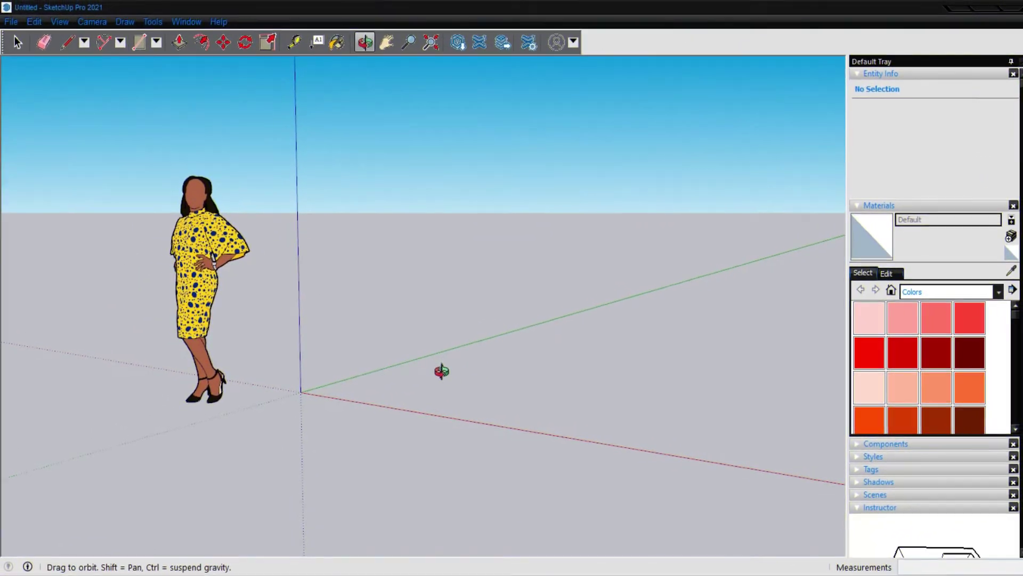
Step: Pull two base guides off the green and red axes on the ground plane
{"action": "mouse_move", "coordinate": [440, 370]}
{"action": "left_mouse_down"}
{"action": "mouse_move", "coordinate": [422, 423]}
{"action": "mouse_move", "coordinate": [393, 392]}
{"action": "left_mouse_up"}
{"action": "key", "text": "t"}
{"action": "left_click", "coordinate": [388, 389]}
{"action": "left_click", "coordinate": [447, 358]}
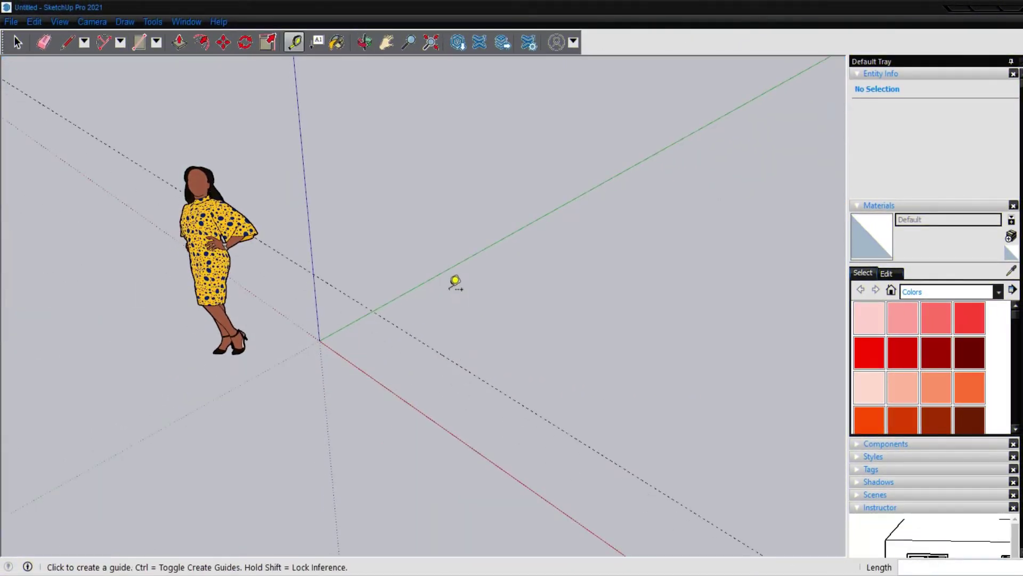
{"action": "left_click", "coordinate": [444, 271]}
{"action": "left_click", "coordinate": [469, 286]}
Step: Add two guides, each 1 inch from an existing guide
{"action": "left_click", "coordinate": [468, 294]}
{"action": "type", "text": "1"}
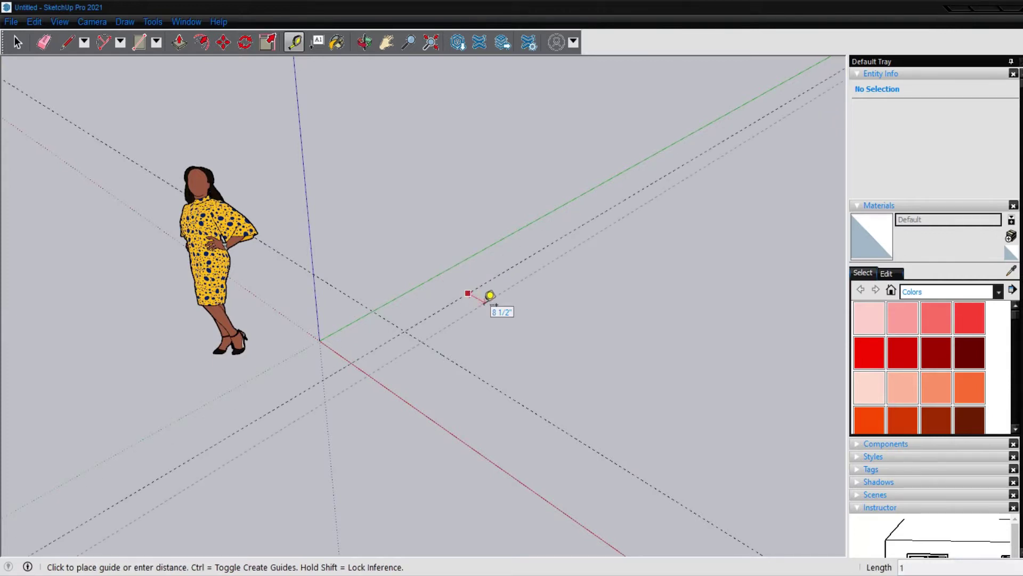
{"action": "key", "text": "Return"}
{"action": "scroll", "coordinate": [489, 296], "scroll_direction": "up", "scroll_amount": 4}
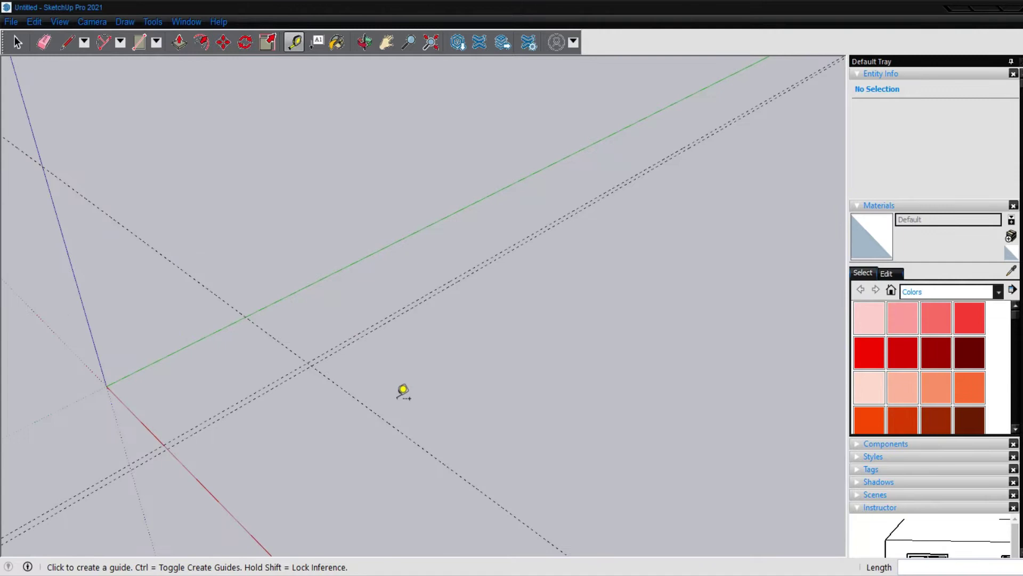
{"action": "left_click", "coordinate": [384, 418]}
{"action": "type", "text": "1"}
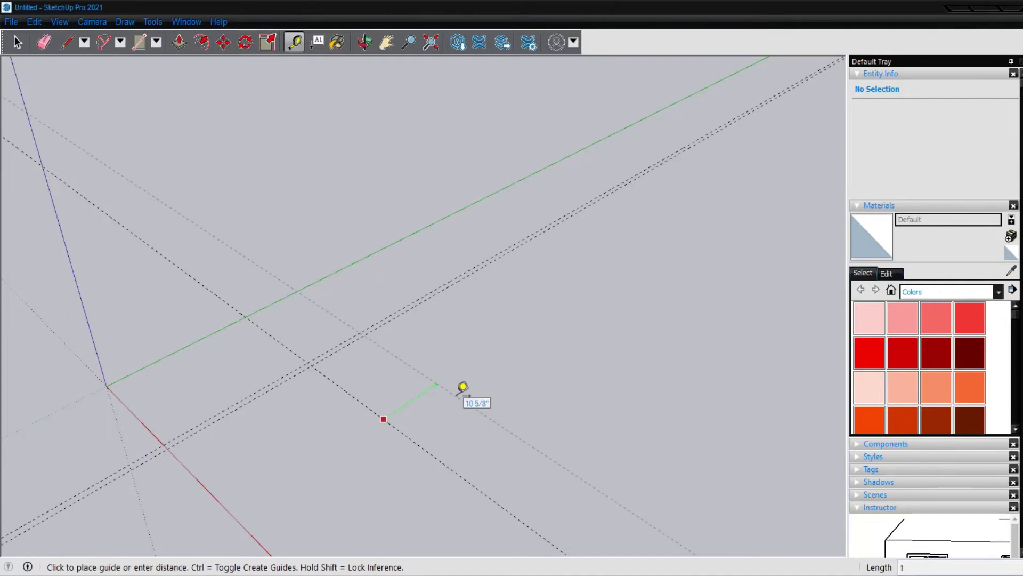
{"action": "key", "text": "Return"}
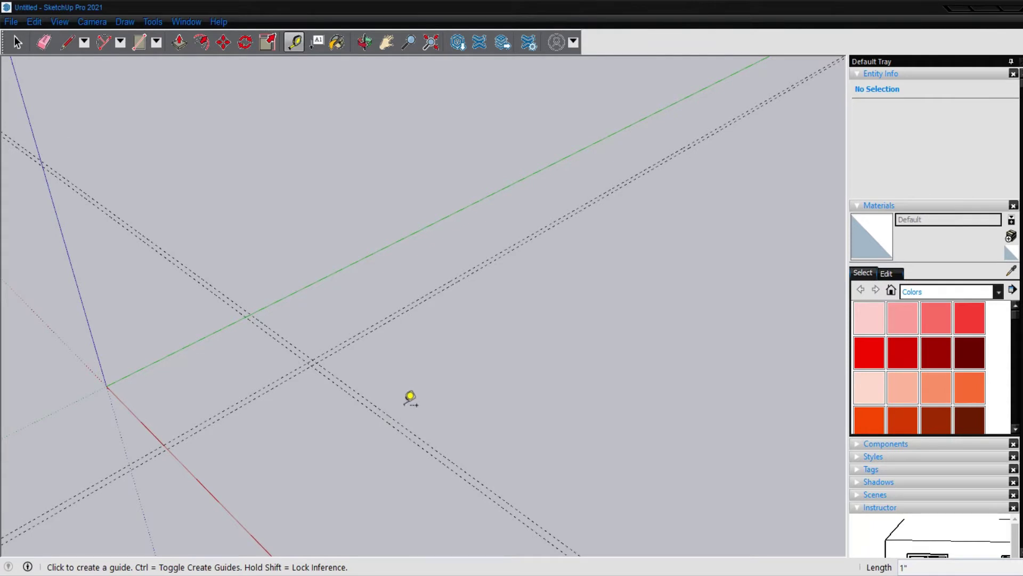
Step: Place a guide at the entered offset and another 1 inch beside it
{"action": "left_click", "coordinate": [393, 403]}
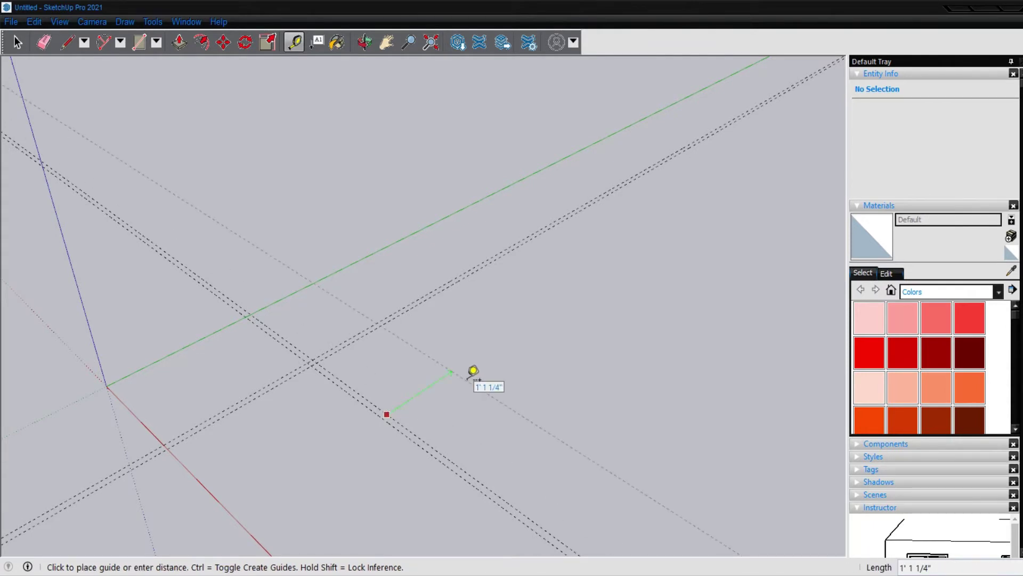
{"action": "type", "text": "35"}
{"action": "key", "text": "Return"}
{"action": "scroll", "coordinate": [550, 365], "scroll_direction": "down", "scroll_amount": 3}
{"action": "scroll", "coordinate": [578, 345], "scroll_direction": "up", "scroll_amount": 4}
{"action": "scroll", "coordinate": [578, 345], "scroll_direction": "up", "scroll_amount": 1}
{"action": "left_click", "coordinate": [379, 382]}
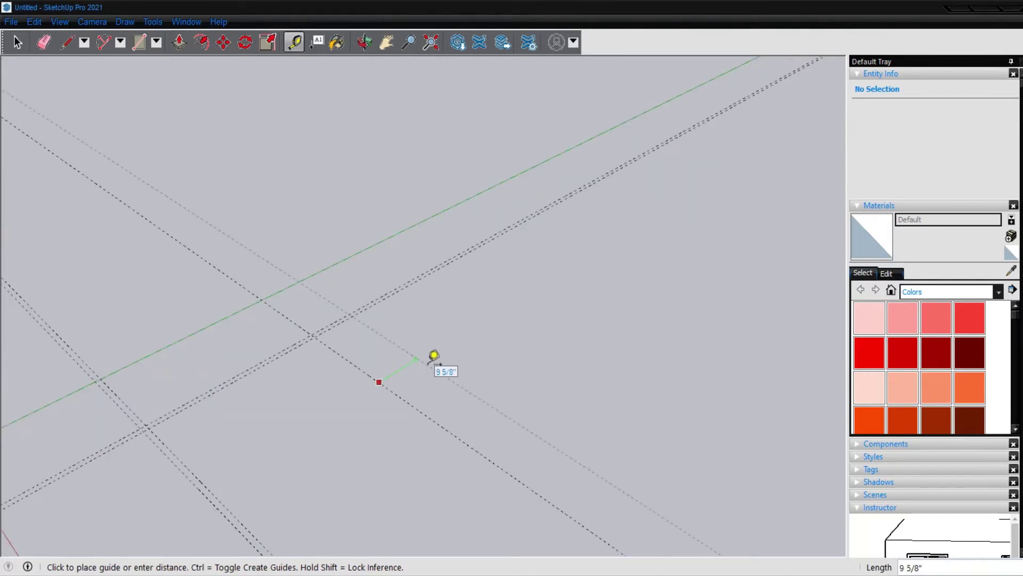
{"action": "type", "text": "1"}
{"action": "key", "text": "Return"}
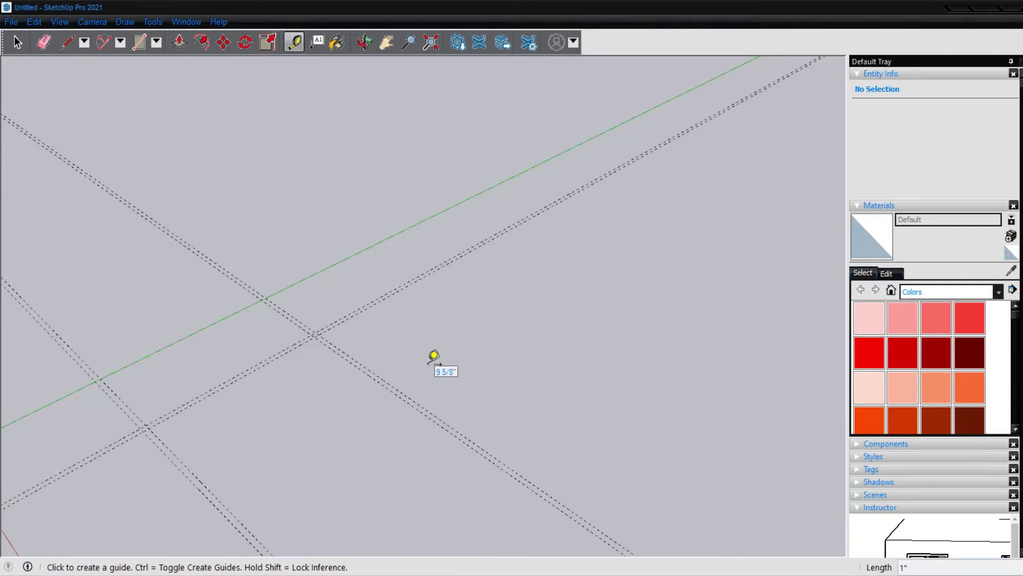
Step: Enter a 70 offset from a guide, then end that measurement unfinished
{"action": "scroll", "coordinate": [416, 353], "scroll_direction": "up", "scroll_amount": 1}
{"action": "scroll", "coordinate": [395, 357], "scroll_direction": "up", "scroll_amount": 1}
{"action": "left_click", "coordinate": [375, 382]}
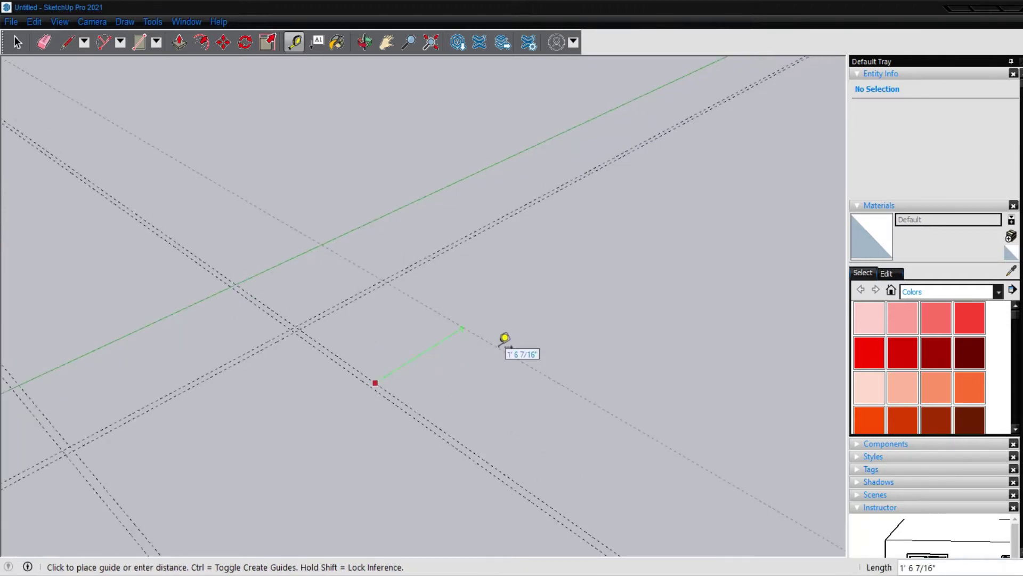
{"action": "type", "text": "70"}
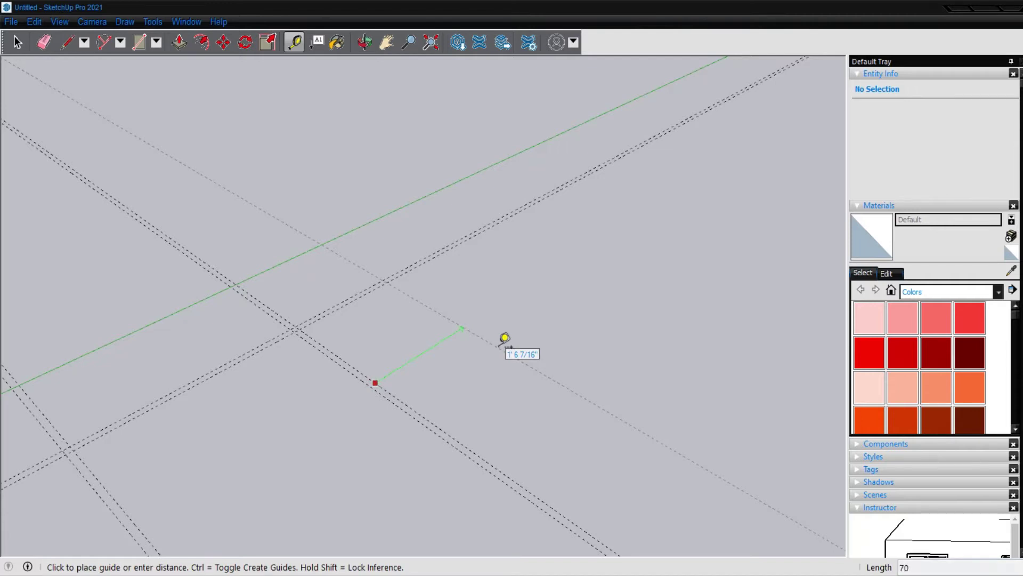
{"action": "scroll", "coordinate": [505, 338], "scroll_direction": "down", "scroll_amount": 2}
{"action": "scroll", "coordinate": [504, 338], "scroll_direction": "down", "scroll_amount": 2}
{"action": "key", "text": "Return"}
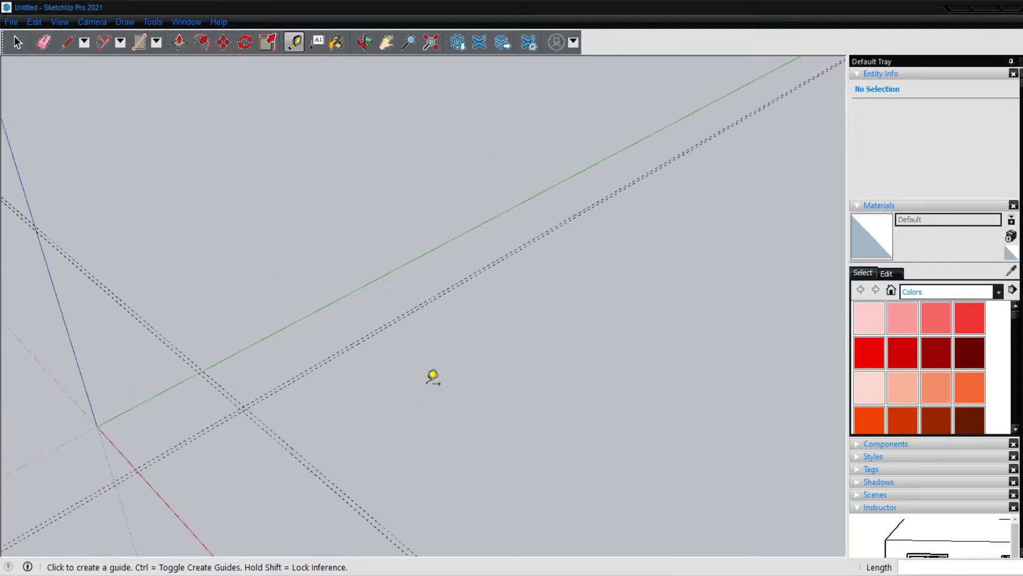
Step: Place a guide 35 cm from the dashed guide
{"action": "left_click", "coordinate": [305, 460]}
{"action": "type", "text": "35cm"}
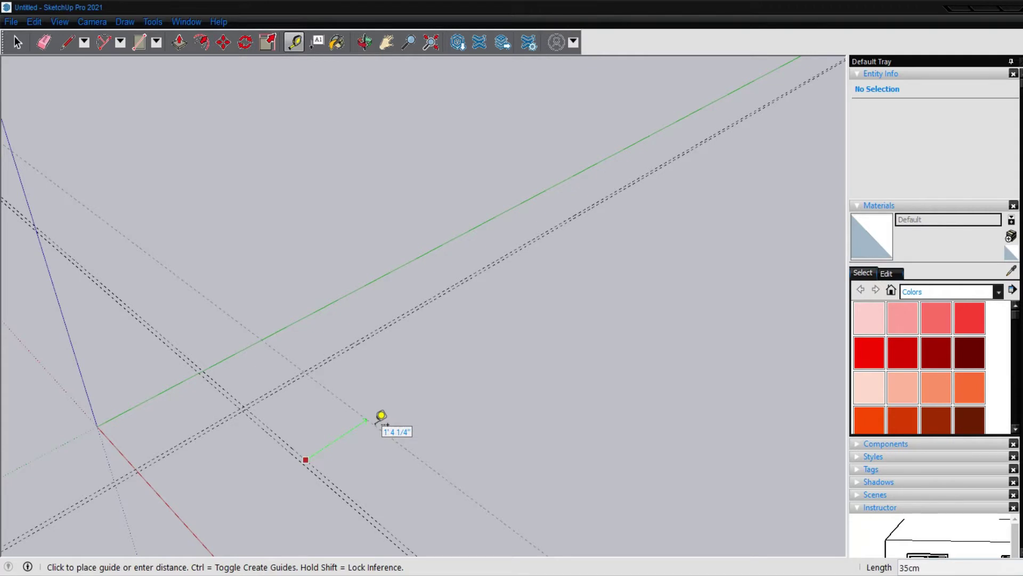
{"action": "key", "text": "Return"}
{"action": "scroll", "coordinate": [382, 416], "scroll_direction": "down", "scroll_amount": 2}
{"action": "scroll", "coordinate": [384, 415], "scroll_direction": "down", "scroll_amount": 1}
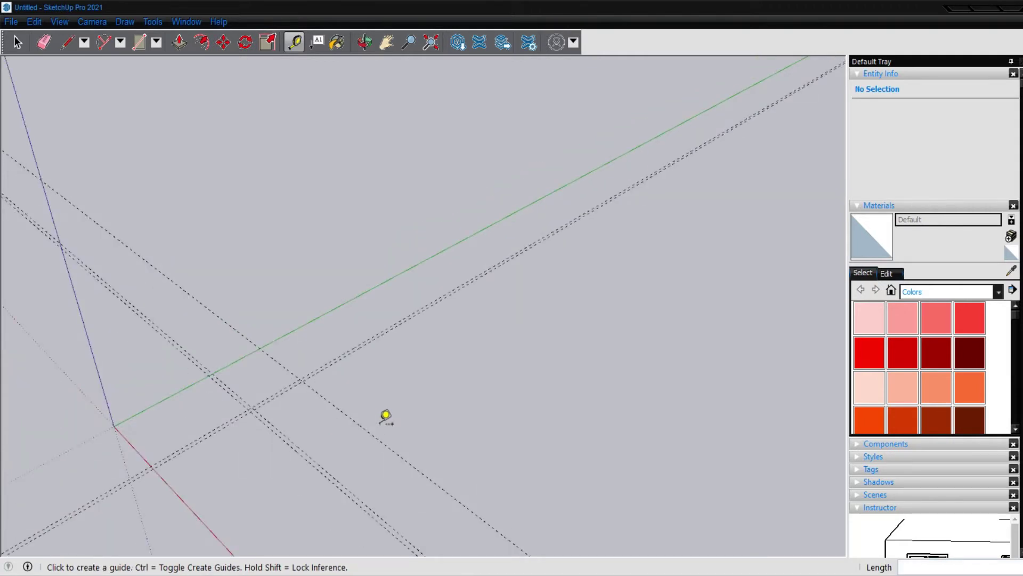
{"action": "scroll", "coordinate": [385, 416], "scroll_direction": "down", "scroll_amount": 2}
{"action": "scroll", "coordinate": [386, 415], "scroll_direction": "up", "scroll_amount": 1}
Step: Place an offset guide, then another guide 70 cm away
{"action": "scroll", "coordinate": [382, 416], "scroll_direction": "up", "scroll_amount": 1}
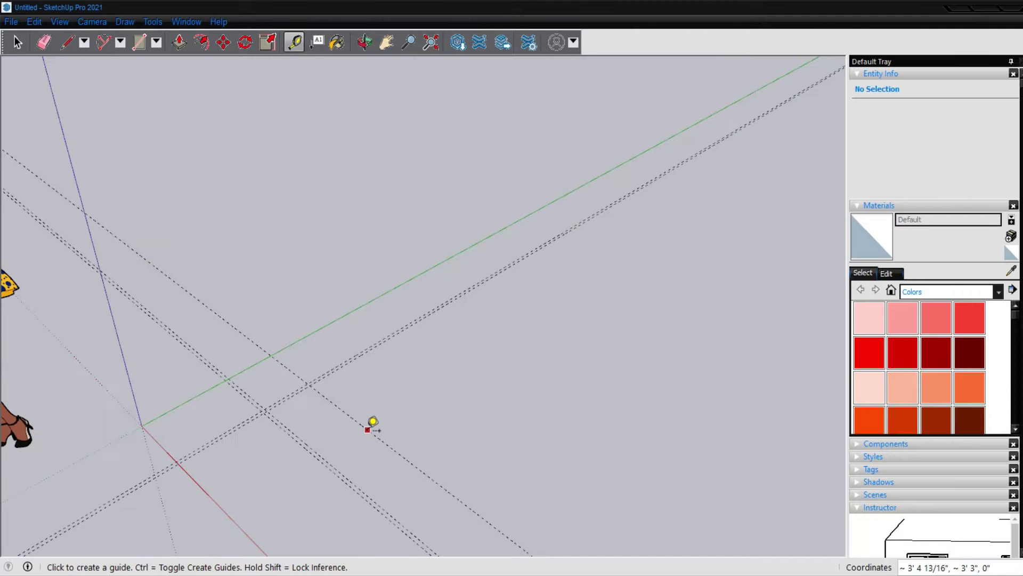
{"action": "left_click", "coordinate": [367, 429]}
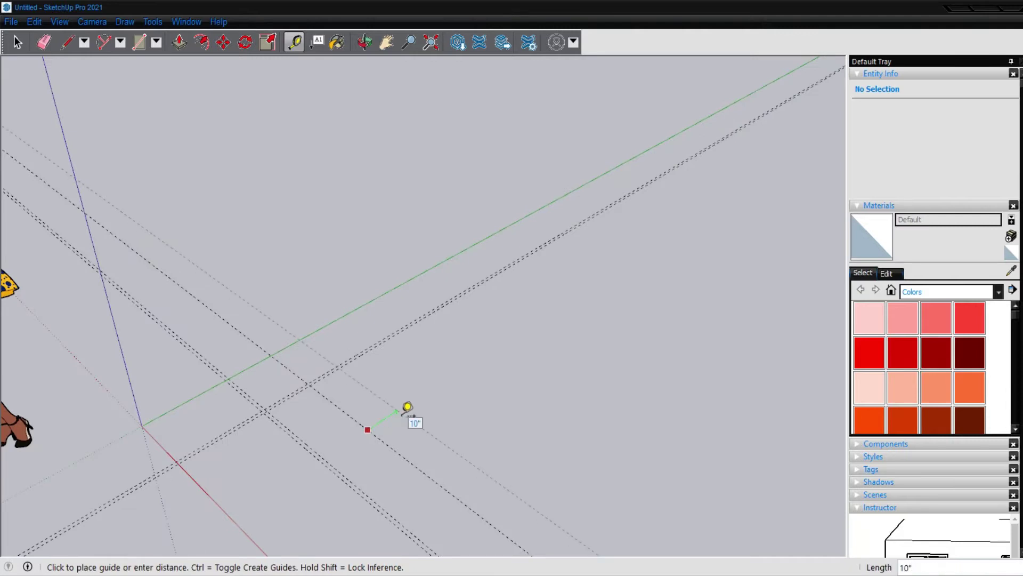
{"action": "left_click", "coordinate": [407, 407]}
{"action": "scroll", "coordinate": [407, 407], "scroll_direction": "up", "scroll_amount": 1}
{"action": "scroll", "coordinate": [407, 407], "scroll_direction": "up", "scroll_amount": 1}
{"action": "left_click", "coordinate": [330, 426]}
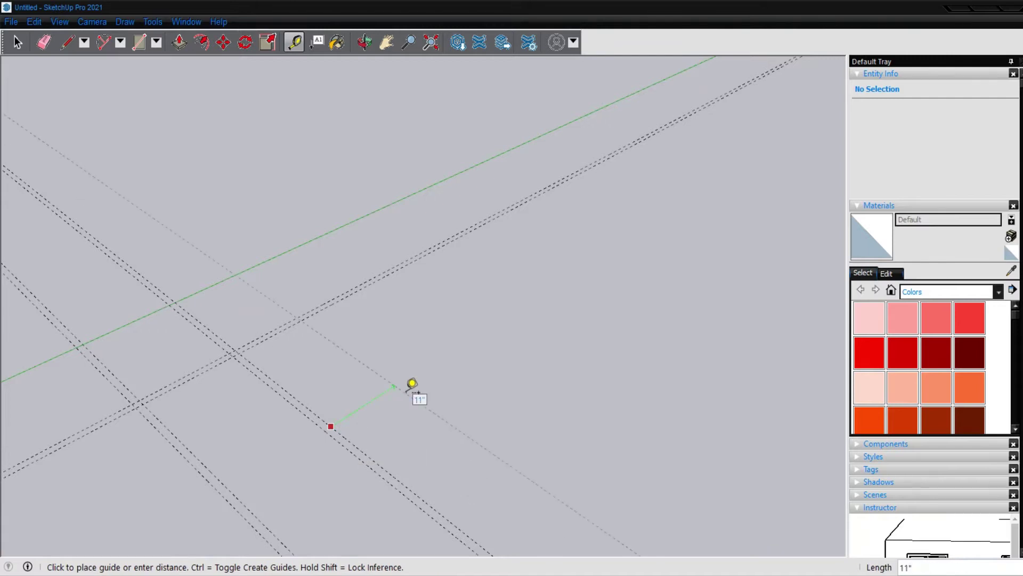
{"action": "type", "text": "35"}
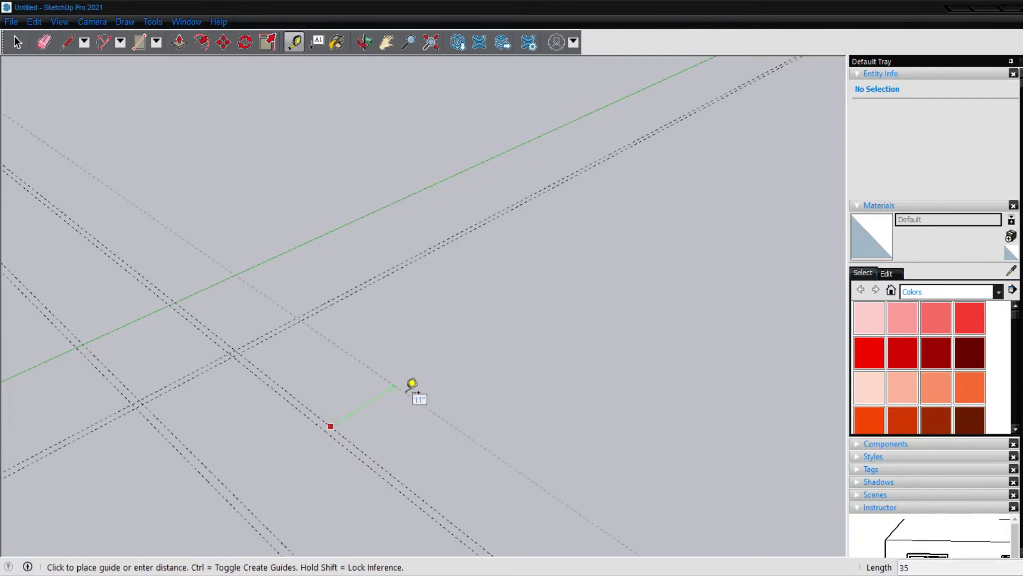
{"action": "type", "text": "70cm"}
{"action": "key", "text": "Return"}
Step: Add a partner guide 1 inch from the 70 cm guide
{"action": "scroll", "coordinate": [413, 374], "scroll_direction": "down", "scroll_amount": 2}
{"action": "left_click", "coordinate": [445, 342]}
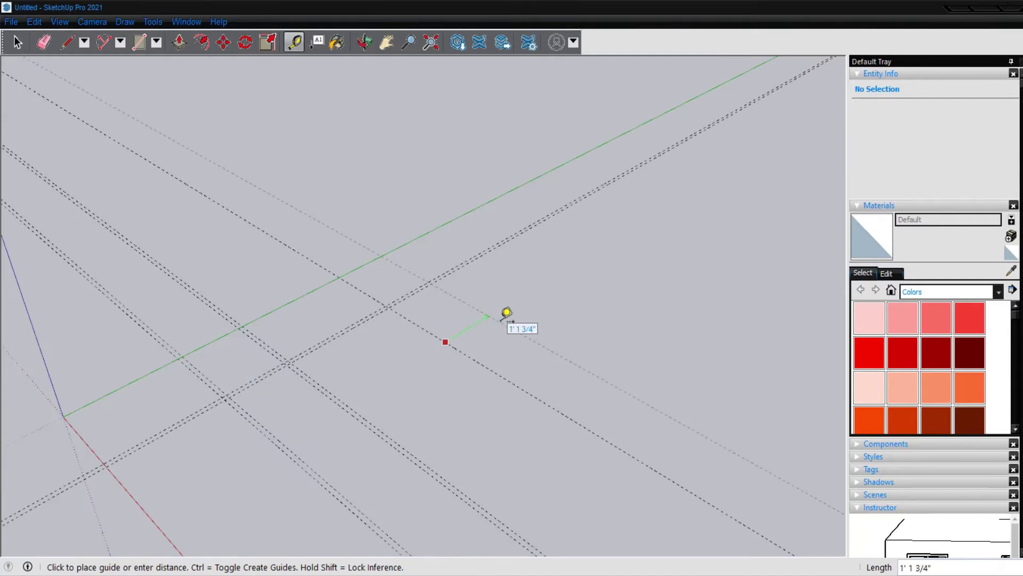
{"action": "type", "text": "1"}
{"action": "key", "text": "Return"}
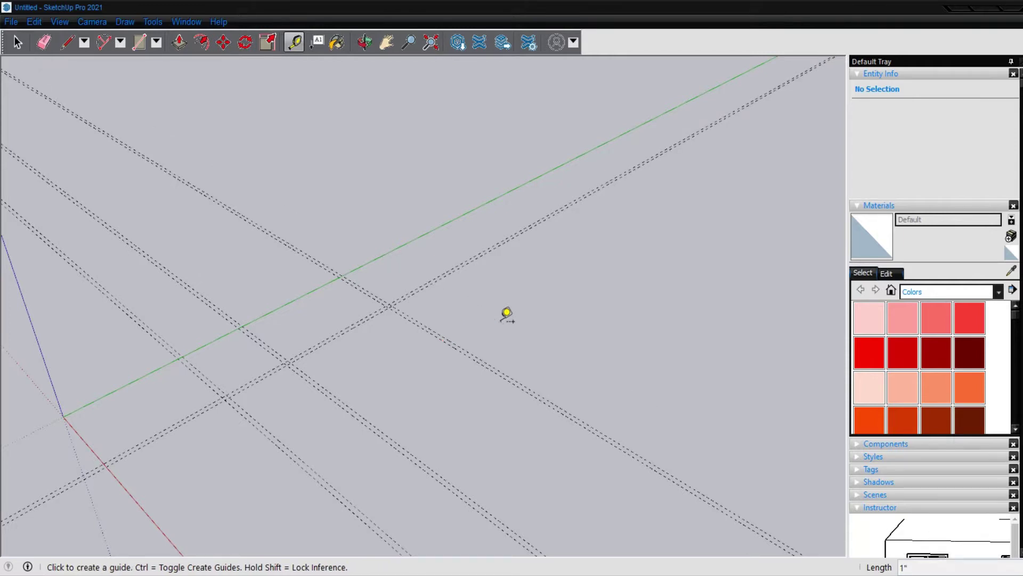
{"action": "scroll", "coordinate": [509, 317], "scroll_direction": "up", "scroll_amount": 2}
{"action": "scroll", "coordinate": [460, 342], "scroll_direction": "up", "scroll_amount": 2}
{"action": "scroll", "coordinate": [460, 342], "scroll_direction": "up", "scroll_amount": 2}
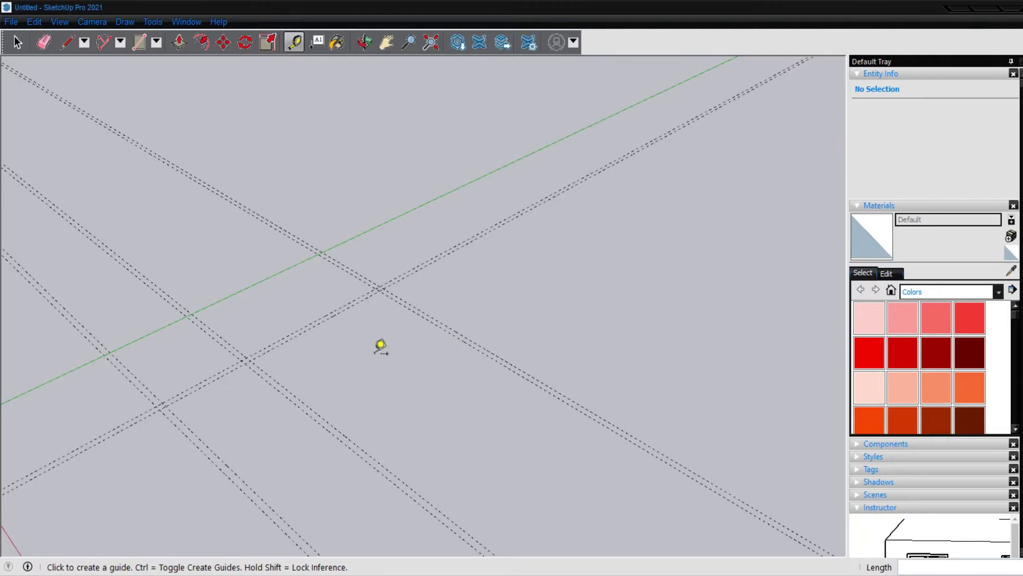
Step: Place a guide 35 cm out and cancel the extra measurement
{"action": "left_click", "coordinate": [298, 335]}
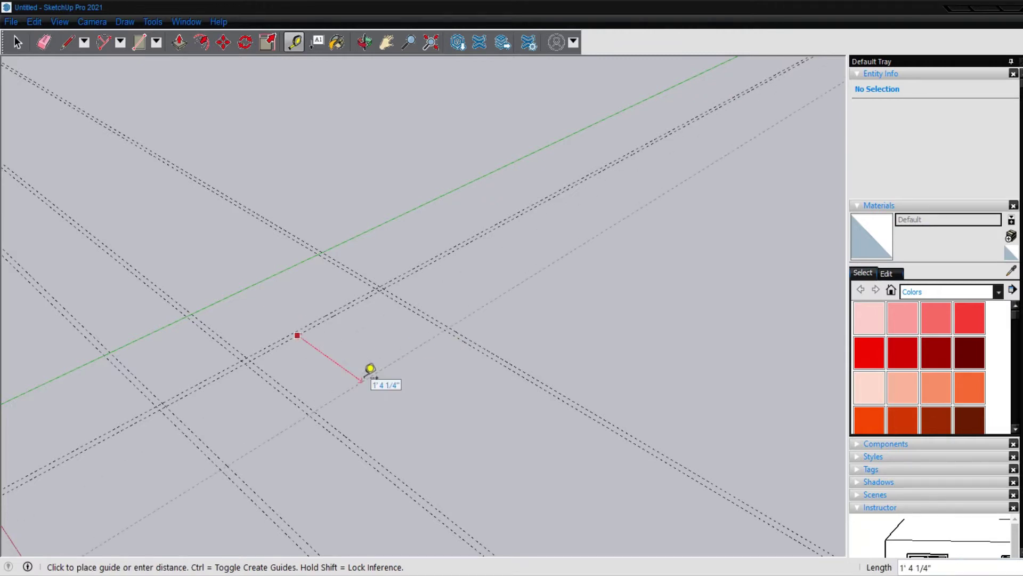
{"action": "type", "text": "35c"}
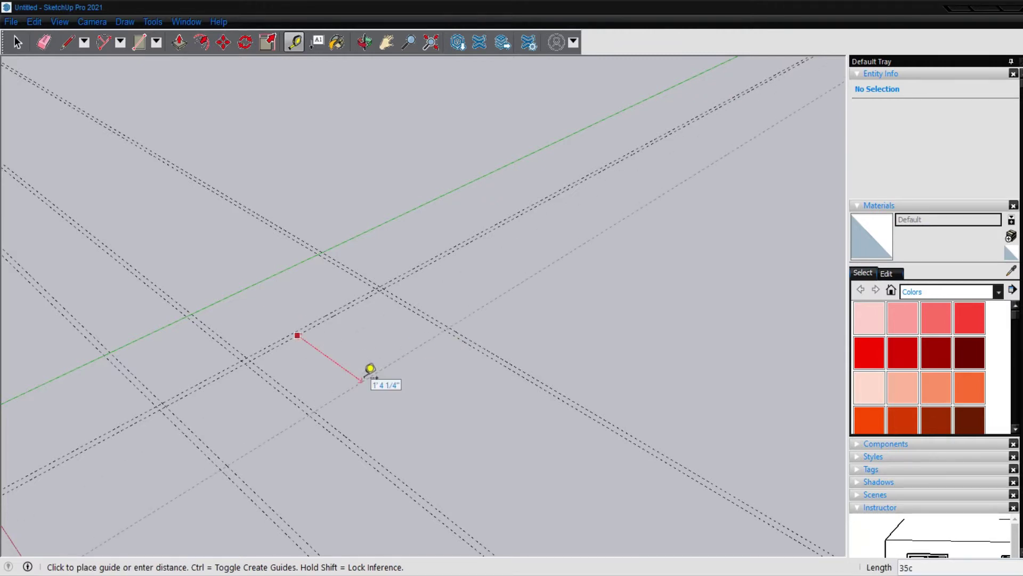
{"action": "key", "text": "Return"}
{"action": "left_click", "coordinate": [352, 375]}
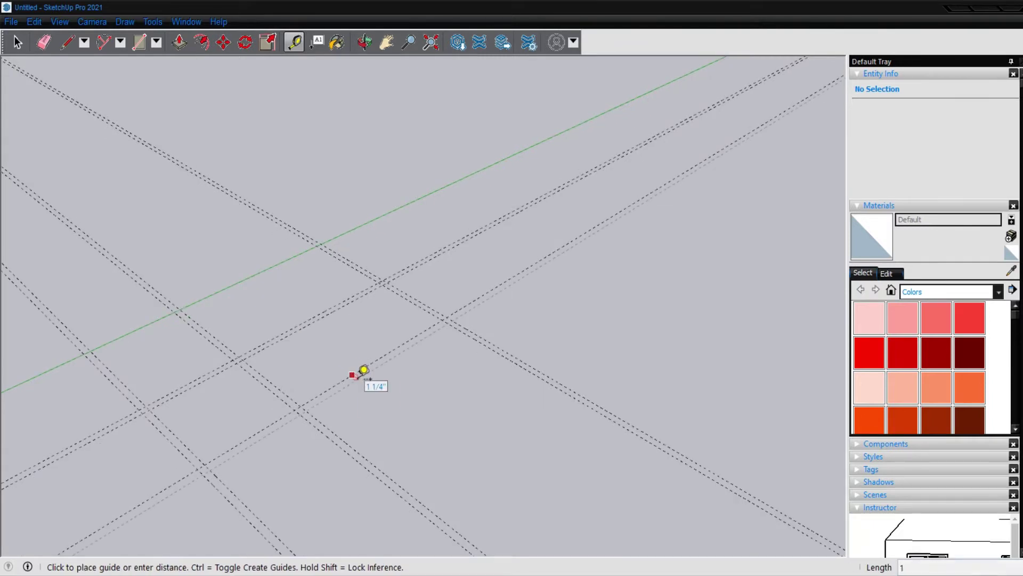
{"action": "key", "text": "Escape"}
{"action": "scroll", "coordinate": [352, 377], "scroll_direction": "up", "scroll_amount": 2}
{"action": "scroll", "coordinate": [194, 366], "scroll_direction": "up", "scroll_amount": 2}
Step: Draw 1-inch rectangles at the six double-guide intersections
{"action": "key", "text": "r"}
{"action": "left_click", "coordinate": [199, 428]}
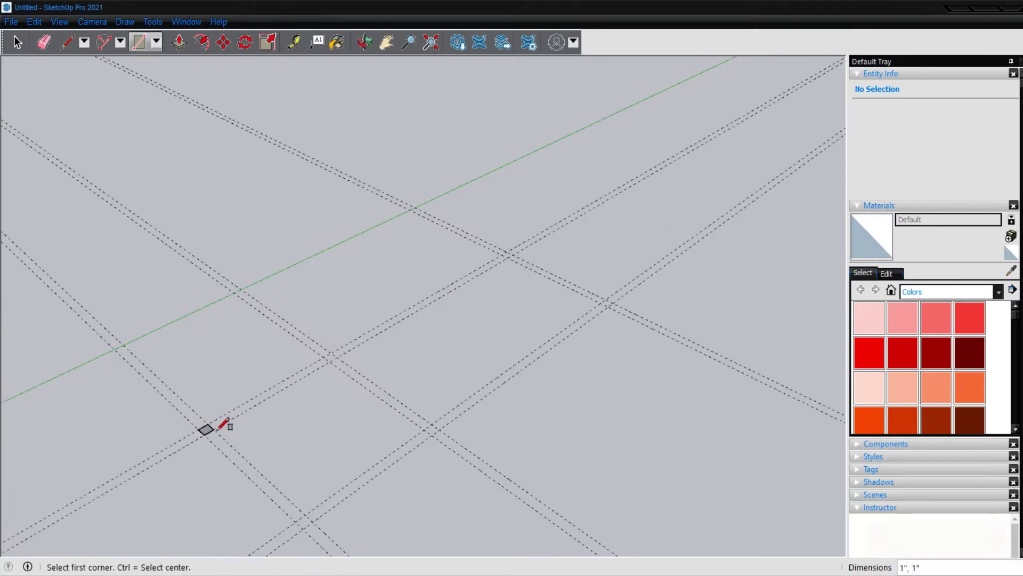
{"action": "left_click", "coordinate": [296, 522]}
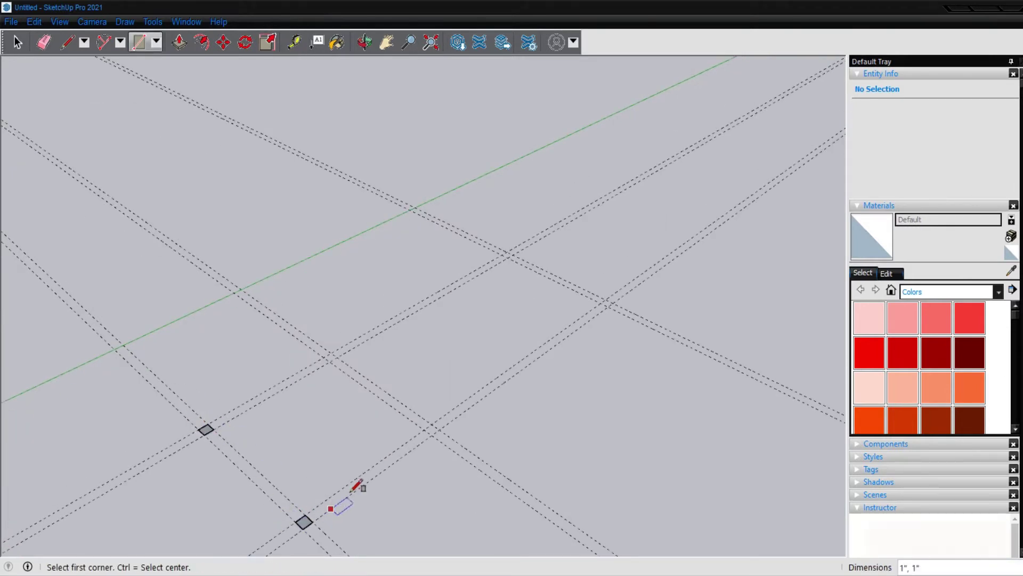
{"action": "left_click", "coordinate": [424, 429]}
{"action": "left_click", "coordinate": [323, 356]}
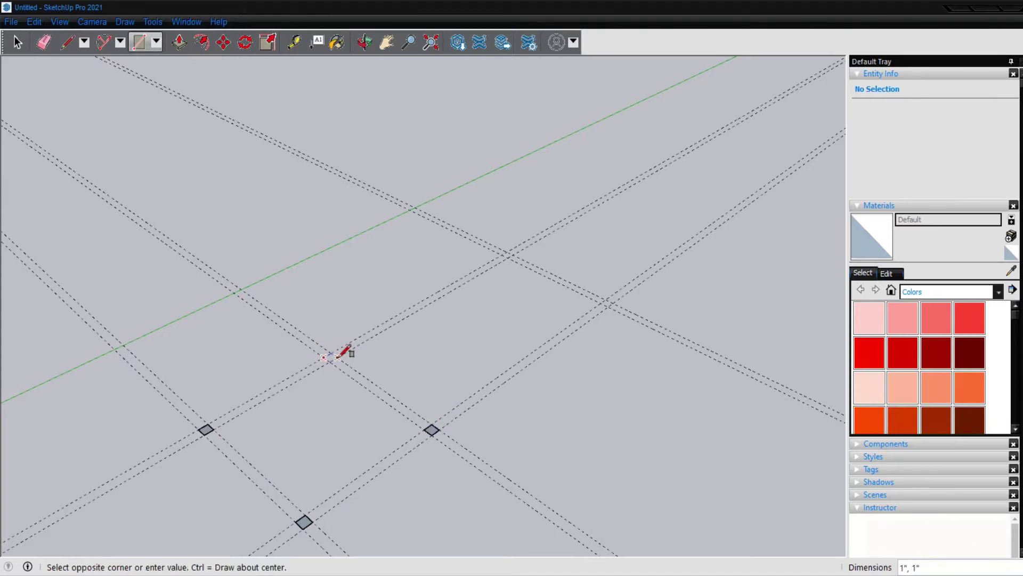
{"action": "left_click", "coordinate": [337, 357]}
{"action": "left_click", "coordinate": [501, 255]}
{"action": "left_click", "coordinate": [515, 256]}
{"action": "left_click", "coordinate": [598, 305]}
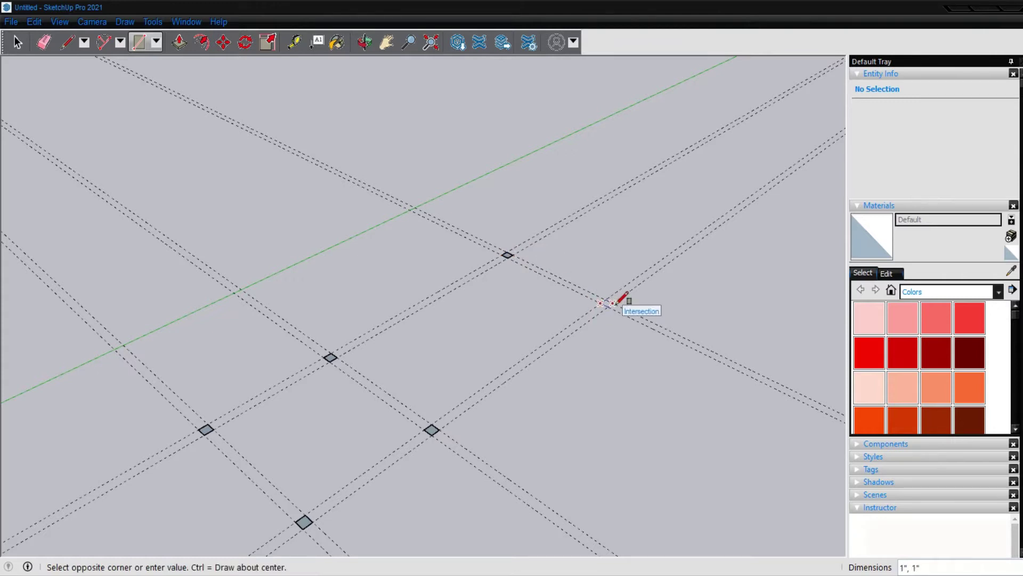
{"action": "left_click", "coordinate": [613, 303]}
Step: Zoom and orbit around the guide grid to inspect the six squares
{"action": "scroll", "coordinate": [634, 434], "scroll_direction": "down", "scroll_amount": 3}
{"action": "scroll", "coordinate": [625, 419], "scroll_direction": "down", "scroll_amount": 3}
{"action": "scroll", "coordinate": [618, 413], "scroll_direction": "down", "scroll_amount": 1}
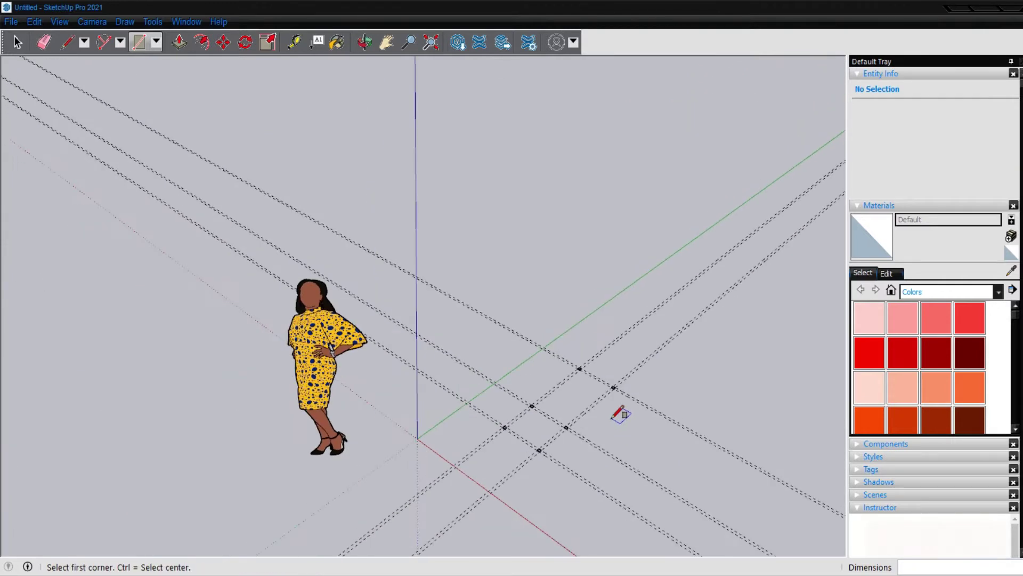
{"action": "scroll", "coordinate": [621, 414], "scroll_direction": "down", "scroll_amount": 1}
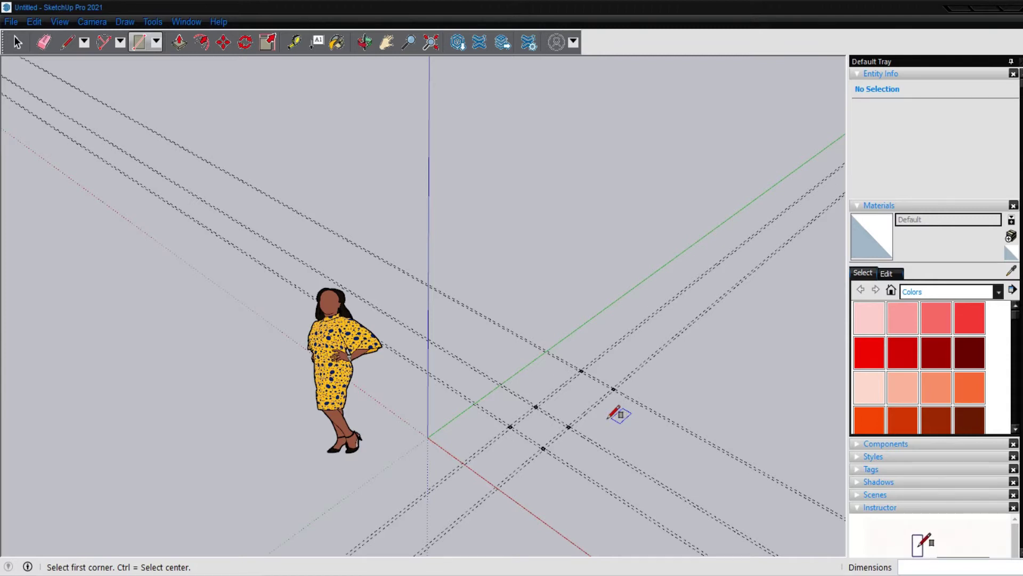
{"action": "middle_click_drag", "start_coordinate": [613, 416], "coordinate": [587, 432]}
{"action": "scroll", "coordinate": [594, 427], "scroll_direction": "up", "scroll_amount": 3}
{"action": "scroll", "coordinate": [596, 425], "scroll_direction": "up", "scroll_amount": 2}
{"action": "scroll", "coordinate": [596, 422], "scroll_direction": "up", "scroll_amount": 2}
{"action": "scroll", "coordinate": [412, 401], "scroll_direction": "up", "scroll_amount": 1}
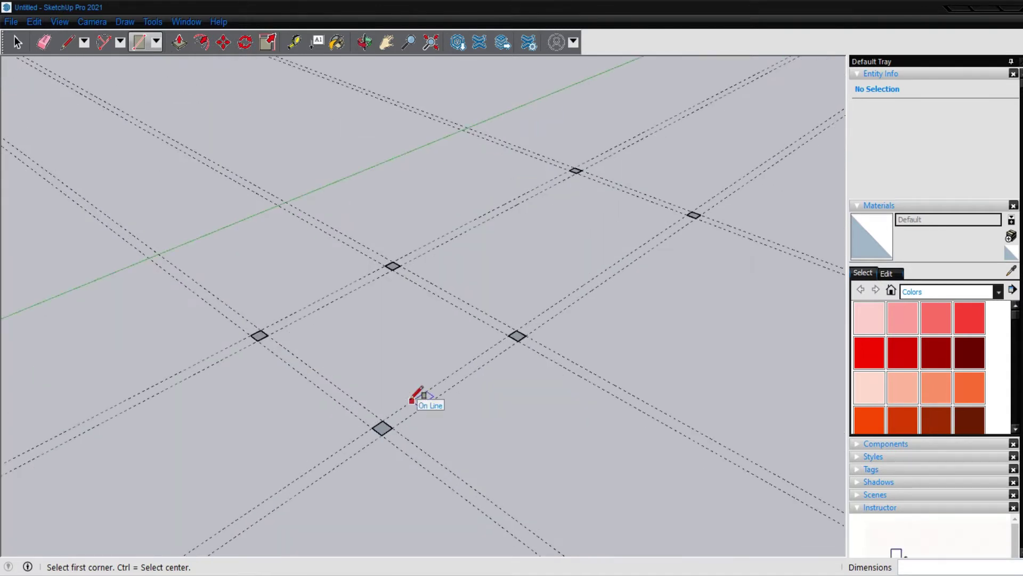
{"action": "scroll", "coordinate": [412, 400], "scroll_direction": "up", "scroll_amount": 1}
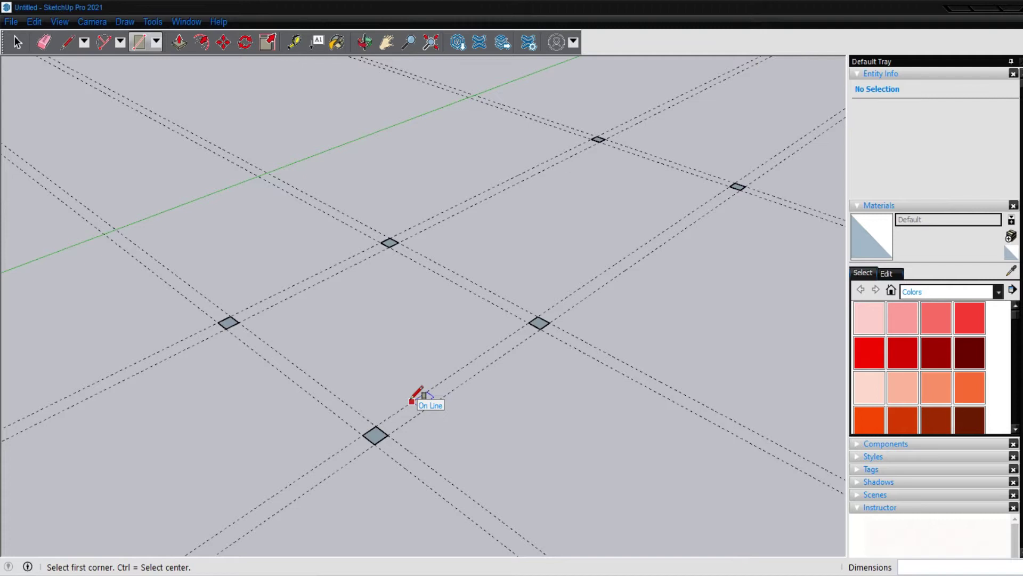
{"action": "scroll", "coordinate": [415, 373], "scroll_direction": "down", "scroll_amount": 2}
{"action": "scroll", "coordinate": [415, 373], "scroll_direction": "down", "scroll_amount": 1}
{"action": "scroll", "coordinate": [418, 420], "scroll_direction": "down", "scroll_amount": 1}
{"action": "scroll", "coordinate": [423, 418], "scroll_direction": "down", "scroll_amount": 1}
{"action": "scroll", "coordinate": [410, 414], "scroll_direction": "down", "scroll_amount": 1}
{"action": "mouse_move", "coordinate": [406, 413]}
{"action": "middle_mouse_down"}
{"action": "mouse_move", "coordinate": [430, 338]}
{"action": "mouse_move", "coordinate": [418, 341]}
{"action": "mouse_move", "coordinate": [416, 394]}
{"action": "mouse_move", "coordinate": [565, 333]}
{"action": "mouse_move", "coordinate": [434, 503]}
{"action": "mouse_move", "coordinate": [555, 373]}
{"action": "mouse_move", "coordinate": [704, 354]}
{"action": "mouse_move", "coordinate": [393, 350]}
{"action": "middle_mouse_up"}
{"action": "left_click_drag", "start_coordinate": [393, 350], "coordinate": [346, 349]}
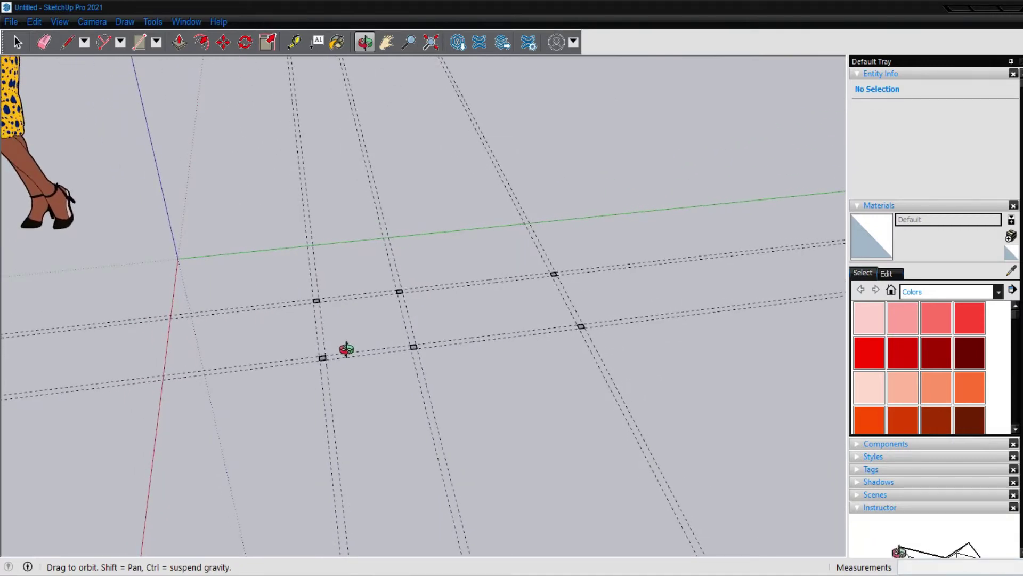
{"action": "mouse_move", "coordinate": [346, 349]}
{"action": "left_mouse_down"}
{"action": "mouse_move", "coordinate": [354, 342]}
{"action": "mouse_move", "coordinate": [354, 388]}
{"action": "mouse_move", "coordinate": [341, 312]}
{"action": "mouse_move", "coordinate": [327, 298]}
{"action": "left_mouse_up"}
{"action": "scroll", "coordinate": [341, 311], "scroll_direction": "up", "scroll_amount": 2}
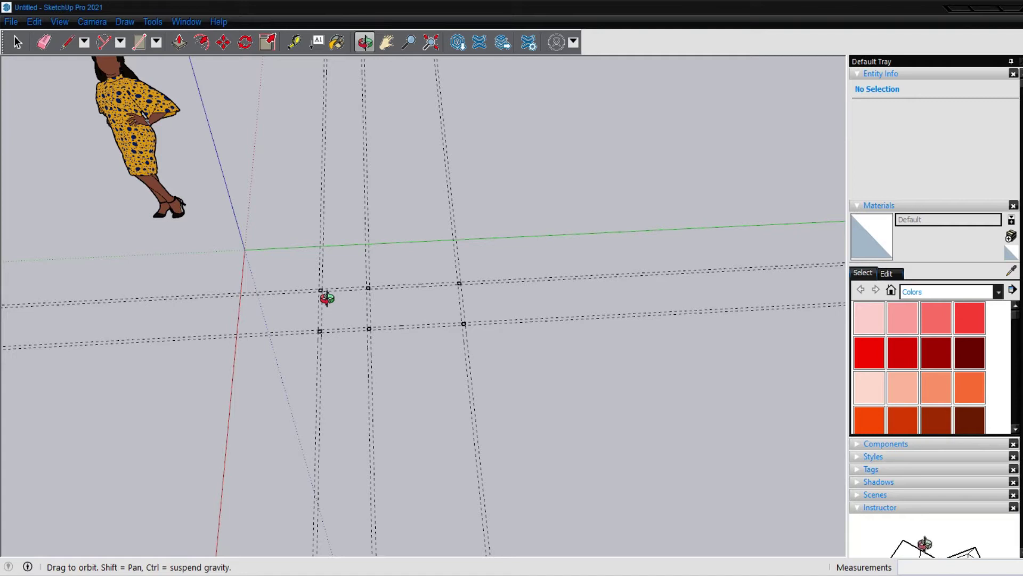
{"action": "mouse_move", "coordinate": [327, 296]}
{"action": "left_mouse_down"}
{"action": "mouse_move", "coordinate": [403, 235]}
{"action": "mouse_move", "coordinate": [390, 388]}
{"action": "left_mouse_up"}
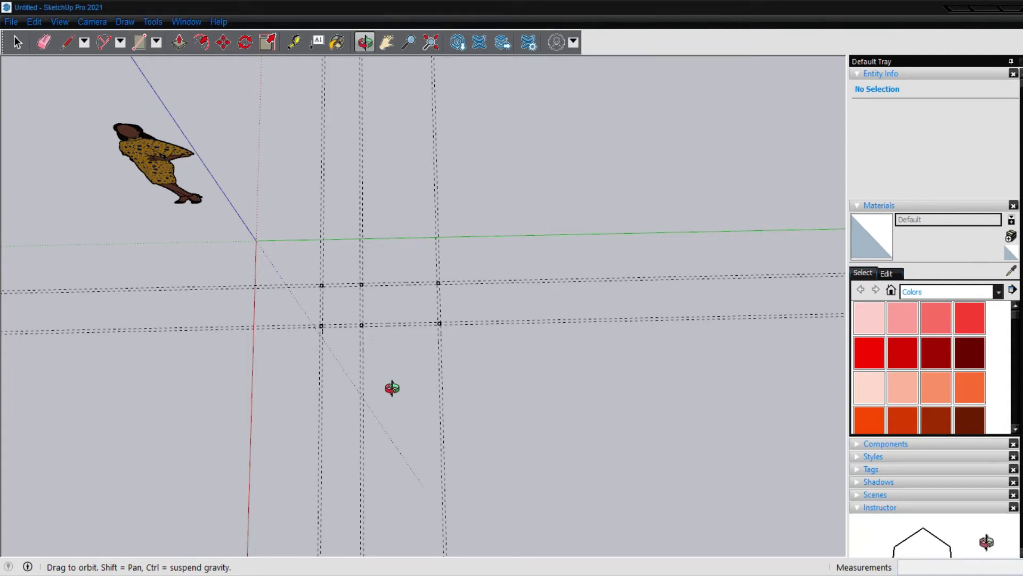
{"action": "mouse_move", "coordinate": [389, 389]}
{"action": "left_mouse_down"}
{"action": "mouse_move", "coordinate": [396, 327]}
{"action": "mouse_move", "coordinate": [315, 293]}
{"action": "mouse_move", "coordinate": [326, 327]}
{"action": "left_mouse_up"}
Step: Push the lower-left square up 1 inch into a cube
{"action": "key", "text": "p"}
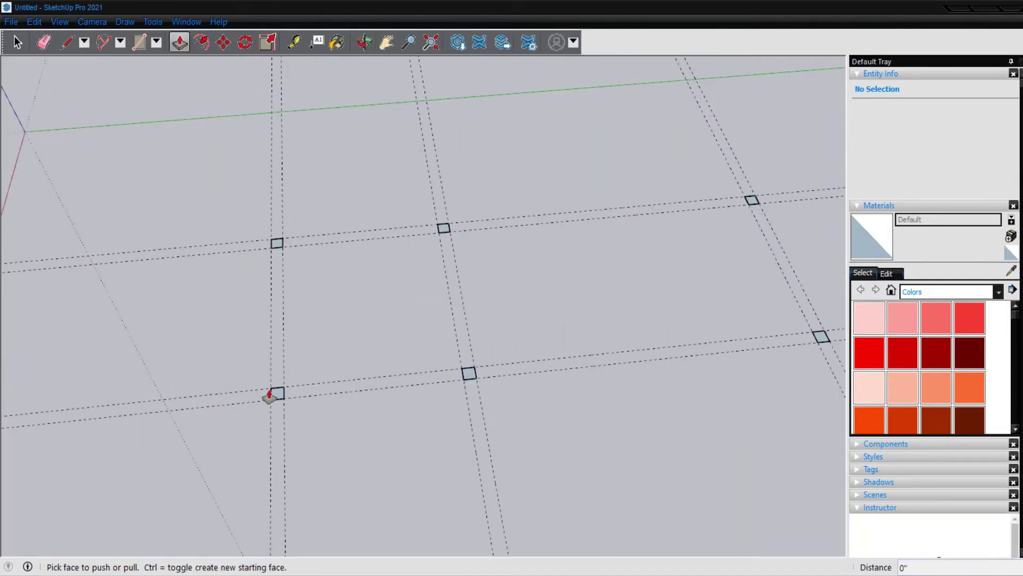
{"action": "left_click", "coordinate": [277, 393]}
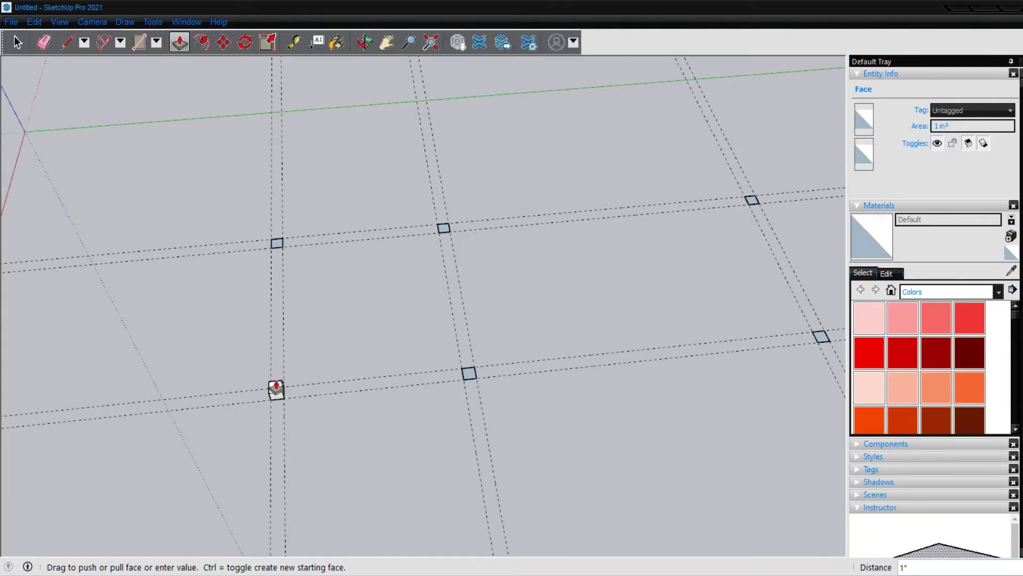
{"action": "left_click_drag", "start_coordinate": [276, 388], "coordinate": [251, 349]}
{"action": "type", "text": "1"}
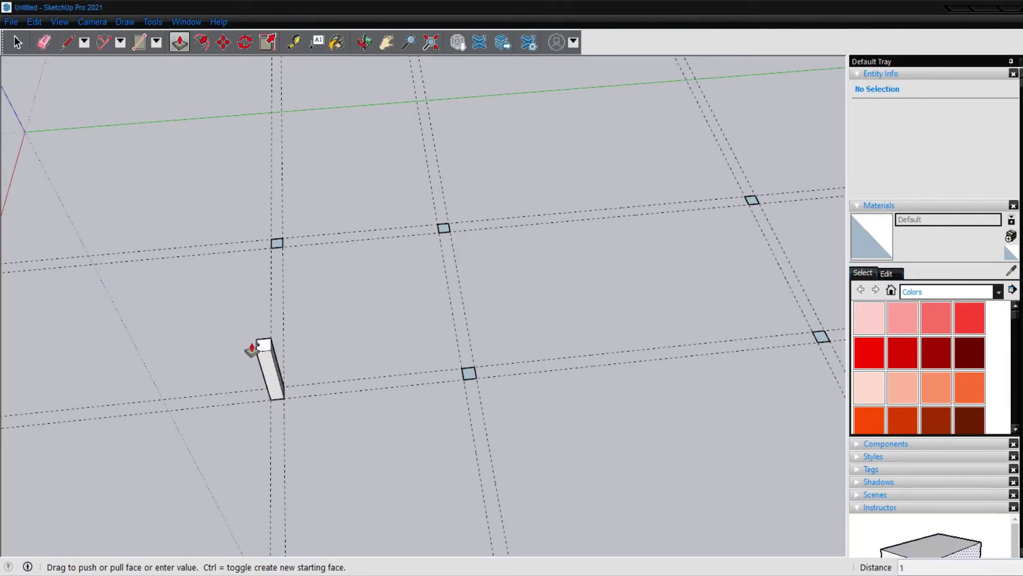
{"action": "key", "text": "Return"}
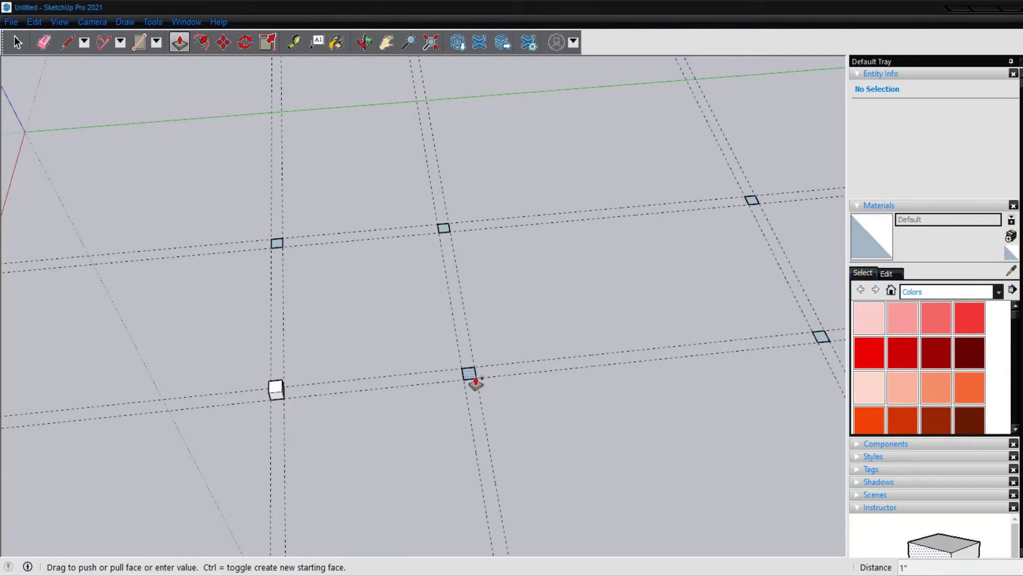
Step: Repeat the 1-inch extrusion on the remaining five squares
{"action": "left_click", "coordinate": [476, 381]}
{"action": "left_click", "coordinate": [283, 389]}
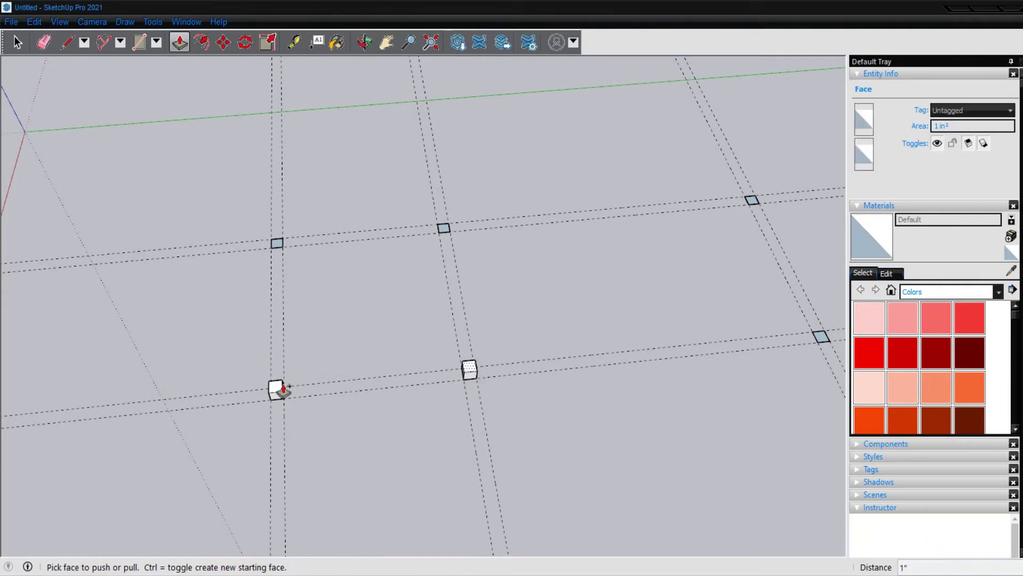
{"action": "left_click", "coordinate": [278, 246]}
{"action": "left_click", "coordinate": [278, 389]}
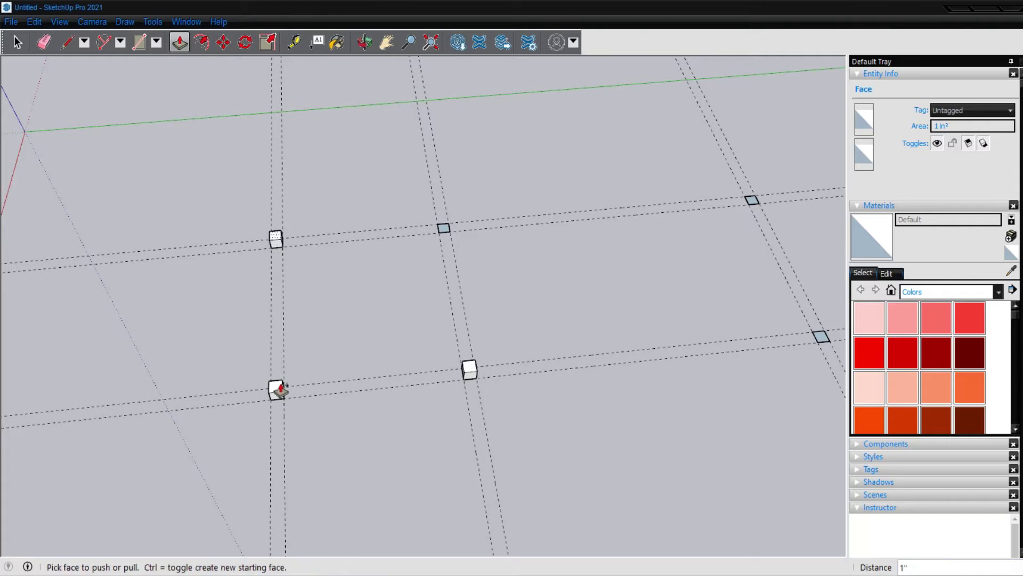
{"action": "left_click", "coordinate": [442, 230]}
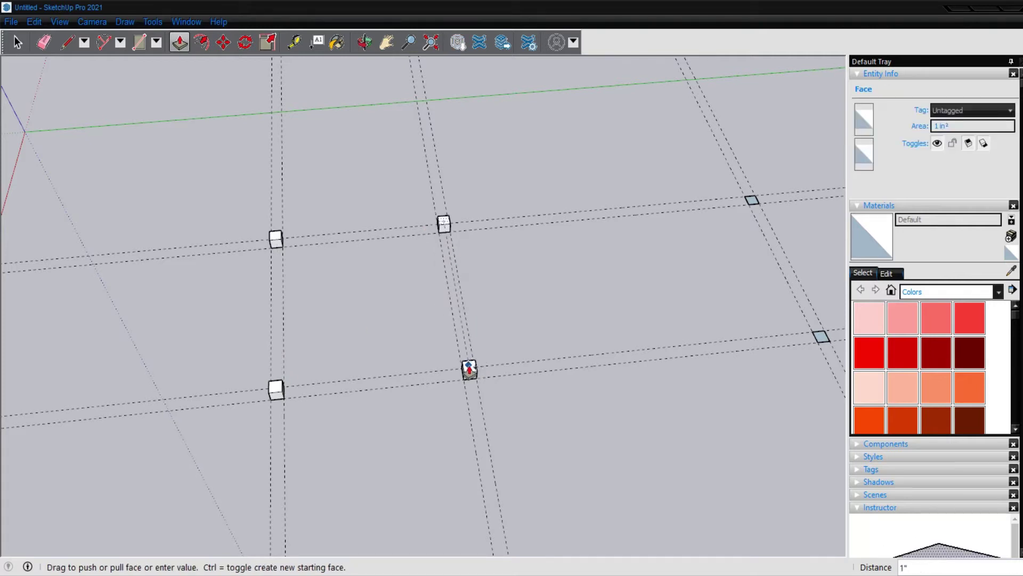
{"action": "left_click", "coordinate": [469, 366]}
{"action": "left_click", "coordinate": [753, 203]}
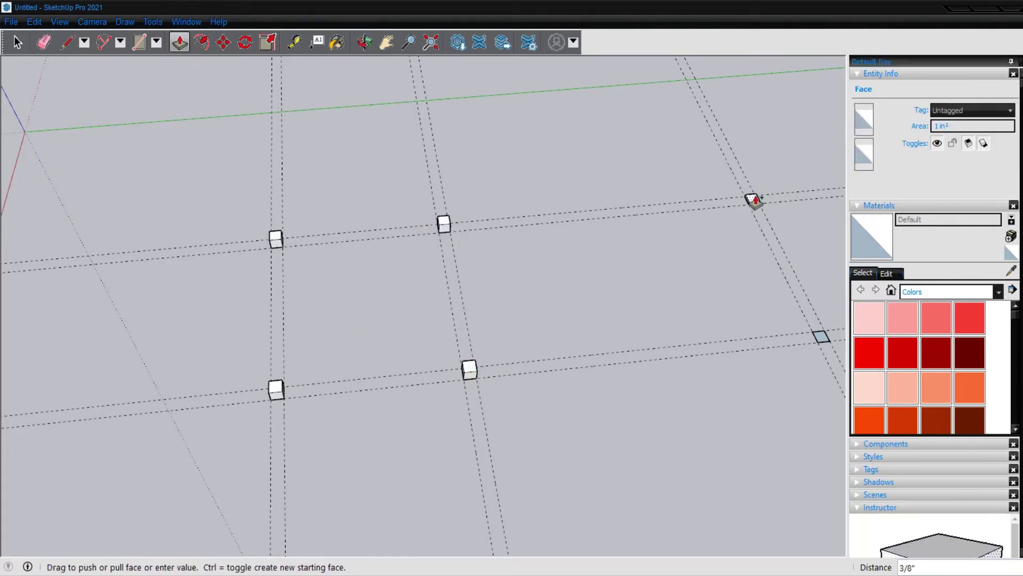
{"action": "left_click", "coordinate": [447, 223]}
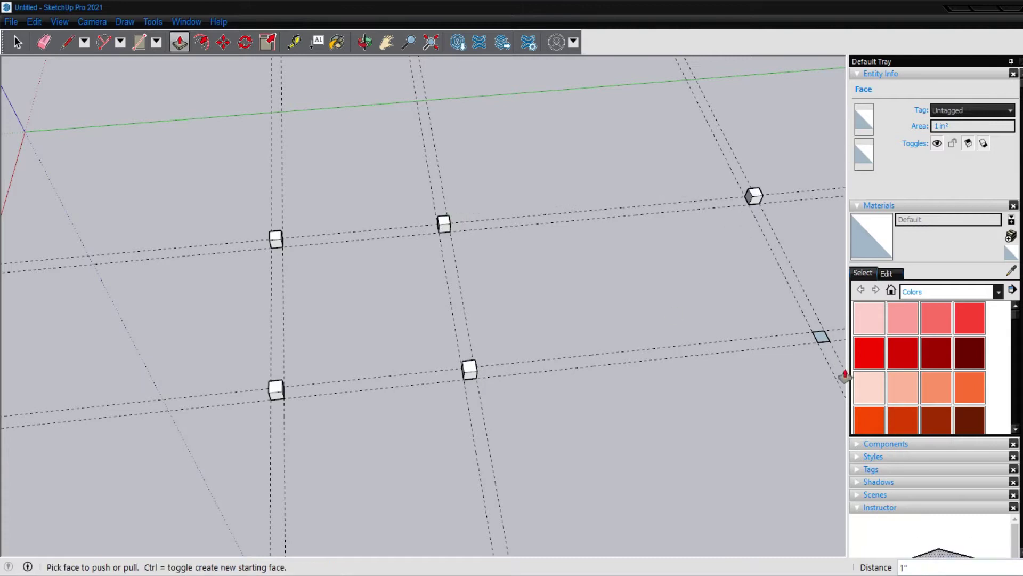
{"action": "left_click", "coordinate": [821, 337]}
{"action": "left_click", "coordinate": [473, 367]}
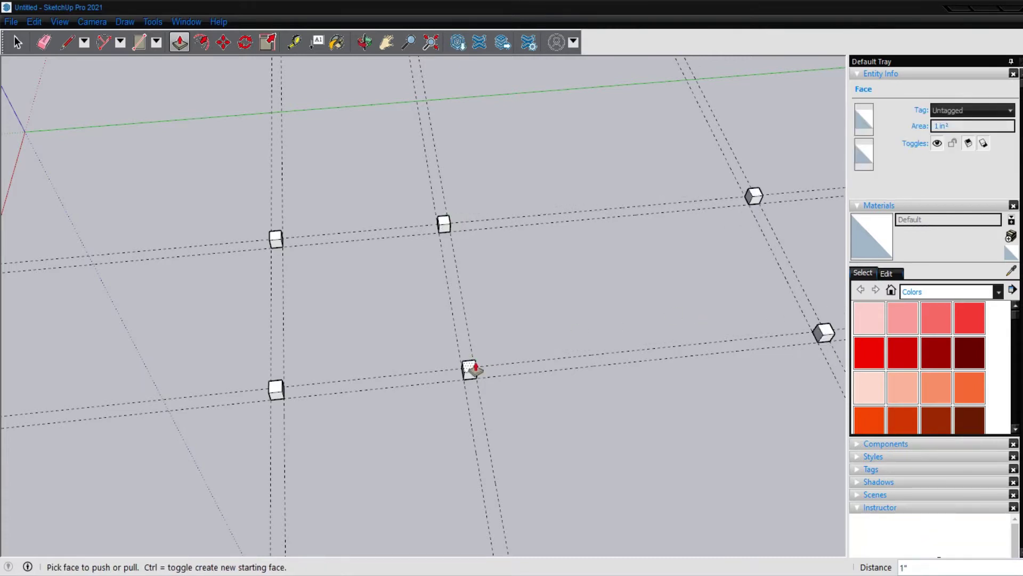
Step: Orbit to a low angle and begin raising the lower-left cube's top face
{"action": "scroll", "coordinate": [281, 297], "scroll_direction": "down", "scroll_amount": 2}
{"action": "scroll", "coordinate": [284, 294], "scroll_direction": "down", "scroll_amount": 2}
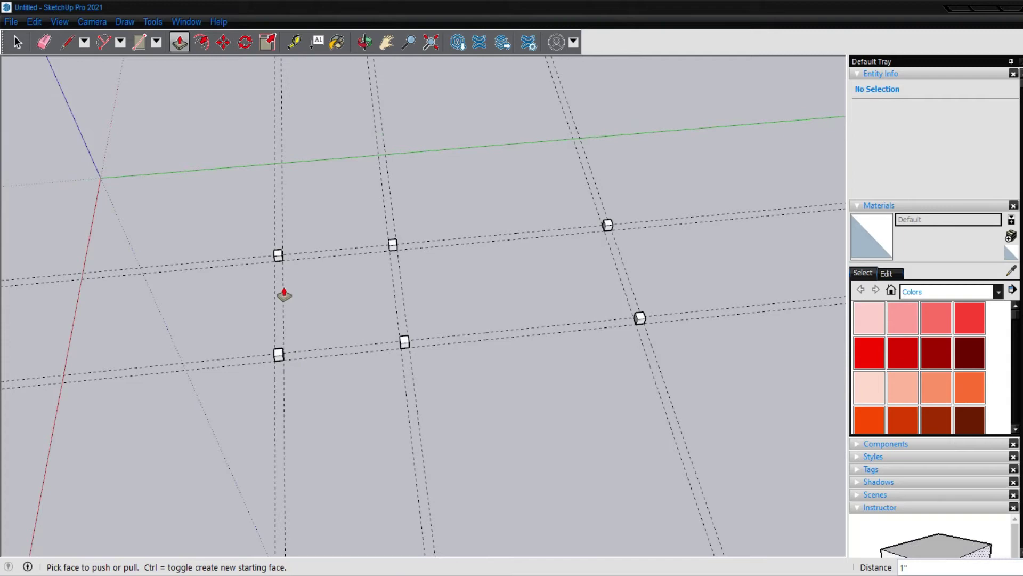
{"action": "key", "text": "o"}
{"action": "mouse_move", "coordinate": [327, 370]}
{"action": "left_mouse_down"}
{"action": "mouse_move", "coordinate": [475, 112]}
{"action": "mouse_move", "coordinate": [494, 277]}
{"action": "mouse_move", "coordinate": [290, 251]}
{"action": "mouse_move", "coordinate": [360, 366]}
{"action": "mouse_move", "coordinate": [411, 388]}
{"action": "mouse_move", "coordinate": [354, 325]}
{"action": "mouse_move", "coordinate": [319, 404]}
{"action": "mouse_move", "coordinate": [288, 272]}
{"action": "left_mouse_up"}
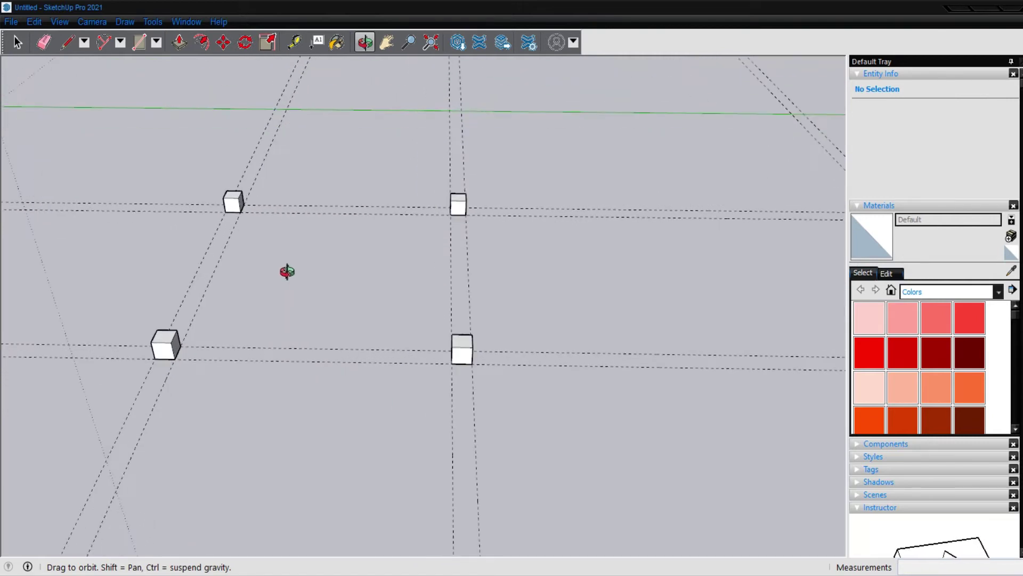
{"action": "key", "text": "p"}
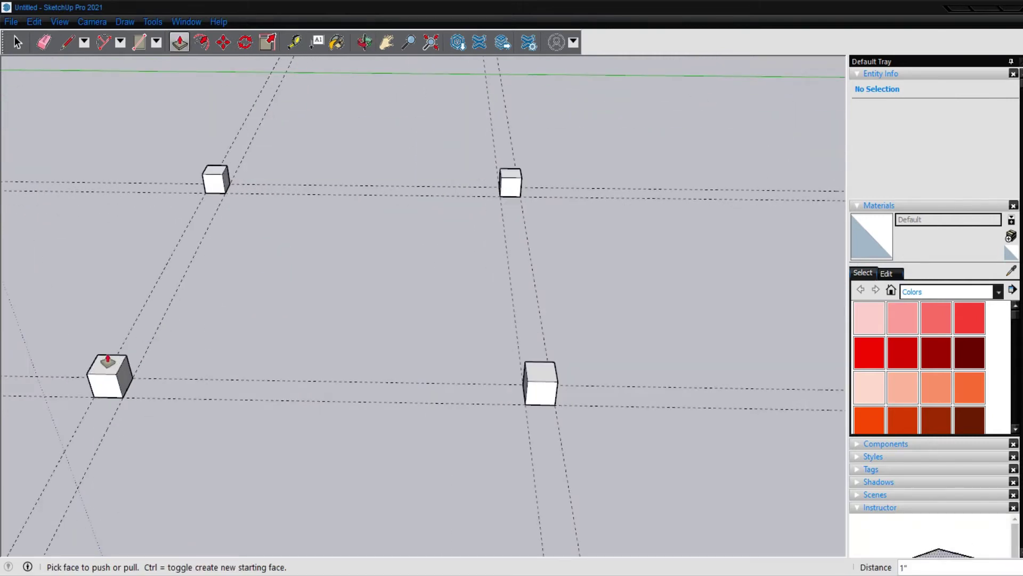
{"action": "left_click", "coordinate": [108, 361]}
Step: Raise the corner block 1 inch and extrude its side into a rail to the far block
{"action": "type", "text": "1"}
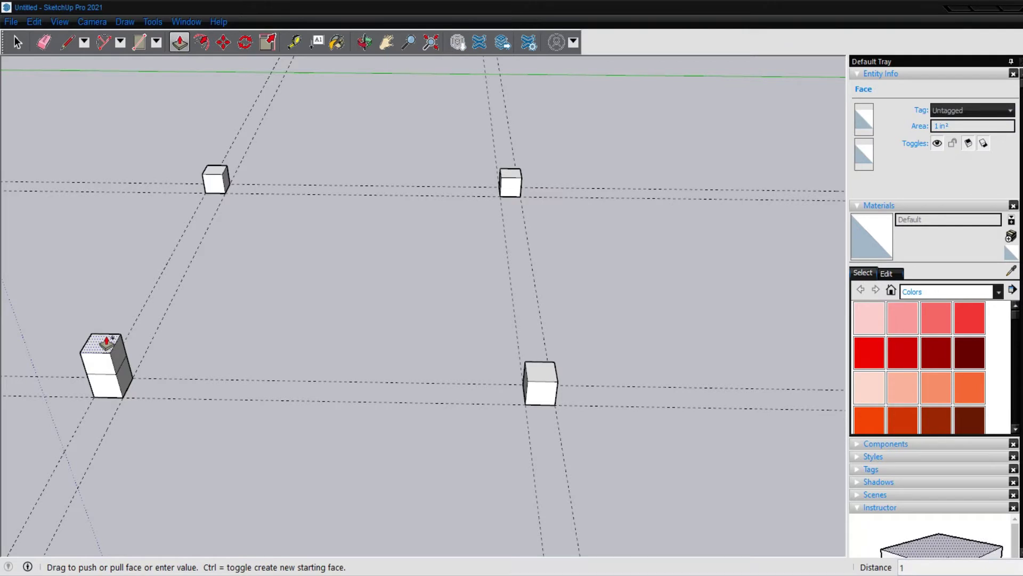
{"action": "key", "text": "Return"}
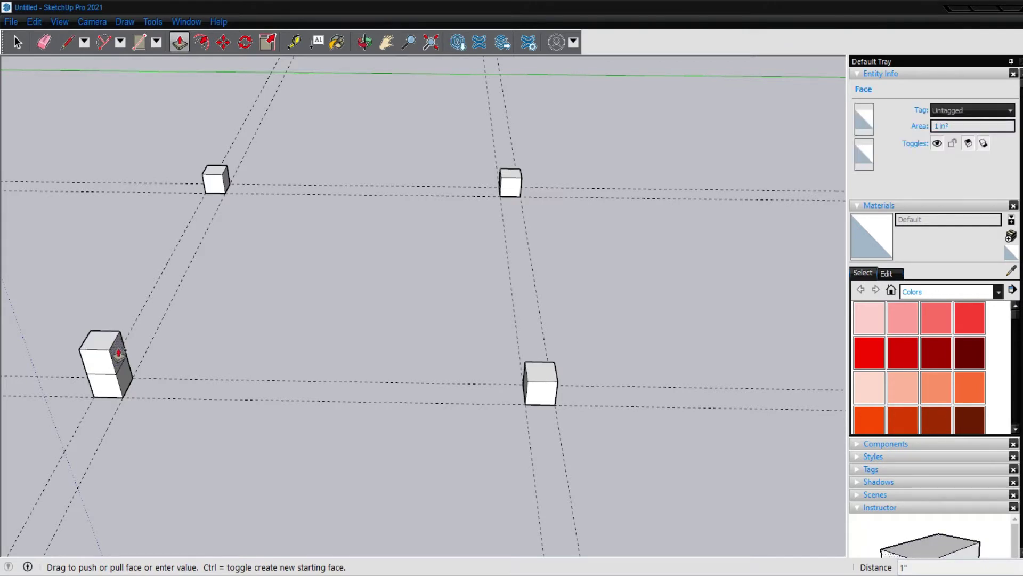
{"action": "scroll", "coordinate": [119, 353], "scroll_direction": "down", "scroll_amount": 2}
{"action": "scroll", "coordinate": [114, 354], "scroll_direction": "down", "scroll_amount": 2}
{"action": "left_click", "coordinate": [114, 354]}
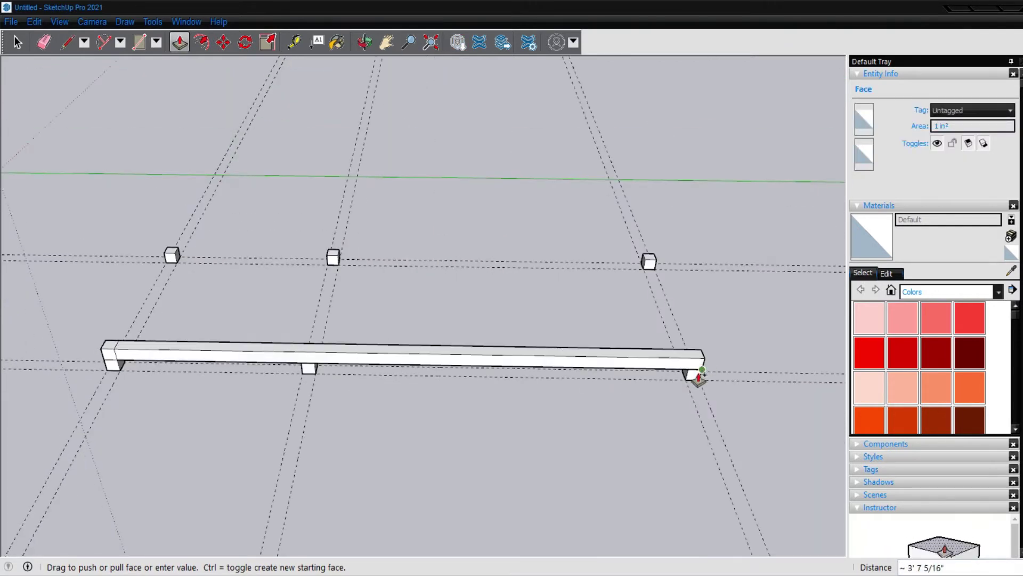
{"action": "left_click", "coordinate": [699, 376]}
Step: Extrude the rail's end face into a return rail over the next block
{"action": "mouse_move", "coordinate": [224, 366]}
{"action": "middle_mouse_down"}
{"action": "mouse_move", "coordinate": [672, 416]}
{"action": "mouse_move", "coordinate": [719, 395]}
{"action": "mouse_move", "coordinate": [714, 383]}
{"action": "middle_mouse_up"}
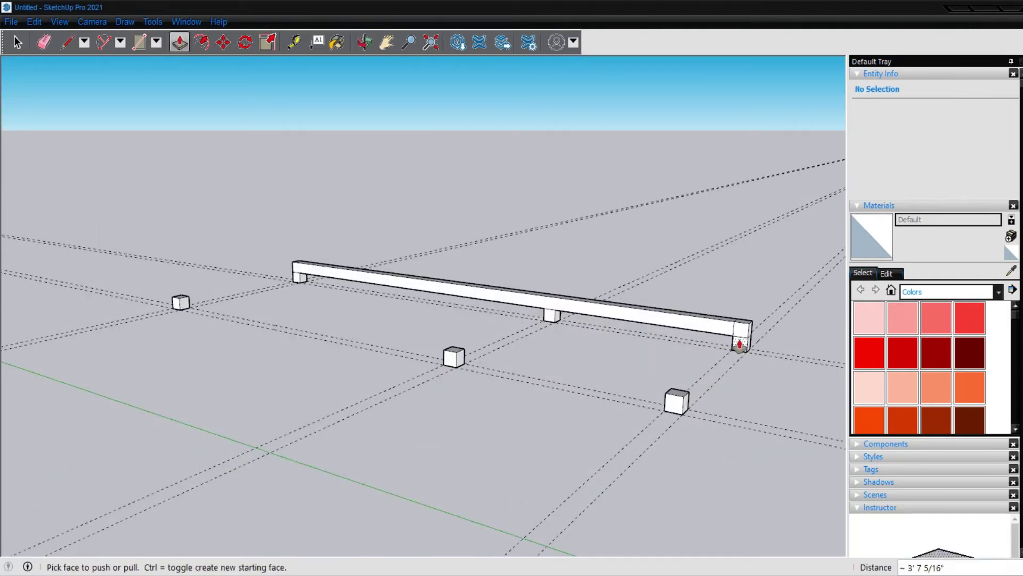
{"action": "left_click", "coordinate": [741, 330]}
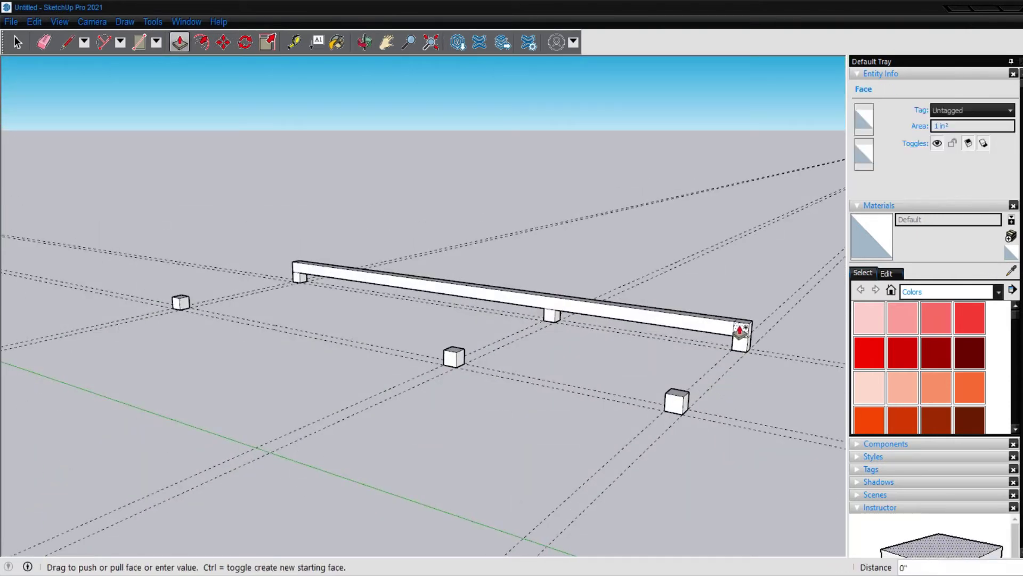
{"action": "left_click", "coordinate": [684, 409]}
{"action": "mouse_move", "coordinate": [592, 393]}
{"action": "middle_mouse_down"}
{"action": "mouse_move", "coordinate": [732, 319]}
{"action": "mouse_move", "coordinate": [628, 279]}
{"action": "middle_mouse_up"}
{"action": "scroll", "coordinate": [628, 279], "scroll_direction": "up", "scroll_amount": 3}
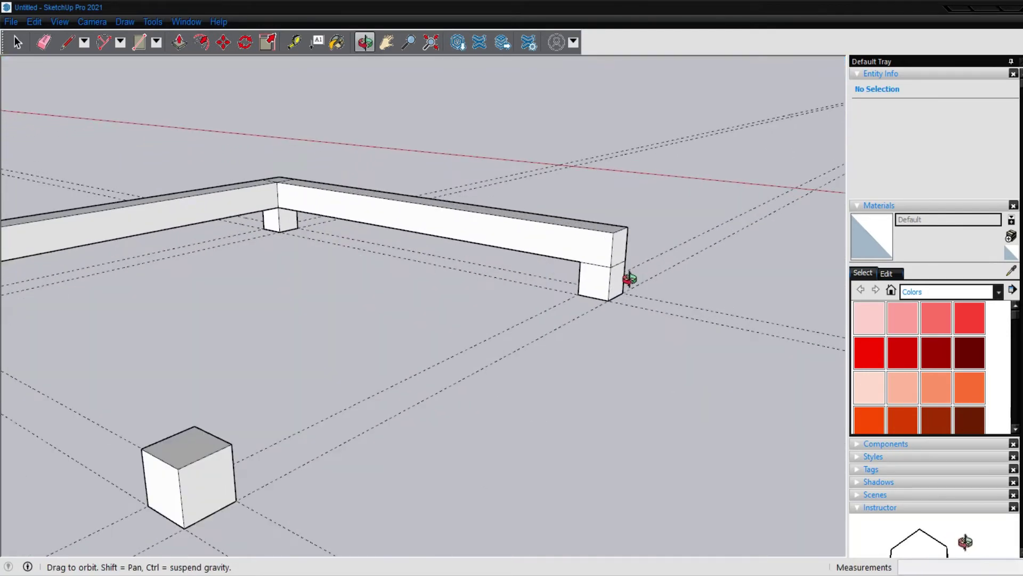
Step: Extrude the rail end into a second long rail back to the corner block
{"action": "key", "text": "l"}
{"action": "left_click", "coordinate": [580, 262]}
{"action": "key", "text": "Escape"}
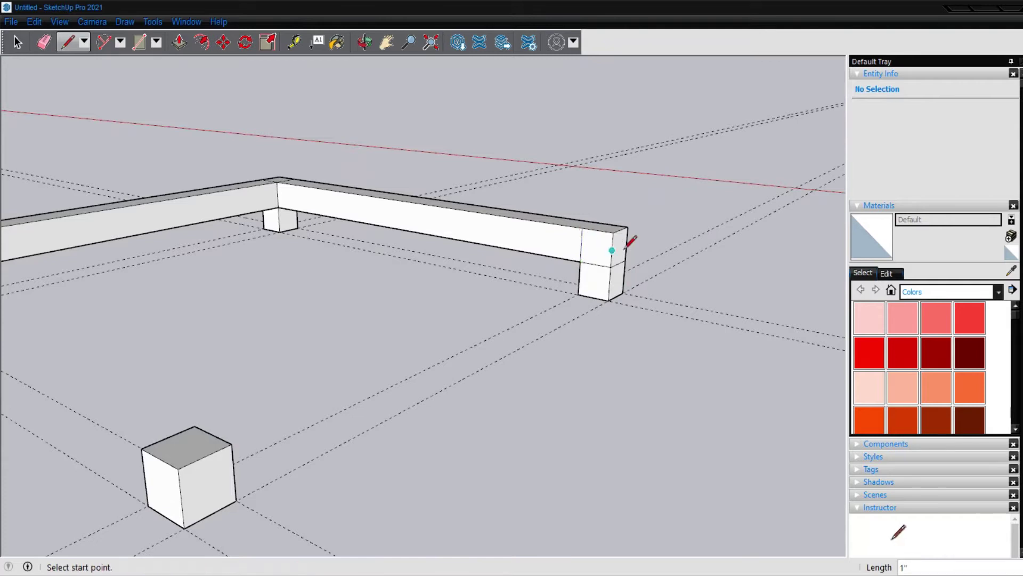
{"action": "scroll", "coordinate": [628, 237], "scroll_direction": "down", "scroll_amount": 3}
{"action": "scroll", "coordinate": [628, 244], "scroll_direction": "down", "scroll_amount": 2}
{"action": "key", "text": "p"}
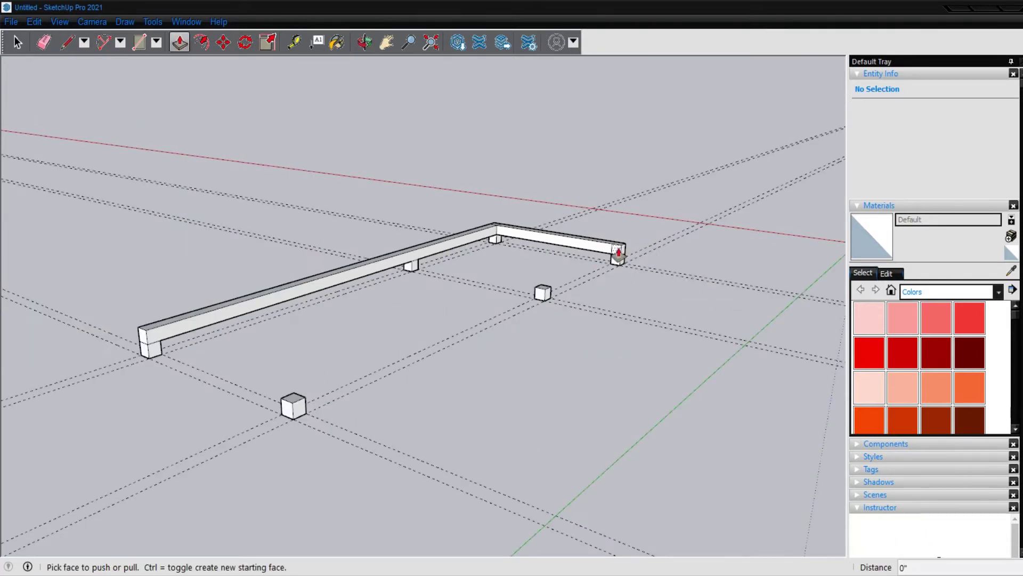
{"action": "left_click", "coordinate": [618, 253]}
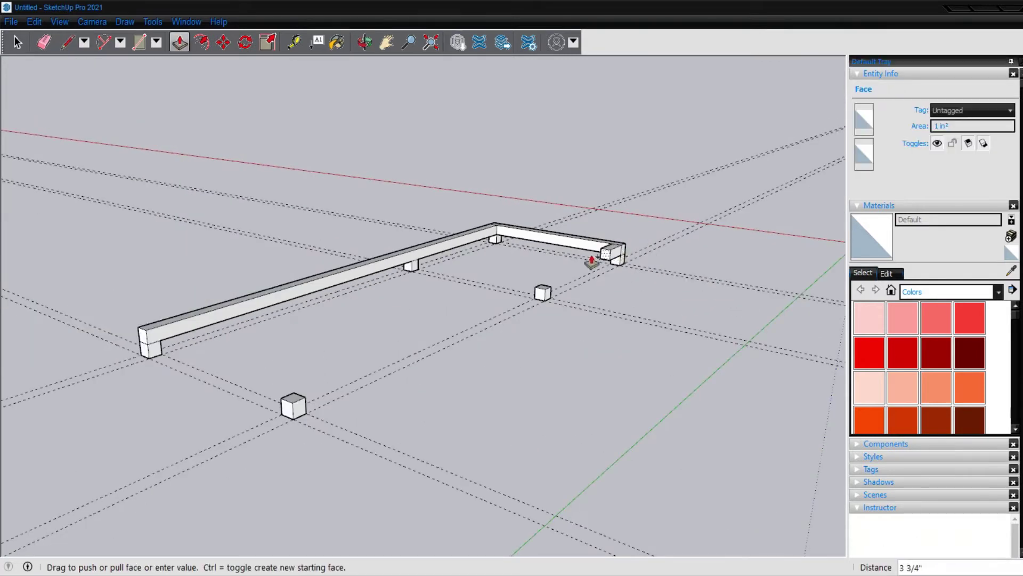
{"action": "left_click", "coordinate": [292, 411]}
Step: Extrude the open rail end to close the rectangular frame, then orbit to view it
{"action": "scroll", "coordinate": [148, 343], "scroll_direction": "up", "scroll_amount": 2}
{"action": "scroll", "coordinate": [156, 341], "scroll_direction": "up", "scroll_amount": 2}
{"action": "key", "text": "l"}
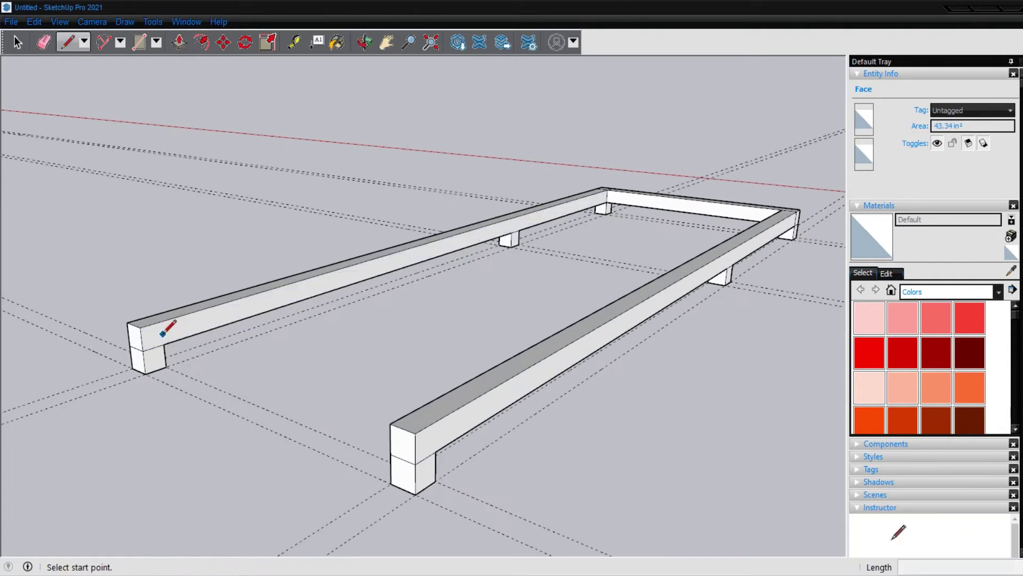
{"action": "left_click", "coordinate": [161, 322]}
{"action": "key", "text": "Escape"}
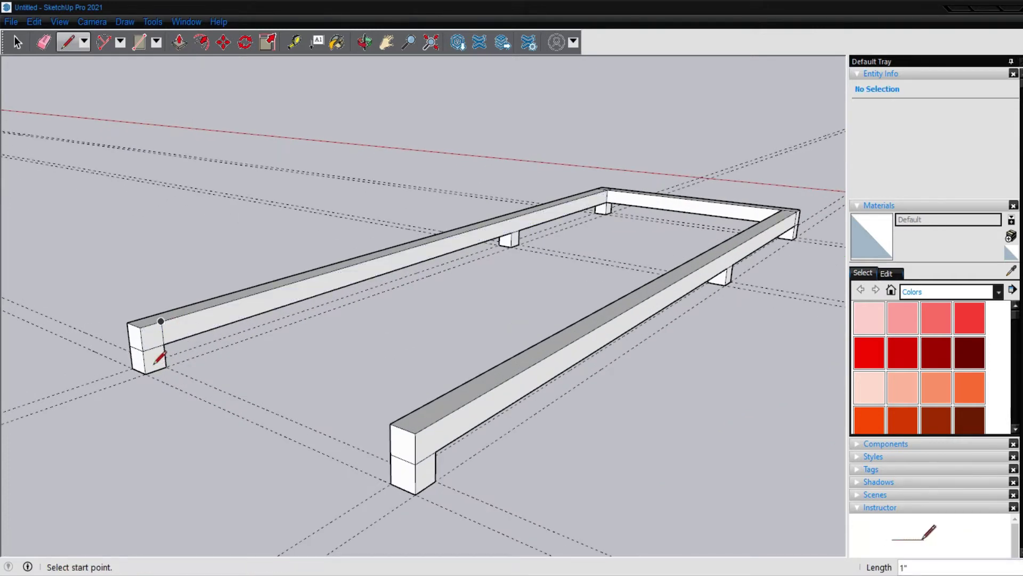
{"action": "key", "text": "p"}
{"action": "left_click", "coordinate": [155, 340]}
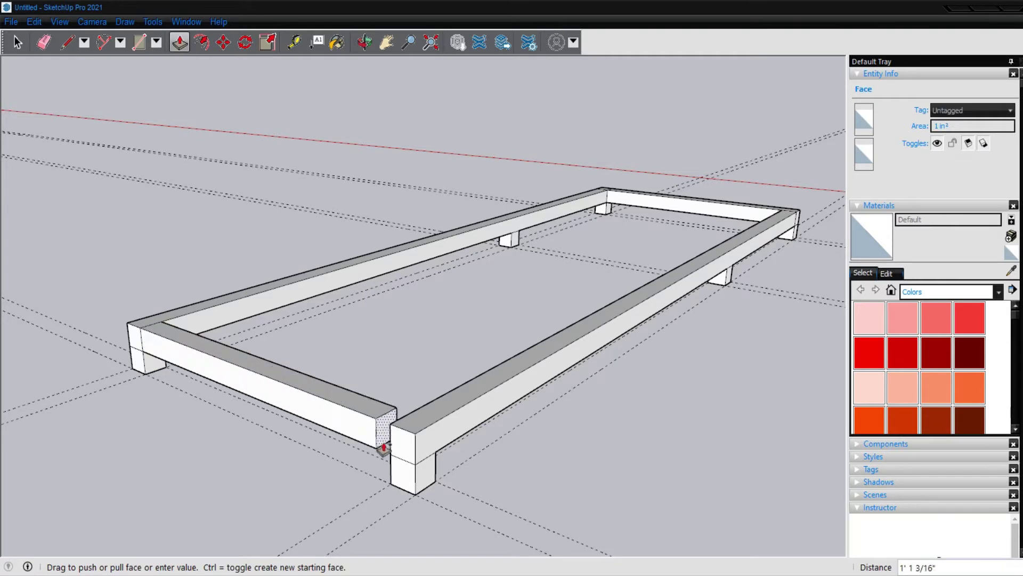
{"action": "left_click", "coordinate": [428, 409]}
{"action": "scroll", "coordinate": [424, 327], "scroll_direction": "down", "scroll_amount": 2}
{"action": "scroll", "coordinate": [424, 316], "scroll_direction": "down", "scroll_amount": 2}
{"action": "mouse_move", "coordinate": [638, 314]}
{"action": "middle_mouse_down"}
{"action": "mouse_move", "coordinate": [516, 343]}
{"action": "mouse_move", "coordinate": [450, 342]}
{"action": "middle_mouse_up"}
{"action": "scroll", "coordinate": [567, 270], "scroll_direction": "up", "scroll_amount": 3}
Step: Mark a crossbar-width face on the back rail with two lines
{"action": "scroll", "coordinate": [552, 273], "scroll_direction": "up", "scroll_amount": 3}
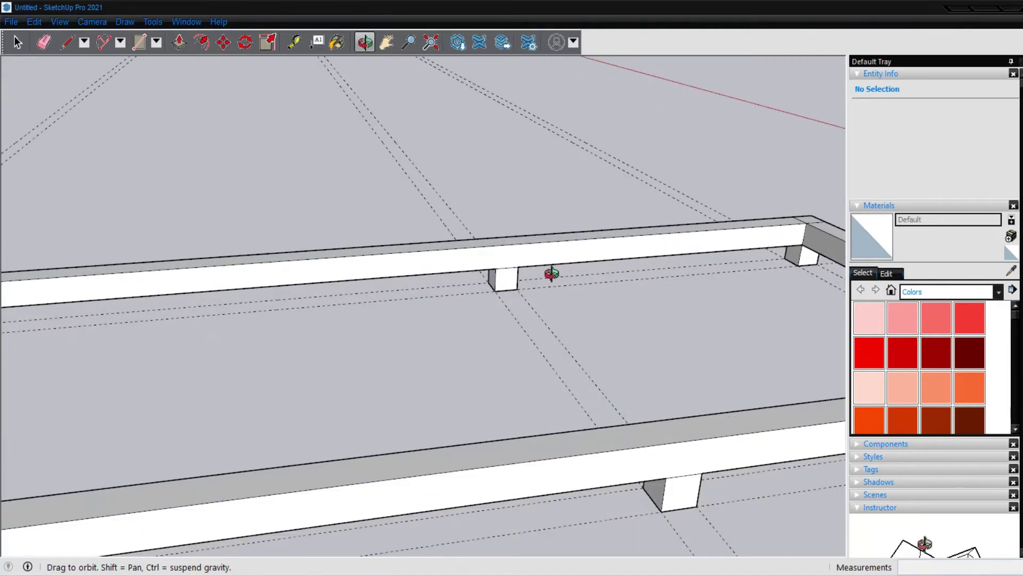
{"action": "scroll", "coordinate": [552, 274], "scroll_direction": "up", "scroll_amount": 2}
{"action": "key", "text": "l"}
{"action": "left_click", "coordinate": [472, 265]}
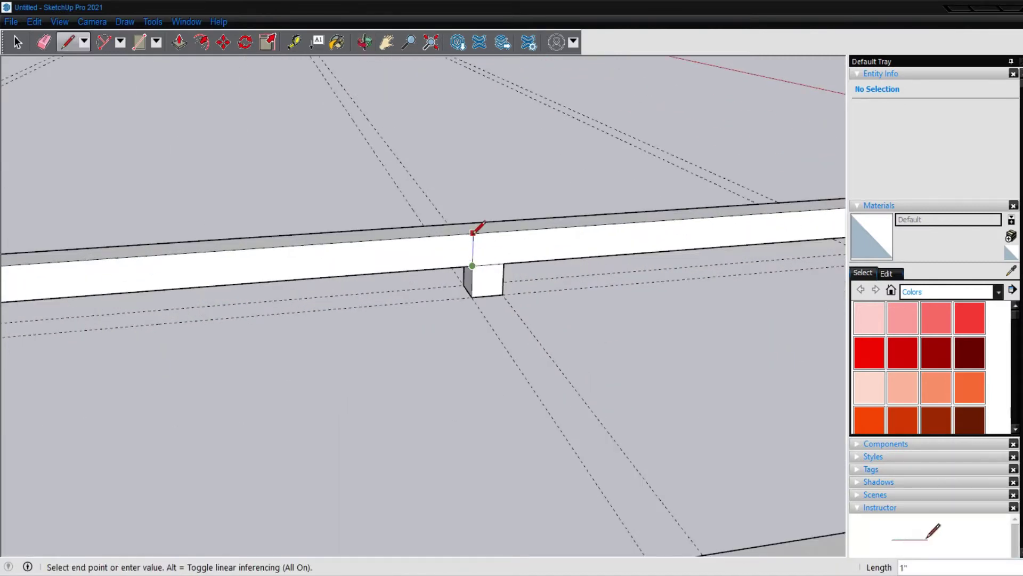
{"action": "left_click", "coordinate": [472, 241]}
{"action": "left_click", "coordinate": [504, 263]}
{"action": "left_click", "coordinate": [504, 239]}
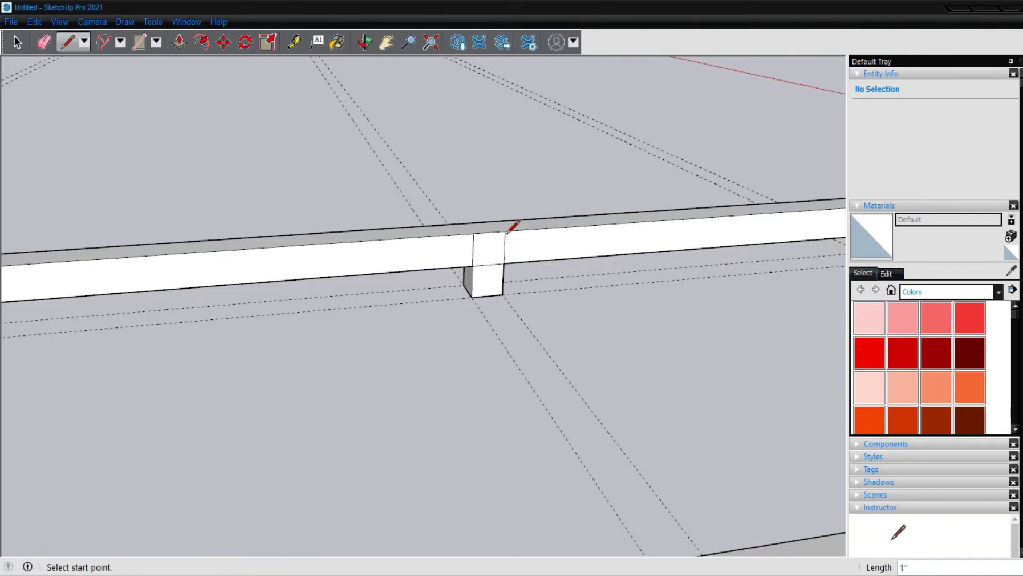
Step: Push/Pull that small face across to the front rail to form the crossbar
{"action": "scroll", "coordinate": [501, 240], "scroll_direction": "down", "scroll_amount": 5}
{"action": "key", "text": "p"}
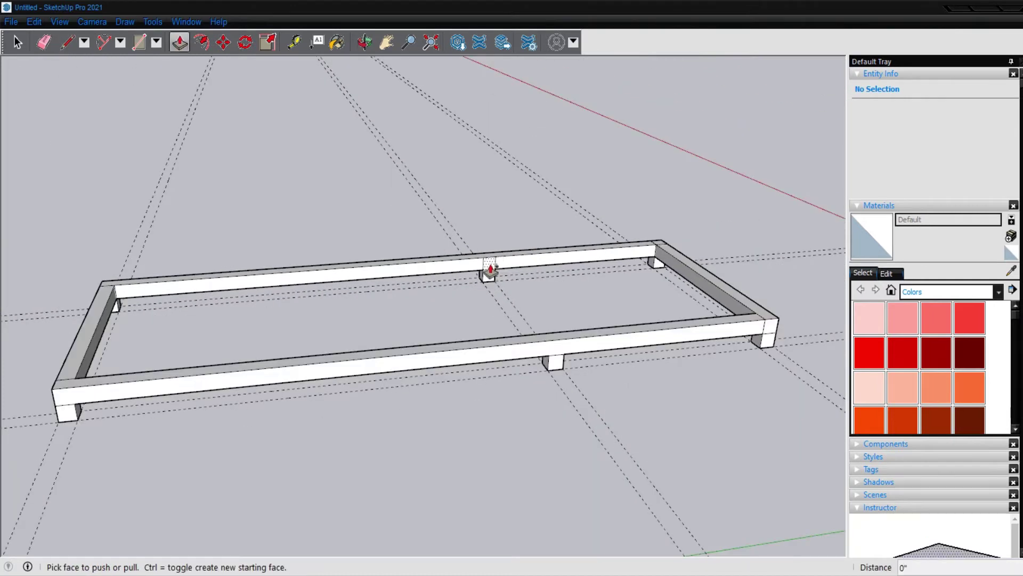
{"action": "left_click", "coordinate": [491, 272]}
{"action": "left_click", "coordinate": [496, 342]}
{"action": "scroll", "coordinate": [476, 292], "scroll_direction": "down", "scroll_amount": 1}
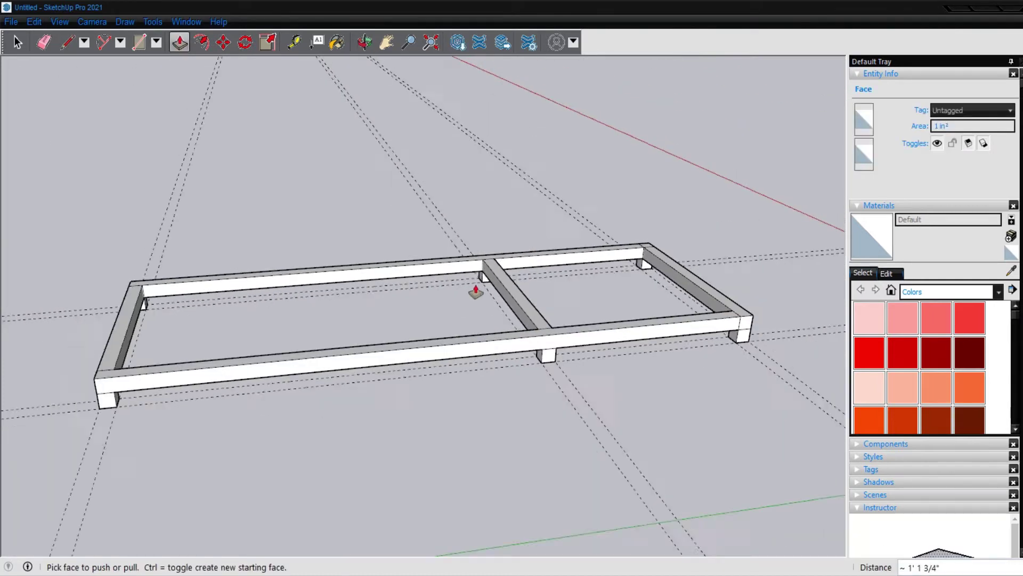
{"action": "scroll", "coordinate": [476, 292], "scroll_direction": "down", "scroll_amount": 3}
{"action": "scroll", "coordinate": [476, 291], "scroll_direction": "up", "scroll_amount": 1}
{"action": "scroll", "coordinate": [476, 289], "scroll_direction": "up", "scroll_amount": 1}
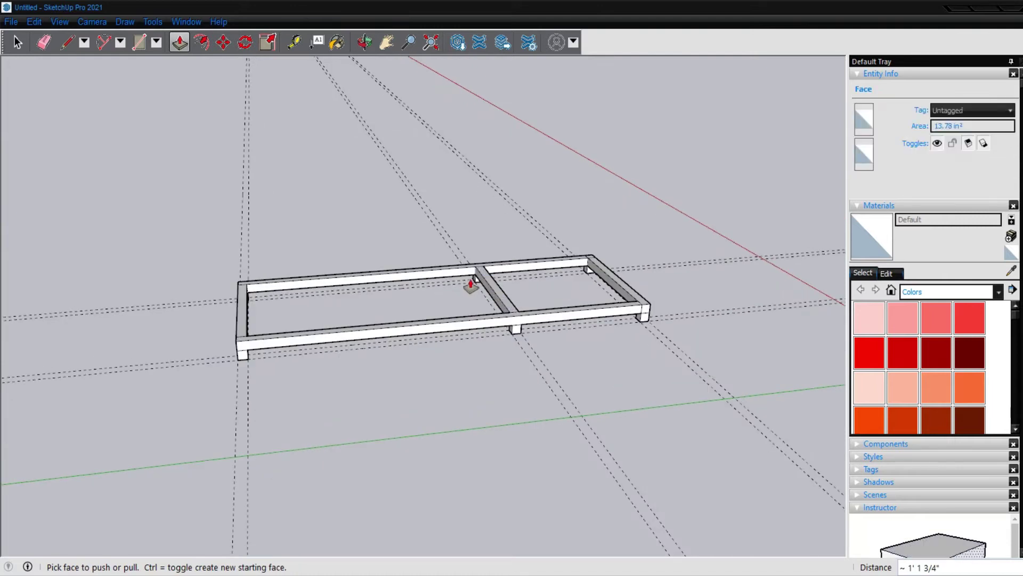
{"action": "middle_click_drag", "start_coordinate": [471, 288], "coordinate": [247, 373]}
{"action": "scroll", "coordinate": [313, 368], "scroll_direction": "up", "scroll_amount": 2}
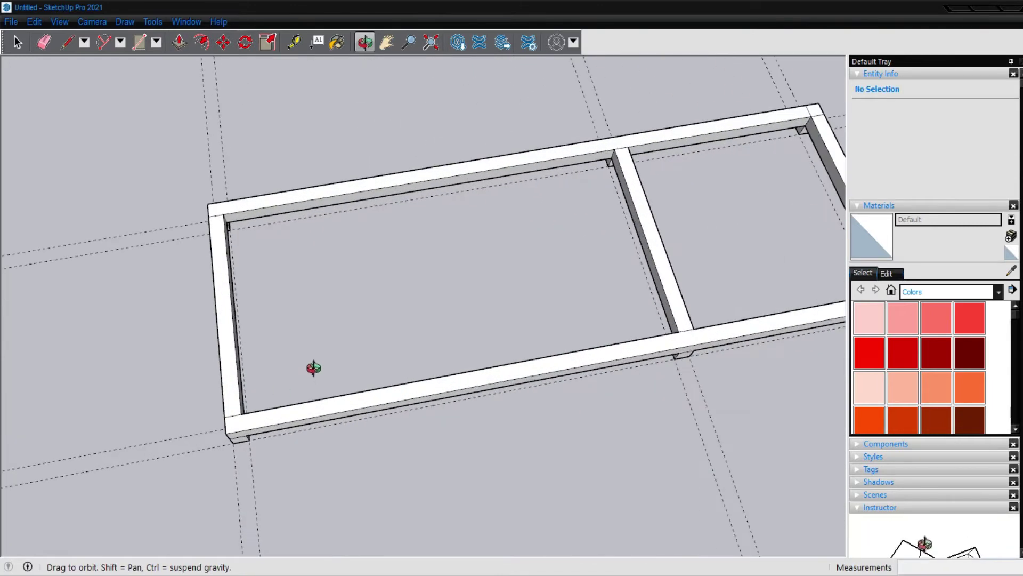
{"action": "scroll", "coordinate": [313, 368], "scroll_direction": "up", "scroll_amount": 1}
Step: Draw two edges across the back rail at the crossbar junction
{"action": "key", "text": "l"}
{"action": "left_click", "coordinate": [226, 439]}
{"action": "key", "text": "Escape"}
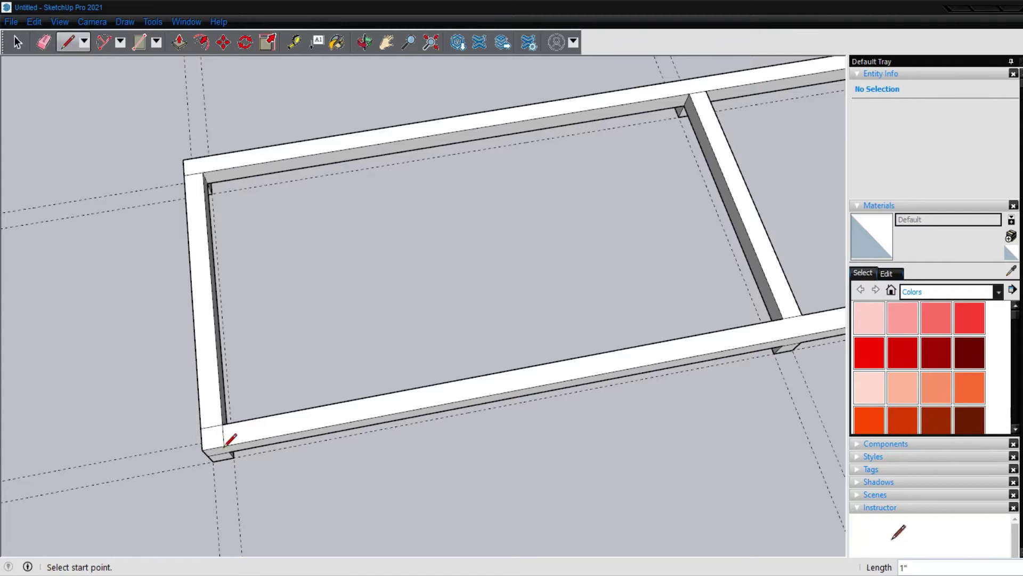
{"action": "left_click", "coordinate": [202, 171]}
{"action": "key", "text": "Escape"}
{"action": "scroll", "coordinate": [203, 172], "scroll_direction": "down", "scroll_amount": 2}
{"action": "scroll", "coordinate": [469, 114], "scroll_direction": "up", "scroll_amount": 1}
{"action": "scroll", "coordinate": [464, 121], "scroll_direction": "up", "scroll_amount": 1}
{"action": "left_click", "coordinate": [483, 130]}
{"action": "left_click", "coordinate": [501, 129]}
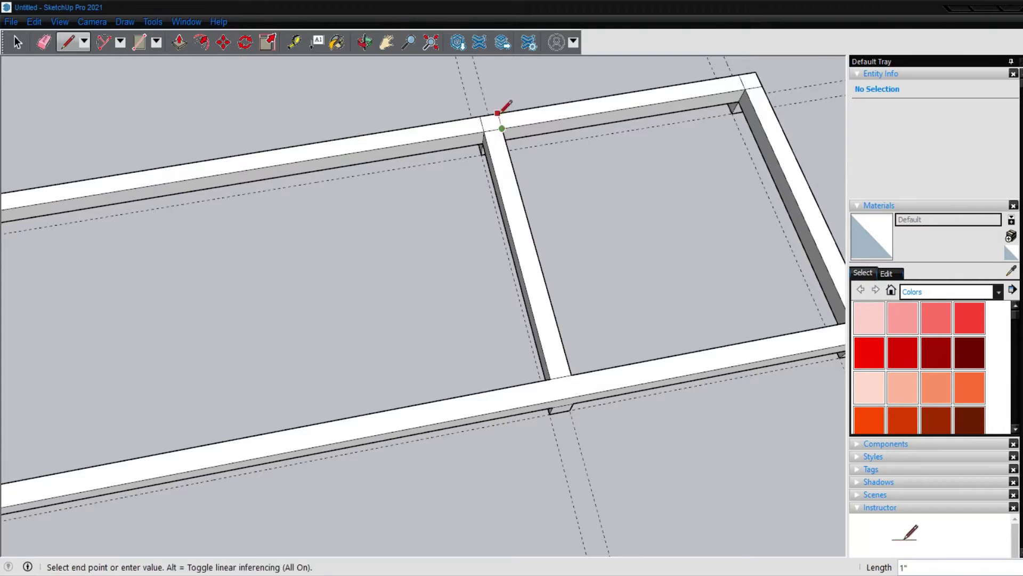
Step: Draw edges across the front rail at the crossbar junction and near the right corner
{"action": "left_click", "coordinate": [551, 380]}
{"action": "left_click", "coordinate": [557, 398]}
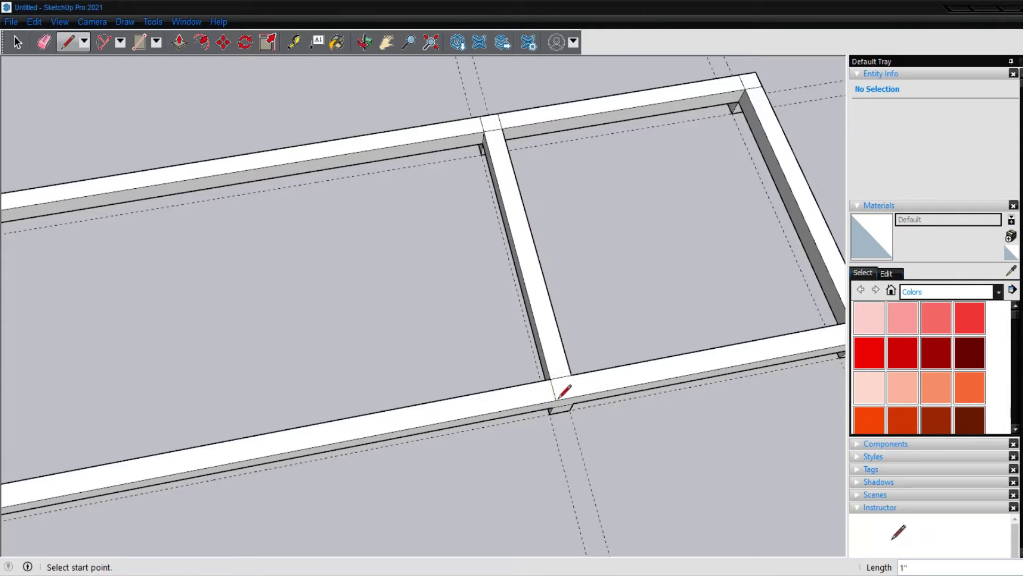
{"action": "left_click", "coordinate": [571, 374]}
{"action": "left_click", "coordinate": [574, 395]}
{"action": "scroll", "coordinate": [400, 370], "scroll_direction": "down", "scroll_amount": 3}
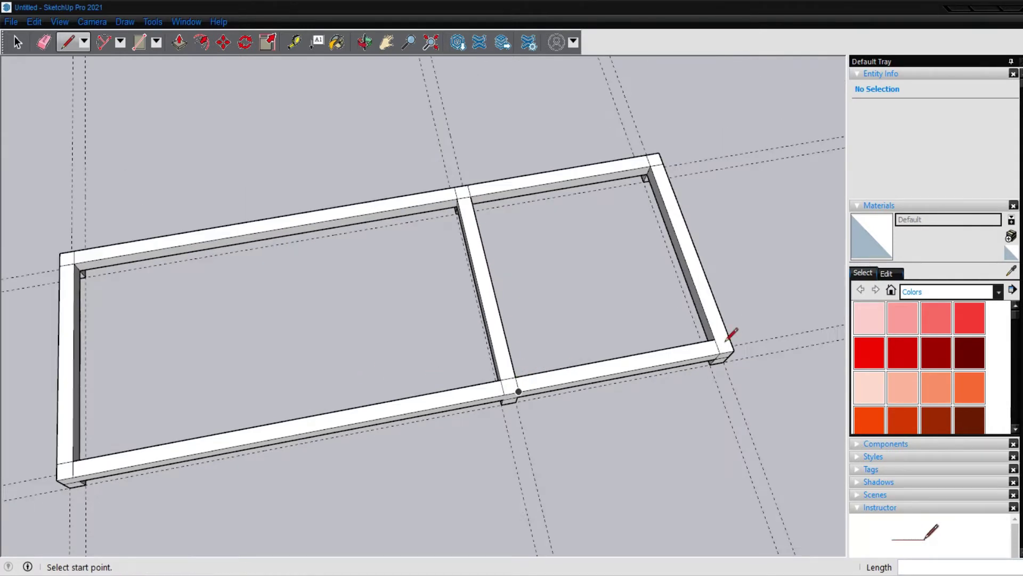
{"action": "scroll", "coordinate": [722, 336], "scroll_direction": "up", "scroll_amount": 3}
{"action": "left_click", "coordinate": [712, 338]}
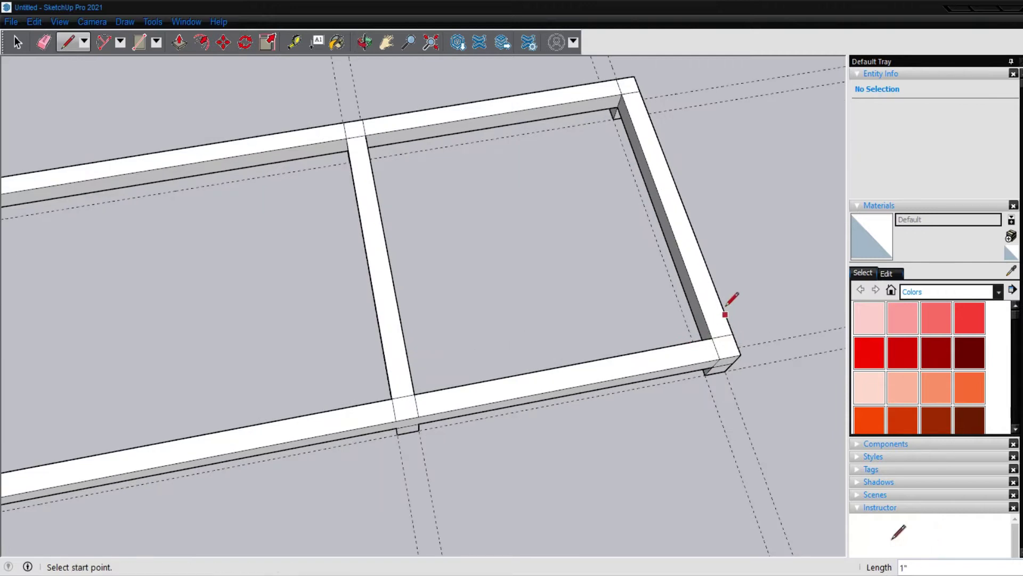
{"action": "scroll", "coordinate": [598, 217], "scroll_direction": "down", "scroll_amount": 5}
{"action": "scroll", "coordinate": [606, 221], "scroll_direction": "down", "scroll_amount": 3}
{"action": "scroll", "coordinate": [601, 238], "scroll_direction": "down", "scroll_amount": 2}
{"action": "mouse_move", "coordinate": [600, 238]}
{"action": "middle_mouse_down"}
{"action": "mouse_move", "coordinate": [459, 251]}
{"action": "mouse_move", "coordinate": [420, 212]}
{"action": "middle_mouse_up"}
{"action": "scroll", "coordinate": [405, 219], "scroll_direction": "up", "scroll_amount": 3}
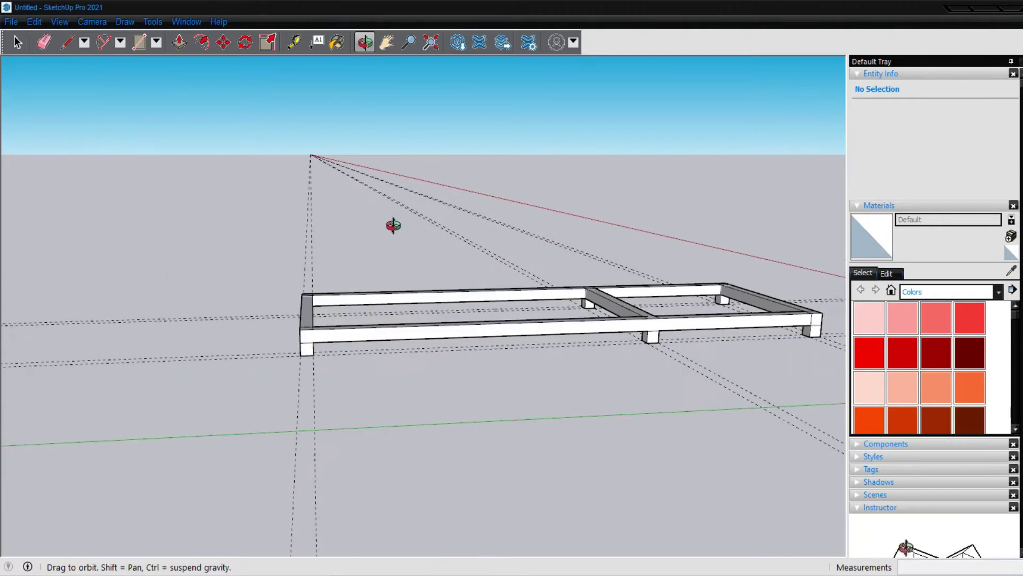
{"action": "mouse_move", "coordinate": [349, 238]}
{"action": "middle_mouse_down"}
{"action": "mouse_move", "coordinate": [324, 265]}
{"action": "mouse_move", "coordinate": [336, 272]}
{"action": "middle_mouse_up"}
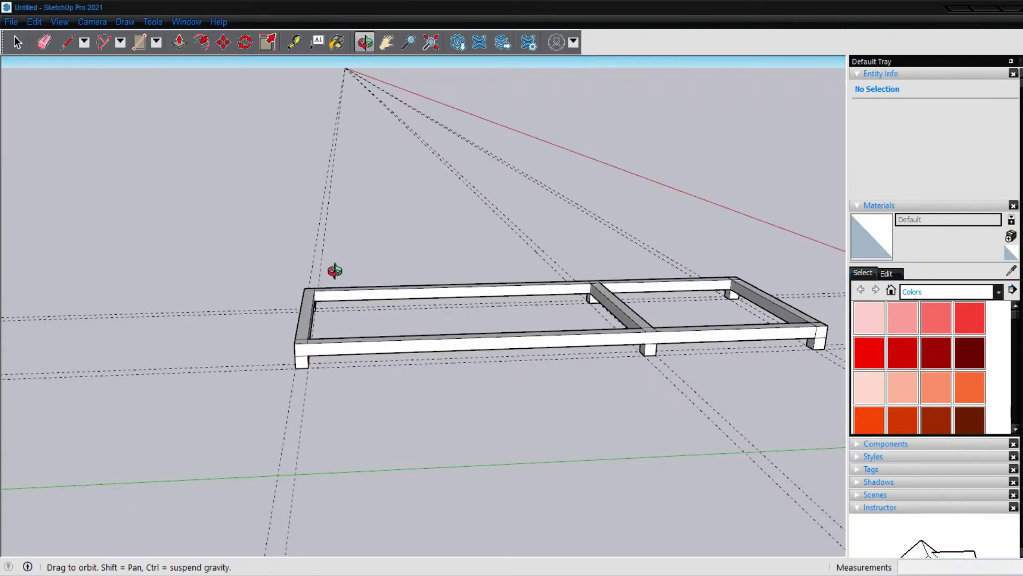
Step: Push/Pull the corner post's top face up 140cm
{"action": "key", "text": "p"}
{"action": "left_click", "coordinate": [304, 342]}
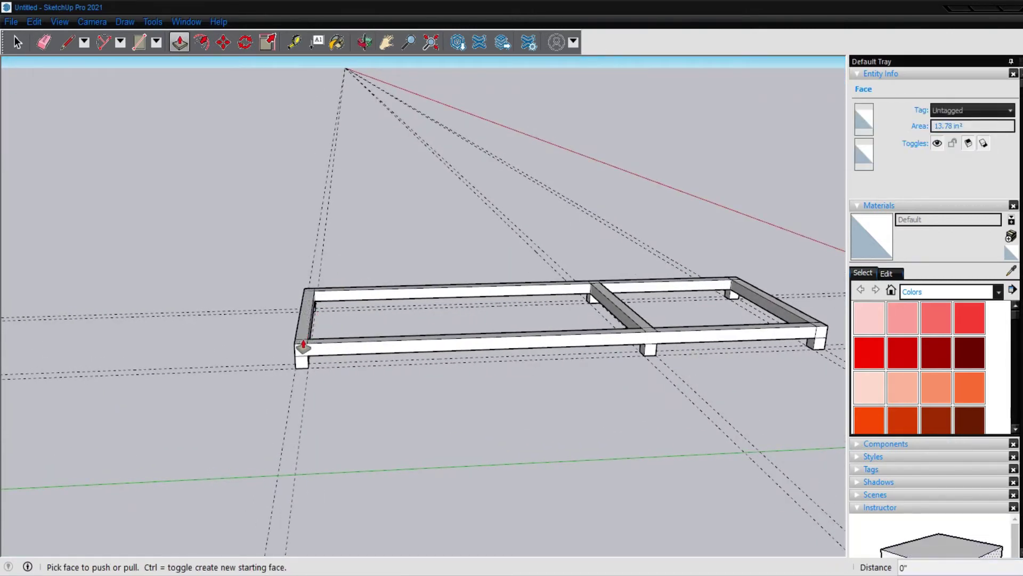
{"action": "left_click", "coordinate": [303, 345]}
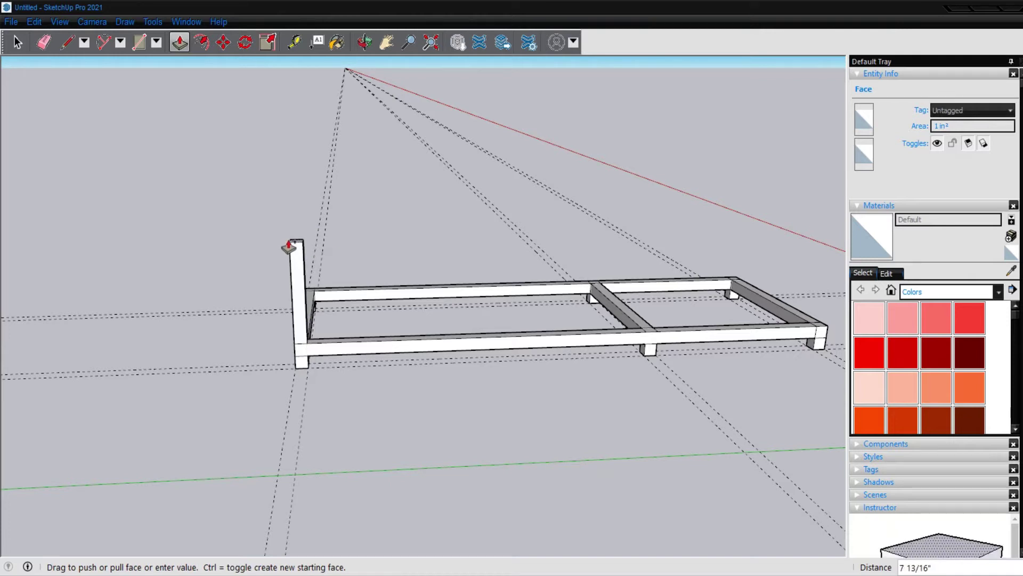
{"action": "type", "text": "1"}
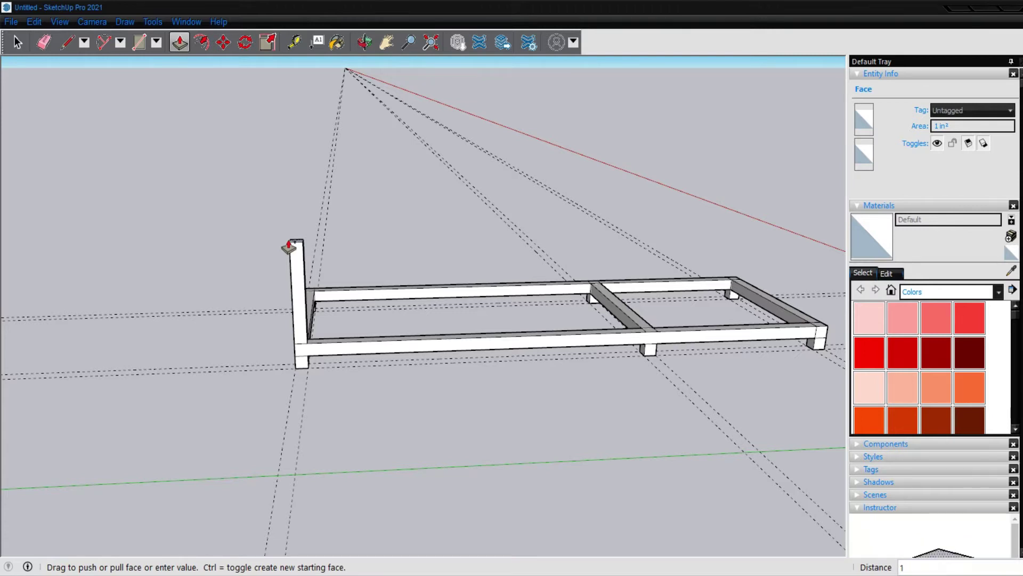
{"action": "type", "text": "40cm"}
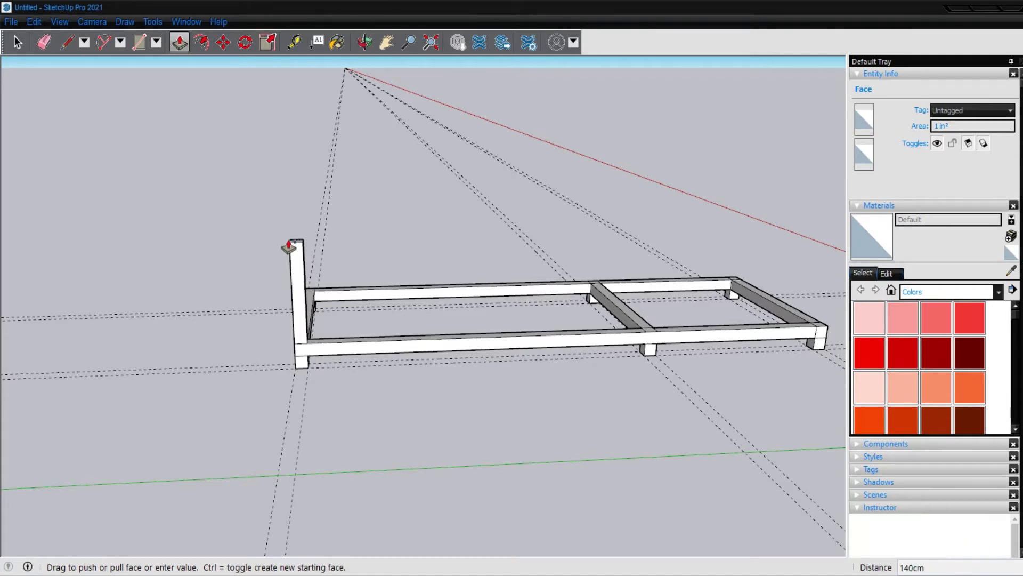
{"action": "key", "text": "Return"}
{"action": "scroll", "coordinate": [298, 229], "scroll_direction": "down", "scroll_amount": 2}
{"action": "scroll", "coordinate": [313, 255], "scroll_direction": "down", "scroll_amount": 2}
{"action": "scroll", "coordinate": [318, 306], "scroll_direction": "down", "scroll_amount": 2}
{"action": "scroll", "coordinate": [326, 316], "scroll_direction": "down", "scroll_amount": 1}
{"action": "mouse_move", "coordinate": [435, 196]}
{"action": "middle_mouse_down"}
{"action": "mouse_move", "coordinate": [493, 238]}
{"action": "mouse_move", "coordinate": [498, 283]}
{"action": "mouse_move", "coordinate": [434, 293]}
{"action": "mouse_move", "coordinate": [406, 377]}
{"action": "mouse_move", "coordinate": [406, 265]}
{"action": "middle_mouse_up"}
{"action": "scroll", "coordinate": [407, 265], "scroll_direction": "up", "scroll_amount": 3}
{"action": "scroll", "coordinate": [406, 265], "scroll_direction": "up", "scroll_amount": 1}
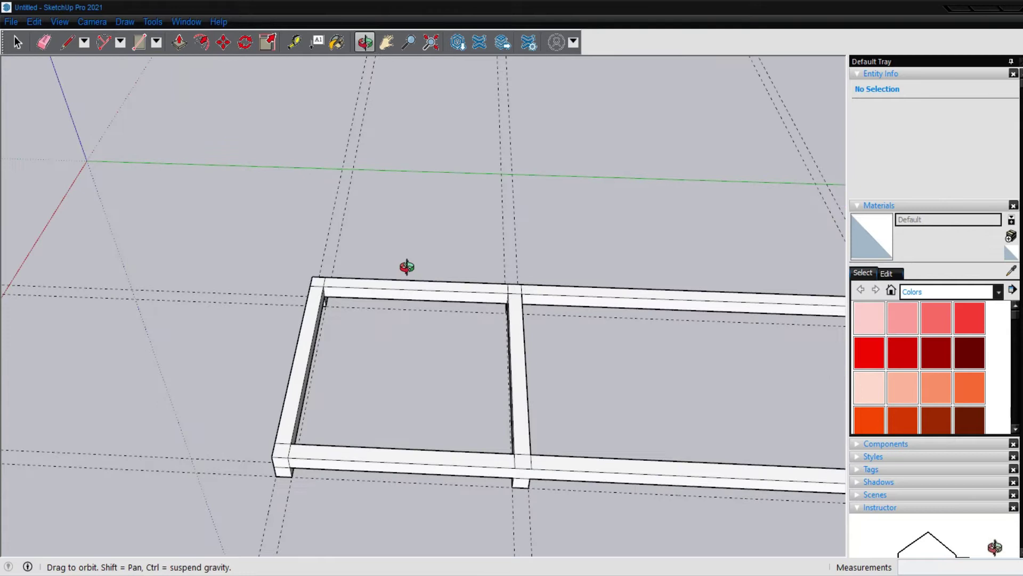
Step: Raise the second corner post and the front-left post to the first post's full height
{"action": "left_click", "coordinate": [315, 285]}
{"action": "scroll", "coordinate": [310, 209], "scroll_direction": "down", "scroll_amount": 2}
{"action": "scroll", "coordinate": [310, 207], "scroll_direction": "down", "scroll_amount": 2}
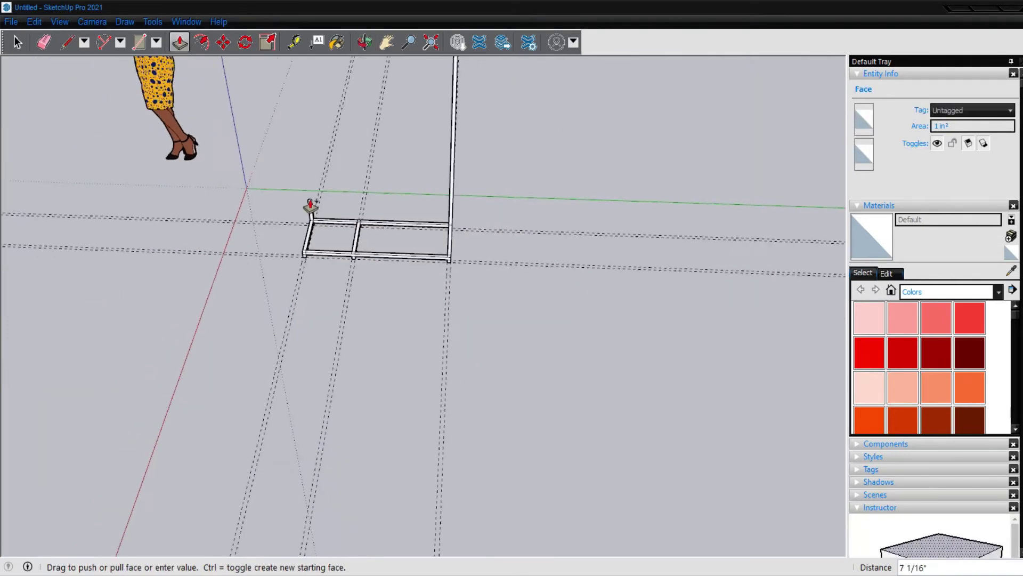
{"action": "left_click", "coordinate": [416, 96]}
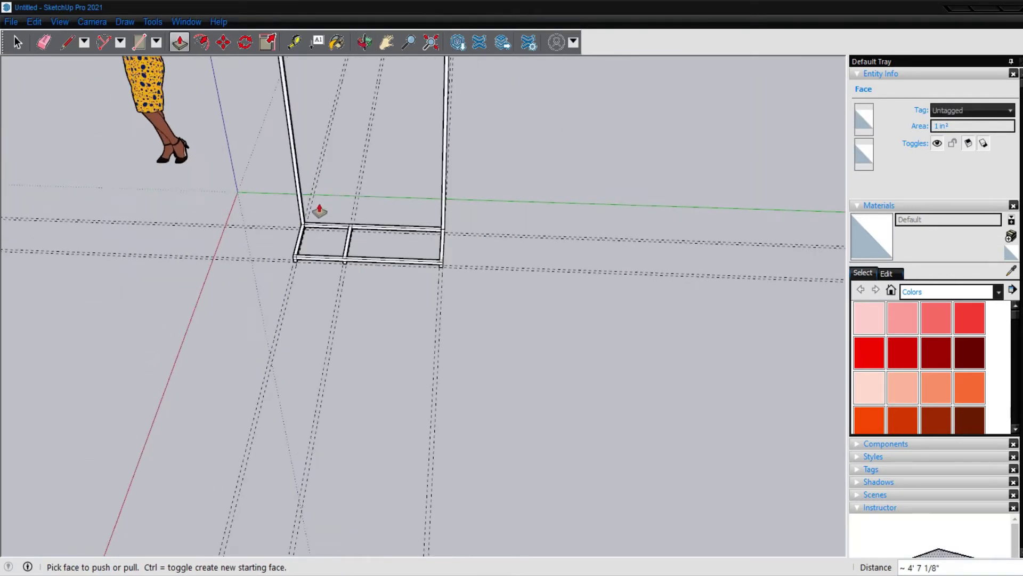
{"action": "scroll", "coordinate": [290, 275], "scroll_direction": "up", "scroll_amount": 2}
{"action": "scroll", "coordinate": [282, 276], "scroll_direction": "up", "scroll_amount": 2}
{"action": "left_click", "coordinate": [282, 274]}
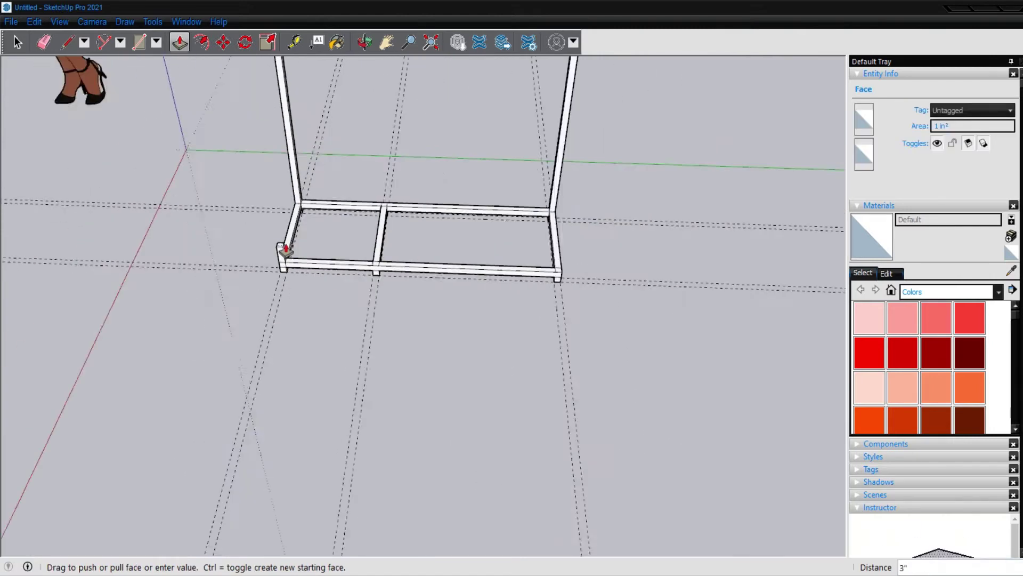
{"action": "scroll", "coordinate": [286, 247], "scroll_direction": "down", "scroll_amount": 3}
{"action": "left_click", "coordinate": [274, 105]}
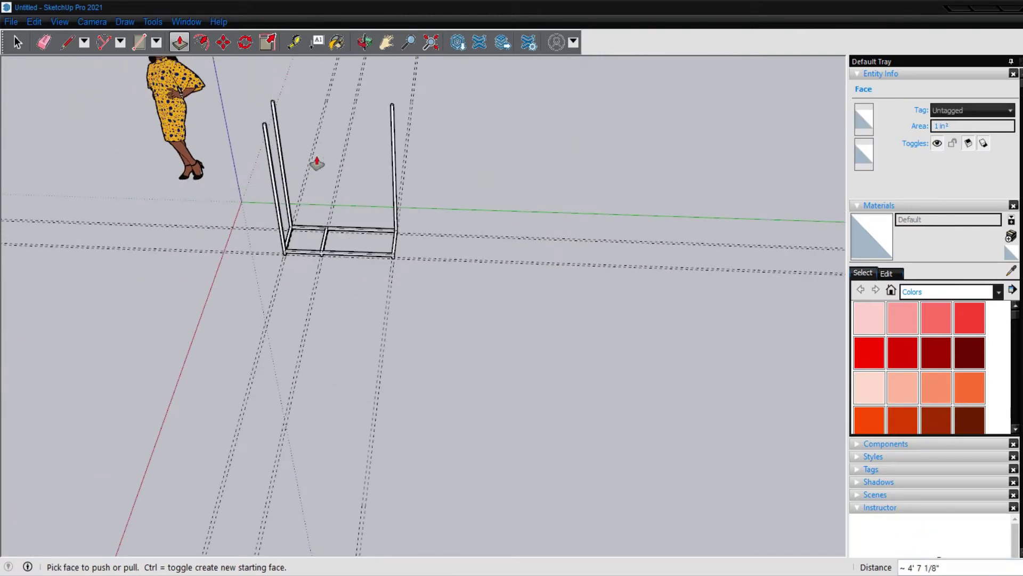
{"action": "scroll", "coordinate": [309, 247], "scroll_direction": "up", "scroll_amount": 2}
{"action": "scroll", "coordinate": [320, 245], "scroll_direction": "up", "scroll_amount": 2}
{"action": "scroll", "coordinate": [331, 244], "scroll_direction": "up", "scroll_amount": 2}
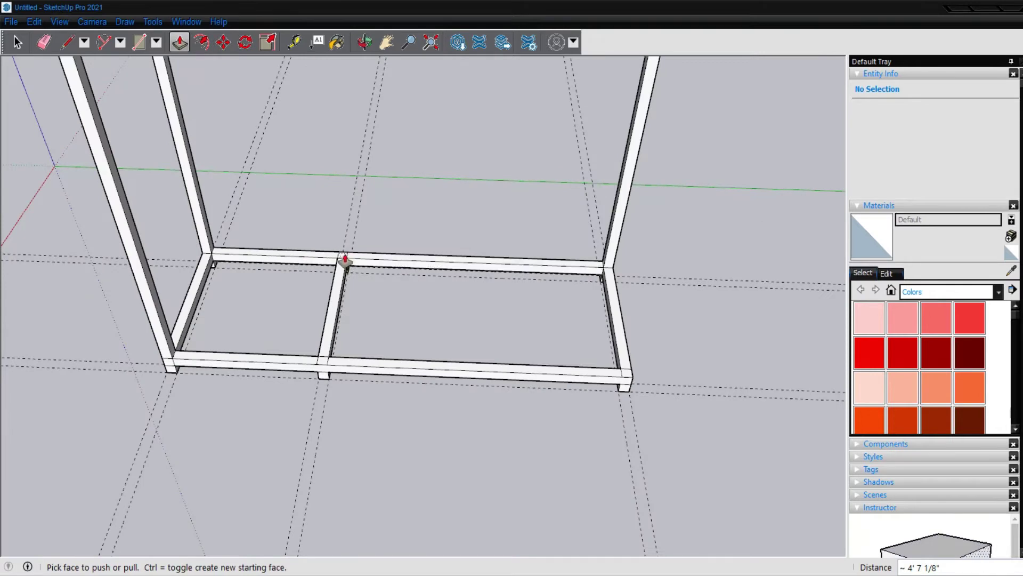
Step: Raise both posts at the crossbar's ends to full height
{"action": "left_click", "coordinate": [350, 266]}
{"action": "scroll", "coordinate": [356, 193], "scroll_direction": "down", "scroll_amount": 3}
{"action": "scroll", "coordinate": [356, 193], "scroll_direction": "down", "scroll_amount": 2}
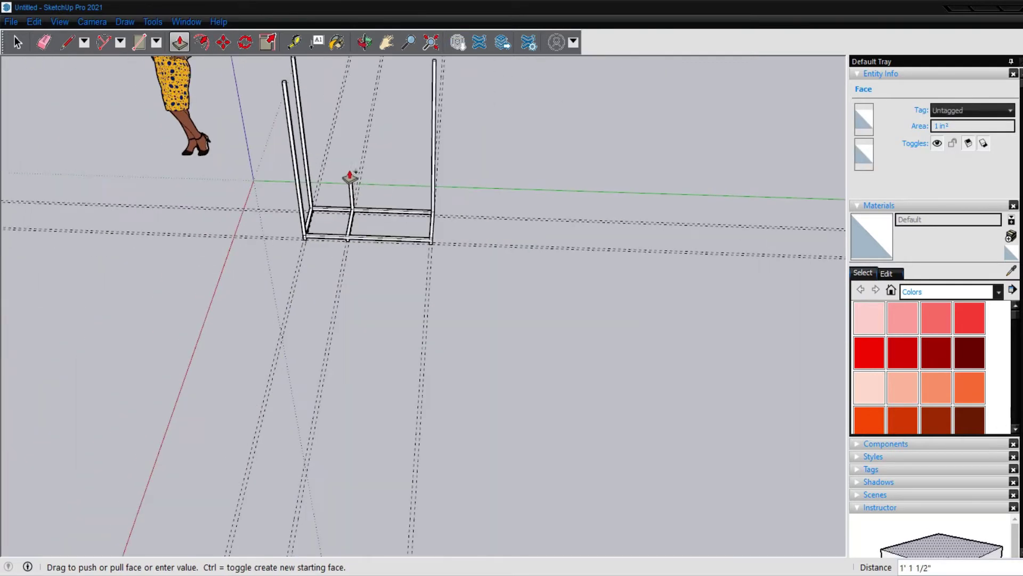
{"action": "left_click", "coordinate": [293, 83]}
{"action": "scroll", "coordinate": [347, 194], "scroll_direction": "up", "scroll_amount": 2}
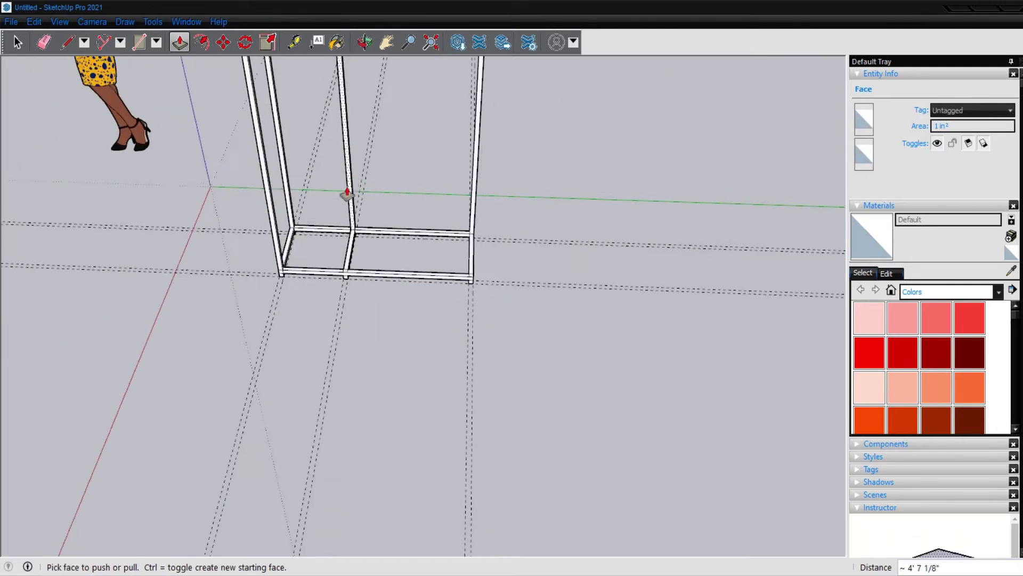
{"action": "scroll", "coordinate": [352, 250], "scroll_direction": "up", "scroll_amount": 2}
{"action": "left_click", "coordinate": [349, 319]}
{"action": "scroll", "coordinate": [341, 298], "scroll_direction": "down", "scroll_amount": 2}
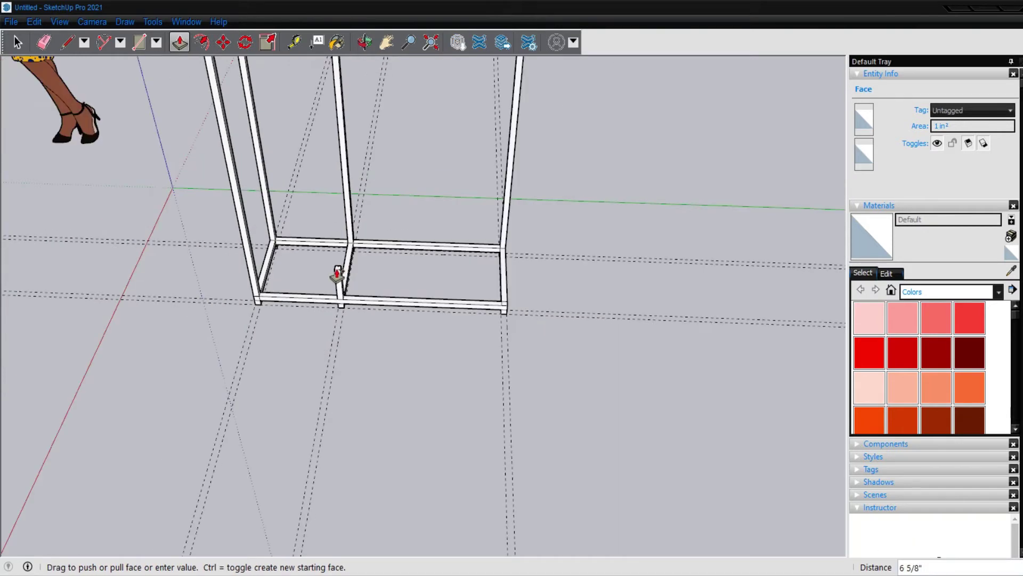
{"action": "scroll", "coordinate": [338, 256], "scroll_direction": "down", "scroll_amount": 2}
{"action": "left_click", "coordinate": [259, 106]}
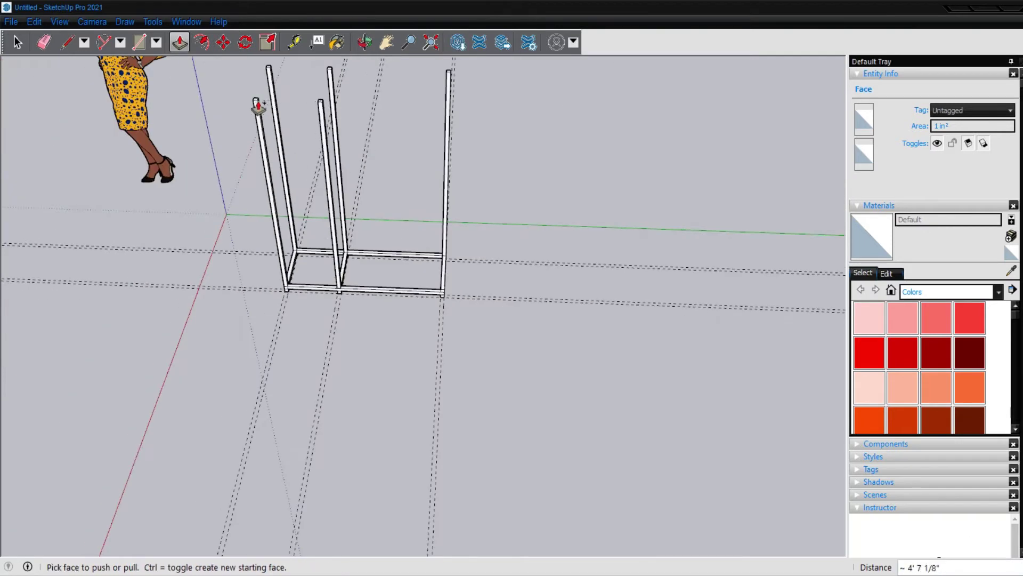
{"action": "scroll", "coordinate": [434, 293], "scroll_direction": "up", "scroll_amount": 2}
{"action": "scroll", "coordinate": [443, 298], "scroll_direction": "up", "scroll_amount": 1}
Step: Raise the front-right corner post to full height
{"action": "left_click", "coordinate": [441, 298]}
{"action": "scroll", "coordinate": [441, 280], "scroll_direction": "down", "scroll_amount": 2}
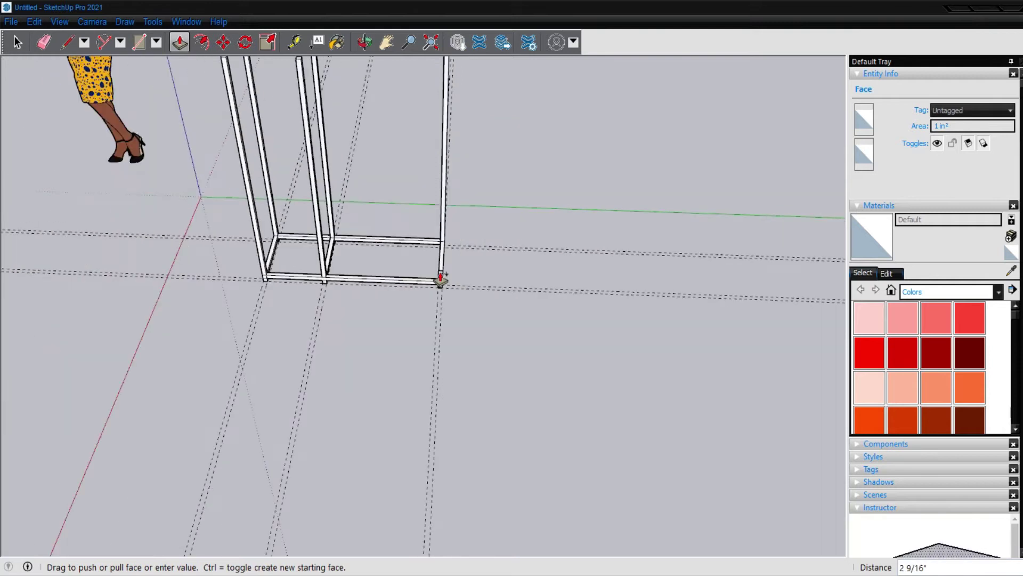
{"action": "scroll", "coordinate": [441, 278], "scroll_direction": "down", "scroll_amount": 1}
{"action": "left_click", "coordinate": [351, 146]}
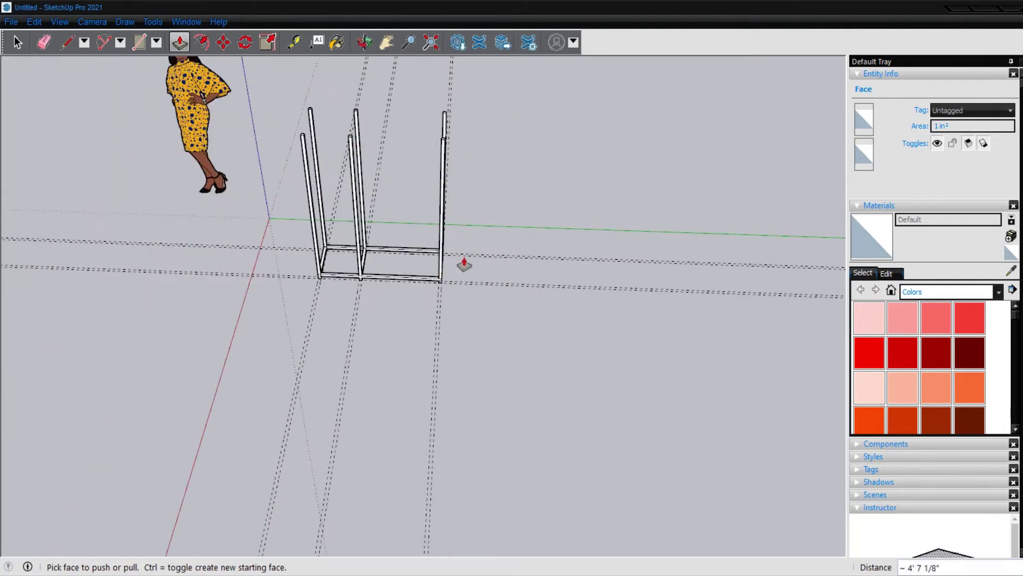
{"action": "scroll", "coordinate": [465, 265], "scroll_direction": "up", "scroll_amount": 2}
{"action": "key", "text": "h"}
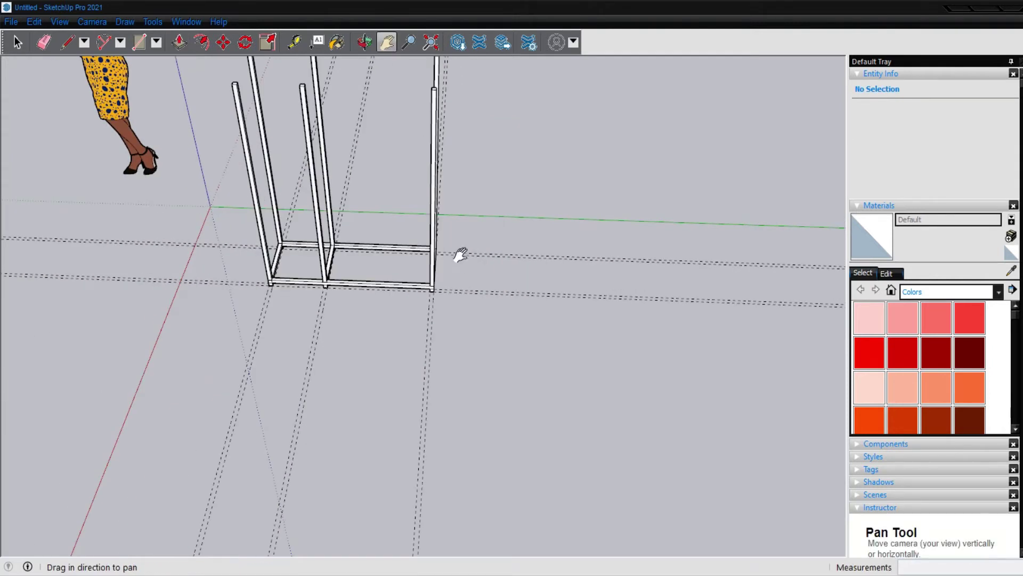
{"action": "left_click_drag", "start_coordinate": [459, 256], "coordinate": [469, 389]}
{"action": "scroll", "coordinate": [320, 250], "scroll_direction": "up", "scroll_amount": 3}
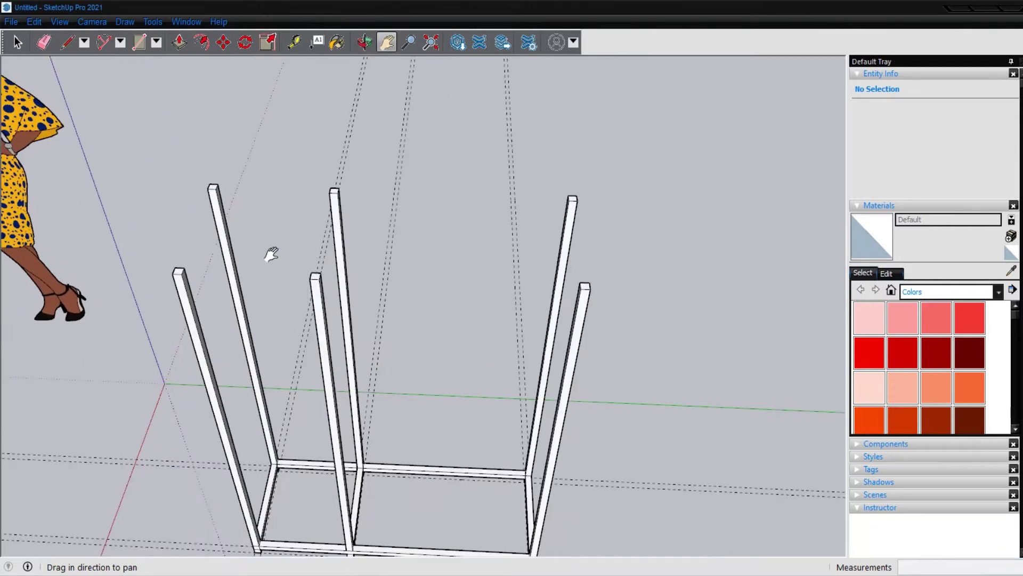
Step: Extend a leg top 1" and pull its side into the front top rail
{"action": "key", "text": "p"}
{"action": "left_click", "coordinate": [180, 274]}
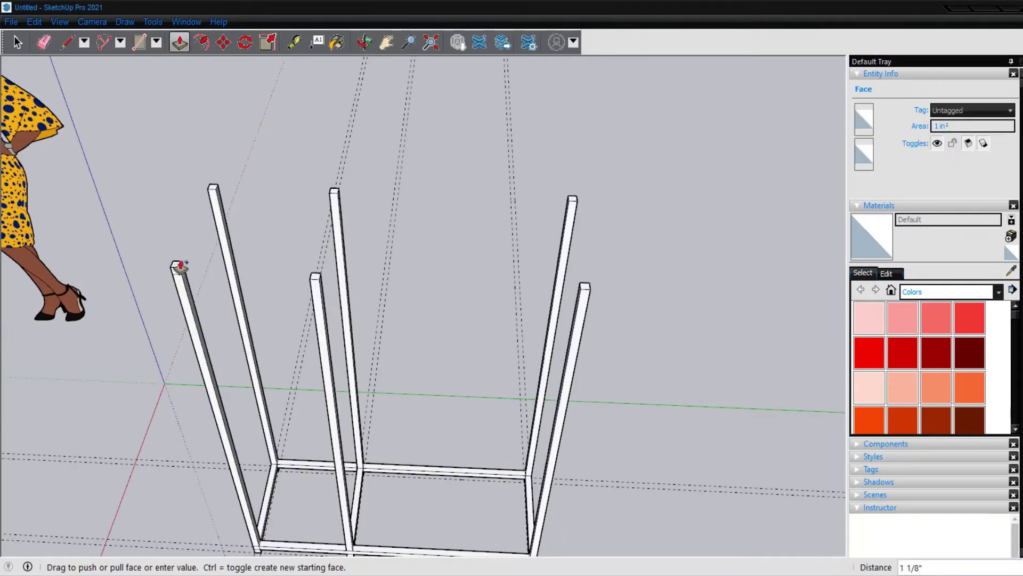
{"action": "type", "text": "1"}
{"action": "key", "text": "Return"}
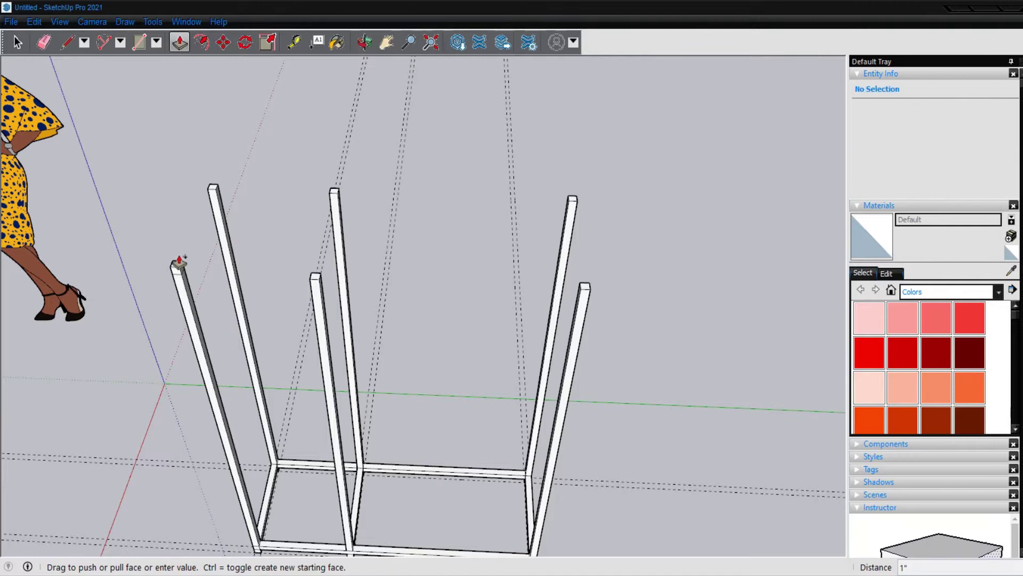
{"action": "scroll", "coordinate": [180, 261], "scroll_direction": "up", "scroll_amount": 3}
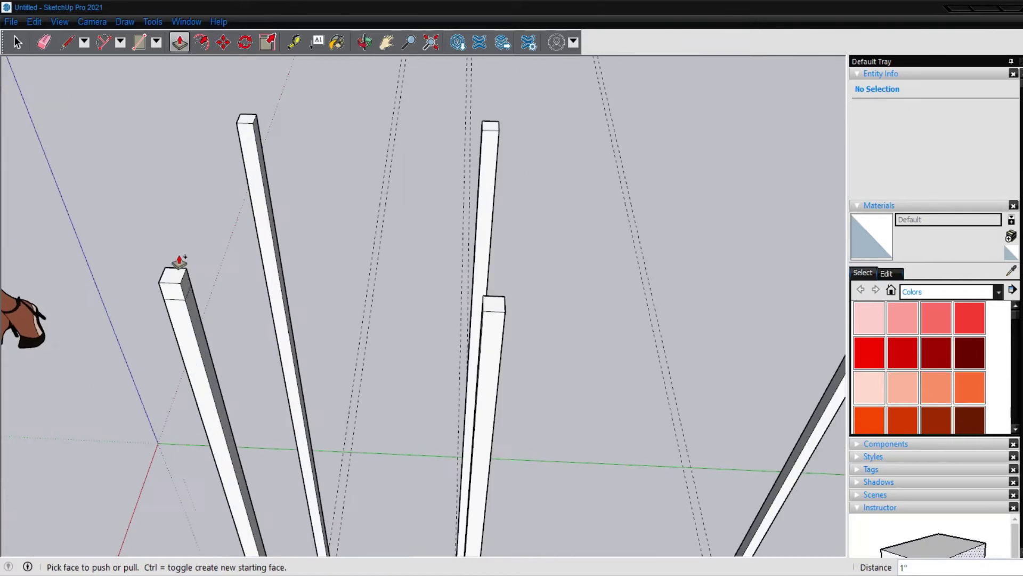
{"action": "left_click", "coordinate": [187, 289]}
{"action": "scroll", "coordinate": [287, 290], "scroll_direction": "down", "scroll_amount": 5}
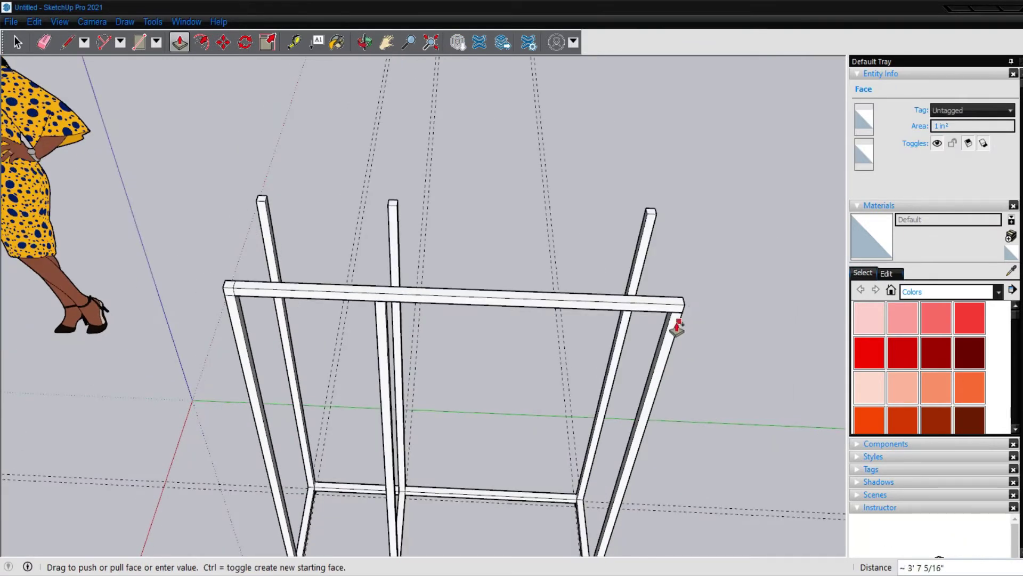
{"action": "left_click", "coordinate": [677, 327]}
{"action": "scroll", "coordinate": [309, 259], "scroll_direction": "up", "scroll_amount": 2}
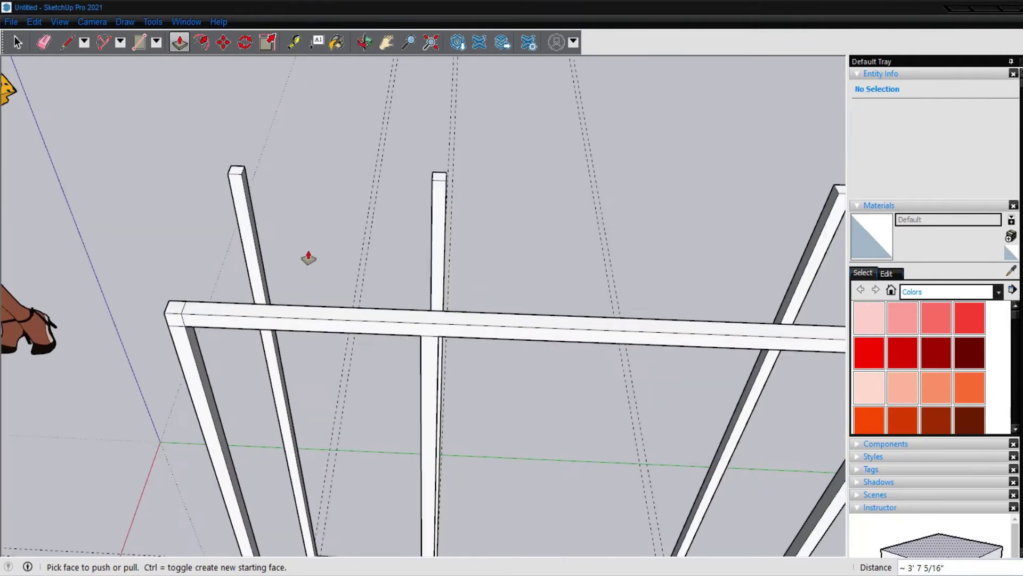
{"action": "scroll", "coordinate": [339, 270], "scroll_direction": "down", "scroll_amount": 2}
{"action": "middle_click_drag", "start_coordinate": [334, 281], "coordinate": [12, 262]}
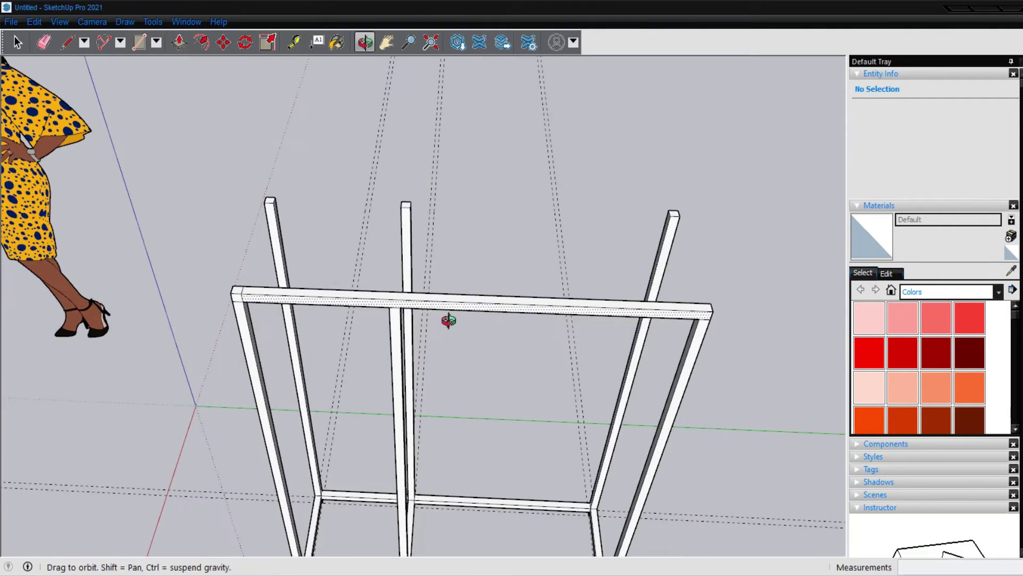
{"action": "mouse_move", "coordinate": [448, 283]}
{"action": "middle_mouse_down"}
{"action": "mouse_move", "coordinate": [324, 289]}
{"action": "mouse_move", "coordinate": [370, 263]}
{"action": "mouse_move", "coordinate": [356, 413]}
{"action": "mouse_move", "coordinate": [324, 279]}
{"action": "mouse_move", "coordinate": [342, 268]}
{"action": "middle_mouse_up"}
Step: Split the beam at the junction and Push/Pull the side top rail
{"action": "key", "text": "l"}
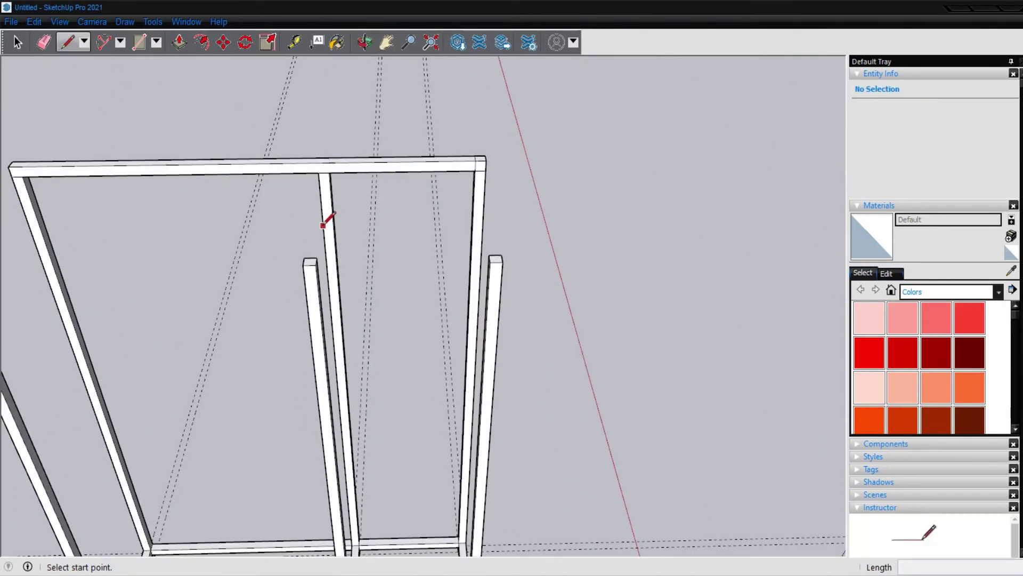
{"action": "scroll", "coordinate": [331, 213], "scroll_direction": "up", "scroll_amount": 3}
{"action": "scroll", "coordinate": [333, 202], "scroll_direction": "up", "scroll_amount": 1}
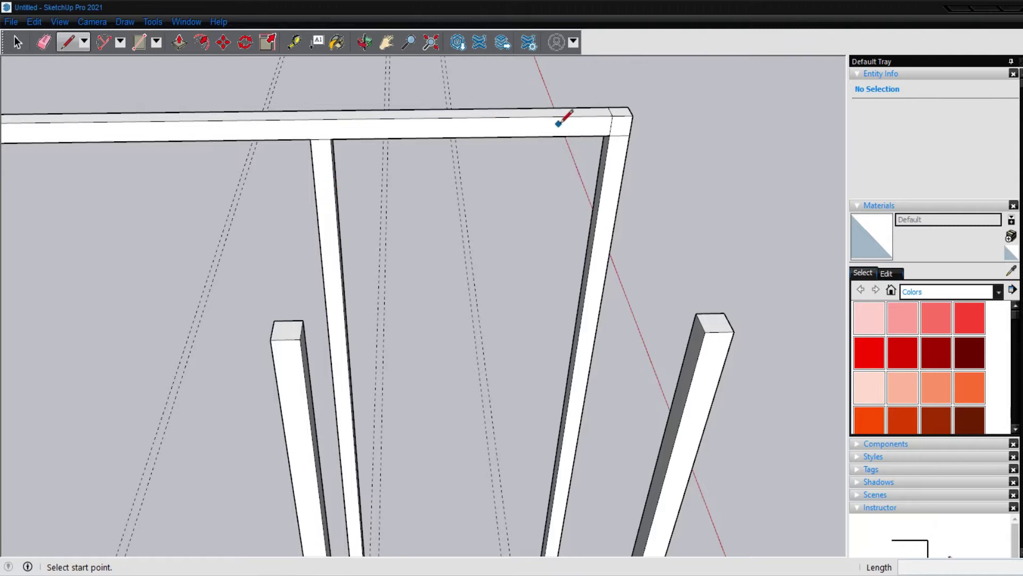
{"action": "scroll", "coordinate": [627, 151], "scroll_direction": "down", "scroll_amount": 2}
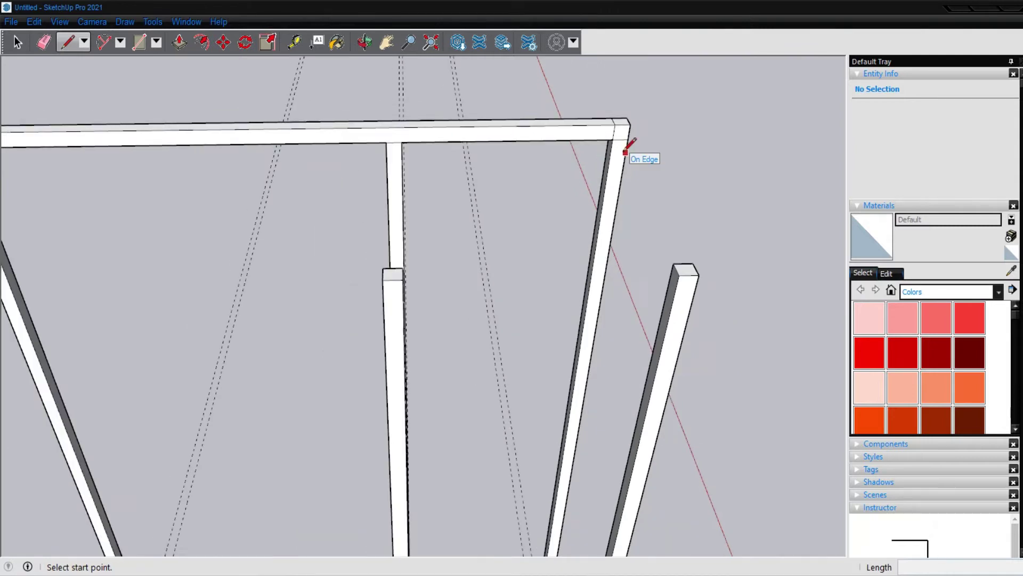
{"action": "left_click", "coordinate": [401, 141]}
{"action": "left_click", "coordinate": [402, 141]}
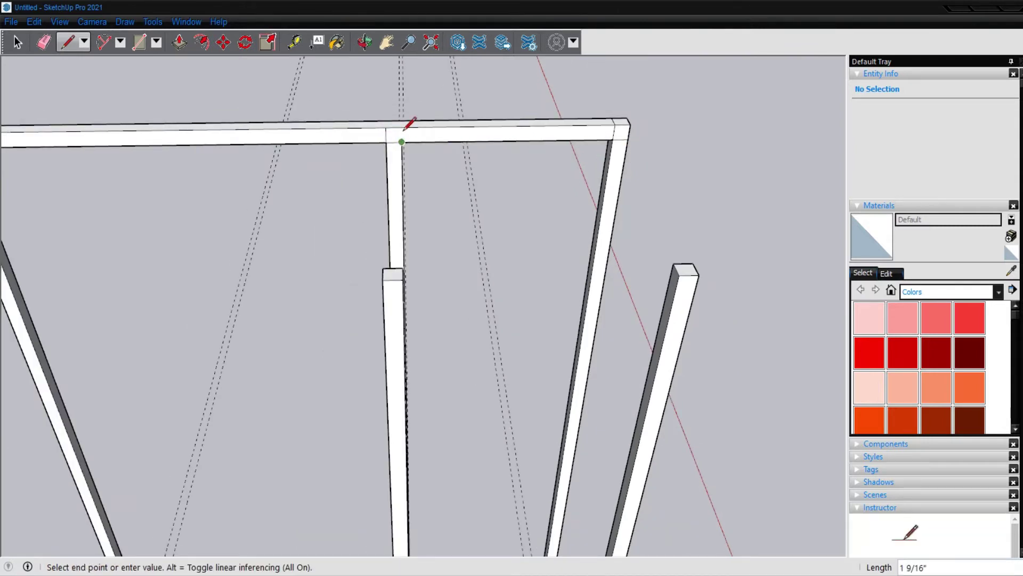
{"action": "scroll", "coordinate": [405, 138], "scroll_direction": "down", "scroll_amount": 1}
{"action": "key", "text": "p"}
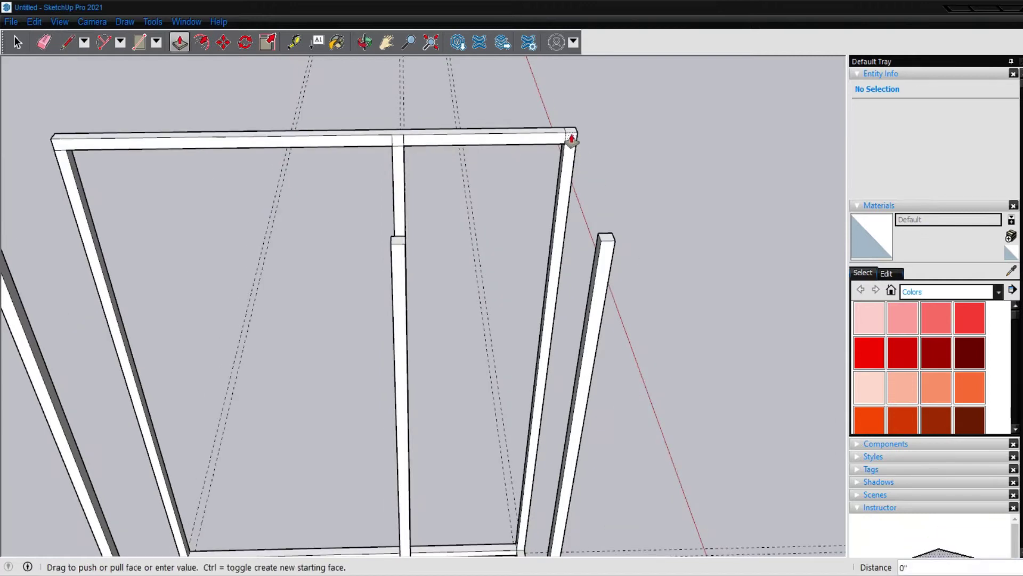
{"action": "left_click_drag", "start_coordinate": [572, 137], "coordinate": [600, 245]}
{"action": "left_click", "coordinate": [600, 243]}
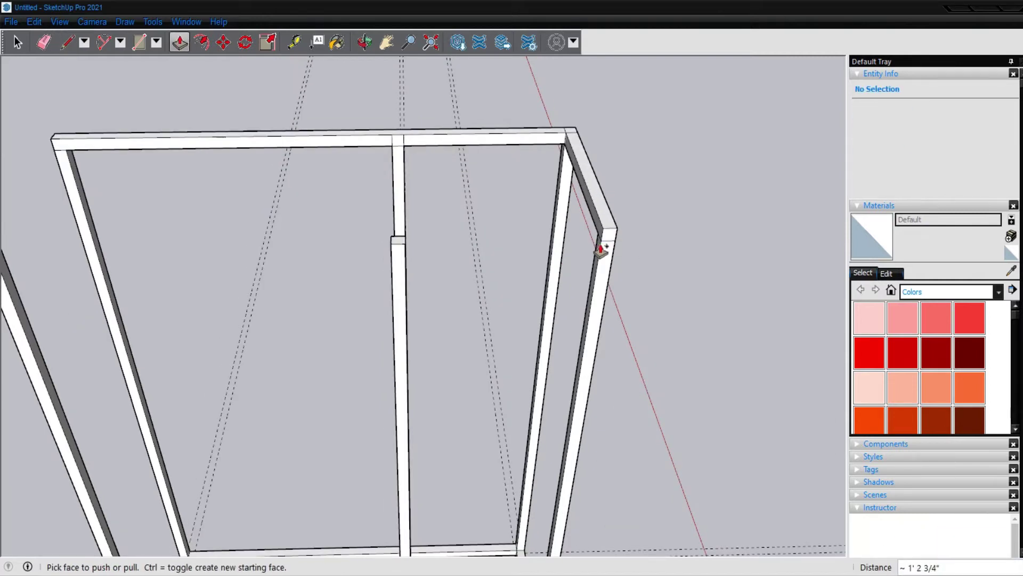
{"action": "mouse_move", "coordinate": [586, 241]}
{"action": "middle_mouse_down"}
{"action": "mouse_move", "coordinate": [647, 238]}
{"action": "mouse_move", "coordinate": [642, 231]}
{"action": "middle_mouse_up"}
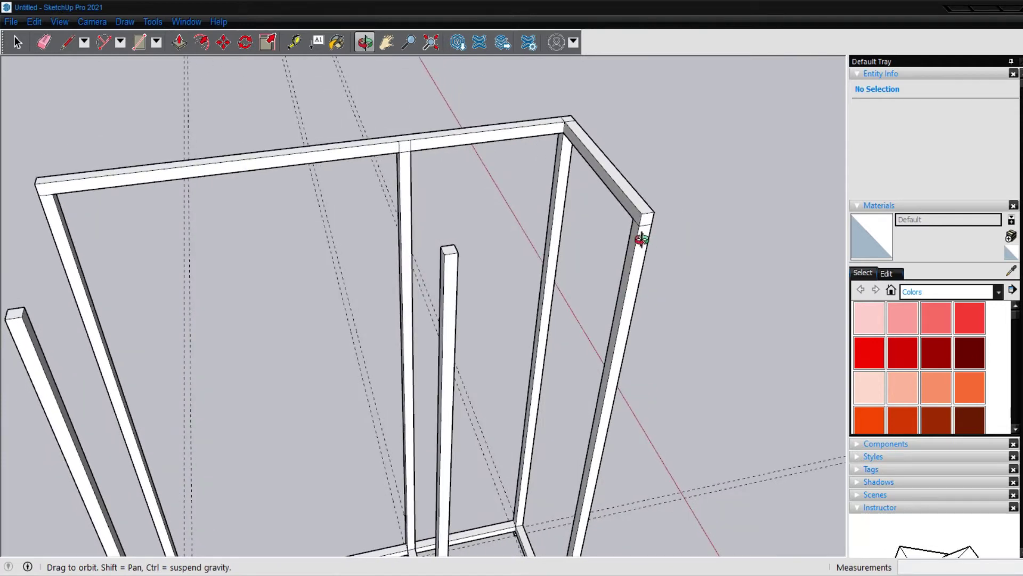
Step: Mark a 1" square on the side rail's end and Push/Pull the back top rail
{"action": "key", "text": "l"}
{"action": "scroll", "coordinate": [642, 228], "scroll_direction": "up", "scroll_amount": 2}
{"action": "scroll", "coordinate": [637, 221], "scroll_direction": "up", "scroll_amount": 2}
{"action": "left_click", "coordinate": [633, 205]}
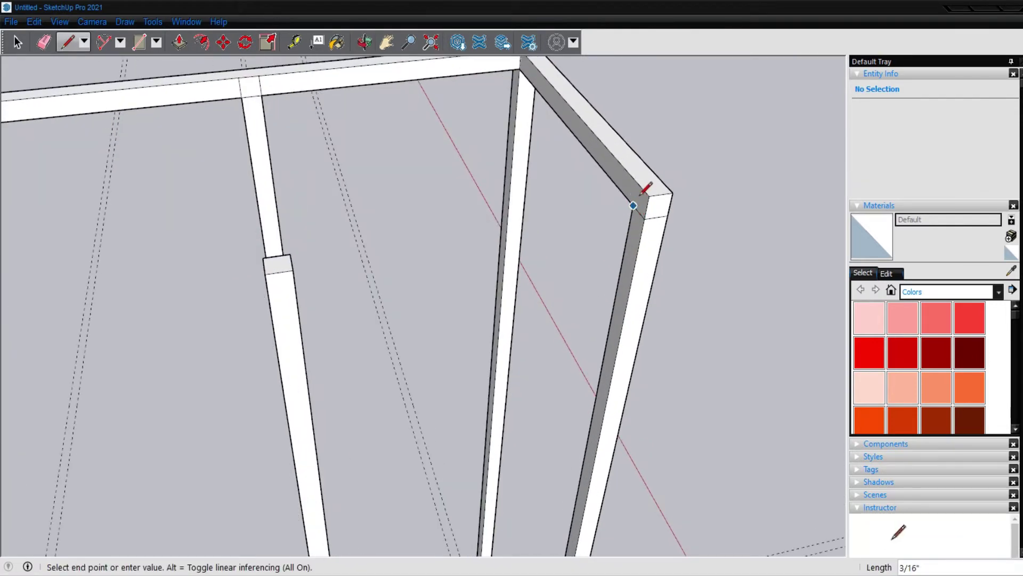
{"action": "left_click", "coordinate": [637, 182]}
{"action": "scroll", "coordinate": [638, 182], "scroll_direction": "down", "scroll_amount": 1}
{"action": "key", "text": "p"}
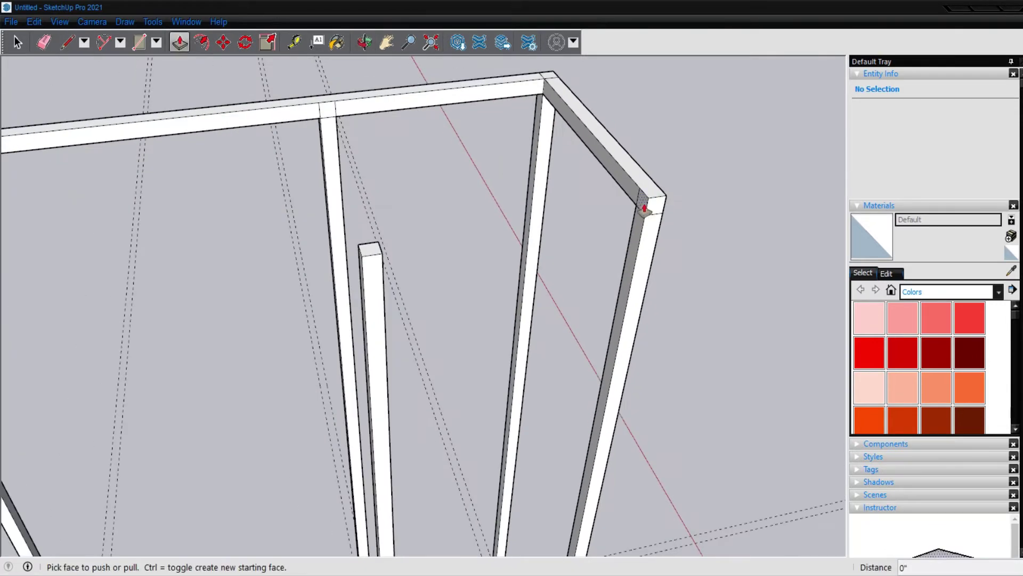
{"action": "left_click", "coordinate": [639, 207]}
{"action": "scroll", "coordinate": [639, 208], "scroll_direction": "down", "scroll_amount": 3}
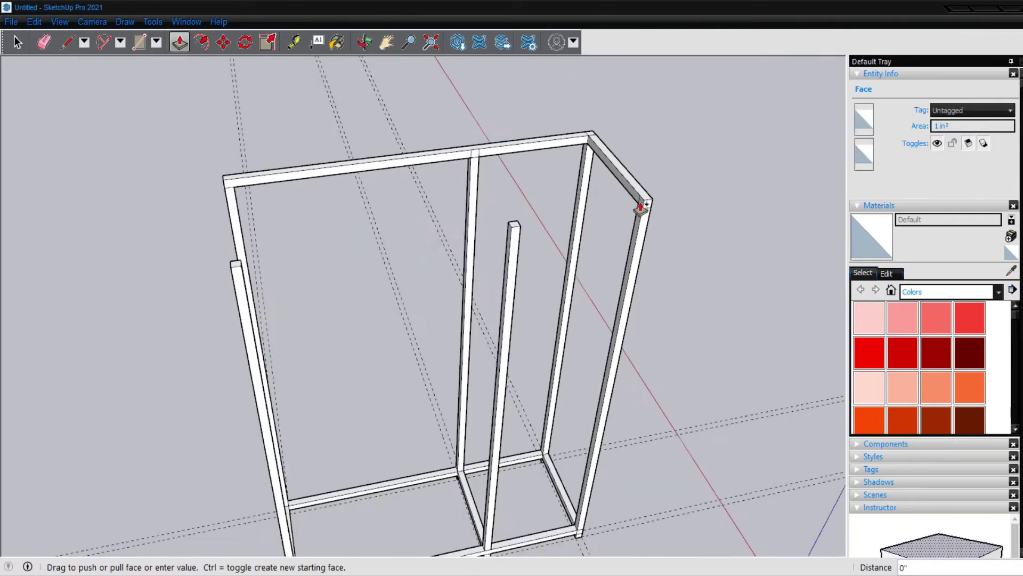
{"action": "left_click", "coordinate": [233, 288]}
{"action": "scroll", "coordinate": [258, 178], "scroll_direction": "up", "scroll_amount": 2}
{"action": "scroll", "coordinate": [279, 290], "scroll_direction": "up", "scroll_amount": 2}
{"action": "mouse_move", "coordinate": [279, 290]}
{"action": "middle_mouse_down"}
{"action": "mouse_move", "coordinate": [869, 331]}
{"action": "mouse_move", "coordinate": [679, 312]}
{"action": "middle_mouse_up"}
Step: Mark a 1" square at the open corner and Push/Pull the last top side rail
{"action": "key", "text": "l"}
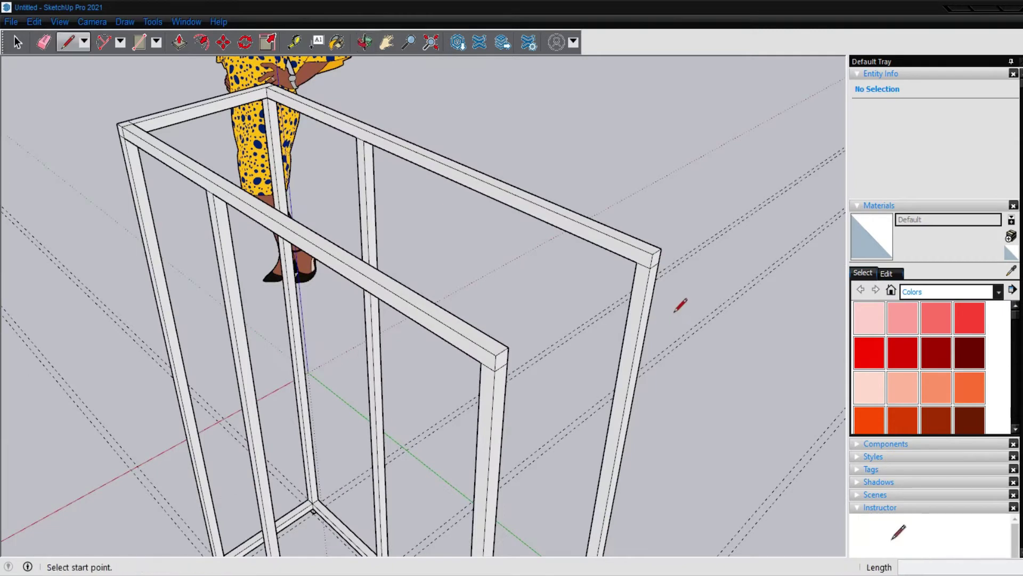
{"action": "left_click", "coordinate": [636, 262]}
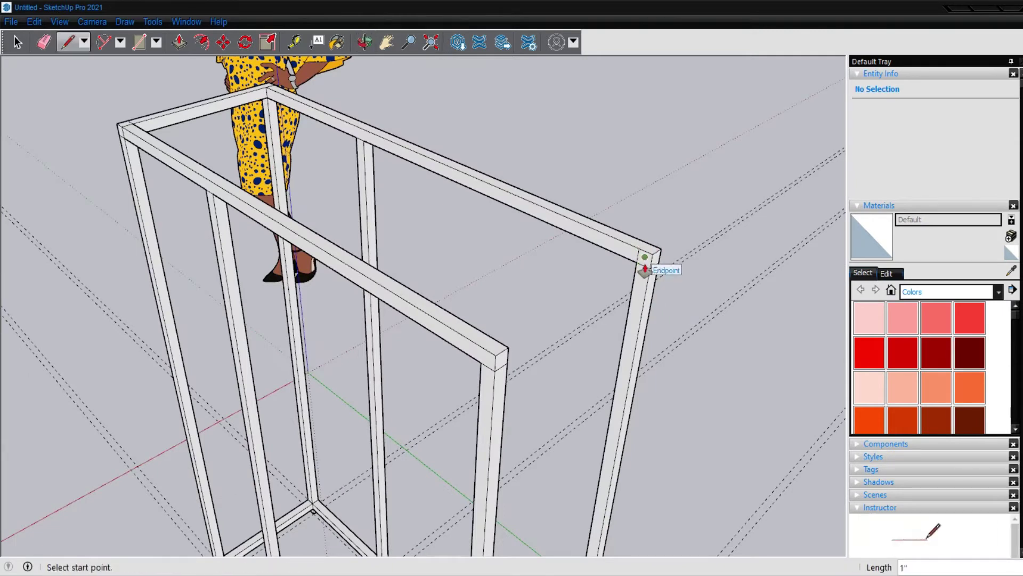
{"action": "key", "text": "p"}
{"action": "left_click", "coordinate": [645, 268]}
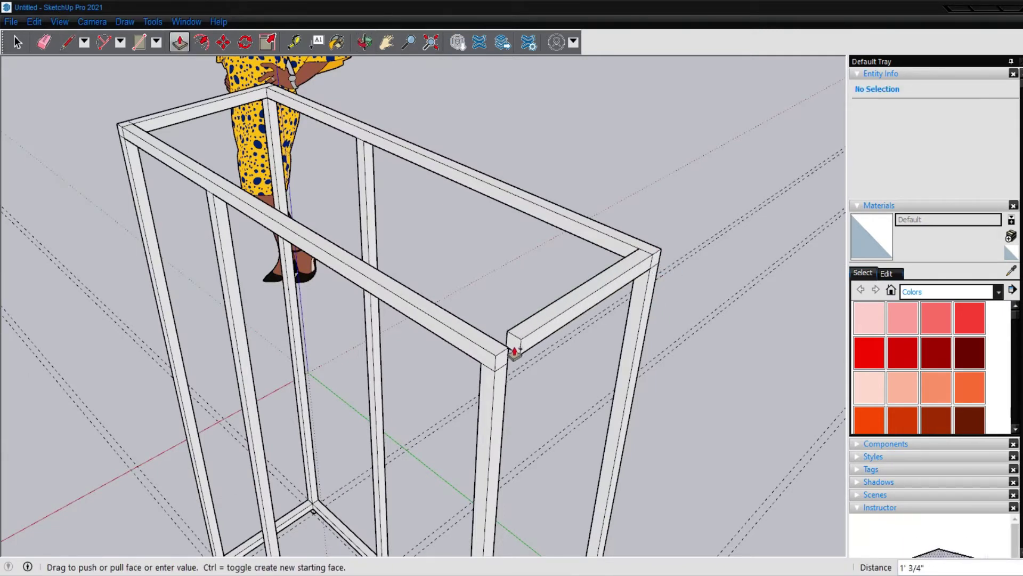
{"action": "left_click", "coordinate": [509, 371]}
Step: Push/Pull the middle upright's top face up to meet the front top rail
{"action": "mouse_move", "coordinate": [756, 250]}
{"action": "middle_mouse_down"}
{"action": "mouse_move", "coordinate": [726, 343]}
{"action": "mouse_move", "coordinate": [91, 366]}
{"action": "mouse_move", "coordinate": [406, 279]}
{"action": "mouse_move", "coordinate": [695, 218]}
{"action": "mouse_move", "coordinate": [666, 208]}
{"action": "middle_mouse_up"}
{"action": "left_click", "coordinate": [585, 167]}
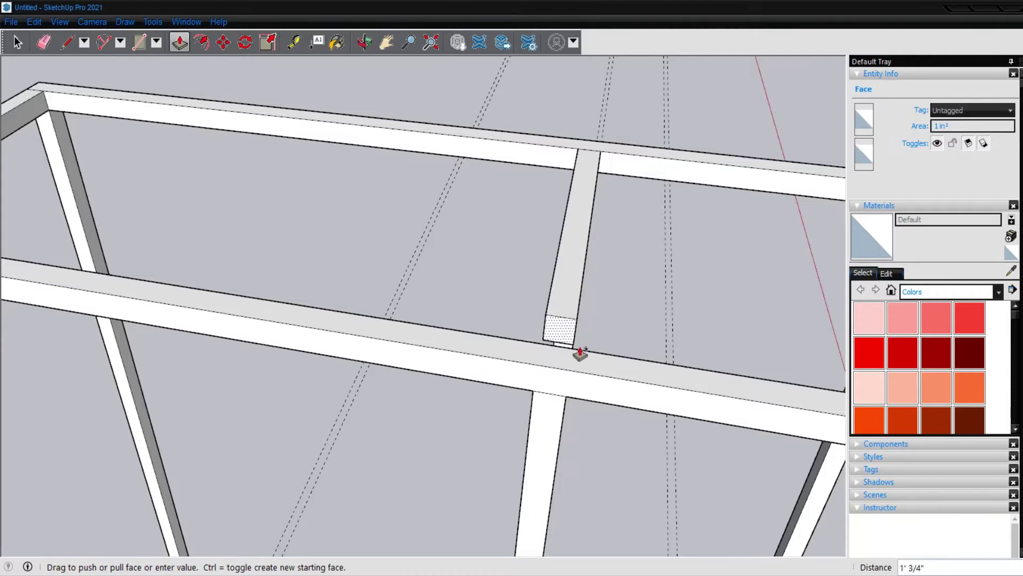
{"action": "left_click", "coordinate": [605, 359]}
{"action": "scroll", "coordinate": [508, 274], "scroll_direction": "down", "scroll_amount": 5}
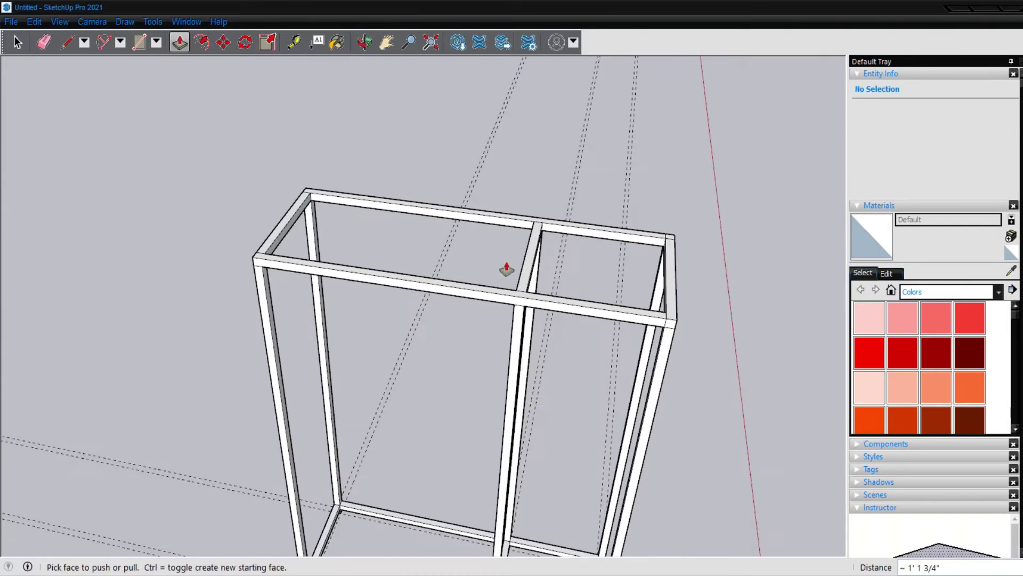
{"action": "scroll", "coordinate": [533, 261], "scroll_direction": "down", "scroll_amount": 3}
{"action": "middle_click_drag", "start_coordinate": [722, 411], "coordinate": [552, 276]}
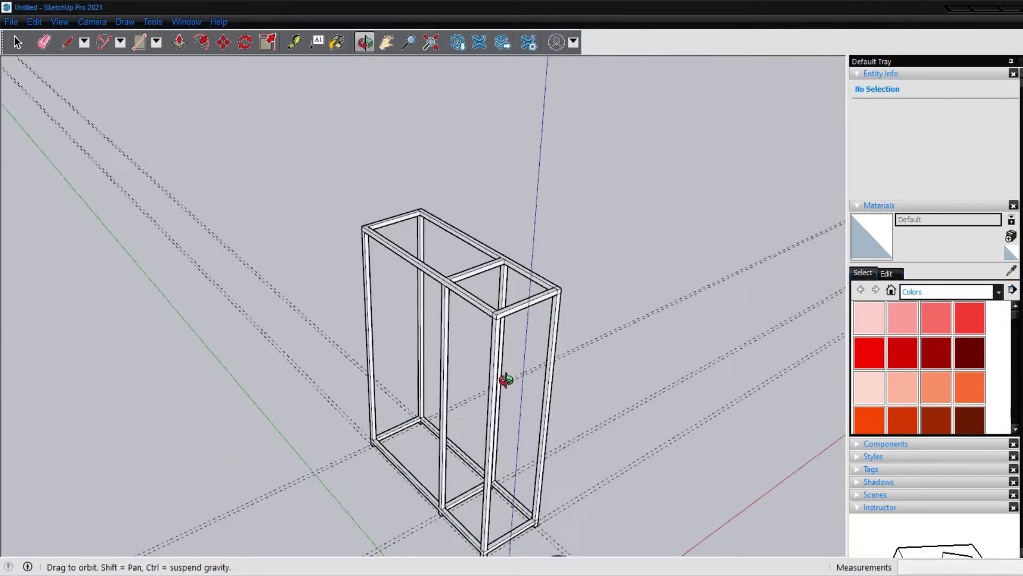
{"action": "mouse_move", "coordinate": [395, 339]}
{"action": "left_mouse_down"}
{"action": "mouse_move", "coordinate": [389, 365]}
{"action": "mouse_move", "coordinate": [455, 347]}
{"action": "mouse_move", "coordinate": [373, 361]}
{"action": "mouse_move", "coordinate": [537, 377]}
{"action": "mouse_move", "coordinate": [358, 358]}
{"action": "mouse_move", "coordinate": [490, 413]}
{"action": "mouse_move", "coordinate": [400, 279]}
{"action": "mouse_move", "coordinate": [436, 238]}
{"action": "mouse_move", "coordinate": [544, 226]}
{"action": "mouse_move", "coordinate": [616, 368]}
{"action": "mouse_move", "coordinate": [514, 455]}
{"action": "mouse_move", "coordinate": [420, 455]}
{"action": "mouse_move", "coordinate": [509, 432]}
{"action": "mouse_move", "coordinate": [460, 418]}
{"action": "left_mouse_up"}
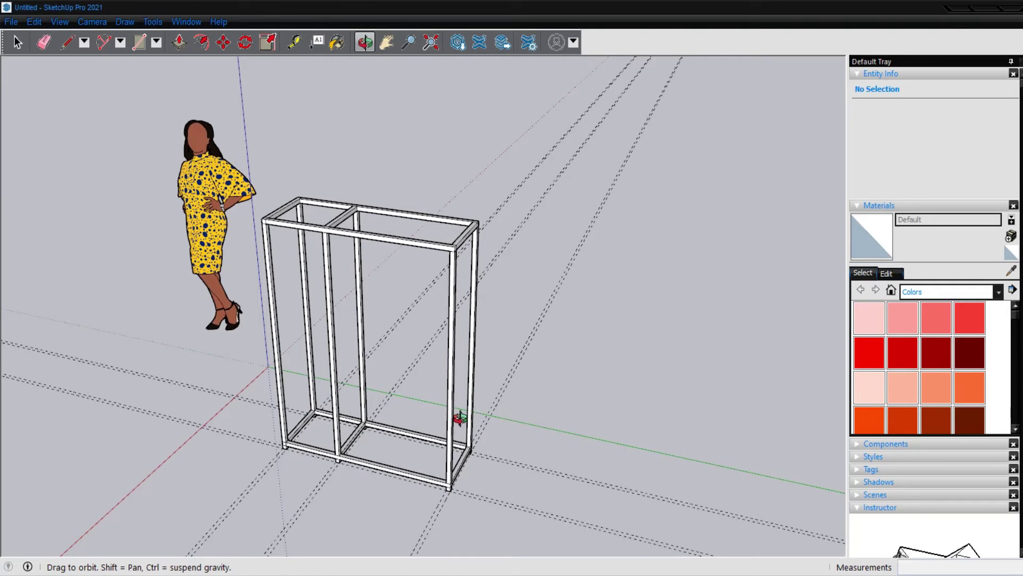
{"action": "left_click_drag", "start_coordinate": [366, 377], "coordinate": [400, 285]}
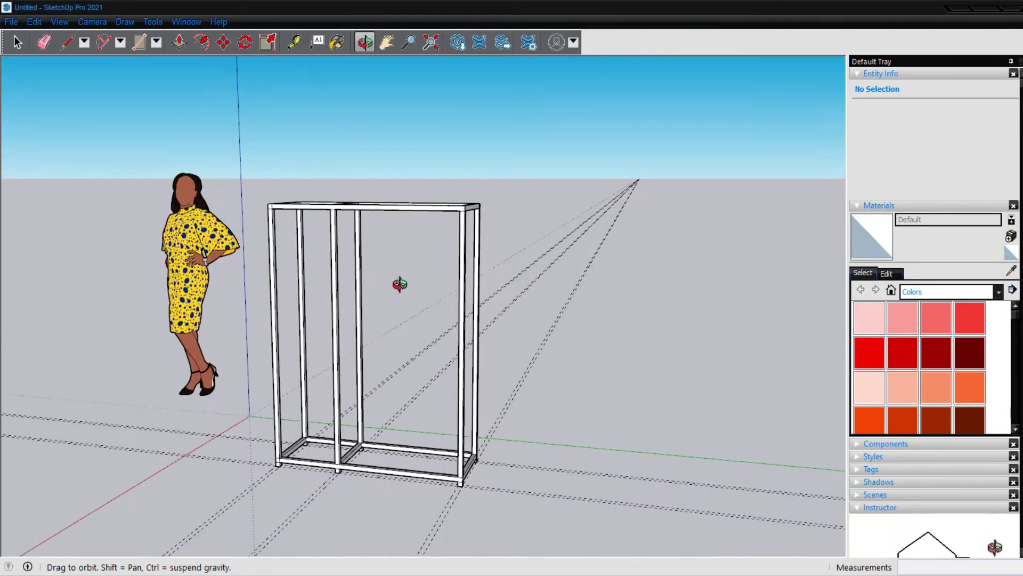
{"action": "left_click_drag", "start_coordinate": [348, 358], "coordinate": [286, 392]}
{"action": "scroll", "coordinate": [282, 408], "scroll_direction": "up", "scroll_amount": 2}
{"action": "scroll", "coordinate": [288, 430], "scroll_direction": "up", "scroll_amount": 2}
{"action": "scroll", "coordinate": [313, 361], "scroll_direction": "down", "scroll_amount": 2}
{"action": "scroll", "coordinate": [282, 472], "scroll_direction": "up", "scroll_amount": 3}
{"action": "scroll", "coordinate": [281, 473], "scroll_direction": "up", "scroll_amount": 2}
{"action": "scroll", "coordinate": [258, 460], "scroll_direction": "up", "scroll_amount": 2}
{"action": "key", "text": "t"}
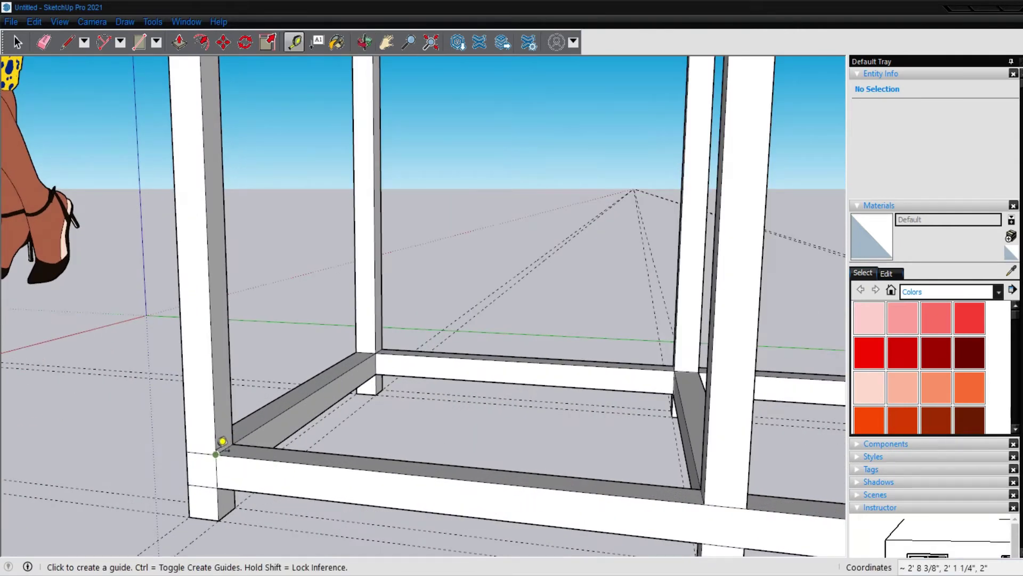
Step: Place 35 cm guides from the frame's inner corner and up the post
{"action": "left_click", "coordinate": [200, 453]}
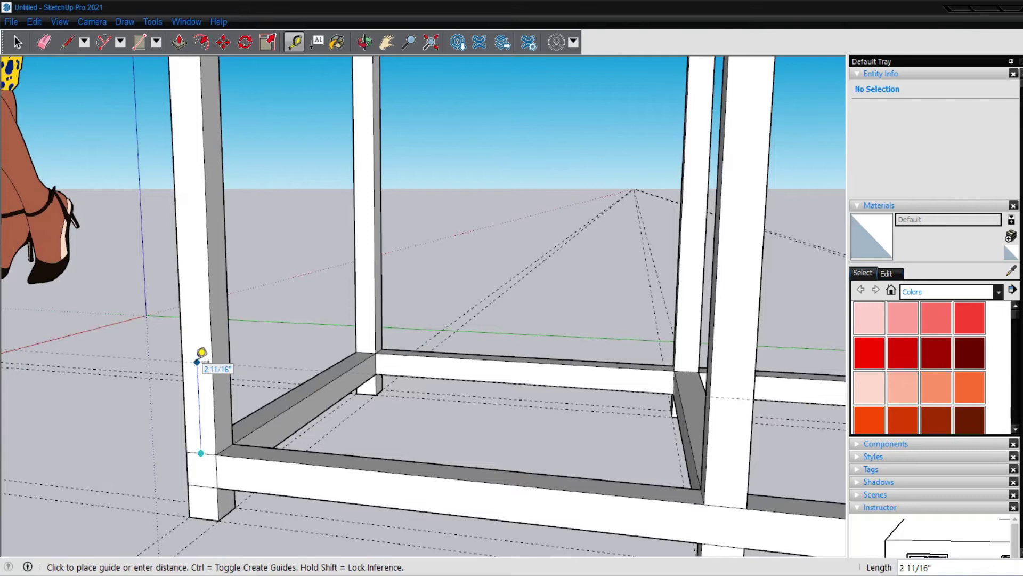
{"action": "type", "text": "35cm"}
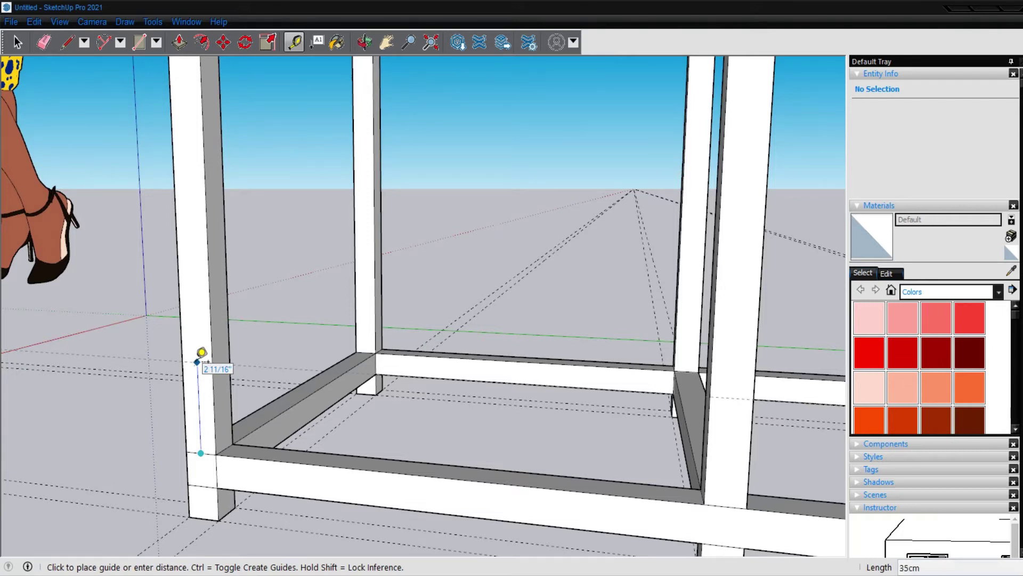
{"action": "key", "text": "Return"}
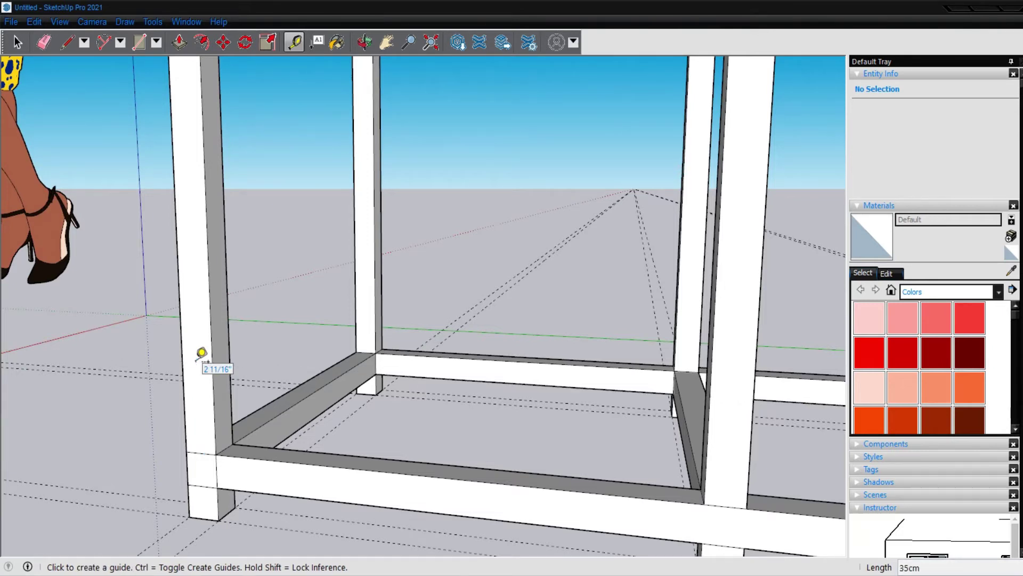
{"action": "scroll", "coordinate": [302, 358], "scroll_direction": "down", "scroll_amount": 3}
{"action": "scroll", "coordinate": [313, 382], "scroll_direction": "down", "scroll_amount": 3}
{"action": "scroll", "coordinate": [322, 187], "scroll_direction": "down", "scroll_amount": 2}
{"action": "scroll", "coordinate": [314, 113], "scroll_direction": "down", "scroll_amount": 1}
{"action": "scroll", "coordinate": [276, 263], "scroll_direction": "up", "scroll_amount": 2}
{"action": "scroll", "coordinate": [315, 342], "scroll_direction": "up", "scroll_amount": 3}
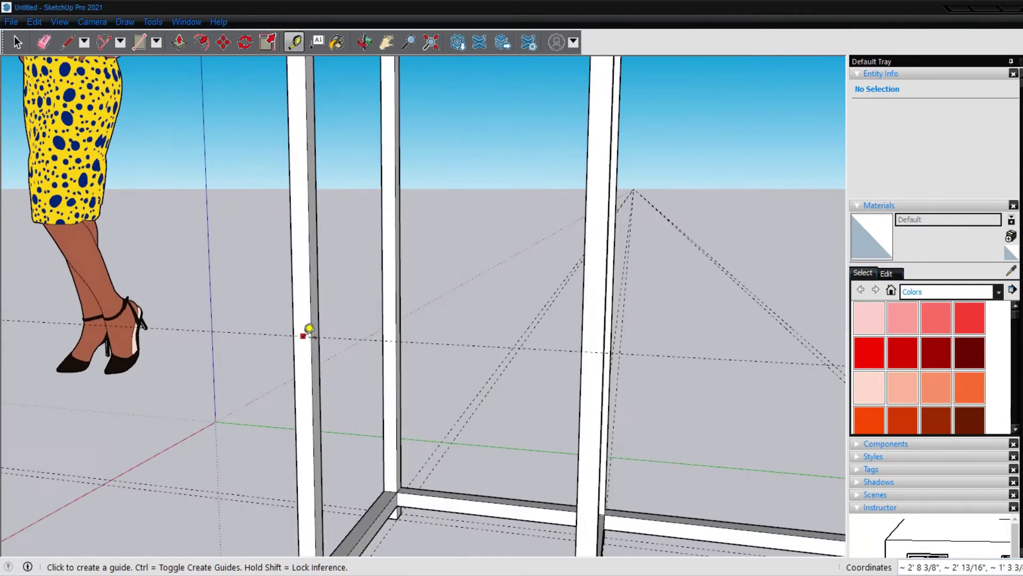
{"action": "left_click", "coordinate": [302, 336]}
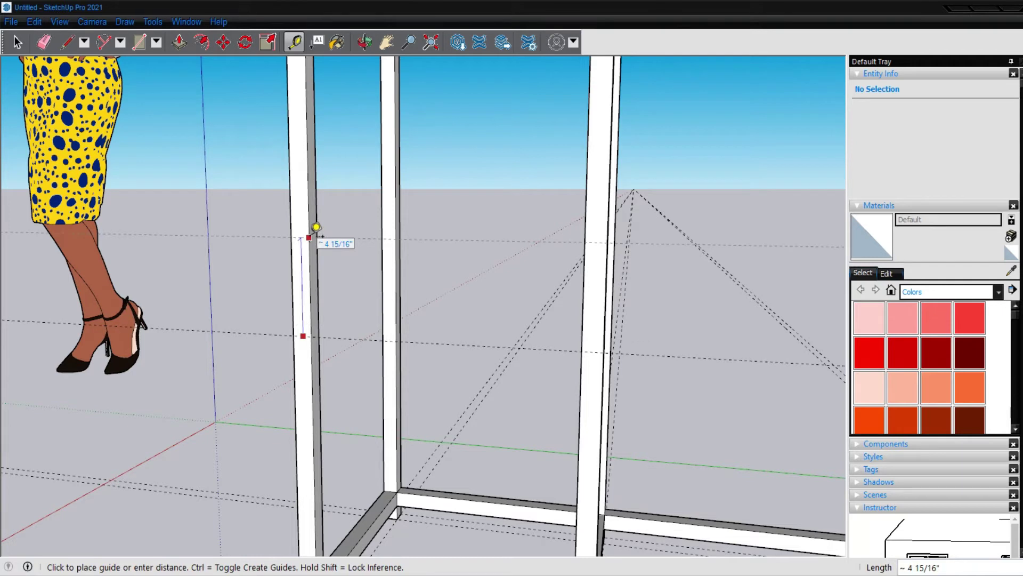
{"action": "type", "text": "35"}
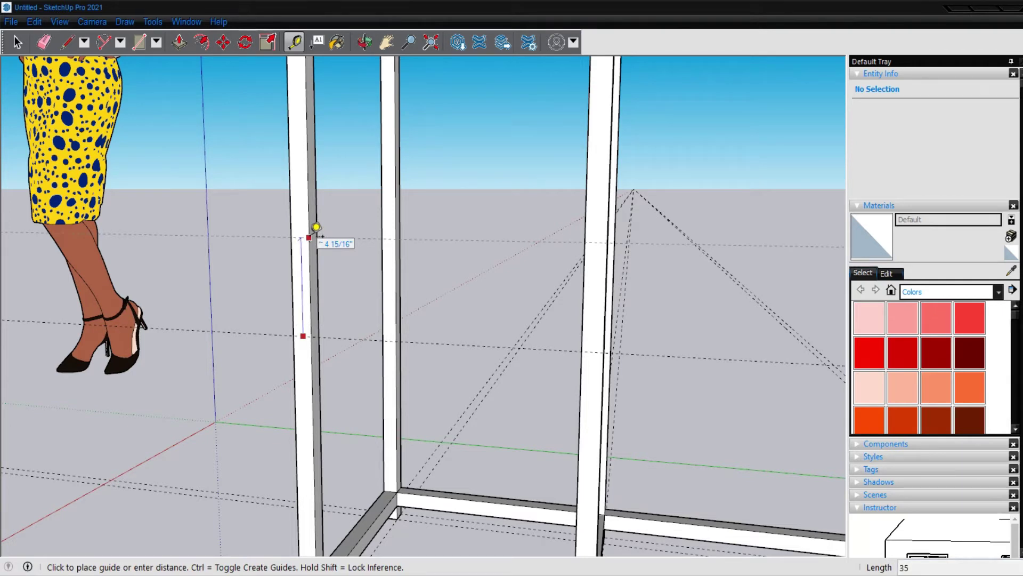
{"action": "key", "text": "Return"}
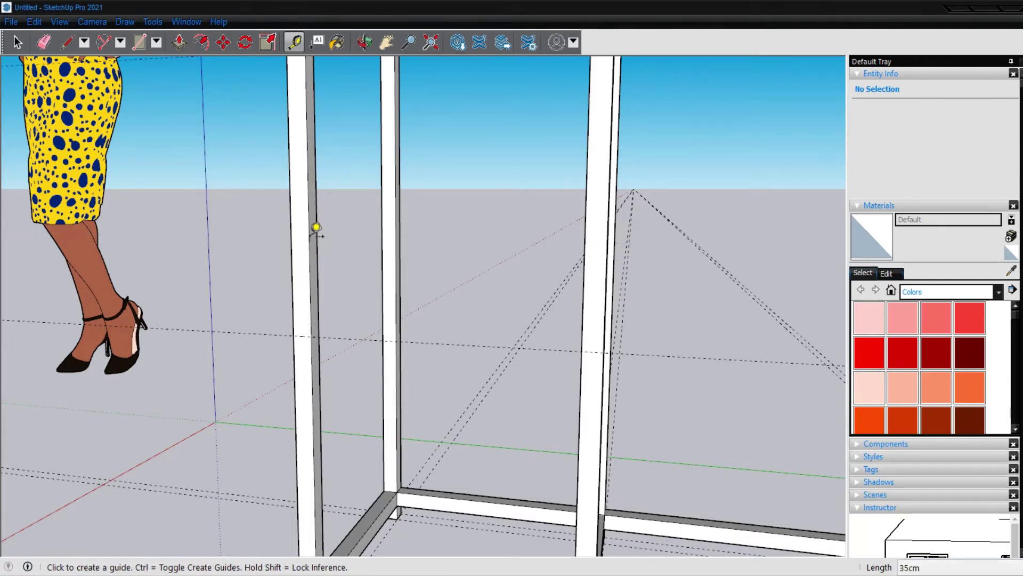
Step: Add two more 35 cm guides, the second 35 cm above the first
{"action": "key", "text": "h"}
{"action": "left_click_drag", "start_coordinate": [352, 160], "coordinate": [352, 446]}
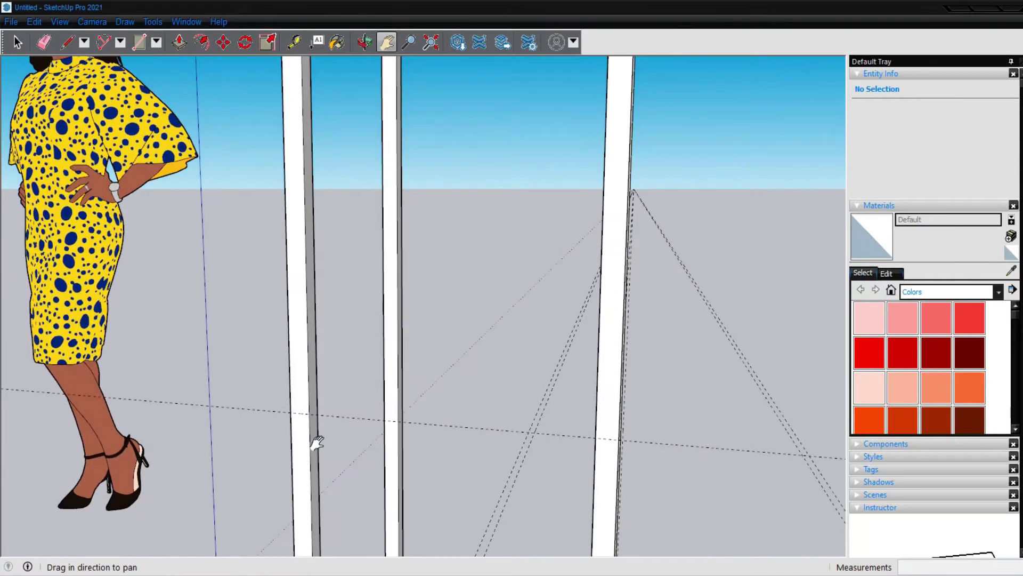
{"action": "key", "text": "t"}
{"action": "left_click", "coordinate": [299, 413]}
{"action": "type", "text": "3"}
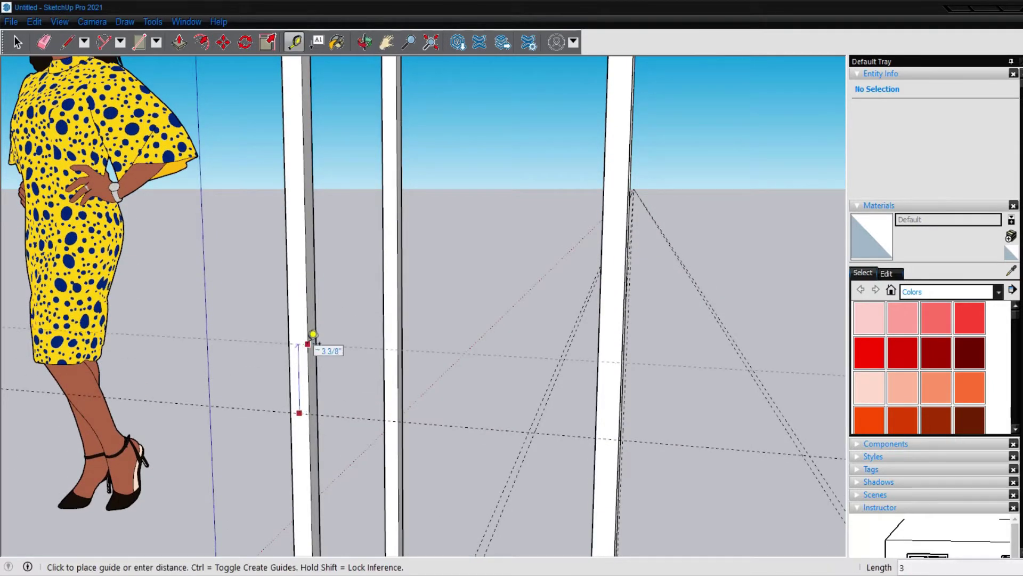
{"action": "type", "text": "5cm"}
{"action": "key", "text": "Return"}
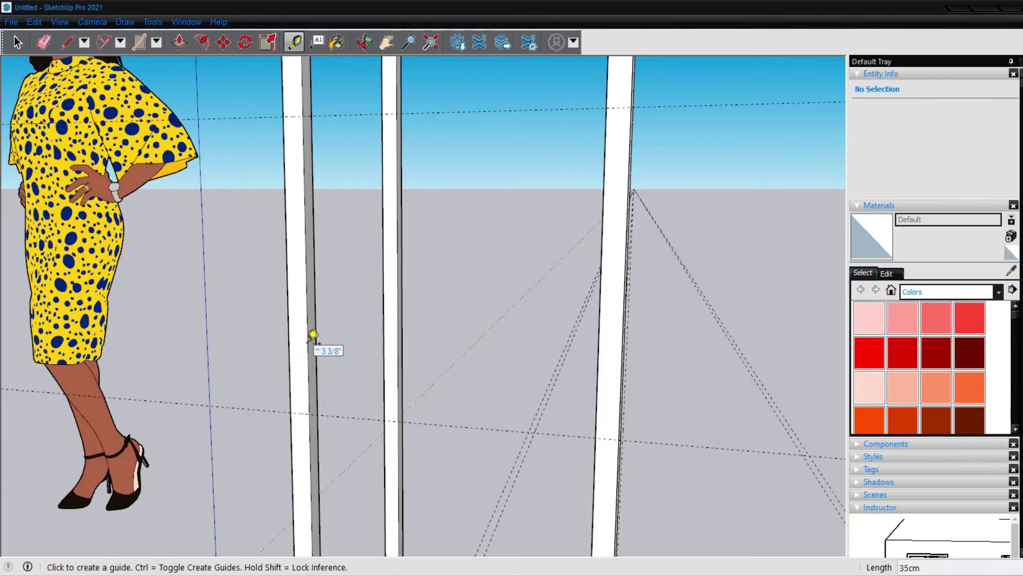
{"action": "key", "text": "h"}
{"action": "left_click_drag", "start_coordinate": [405, 219], "coordinate": [371, 462]}
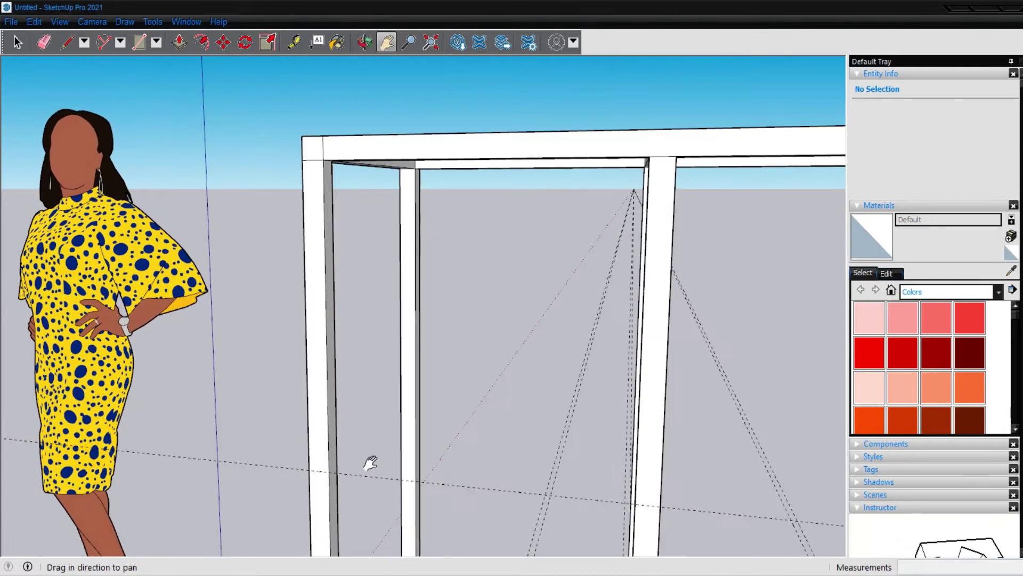
{"action": "key", "text": "t"}
{"action": "left_click", "coordinate": [318, 470]}
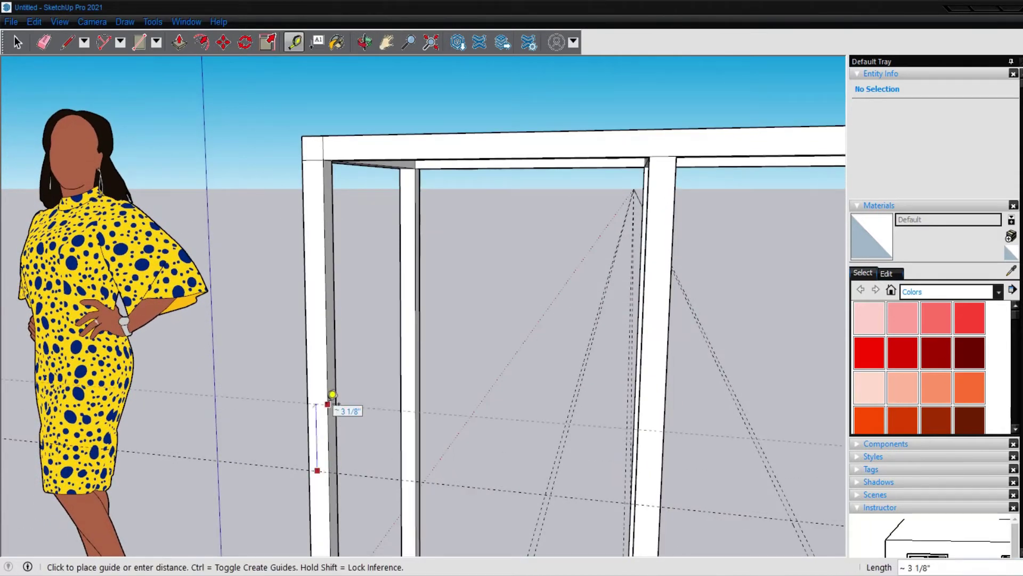
{"action": "type", "text": "35cm"}
{"action": "key", "text": "Return"}
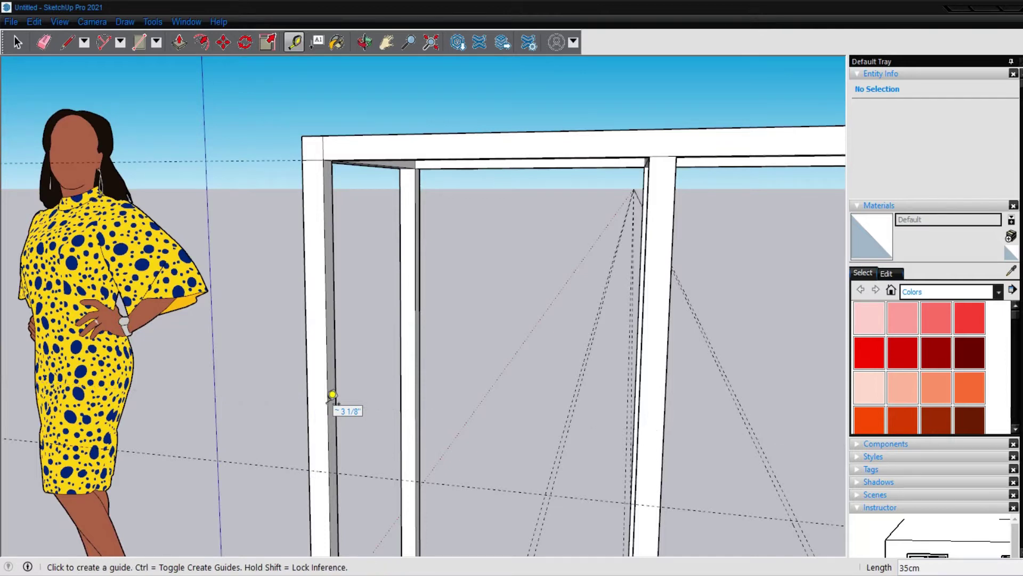
Step: Add a guide half an inch away on the post
{"action": "scroll", "coordinate": [308, 138], "scroll_direction": "down", "scroll_amount": 2}
{"action": "scroll", "coordinate": [393, 213], "scroll_direction": "down", "scroll_amount": 2}
{"action": "scroll", "coordinate": [400, 303], "scroll_direction": "down", "scroll_amount": 2}
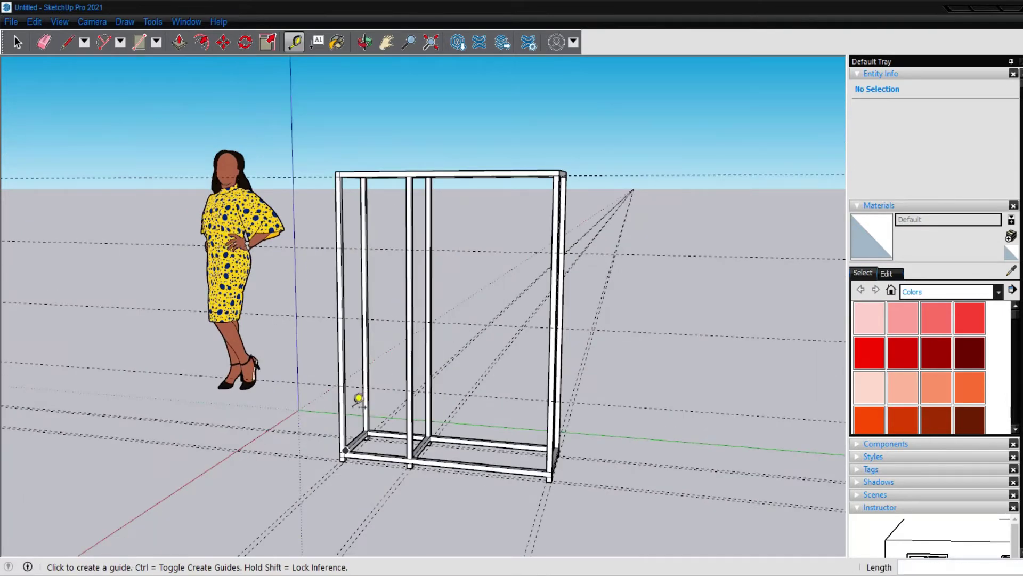
{"action": "scroll", "coordinate": [357, 394], "scroll_direction": "up", "scroll_amount": 2}
{"action": "scroll", "coordinate": [343, 384], "scroll_direction": "up", "scroll_amount": 2}
{"action": "scroll", "coordinate": [349, 377], "scroll_direction": "up", "scroll_amount": 2}
{"action": "scroll", "coordinate": [360, 355], "scroll_direction": "up", "scroll_amount": 3}
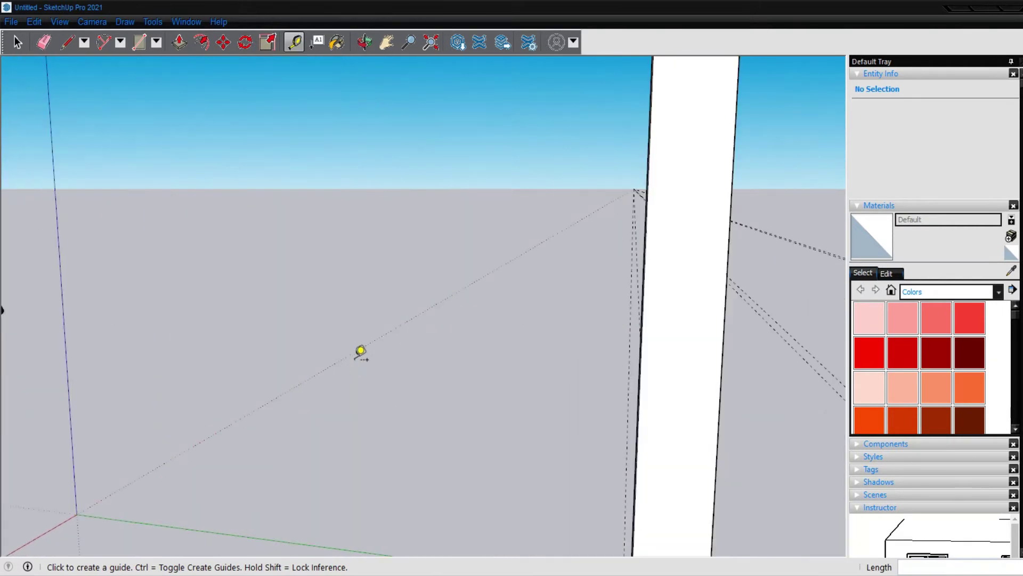
{"action": "scroll", "coordinate": [360, 350], "scroll_direction": "down", "scroll_amount": 3}
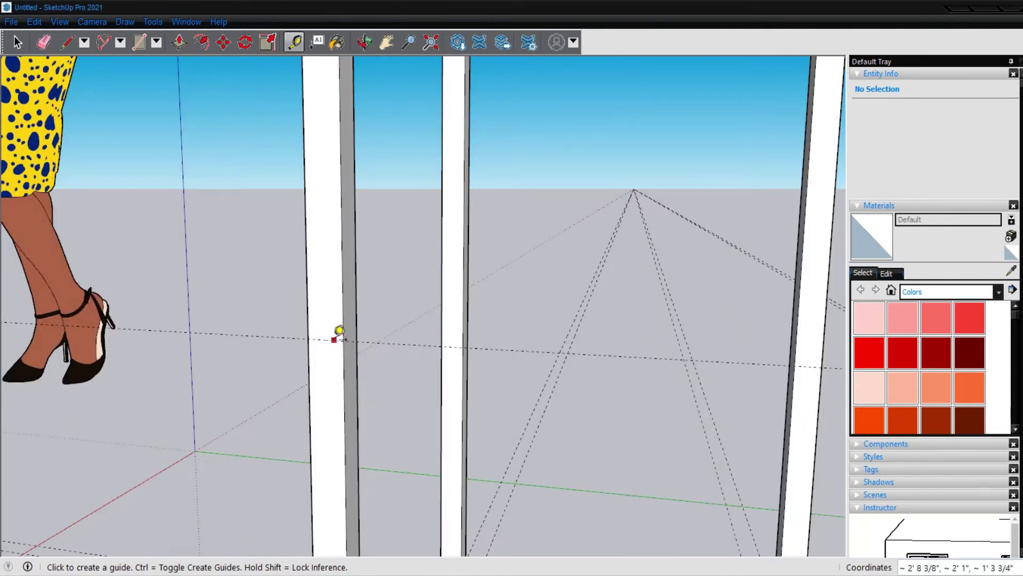
{"action": "left_click", "coordinate": [331, 340]}
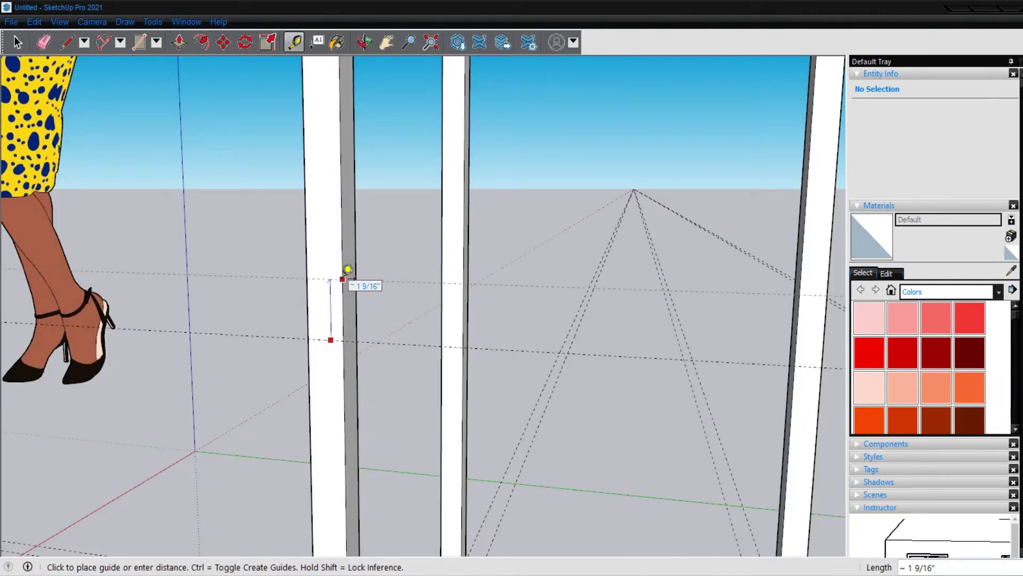
{"action": "type", "text": ".5"}
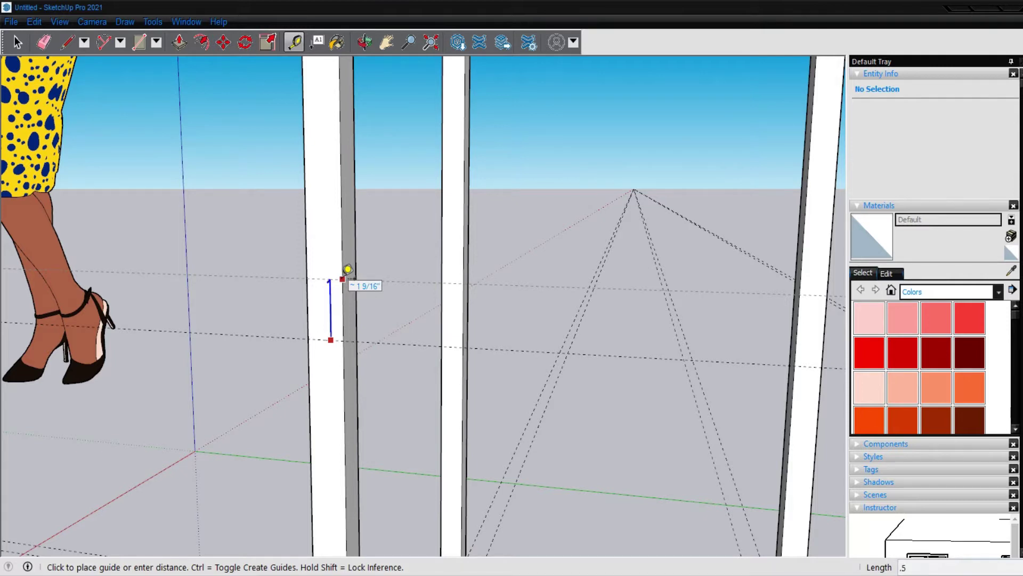
{"action": "key", "text": "Return"}
{"action": "left_click", "coordinate": [324, 339]}
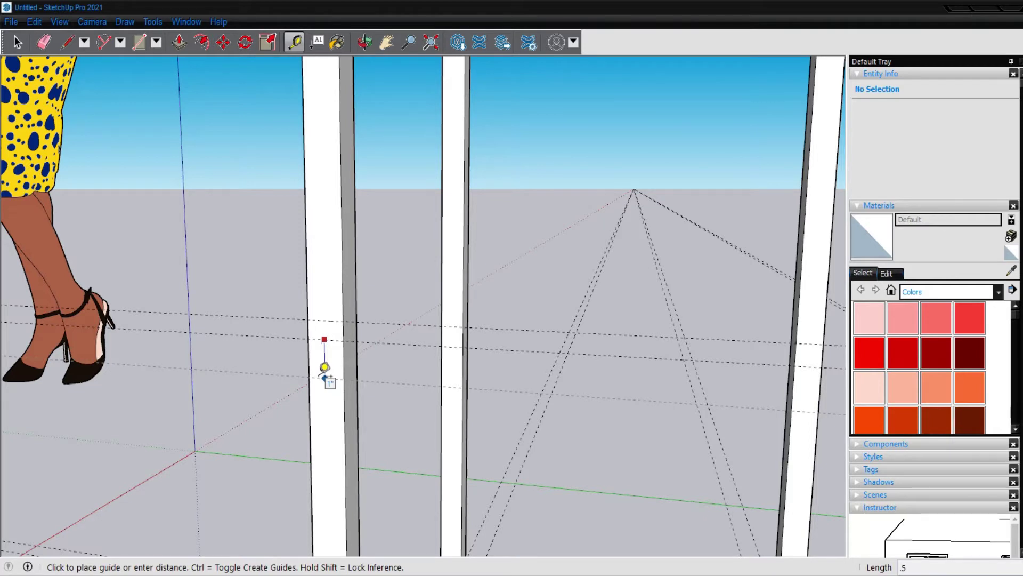
{"action": "key", "text": "Escape"}
{"action": "scroll", "coordinate": [346, 272], "scroll_direction": "up", "scroll_amount": 2}
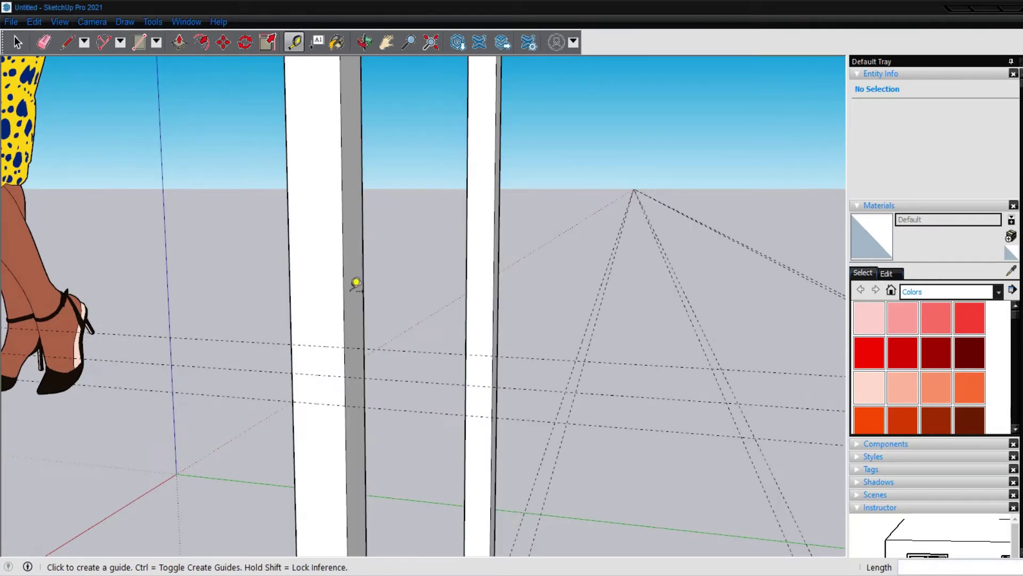
Step: Draw two lines across the post face along the guides to outline a square
{"action": "key", "text": "l"}
{"action": "left_click", "coordinate": [344, 347]}
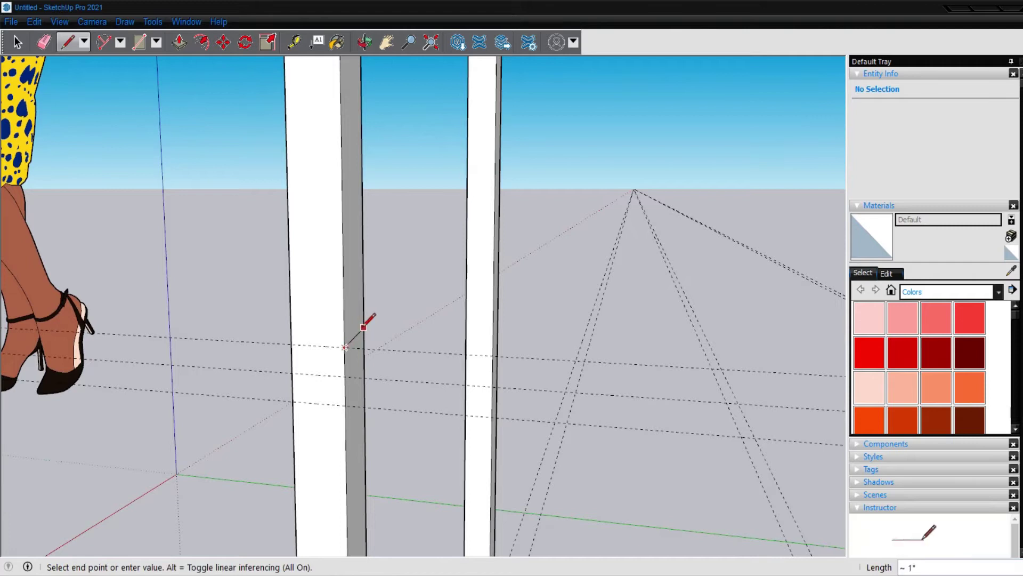
{"action": "left_click", "coordinate": [363, 337]}
{"action": "left_click", "coordinate": [345, 405]}
{"action": "left_click", "coordinate": [370, 392]}
{"action": "scroll", "coordinate": [310, 315], "scroll_direction": "up", "scroll_amount": 2}
{"action": "scroll", "coordinate": [304, 322], "scroll_direction": "up", "scroll_amount": 2}
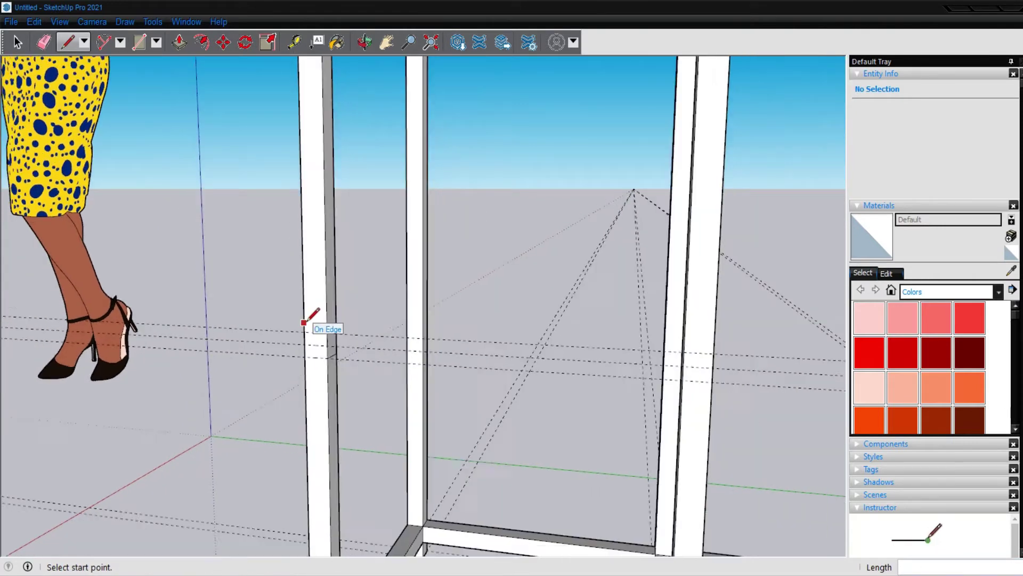
{"action": "scroll", "coordinate": [304, 323], "scroll_direction": "down", "scroll_amount": 1}
Step: Push/Pull the small square across to the next post to form the rail
{"action": "key", "text": "p"}
{"action": "left_click", "coordinate": [338, 344]}
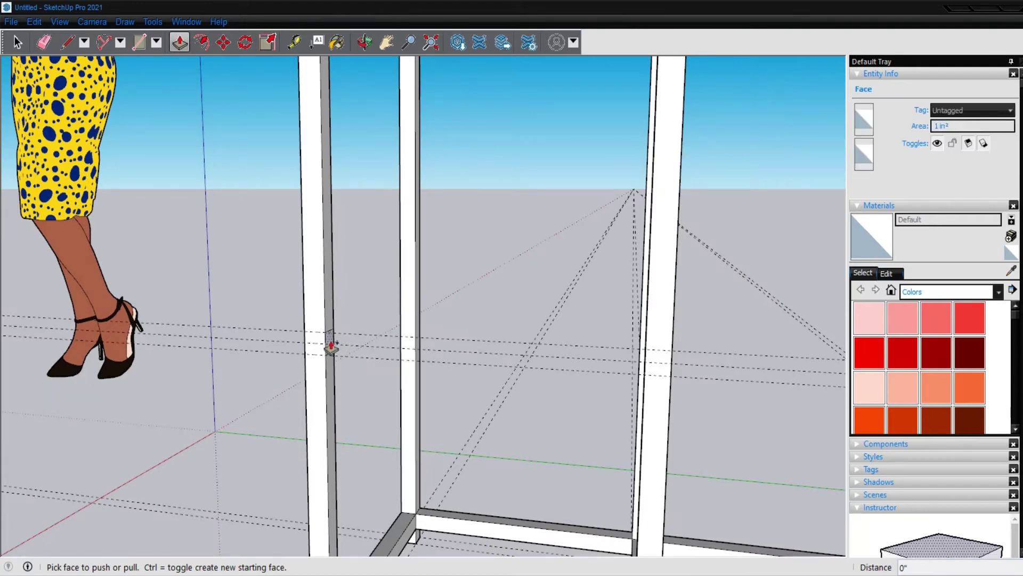
{"action": "scroll", "coordinate": [331, 347], "scroll_direction": "down", "scroll_amount": 2}
{"action": "left_click", "coordinate": [333, 346]}
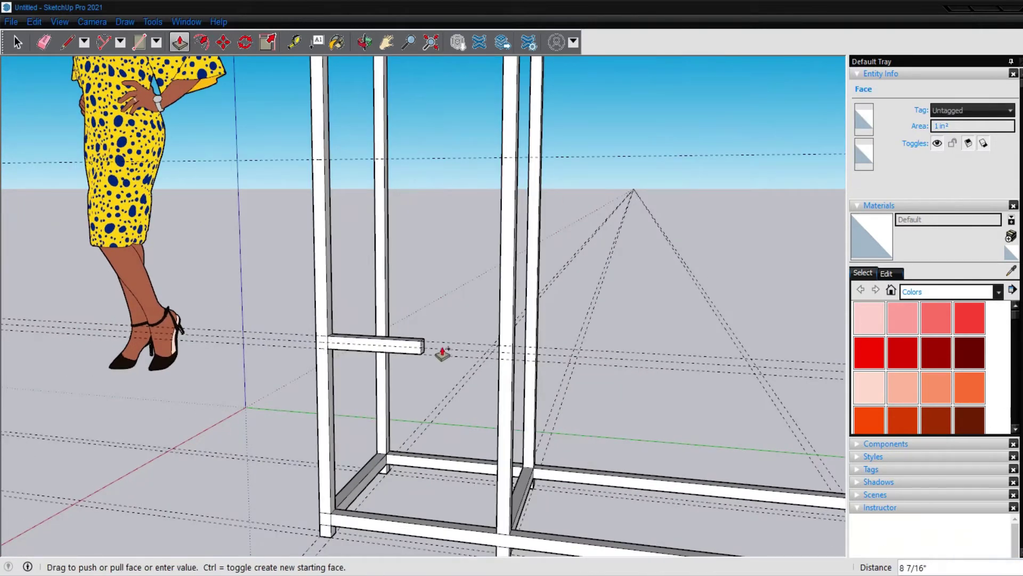
{"action": "left_click", "coordinate": [502, 326]}
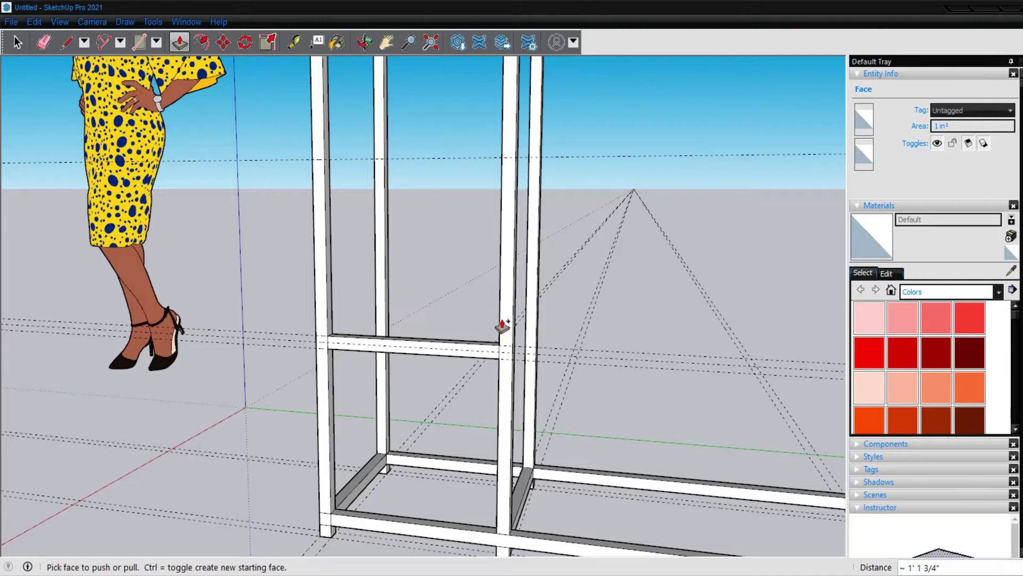
{"action": "scroll", "coordinate": [400, 212], "scroll_direction": "up", "scroll_amount": 2}
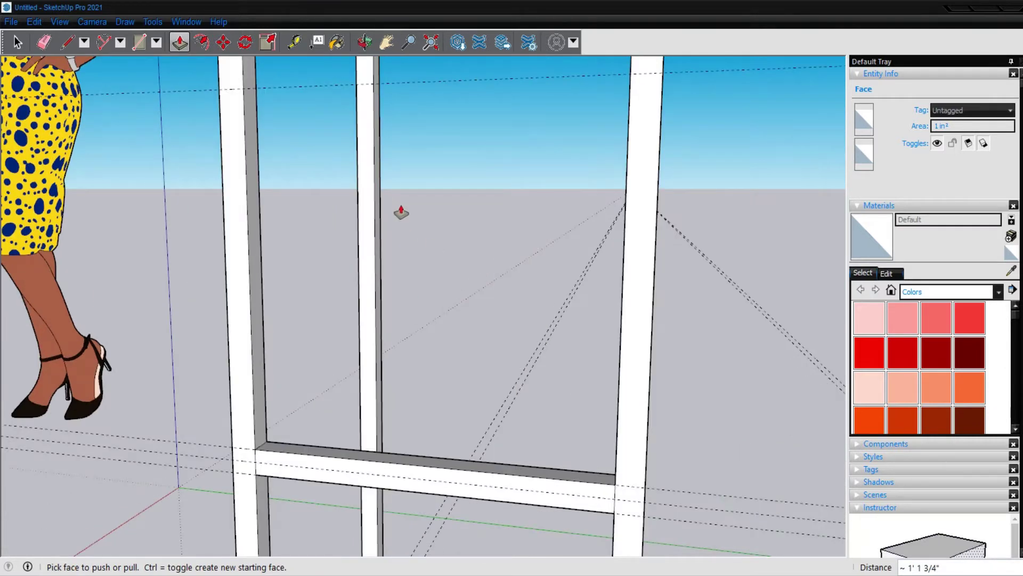
{"action": "scroll", "coordinate": [343, 216], "scroll_direction": "down", "scroll_amount": 1}
{"action": "scroll", "coordinate": [300, 80], "scroll_direction": "up", "scroll_amount": 2}
{"action": "scroll", "coordinate": [299, 80], "scroll_direction": "up", "scroll_amount": 2}
Step: Start a new Tape Measure guide on the post, entering 1
{"action": "key", "text": "t"}
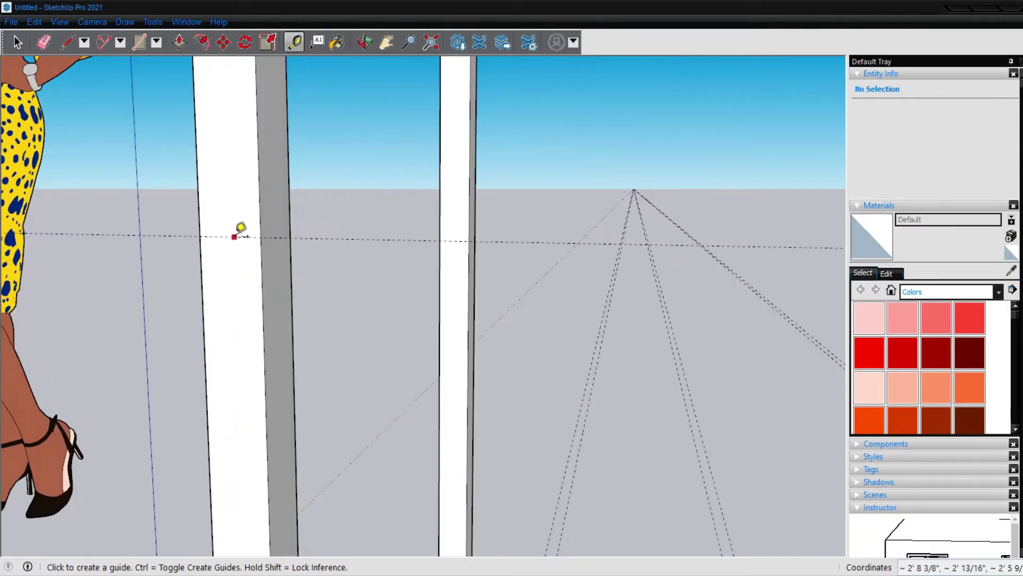
{"action": "left_click", "coordinate": [234, 236]}
{"action": "type", "text": "1"}
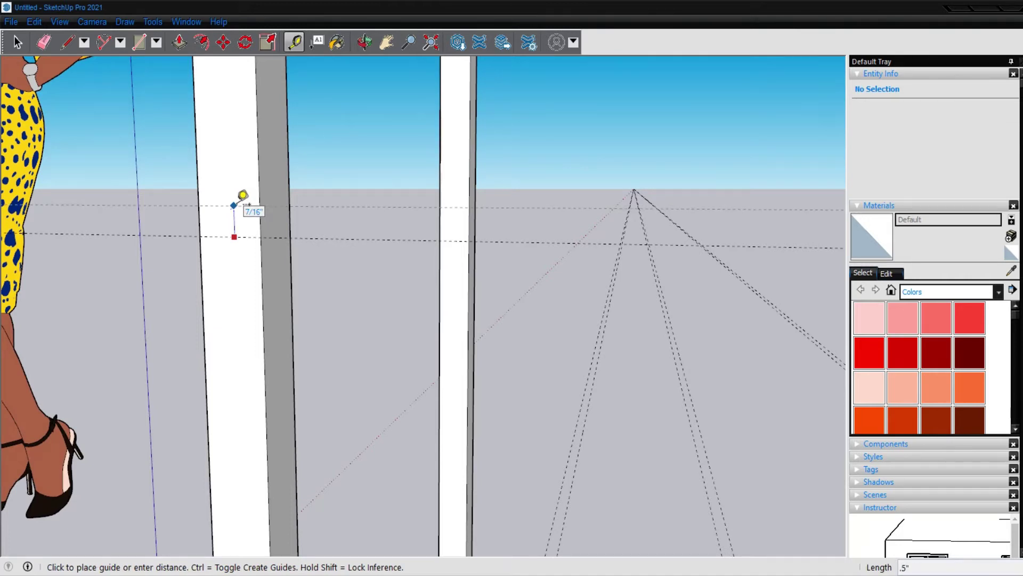
Step: Place two half-inch guides on the post and draw the rail edges along them
{"action": "key", "text": "Return"}
{"action": "left_click", "coordinate": [235, 236]}
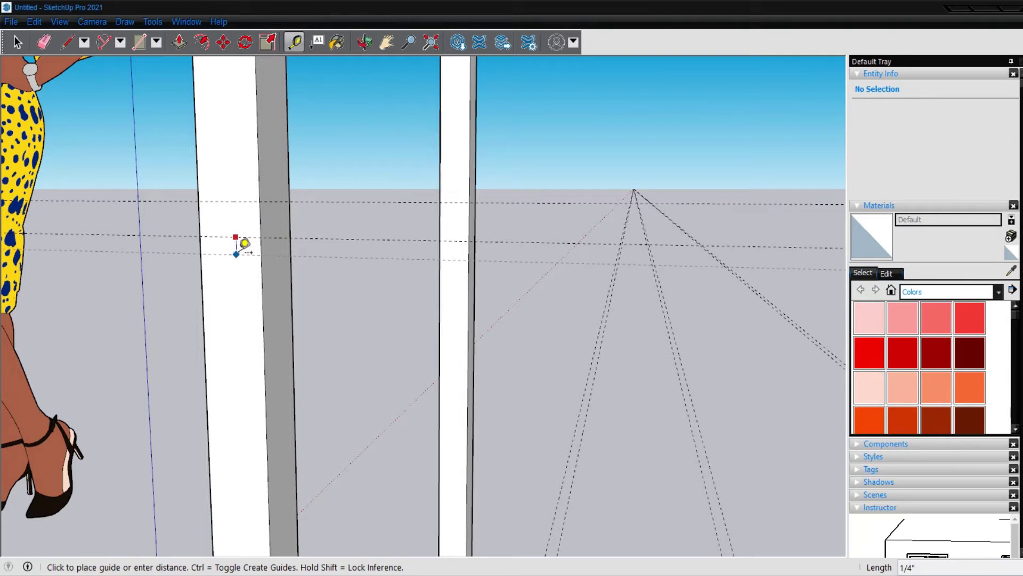
{"action": "key", "text": "Return"}
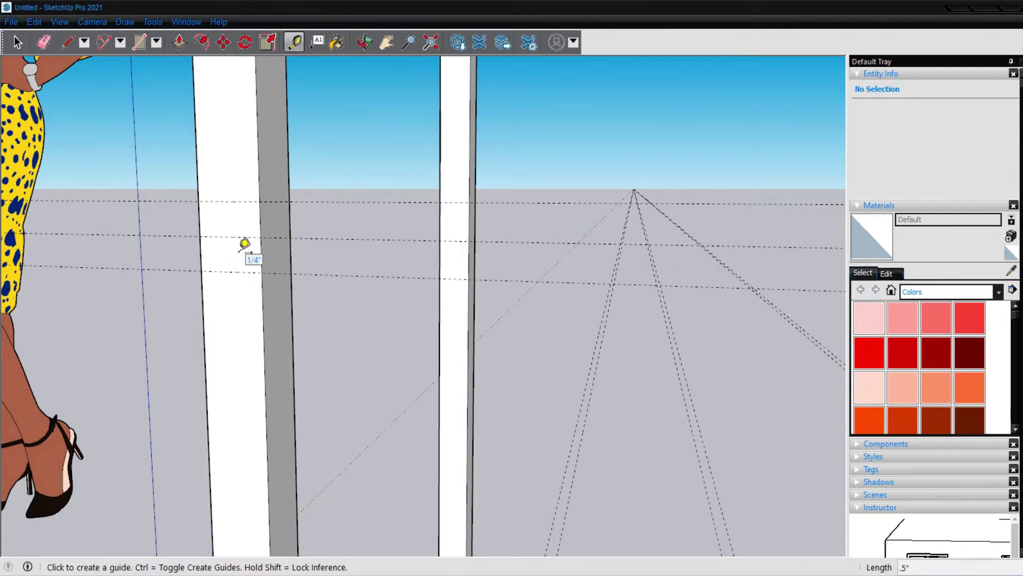
{"action": "key", "text": "l"}
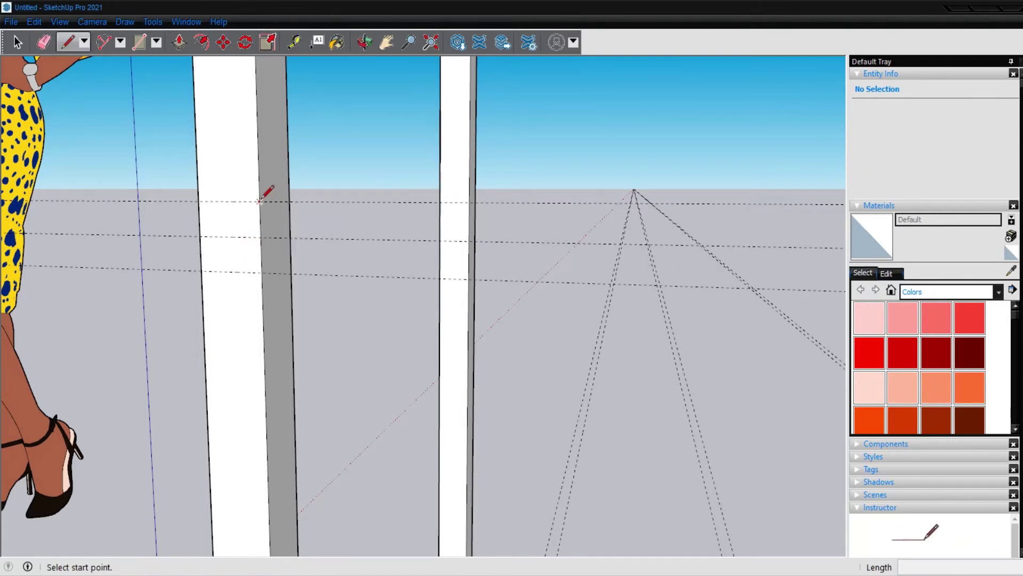
{"action": "left_click", "coordinate": [260, 201]}
{"action": "left_click", "coordinate": [288, 201]}
{"action": "left_click", "coordinate": [262, 272]}
{"action": "left_click", "coordinate": [291, 266]}
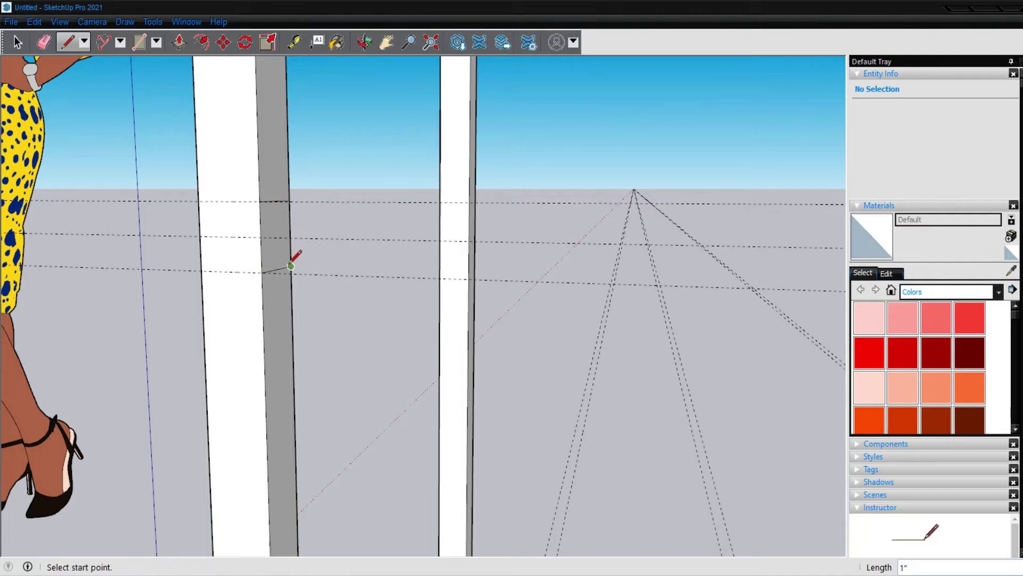
Step: Push/Pull the new square about 1' 1 1/2" across to the right-hand post
{"action": "key", "text": "p"}
{"action": "left_click", "coordinate": [283, 265]}
{"action": "middle_click_drag", "start_coordinate": [283, 264], "coordinate": [657, 261]}
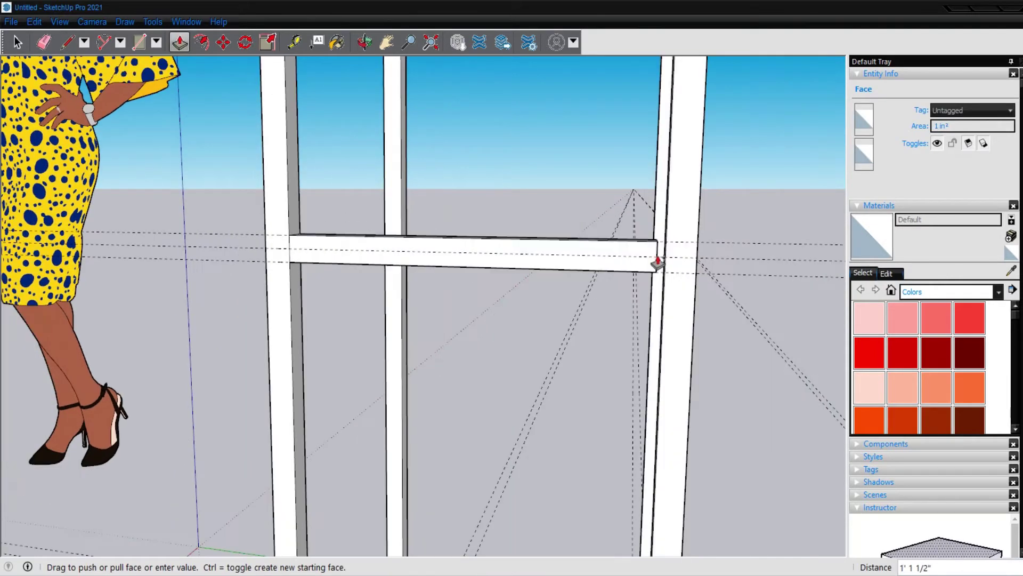
{"action": "left_click", "coordinate": [670, 217]}
{"action": "scroll", "coordinate": [402, 379], "scroll_direction": "down", "scroll_amount": 3}
Step: Mark two guide lines on the post for the higher rail's edges
{"action": "scroll", "coordinate": [403, 380], "scroll_direction": "down", "scroll_amount": 2}
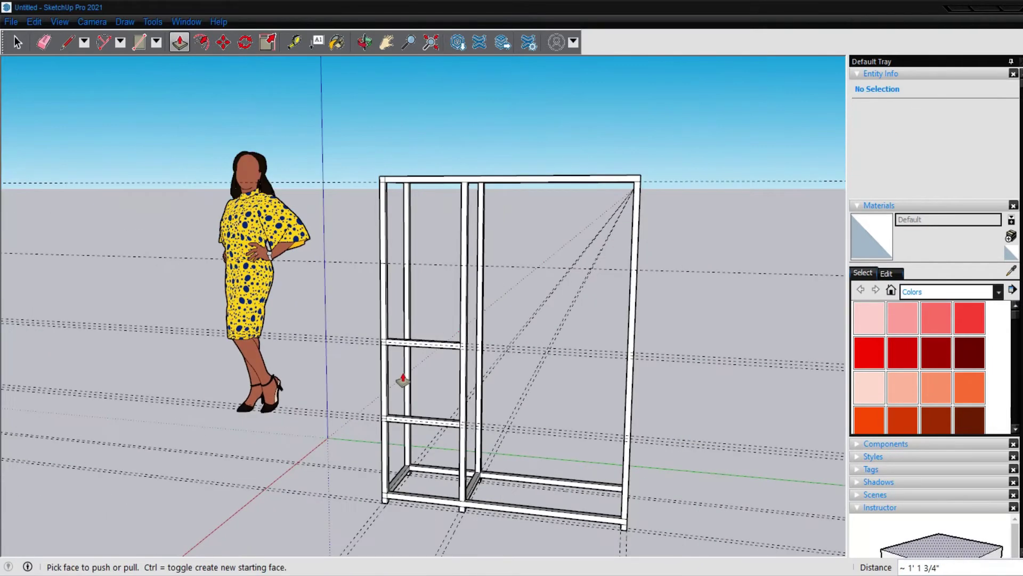
{"action": "scroll", "coordinate": [371, 274], "scroll_direction": "up", "scroll_amount": 3}
{"action": "scroll", "coordinate": [370, 277], "scroll_direction": "up", "scroll_amount": 3}
{"action": "scroll", "coordinate": [371, 279], "scroll_direction": "up", "scroll_amount": 2}
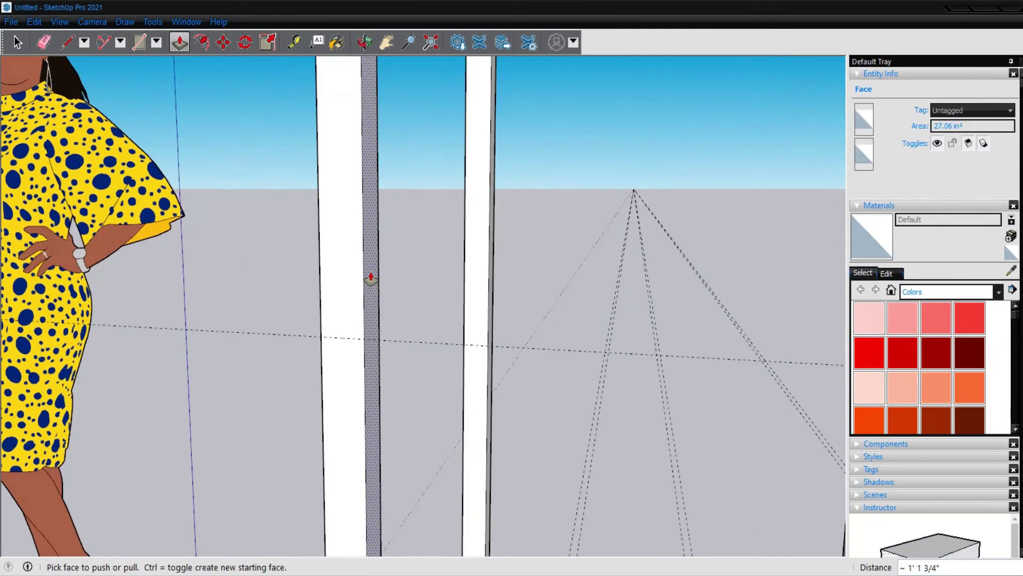
{"action": "key", "text": "t"}
{"action": "left_click", "coordinate": [341, 337]}
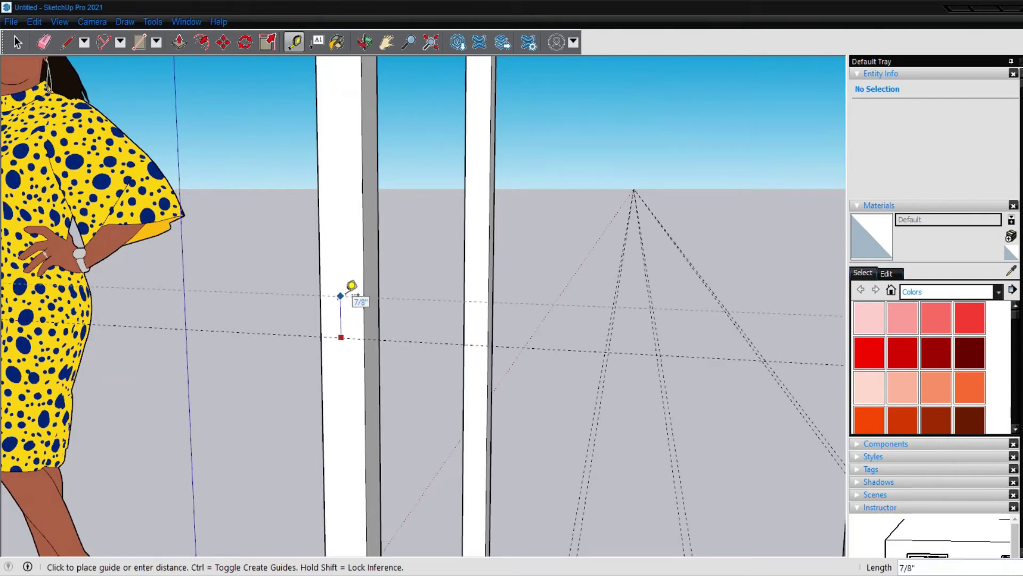
{"action": "type", "text": "."}
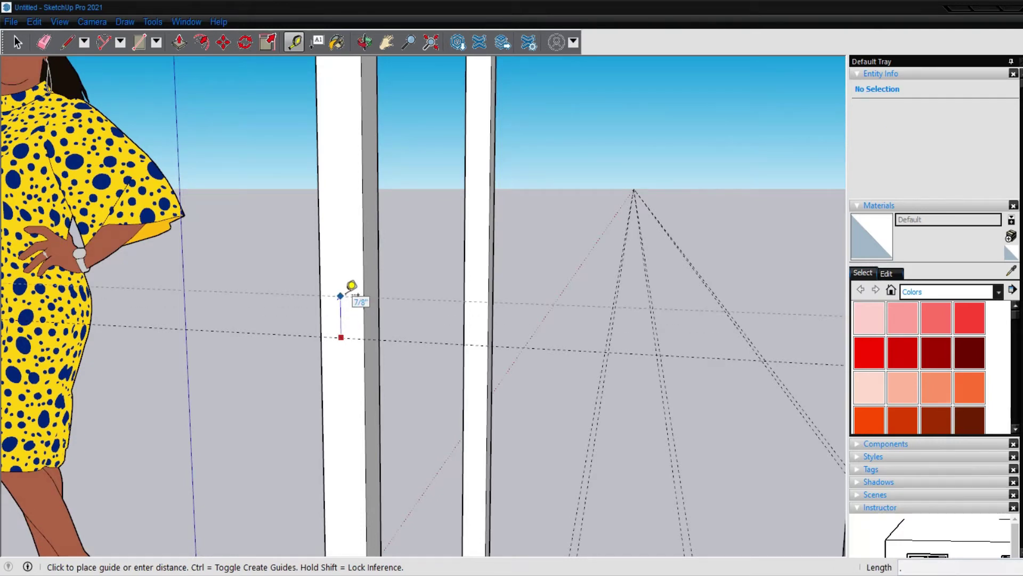
{"action": "key", "text": "Return"}
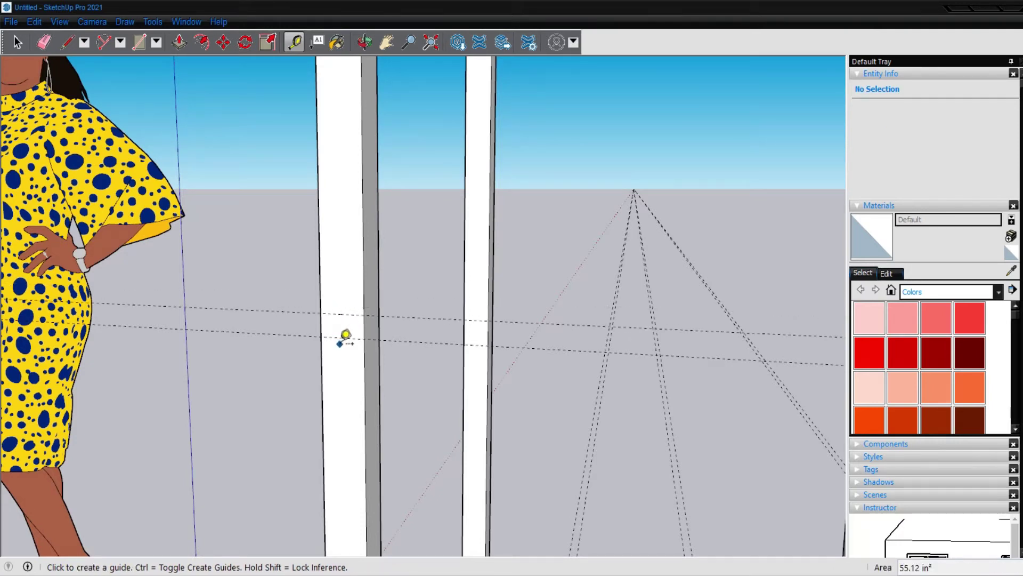
{"action": "left_click", "coordinate": [341, 337]}
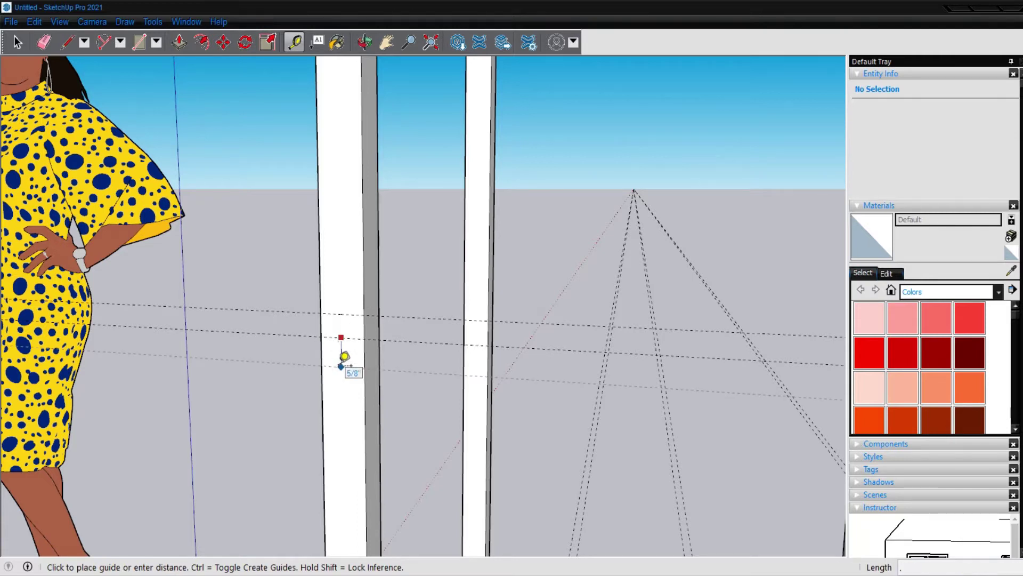
{"action": "type", "text": "5"}
{"action": "key", "text": "Return"}
{"action": "scroll", "coordinate": [352, 278], "scroll_direction": "down", "scroll_amount": 2}
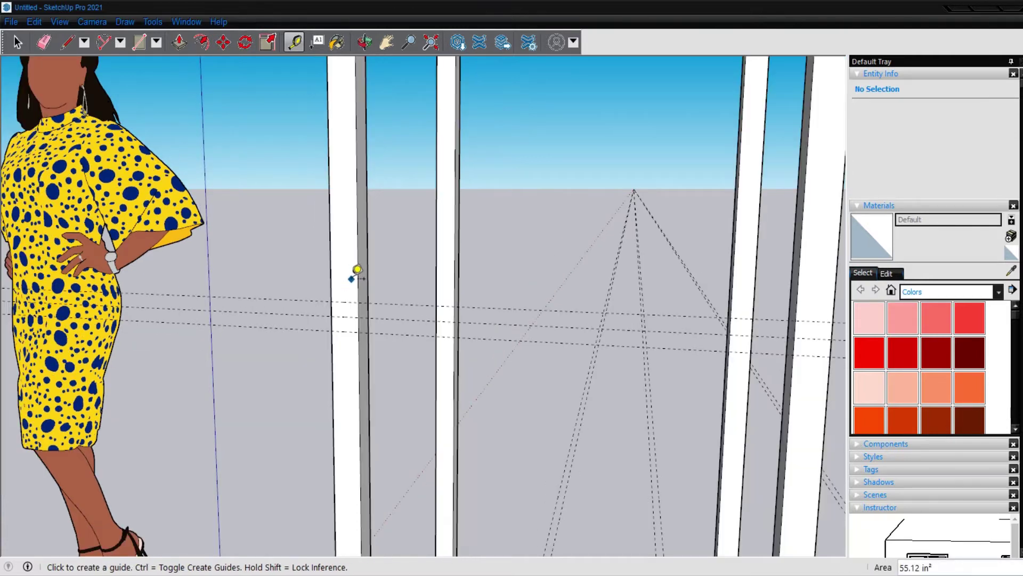
{"action": "scroll", "coordinate": [357, 274], "scroll_direction": "down", "scroll_amount": 3}
{"action": "scroll", "coordinate": [361, 273], "scroll_direction": "down", "scroll_amount": 2}
{"action": "scroll", "coordinate": [363, 273], "scroll_direction": "down", "scroll_amount": 2}
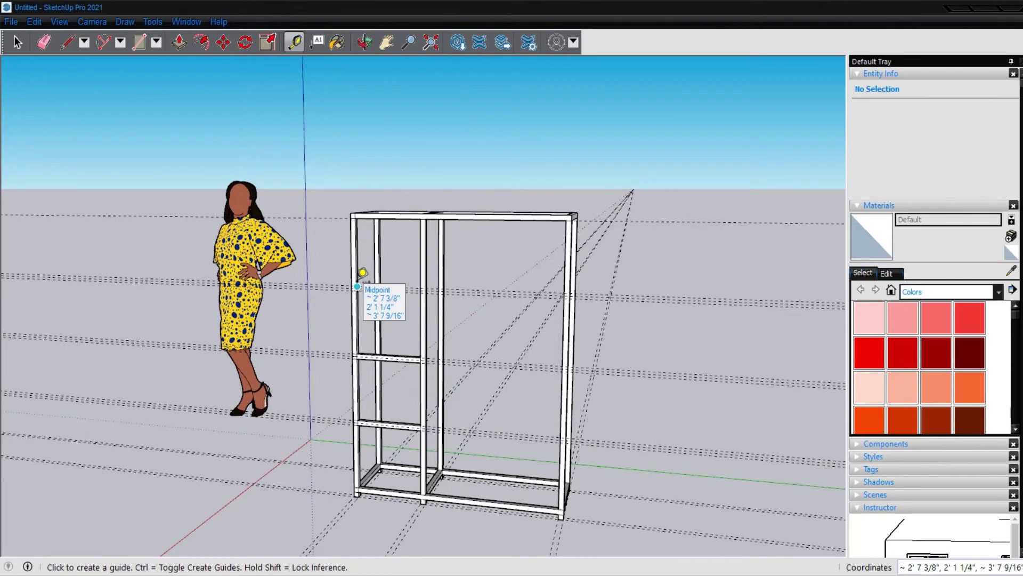
{"action": "scroll", "coordinate": [362, 273], "scroll_direction": "up", "scroll_amount": 2}
{"action": "scroll", "coordinate": [362, 278], "scroll_direction": "up", "scroll_amount": 3}
{"action": "scroll", "coordinate": [366, 285], "scroll_direction": "up", "scroll_amount": 3}
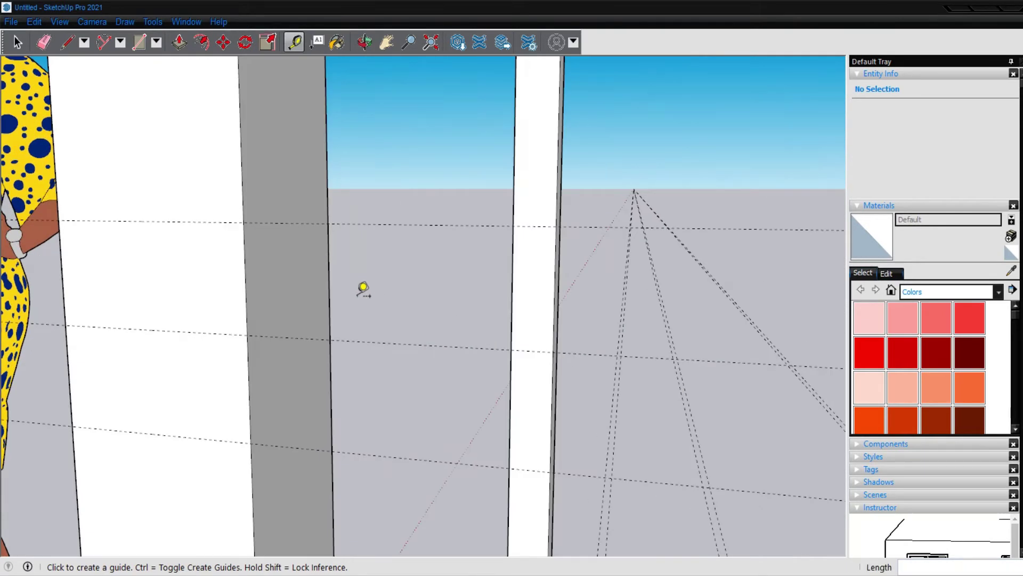
Step: Outline the rail on the post face and Push/Pull it about 1' 1 3/4" to the far post
{"action": "key", "text": "l"}
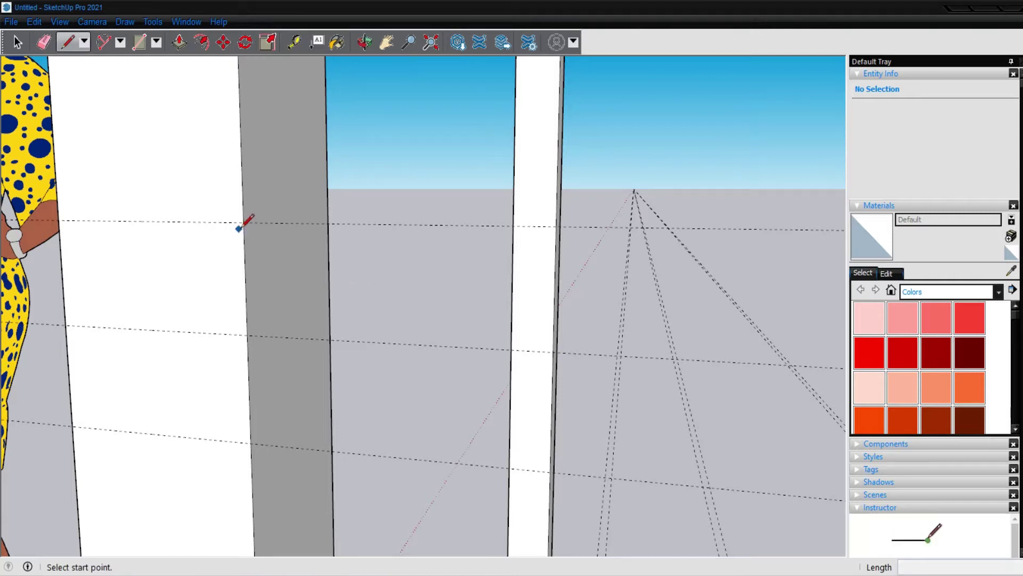
{"action": "left_click", "coordinate": [241, 224]}
{"action": "left_click", "coordinate": [326, 215]}
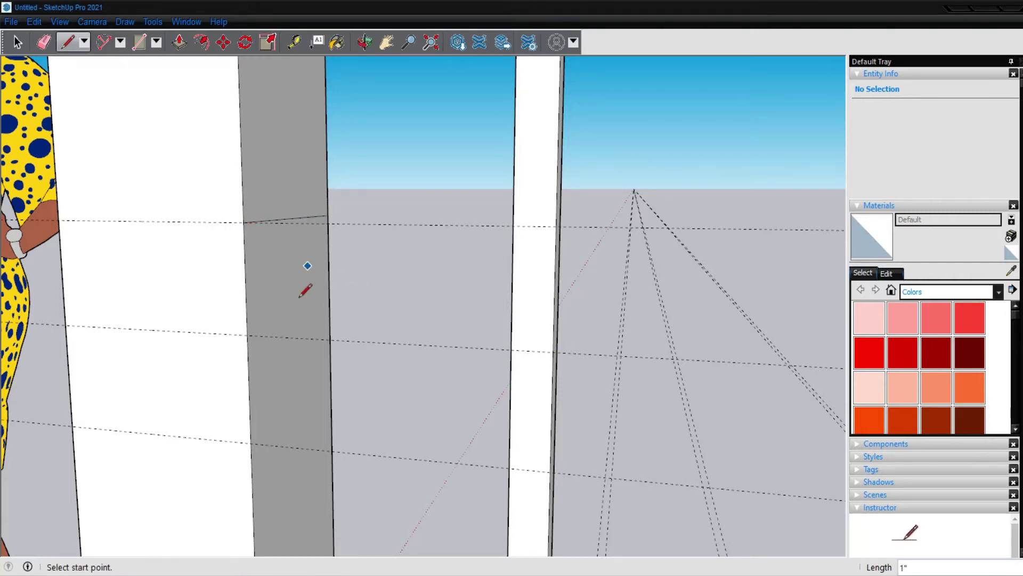
{"action": "left_click", "coordinate": [251, 442]}
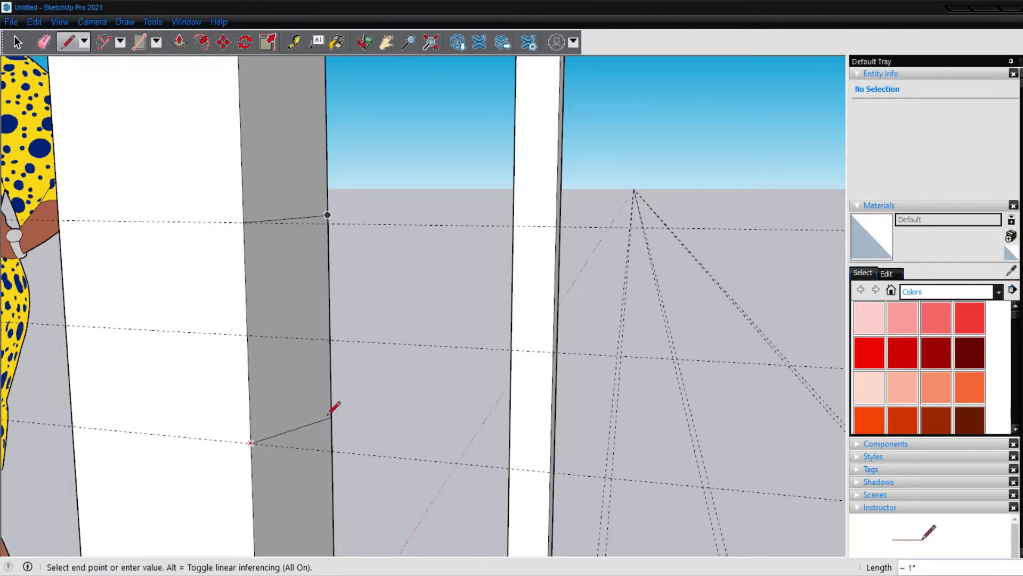
{"action": "left_click", "coordinate": [327, 386]}
{"action": "scroll", "coordinate": [322, 380], "scroll_direction": "down", "scroll_amount": 1}
{"action": "key", "text": "p"}
{"action": "left_click", "coordinate": [309, 373]}
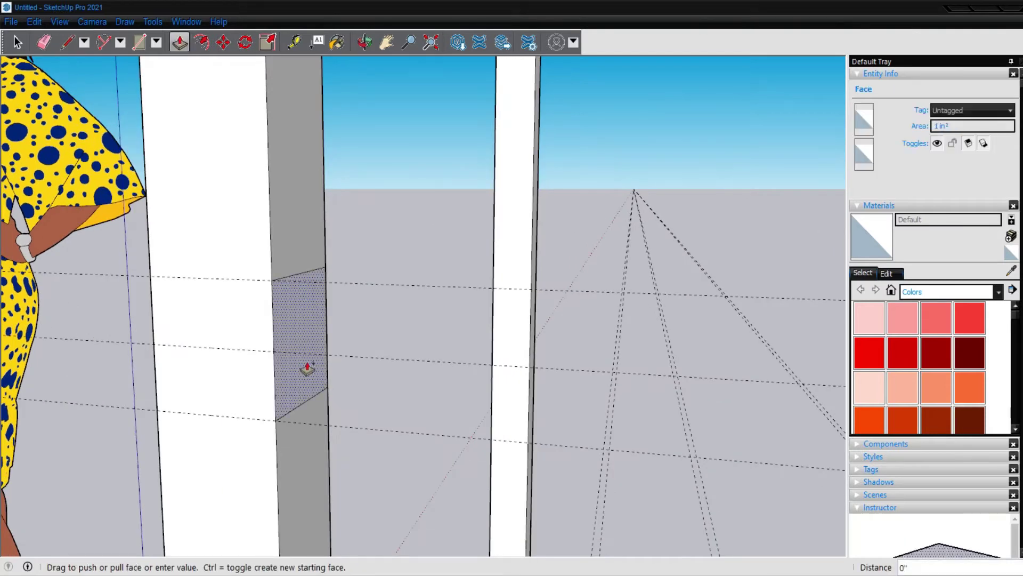
{"action": "scroll", "coordinate": [414, 377], "scroll_direction": "down", "scroll_amount": 2}
{"action": "scroll", "coordinate": [405, 378], "scroll_direction": "down", "scroll_amount": 2}
{"action": "scroll", "coordinate": [410, 378], "scroll_direction": "down", "scroll_amount": 2}
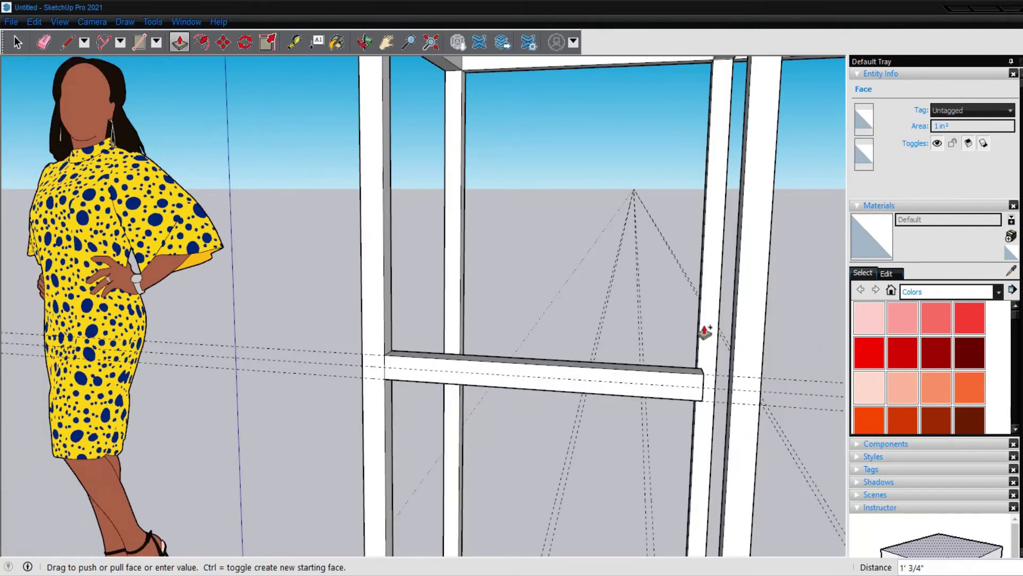
{"action": "left_click", "coordinate": [735, 328]}
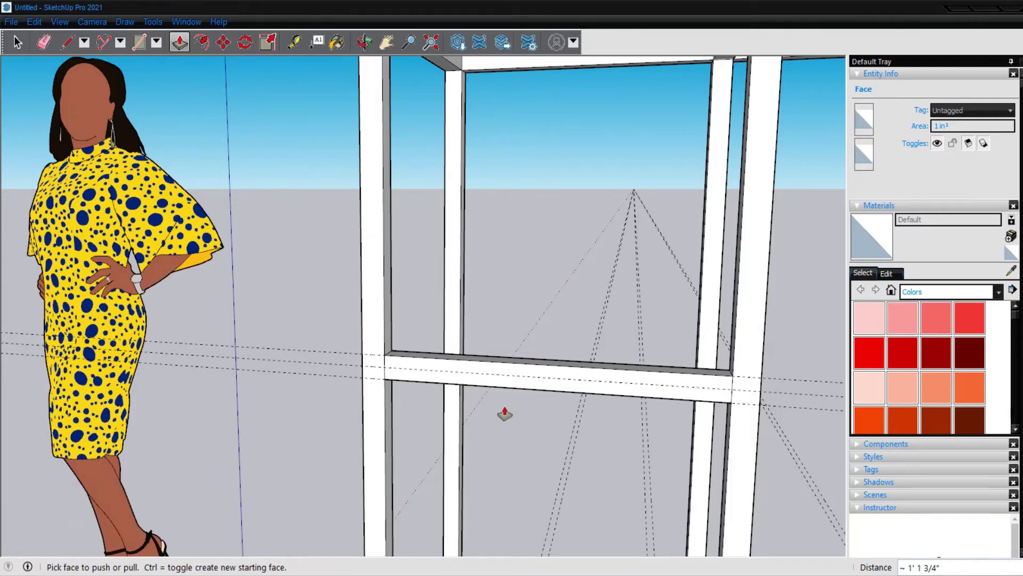
{"action": "scroll", "coordinate": [480, 399], "scroll_direction": "down", "scroll_amount": 3}
Step: Erase the leftover guide lines
{"action": "key", "text": "e"}
{"action": "scroll", "coordinate": [404, 397], "scroll_direction": "down", "scroll_amount": 4}
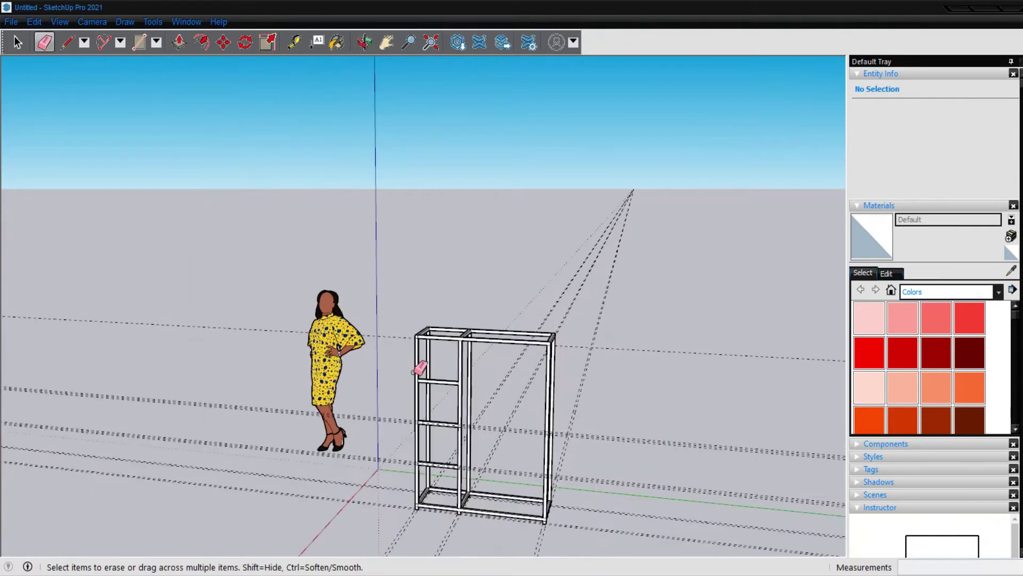
{"action": "mouse_move", "coordinate": [402, 403]}
{"action": "left_mouse_down"}
{"action": "mouse_move", "coordinate": [393, 506]}
{"action": "mouse_move", "coordinate": [560, 541]}
{"action": "mouse_move", "coordinate": [592, 469]}
{"action": "left_mouse_up"}
{"action": "scroll", "coordinate": [588, 420], "scroll_direction": "down", "scroll_amount": 2}
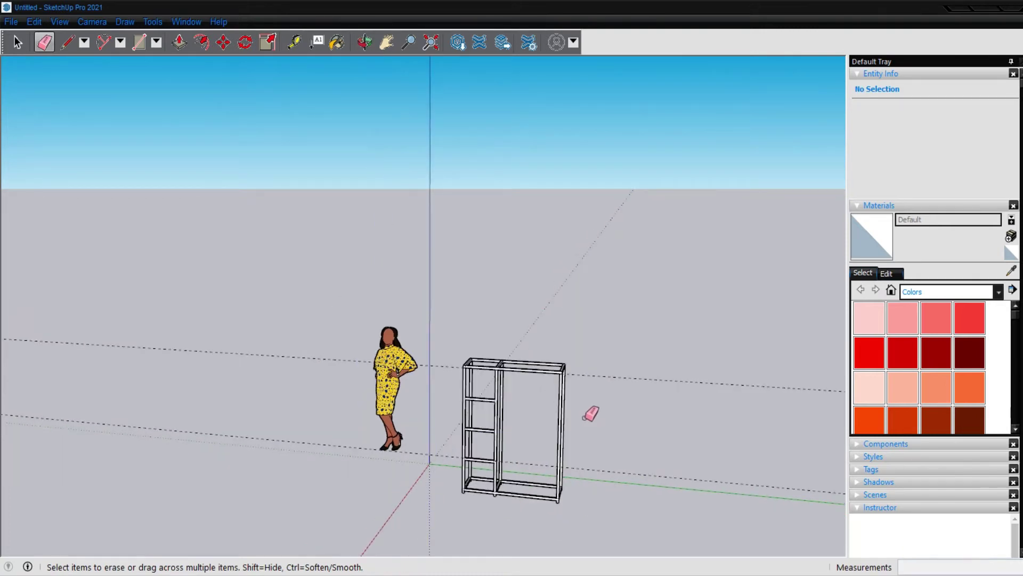
Step: From the tower's other side, outline a square on the post and Push/Pull a side rail to the back post
{"action": "middle_click_drag", "start_coordinate": [590, 414], "coordinate": [399, 440]}
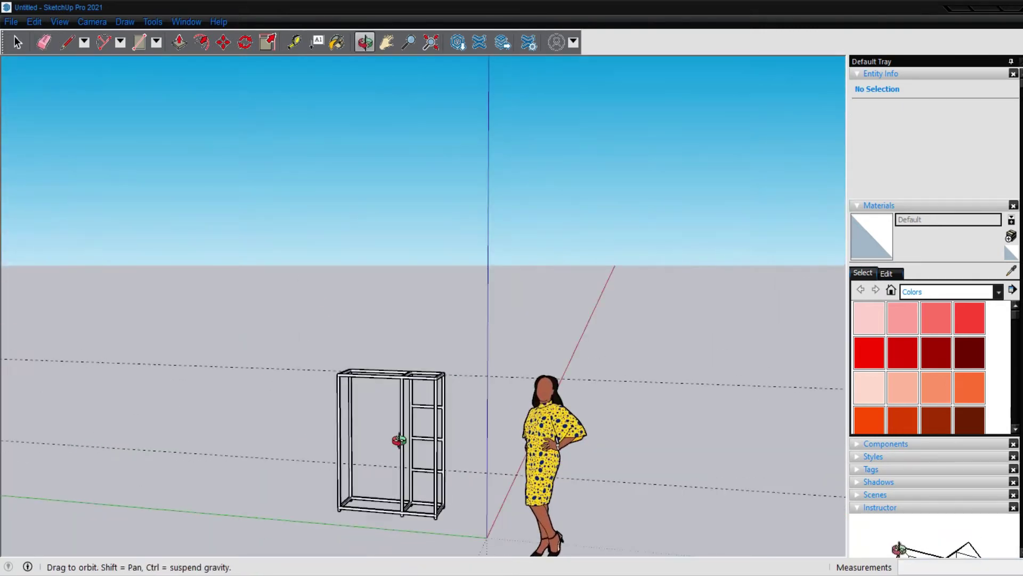
{"action": "scroll", "coordinate": [405, 421], "scroll_direction": "up", "scroll_amount": 3}
{"action": "scroll", "coordinate": [413, 406], "scroll_direction": "up", "scroll_amount": 3}
{"action": "scroll", "coordinate": [405, 402], "scroll_direction": "up", "scroll_amount": 3}
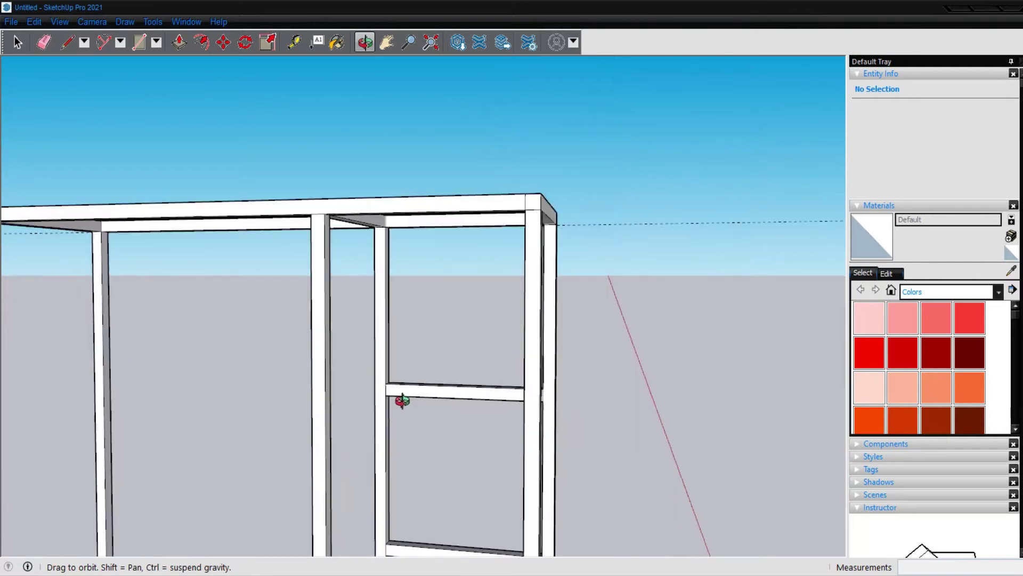
{"action": "scroll", "coordinate": [402, 400], "scroll_direction": "up", "scroll_amount": 2}
{"action": "key", "text": "l"}
{"action": "left_click", "coordinate": [381, 379]}
{"action": "left_click", "coordinate": [369, 379]}
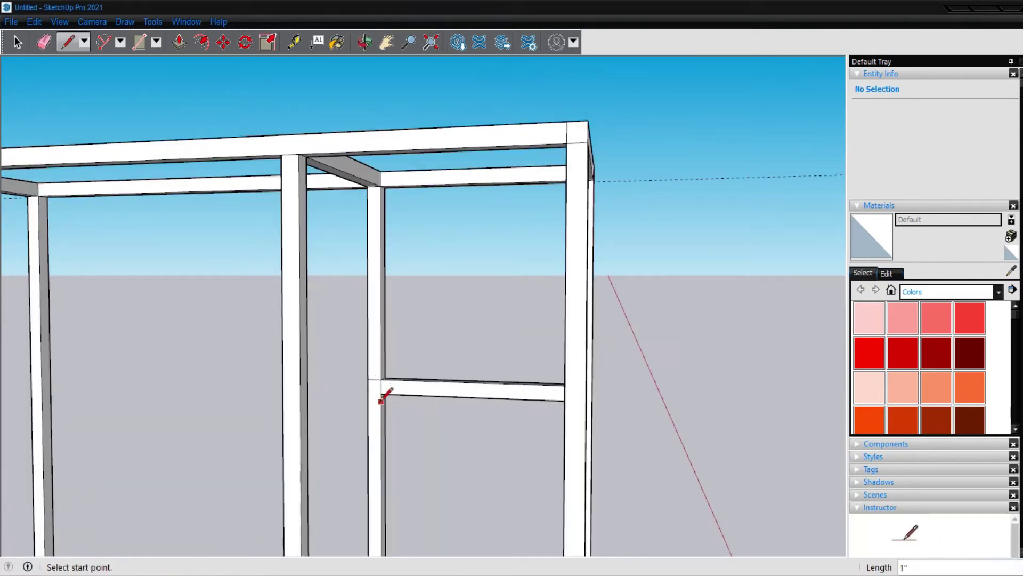
{"action": "left_click", "coordinate": [369, 394]}
{"action": "scroll", "coordinate": [370, 396], "scroll_direction": "down", "scroll_amount": 2}
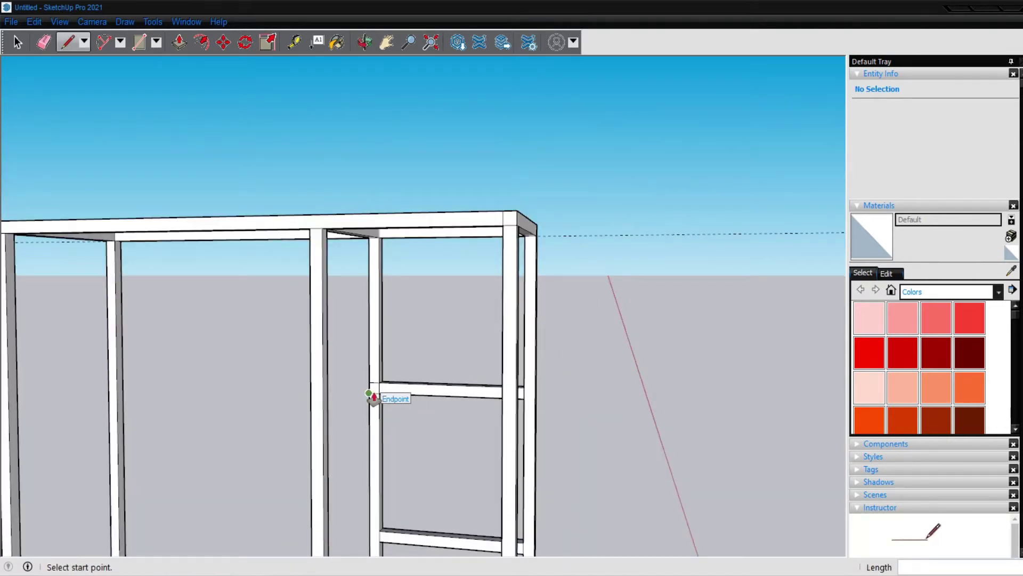
{"action": "key", "text": "p"}
{"action": "left_click", "coordinate": [376, 392]}
{"action": "left_click", "coordinate": [330, 339]}
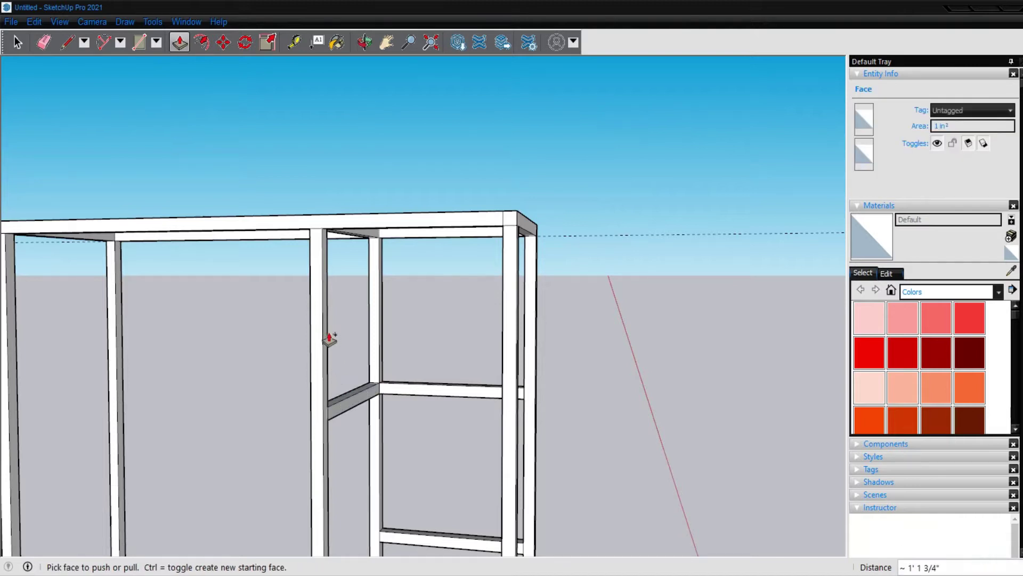
{"action": "scroll", "coordinate": [500, 409], "scroll_direction": "down", "scroll_amount": 1}
{"action": "scroll", "coordinate": [527, 386], "scroll_direction": "up", "scroll_amount": 3}
Step: Add a second side rail, roughly 1' 1 3/4", from the opposite post
{"action": "key", "text": "l"}
{"action": "left_click", "coordinate": [513, 387]}
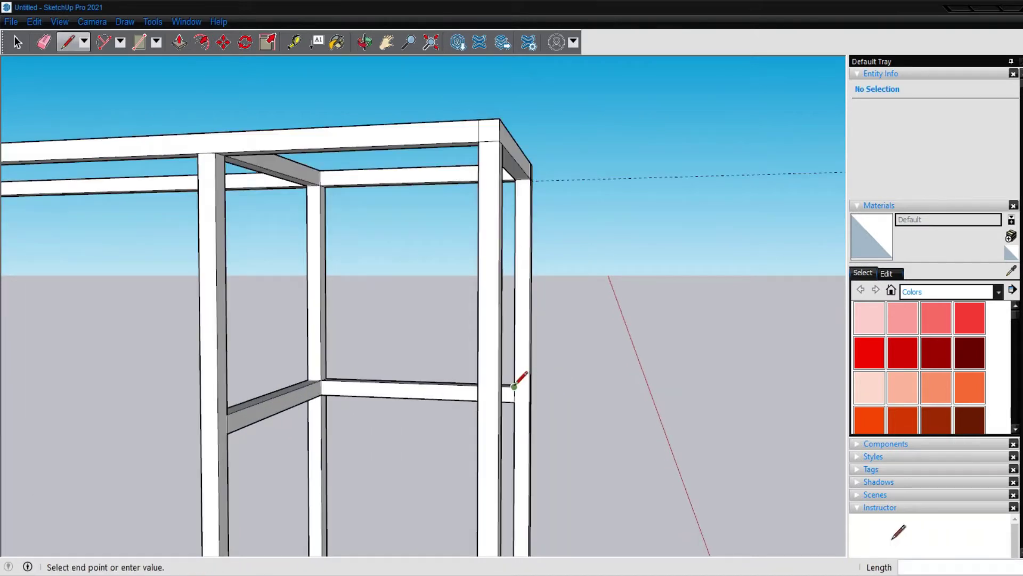
{"action": "left_click", "coordinate": [530, 387]}
{"action": "key", "text": "Escape"}
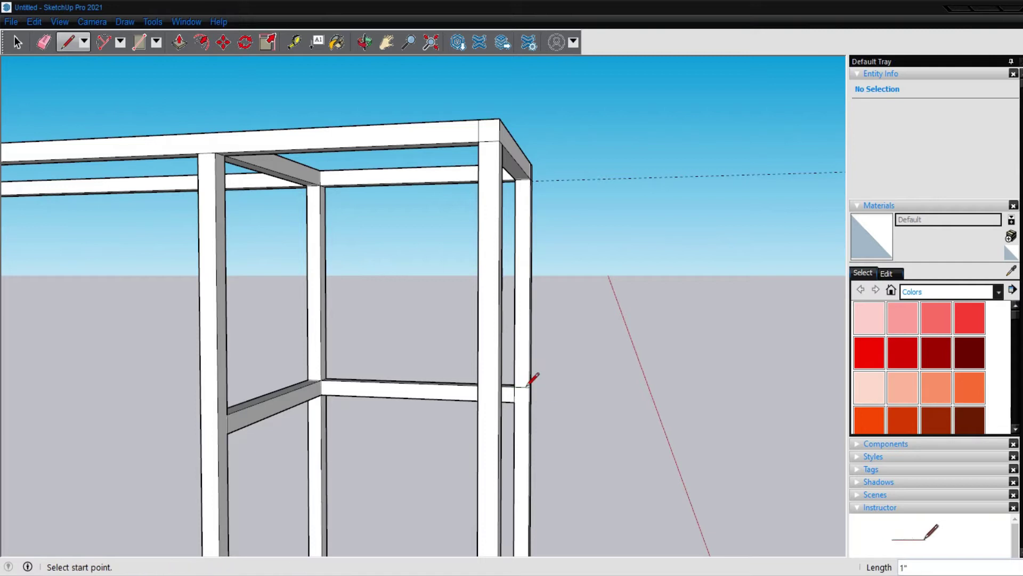
{"action": "left_click", "coordinate": [515, 402]}
{"action": "key", "text": "p"}
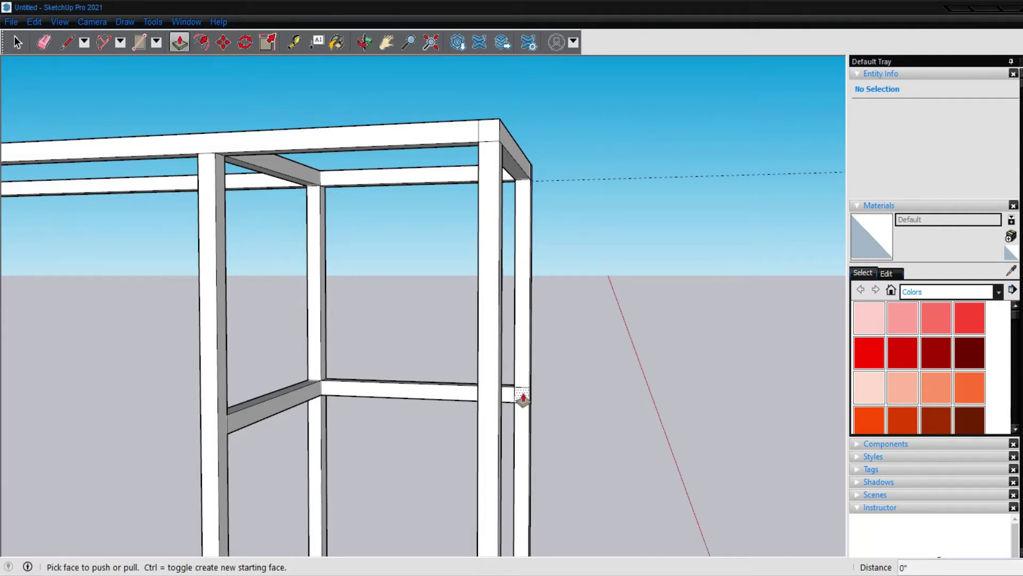
{"action": "left_click", "coordinate": [521, 398]}
{"action": "scroll", "coordinate": [501, 349], "scroll_direction": "up", "scroll_amount": 2}
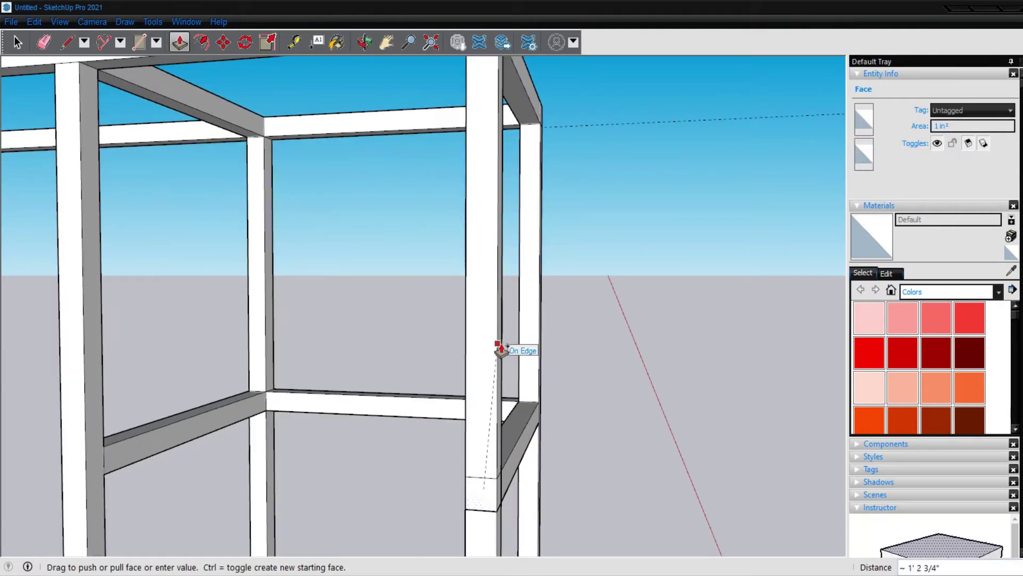
{"action": "scroll", "coordinate": [504, 347], "scroll_direction": "up", "scroll_amount": 2}
{"action": "left_click", "coordinate": [503, 348]}
{"action": "scroll", "coordinate": [560, 336], "scroll_direction": "down", "scroll_amount": 2}
{"action": "scroll", "coordinate": [562, 333], "scroll_direction": "down", "scroll_amount": 2}
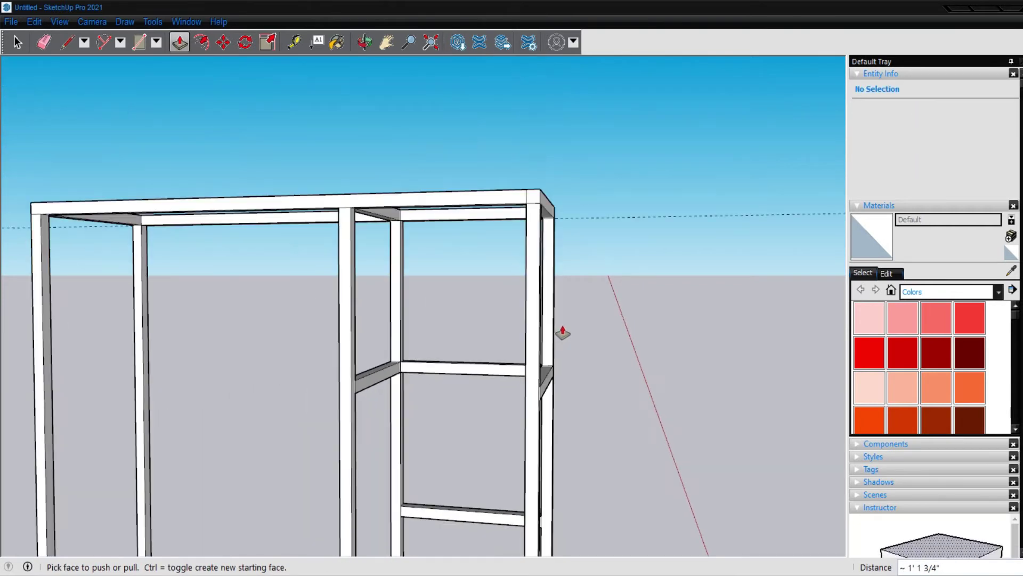
{"action": "scroll", "coordinate": [562, 333], "scroll_direction": "down", "scroll_amount": 2}
{"action": "scroll", "coordinate": [533, 426], "scroll_direction": "down", "scroll_amount": 1}
{"action": "scroll", "coordinate": [478, 411], "scroll_direction": "up", "scroll_amount": 3}
{"action": "scroll", "coordinate": [478, 408], "scroll_direction": "up", "scroll_amount": 3}
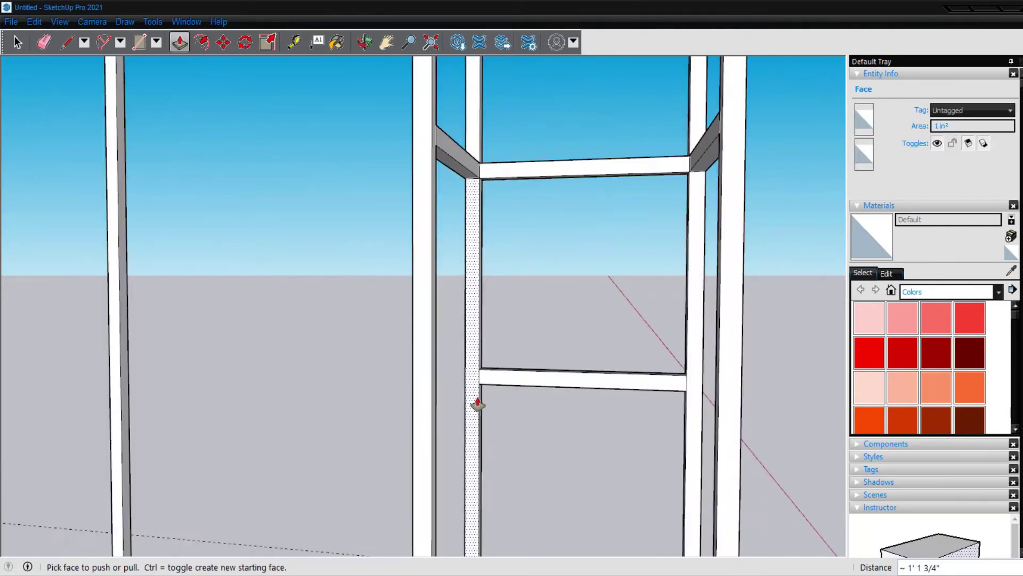
{"action": "scroll", "coordinate": [478, 394], "scroll_direction": "up", "scroll_amount": 2}
{"action": "key", "text": "l"}
{"action": "left_click", "coordinate": [478, 382]}
Step: Draw 1-inch edges at both crossbar ends to close small rail end faces on the posts
{"action": "type", "text": "1"}
{"action": "key", "text": "Return"}
{"action": "left_click", "coordinate": [478, 382]}
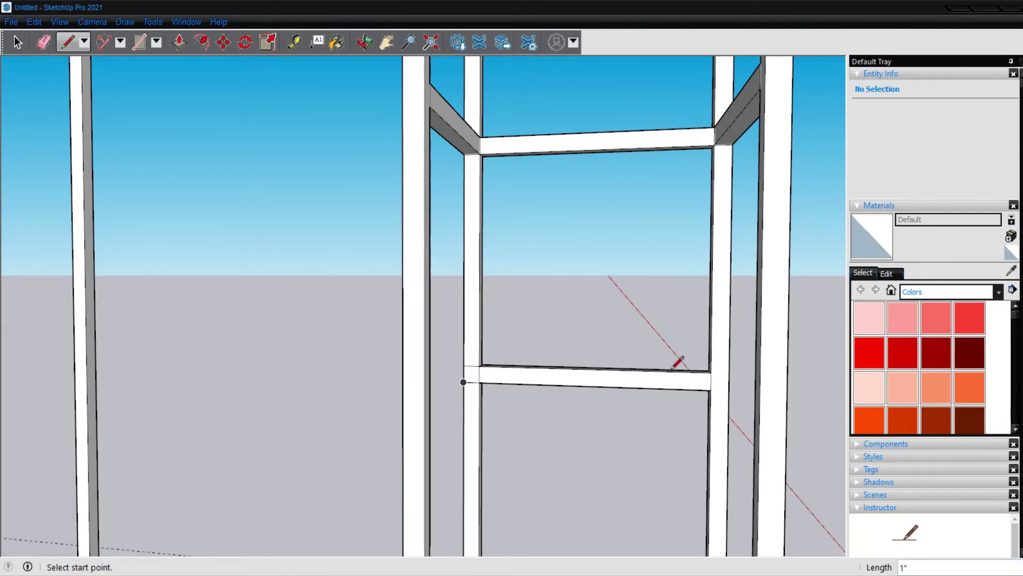
{"action": "left_click", "coordinate": [711, 372]}
{"action": "left_click", "coordinate": [711, 390]}
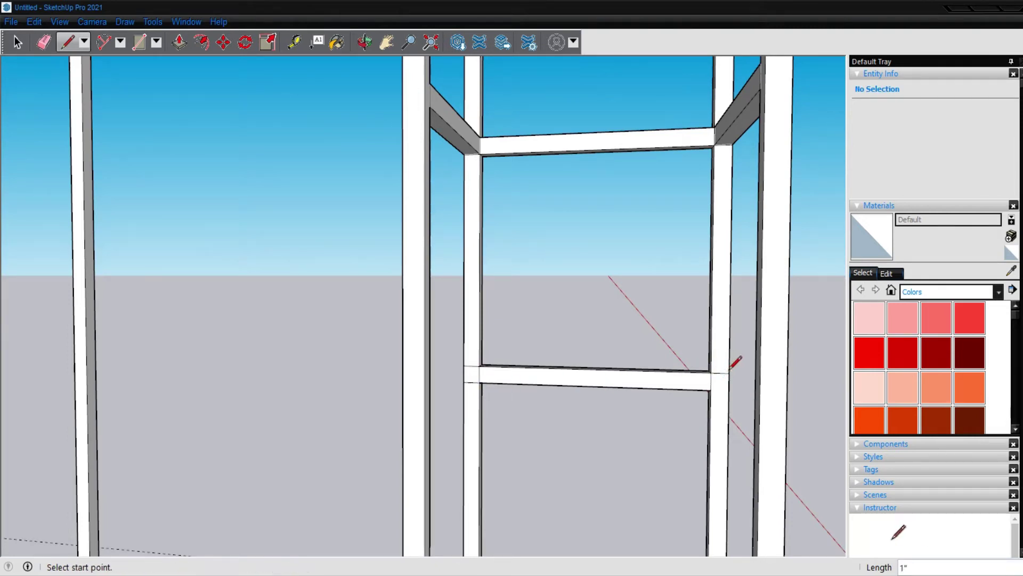
{"action": "left_click", "coordinate": [710, 390]}
{"action": "scroll", "coordinate": [730, 391], "scroll_direction": "up", "scroll_amount": 2}
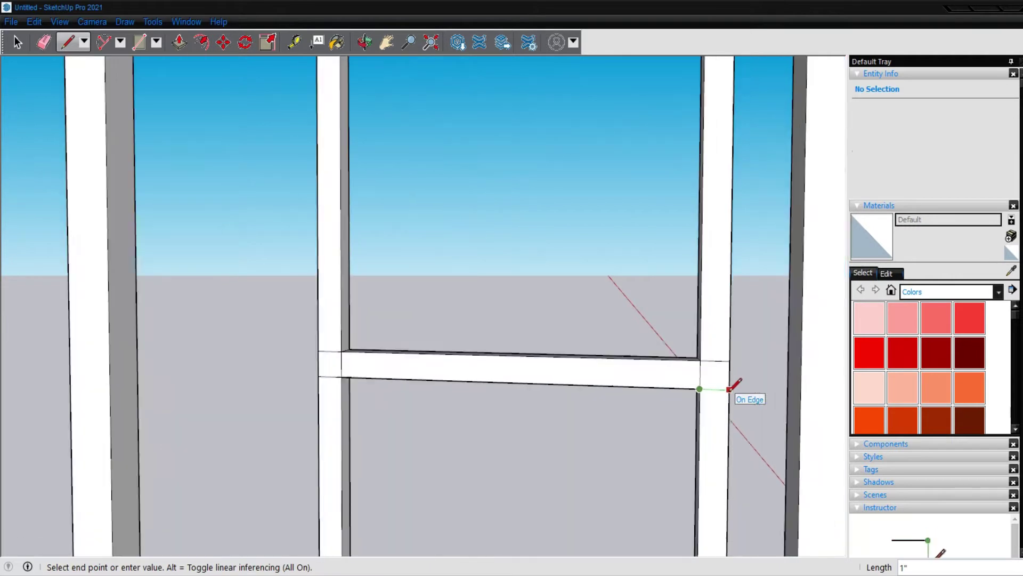
{"action": "scroll", "coordinate": [730, 389], "scroll_direction": "up", "scroll_amount": 1}
{"action": "left_click", "coordinate": [729, 388]}
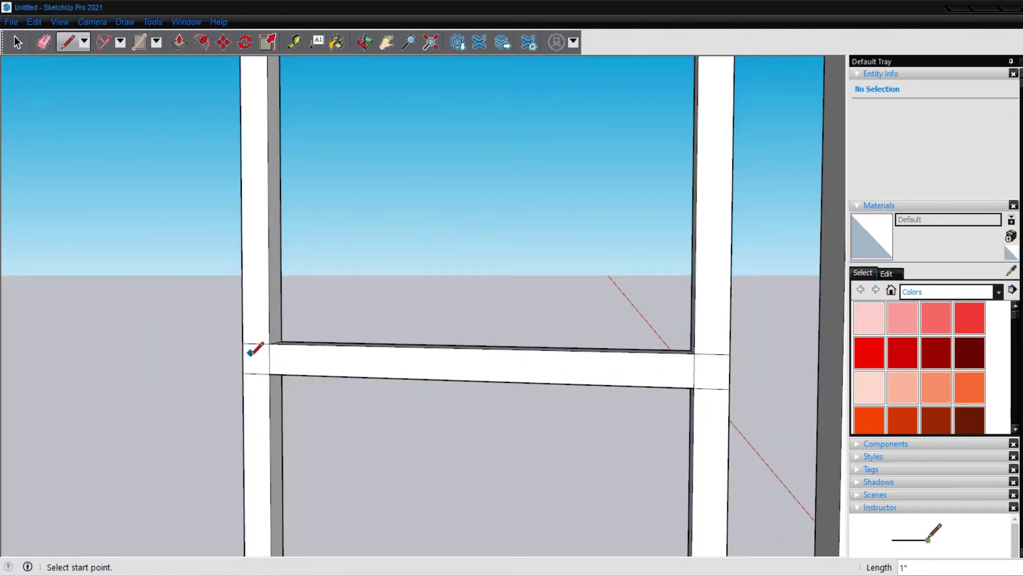
{"action": "scroll", "coordinate": [269, 334], "scroll_direction": "down", "scroll_amount": 4}
{"action": "scroll", "coordinate": [272, 334], "scroll_direction": "up", "scroll_amount": 1}
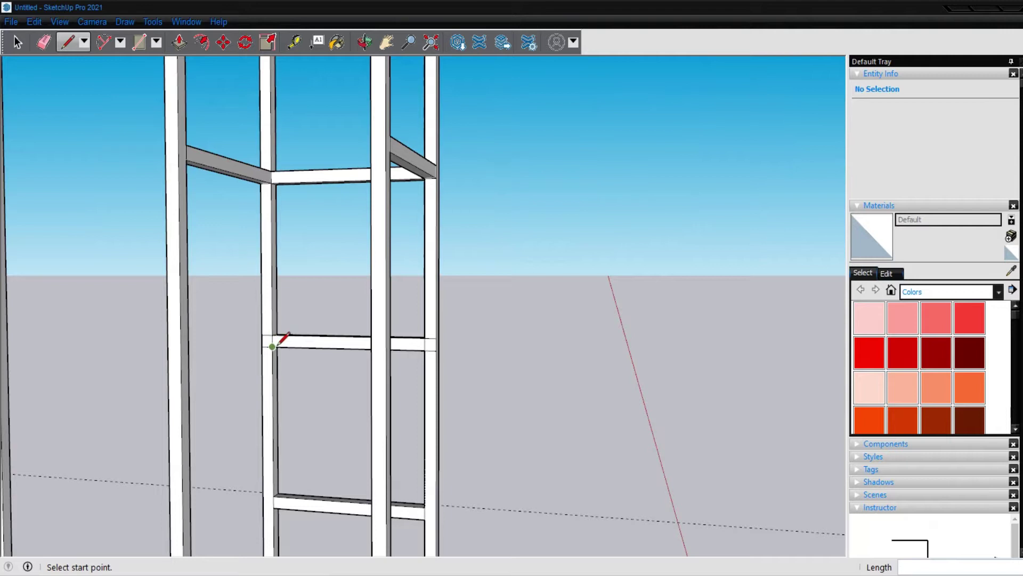
Step: Push/Pull the two small end faces across the tower into the first pair of side rails
{"action": "key", "text": "p"}
{"action": "left_click", "coordinate": [270, 347]}
{"action": "left_click", "coordinate": [190, 288]}
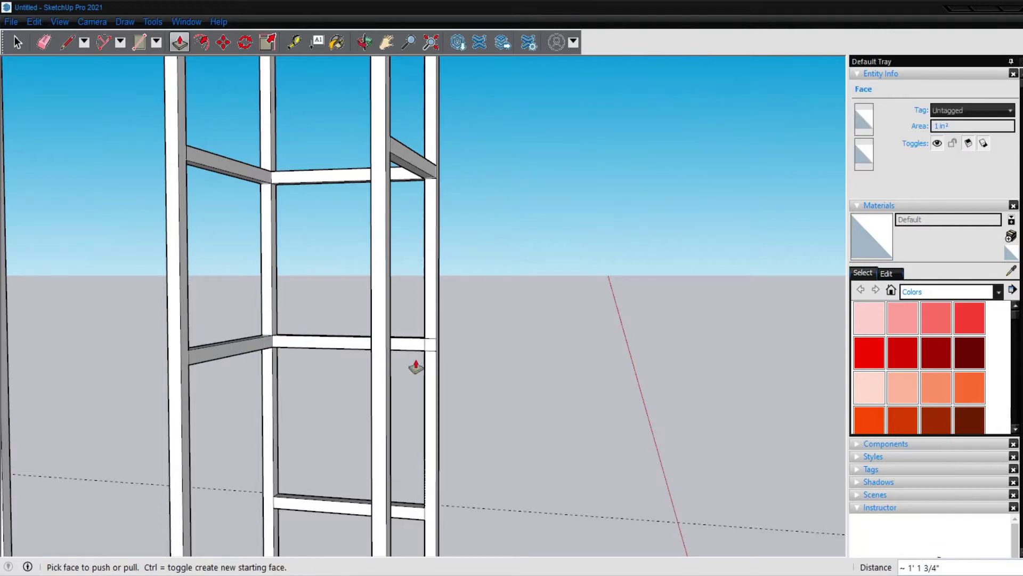
{"action": "left_click", "coordinate": [430, 347]}
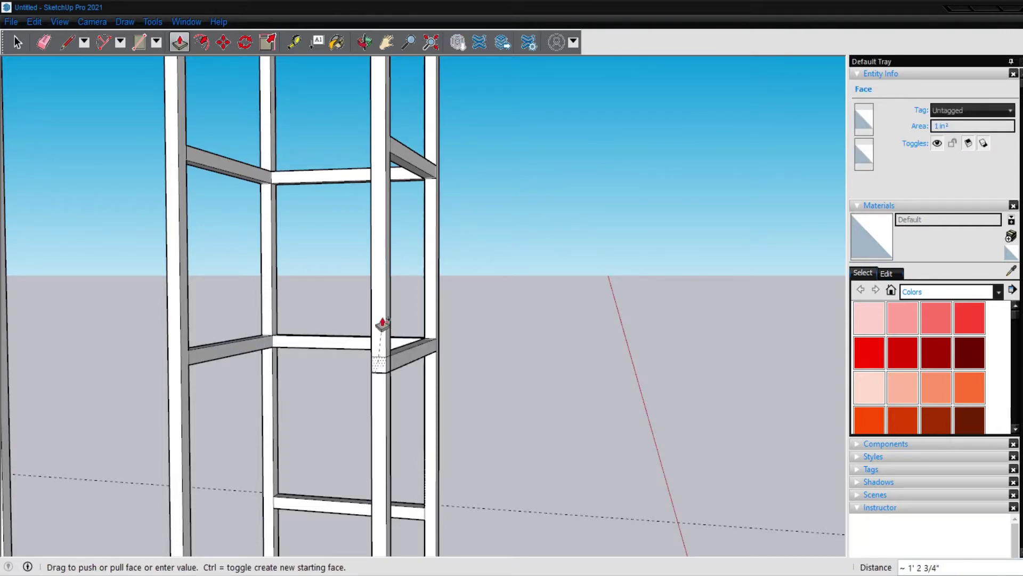
{"action": "left_click", "coordinate": [393, 291]}
{"action": "scroll", "coordinate": [411, 338], "scroll_direction": "down", "scroll_amount": 2}
{"action": "scroll", "coordinate": [421, 373], "scroll_direction": "down", "scroll_amount": 3}
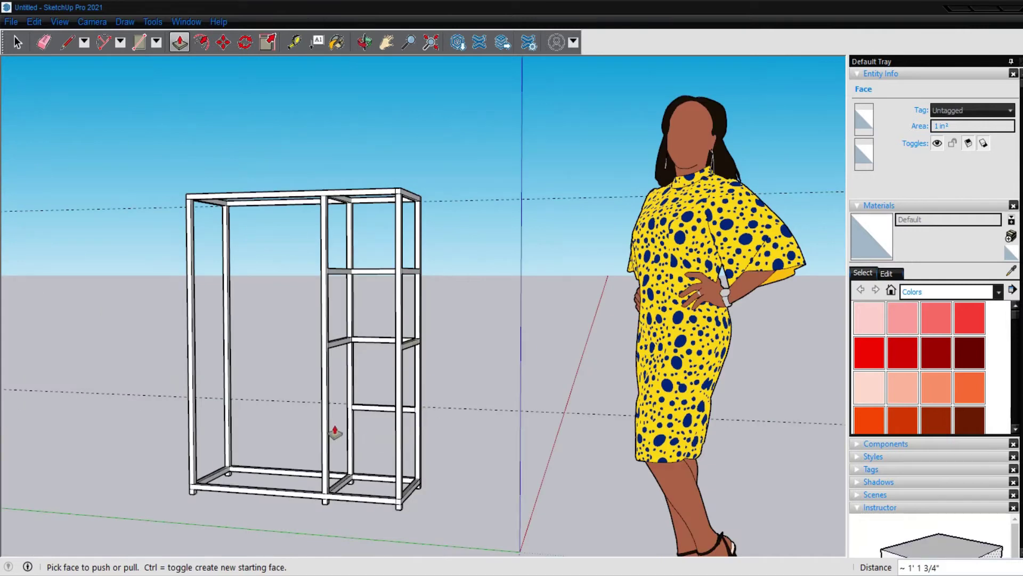
{"action": "scroll", "coordinate": [338, 421], "scroll_direction": "up", "scroll_amount": 2}
{"action": "scroll", "coordinate": [342, 410], "scroll_direction": "up", "scroll_amount": 2}
{"action": "scroll", "coordinate": [343, 411], "scroll_direction": "up", "scroll_amount": 2}
{"action": "scroll", "coordinate": [344, 407], "scroll_direction": "up", "scroll_amount": 2}
Step: Outline rail end faces across the left and right posts at the lower crossbar corners
{"action": "key", "text": "l"}
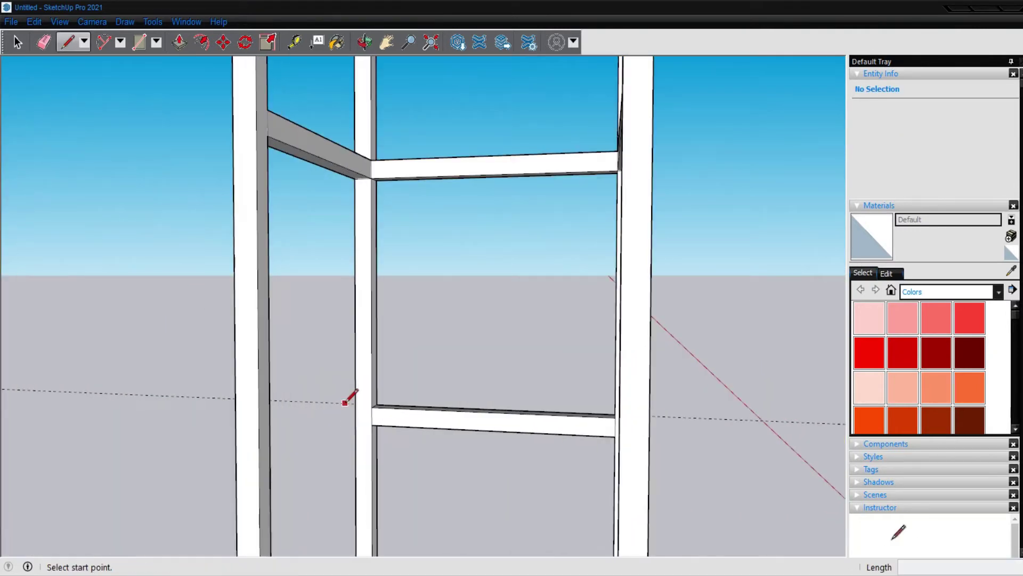
{"action": "left_click", "coordinate": [372, 407]}
{"action": "left_click", "coordinate": [371, 425]}
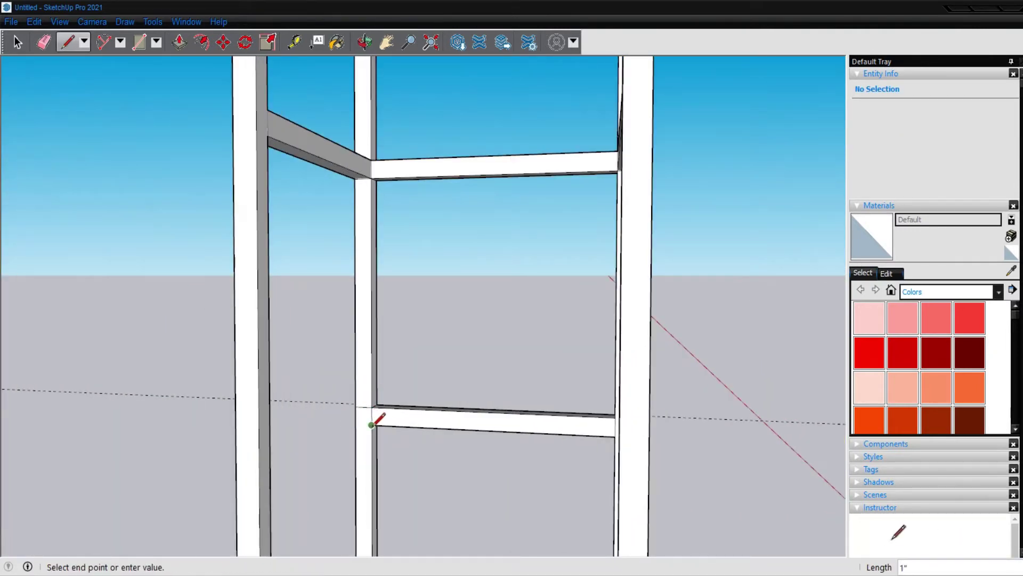
{"action": "left_click", "coordinate": [356, 424]}
{"action": "scroll", "coordinate": [619, 412], "scroll_direction": "up", "scroll_amount": 2}
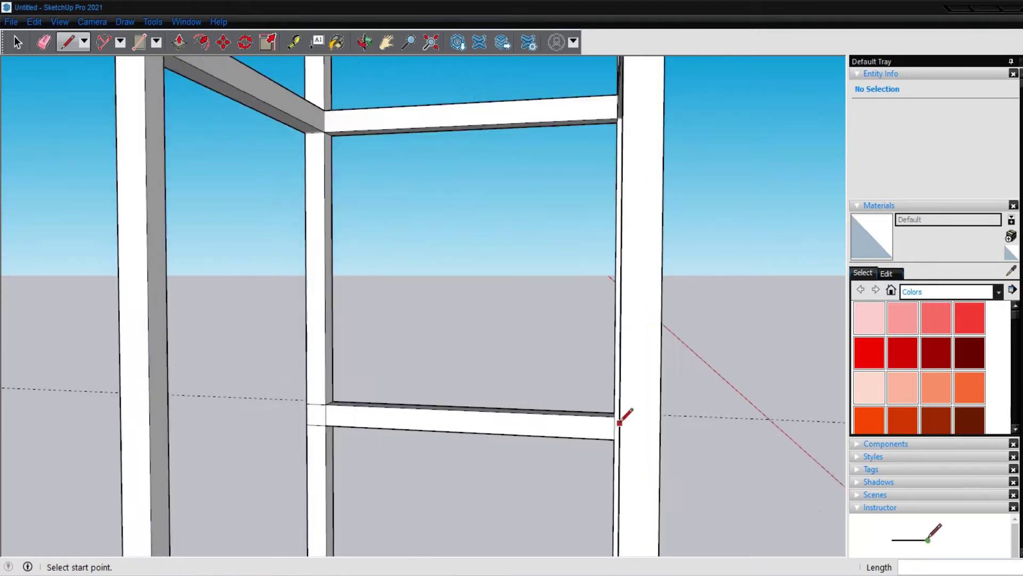
{"action": "scroll", "coordinate": [613, 414], "scroll_direction": "up", "scroll_amount": 2}
{"action": "mouse_move", "coordinate": [612, 414]}
{"action": "middle_mouse_down"}
{"action": "mouse_move", "coordinate": [571, 441]}
{"action": "mouse_move", "coordinate": [599, 439]}
{"action": "middle_mouse_up"}
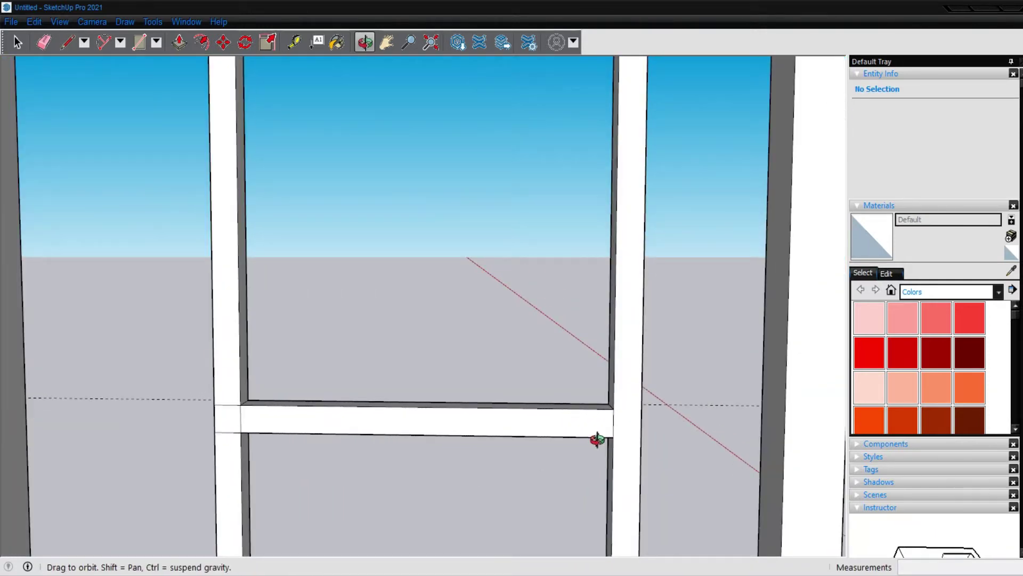
{"action": "left_click", "coordinate": [613, 408]}
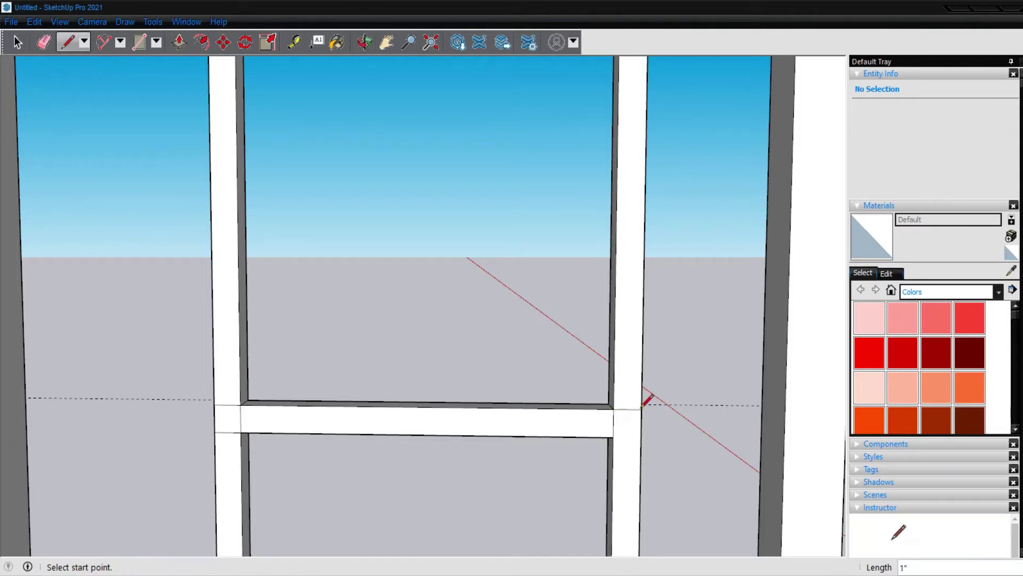
{"action": "left_click", "coordinate": [612, 437]}
{"action": "left_click", "coordinate": [641, 430]}
{"action": "scroll", "coordinate": [336, 320], "scroll_direction": "down", "scroll_amount": 2}
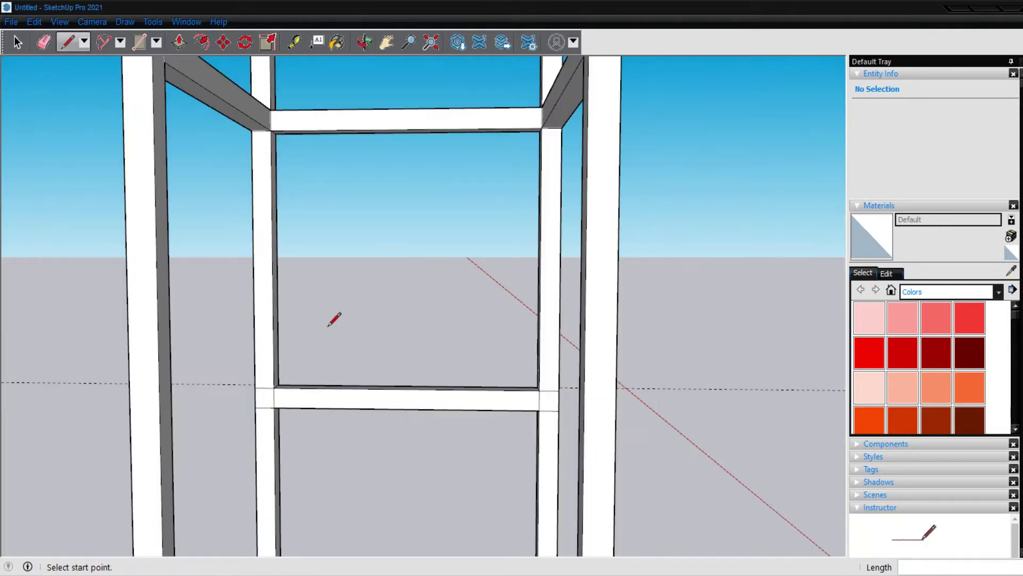
{"action": "scroll", "coordinate": [332, 318], "scroll_direction": "down", "scroll_amount": 3}
{"action": "scroll", "coordinate": [333, 318], "scroll_direction": "down", "scroll_amount": 1}
Step: Push/Pull those faces into two more side rails at the lower shelf level
{"action": "key", "text": "p"}
{"action": "left_click", "coordinate": [290, 377]}
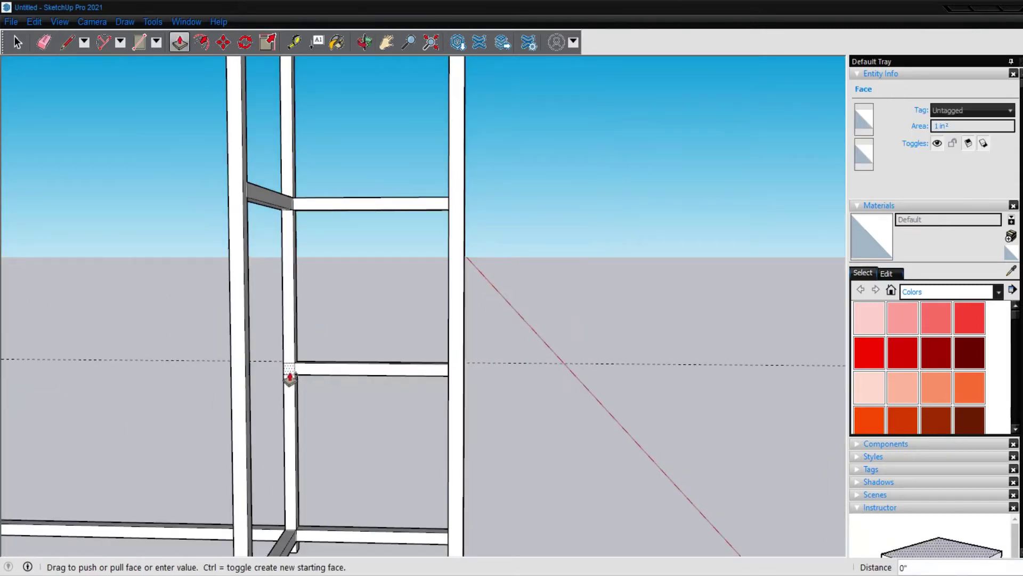
{"action": "left_click", "coordinate": [249, 344]}
{"action": "scroll", "coordinate": [432, 397], "scroll_direction": "up", "scroll_amount": 2}
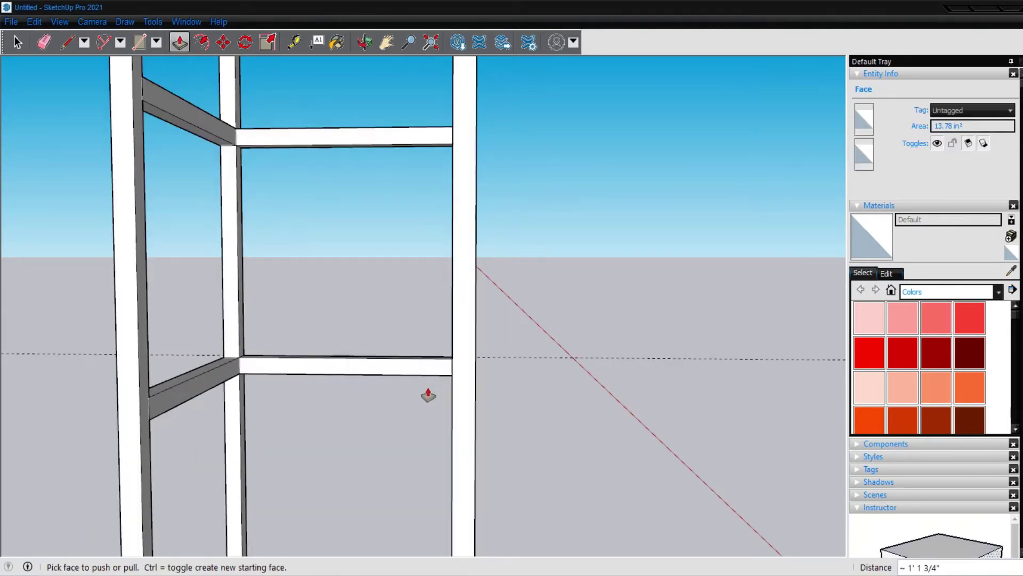
{"action": "middle_click_drag", "start_coordinate": [428, 395], "coordinate": [496, 398]}
{"action": "left_click", "coordinate": [446, 372]}
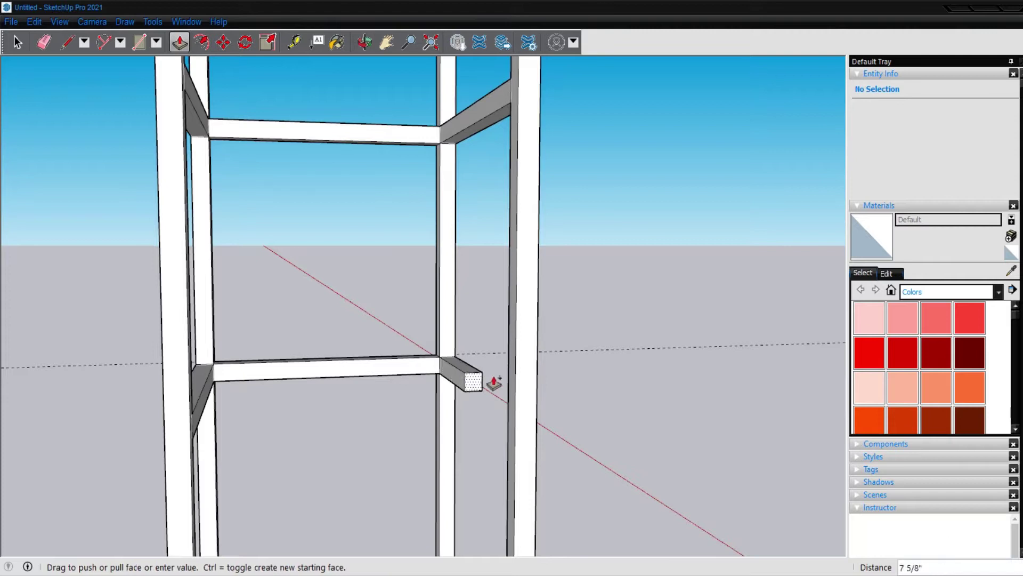
{"action": "left_click", "coordinate": [507, 317]}
{"action": "scroll", "coordinate": [293, 320], "scroll_direction": "down", "scroll_amount": 6}
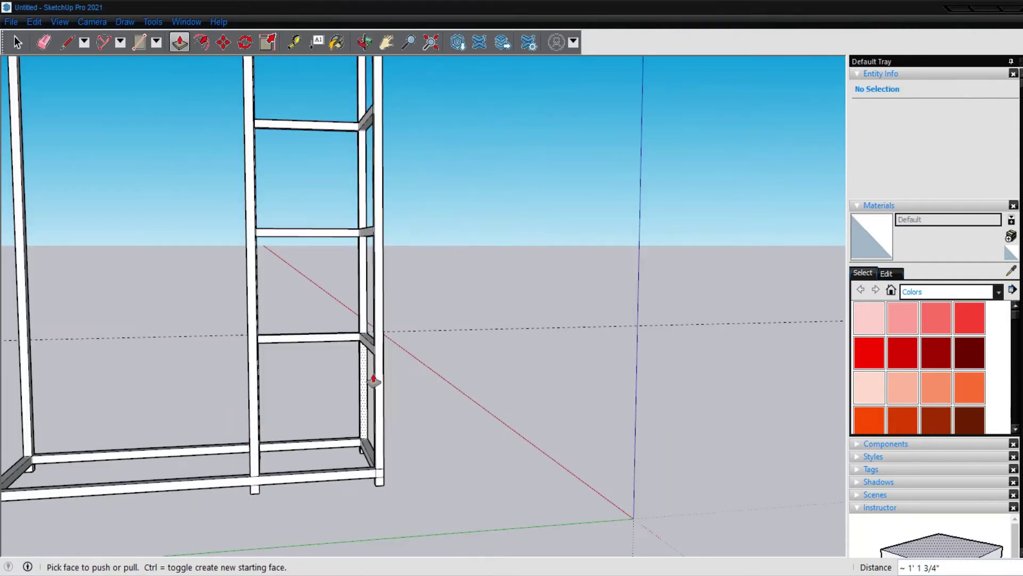
{"action": "mouse_move", "coordinate": [387, 386]}
{"action": "middle_mouse_down"}
{"action": "mouse_move", "coordinate": [516, 382]}
{"action": "mouse_move", "coordinate": [617, 406]}
{"action": "mouse_move", "coordinate": [633, 473]}
{"action": "mouse_move", "coordinate": [529, 313]}
{"action": "middle_mouse_up"}
Step: On the tower's other side, outline end faces at the top, middle and lower crossbar corners
{"action": "key", "text": "l"}
{"action": "middle_click_drag", "start_coordinate": [468, 267], "coordinate": [437, 126]}
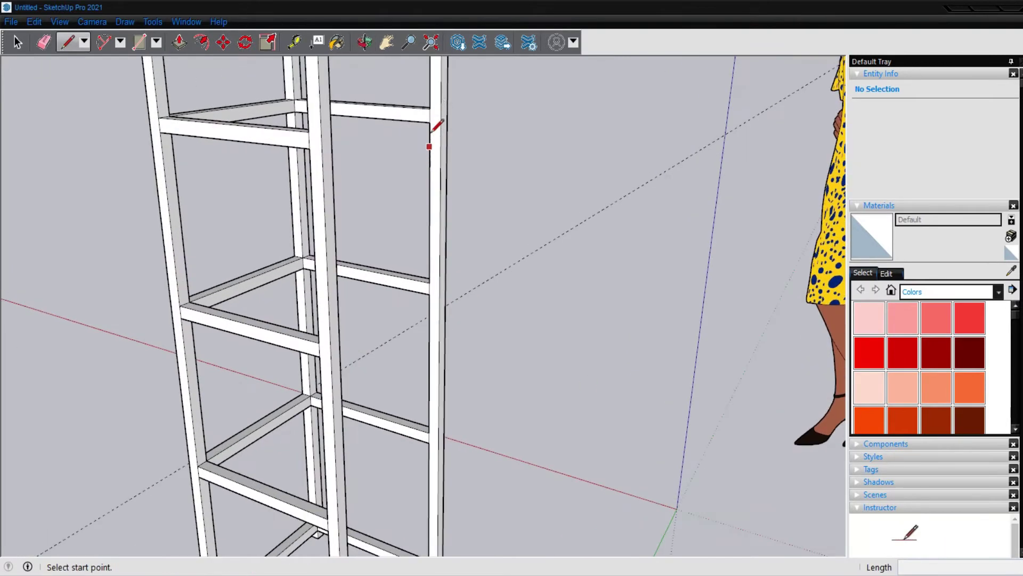
{"action": "left_click", "coordinate": [430, 109]}
{"action": "left_click", "coordinate": [445, 118]}
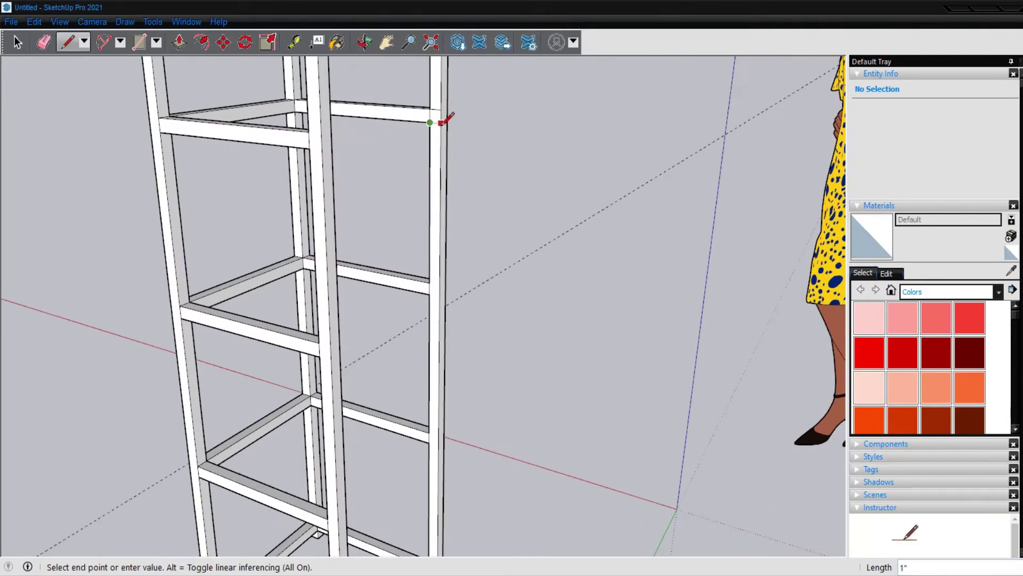
{"action": "left_click", "coordinate": [429, 282]}
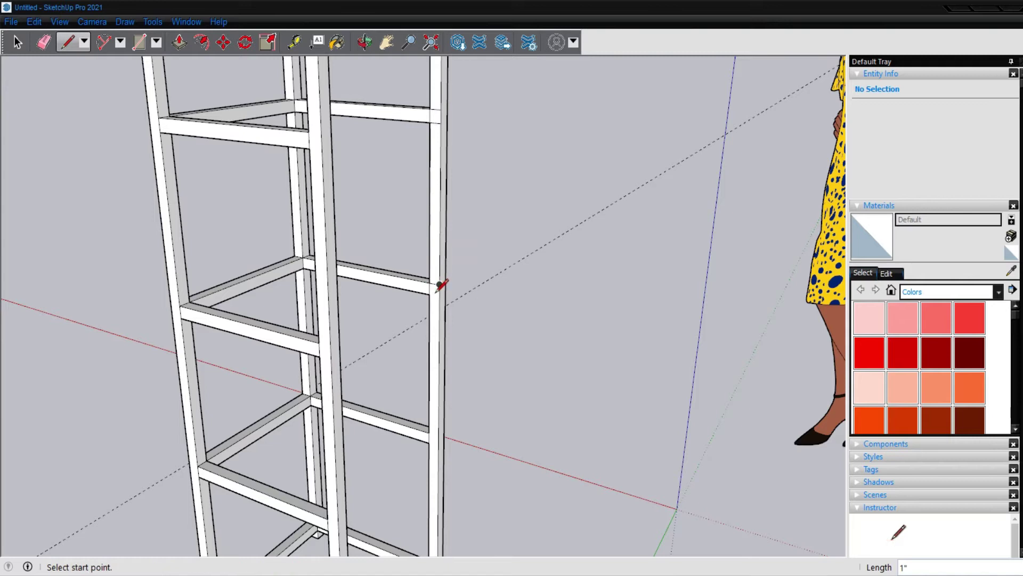
{"action": "left_click", "coordinate": [434, 294]}
{"action": "left_click", "coordinate": [429, 432]}
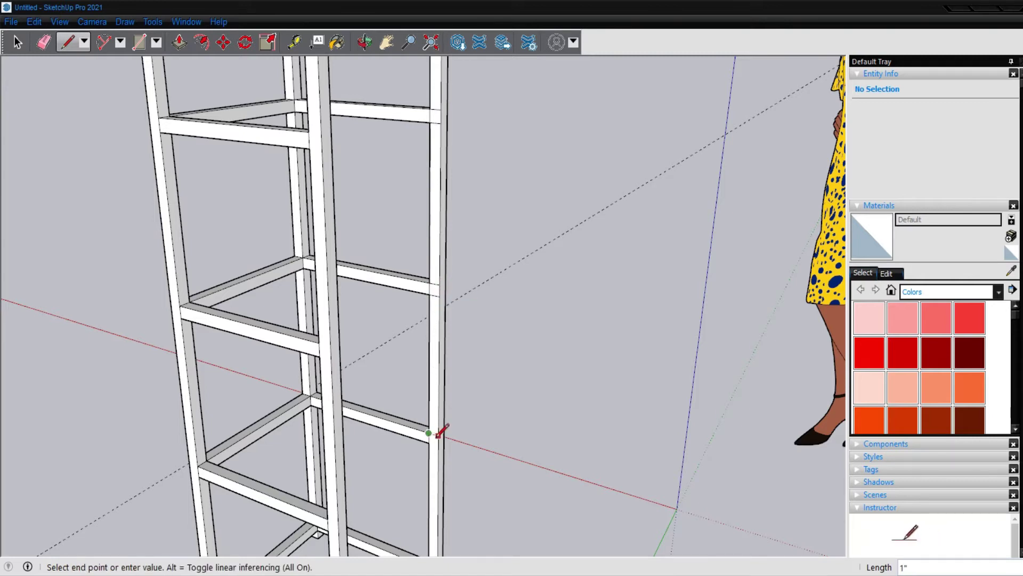
{"action": "left_click", "coordinate": [432, 440]}
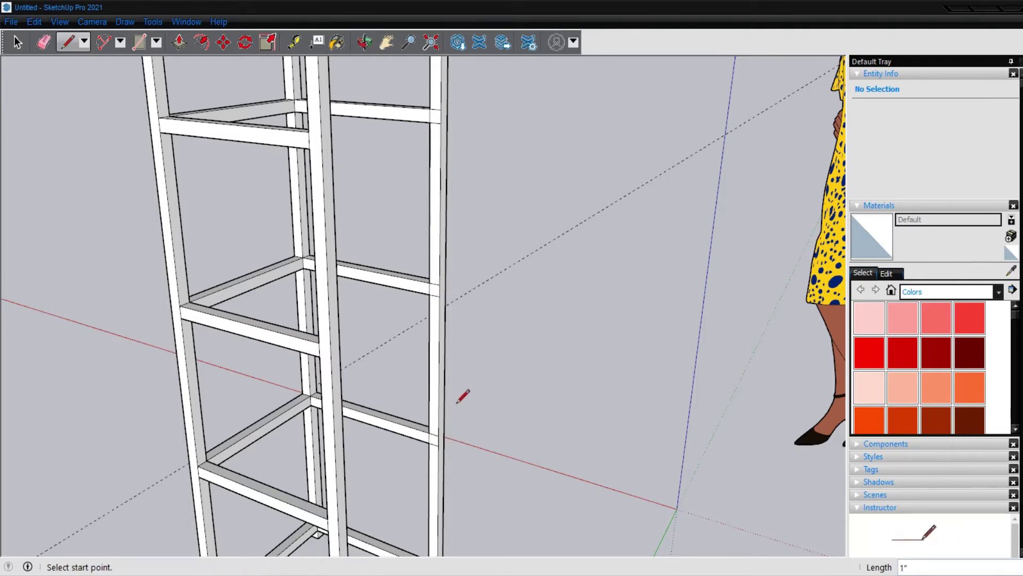
Step: Push/Pull the three end faces into side rails and orbit to a low front view
{"action": "key", "text": "p"}
{"action": "left_click_drag", "start_coordinate": [442, 119], "coordinate": [327, 131]}
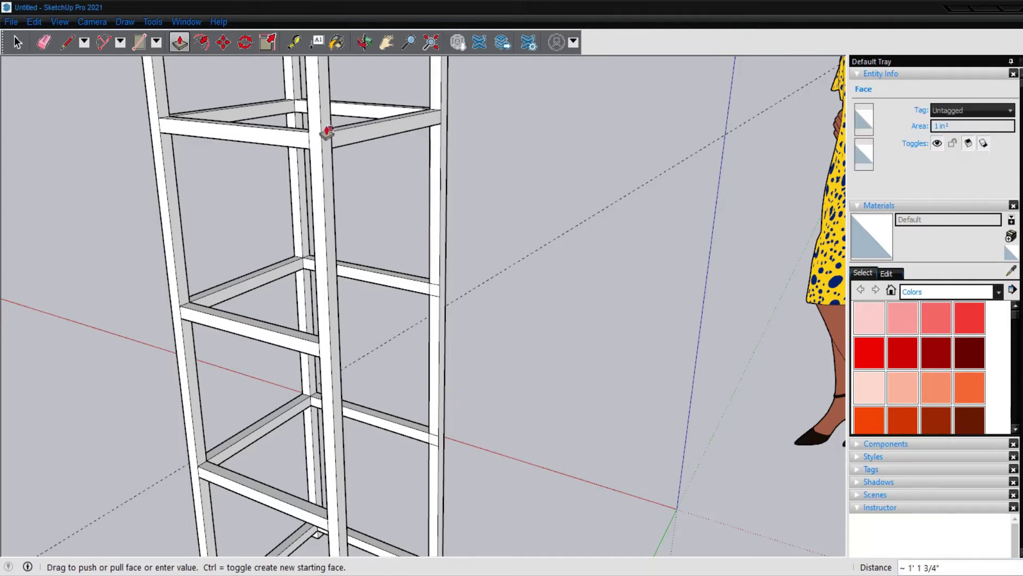
{"action": "left_click_drag", "start_coordinate": [433, 293], "coordinate": [336, 253]}
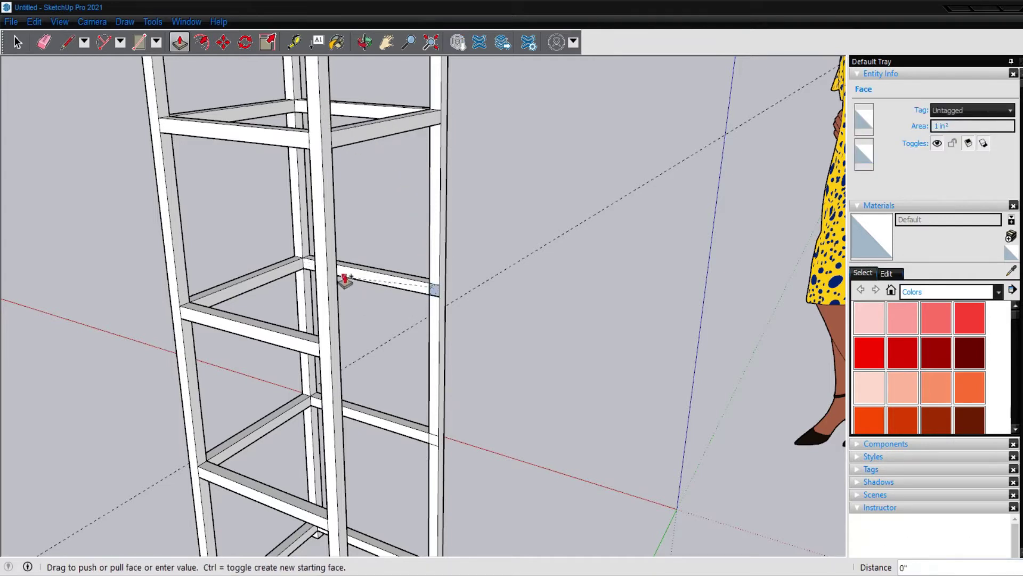
{"action": "left_click", "coordinate": [432, 443]}
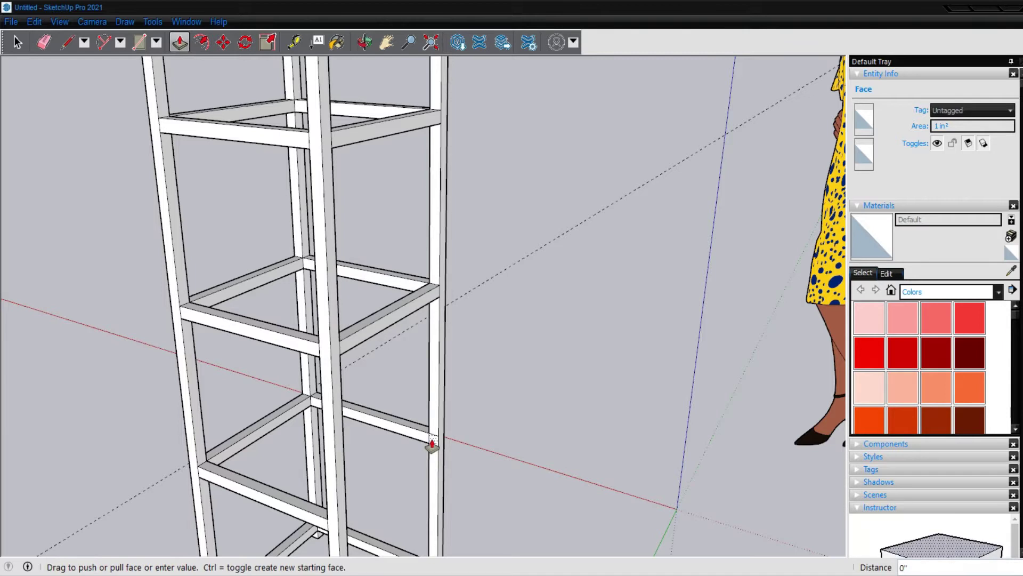
{"action": "left_click", "coordinate": [340, 372]}
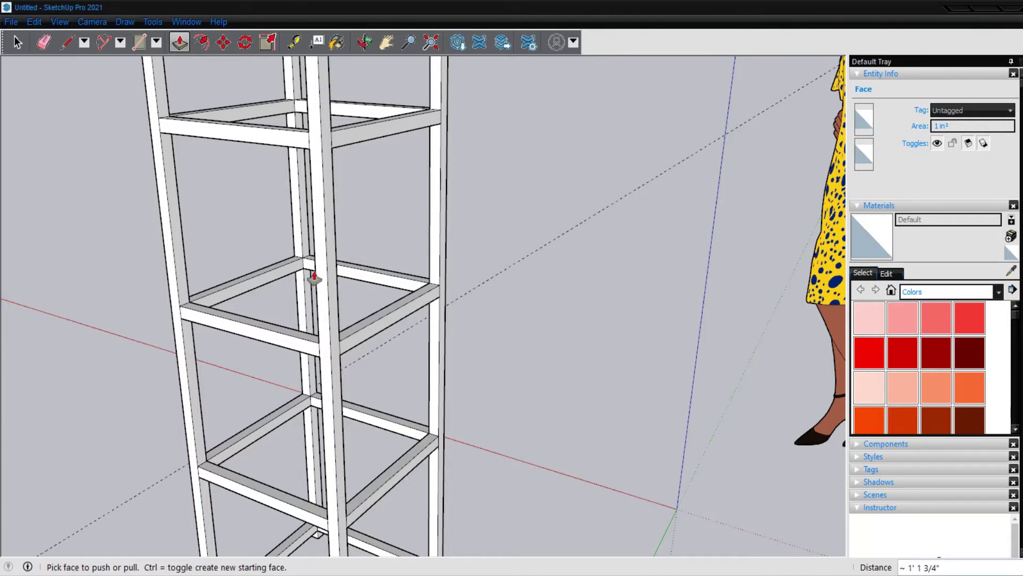
{"action": "scroll", "coordinate": [311, 267], "scroll_direction": "down", "scroll_amount": 5}
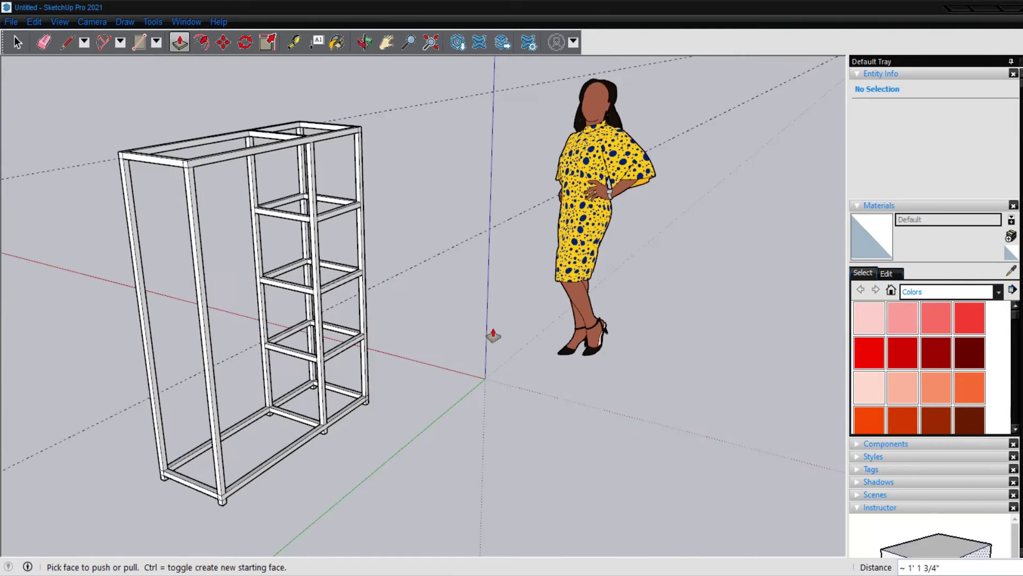
{"action": "mouse_move", "coordinate": [491, 336]}
{"action": "middle_mouse_down"}
{"action": "mouse_move", "coordinate": [212, 309]}
{"action": "mouse_move", "coordinate": [325, 222]}
{"action": "mouse_move", "coordinate": [454, 210]}
{"action": "mouse_move", "coordinate": [515, 213]}
{"action": "mouse_move", "coordinate": [651, 274]}
{"action": "mouse_move", "coordinate": [657, 324]}
{"action": "mouse_move", "coordinate": [501, 341]}
{"action": "mouse_move", "coordinate": [210, 317]}
{"action": "mouse_move", "coordinate": [187, 283]}
{"action": "middle_mouse_up"}
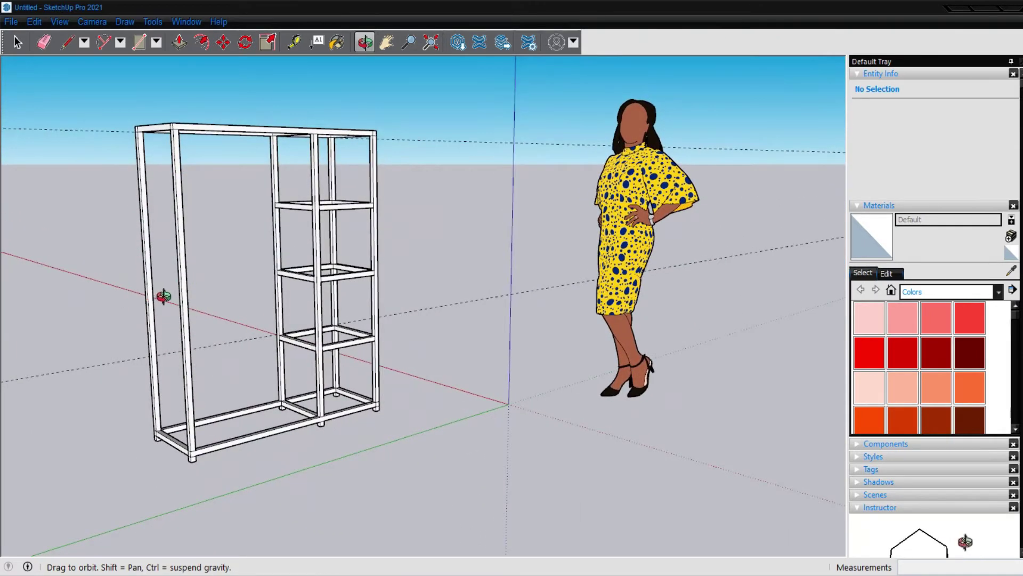
Step: Place a guide 70 above the bottom frame edge with the Tape Measure
{"action": "scroll", "coordinate": [155, 296], "scroll_direction": "up", "scroll_amount": 3}
{"action": "scroll", "coordinate": [155, 295], "scroll_direction": "up", "scroll_amount": 3}
{"action": "scroll", "coordinate": [127, 305], "scroll_direction": "up", "scroll_amount": 3}
{"action": "mouse_move", "coordinate": [128, 305]}
{"action": "left_mouse_down"}
{"action": "mouse_move", "coordinate": [75, 315]}
{"action": "mouse_move", "coordinate": [251, 258]}
{"action": "mouse_move", "coordinate": [278, 272]}
{"action": "mouse_move", "coordinate": [247, 290]}
{"action": "left_mouse_up"}
{"action": "scroll", "coordinate": [246, 290], "scroll_direction": "down", "scroll_amount": 2}
{"action": "key", "text": "t"}
{"action": "left_click", "coordinate": [232, 457]}
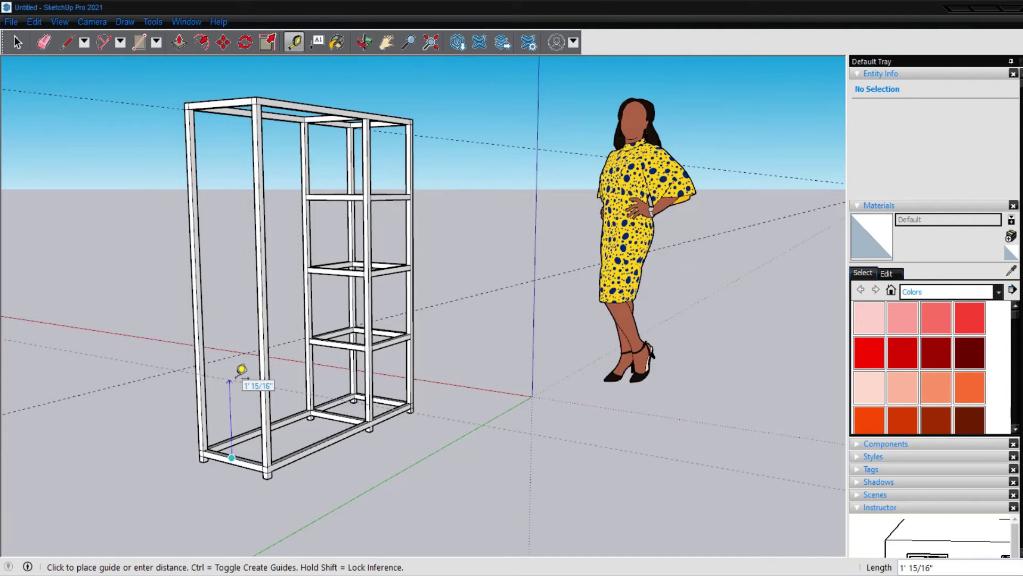
{"action": "type", "text": "70cm"}
{"action": "key", "text": "Return"}
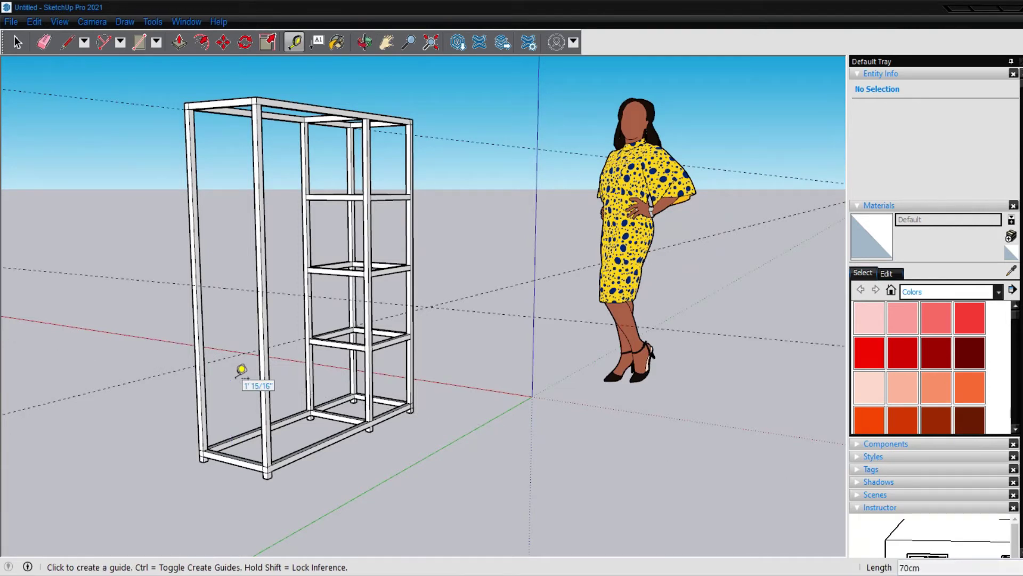
Step: Add a parallel guide 0.5 inch from the previous one on the outer post, cancelling a further guide
{"action": "scroll", "coordinate": [196, 195], "scroll_direction": "up", "scroll_amount": 3}
{"action": "scroll", "coordinate": [219, 228], "scroll_direction": "down", "scroll_amount": 1}
{"action": "scroll", "coordinate": [219, 228], "scroll_direction": "down", "scroll_amount": 1}
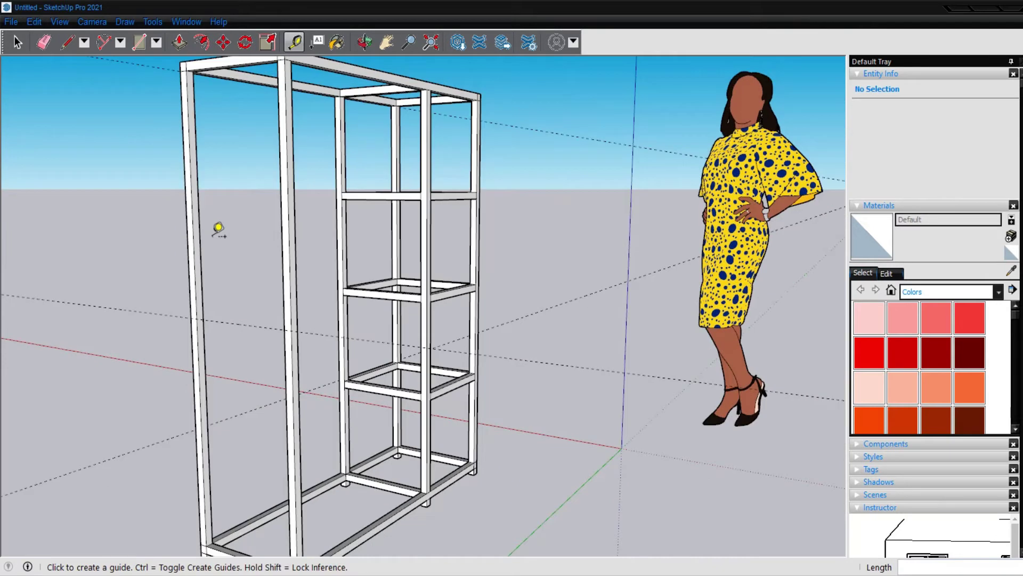
{"action": "scroll", "coordinate": [218, 228], "scroll_direction": "down", "scroll_amount": 1}
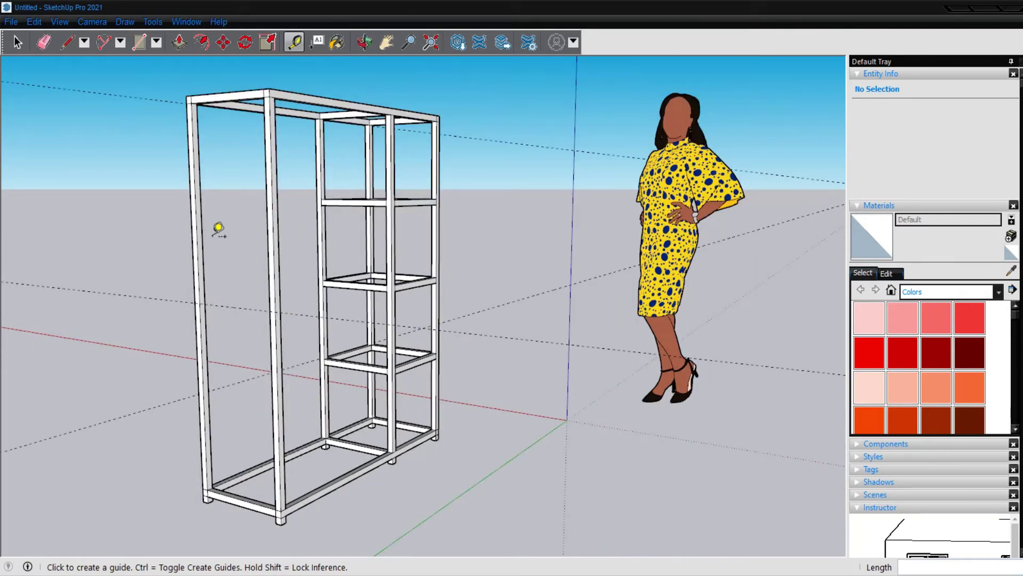
{"action": "scroll", "coordinate": [218, 228], "scroll_direction": "up", "scroll_amount": 2}
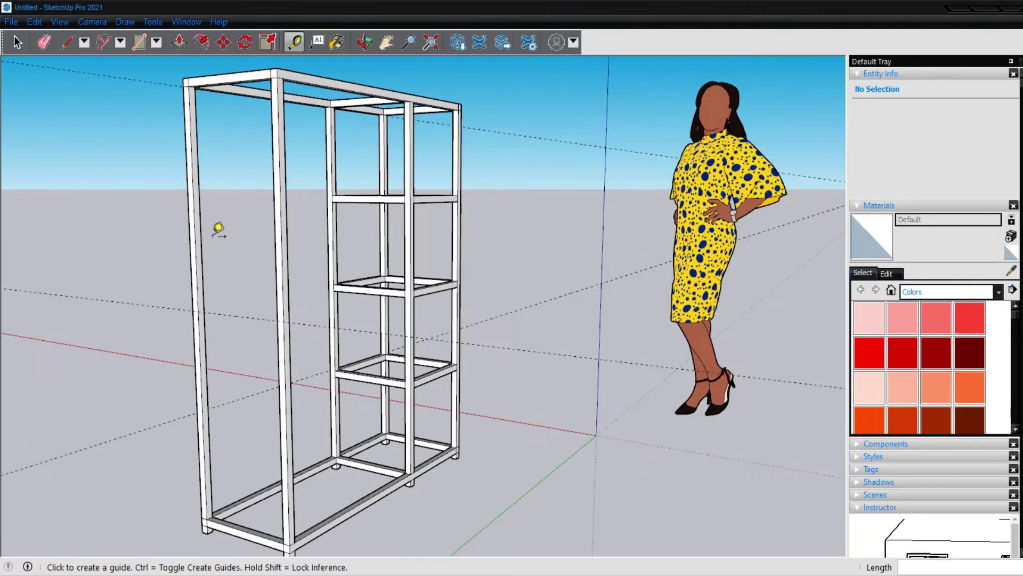
{"action": "left_click", "coordinate": [248, 317]}
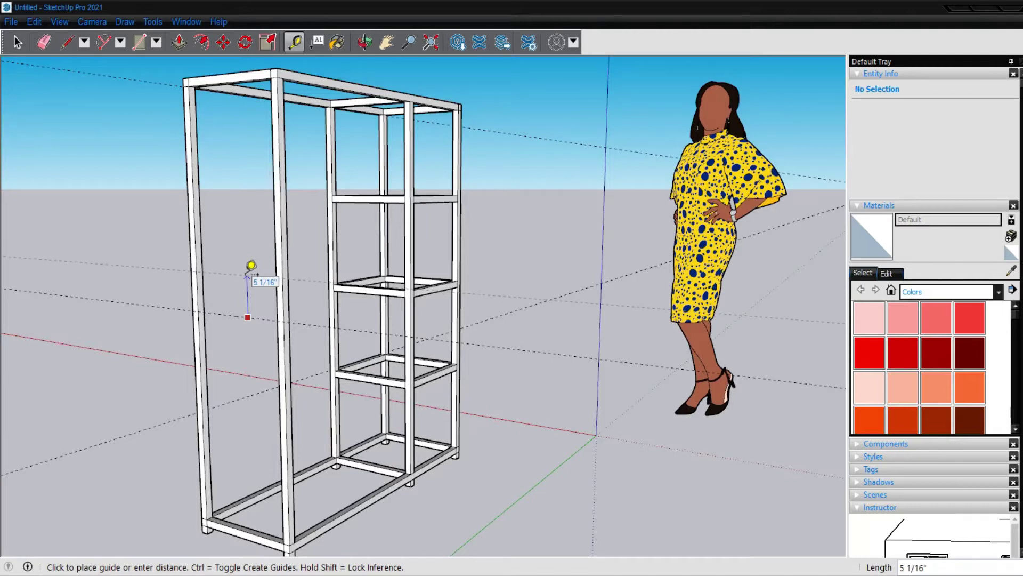
{"action": "type", "text": ".5"}
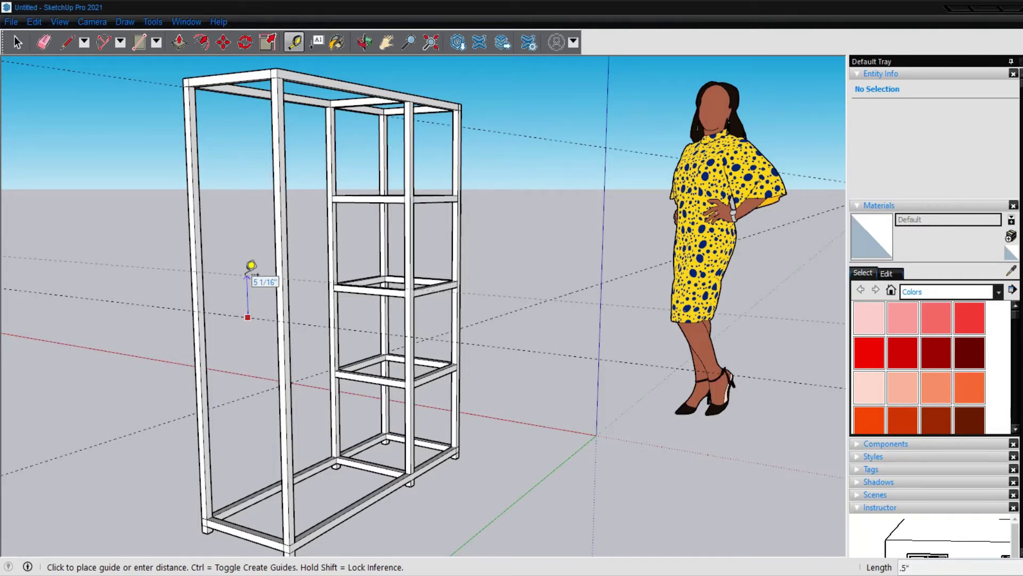
{"action": "key", "text": "Return"}
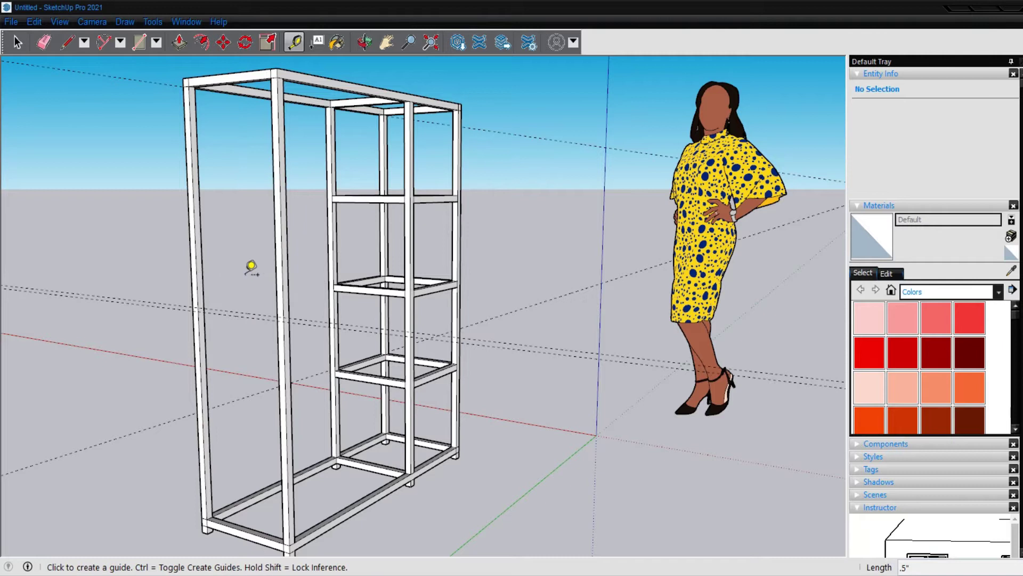
{"action": "left_click", "coordinate": [241, 316]}
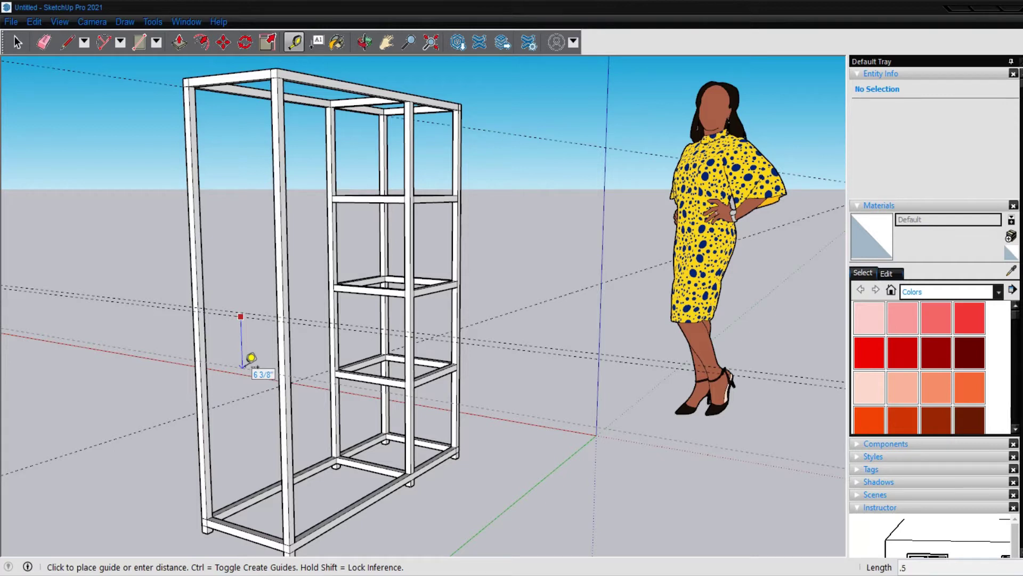
{"action": "key", "text": "Escape"}
{"action": "scroll", "coordinate": [237, 346], "scroll_direction": "up", "scroll_amount": 3}
Step: Draw two lines across the outer post at the mid-height guides to outline a square face
{"action": "scroll", "coordinate": [224, 325], "scroll_direction": "up", "scroll_amount": 3}
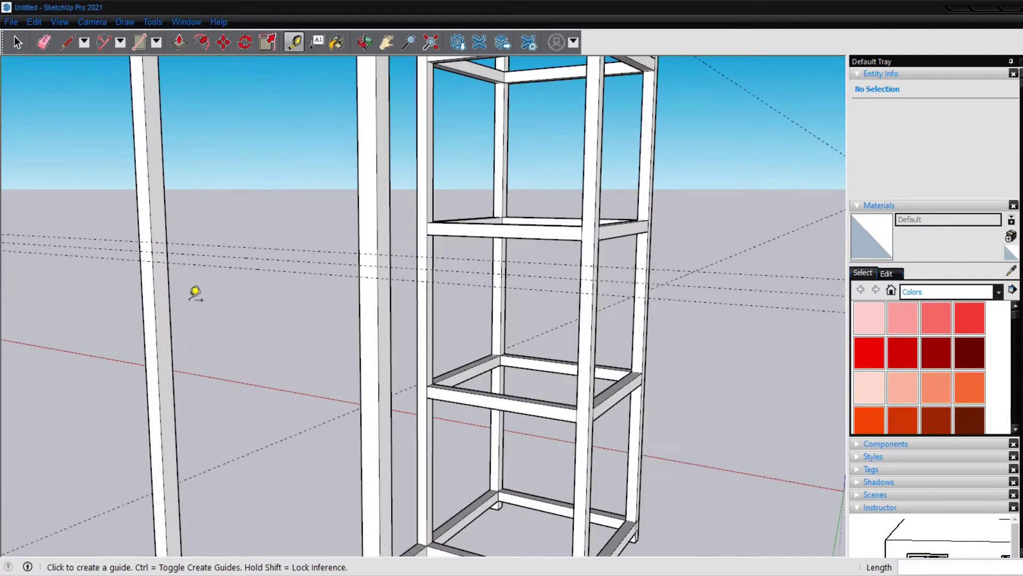
{"action": "scroll", "coordinate": [177, 258], "scroll_direction": "up", "scroll_amount": 3}
{"action": "key", "text": "l"}
{"action": "left_click", "coordinate": [141, 229]}
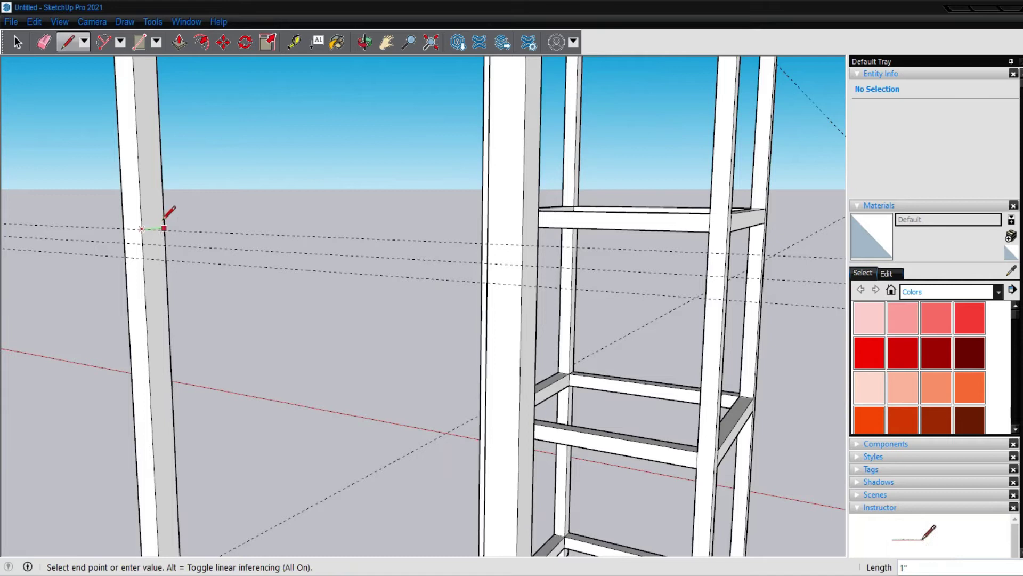
{"action": "left_click", "coordinate": [164, 228]}
{"action": "left_click", "coordinate": [142, 258]}
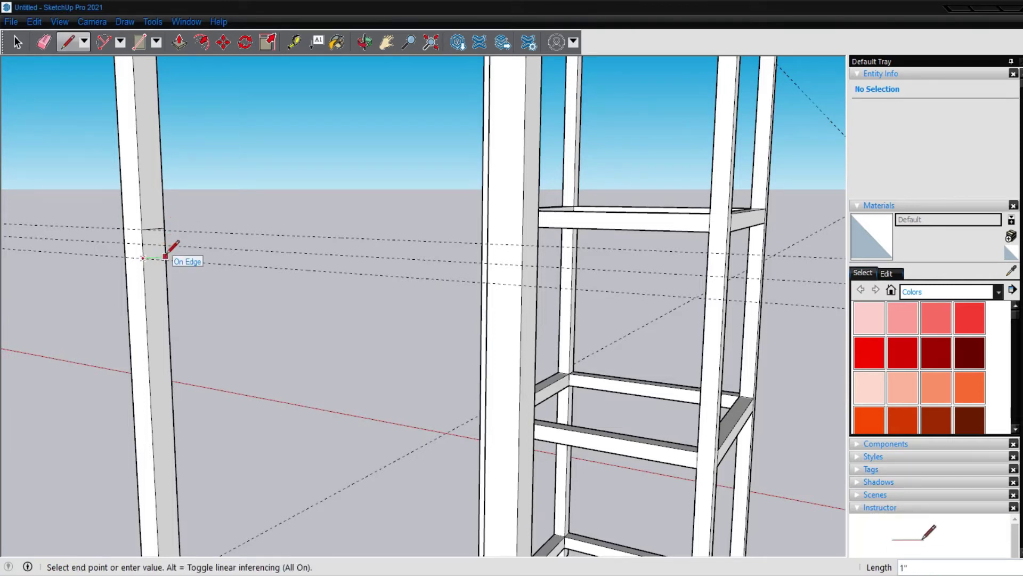
{"action": "scroll", "coordinate": [331, 237], "scroll_direction": "down", "scroll_amount": 2}
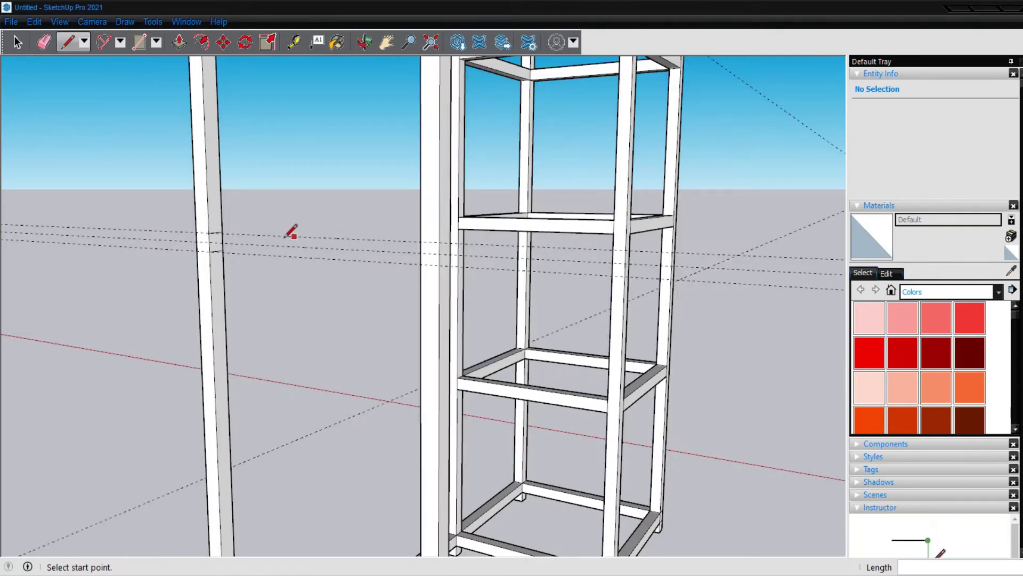
{"action": "key", "text": "e"}
Step: Push/Pull the square face across the open bay into a crossbar reaching the tower post
{"action": "key", "text": "p"}
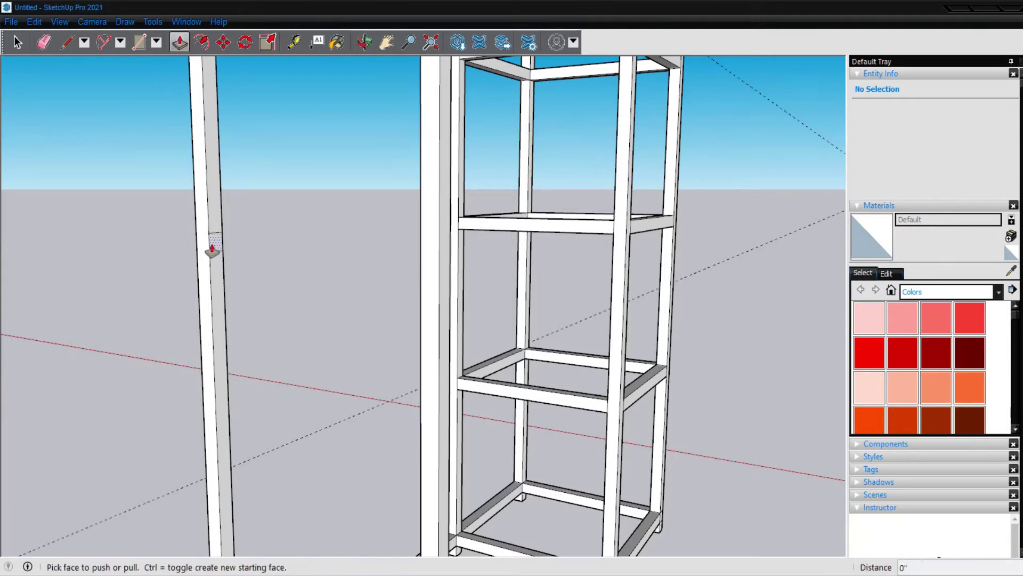
{"action": "left_click", "coordinate": [213, 247]}
{"action": "left_click", "coordinate": [422, 209]}
{"action": "scroll", "coordinate": [504, 361], "scroll_direction": "down", "scroll_amount": 3}
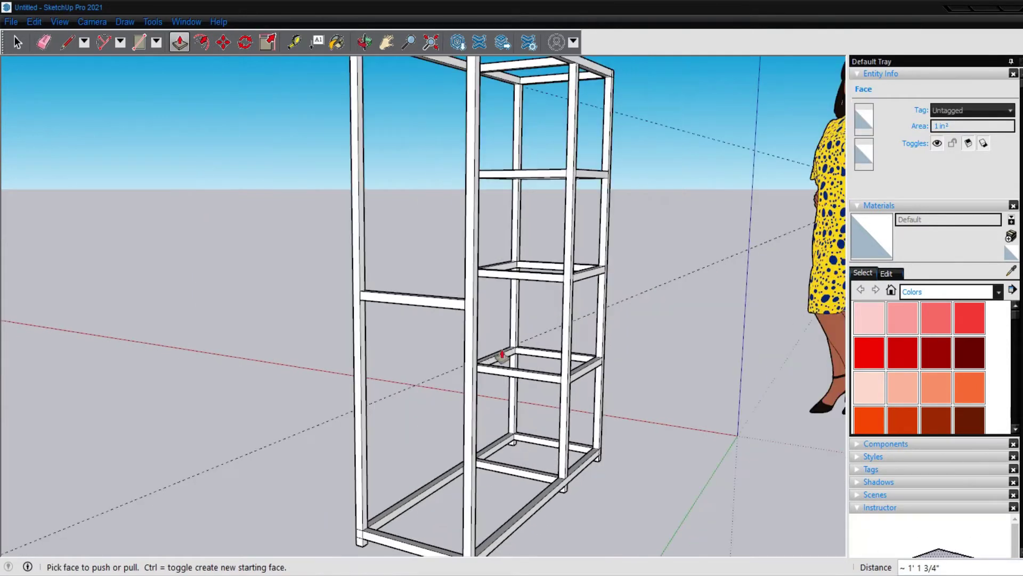
{"action": "scroll", "coordinate": [503, 360], "scroll_direction": "down", "scroll_amount": 2}
{"action": "mouse_move", "coordinate": [476, 376]}
{"action": "middle_mouse_down"}
{"action": "mouse_move", "coordinate": [732, 347]}
{"action": "mouse_move", "coordinate": [493, 297]}
{"action": "mouse_move", "coordinate": [377, 327]}
{"action": "mouse_move", "coordinate": [414, 321]}
{"action": "mouse_move", "coordinate": [400, 272]}
{"action": "middle_mouse_up"}
Step: Outline a square face with 1-inch lines on the tower post's back side
{"action": "scroll", "coordinate": [400, 272], "scroll_direction": "up", "scroll_amount": 3}
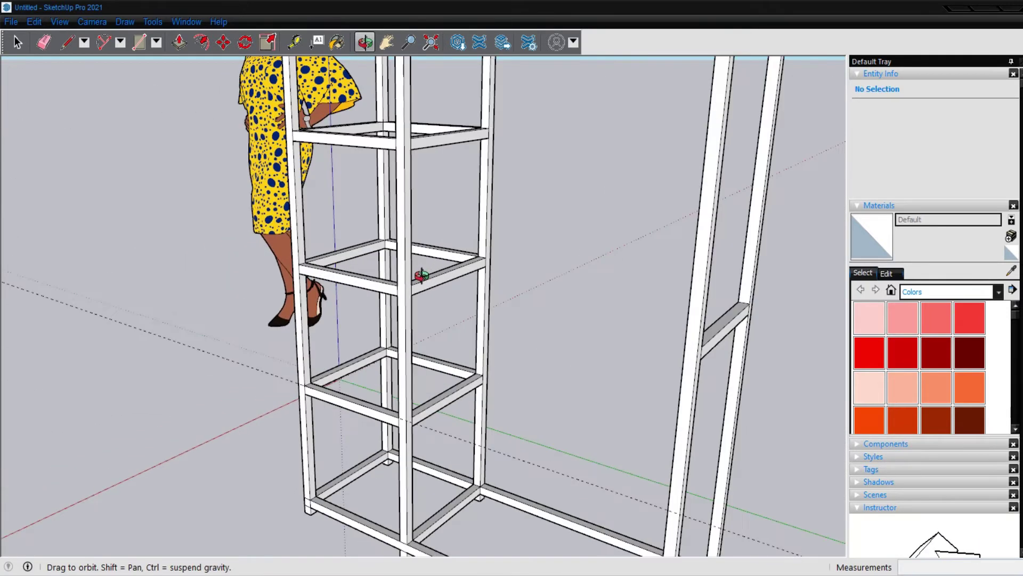
{"action": "scroll", "coordinate": [418, 272], "scroll_direction": "up", "scroll_amount": 3}
{"action": "key", "text": "l"}
{"action": "left_click", "coordinate": [377, 292]}
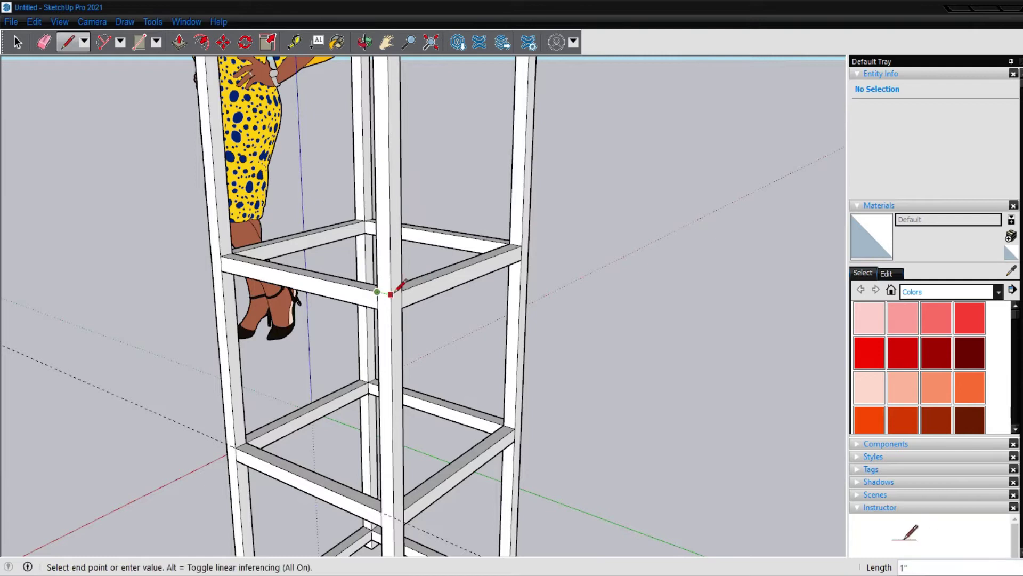
{"action": "left_click", "coordinate": [377, 309]}
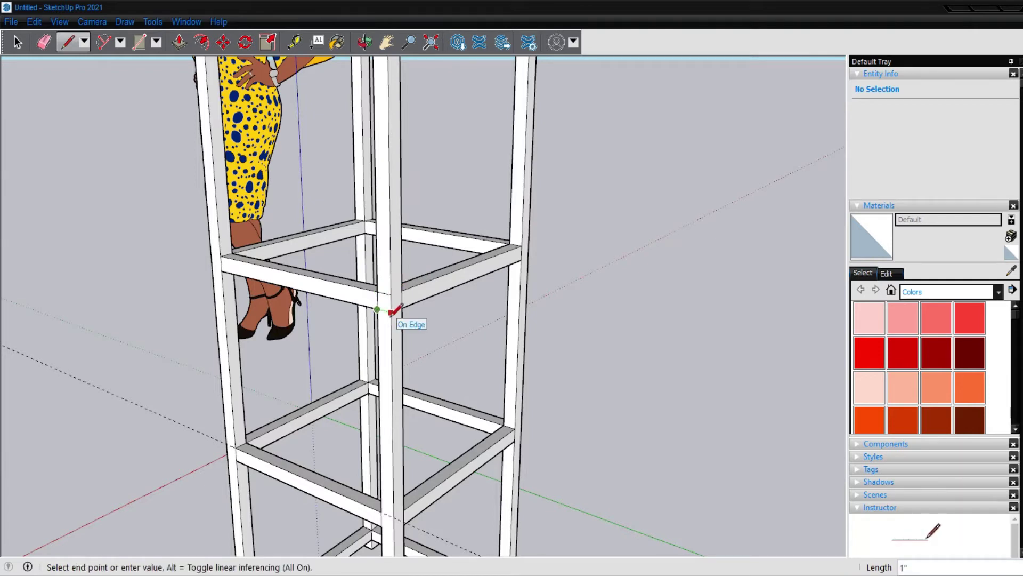
{"action": "left_click", "coordinate": [391, 313]}
{"action": "left_click", "coordinate": [401, 307]}
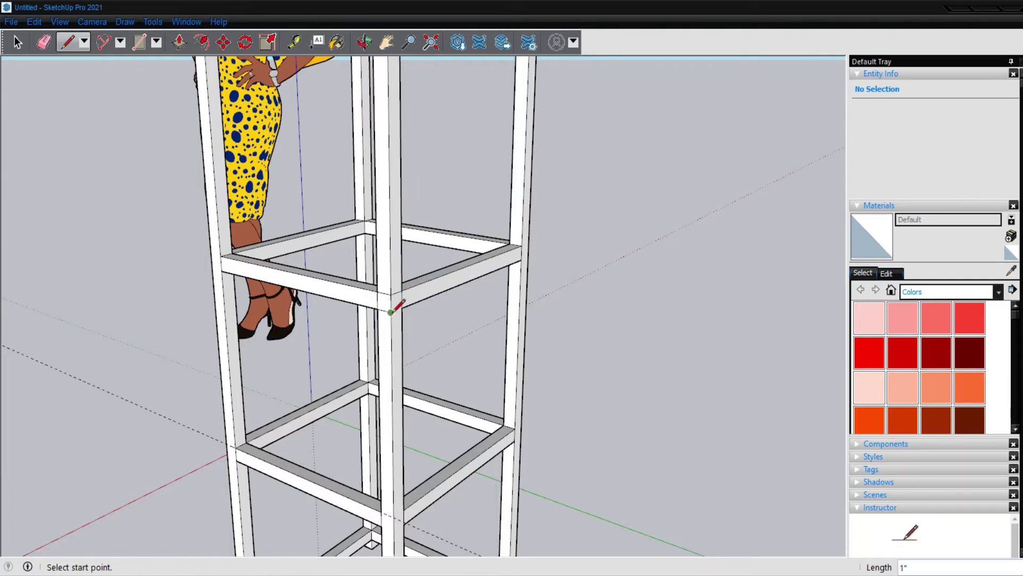
{"action": "key", "text": "e"}
{"action": "scroll", "coordinate": [391, 307], "scroll_direction": "down", "scroll_amount": 2}
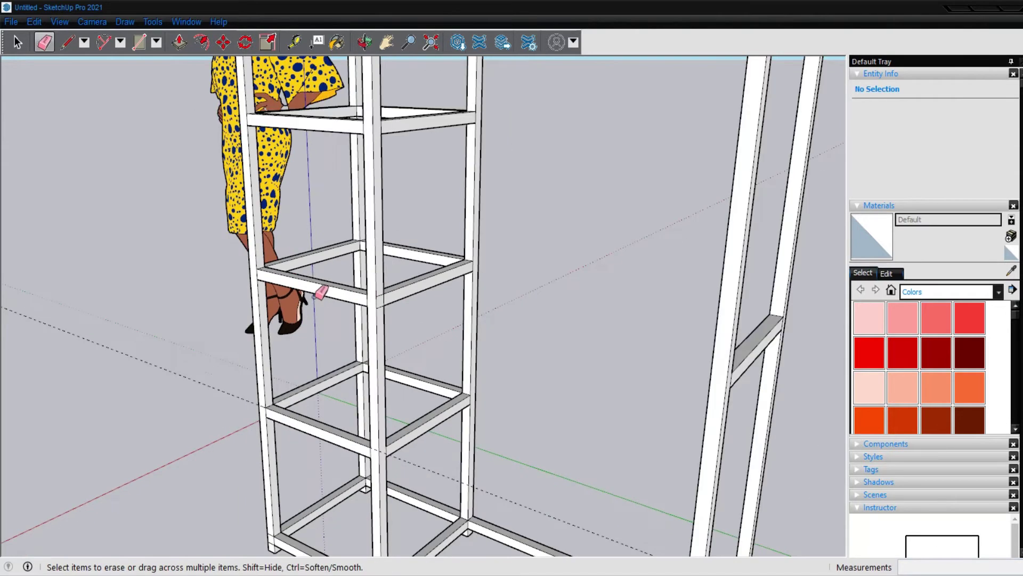
{"action": "scroll", "coordinate": [327, 292], "scroll_direction": "down", "scroll_amount": 1}
Step: Push/Pull the square out to the far post, forming the second mid-height crossbar
{"action": "key", "text": "p"}
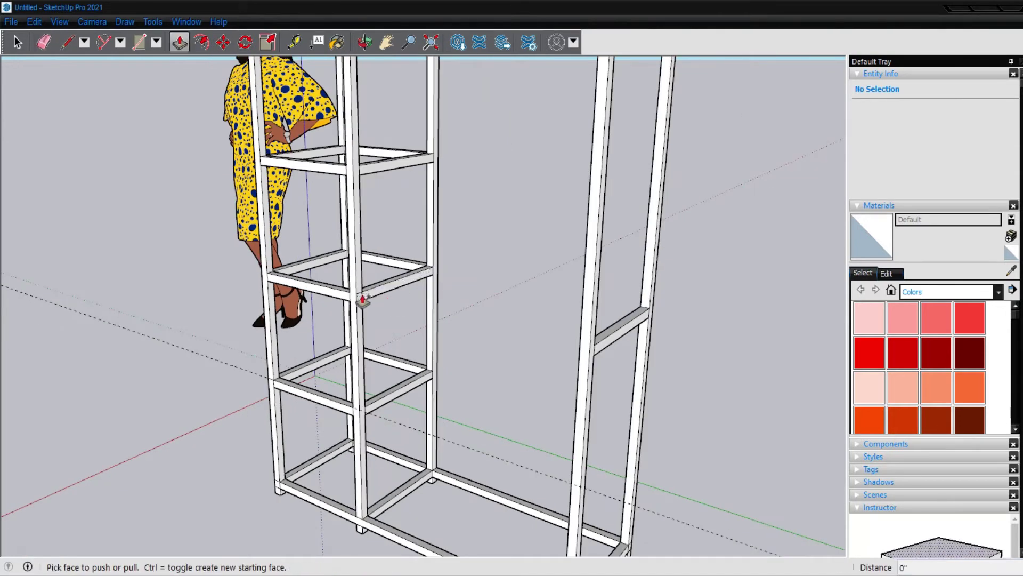
{"action": "left_click_drag", "start_coordinate": [363, 300], "coordinate": [572, 353]}
{"action": "left_click", "coordinate": [585, 320]}
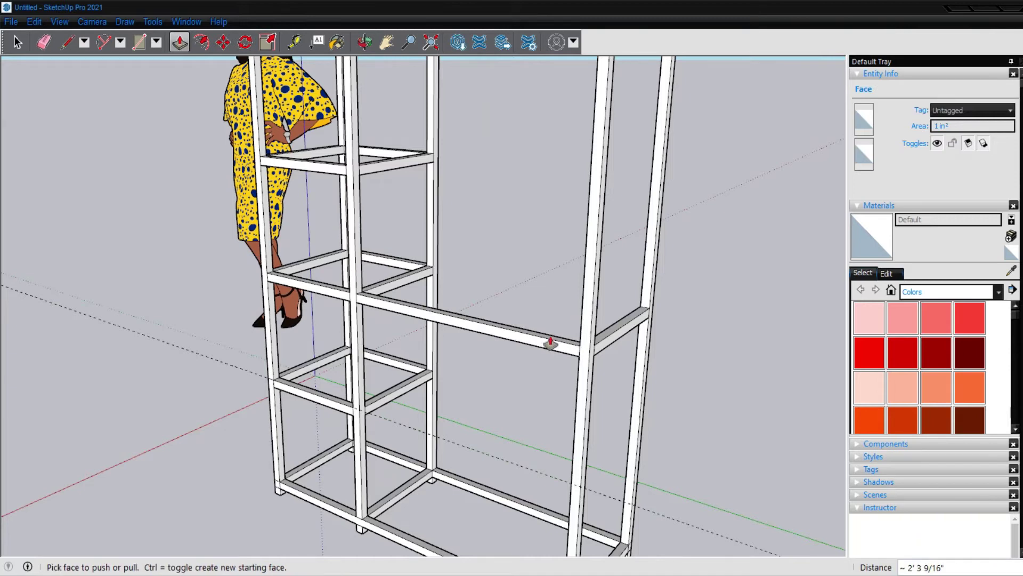
{"action": "scroll", "coordinate": [549, 343], "scroll_direction": "down", "scroll_amount": 3}
{"action": "scroll", "coordinate": [624, 359], "scroll_direction": "down", "scroll_amount": 2}
{"action": "mouse_move", "coordinate": [662, 392]}
{"action": "middle_mouse_down"}
{"action": "mouse_move", "coordinate": [411, 389]}
{"action": "mouse_move", "coordinate": [235, 370]}
{"action": "mouse_move", "coordinate": [497, 431]}
{"action": "mouse_move", "coordinate": [358, 415]}
{"action": "middle_mouse_up"}
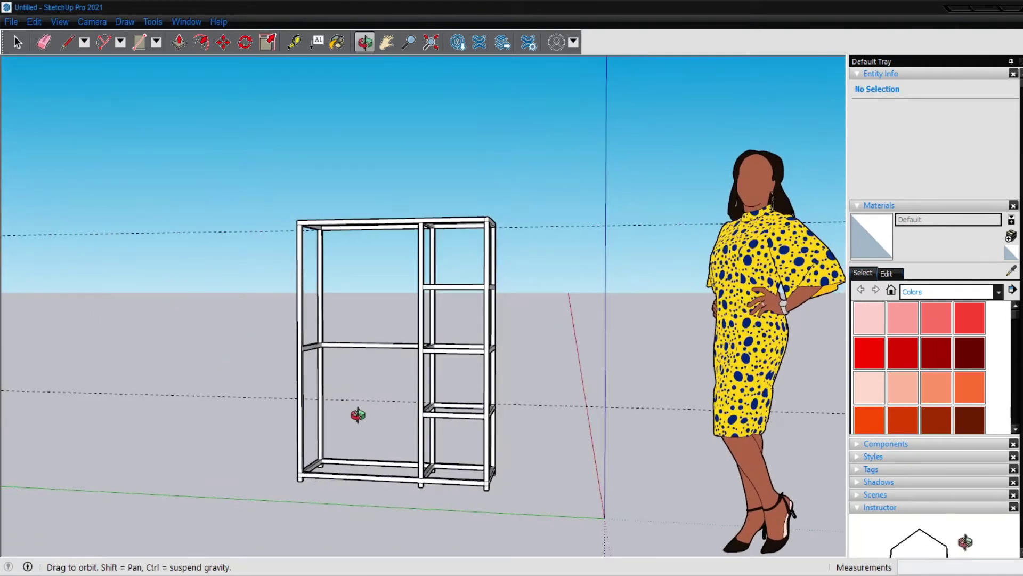
{"action": "mouse_move", "coordinate": [459, 420]}
{"action": "middle_mouse_down"}
{"action": "mouse_move", "coordinate": [478, 404]}
{"action": "mouse_move", "coordinate": [669, 427]}
{"action": "middle_mouse_up"}
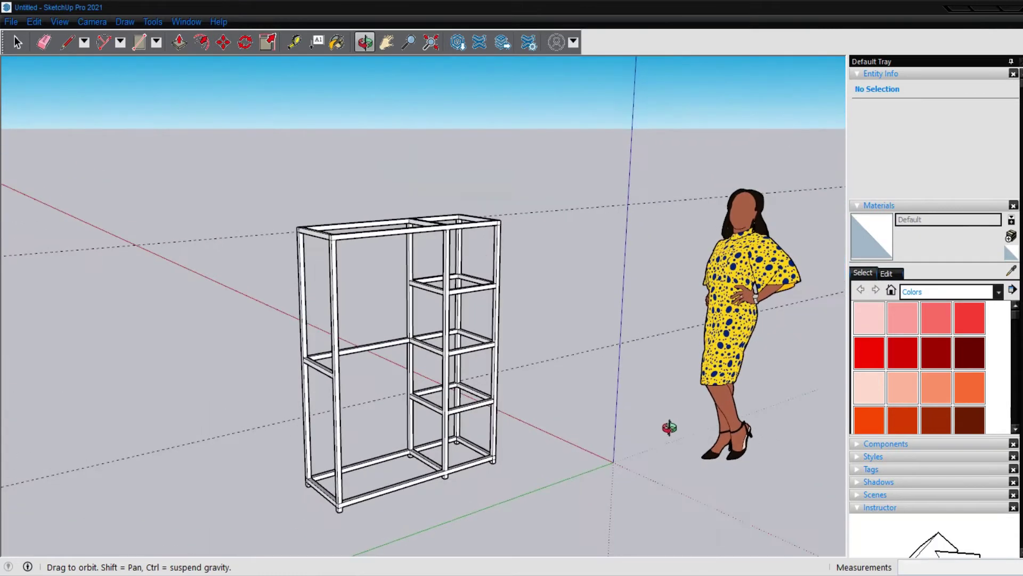
{"action": "mouse_move", "coordinate": [526, 357]}
{"action": "middle_mouse_down"}
{"action": "mouse_move", "coordinate": [511, 347]}
{"action": "mouse_move", "coordinate": [494, 459]}
{"action": "mouse_move", "coordinate": [430, 361]}
{"action": "mouse_move", "coordinate": [323, 335]}
{"action": "mouse_move", "coordinate": [400, 343]}
{"action": "mouse_move", "coordinate": [498, 327]}
{"action": "mouse_move", "coordinate": [685, 359]}
{"action": "mouse_move", "coordinate": [566, 383]}
{"action": "mouse_move", "coordinate": [875, 393]}
{"action": "mouse_move", "coordinate": [708, 372]}
{"action": "mouse_move", "coordinate": [783, 368]}
{"action": "mouse_move", "coordinate": [227, 400]}
{"action": "mouse_move", "coordinate": [85, 372]}
{"action": "middle_mouse_up"}
{"action": "key", "text": "e"}
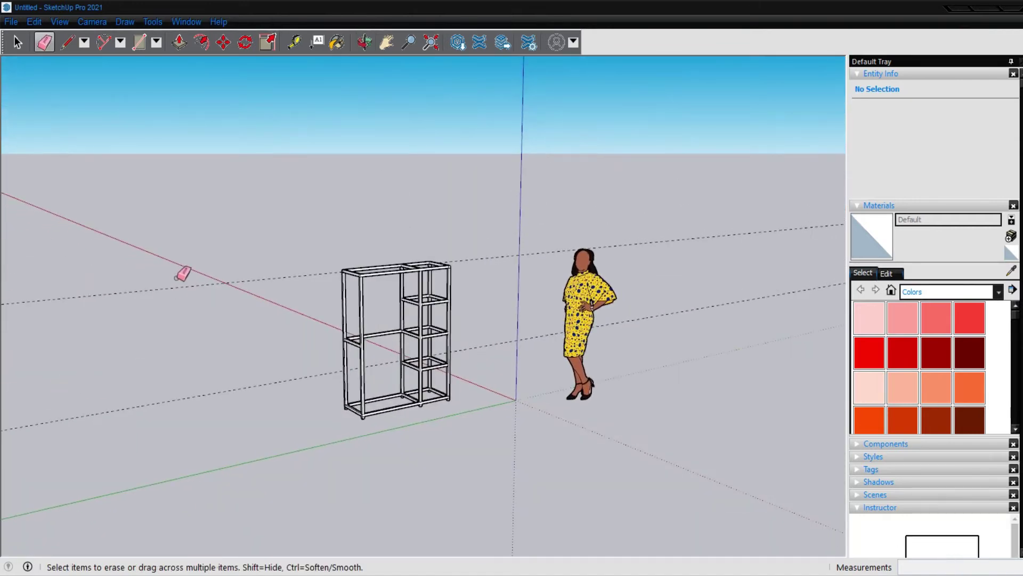
{"action": "mouse_move", "coordinate": [187, 371]}
{"action": "middle_mouse_down"}
{"action": "mouse_move", "coordinate": [647, 430]}
{"action": "mouse_move", "coordinate": [663, 393]}
{"action": "mouse_move", "coordinate": [613, 345]}
{"action": "middle_mouse_up"}
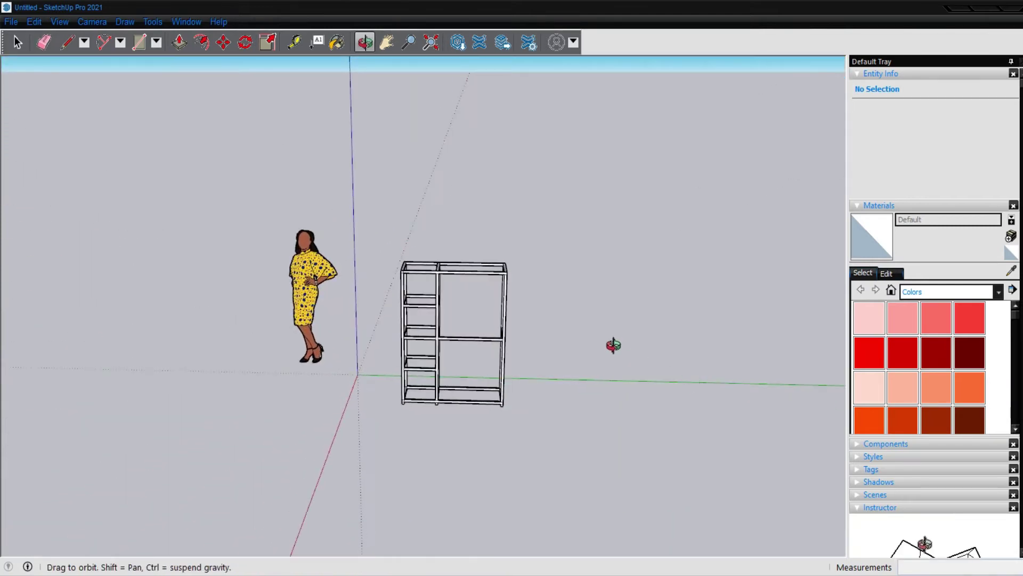
{"action": "scroll", "coordinate": [613, 346], "scroll_direction": "up", "scroll_amount": 3}
{"action": "left_click_drag", "start_coordinate": [423, 317], "coordinate": [496, 327]}
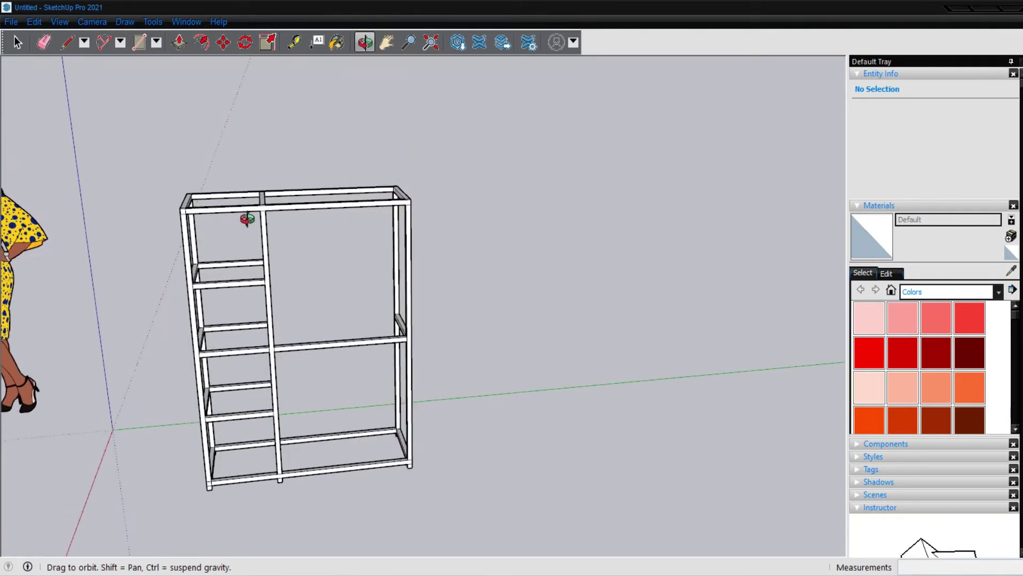
{"action": "scroll", "coordinate": [224, 209], "scroll_direction": "up", "scroll_amount": 5}
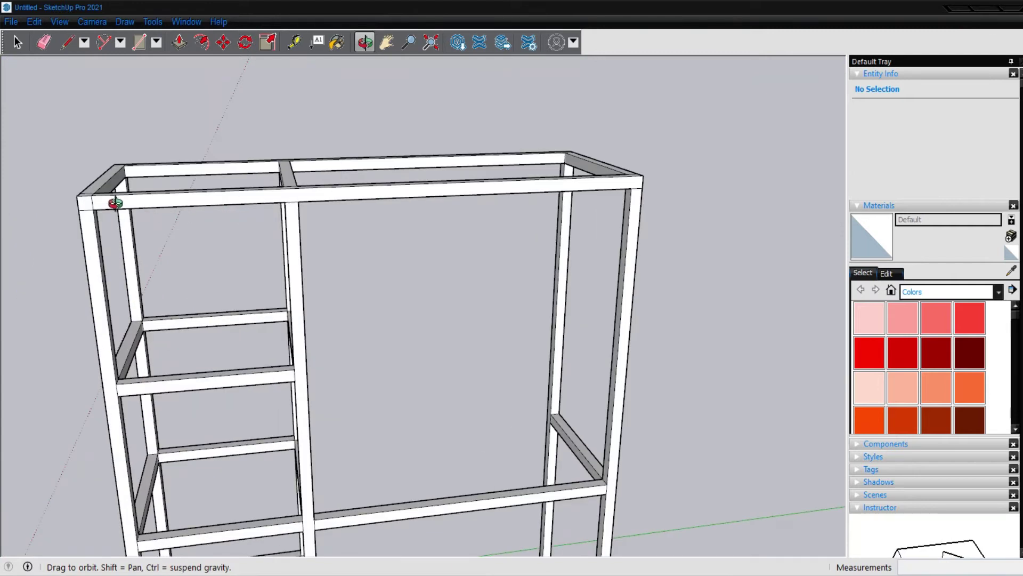
{"action": "scroll", "coordinate": [115, 203], "scroll_direction": "up", "scroll_amount": 1}
{"action": "scroll", "coordinate": [98, 199], "scroll_direction": "up", "scroll_amount": 1}
{"action": "scroll", "coordinate": [98, 199], "scroll_direction": "up", "scroll_amount": 1}
{"action": "scroll", "coordinate": [97, 197], "scroll_direction": "up", "scroll_amount": 2}
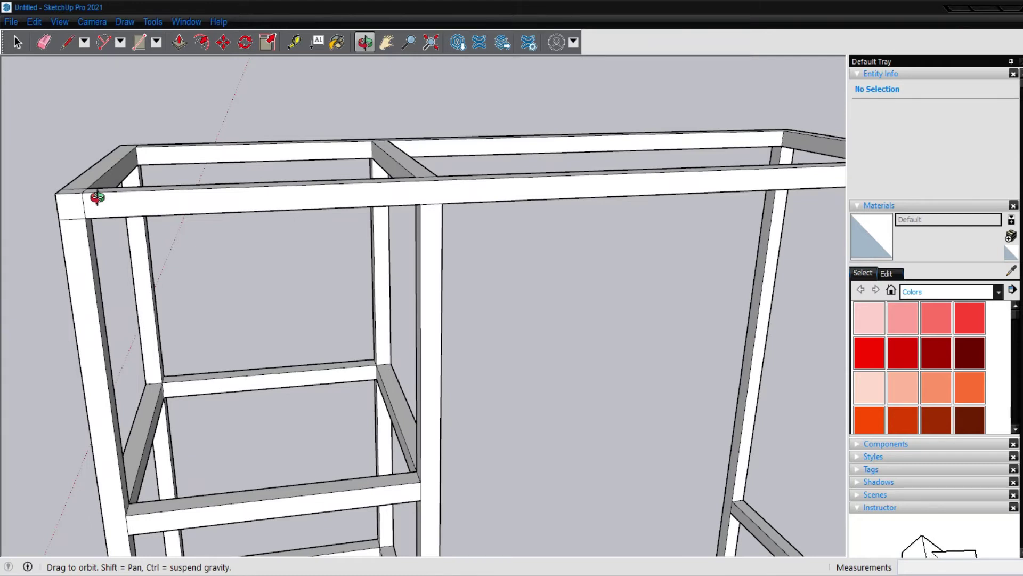
{"action": "scroll", "coordinate": [97, 197], "scroll_direction": "down", "scroll_amount": 3}
{"action": "scroll", "coordinate": [97, 197], "scroll_direction": "down", "scroll_amount": 2}
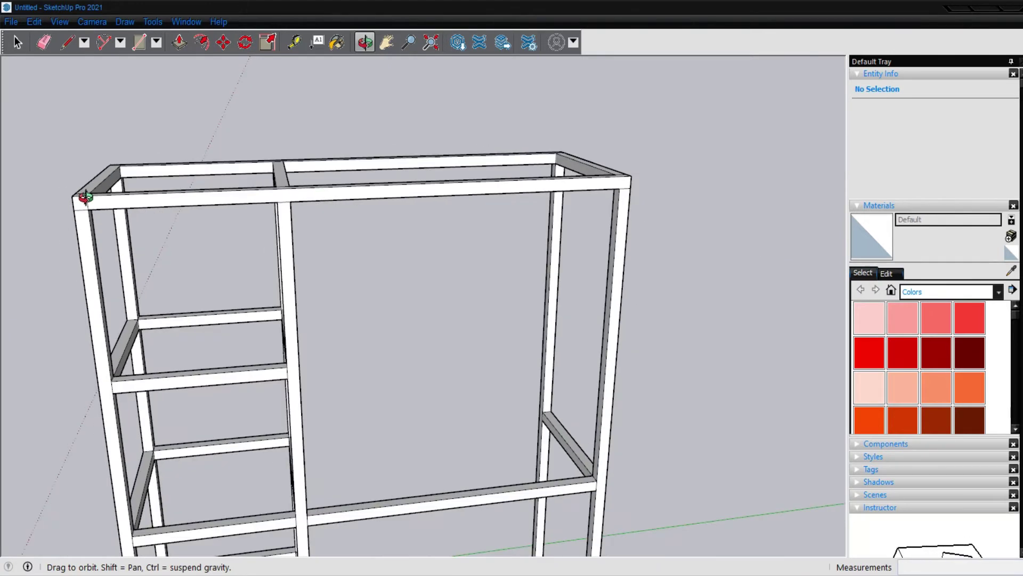
{"action": "key", "text": "e"}
Step: Begin pushing the top front rail's face outward, entering a distance of 1
{"action": "scroll", "coordinate": [96, 201], "scroll_direction": "down", "scroll_amount": 1}
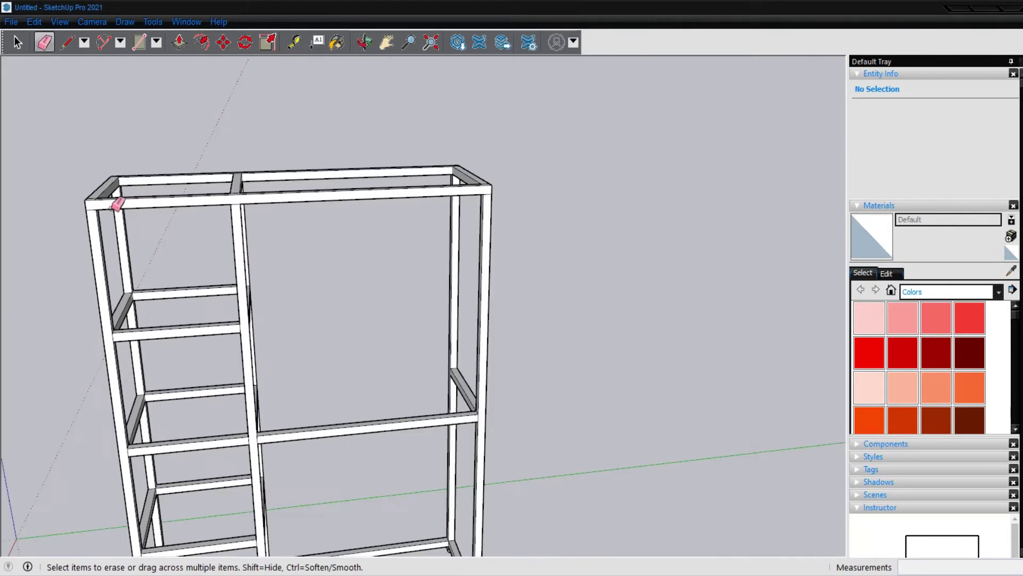
{"action": "key", "text": "p"}
{"action": "left_click", "coordinate": [125, 212]}
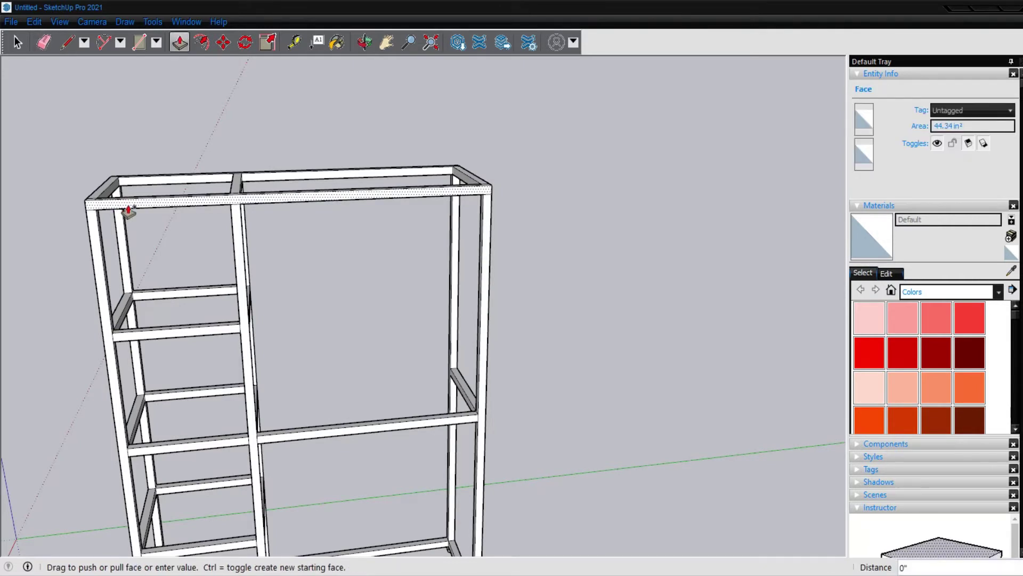
{"action": "type", "text": "1/4"}
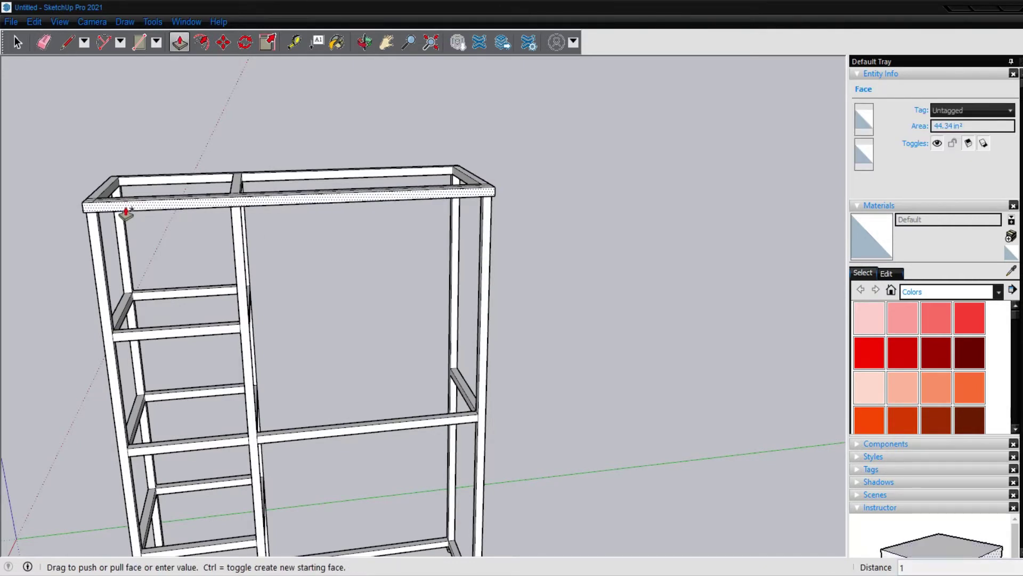
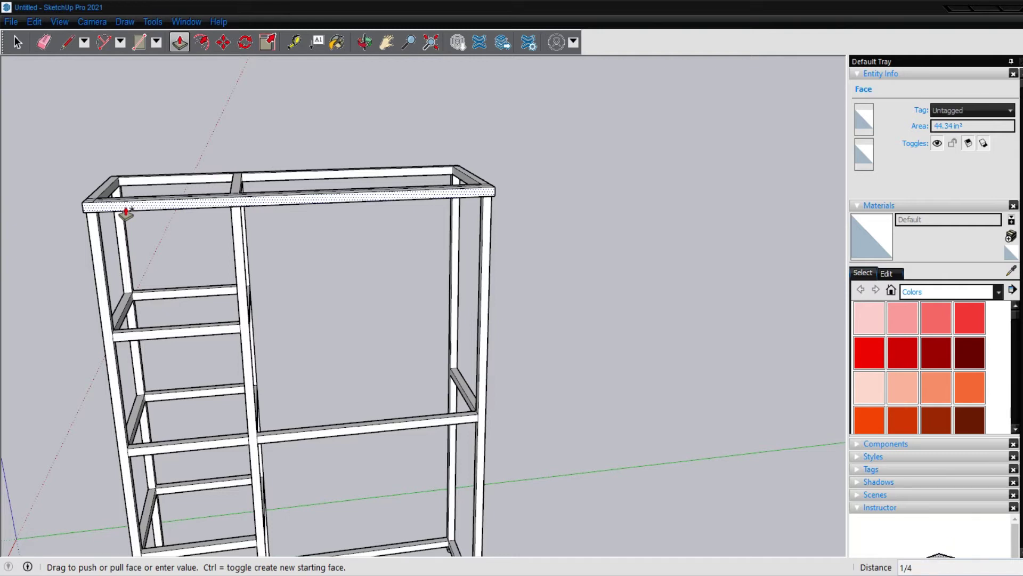
Step: Finish the top rail pull and orbit down to a low angle near the rail
{"action": "key", "text": "Return"}
{"action": "scroll", "coordinate": [160, 231], "scroll_direction": "down", "scroll_amount": 3}
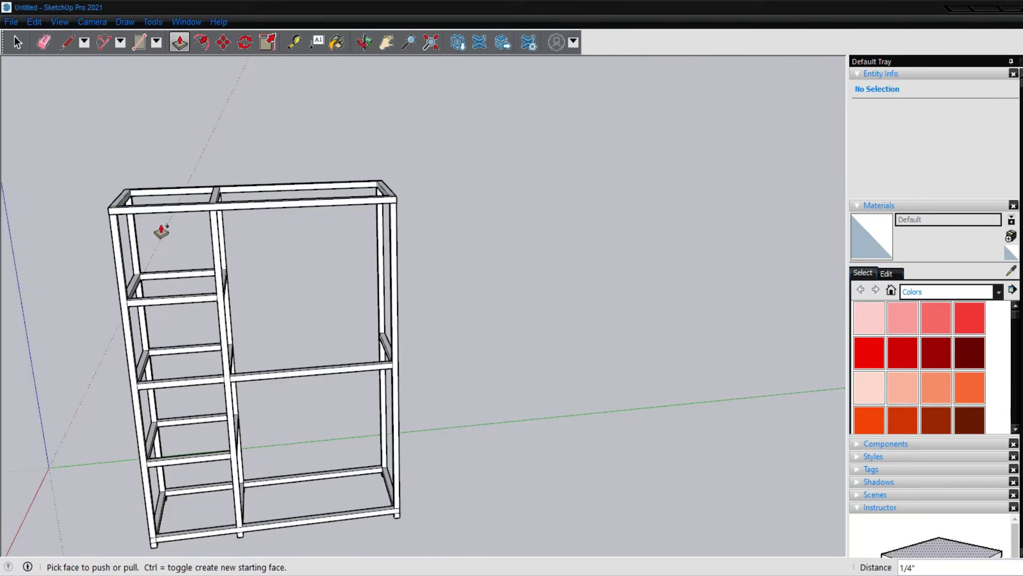
{"action": "mouse_move", "coordinate": [325, 238]}
{"action": "middle_mouse_down"}
{"action": "mouse_move", "coordinate": [331, 265]}
{"action": "mouse_move", "coordinate": [263, 69]}
{"action": "mouse_move", "coordinate": [278, 171]}
{"action": "middle_mouse_up"}
{"action": "mouse_move", "coordinate": [278, 172]}
{"action": "left_mouse_down"}
{"action": "mouse_move", "coordinate": [290, 112]}
{"action": "mouse_move", "coordinate": [267, 185]}
{"action": "left_mouse_up"}
{"action": "scroll", "coordinate": [270, 196], "scroll_direction": "up", "scroll_amount": 2}
{"action": "scroll", "coordinate": [269, 197], "scroll_direction": "up", "scroll_amount": 2}
{"action": "scroll", "coordinate": [270, 197], "scroll_direction": "up", "scroll_amount": 2}
{"action": "scroll", "coordinate": [269, 197], "scroll_direction": "up", "scroll_amount": 2}
{"action": "scroll", "coordinate": [270, 197], "scroll_direction": "up", "scroll_amount": 1}
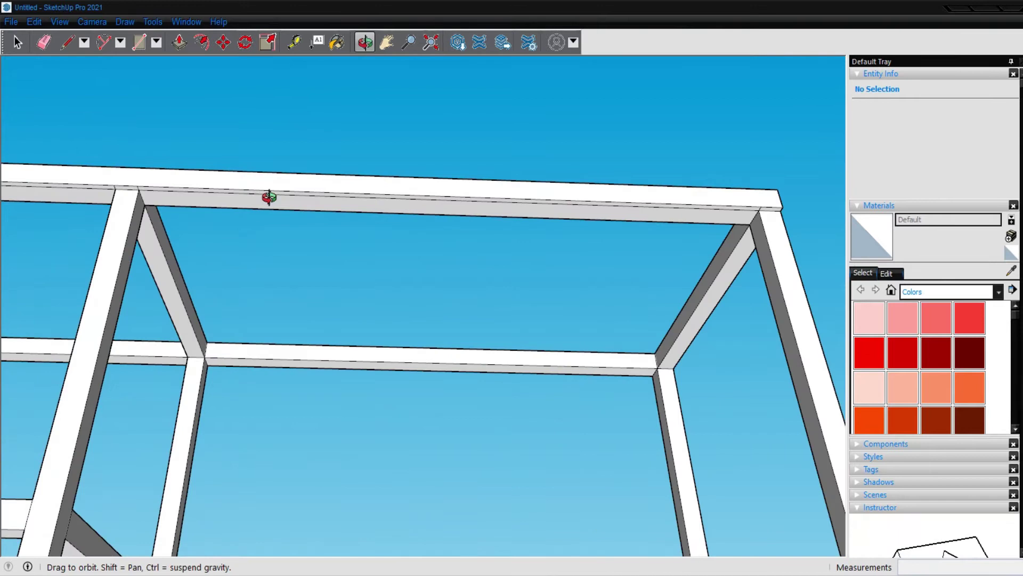
Step: Start pulling the top rail face, then cancel the unwanted extrusion
{"action": "key", "text": "p"}
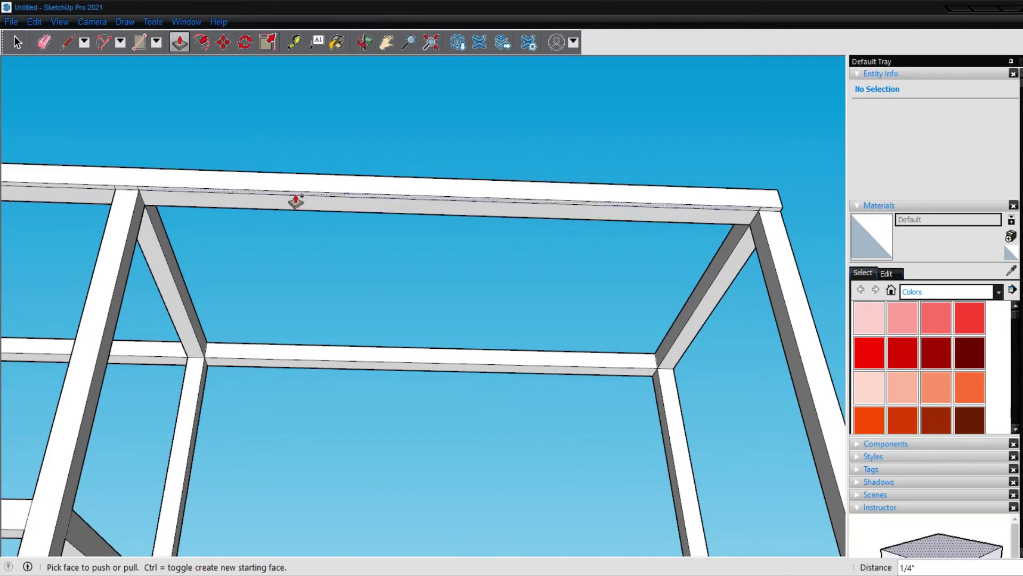
{"action": "left_click", "coordinate": [297, 201]}
{"action": "scroll", "coordinate": [296, 200], "scroll_direction": "down", "scroll_amount": 3}
{"action": "scroll", "coordinate": [296, 201], "scroll_direction": "down", "scroll_amount": 3}
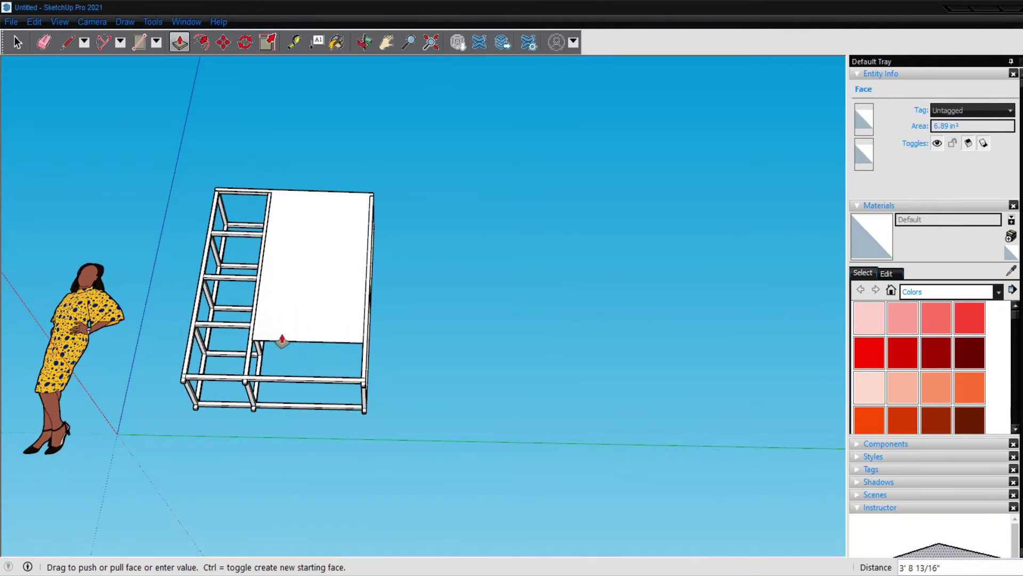
{"action": "key", "text": "Escape"}
{"action": "scroll", "coordinate": [275, 217], "scroll_direction": "up", "scroll_amount": 2}
{"action": "scroll", "coordinate": [267, 176], "scroll_direction": "up", "scroll_amount": 2}
{"action": "scroll", "coordinate": [267, 175], "scroll_direction": "up", "scroll_amount": 2}
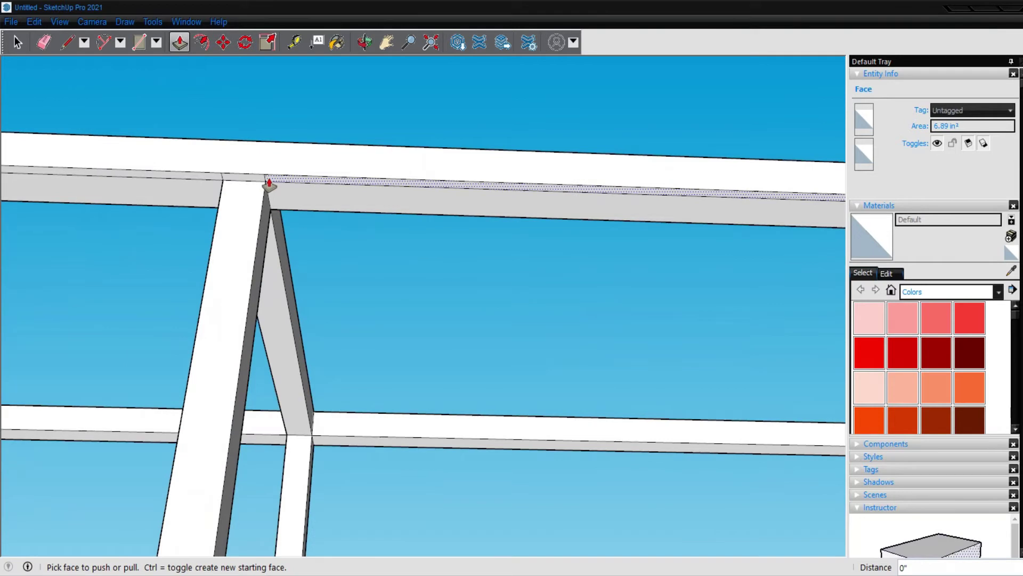
{"action": "scroll", "coordinate": [267, 177], "scroll_direction": "up", "scroll_amount": 2}
Step: Pull the top rail's underside downward to thicken the rail
{"action": "key", "text": "e"}
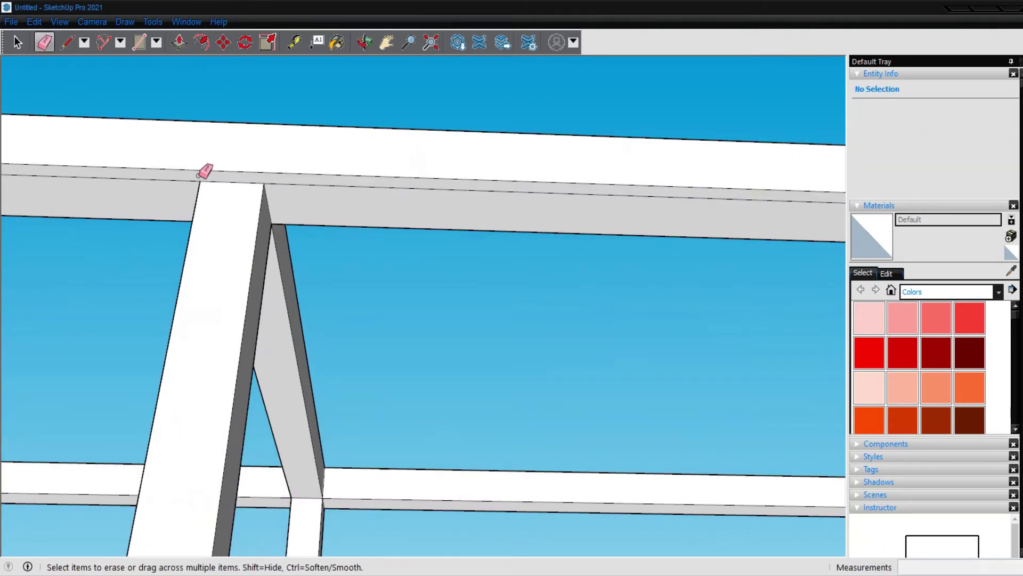
{"action": "scroll", "coordinate": [248, 182], "scroll_direction": "down", "scroll_amount": 2}
{"action": "scroll", "coordinate": [249, 184], "scroll_direction": "down", "scroll_amount": 1}
{"action": "key", "text": "p"}
{"action": "mouse_move", "coordinate": [254, 183]}
{"action": "left_mouse_down"}
{"action": "mouse_move", "coordinate": [255, 208]}
{"action": "mouse_move", "coordinate": [255, 184]}
{"action": "left_mouse_up"}
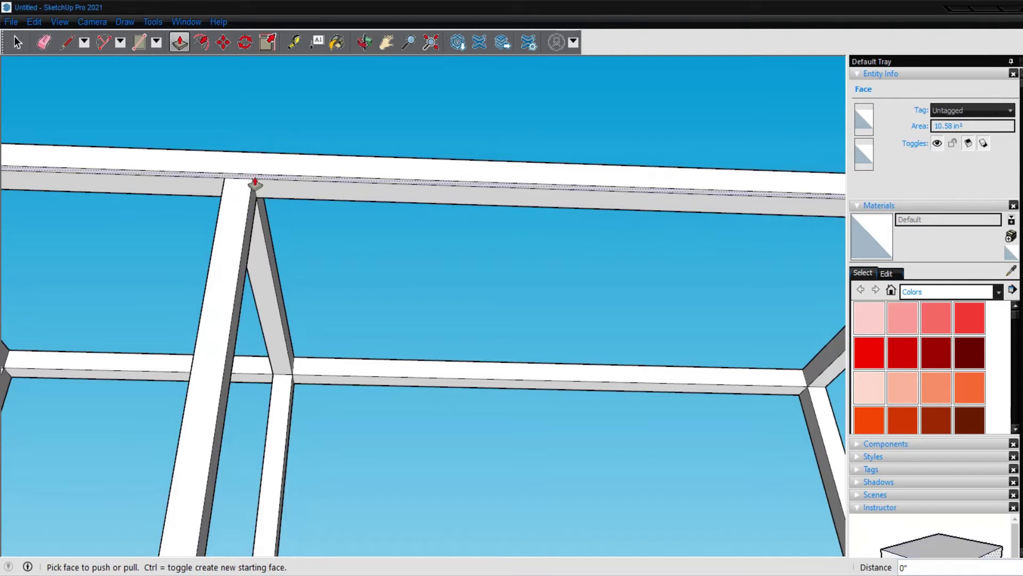
{"action": "left_click", "coordinate": [255, 183]}
{"action": "scroll", "coordinate": [253, 228], "scroll_direction": "down", "scroll_amount": 4}
{"action": "scroll", "coordinate": [256, 229], "scroll_direction": "down", "scroll_amount": 3}
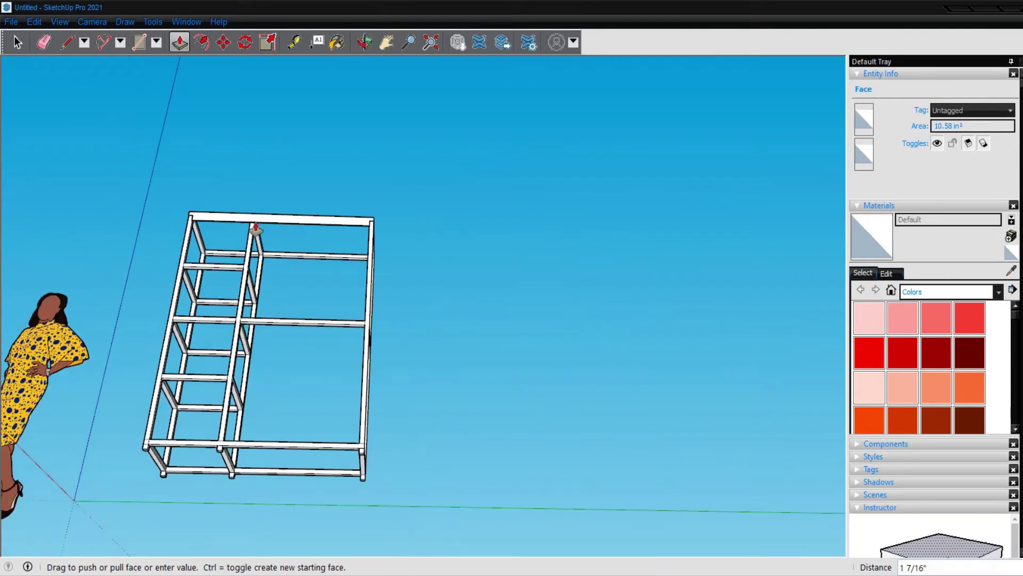
{"action": "left_click", "coordinate": [256, 230]}
{"action": "scroll", "coordinate": [234, 224], "scroll_direction": "up", "scroll_amount": 3}
{"action": "scroll", "coordinate": [187, 233], "scroll_direction": "up", "scroll_amount": 3}
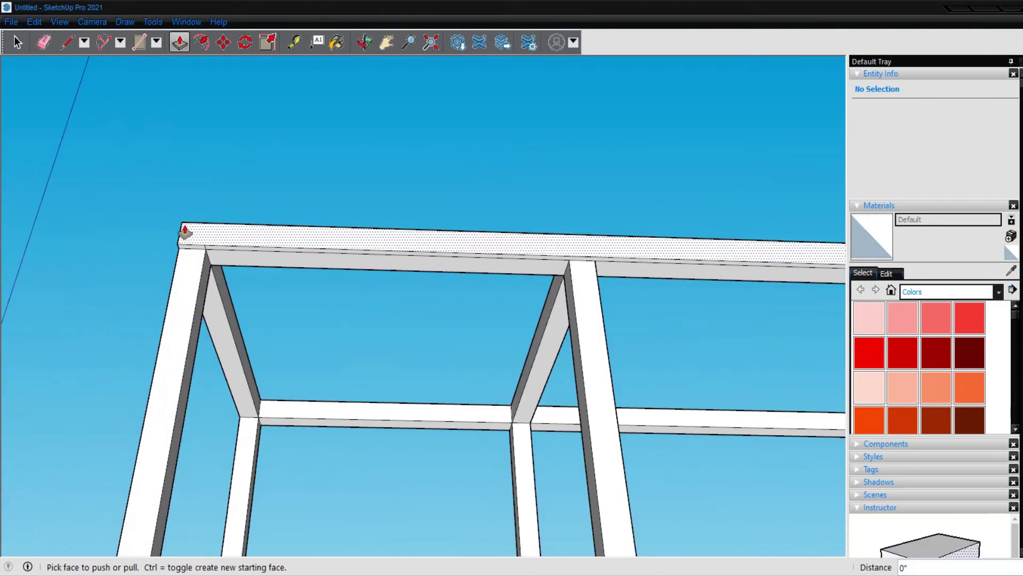
{"action": "scroll", "coordinate": [211, 258], "scroll_direction": "up", "scroll_amount": 3}
Step: Erase the stray edges around the thickened top rail
{"action": "key", "text": "e"}
{"action": "scroll", "coordinate": [154, 234], "scroll_direction": "down", "scroll_amount": 4}
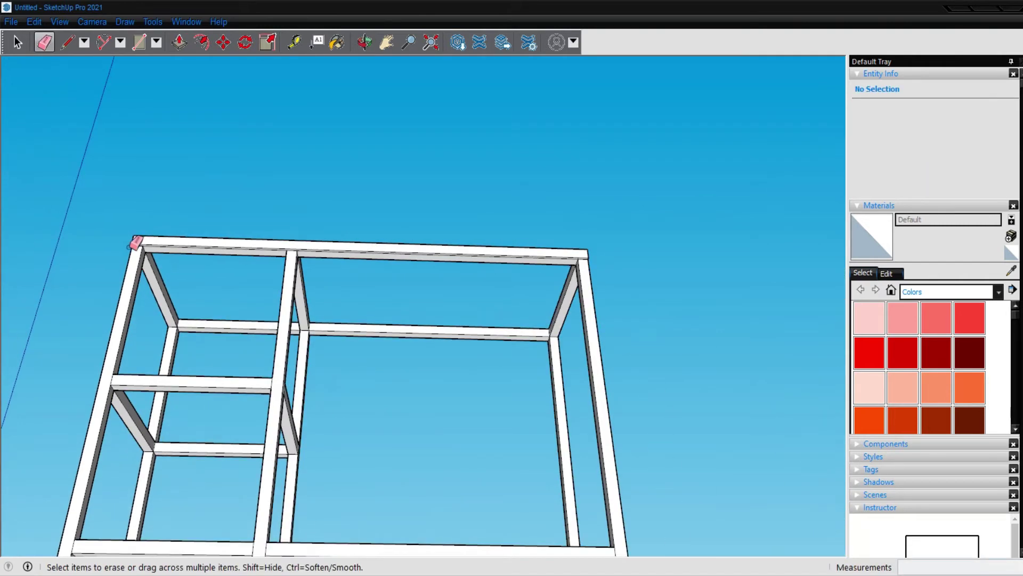
{"action": "scroll", "coordinate": [618, 272], "scroll_direction": "up", "scroll_amount": 2}
{"action": "scroll", "coordinate": [529, 227], "scroll_direction": "up", "scroll_amount": 2}
{"action": "scroll", "coordinate": [527, 224], "scroll_direction": "up", "scroll_amount": 2}
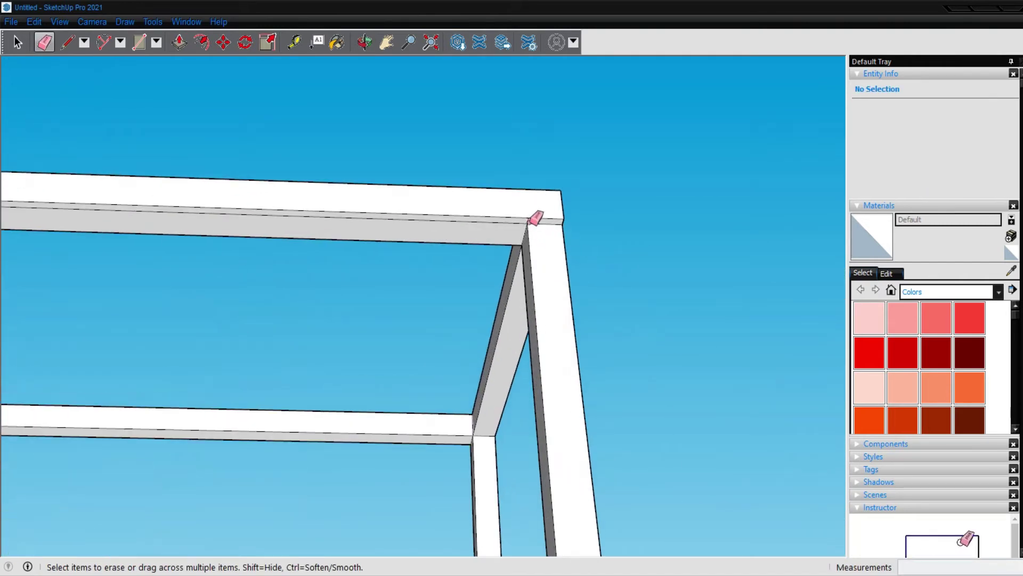
{"action": "scroll", "coordinate": [530, 220], "scroll_direction": "up", "scroll_amount": 1}
{"action": "scroll", "coordinate": [531, 223], "scroll_direction": "down", "scroll_amount": 1}
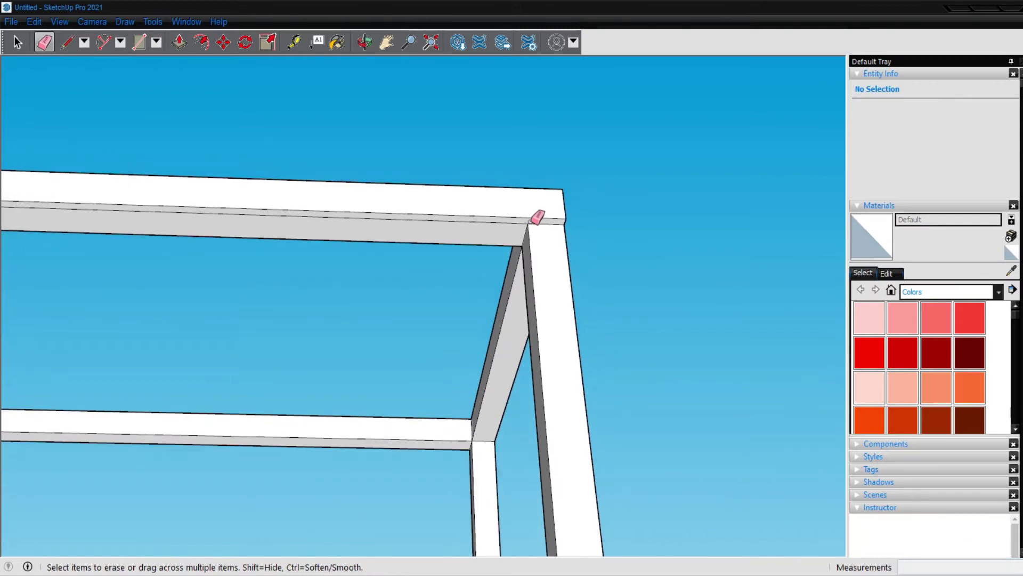
Step: Push/pull the top beam face about 4' 8" into a solid back panel
{"action": "key", "text": "p"}
{"action": "left_click", "coordinate": [520, 225]}
{"action": "scroll", "coordinate": [520, 225], "scroll_direction": "down", "scroll_amount": 3}
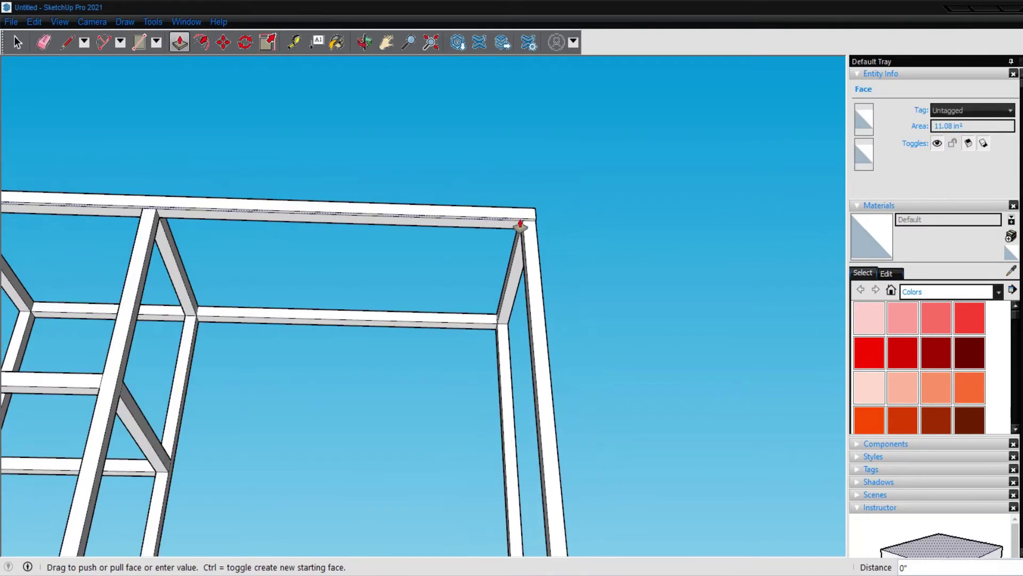
{"action": "scroll", "coordinate": [522, 222], "scroll_direction": "down", "scroll_amount": 4}
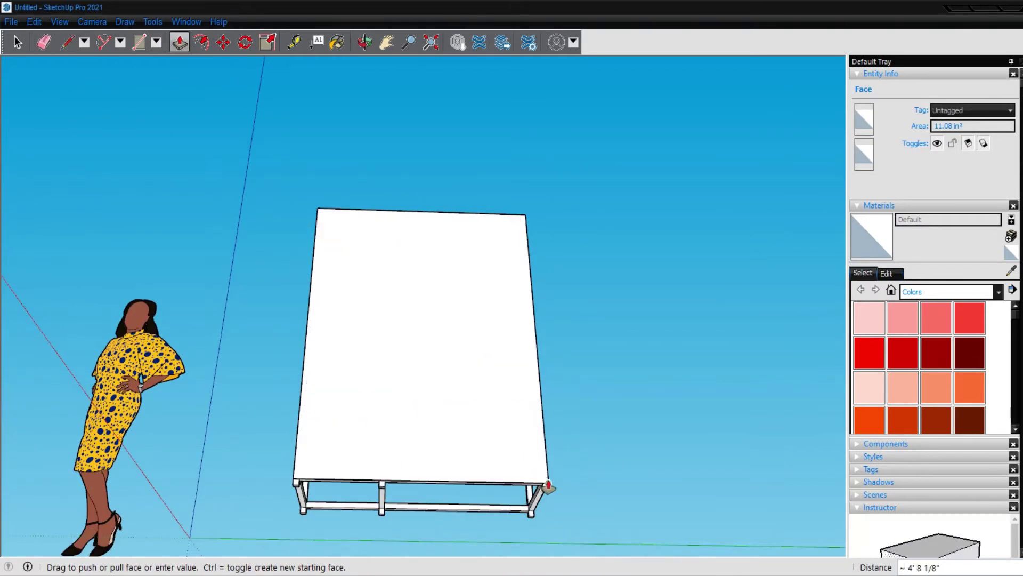
{"action": "scroll", "coordinate": [544, 484], "scroll_direction": "up", "scroll_amount": 3}
{"action": "scroll", "coordinate": [548, 488], "scroll_direction": "up", "scroll_amount": 2}
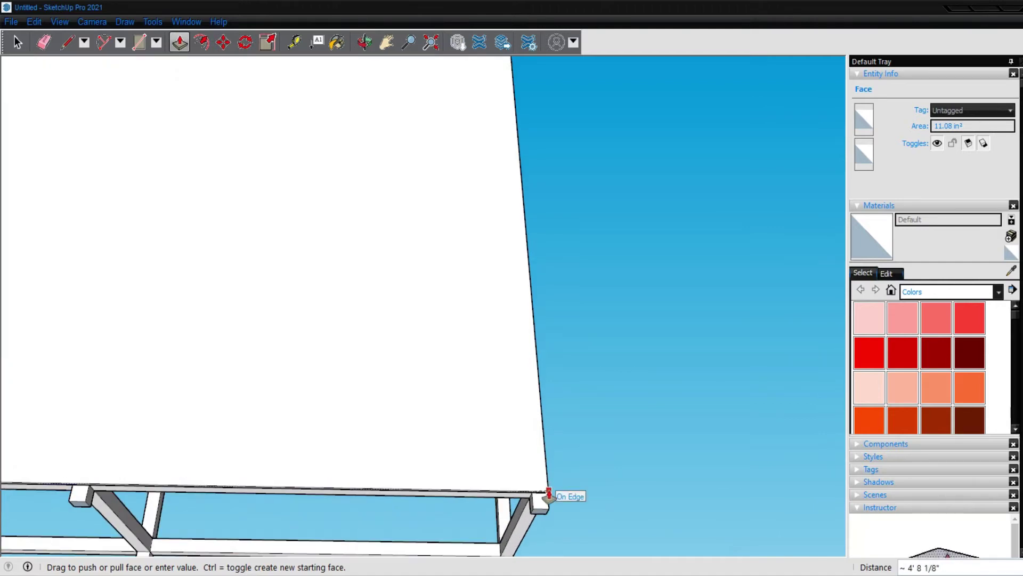
{"action": "left_click", "coordinate": [549, 494]}
{"action": "scroll", "coordinate": [646, 387], "scroll_direction": "down", "scroll_amount": 3}
{"action": "scroll", "coordinate": [639, 384], "scroll_direction": "down", "scroll_amount": 2}
Step: Orbit to a front view and draw a small face at the shelf board's lower-left corner
{"action": "scroll", "coordinate": [634, 391], "scroll_direction": "down", "scroll_amount": 2}
{"action": "mouse_move", "coordinate": [634, 392]}
{"action": "middle_mouse_down"}
{"action": "mouse_move", "coordinate": [708, 372]}
{"action": "mouse_move", "coordinate": [440, 453]}
{"action": "mouse_move", "coordinate": [585, 418]}
{"action": "mouse_move", "coordinate": [523, 440]}
{"action": "mouse_move", "coordinate": [309, 471]}
{"action": "mouse_move", "coordinate": [361, 473]}
{"action": "mouse_move", "coordinate": [453, 416]}
{"action": "mouse_move", "coordinate": [406, 432]}
{"action": "mouse_move", "coordinate": [273, 405]}
{"action": "mouse_move", "coordinate": [776, 480]}
{"action": "middle_mouse_up"}
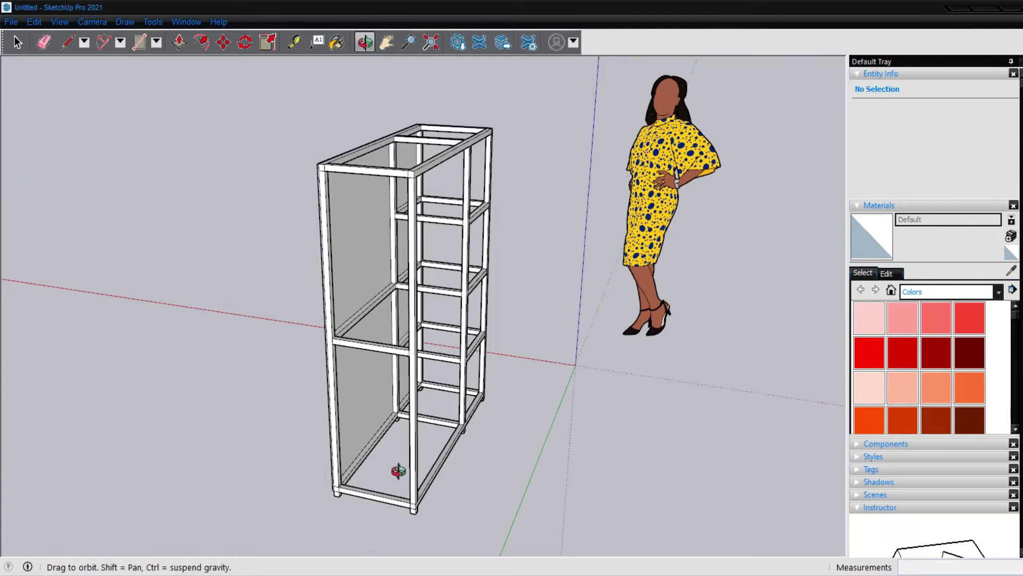
{"action": "middle_click_drag", "start_coordinate": [482, 323], "coordinate": [306, 276]}
{"action": "scroll", "coordinate": [392, 201], "scroll_direction": "up", "scroll_amount": 3}
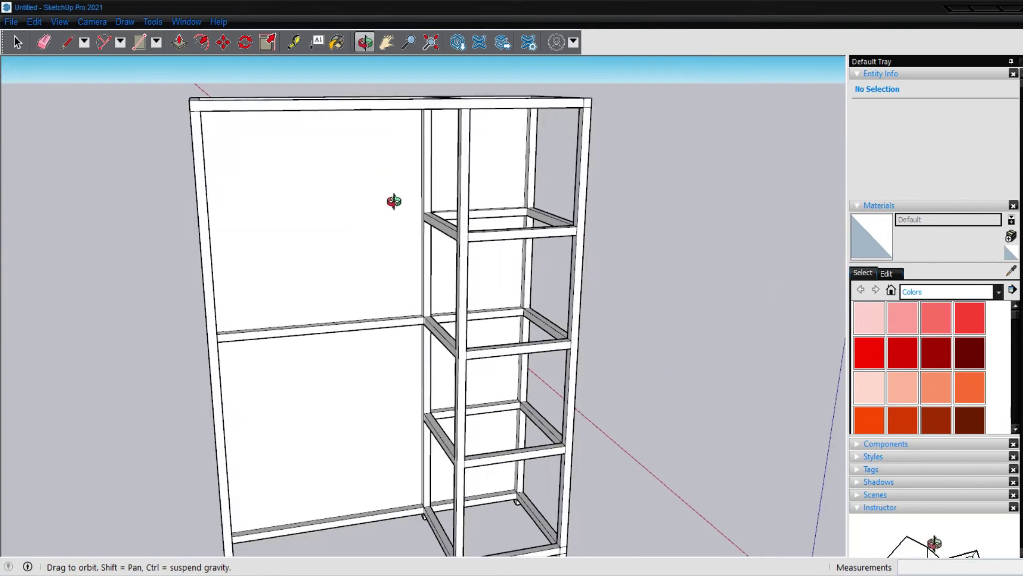
{"action": "scroll", "coordinate": [399, 210], "scroll_direction": "up", "scroll_amount": 4}
{"action": "key", "text": "l"}
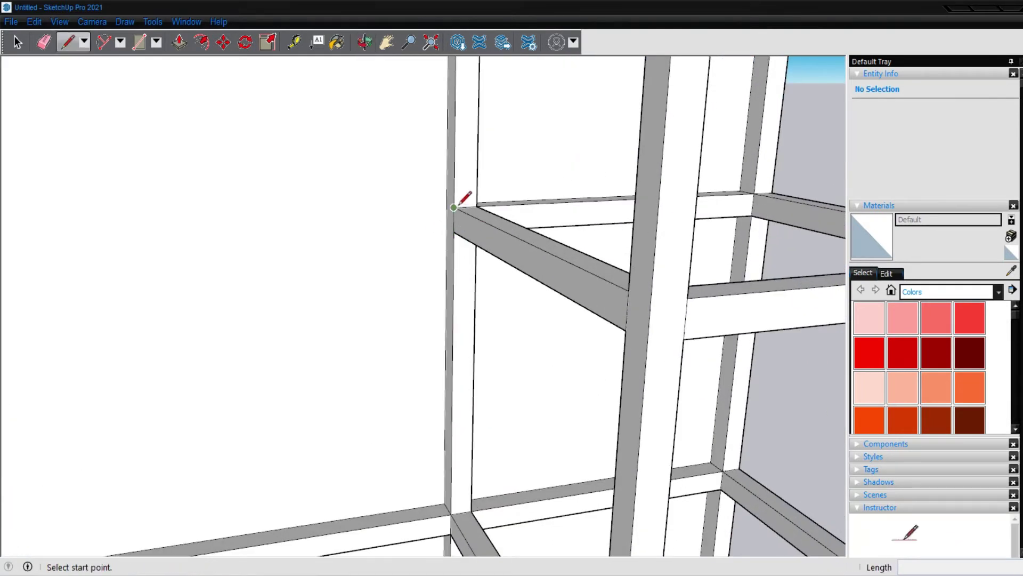
{"action": "left_click", "coordinate": [455, 210]}
{"action": "scroll", "coordinate": [456, 210], "scroll_direction": "up", "scroll_amount": 3}
{"action": "scroll", "coordinate": [456, 210], "scroll_direction": "up", "scroll_amount": 1}
{"action": "key", "text": "Escape"}
{"action": "left_click", "coordinate": [456, 262]}
{"action": "left_click", "coordinate": [446, 243]}
{"action": "scroll", "coordinate": [448, 240], "scroll_direction": "down", "scroll_amount": 3}
{"action": "scroll", "coordinate": [448, 243], "scroll_direction": "down", "scroll_amount": 3}
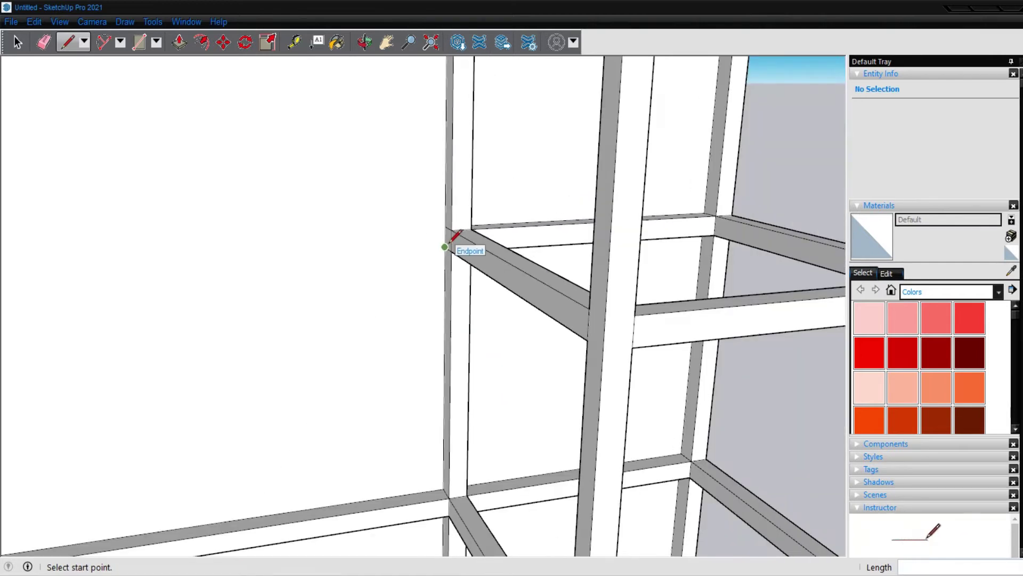
Step: Push/pull that small face leftward into a rail ending at the left post
{"action": "key", "text": "p"}
{"action": "left_click", "coordinate": [447, 246]}
{"action": "scroll", "coordinate": [418, 238], "scroll_direction": "down", "scroll_amount": 3}
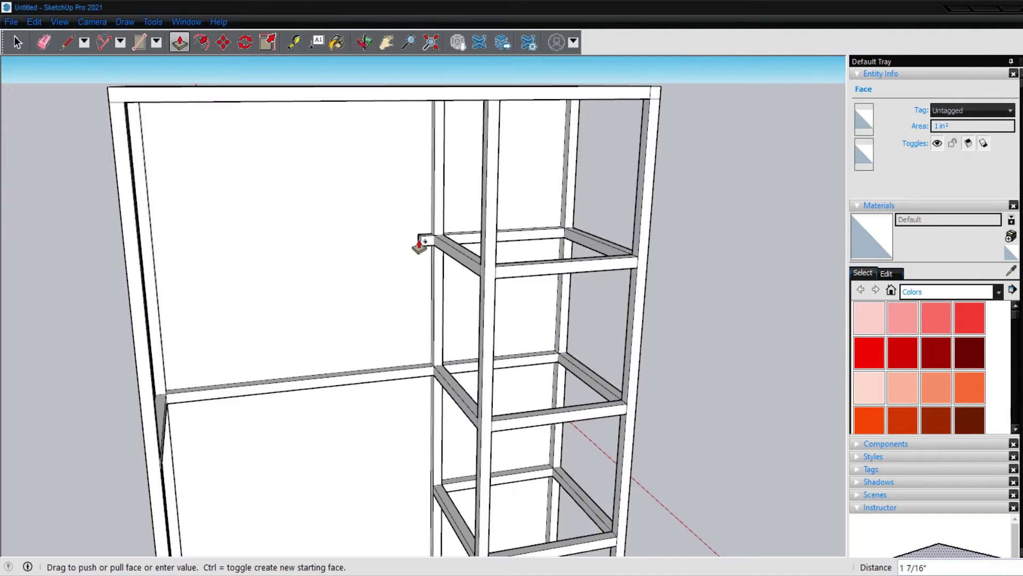
{"action": "scroll", "coordinate": [324, 247], "scroll_direction": "up", "scroll_amount": 3}
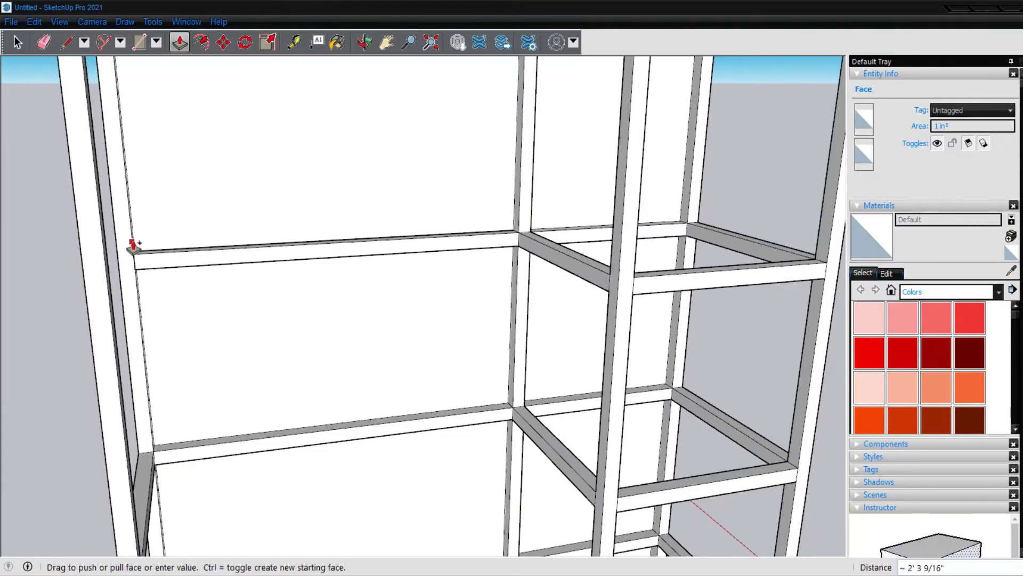
{"action": "left_click", "coordinate": [133, 246]}
{"action": "scroll", "coordinate": [149, 268], "scroll_direction": "up", "scroll_amount": 2}
Step: Draw a short edge at the rail's top-left corner and extrude that corner piece
{"action": "key", "text": "l"}
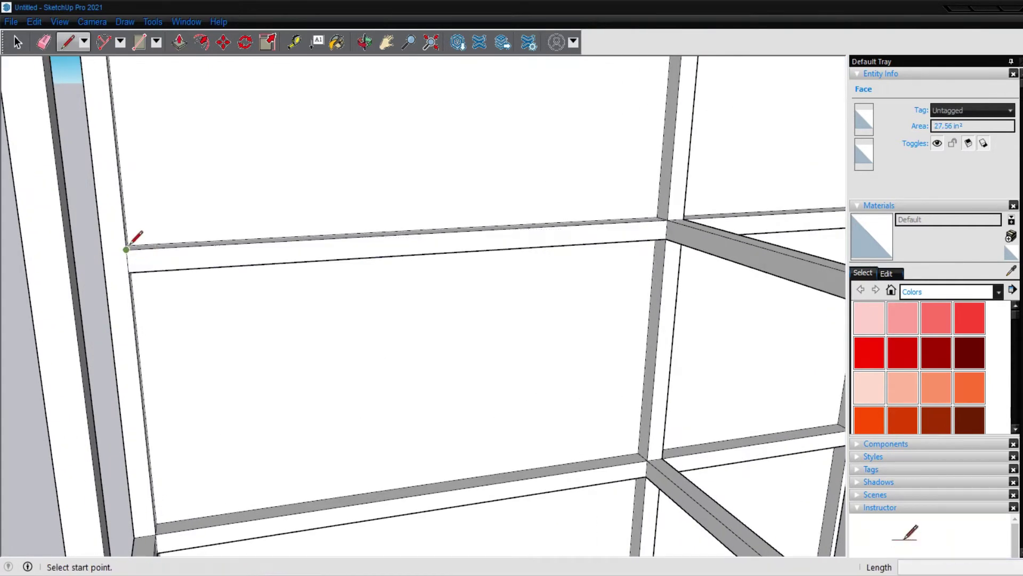
{"action": "left_click", "coordinate": [128, 248]}
{"action": "left_click", "coordinate": [128, 273]}
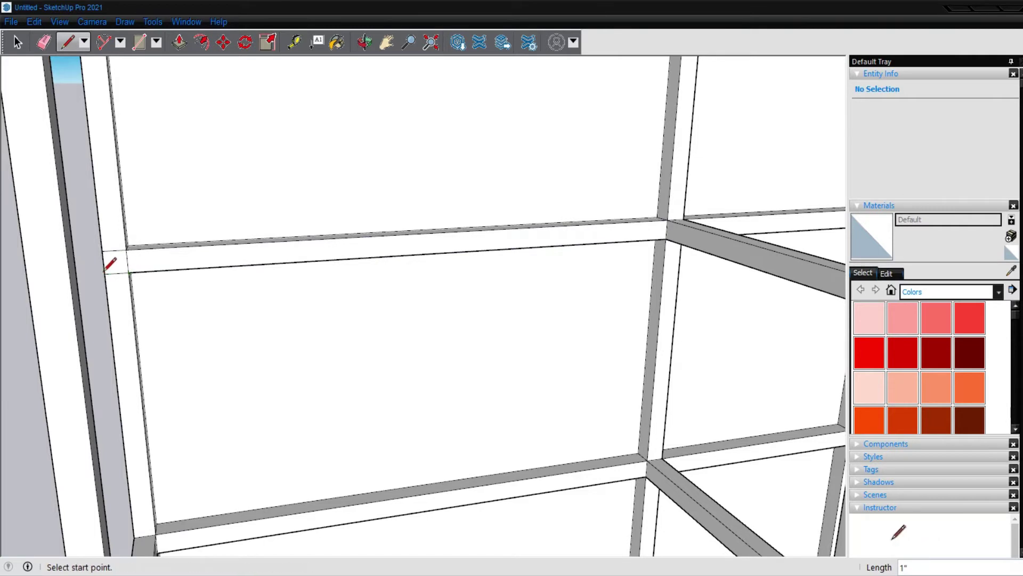
{"action": "scroll", "coordinate": [106, 261], "scroll_direction": "down", "scroll_amount": 2}
{"action": "key", "text": "p"}
{"action": "left_click", "coordinate": [111, 270]}
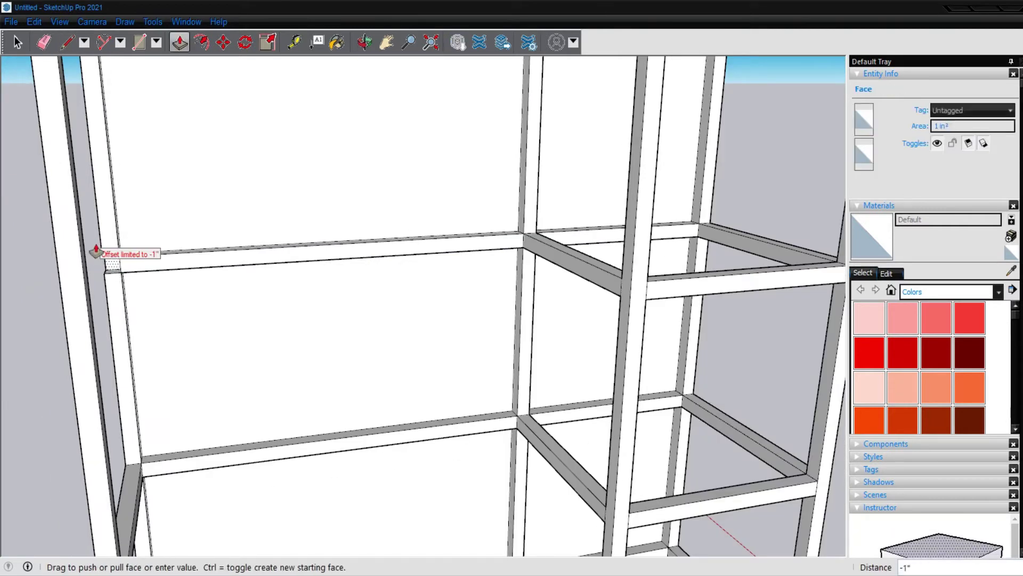
{"action": "scroll", "coordinate": [93, 243], "scroll_direction": "up", "scroll_amount": 1}
{"action": "left_click", "coordinate": [80, 222]}
{"action": "scroll", "coordinate": [141, 201], "scroll_direction": "down", "scroll_amount": 3}
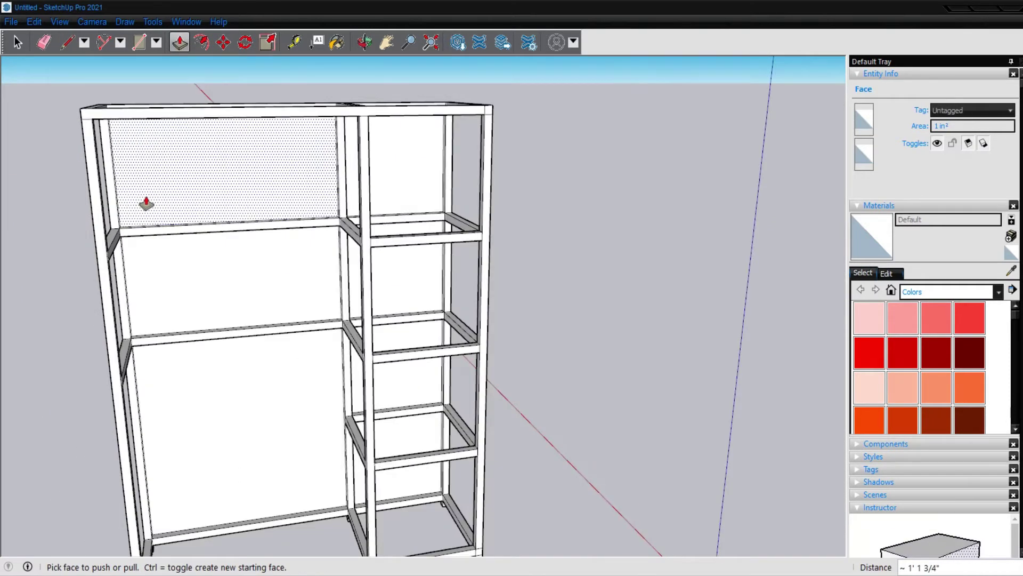
{"action": "scroll", "coordinate": [182, 233], "scroll_direction": "down", "scroll_amount": 2}
{"action": "scroll", "coordinate": [219, 389], "scroll_direction": "up", "scroll_amount": 2}
{"action": "scroll", "coordinate": [309, 374], "scroll_direction": "up", "scroll_amount": 4}
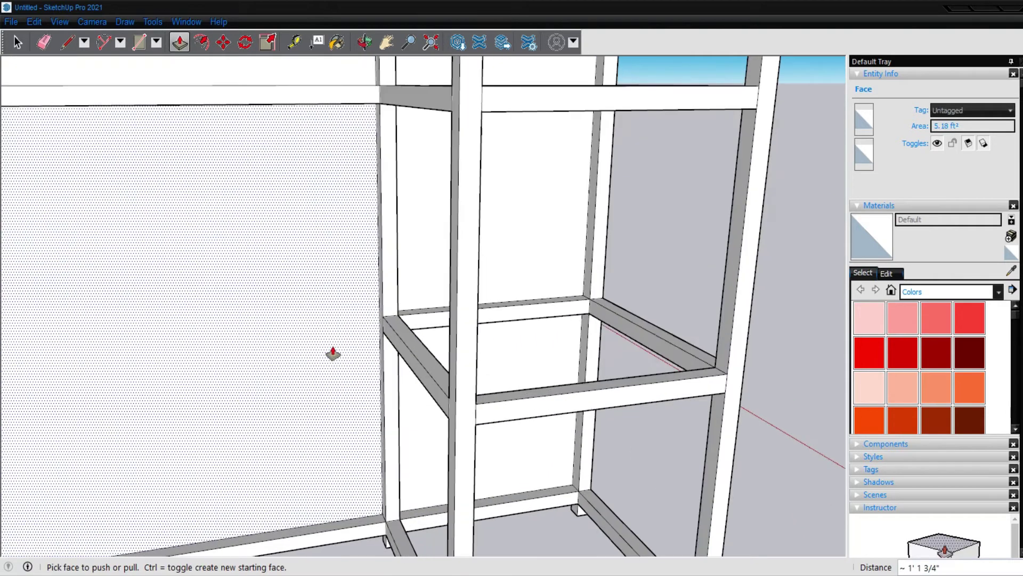
Step: Extrude the small face at the lower frame corner leftward toward the left post
{"action": "key", "text": "l"}
{"action": "left_click", "coordinate": [383, 315]}
{"action": "scroll", "coordinate": [385, 320], "scroll_direction": "up", "scroll_amount": 3}
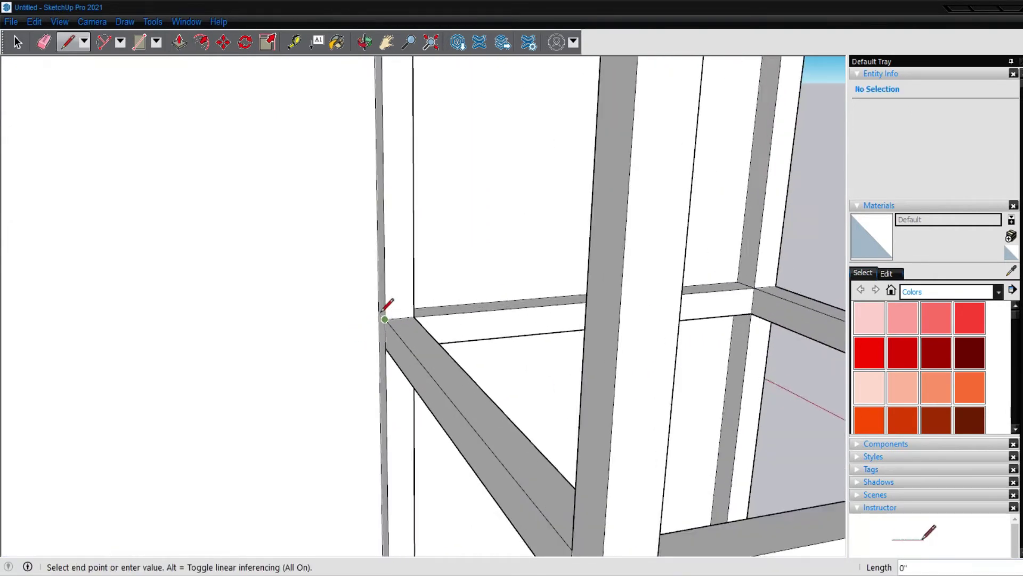
{"action": "scroll", "coordinate": [386, 330], "scroll_direction": "up", "scroll_amount": 2}
{"action": "key", "text": "Escape"}
{"action": "left_click", "coordinate": [388, 358]}
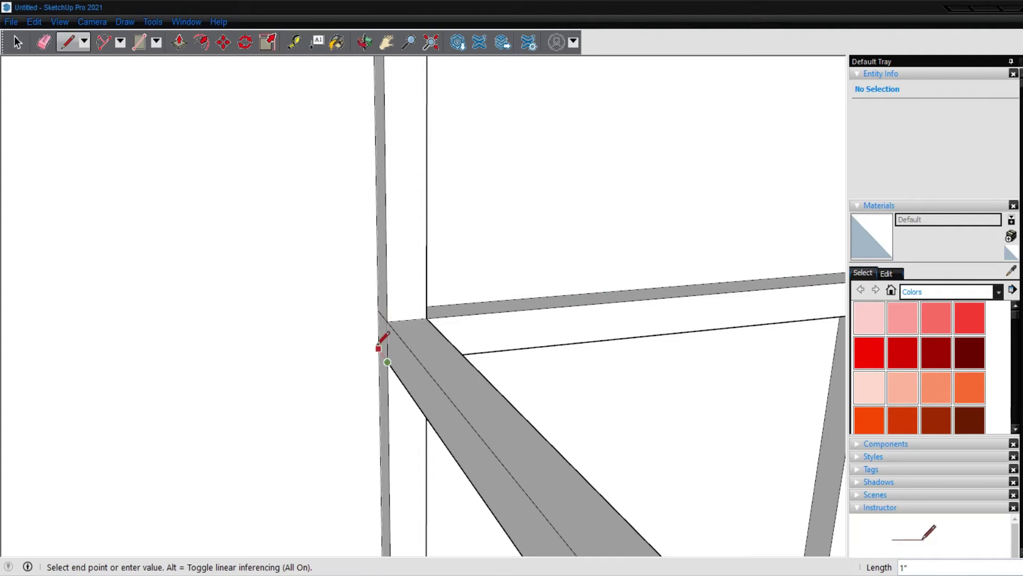
{"action": "key", "text": "Escape"}
{"action": "scroll", "coordinate": [389, 341], "scroll_direction": "down", "scroll_amount": 3}
{"action": "key", "text": "p"}
{"action": "left_click", "coordinate": [381, 344]}
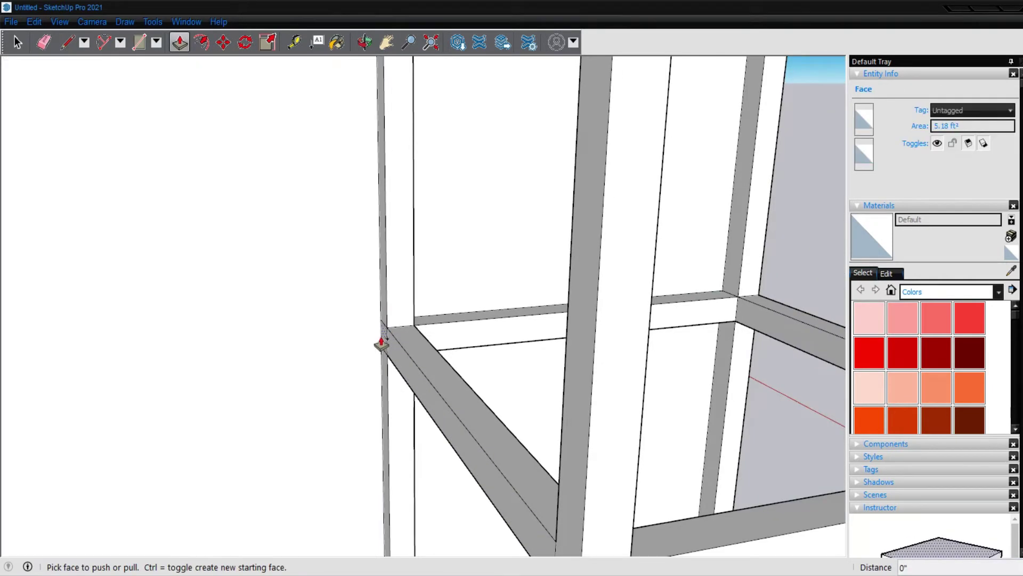
{"action": "scroll", "coordinate": [366, 343], "scroll_direction": "down", "scroll_amount": 2}
{"action": "scroll", "coordinate": [354, 343], "scroll_direction": "down", "scroll_amount": 2}
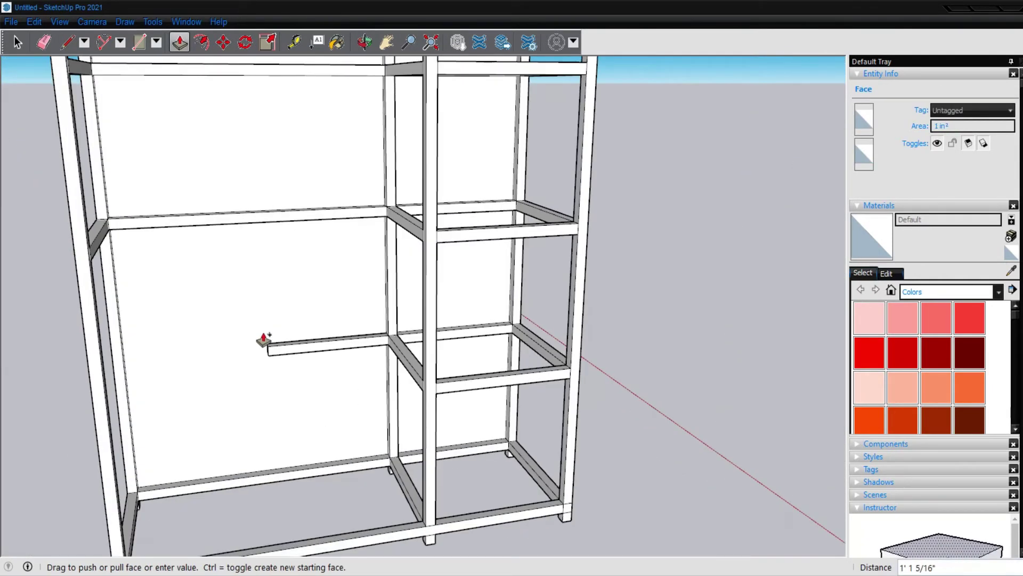
{"action": "scroll", "coordinate": [149, 352], "scroll_direction": "up", "scroll_amount": 2}
{"action": "left_click", "coordinate": [86, 359]}
{"action": "scroll", "coordinate": [85, 362], "scroll_direction": "up", "scroll_amount": 3}
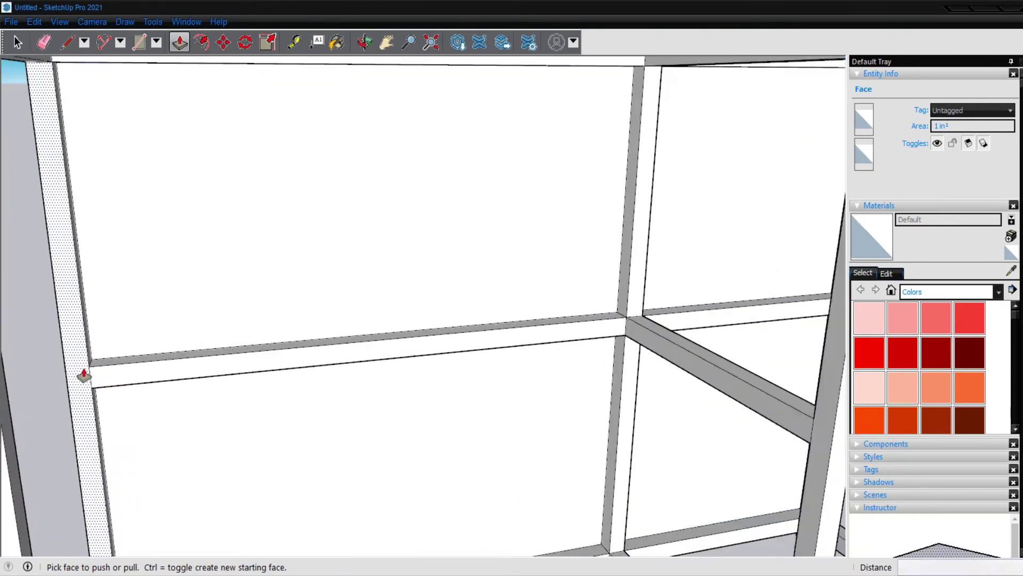
{"action": "scroll", "coordinate": [84, 371], "scroll_direction": "up", "scroll_amount": 2}
Step: Draw edges closing a small face where the rail meets the left post
{"action": "key", "text": "l"}
{"action": "left_click", "coordinate": [93, 365]}
{"action": "left_click", "coordinate": [52, 368]}
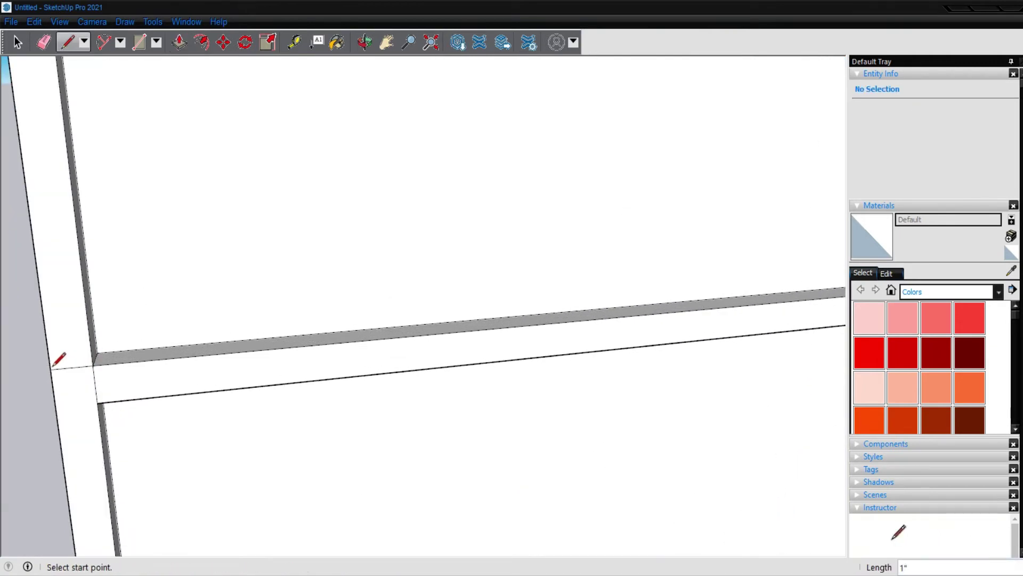
{"action": "left_click", "coordinate": [97, 403]}
{"action": "left_click", "coordinate": [55, 406]}
{"action": "scroll", "coordinate": [93, 397], "scroll_direction": "down", "scroll_amount": 2}
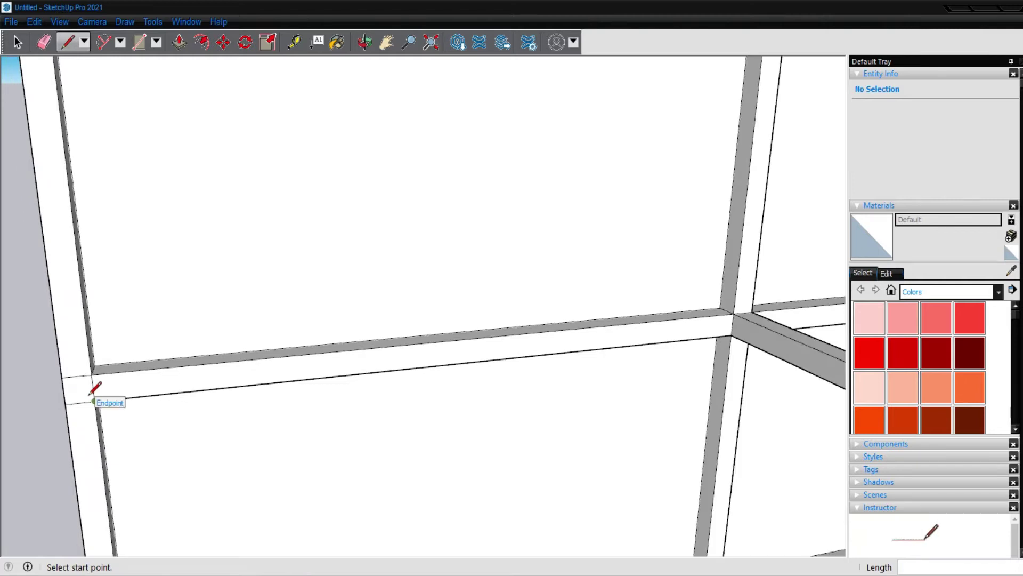
Step: Push/pull that corner face into a small filler block at the left post
{"action": "key", "text": "p"}
{"action": "left_click", "coordinate": [82, 397]}
{"action": "scroll", "coordinate": [83, 405], "scroll_direction": "down", "scroll_amount": 2}
{"action": "scroll", "coordinate": [80, 407], "scroll_direction": "down", "scroll_amount": 2}
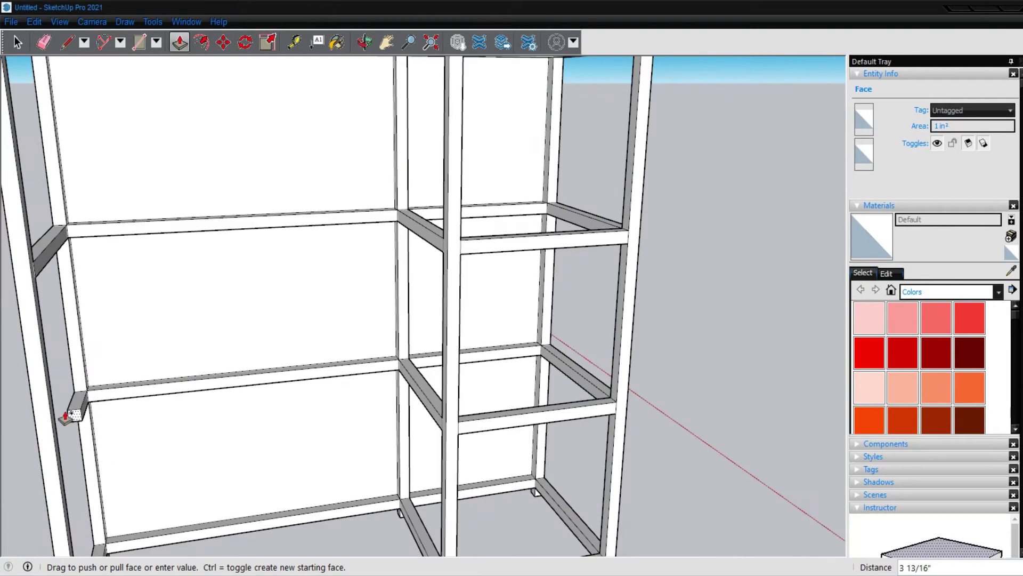
{"action": "left_click", "coordinate": [50, 371]}
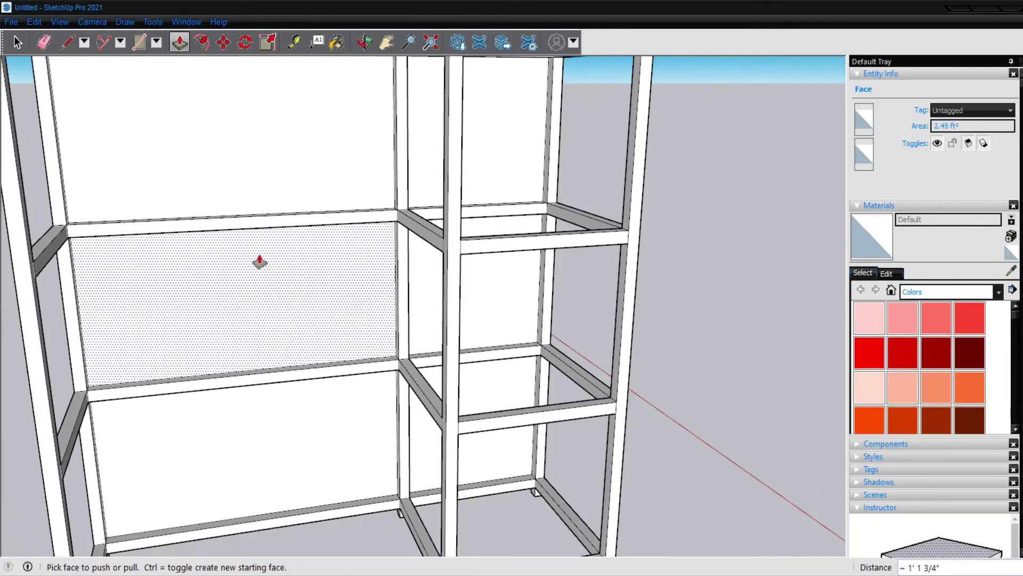
{"action": "scroll", "coordinate": [256, 261], "scroll_direction": "down", "scroll_amount": 2}
{"action": "scroll", "coordinate": [246, 333], "scroll_direction": "up", "scroll_amount": 4}
{"action": "scroll", "coordinate": [246, 334], "scroll_direction": "down", "scroll_amount": 1}
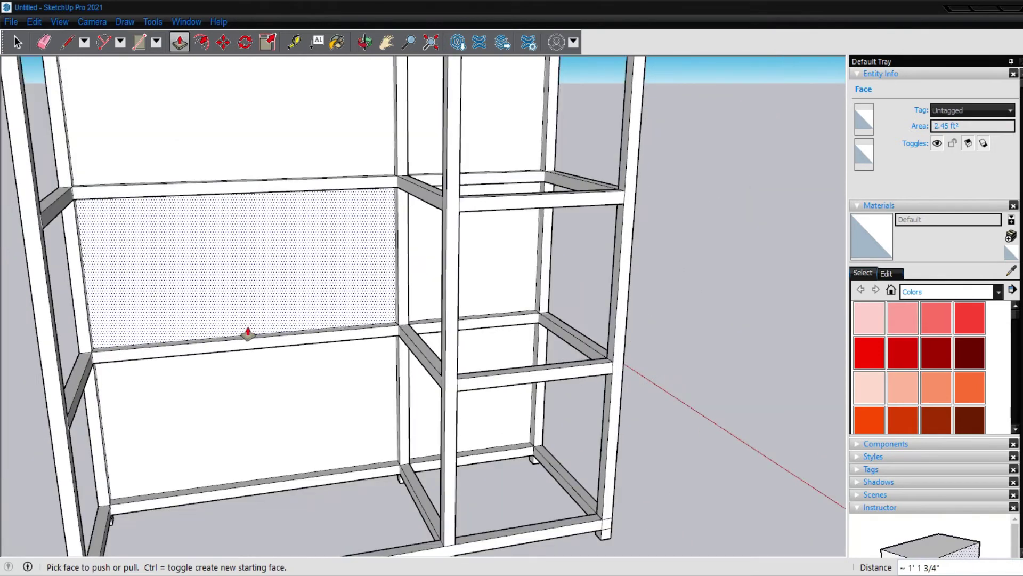
{"action": "scroll", "coordinate": [248, 333], "scroll_direction": "down", "scroll_amount": 2}
{"action": "scroll", "coordinate": [261, 325], "scroll_direction": "down", "scroll_amount": 2}
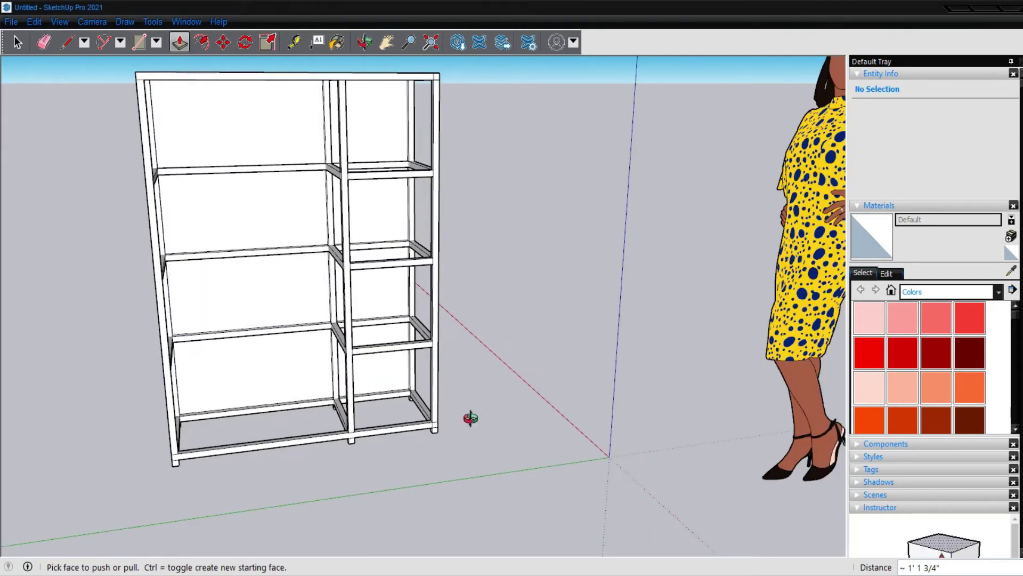
Step: Erase the stray edges at the top corners of the shelving frame
{"action": "mouse_move", "coordinate": [470, 417]}
{"action": "middle_mouse_down"}
{"action": "mouse_move", "coordinate": [448, 332]}
{"action": "mouse_move", "coordinate": [156, 343]}
{"action": "mouse_move", "coordinate": [244, 379]}
{"action": "mouse_move", "coordinate": [677, 441]}
{"action": "middle_mouse_up"}
{"action": "scroll", "coordinate": [295, 160], "scroll_direction": "up", "scroll_amount": 5}
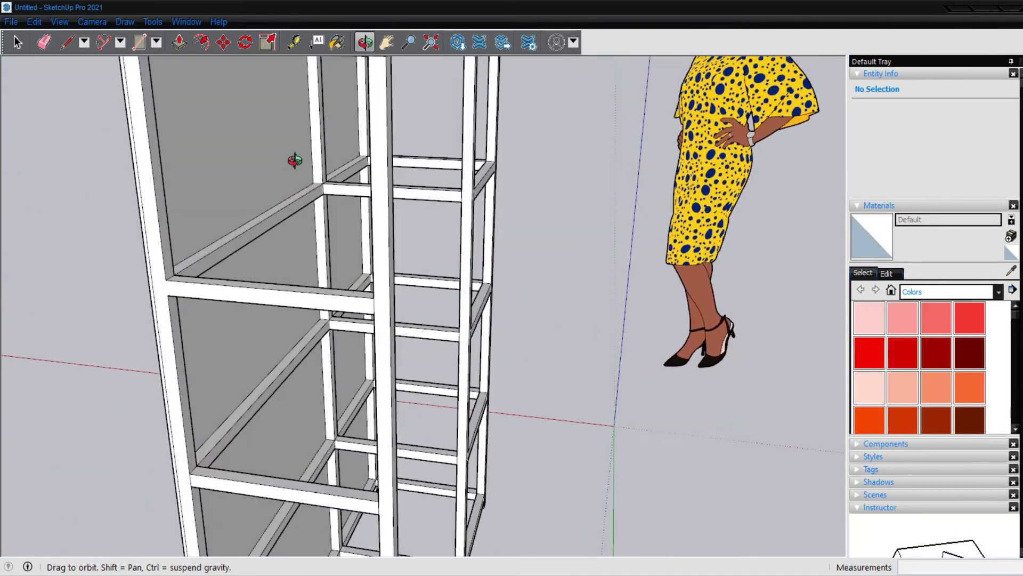
{"action": "scroll", "coordinate": [274, 194], "scroll_direction": "down", "scroll_amount": 3}
{"action": "scroll", "coordinate": [231, 219], "scroll_direction": "up", "scroll_amount": 2}
{"action": "scroll", "coordinate": [199, 219], "scroll_direction": "up", "scroll_amount": 2}
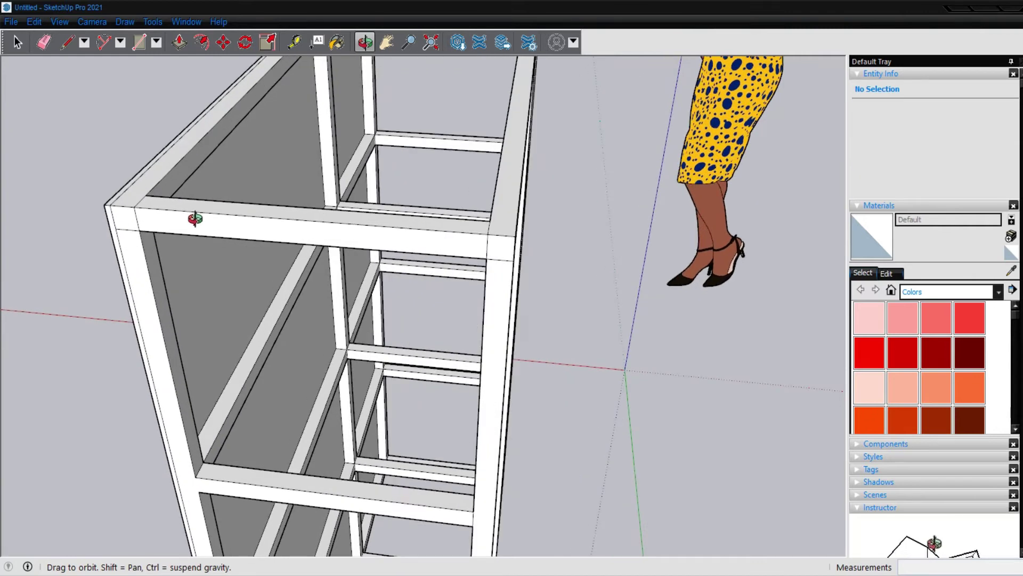
{"action": "key", "text": "e"}
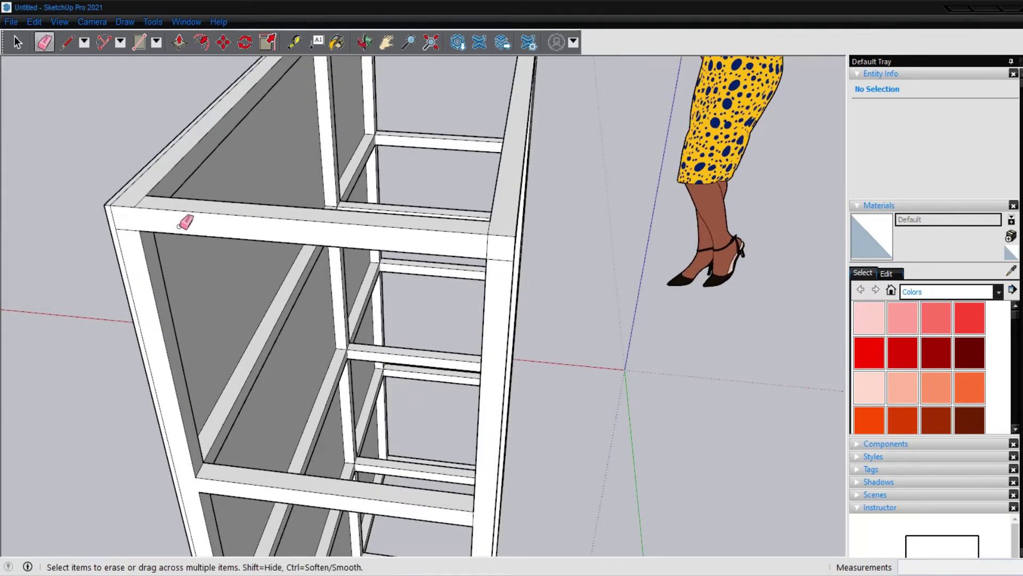
{"action": "scroll", "coordinate": [130, 222], "scroll_direction": "up", "scroll_amount": 1}
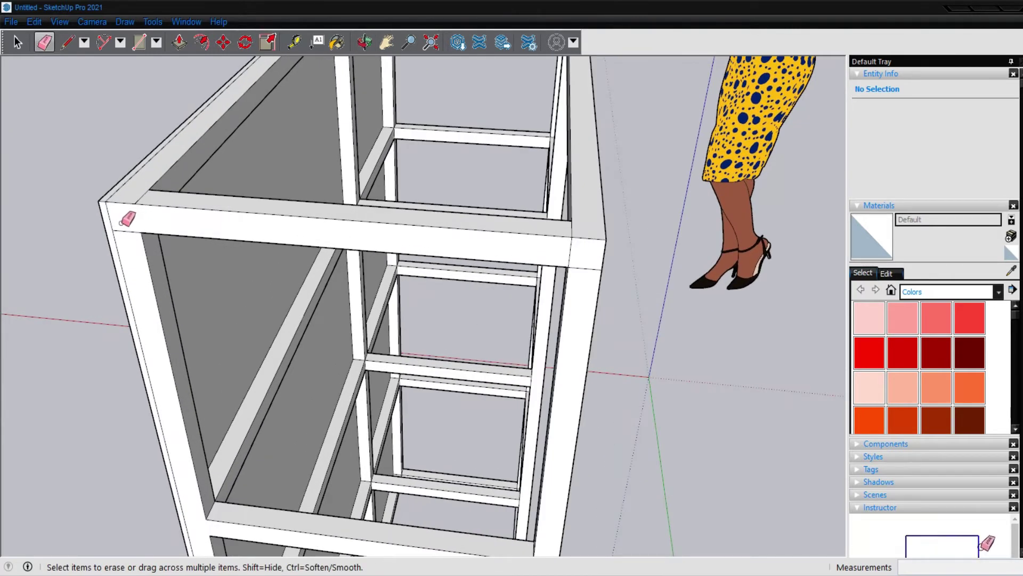
{"action": "key", "text": "l"}
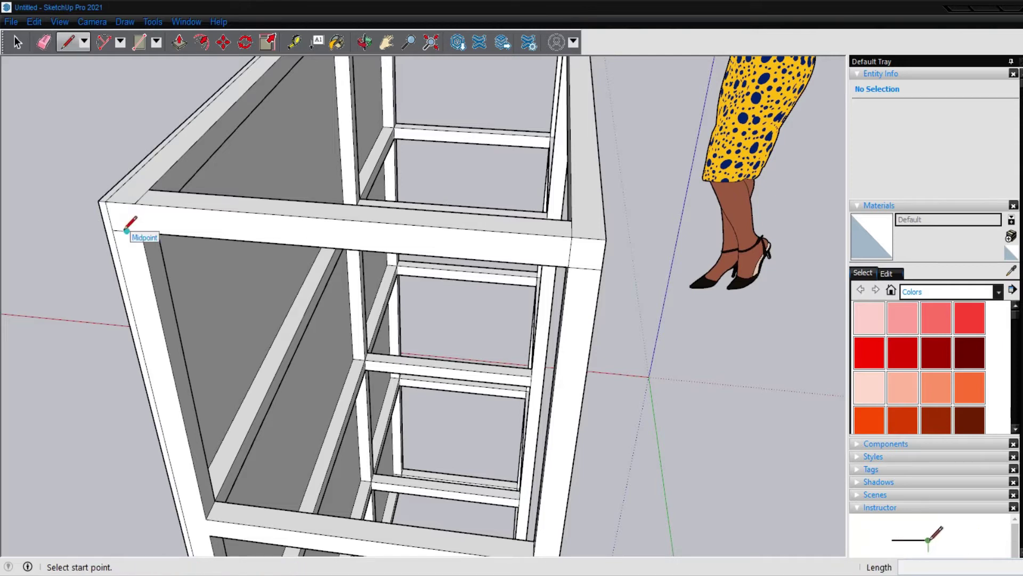
{"action": "left_click", "coordinate": [112, 230]}
{"action": "key", "text": "e"}
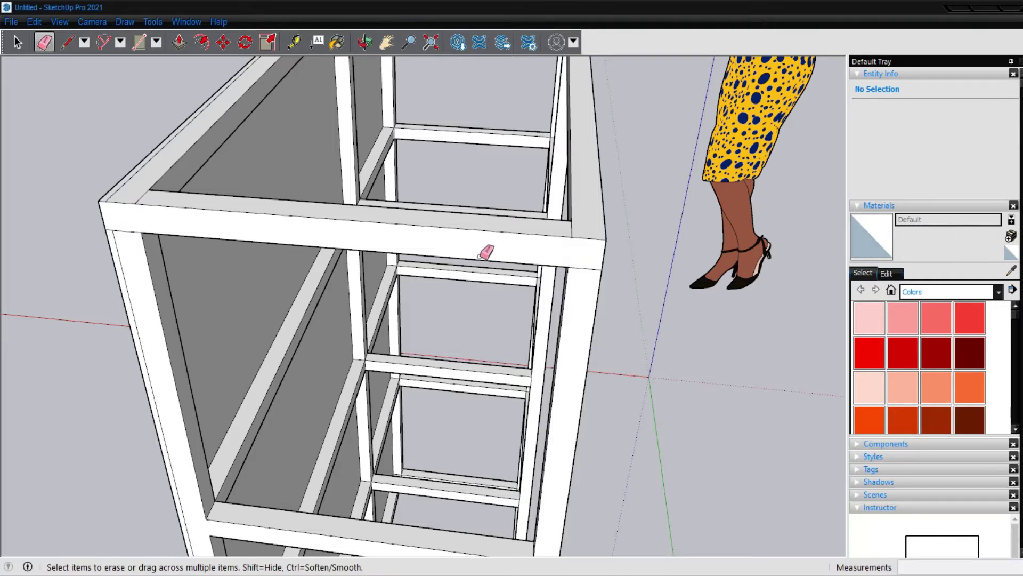
Step: Push the top front rail face out by 1 inch
{"action": "key", "text": "p"}
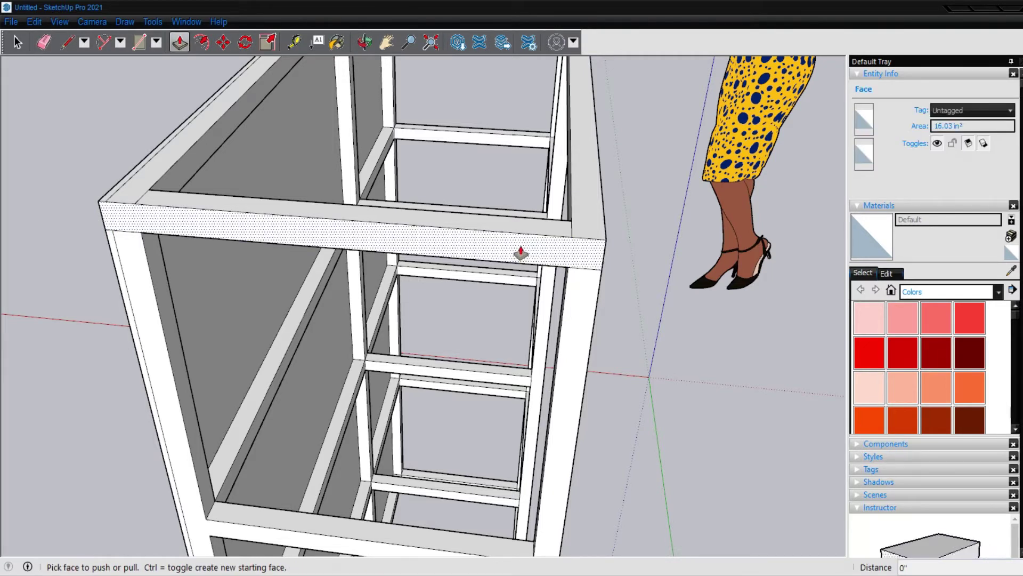
{"action": "left_click", "coordinate": [521, 254]}
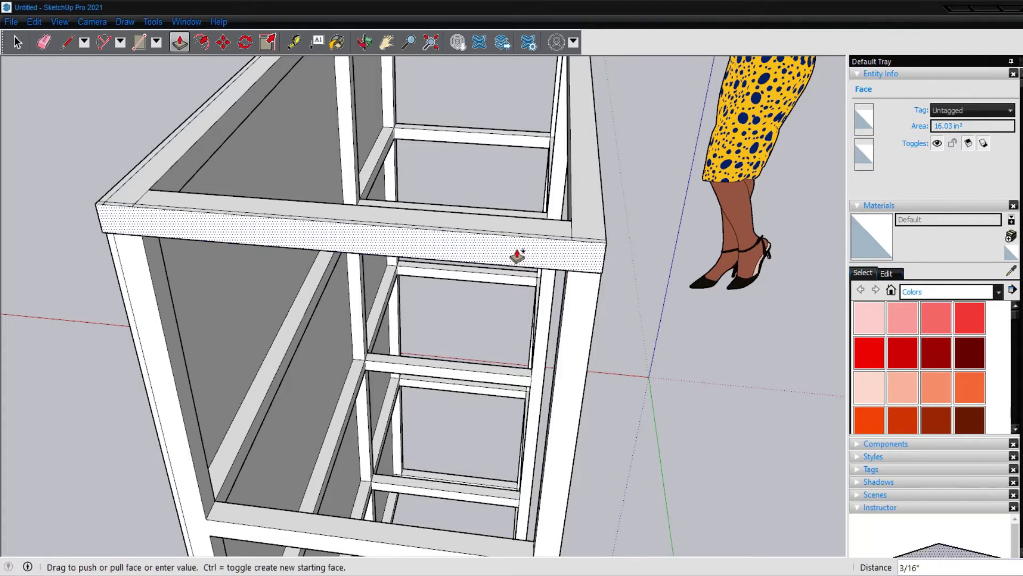
{"action": "type", "text": "1/4"}
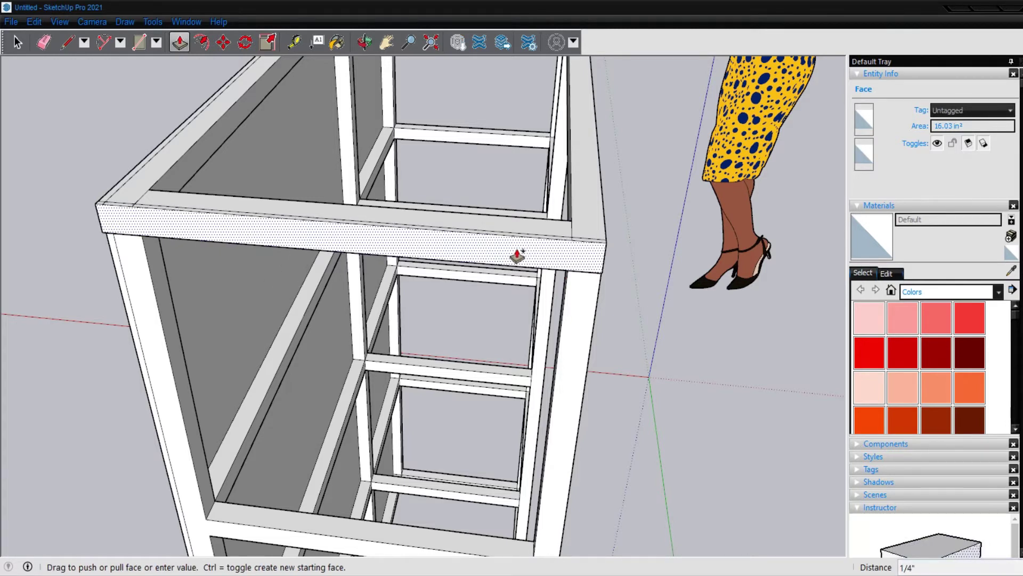
{"action": "key", "text": "Return"}
{"action": "scroll", "coordinate": [55, 237], "scroll_direction": "up", "scroll_amount": 3}
{"action": "scroll", "coordinate": [107, 255], "scroll_direction": "down", "scroll_amount": 2}
{"action": "scroll", "coordinate": [56, 262], "scroll_direction": "down", "scroll_amount": 2}
Step: Erase leftover edges at the frame's right end
{"action": "mouse_move", "coordinate": [56, 262]}
{"action": "middle_mouse_down"}
{"action": "mouse_move", "coordinate": [349, 341]}
{"action": "mouse_move", "coordinate": [338, 347]}
{"action": "mouse_move", "coordinate": [389, 406]}
{"action": "mouse_move", "coordinate": [176, 460]}
{"action": "middle_mouse_up"}
{"action": "scroll", "coordinate": [176, 461], "scroll_direction": "up", "scroll_amount": 3}
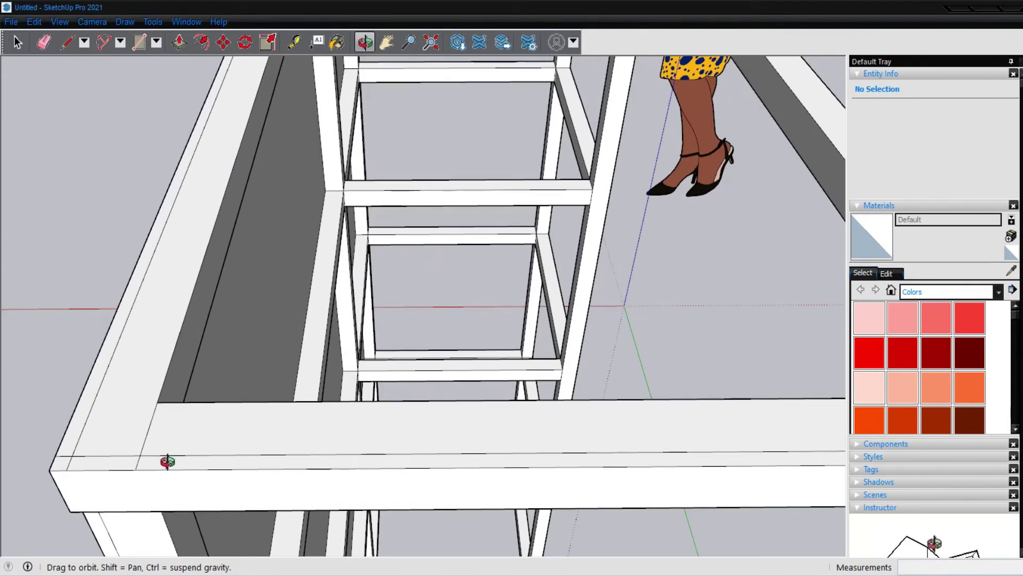
{"action": "key", "text": "e"}
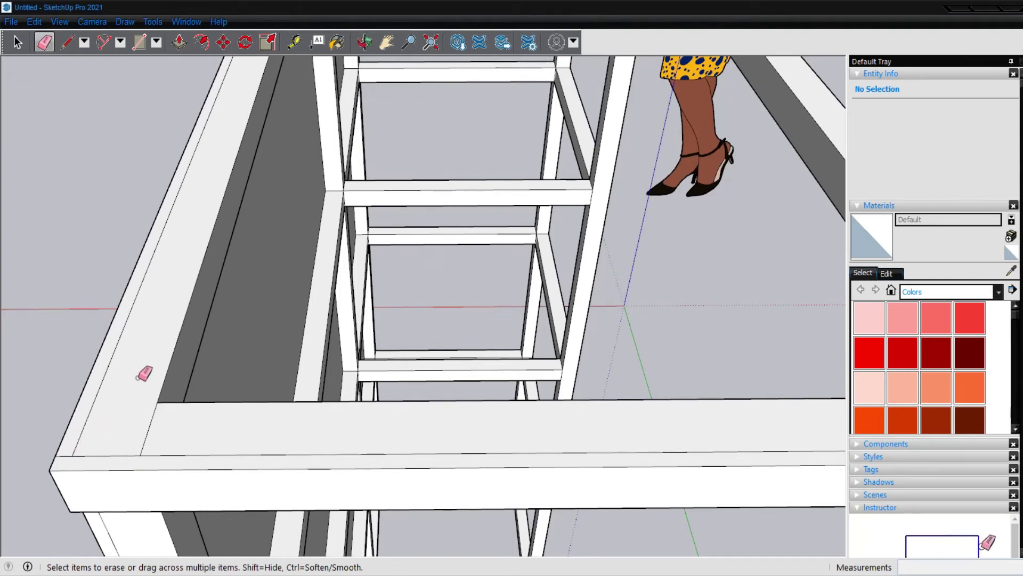
{"action": "scroll", "coordinate": [143, 373], "scroll_direction": "down", "scroll_amount": 2}
{"action": "scroll", "coordinate": [525, 385], "scroll_direction": "down", "scroll_amount": 1}
{"action": "scroll", "coordinate": [519, 388], "scroll_direction": "down", "scroll_amount": 1}
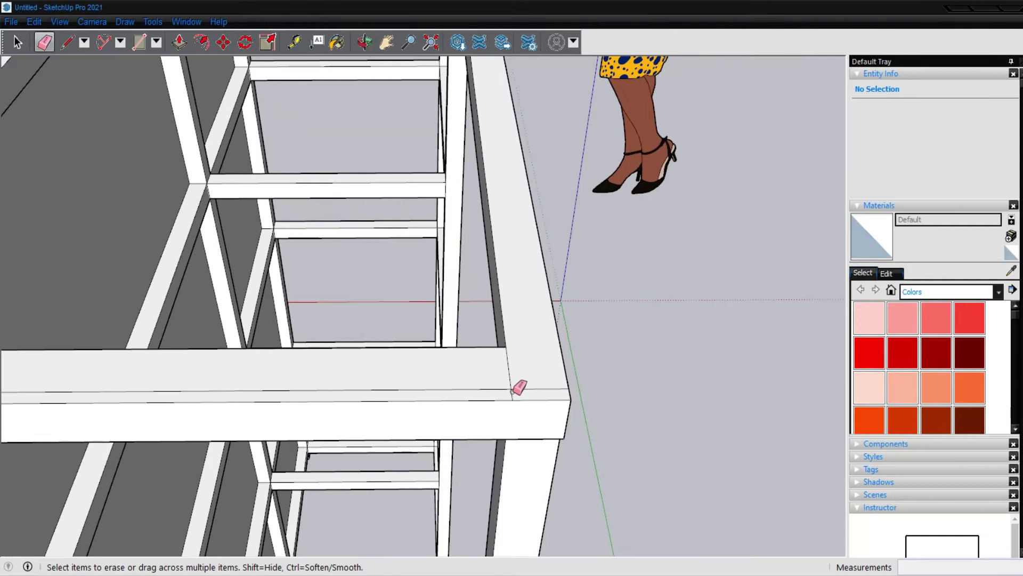
{"action": "scroll", "coordinate": [569, 296], "scroll_direction": "down", "scroll_amount": 1}
{"action": "scroll", "coordinate": [569, 287], "scroll_direction": "down", "scroll_amount": 1}
Step: From below the frame, erase stray edges around the top beam
{"action": "mouse_move", "coordinate": [569, 287]}
{"action": "middle_mouse_down"}
{"action": "mouse_move", "coordinate": [514, 370]}
{"action": "mouse_move", "coordinate": [489, 166]}
{"action": "mouse_move", "coordinate": [388, 427]}
{"action": "mouse_move", "coordinate": [397, 377]}
{"action": "mouse_move", "coordinate": [357, 372]}
{"action": "middle_mouse_up"}
{"action": "scroll", "coordinate": [379, 425], "scroll_direction": "up", "scroll_amount": 2}
{"action": "scroll", "coordinate": [368, 346], "scroll_direction": "up", "scroll_amount": 1}
{"action": "scroll", "coordinate": [320, 325], "scroll_direction": "up", "scroll_amount": 2}
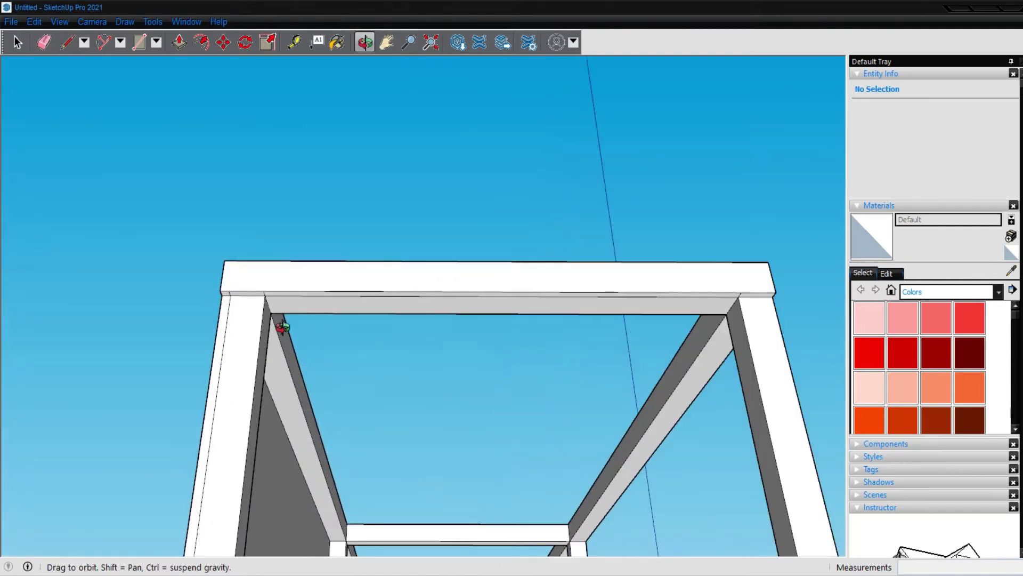
{"action": "scroll", "coordinate": [245, 303], "scroll_direction": "up", "scroll_amount": 2}
{"action": "scroll", "coordinate": [216, 283], "scroll_direction": "up", "scroll_amount": 1}
{"action": "scroll", "coordinate": [213, 278], "scroll_direction": "up", "scroll_amount": 1}
{"action": "key", "text": "e"}
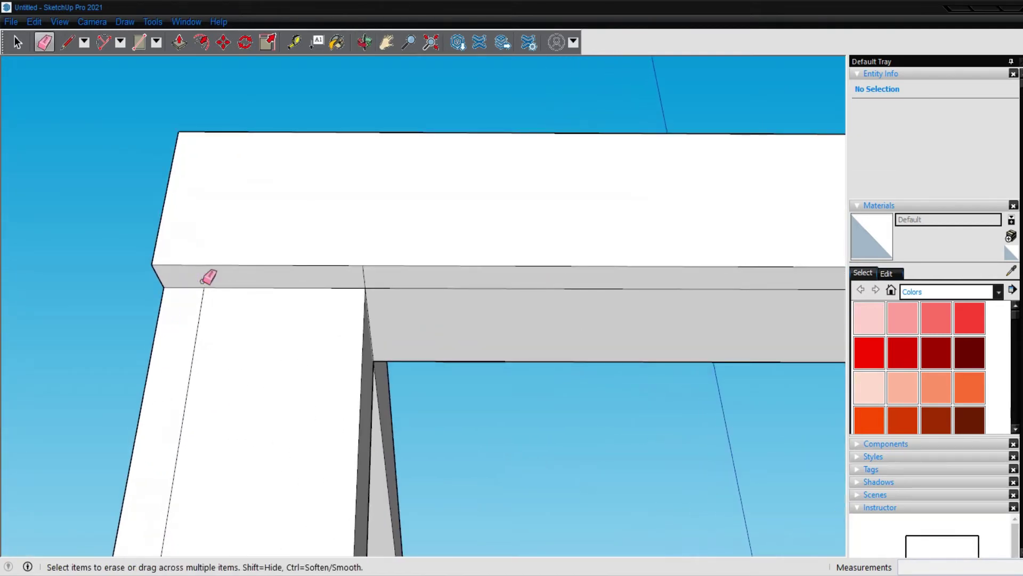
{"action": "scroll", "coordinate": [252, 265], "scroll_direction": "down", "scroll_amount": 2}
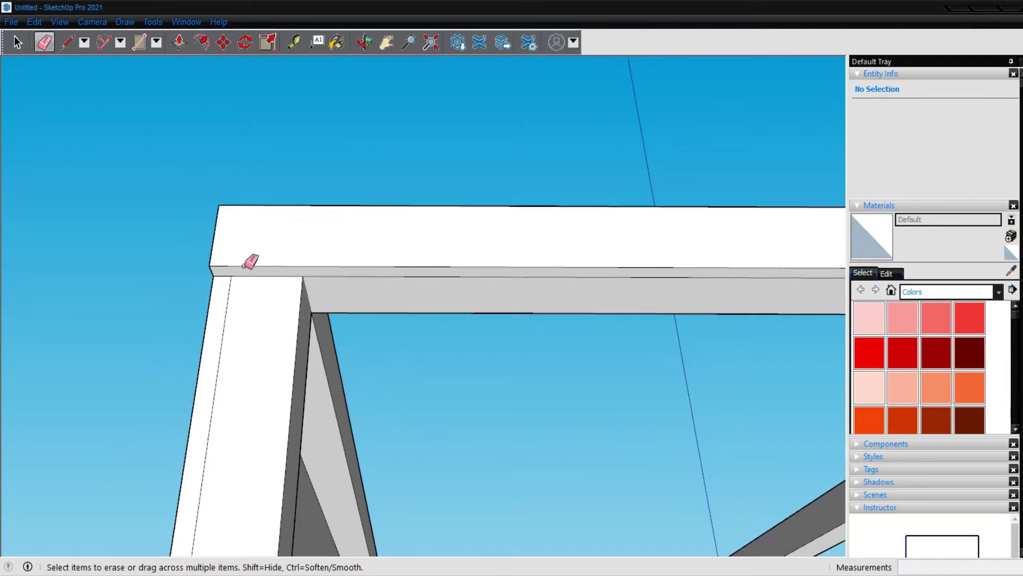
{"action": "scroll", "coordinate": [244, 266], "scroll_direction": "down", "scroll_amount": 1}
{"action": "scroll", "coordinate": [674, 310], "scroll_direction": "up", "scroll_amount": 2}
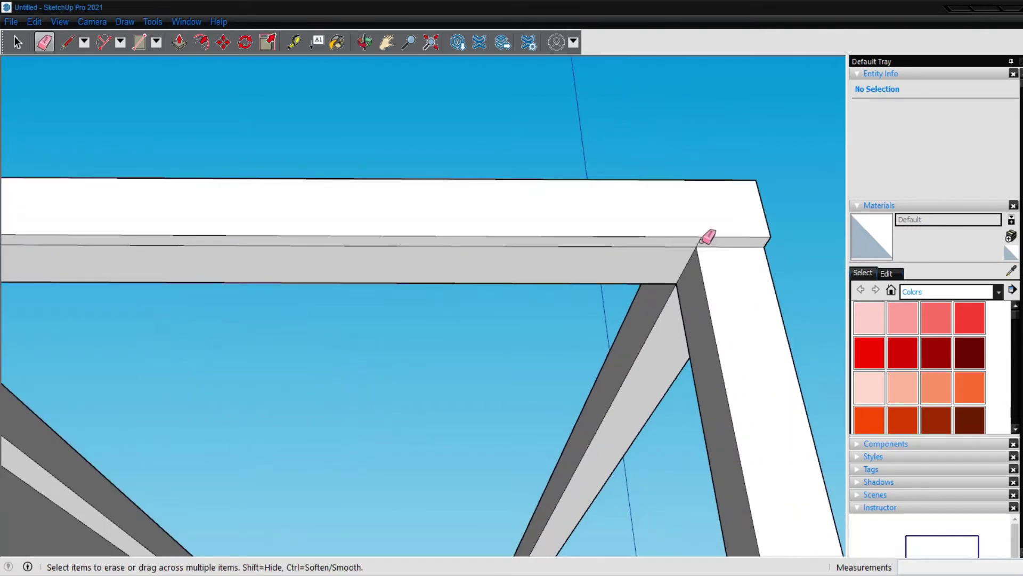
Step: Push/Pull the top beam's underside face and commit the extrusion
{"action": "key", "text": "p"}
{"action": "left_click", "coordinate": [693, 245]}
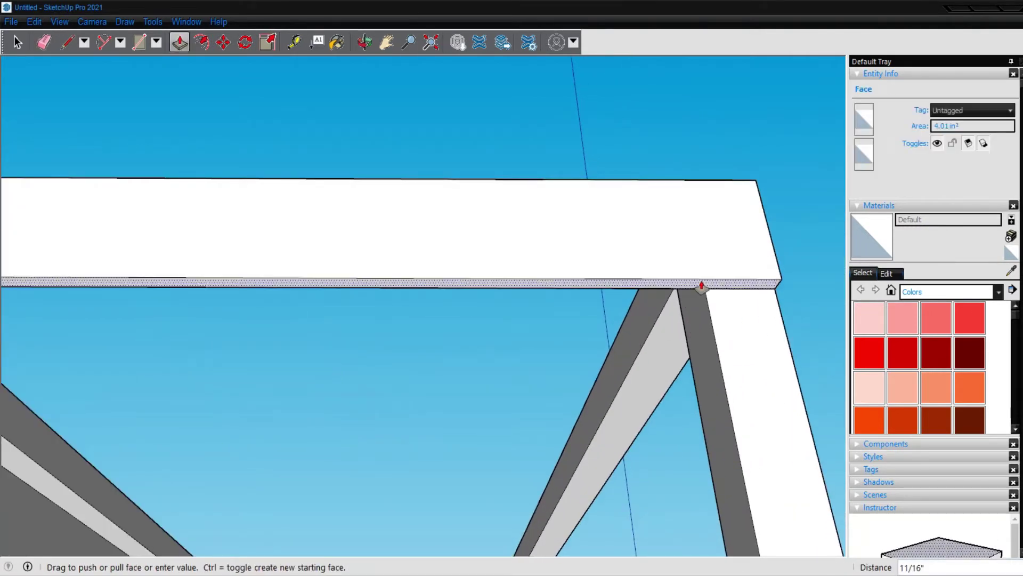
{"action": "scroll", "coordinate": [699, 280], "scroll_direction": "down", "scroll_amount": 2}
{"action": "scroll", "coordinate": [694, 272], "scroll_direction": "down", "scroll_amount": 2}
{"action": "scroll", "coordinate": [695, 272], "scroll_direction": "down", "scroll_amount": 2}
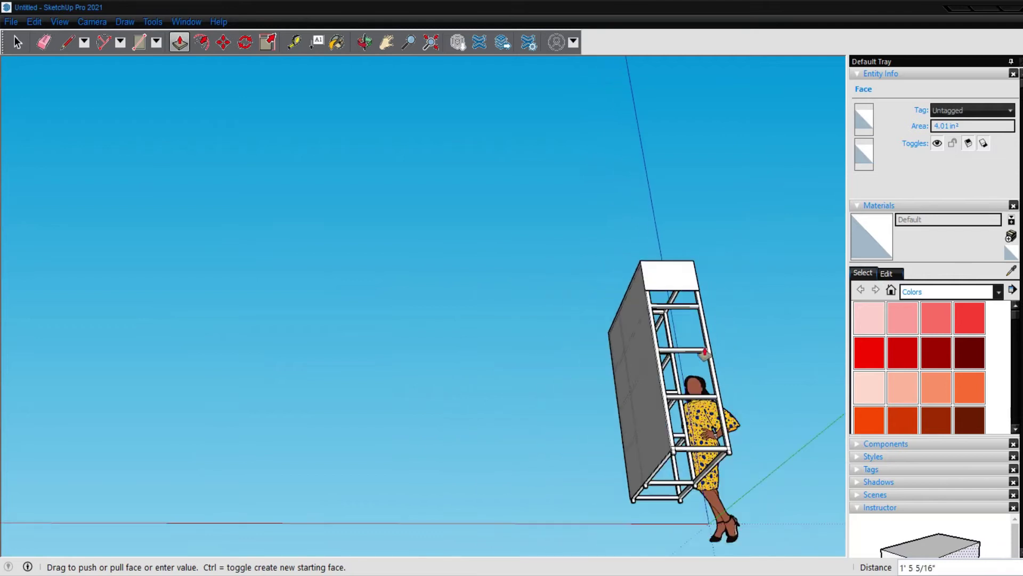
{"action": "scroll", "coordinate": [688, 443], "scroll_direction": "up", "scroll_amount": 3}
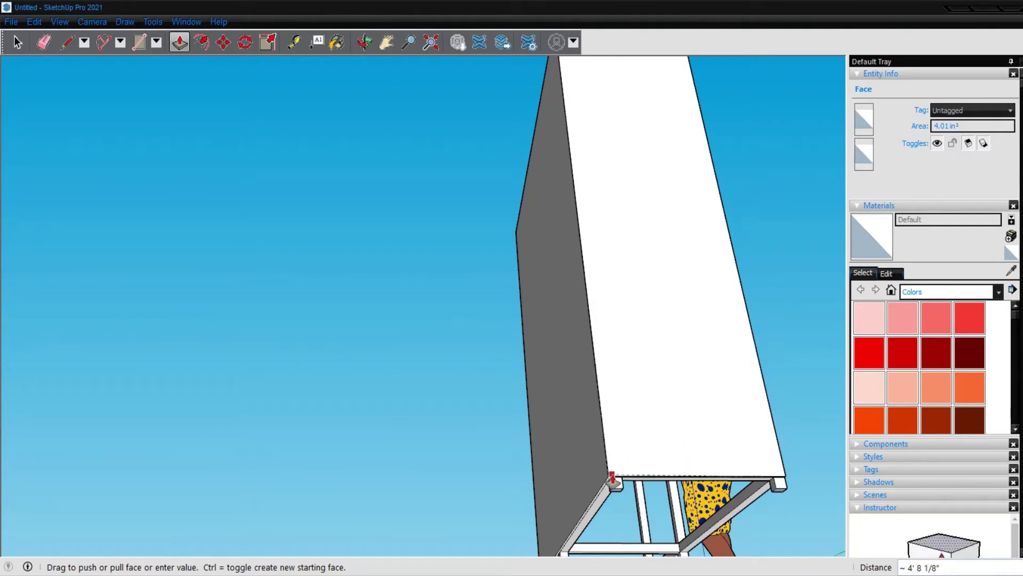
{"action": "left_click", "coordinate": [601, 486]}
{"action": "scroll", "coordinate": [445, 414], "scroll_direction": "down", "scroll_amount": 3}
{"action": "scroll", "coordinate": [446, 413], "scroll_direction": "down", "scroll_amount": 2}
{"action": "mouse_move", "coordinate": [480, 408]}
{"action": "middle_mouse_down"}
{"action": "mouse_move", "coordinate": [599, 453]}
{"action": "mouse_move", "coordinate": [633, 423]}
{"action": "mouse_move", "coordinate": [555, 453]}
{"action": "mouse_move", "coordinate": [469, 366]}
{"action": "mouse_move", "coordinate": [468, 388]}
{"action": "mouse_move", "coordinate": [423, 446]}
{"action": "mouse_move", "coordinate": [359, 479]}
{"action": "mouse_move", "coordinate": [578, 475]}
{"action": "mouse_move", "coordinate": [878, 425]}
{"action": "mouse_move", "coordinate": [790, 490]}
{"action": "mouse_move", "coordinate": [699, 516]}
{"action": "mouse_move", "coordinate": [502, 515]}
{"action": "middle_mouse_up"}
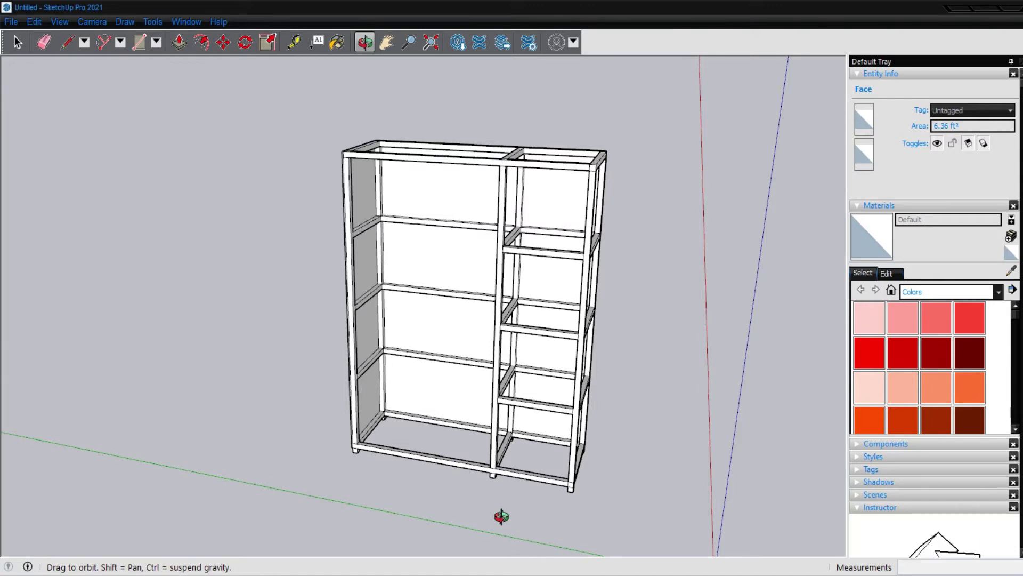
Step: Remove the stray edges at the top frame corners
{"action": "mouse_move", "coordinate": [663, 417]}
{"action": "middle_mouse_down"}
{"action": "mouse_move", "coordinate": [555, 418]}
{"action": "mouse_move", "coordinate": [580, 377]}
{"action": "mouse_move", "coordinate": [489, 403]}
{"action": "mouse_move", "coordinate": [317, 421]}
{"action": "middle_mouse_up"}
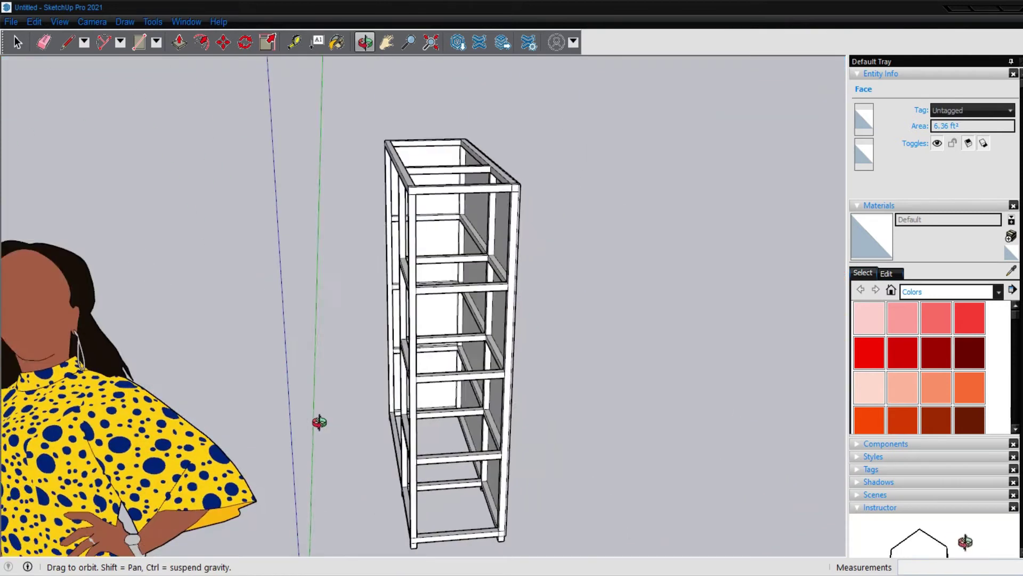
{"action": "scroll", "coordinate": [468, 217], "scroll_direction": "up", "scroll_amount": 5}
{"action": "scroll", "coordinate": [486, 166], "scroll_direction": "up", "scroll_amount": 3}
{"action": "key", "text": "e"}
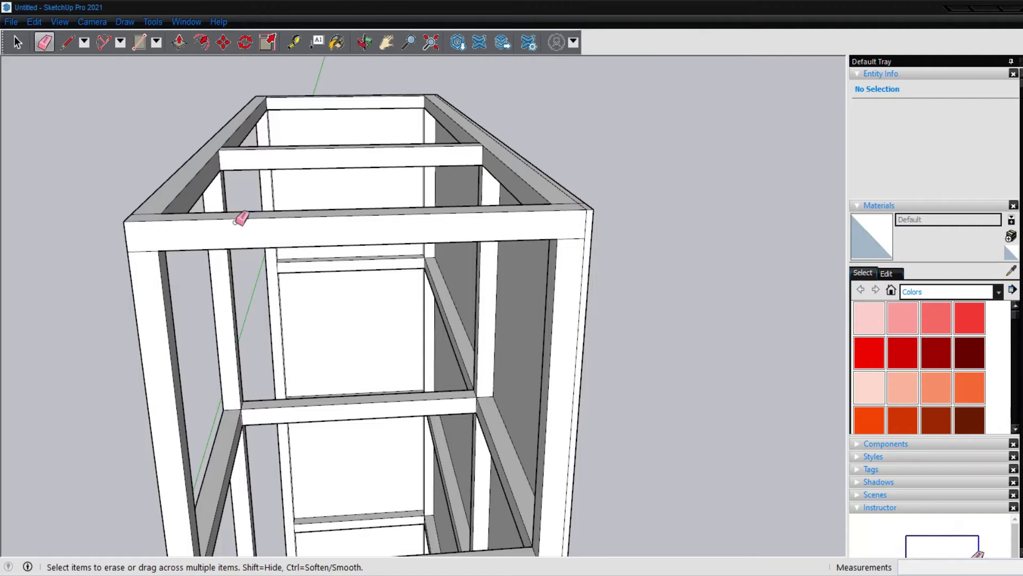
{"action": "scroll", "coordinate": [236, 220], "scroll_direction": "down", "scroll_amount": 1}
{"action": "key", "text": "l"}
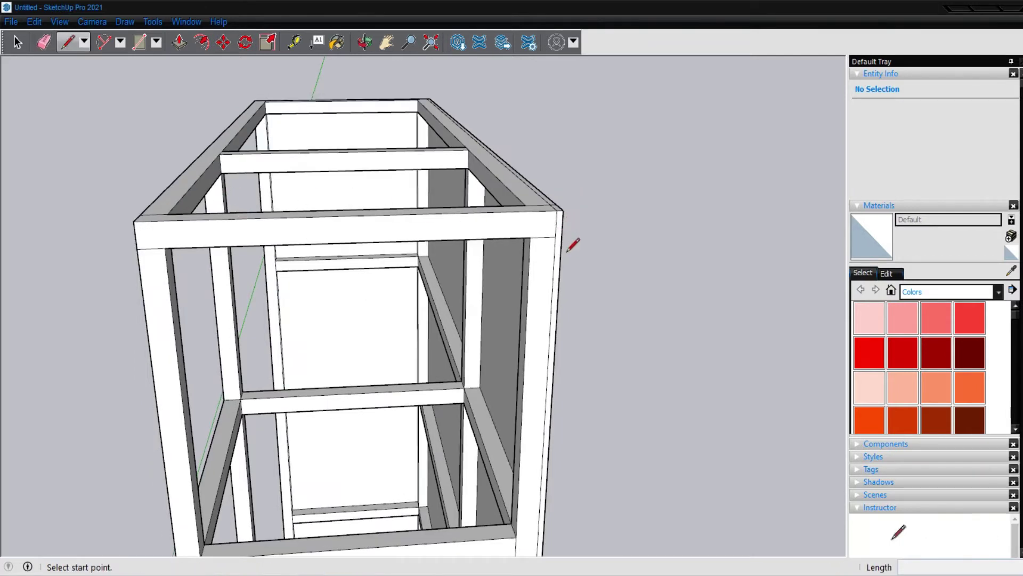
{"action": "left_click", "coordinate": [556, 236]}
{"action": "scroll", "coordinate": [560, 223], "scroll_direction": "up", "scroll_amount": 5}
{"action": "scroll", "coordinate": [544, 208], "scroll_direction": "down", "scroll_amount": 3}
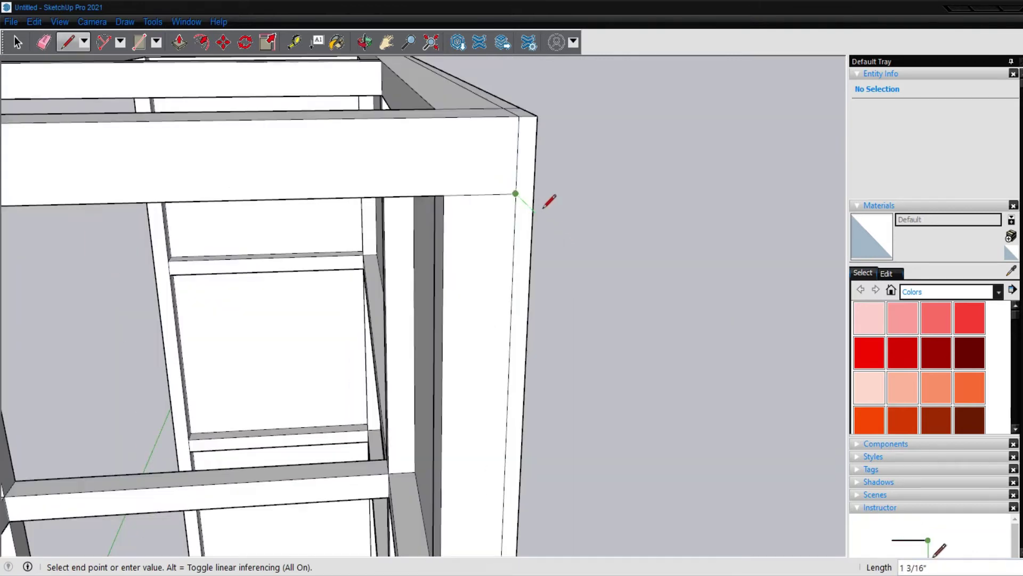
{"action": "key", "text": "Escape"}
{"action": "key", "text": "e"}
{"action": "scroll", "coordinate": [522, 175], "scroll_direction": "down", "scroll_amount": 1}
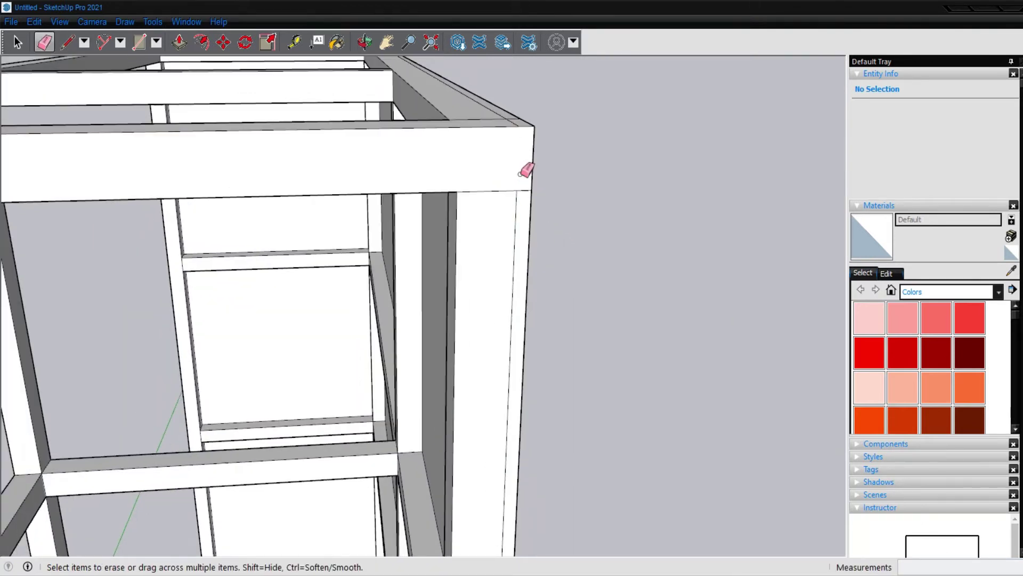
{"action": "scroll", "coordinate": [521, 174], "scroll_direction": "down", "scroll_amount": 3}
{"action": "scroll", "coordinate": [521, 174], "scroll_direction": "down", "scroll_amount": 2}
{"action": "scroll", "coordinate": [521, 174], "scroll_direction": "down", "scroll_amount": 1}
{"action": "scroll", "coordinate": [521, 174], "scroll_direction": "down", "scroll_amount": 1}
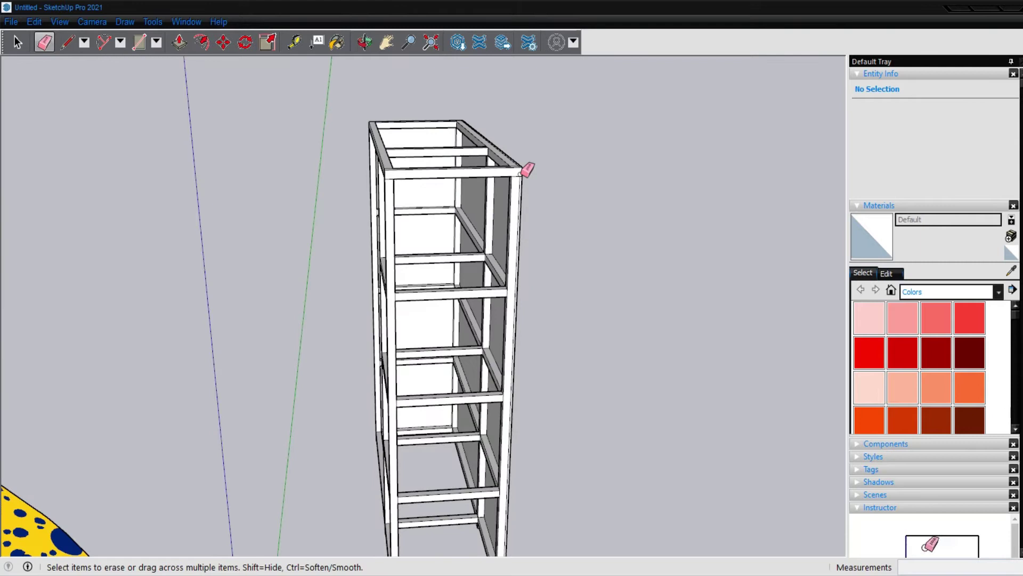
Step: Pull the top frame face out into a 1/4" lip
{"action": "key", "text": "p"}
{"action": "left_click", "coordinate": [493, 178]}
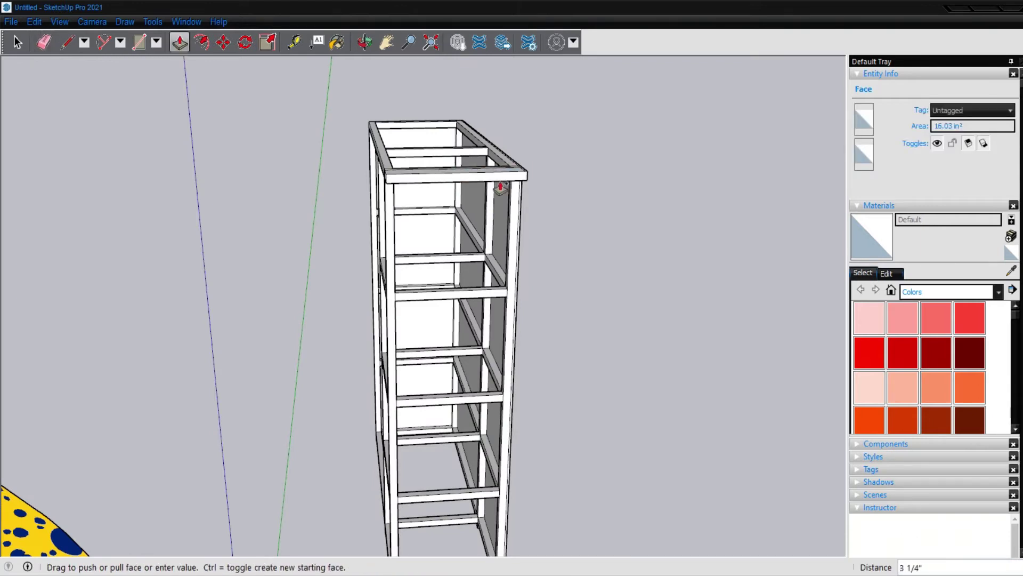
{"action": "left_click", "coordinate": [503, 189]}
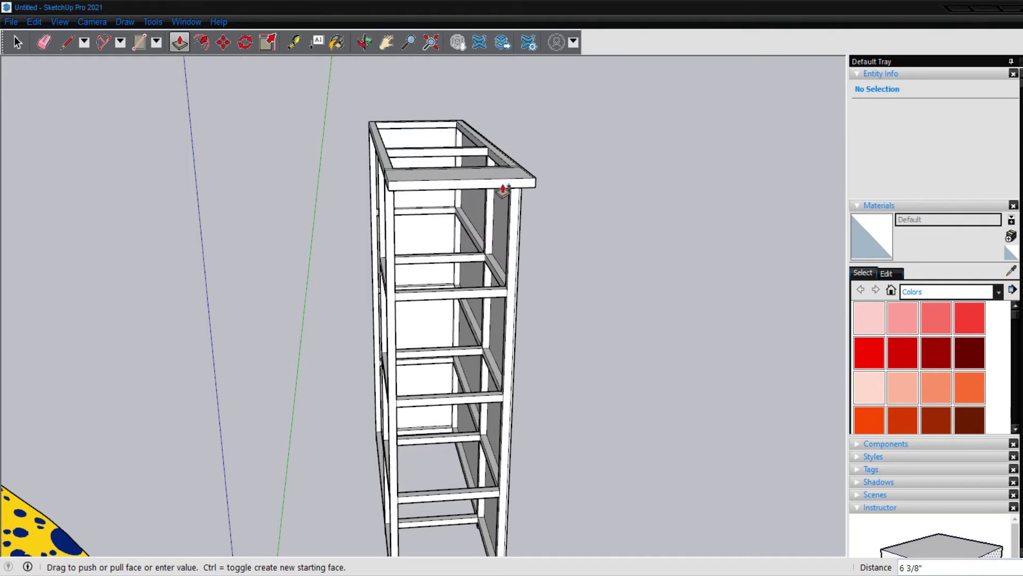
{"action": "type", "text": "1/4"}
{"action": "key", "text": "Return"}
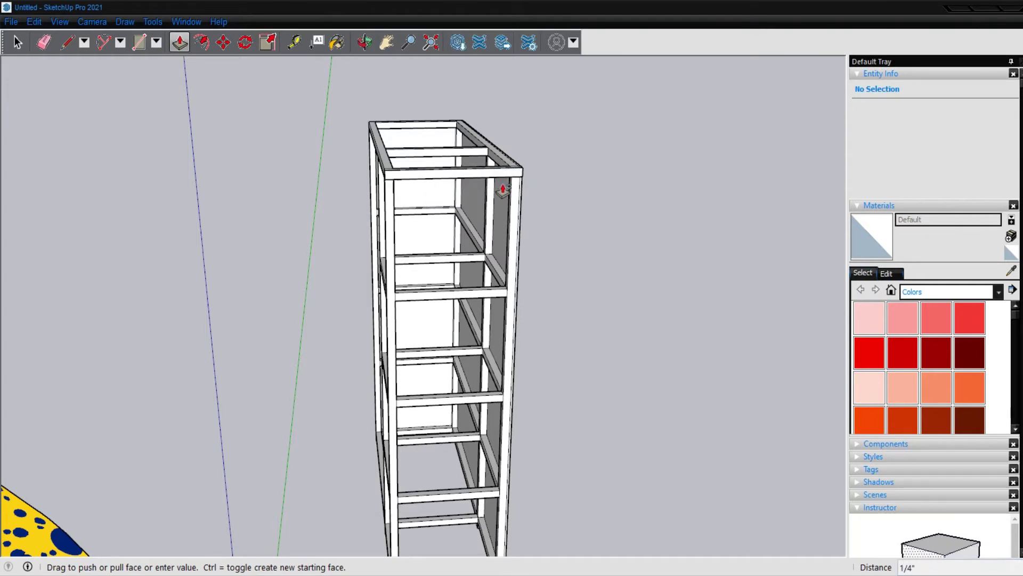
{"action": "middle_click_drag", "start_coordinate": [486, 192], "coordinate": [427, 75]}
Step: Zoom in on the top rail and erase its stray edges
{"action": "scroll", "coordinate": [427, 75], "scroll_direction": "up", "scroll_amount": 5}
{"action": "scroll", "coordinate": [451, 103], "scroll_direction": "up", "scroll_amount": 4}
{"action": "scroll", "coordinate": [461, 59], "scroll_direction": "up", "scroll_amount": 2}
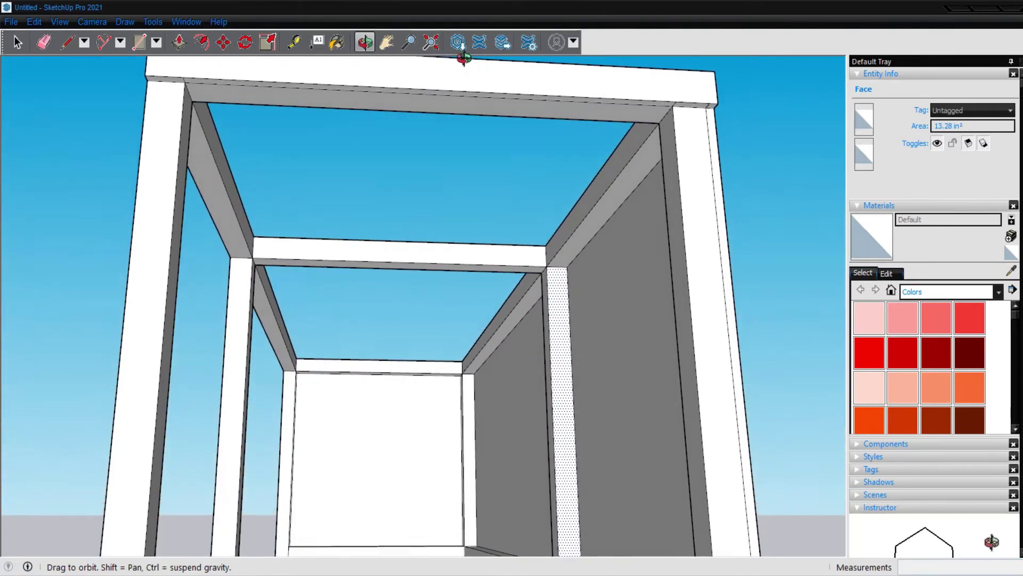
{"action": "scroll", "coordinate": [187, 64], "scroll_direction": "up", "scroll_amount": 2}
{"action": "scroll", "coordinate": [183, 80], "scroll_direction": "up", "scroll_amount": 3}
{"action": "key", "text": "e"}
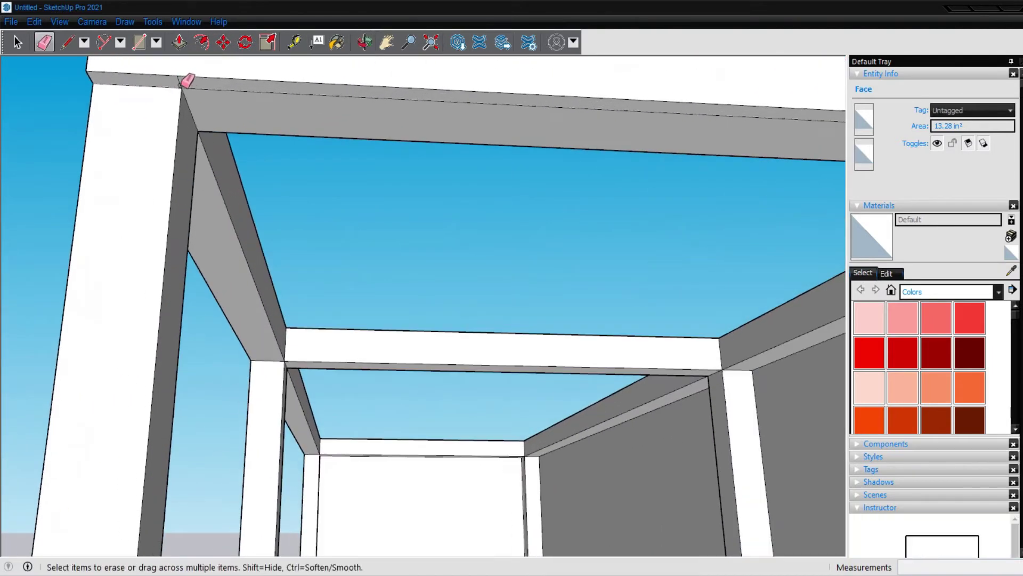
{"action": "scroll", "coordinate": [190, 78], "scroll_direction": "down", "scroll_amount": 3}
{"action": "scroll", "coordinate": [802, 108], "scroll_direction": "up", "scroll_amount": 3}
{"action": "scroll", "coordinate": [768, 112], "scroll_direction": "up", "scroll_amount": 2}
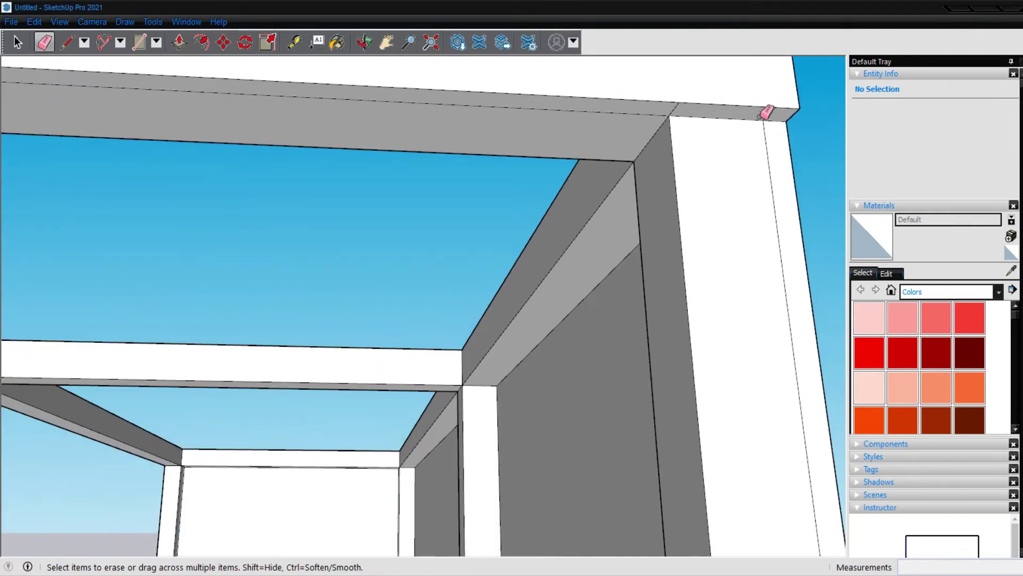
{"action": "scroll", "coordinate": [682, 107], "scroll_direction": "up", "scroll_amount": 1}
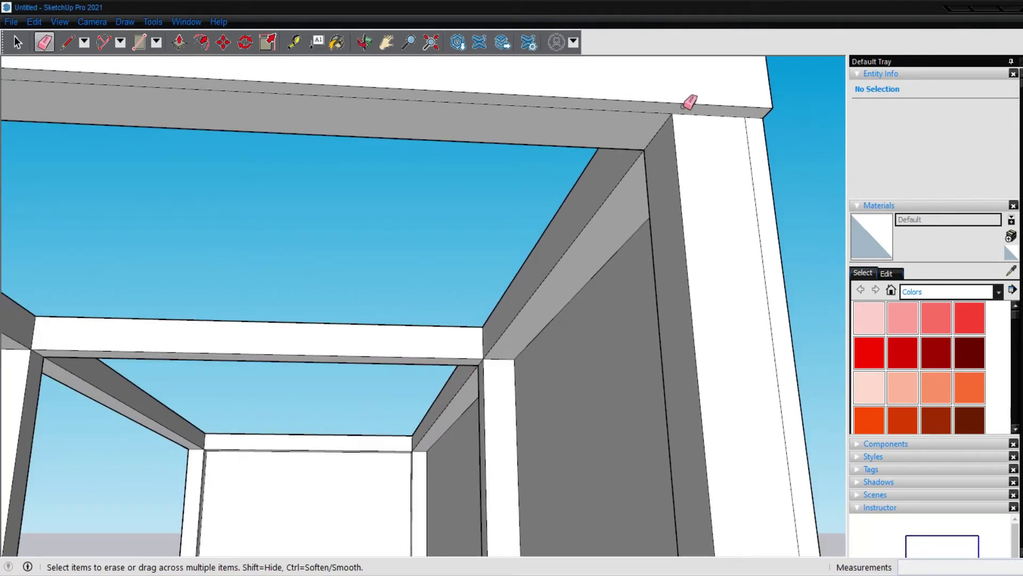
Step: Pull the thin 1/4" lip down to the unit's base as a back panel
{"action": "key", "text": "p"}
{"action": "left_click", "coordinate": [683, 111]}
{"action": "scroll", "coordinate": [678, 155], "scroll_direction": "down", "scroll_amount": 2}
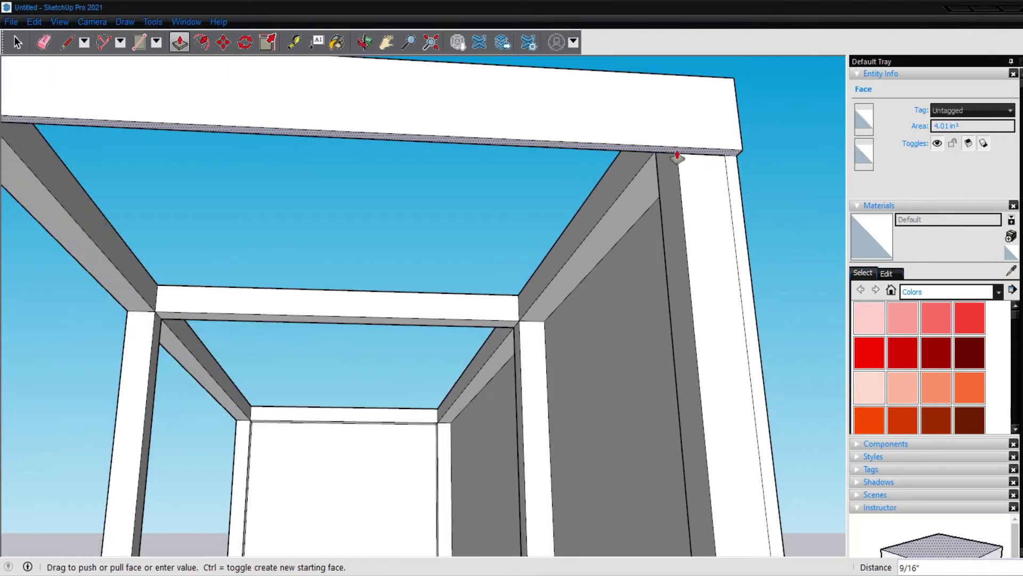
{"action": "scroll", "coordinate": [666, 144], "scroll_direction": "down", "scroll_amount": 2}
{"action": "scroll", "coordinate": [669, 139], "scroll_direction": "down", "scroll_amount": 2}
{"action": "scroll", "coordinate": [666, 134], "scroll_direction": "down", "scroll_amount": 2}
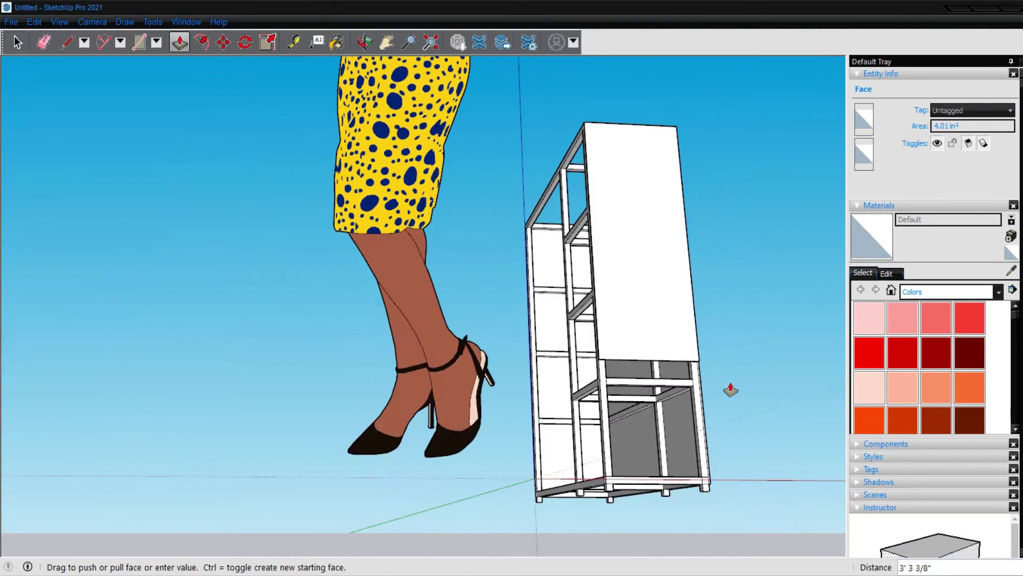
{"action": "middle_click_drag", "start_coordinate": [666, 135], "coordinate": [676, 503]}
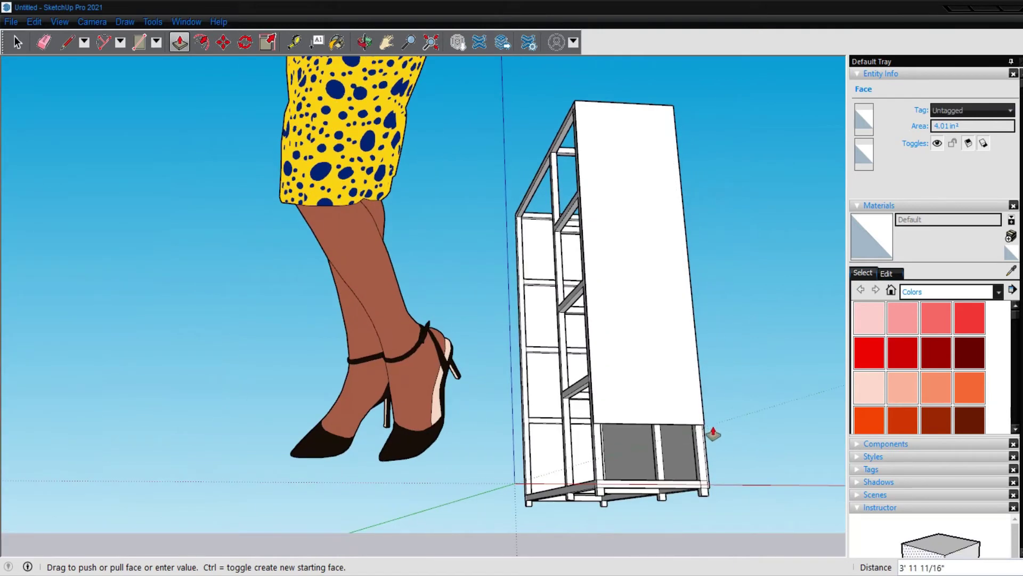
{"action": "left_click", "coordinate": [581, 493]}
{"action": "mouse_move", "coordinate": [598, 319]}
{"action": "middle_mouse_down"}
{"action": "mouse_move", "coordinate": [577, 326]}
{"action": "mouse_move", "coordinate": [782, 371]}
{"action": "mouse_move", "coordinate": [797, 337]}
{"action": "mouse_move", "coordinate": [788, 1]}
{"action": "mouse_move", "coordinate": [737, 216]}
{"action": "mouse_move", "coordinate": [718, 466]}
{"action": "mouse_move", "coordinate": [400, 420]}
{"action": "middle_mouse_up"}
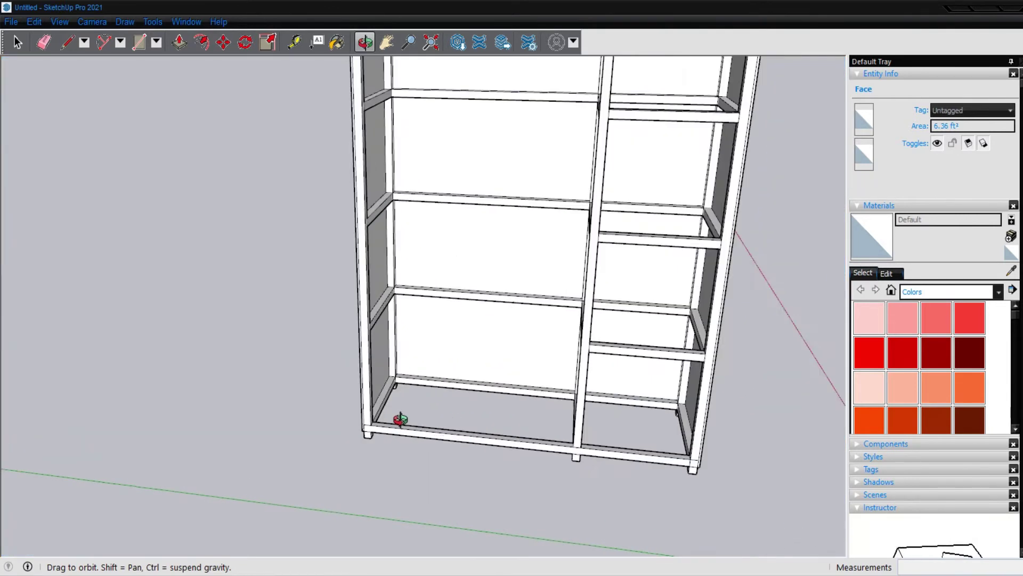
Step: Pull the inner bottom rail face out 1/4 inch
{"action": "scroll", "coordinate": [400, 420], "scroll_direction": "up", "scroll_amount": 2}
{"action": "scroll", "coordinate": [407, 399], "scroll_direction": "up", "scroll_amount": 2}
{"action": "scroll", "coordinate": [428, 369], "scroll_direction": "up", "scroll_amount": 2}
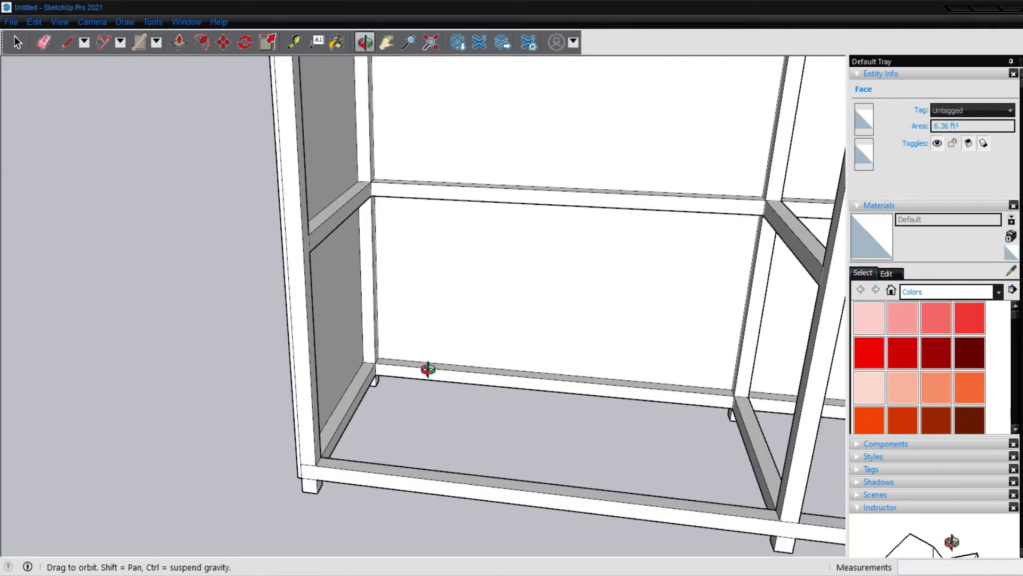
{"action": "scroll", "coordinate": [428, 369], "scroll_direction": "up", "scroll_amount": 3}
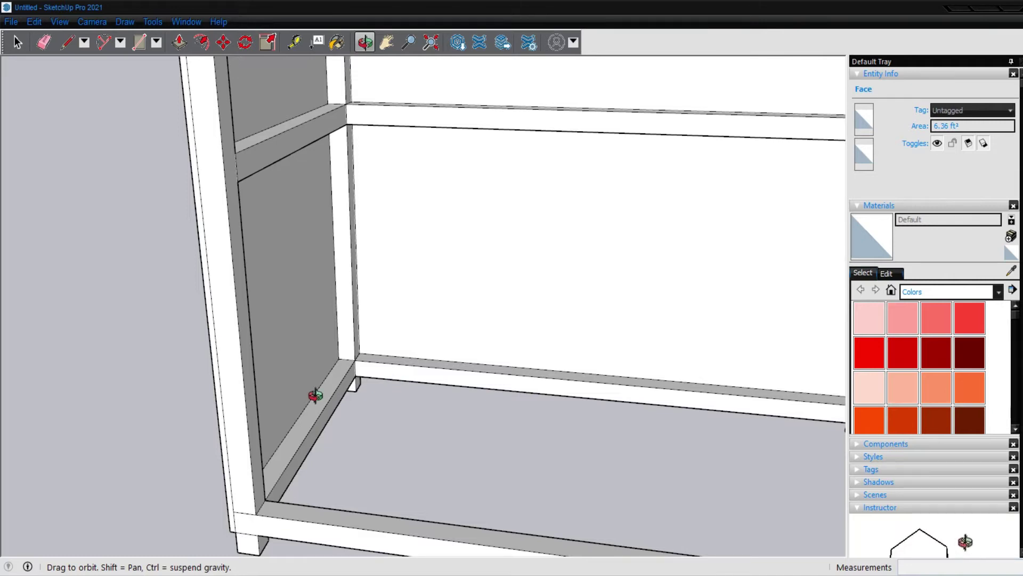
{"action": "key", "text": "p"}
{"action": "left_click_drag", "start_coordinate": [312, 422], "coordinate": [312, 414]}
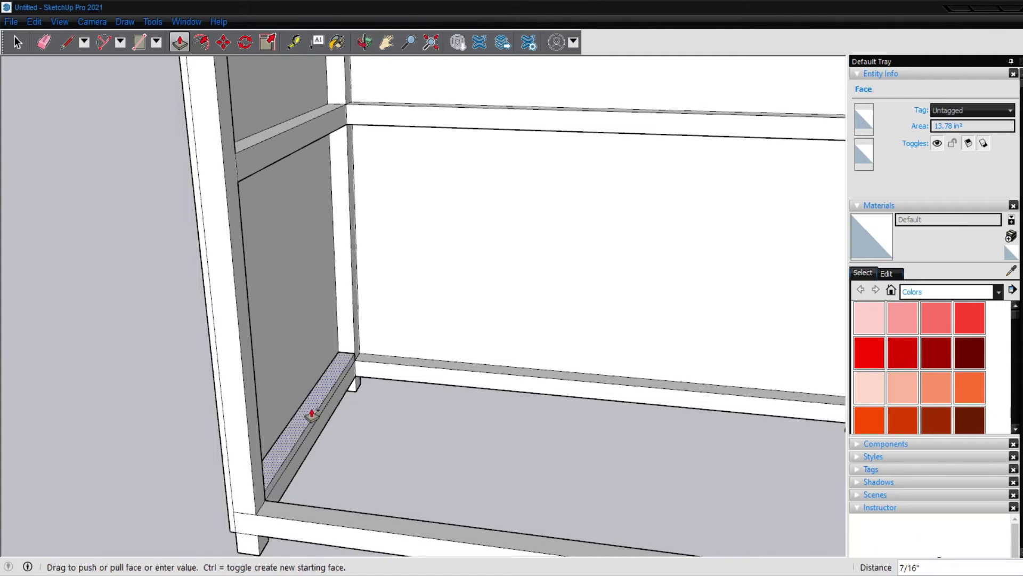
{"action": "type", "text": "1/"}
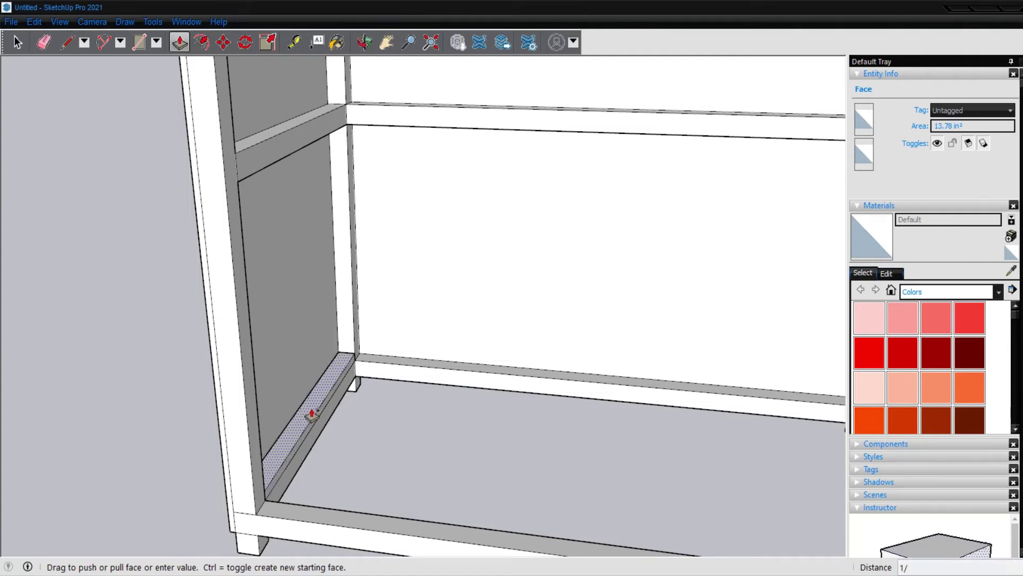
{"action": "key", "text": "Return"}
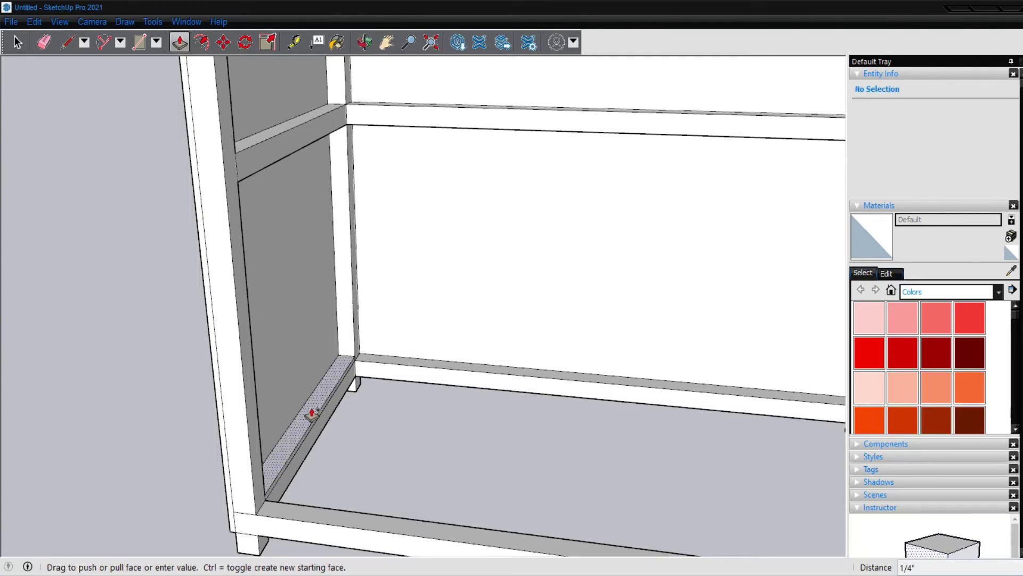
Step: Stretch the thin bottom strip across the lowest compartment
{"action": "scroll", "coordinate": [308, 413], "scroll_direction": "down", "scroll_amount": 2}
{"action": "scroll", "coordinate": [356, 421], "scroll_direction": "up", "scroll_amount": 3}
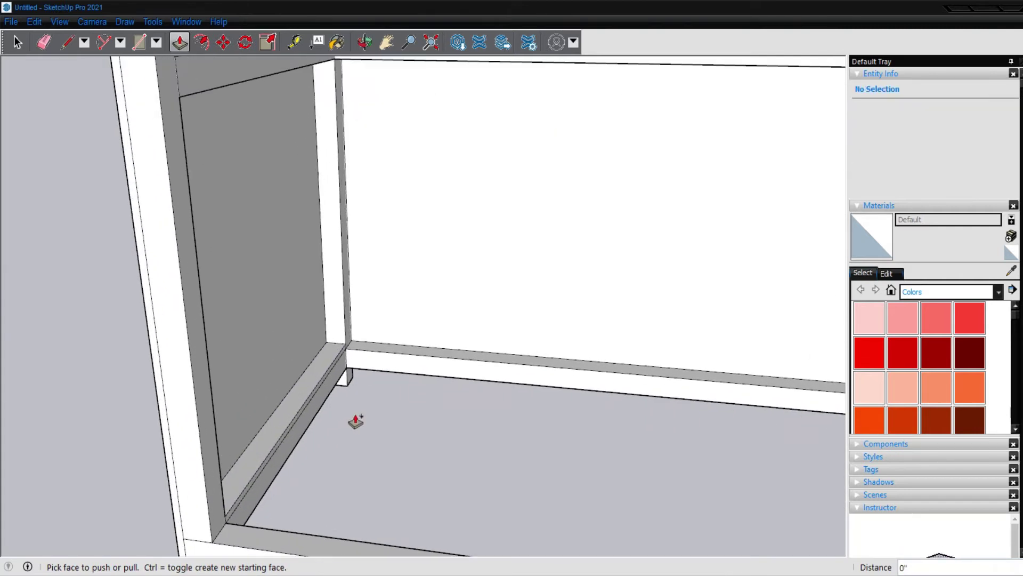
{"action": "left_click", "coordinate": [294, 428]}
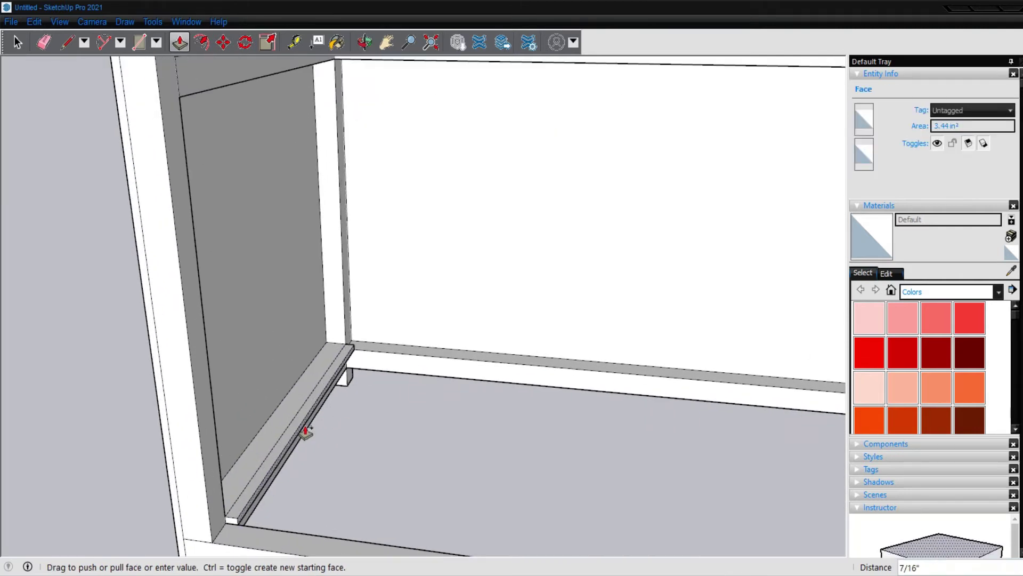
{"action": "scroll", "coordinate": [306, 431], "scroll_direction": "down", "scroll_amount": 3}
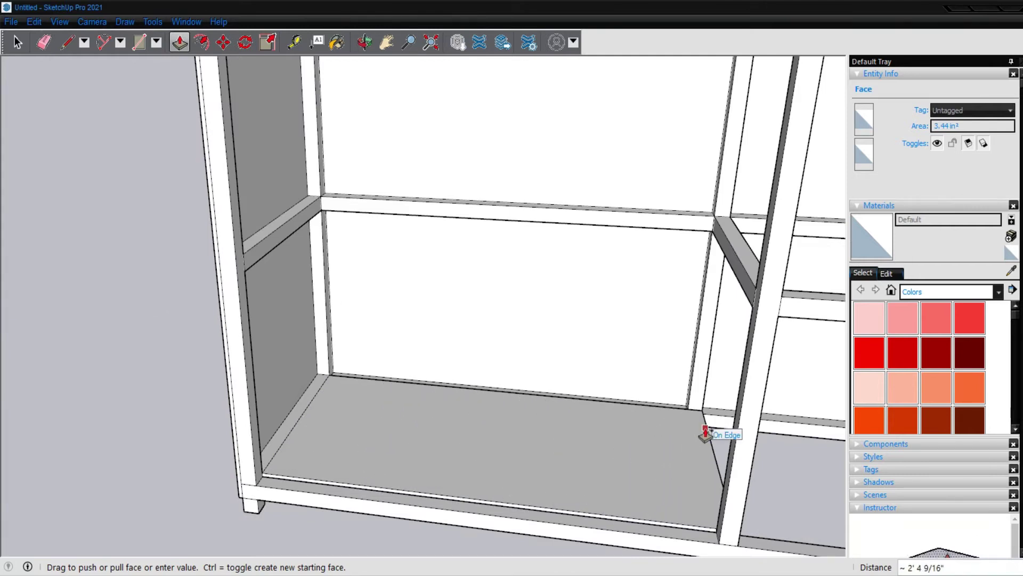
{"action": "scroll", "coordinate": [706, 433], "scroll_direction": "down", "scroll_amount": 2}
{"action": "scroll", "coordinate": [706, 433], "scroll_direction": "down", "scroll_amount": 2}
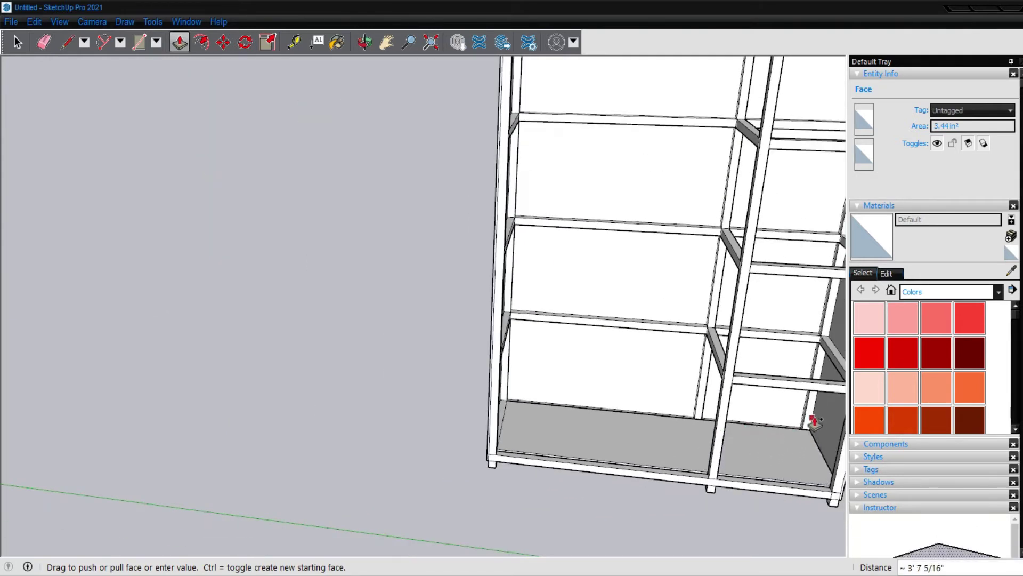
{"action": "left_click", "coordinate": [814, 421]}
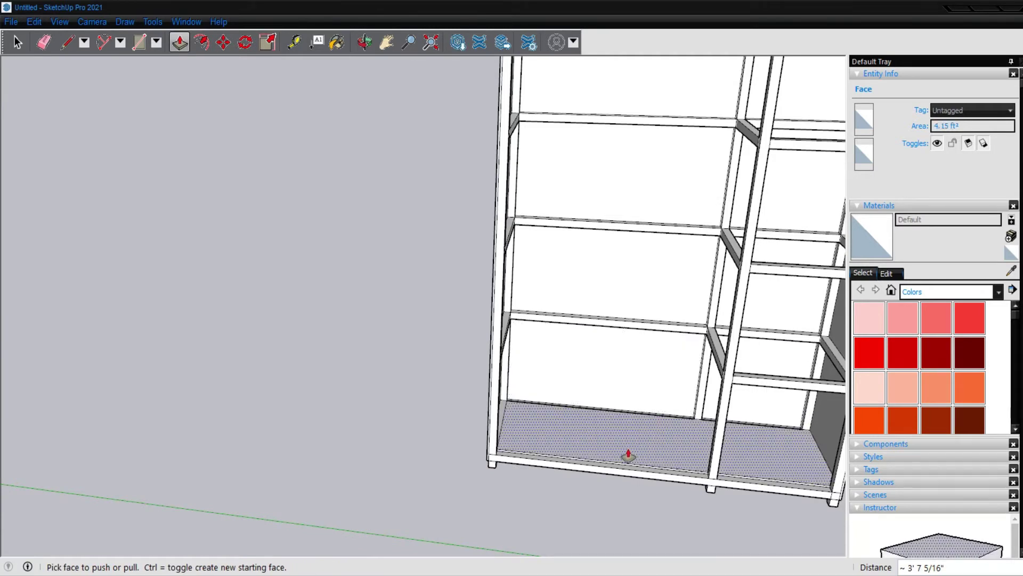
{"action": "scroll", "coordinate": [629, 456], "scroll_direction": "up", "scroll_amount": 2}
{"action": "scroll", "coordinate": [629, 466], "scroll_direction": "up", "scroll_amount": 2}
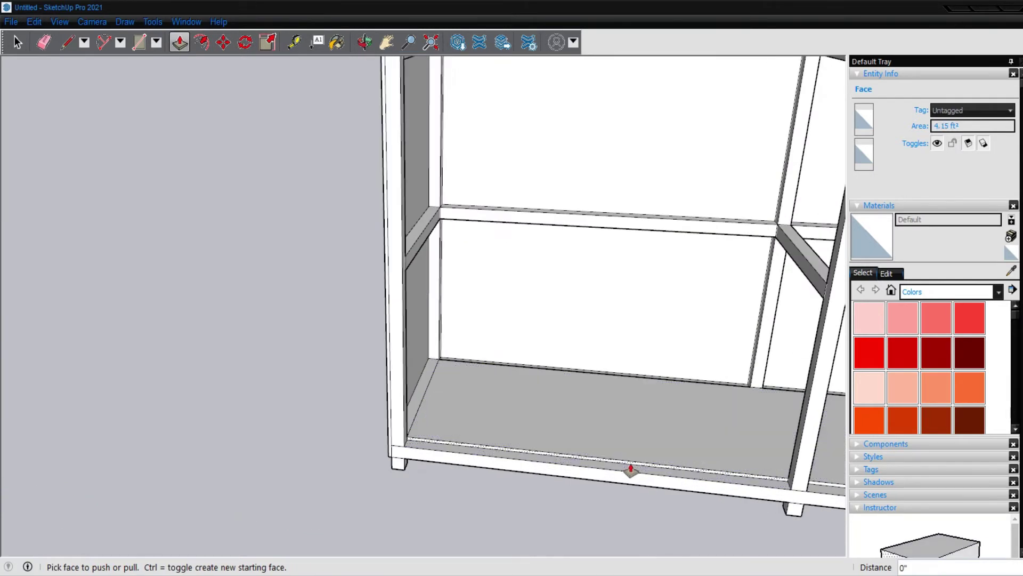
Step: Extend the bottom panels forward to the front rail and sideways to the centre post
{"action": "left_click", "coordinate": [631, 469]}
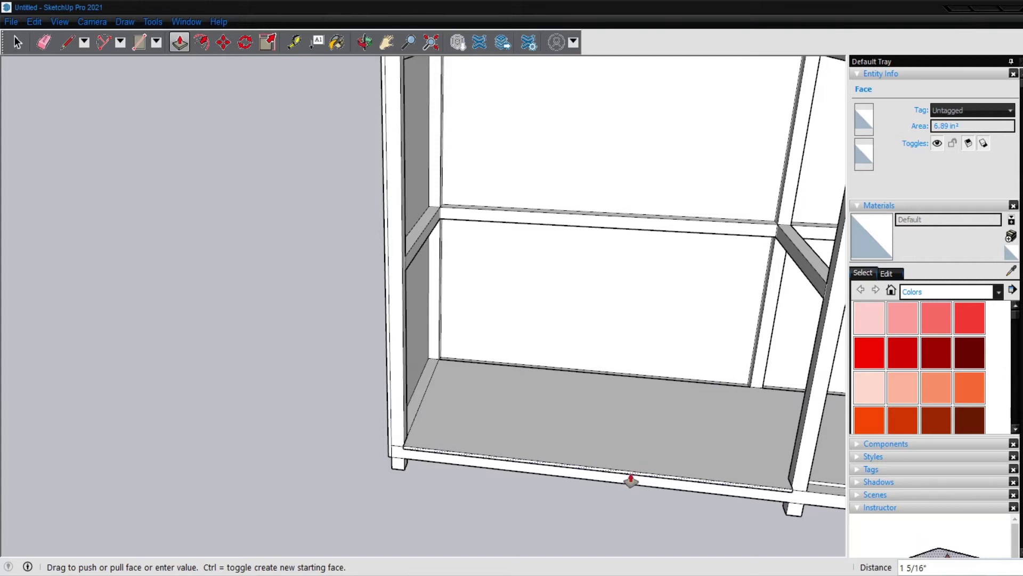
{"action": "left_click", "coordinate": [394, 449]}
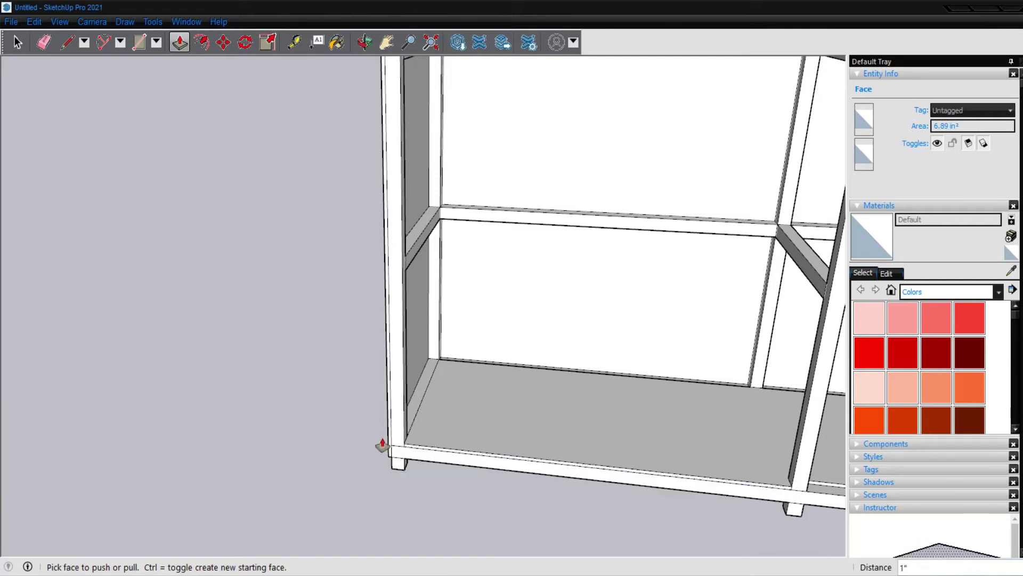
{"action": "scroll", "coordinate": [373, 445], "scroll_direction": "down", "scroll_amount": 2}
{"action": "scroll", "coordinate": [661, 483], "scroll_direction": "up", "scroll_amount": 2}
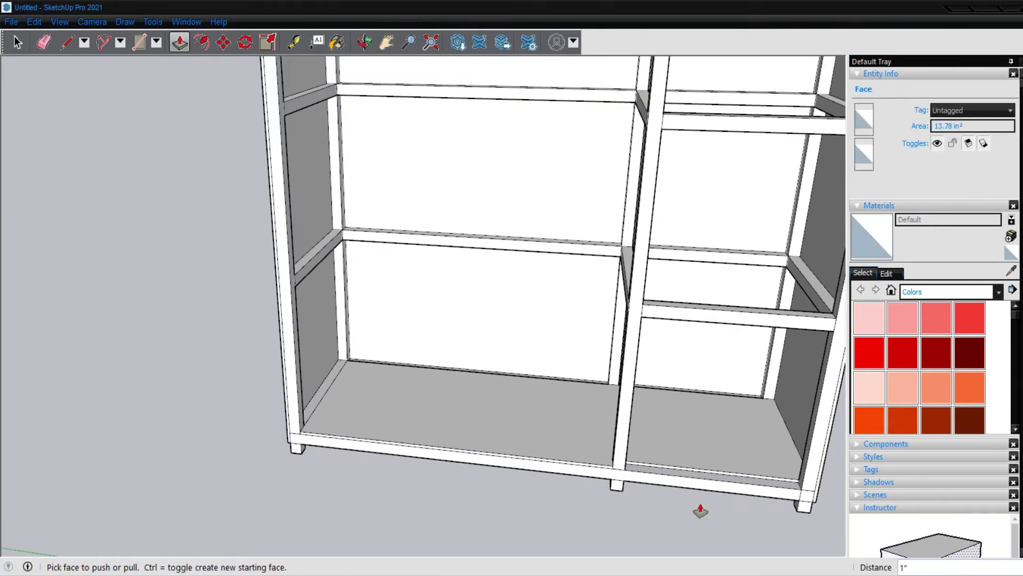
{"action": "scroll", "coordinate": [711, 479], "scroll_direction": "up", "scroll_amount": 3}
{"action": "left_click", "coordinate": [713, 479]}
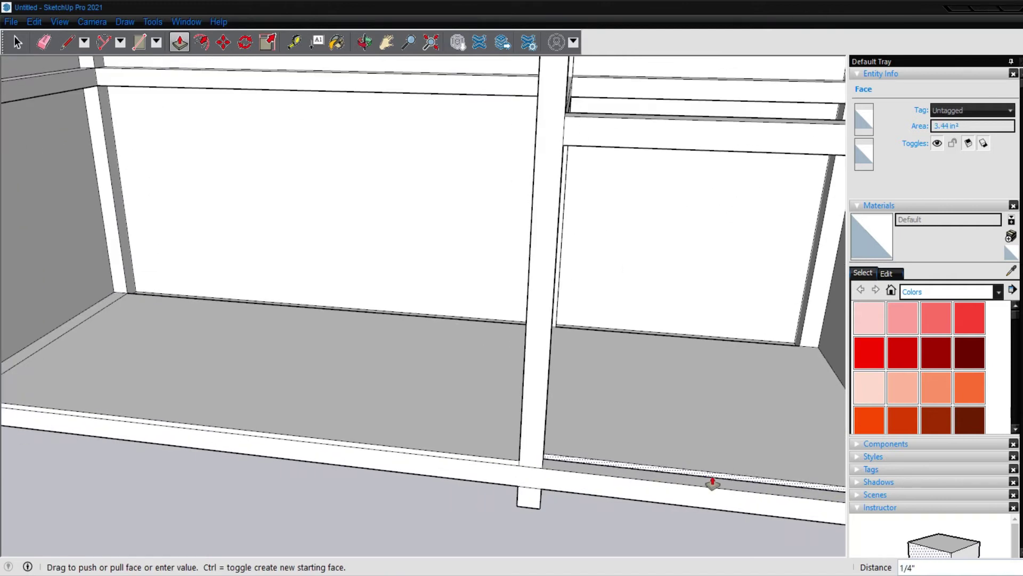
{"action": "left_click", "coordinate": [533, 473]}
{"action": "scroll", "coordinate": [604, 415], "scroll_direction": "down", "scroll_amount": 3}
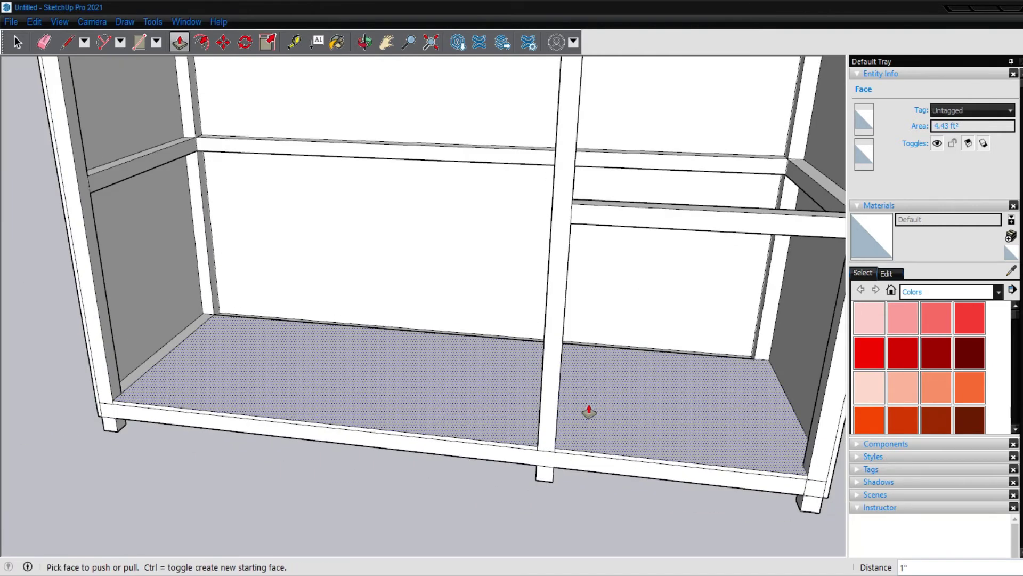
{"action": "mouse_move", "coordinate": [551, 429]}
{"action": "middle_mouse_down"}
{"action": "mouse_move", "coordinate": [592, 165]}
{"action": "mouse_move", "coordinate": [485, 334]}
{"action": "middle_mouse_up"}
Step: Place Tape Measure guides 0.5" in from the bottom rail's edge
{"action": "middle_click_drag", "start_coordinate": [437, 363], "coordinate": [417, 368]}
{"action": "key", "text": "l"}
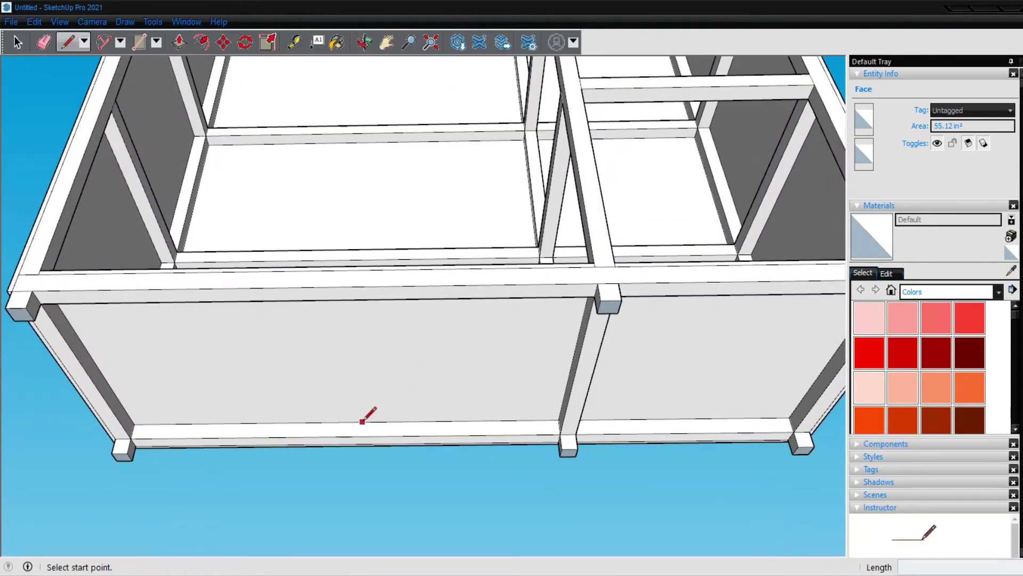
{"action": "left_click", "coordinate": [345, 423]}
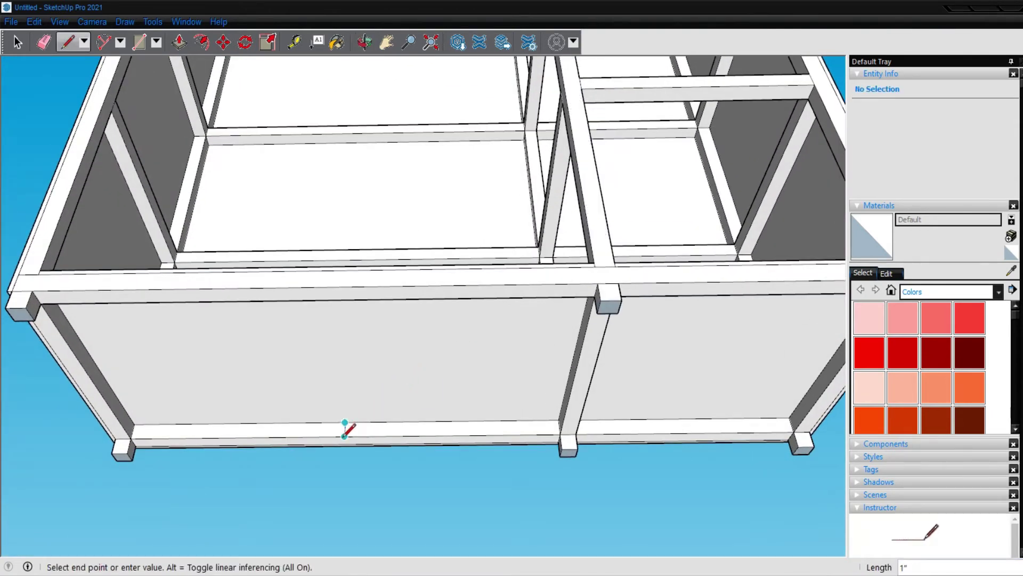
{"action": "key", "text": "Escape"}
{"action": "scroll", "coordinate": [344, 436], "scroll_direction": "up", "scroll_amount": 5}
{"action": "scroll", "coordinate": [344, 435], "scroll_direction": "up", "scroll_amount": 4}
{"action": "key", "text": "t"}
{"action": "left_click", "coordinate": [340, 433]}
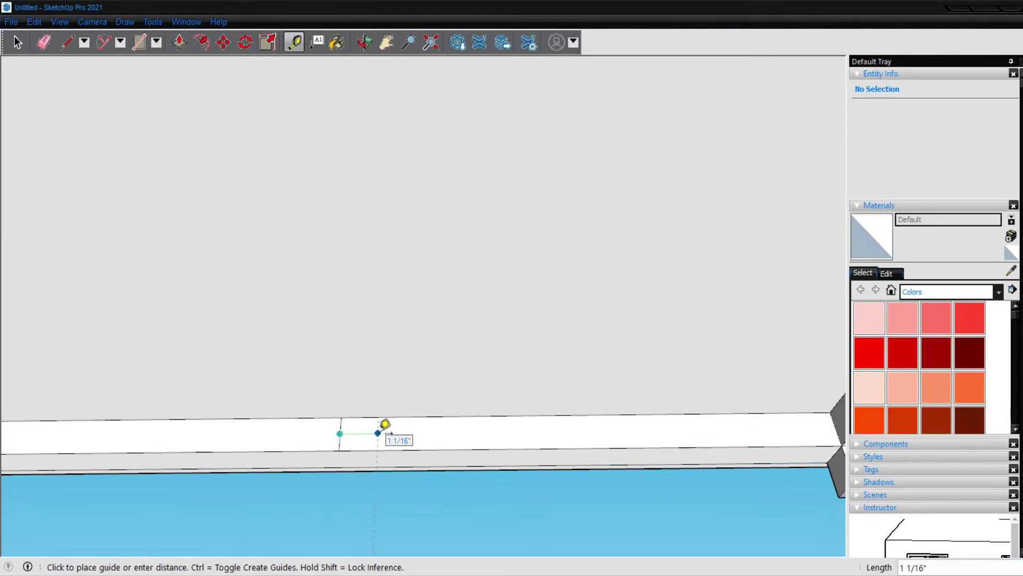
{"action": "type", "text": ".6"}
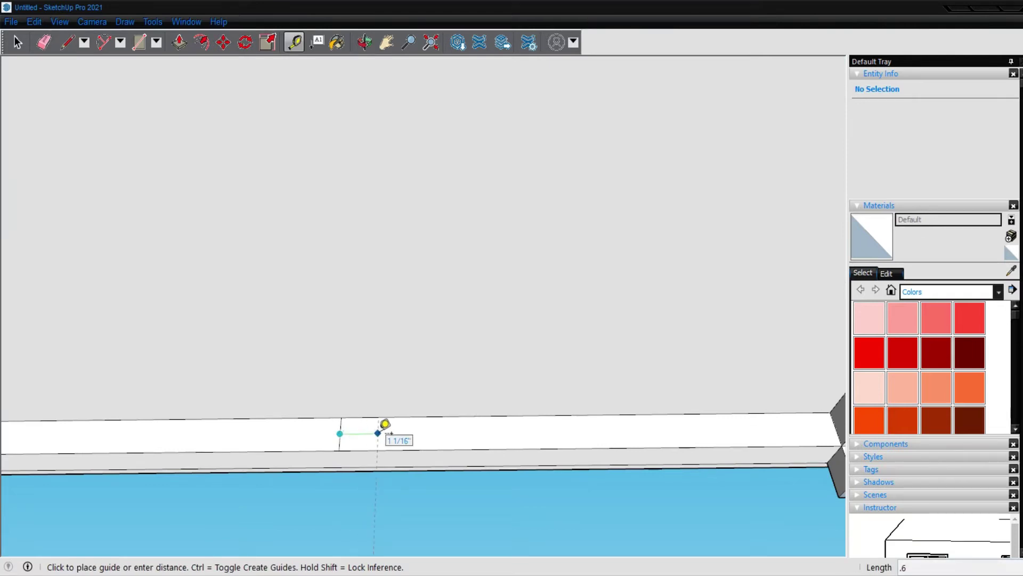
{"action": "key", "text": "Return"}
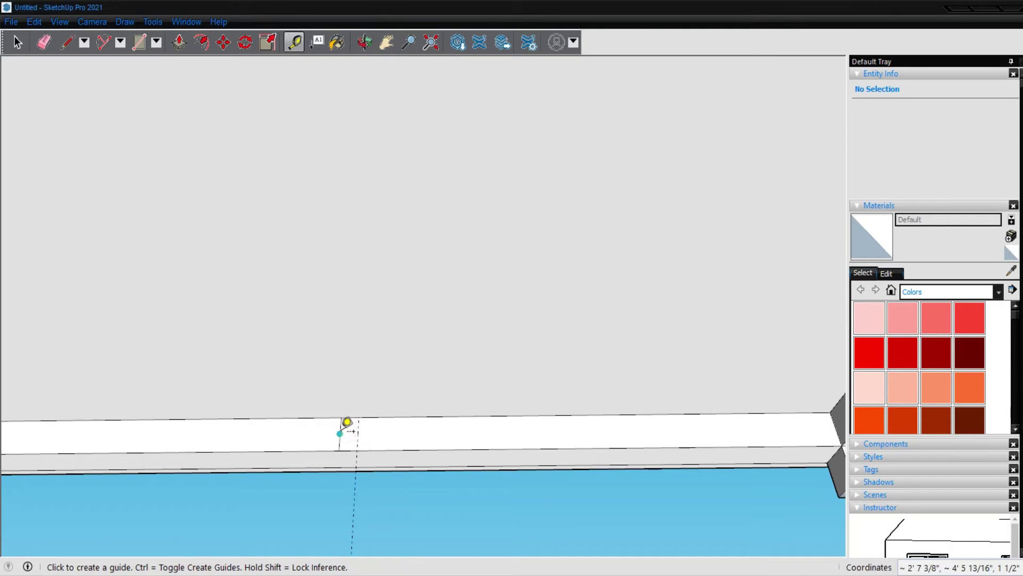
{"action": "left_click", "coordinate": [340, 433]}
{"action": "type", "text": ".5"}
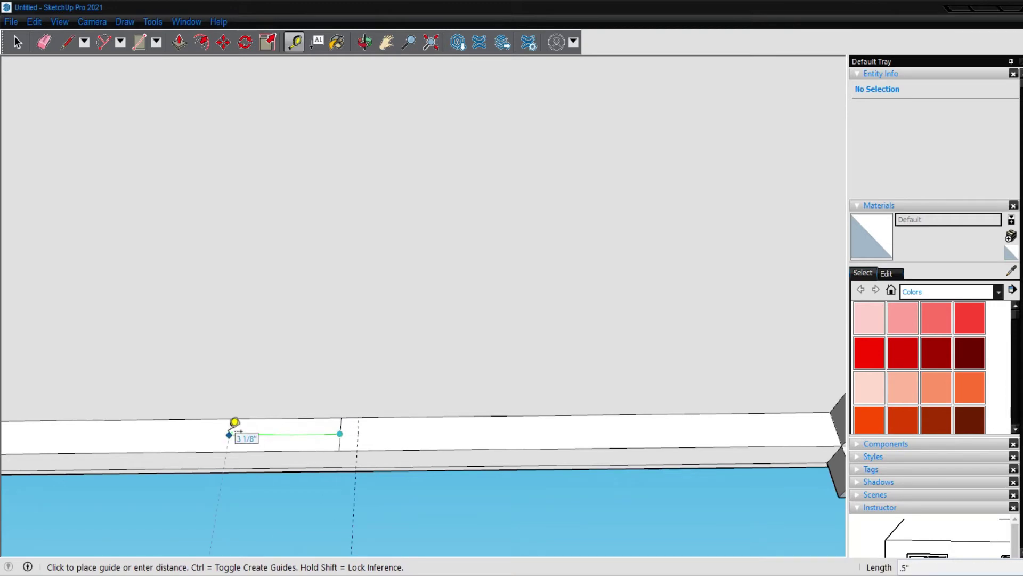
{"action": "key", "text": "Return"}
{"action": "key", "text": "r"}
Step: Draw dividing lines across the beam along the new guide, marking a narrow strip
{"action": "left_click", "coordinate": [323, 417]}
{"action": "key", "text": "Escape"}
{"action": "key", "text": "e"}
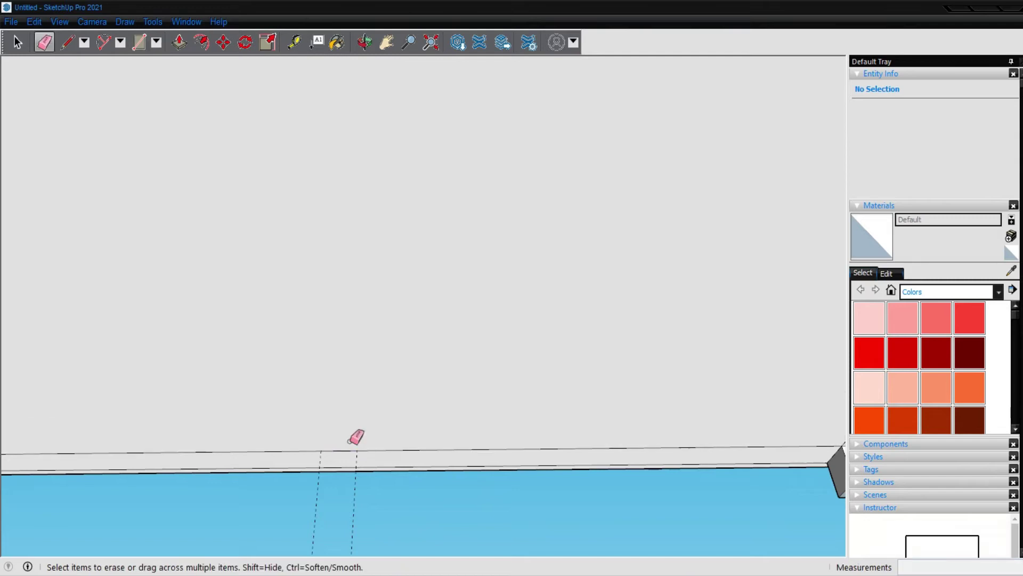
{"action": "key", "text": "l"}
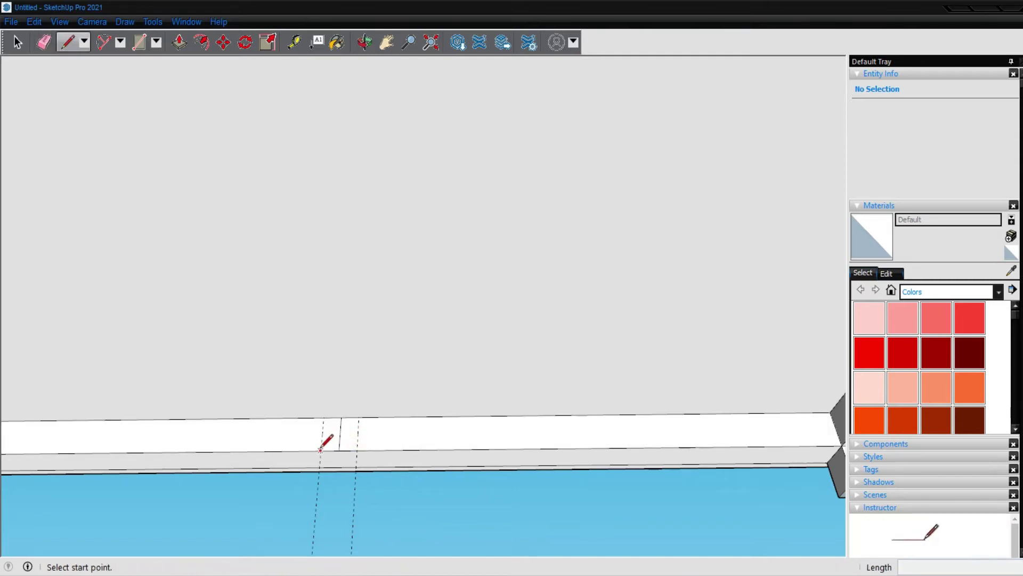
{"action": "left_click", "coordinate": [320, 451]}
{"action": "left_click", "coordinate": [326, 418]}
{"action": "left_click", "coordinate": [356, 450]}
{"action": "left_click", "coordinate": [359, 418]}
{"action": "key", "text": "e"}
{"action": "scroll", "coordinate": [350, 445], "scroll_direction": "down", "scroll_amount": 5}
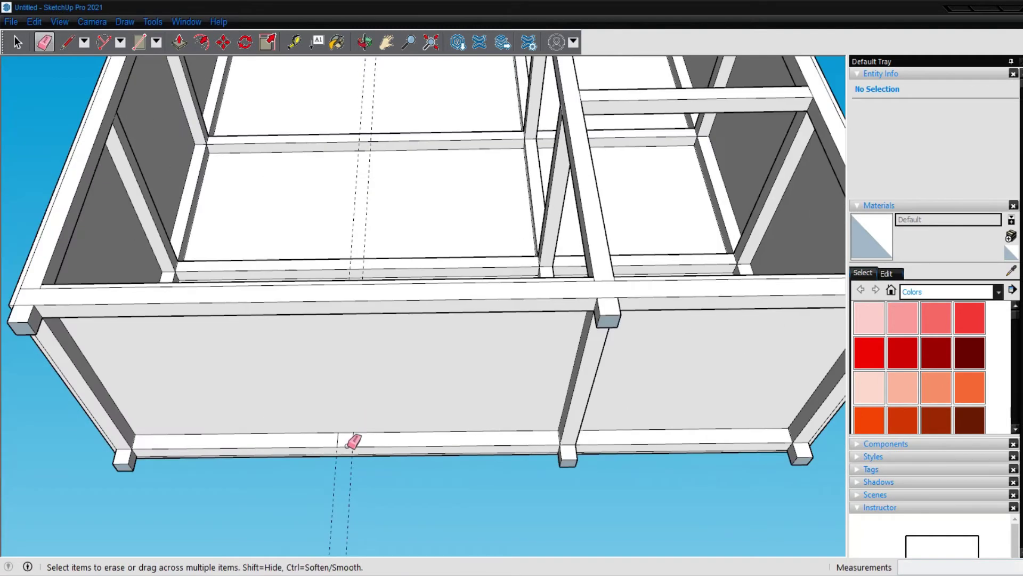
Step: Push/Pull the narrow strip up into a vertical post splitting the left panel
{"action": "key", "text": "p"}
{"action": "left_click", "coordinate": [347, 445]}
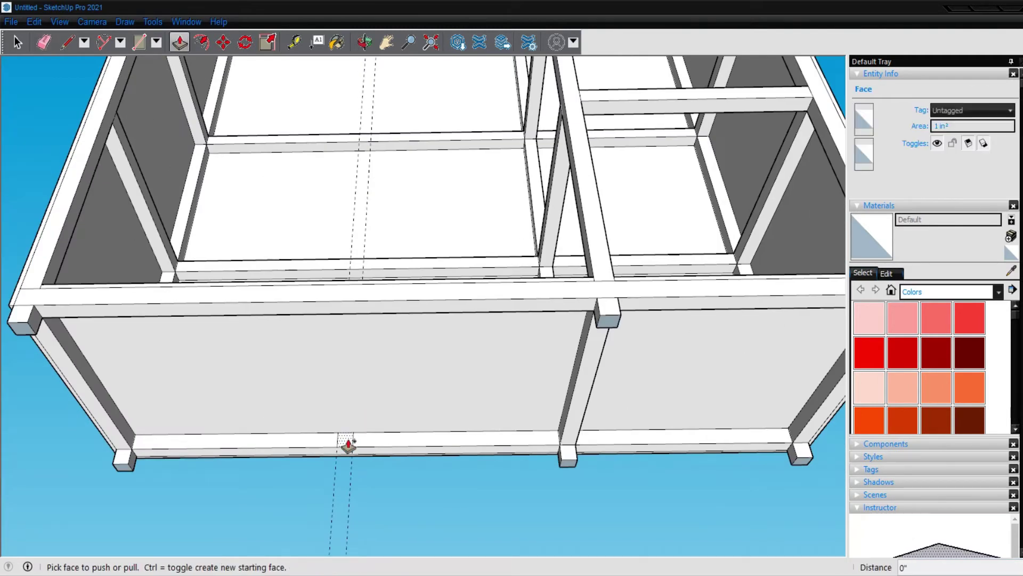
{"action": "left_click", "coordinate": [359, 319]}
{"action": "key", "text": "e"}
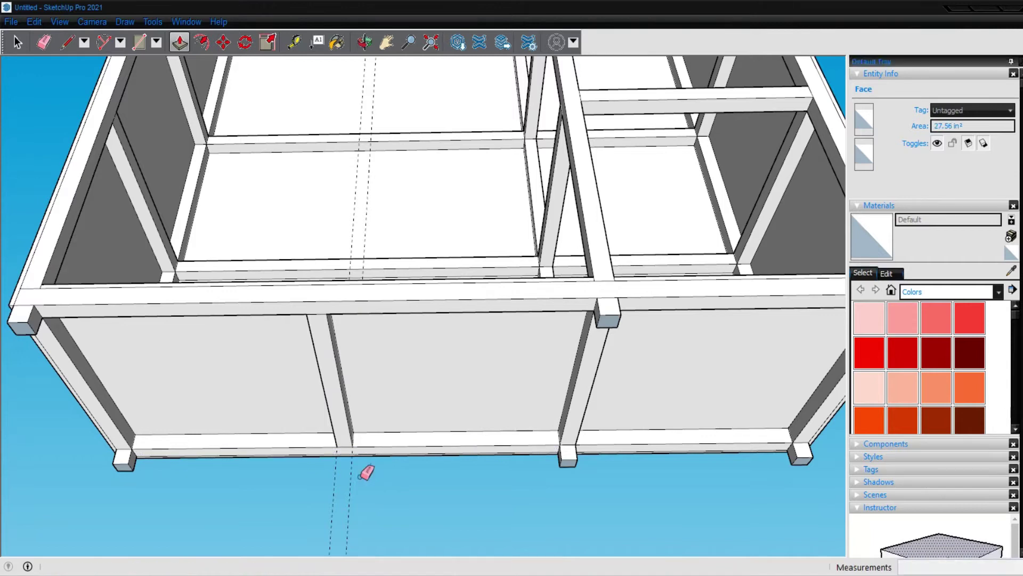
{"action": "scroll", "coordinate": [250, 495], "scroll_direction": "down", "scroll_amount": 3}
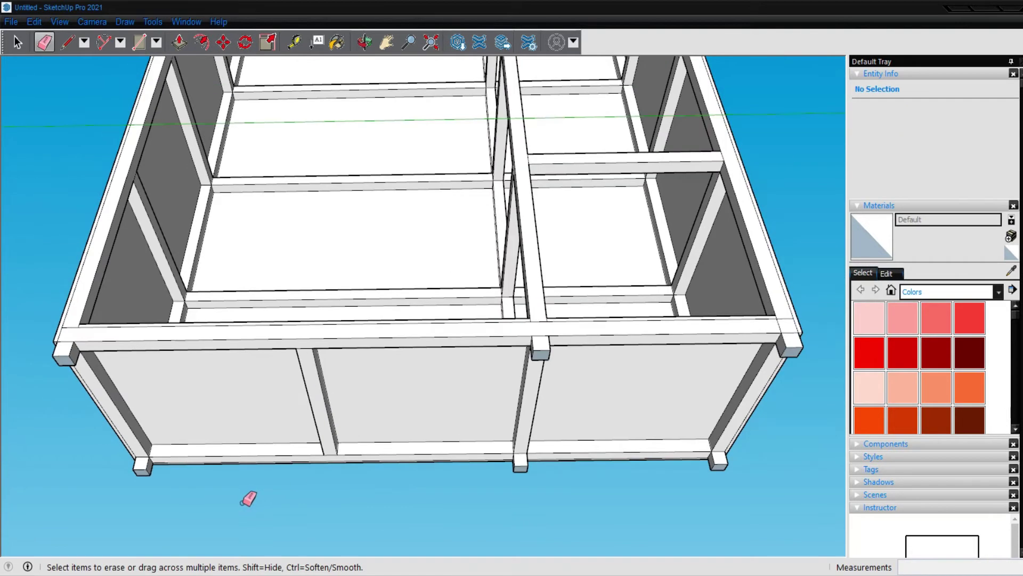
{"action": "scroll", "coordinate": [336, 455], "scroll_direction": "down", "scroll_amount": 3}
{"action": "scroll", "coordinate": [336, 454], "scroll_direction": "down", "scroll_amount": 2}
Step: From beneath the unit, push/pull the bottom face out 1" and repeat on the next face
{"action": "key", "text": "o"}
{"action": "mouse_move", "coordinate": [524, 241]}
{"action": "left_mouse_down"}
{"action": "mouse_move", "coordinate": [509, 503]}
{"action": "mouse_move", "coordinate": [646, 507]}
{"action": "mouse_move", "coordinate": [608, 546]}
{"action": "left_mouse_up"}
{"action": "scroll", "coordinate": [576, 512], "scroll_direction": "up", "scroll_amount": 2}
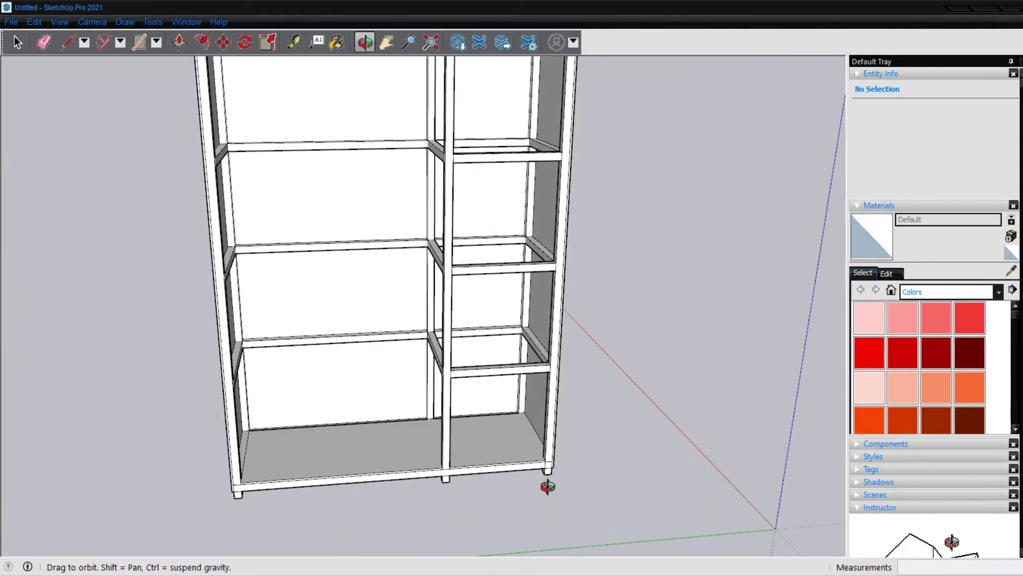
{"action": "scroll", "coordinate": [541, 485], "scroll_direction": "up", "scroll_amount": 2}
{"action": "scroll", "coordinate": [384, 402], "scroll_direction": "up", "scroll_amount": 4}
{"action": "scroll", "coordinate": [375, 410], "scroll_direction": "up", "scroll_amount": 1}
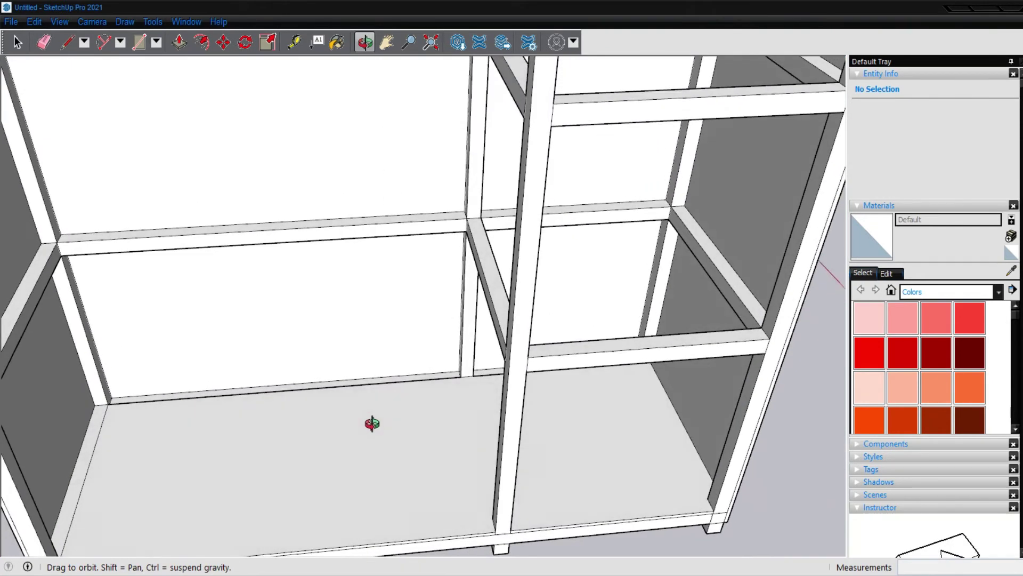
{"action": "scroll", "coordinate": [327, 354], "scroll_direction": "up", "scroll_amount": 3}
{"action": "scroll", "coordinate": [382, 429], "scroll_direction": "up", "scroll_amount": 2}
{"action": "scroll", "coordinate": [385, 523], "scroll_direction": "up", "scroll_amount": 2}
{"action": "mouse_move", "coordinate": [385, 523]}
{"action": "left_mouse_down"}
{"action": "mouse_move", "coordinate": [306, 528]}
{"action": "mouse_move", "coordinate": [32, 462]}
{"action": "mouse_move", "coordinate": [270, 411]}
{"action": "mouse_move", "coordinate": [205, 359]}
{"action": "mouse_move", "coordinate": [276, 293]}
{"action": "mouse_move", "coordinate": [326, 293]}
{"action": "mouse_move", "coordinate": [283, 293]}
{"action": "mouse_move", "coordinate": [287, 238]}
{"action": "mouse_move", "coordinate": [299, 240]}
{"action": "mouse_move", "coordinate": [279, 225]}
{"action": "left_mouse_up"}
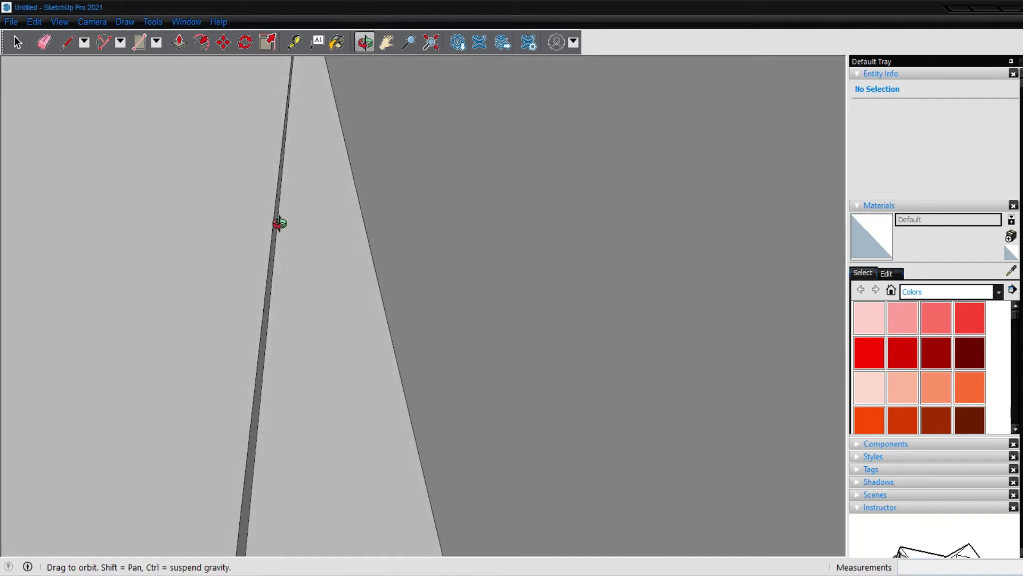
{"action": "key", "text": "p"}
{"action": "left_click", "coordinate": [276, 249]}
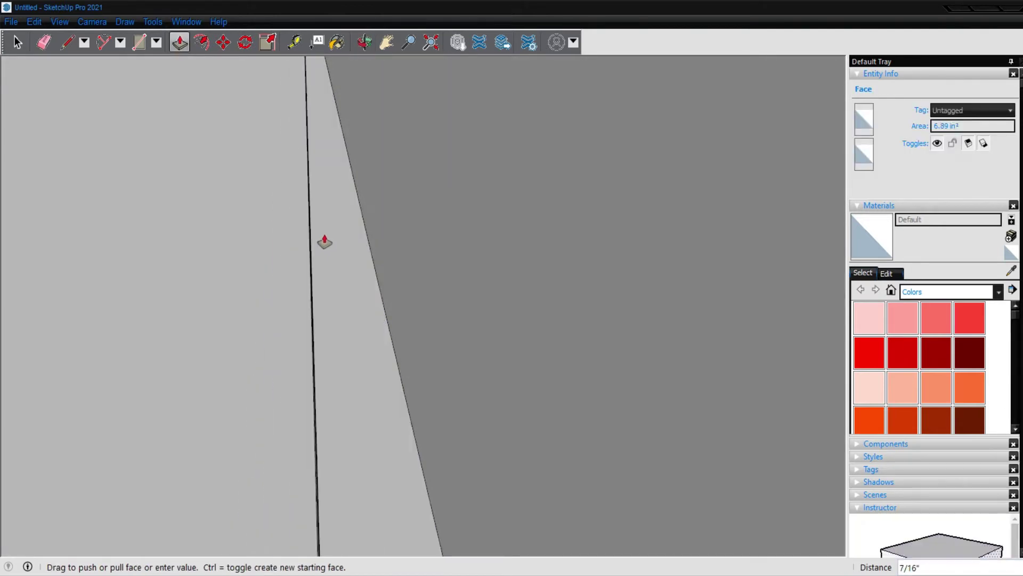
{"action": "left_click", "coordinate": [384, 171]}
{"action": "double_click", "coordinate": [386, 172]}
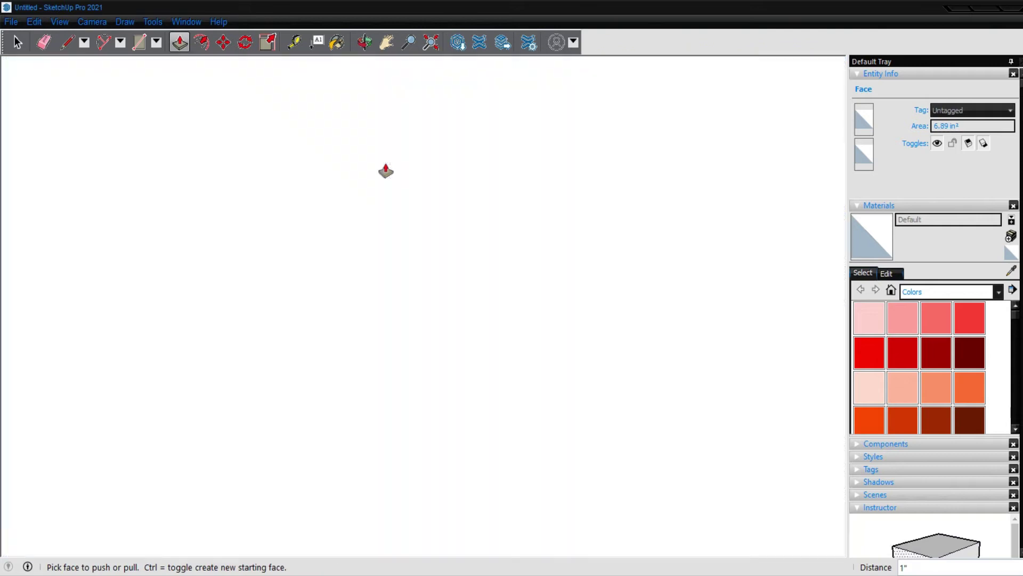
Step: Extrude the floor face into a base board across both lower bays
{"action": "scroll", "coordinate": [425, 233], "scroll_direction": "down", "scroll_amount": 2}
{"action": "scroll", "coordinate": [436, 281], "scroll_direction": "down", "scroll_amount": 2}
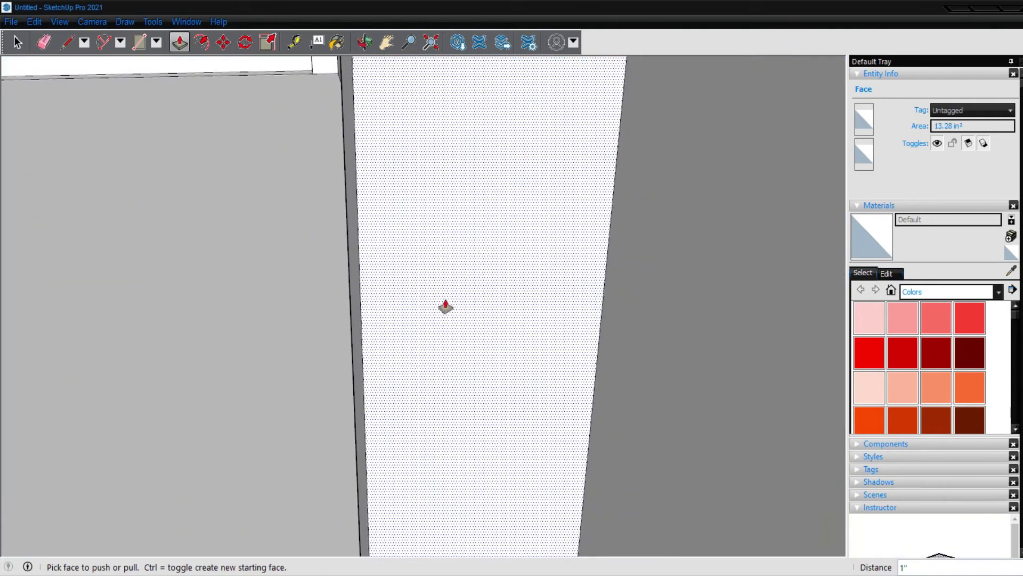
{"action": "scroll", "coordinate": [445, 304], "scroll_direction": "down", "scroll_amount": 2}
{"action": "scroll", "coordinate": [448, 329], "scroll_direction": "down", "scroll_amount": 1}
{"action": "scroll", "coordinate": [449, 339], "scroll_direction": "up", "scroll_amount": 3}
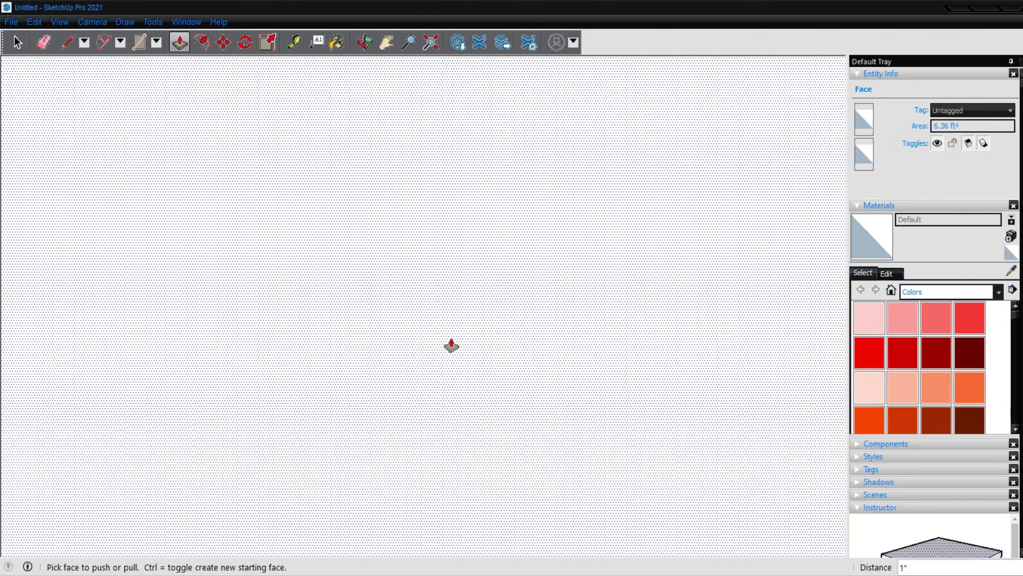
{"action": "scroll", "coordinate": [451, 345], "scroll_direction": "up", "scroll_amount": 2}
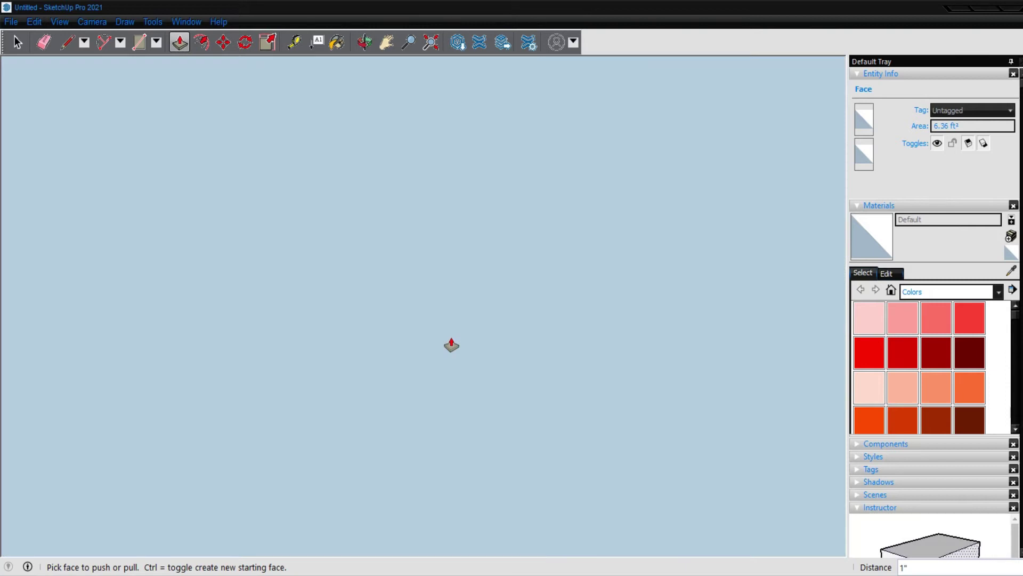
{"action": "scroll", "coordinate": [452, 345], "scroll_direction": "down", "scroll_amount": 2}
{"action": "mouse_move", "coordinate": [471, 425]}
{"action": "middle_mouse_down"}
{"action": "mouse_move", "coordinate": [412, 475]}
{"action": "mouse_move", "coordinate": [372, 349]}
{"action": "mouse_move", "coordinate": [364, 228]}
{"action": "middle_mouse_up"}
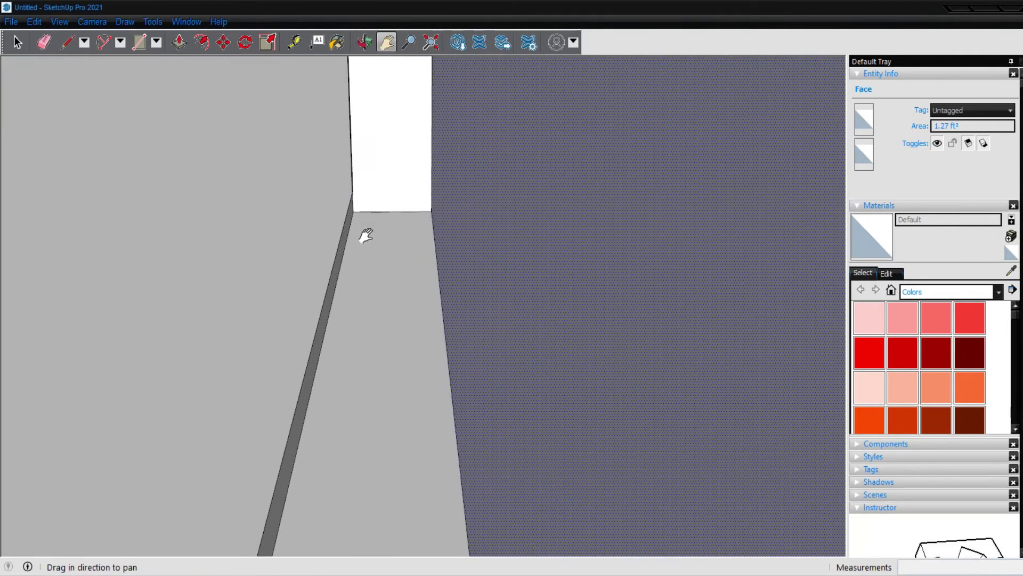
{"action": "mouse_move", "coordinate": [328, 313]}
{"action": "left_mouse_down"}
{"action": "mouse_move", "coordinate": [452, 236]}
{"action": "mouse_move", "coordinate": [458, 220]}
{"action": "left_mouse_up"}
{"action": "mouse_move", "coordinate": [330, 261]}
{"action": "middle_mouse_down", "text": "shift"}
{"action": "mouse_move", "coordinate": [281, 263]}
{"action": "mouse_move", "coordinate": [753, 301]}
{"action": "mouse_move", "coordinate": [285, 278]}
{"action": "mouse_move", "coordinate": [752, 269]}
{"action": "mouse_move", "coordinate": [606, 262]}
{"action": "middle_mouse_up", "text": "shift"}
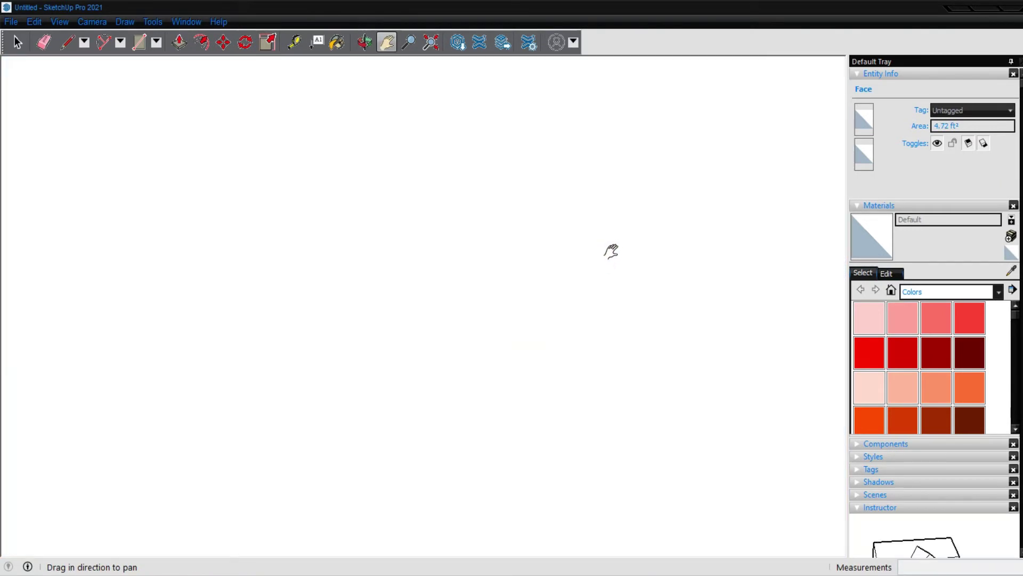
{"action": "scroll", "coordinate": [611, 254], "scroll_direction": "down", "scroll_amount": 1}
{"action": "scroll", "coordinate": [609, 257], "scroll_direction": "down", "scroll_amount": 2}
{"action": "scroll", "coordinate": [608, 259], "scroll_direction": "down", "scroll_amount": 2}
{"action": "scroll", "coordinate": [608, 267], "scroll_direction": "down", "scroll_amount": 2}
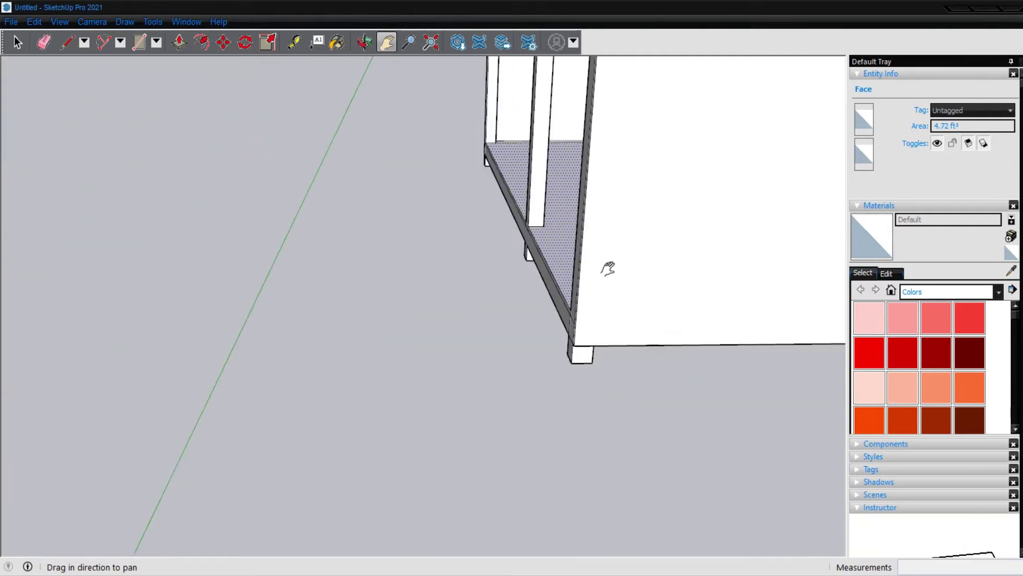
{"action": "mouse_move", "coordinate": [531, 197]}
{"action": "middle_mouse_down", "text": "shift"}
{"action": "mouse_move", "coordinate": [549, 296]}
{"action": "mouse_move", "coordinate": [457, 304]}
{"action": "mouse_move", "coordinate": [764, 293]}
{"action": "mouse_move", "coordinate": [676, 267]}
{"action": "mouse_move", "coordinate": [742, 222]}
{"action": "mouse_move", "coordinate": [766, 121]}
{"action": "mouse_move", "coordinate": [503, 98]}
{"action": "mouse_move", "coordinate": [429, 169]}
{"action": "mouse_move", "coordinate": [457, 402]}
{"action": "middle_mouse_up", "text": "shift"}
Step: Raise the top rim 1/4" with Push/Pull
{"action": "scroll", "coordinate": [456, 402], "scroll_direction": "down", "scroll_amount": 5}
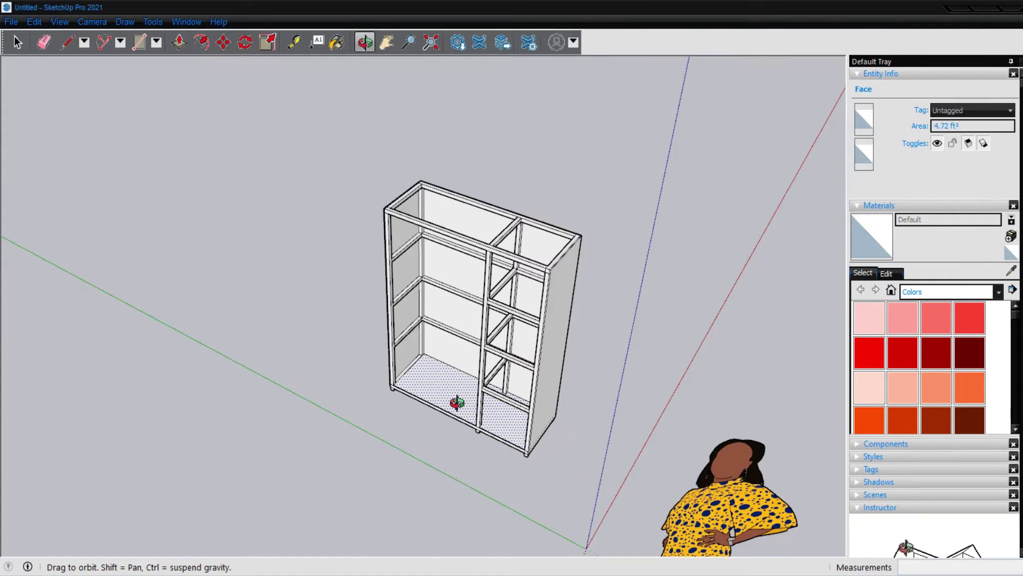
{"action": "scroll", "coordinate": [453, 172], "scroll_direction": "up", "scroll_amount": 2}
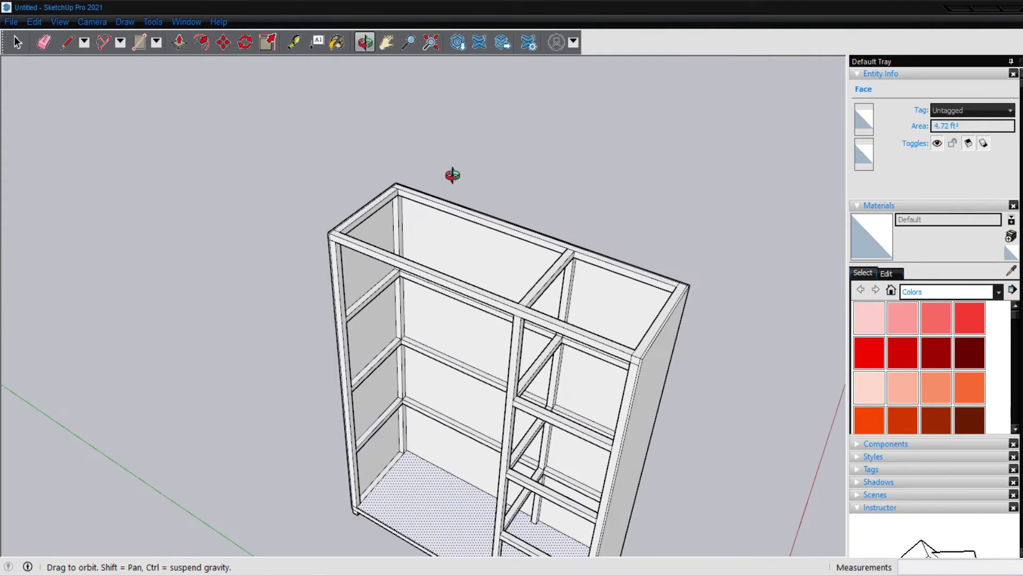
{"action": "scroll", "coordinate": [450, 175], "scroll_direction": "up", "scroll_amount": 2}
{"action": "scroll", "coordinate": [416, 200], "scroll_direction": "up", "scroll_amount": 2}
{"action": "scroll", "coordinate": [416, 201], "scroll_direction": "up", "scroll_amount": 2}
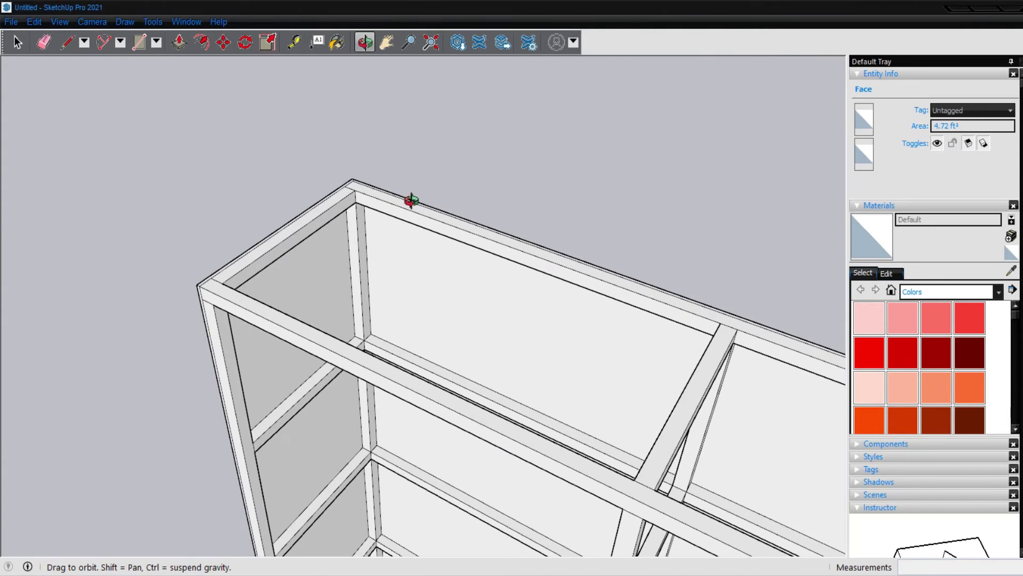
{"action": "scroll", "coordinate": [244, 270], "scroll_direction": "up", "scroll_amount": 1}
{"action": "scroll", "coordinate": [242, 269], "scroll_direction": "up", "scroll_amount": 1}
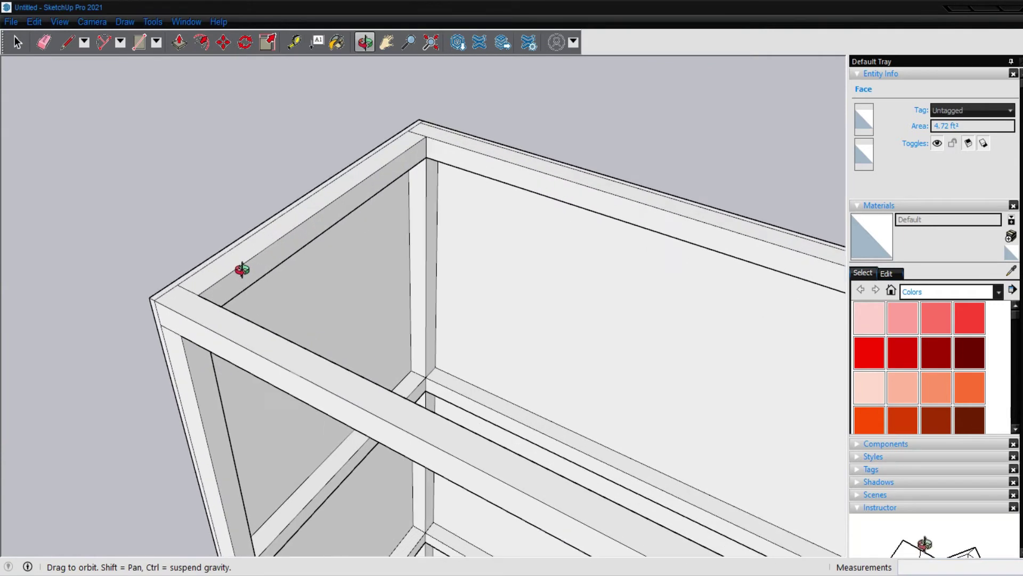
{"action": "key", "text": "p"}
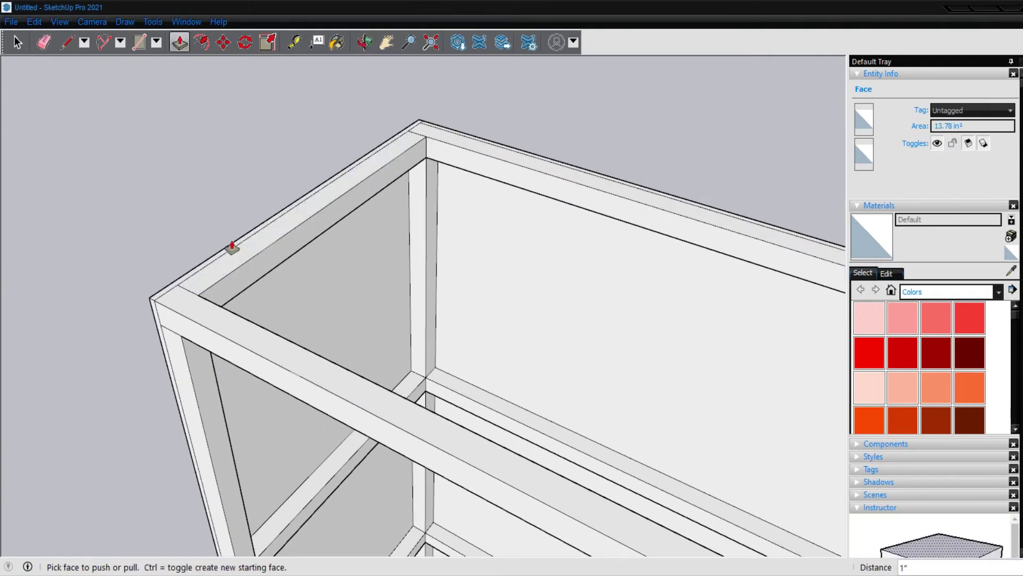
{"action": "left_click", "coordinate": [232, 251]}
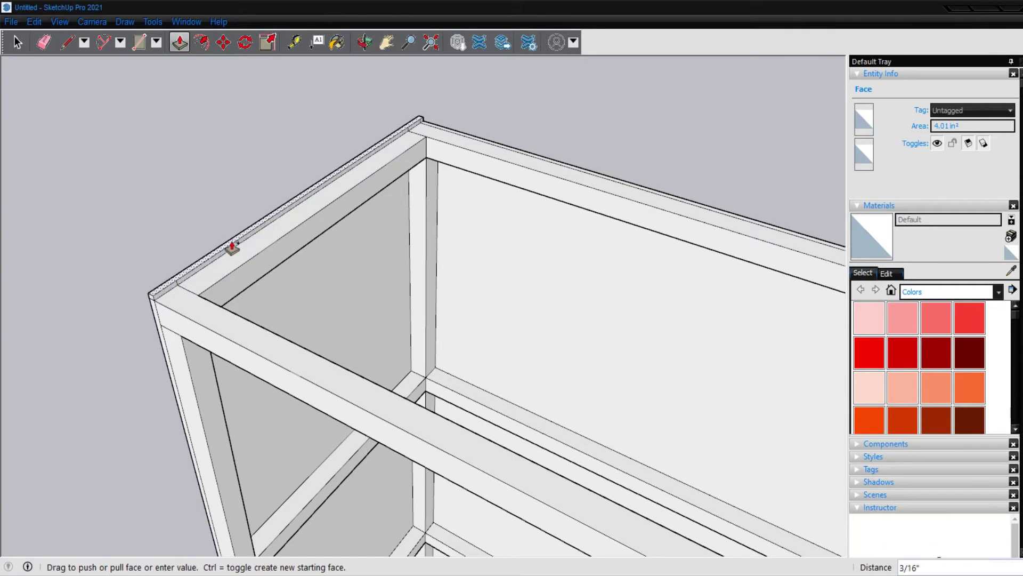
{"action": "type", "text": "1/4\""}
{"action": "key", "text": "Return"}
Step: Pull the rim's top face across the frame into a full top slab
{"action": "scroll", "coordinate": [432, 99], "scroll_direction": "up", "scroll_amount": 3}
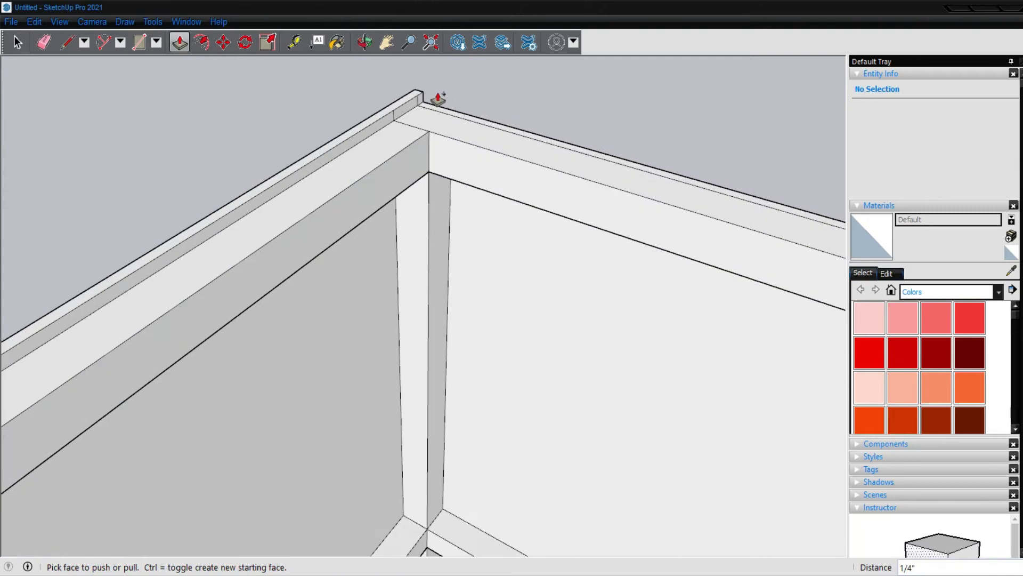
{"action": "scroll", "coordinate": [416, 98], "scroll_direction": "up", "scroll_amount": 2}
{"action": "scroll", "coordinate": [405, 101], "scroll_direction": "up", "scroll_amount": 3}
{"action": "key", "text": "e"}
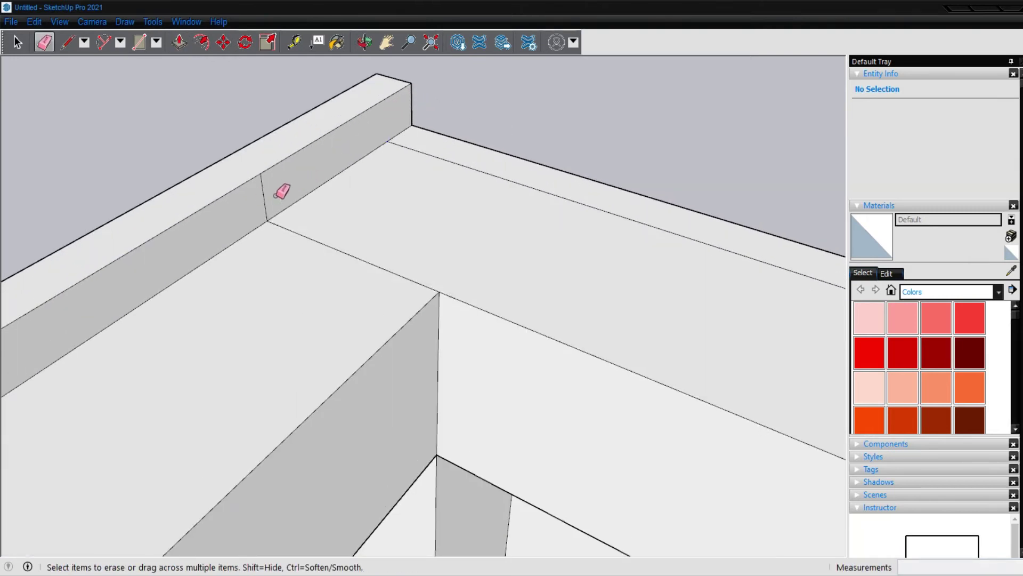
{"action": "scroll", "coordinate": [384, 132], "scroll_direction": "down", "scroll_amount": 3}
{"action": "scroll", "coordinate": [384, 132], "scroll_direction": "down", "scroll_amount": 2}
{"action": "mouse_move", "coordinate": [384, 132]}
{"action": "middle_mouse_down"}
{"action": "mouse_move", "coordinate": [240, 242]}
{"action": "mouse_move", "coordinate": [212, 250]}
{"action": "middle_mouse_up"}
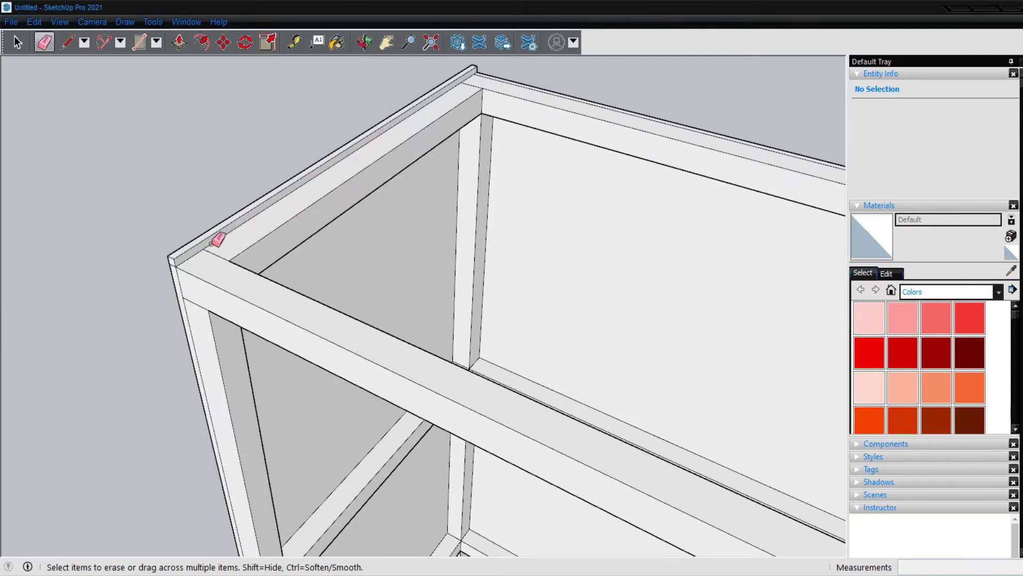
{"action": "key", "text": "p"}
{"action": "left_click", "coordinate": [212, 245]}
{"action": "scroll", "coordinate": [234, 253], "scroll_direction": "down", "scroll_amount": 1}
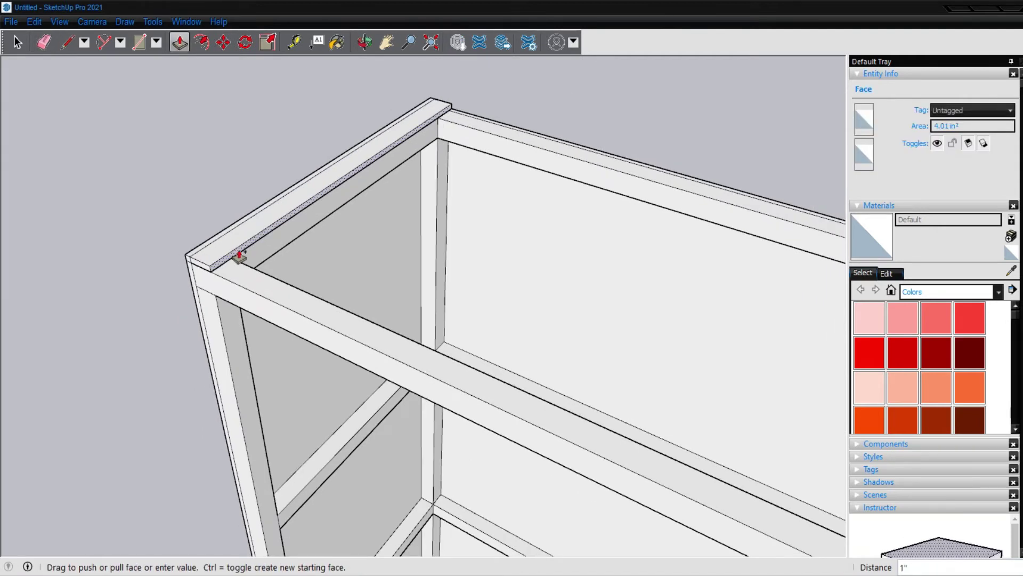
{"action": "scroll", "coordinate": [238, 257], "scroll_direction": "down", "scroll_amount": 2}
{"action": "scroll", "coordinate": [235, 251], "scroll_direction": "down", "scroll_amount": 2}
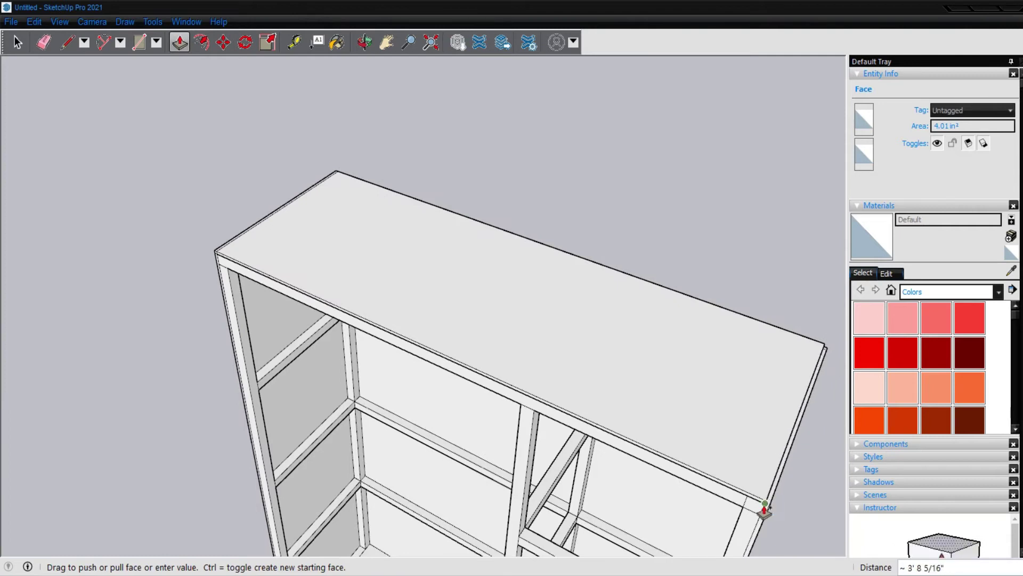
{"action": "left_click", "coordinate": [764, 511]}
Step: Pick the top slab's side face and release it unchanged
{"action": "scroll", "coordinate": [793, 496], "scroll_direction": "up", "scroll_amount": 2}
{"action": "scroll", "coordinate": [762, 493], "scroll_direction": "up", "scroll_amount": 3}
{"action": "left_click", "coordinate": [759, 487]}
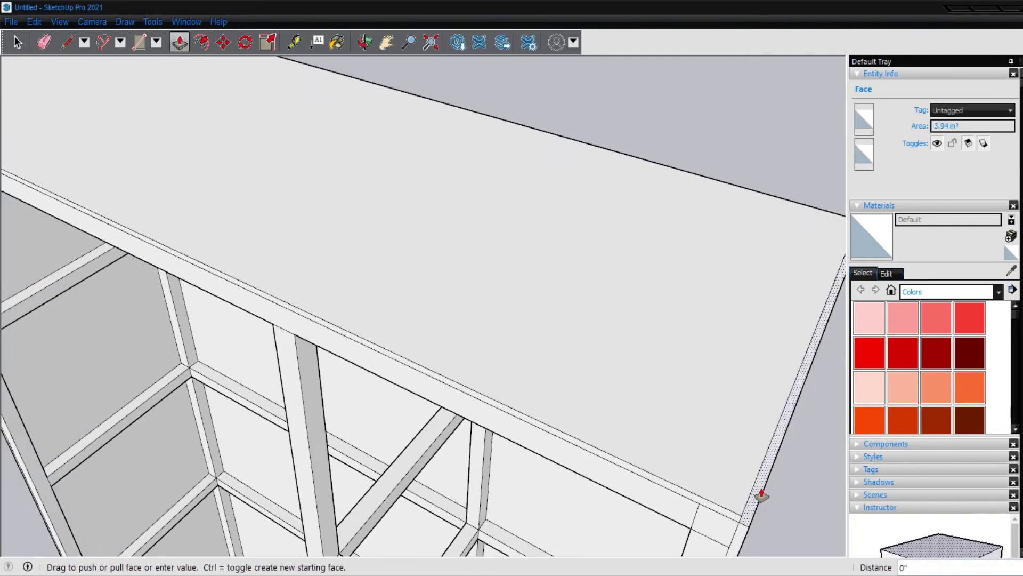
{"action": "left_click", "coordinate": [756, 484]}
{"action": "scroll", "coordinate": [735, 480], "scroll_direction": "down", "scroll_amount": 1}
{"action": "scroll", "coordinate": [762, 249], "scroll_direction": "down", "scroll_amount": 3}
{"action": "scroll", "coordinate": [699, 237], "scroll_direction": "down", "scroll_amount": 2}
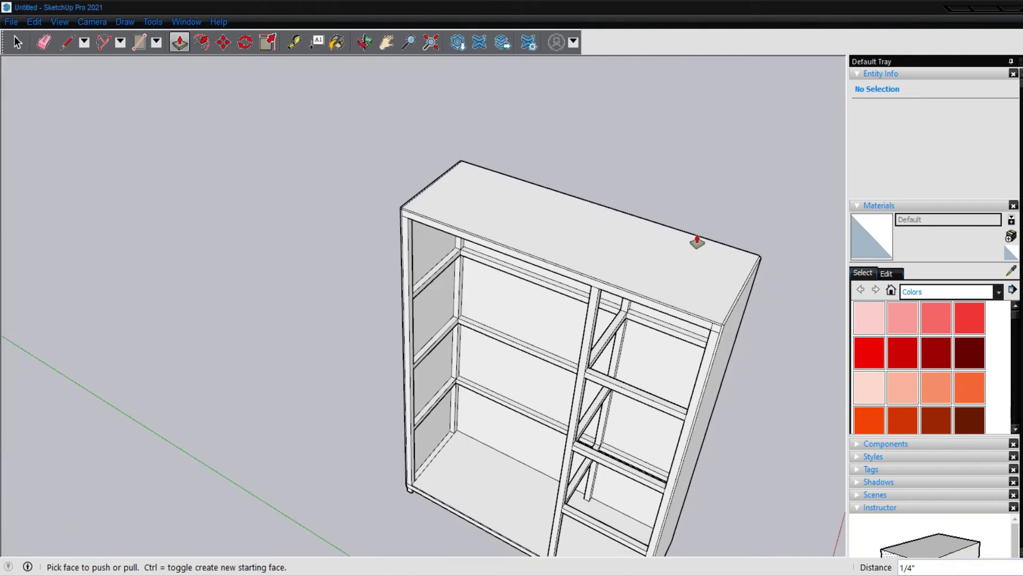
Step: Push/Pull the left mid-level rail face out by 1
{"action": "mouse_move", "coordinate": [510, 342]}
{"action": "middle_mouse_down"}
{"action": "mouse_move", "coordinate": [606, 148]}
{"action": "mouse_move", "coordinate": [779, 146]}
{"action": "mouse_move", "coordinate": [602, 185]}
{"action": "mouse_move", "coordinate": [548, 160]}
{"action": "mouse_move", "coordinate": [550, 277]}
{"action": "mouse_move", "coordinate": [564, 318]}
{"action": "middle_mouse_up"}
{"action": "key", "text": "shift"}
{"action": "mouse_move", "coordinate": [589, 384]}
{"action": "left_mouse_down"}
{"action": "mouse_move", "coordinate": [589, 256]}
{"action": "mouse_move", "coordinate": [354, 228]}
{"action": "mouse_move", "coordinate": [351, 236]}
{"action": "left_mouse_up"}
{"action": "scroll", "coordinate": [445, 271], "scroll_direction": "up", "scroll_amount": 3}
{"action": "scroll", "coordinate": [446, 270], "scroll_direction": "up", "scroll_amount": 3}
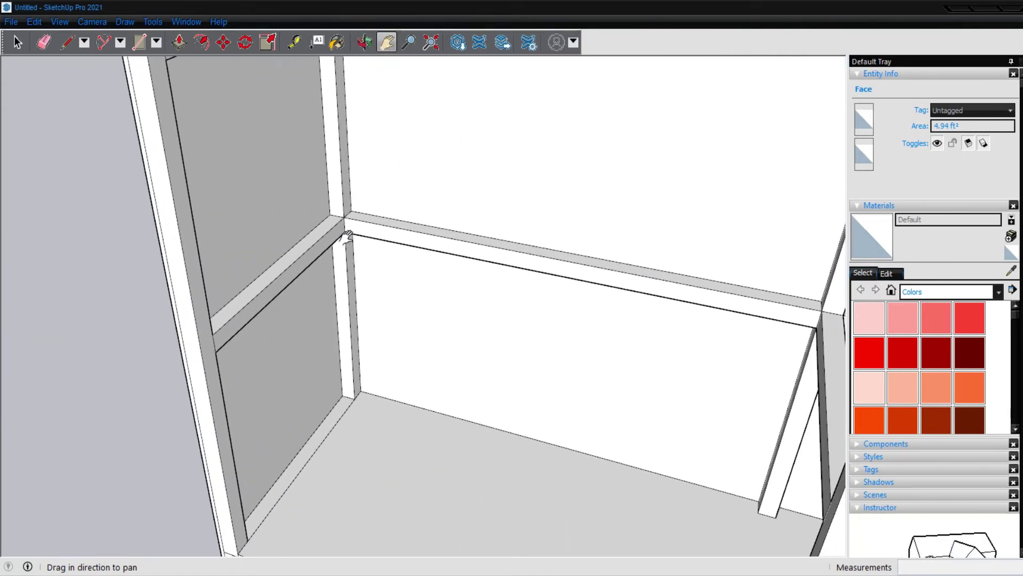
{"action": "key", "text": "p"}
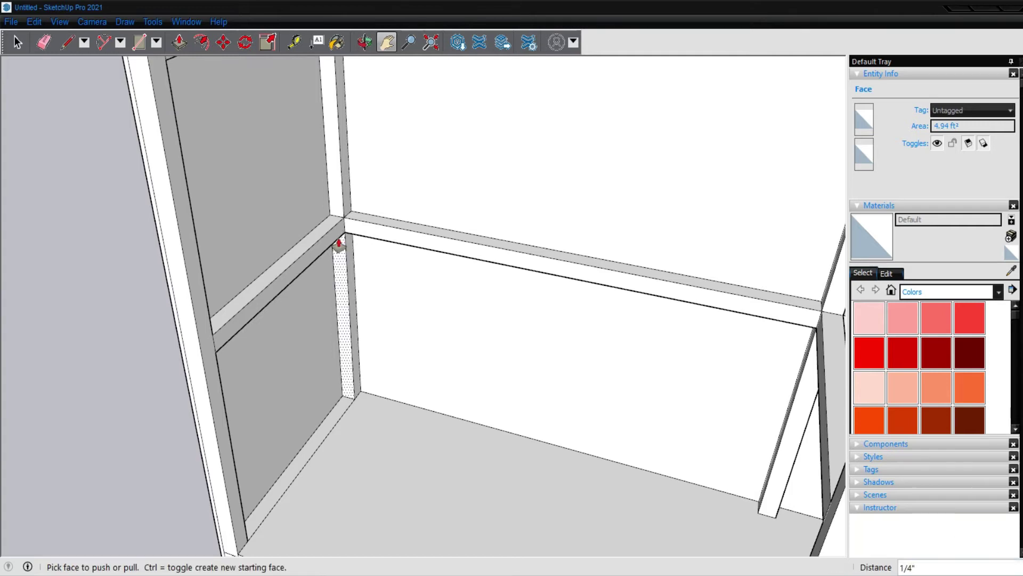
{"action": "left_click", "coordinate": [300, 249]}
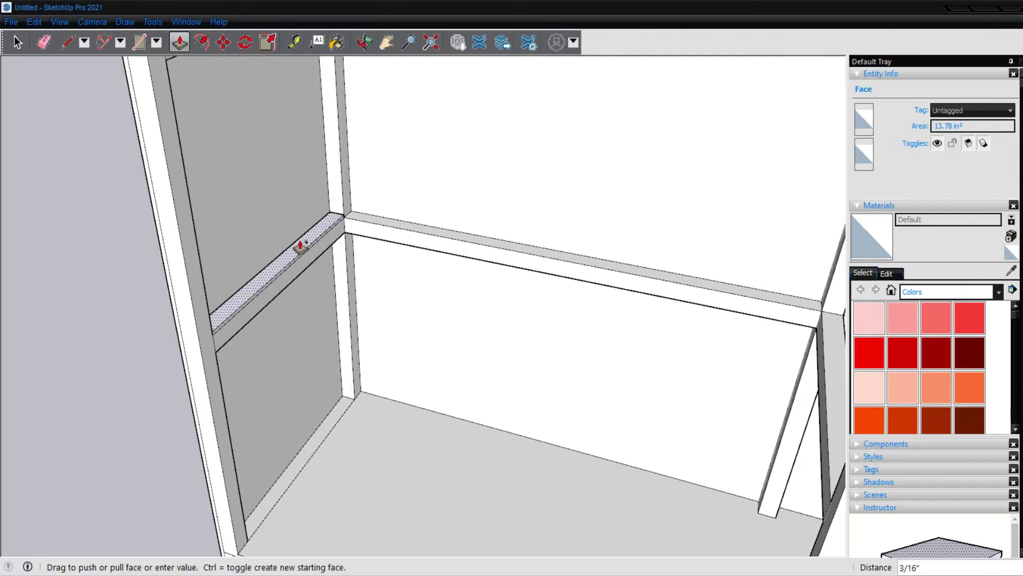
{"action": "type", "text": "1/4"}
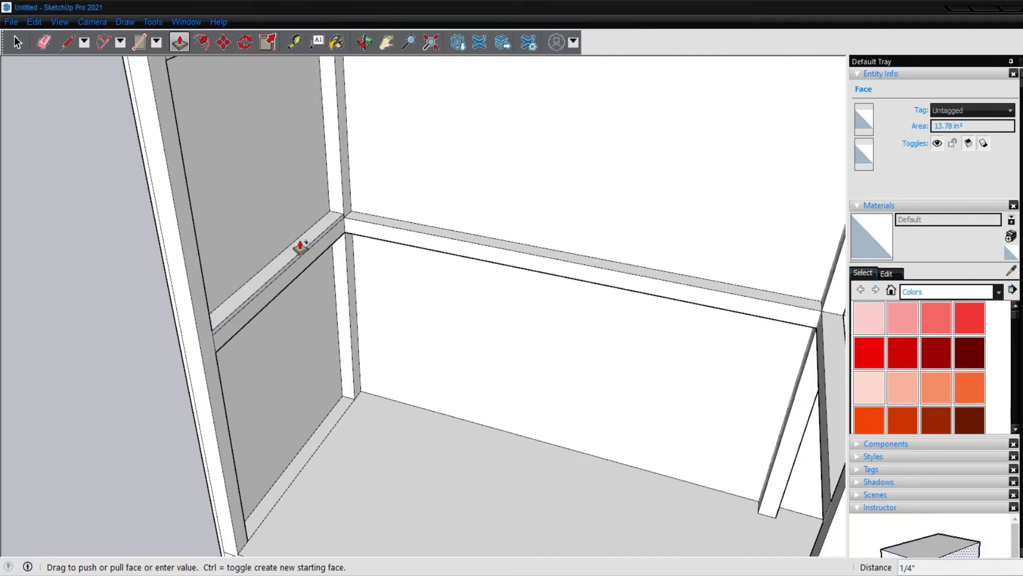
Step: Push out the front rail faces 1/4" on the right side of the divider
{"action": "left_click", "coordinate": [403, 230]}
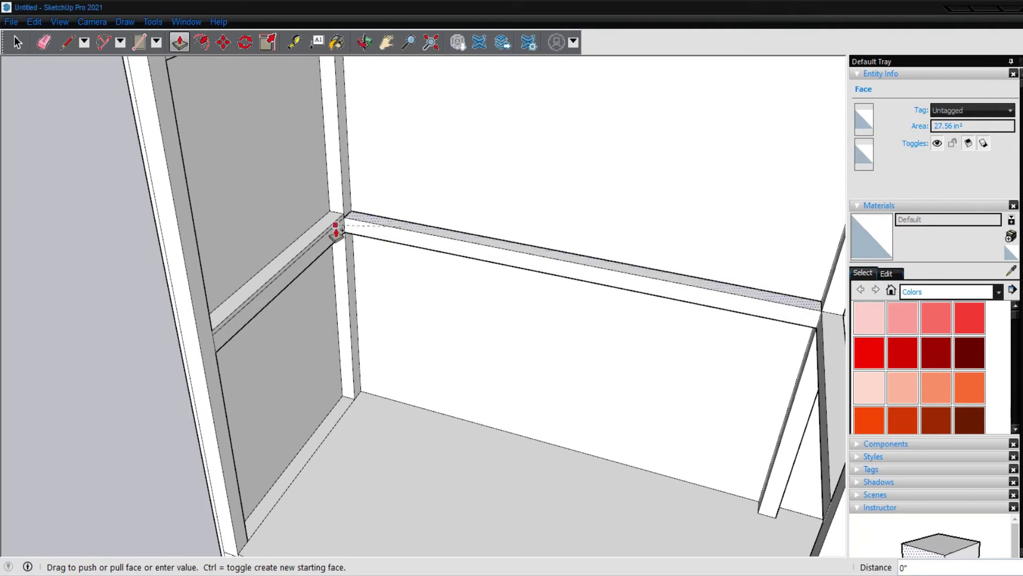
{"action": "type", "text": "1/4"}
{"action": "scroll", "coordinate": [302, 239], "scroll_direction": "down", "scroll_amount": 2}
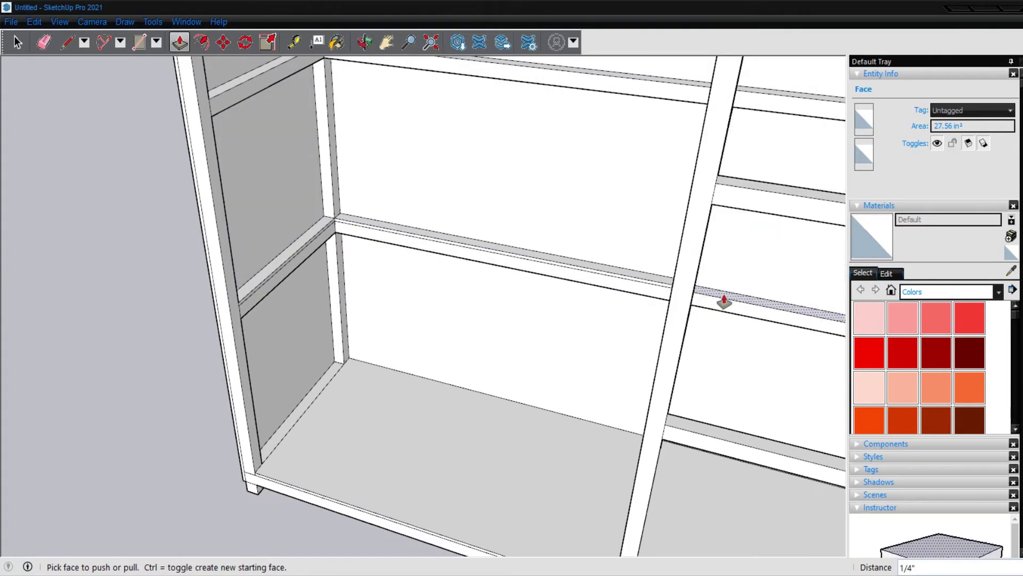
{"action": "left_click", "coordinate": [690, 293]}
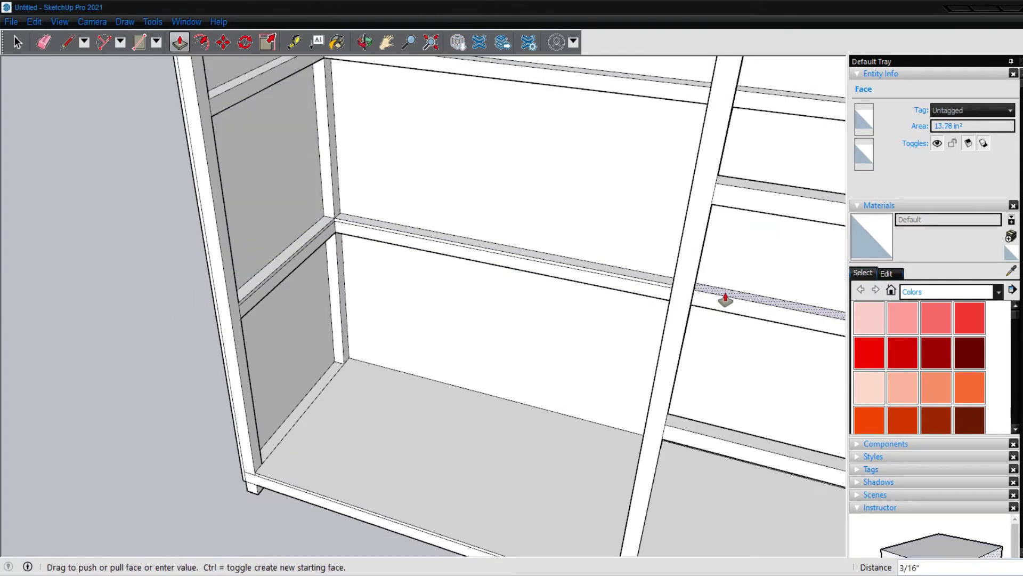
{"action": "left_click", "coordinate": [649, 284]}
{"action": "left_click", "coordinate": [709, 299]}
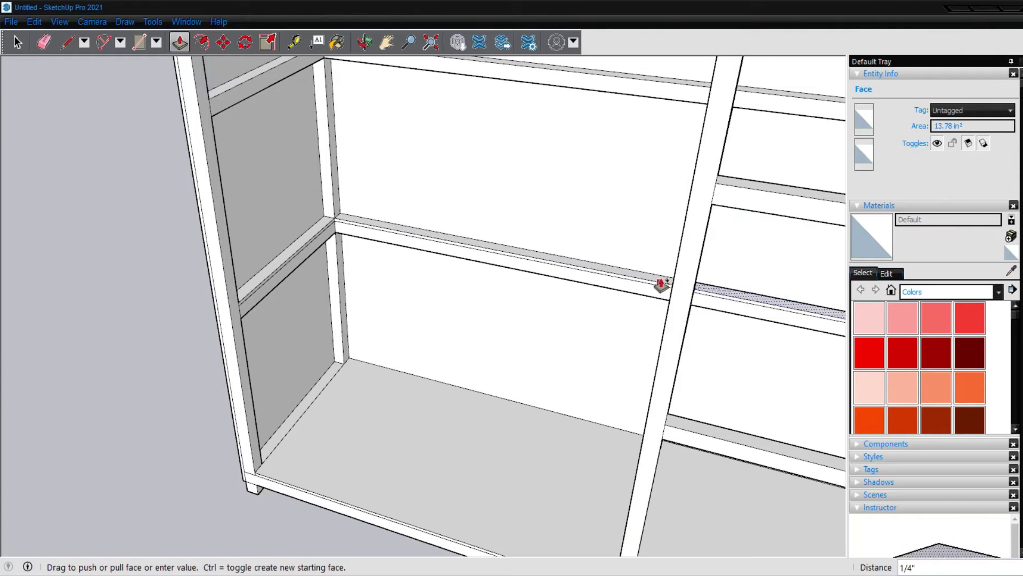
{"action": "left_click", "coordinate": [661, 285]}
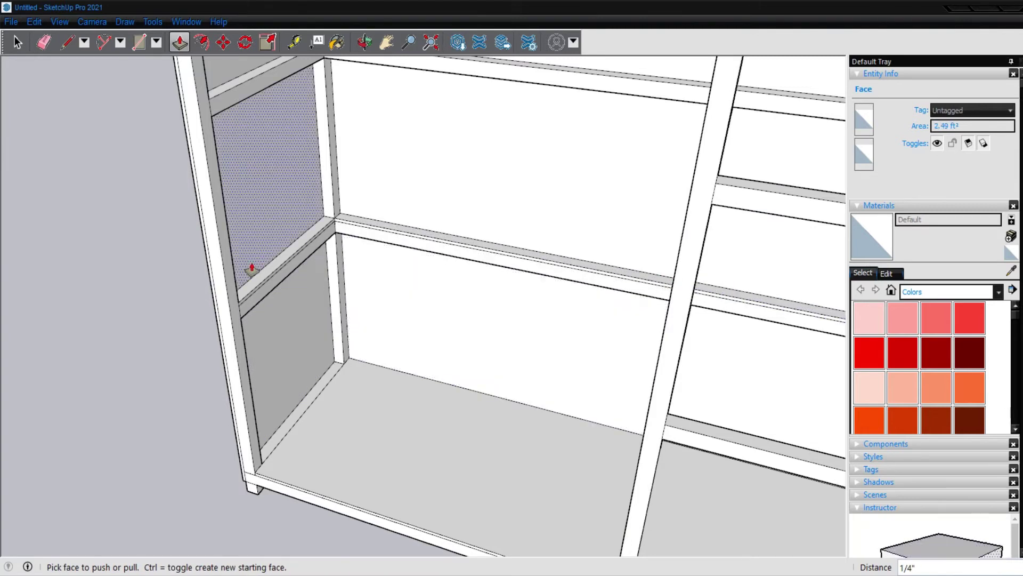
{"action": "scroll", "coordinate": [251, 269], "scroll_direction": "down", "scroll_amount": 3}
{"action": "scroll", "coordinate": [299, 276], "scroll_direction": "up", "scroll_amount": 3}
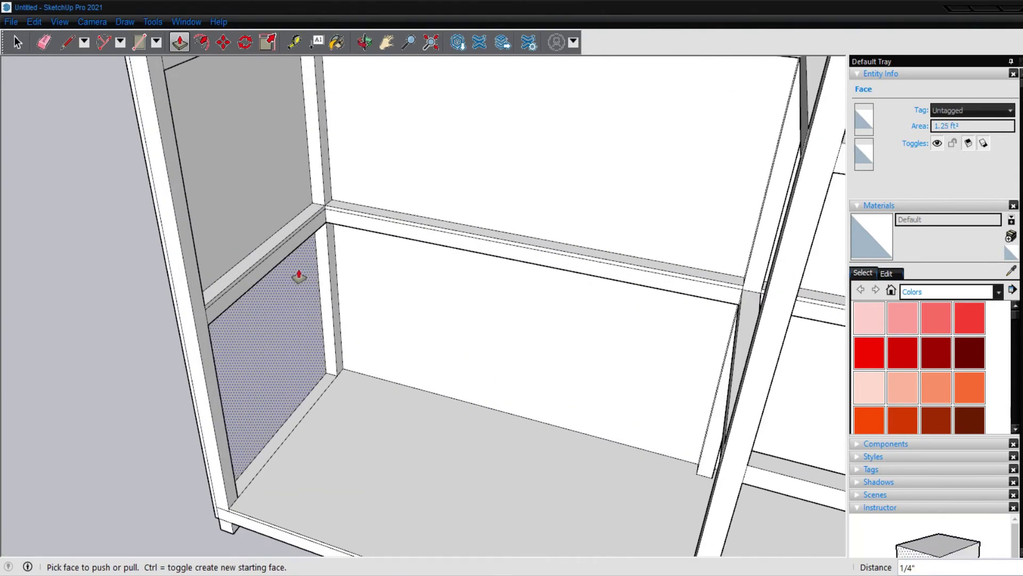
{"action": "scroll", "coordinate": [298, 276], "scroll_direction": "down", "scroll_amount": 3}
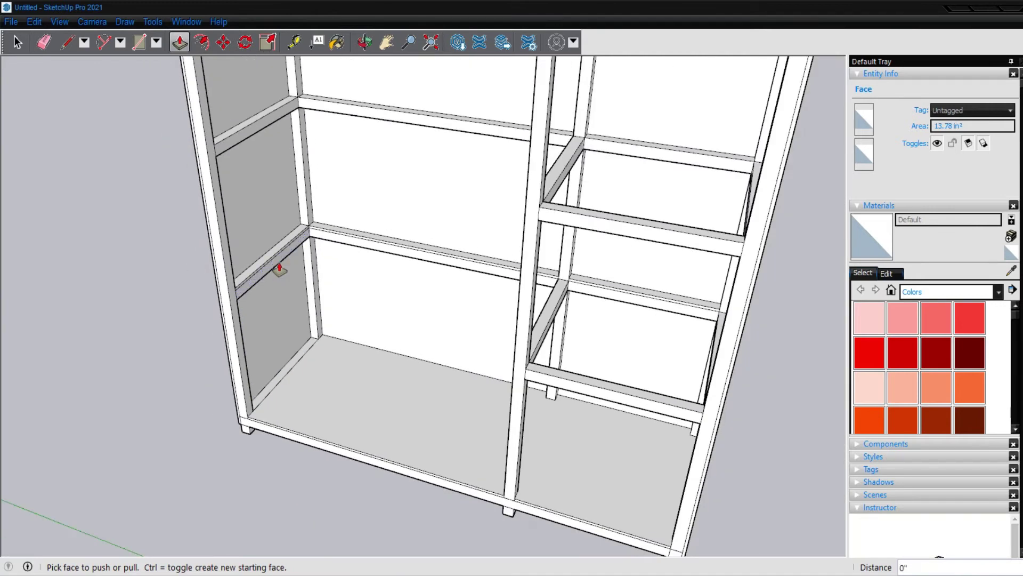
Step: Pull the rail's top face back to the frame midpoint as a shelf, then erase its back seam
{"action": "left_click", "coordinate": [266, 269]}
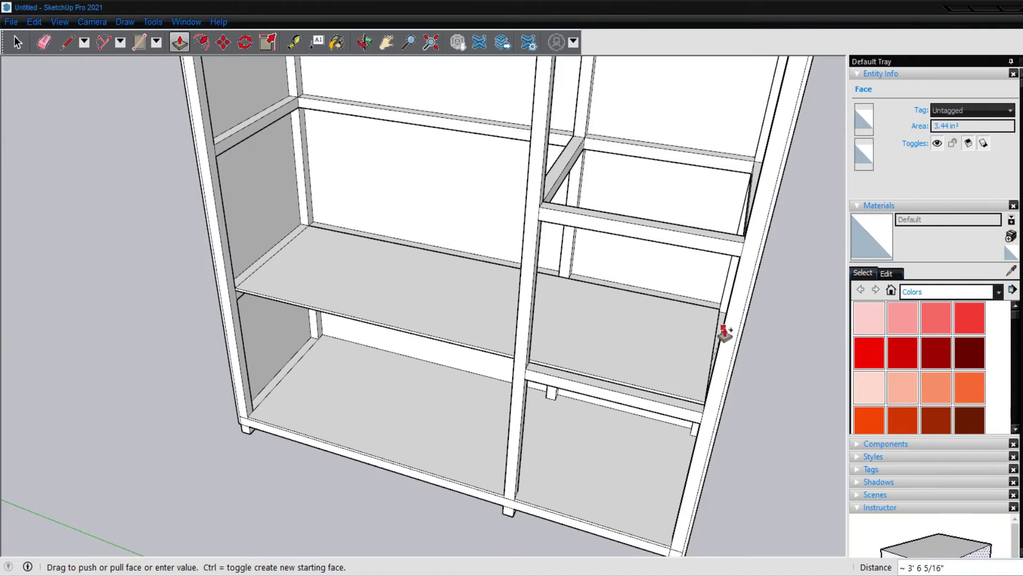
{"action": "scroll", "coordinate": [724, 331], "scroll_direction": "up", "scroll_amount": 2}
{"action": "scroll", "coordinate": [724, 332], "scroll_direction": "up", "scroll_amount": 2}
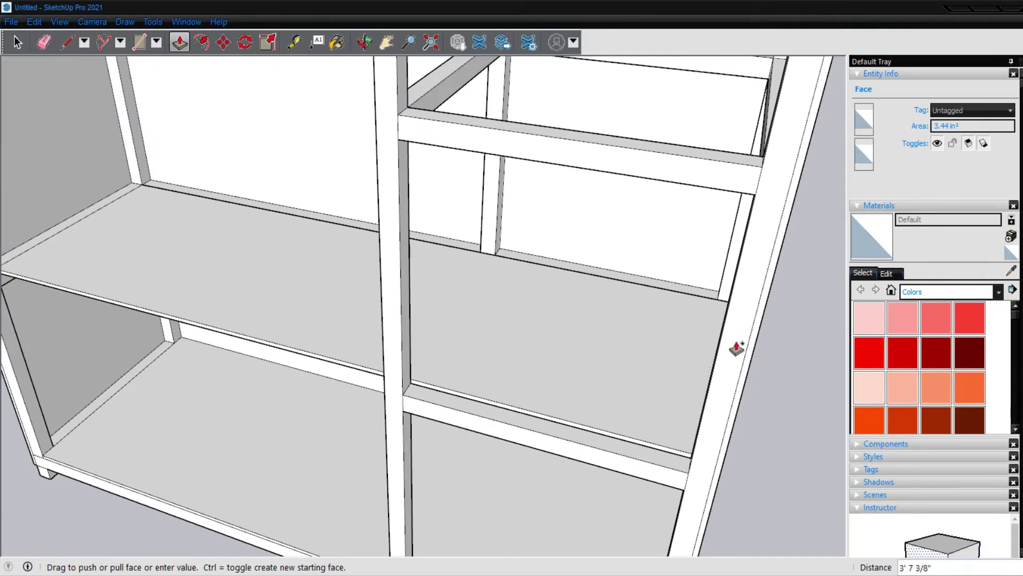
{"action": "left_click", "coordinate": [746, 350]}
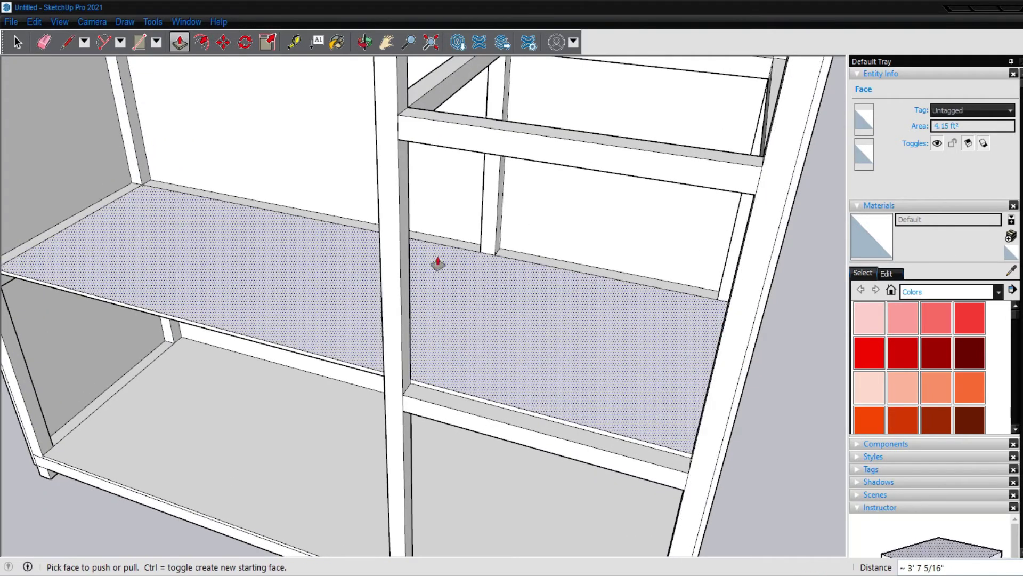
{"action": "key", "text": "e"}
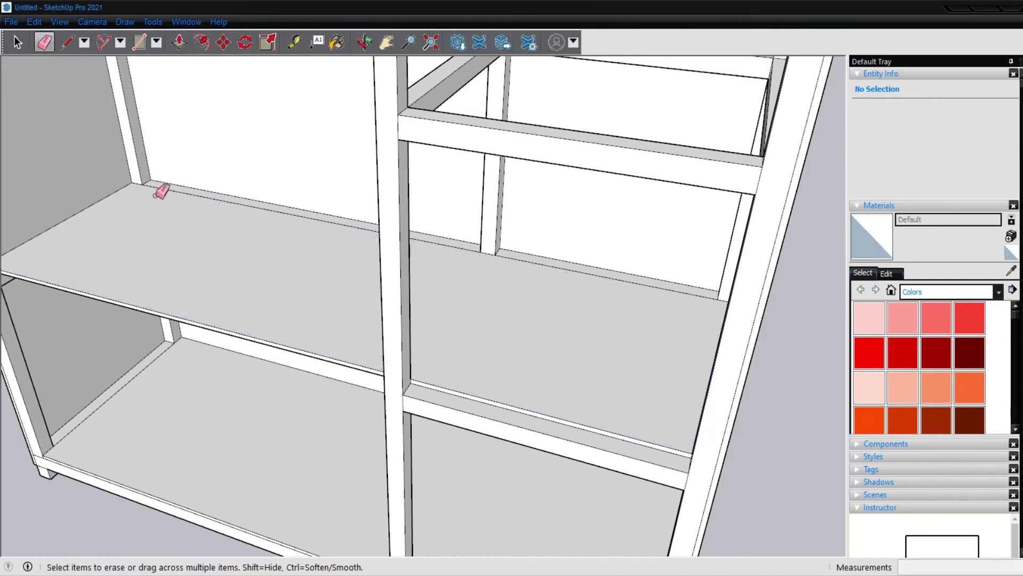
{"action": "left_click", "coordinate": [165, 190]}
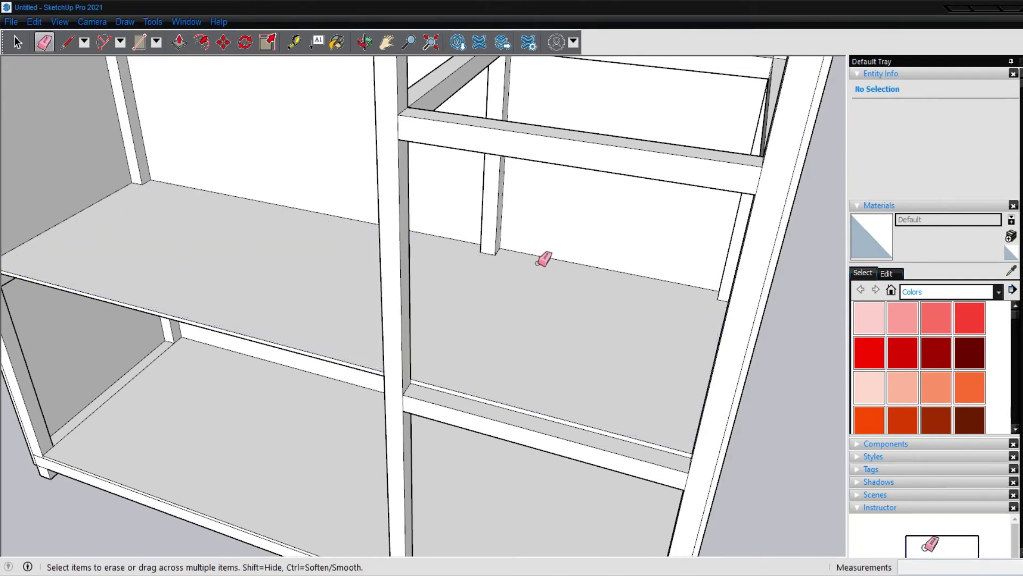
{"action": "scroll", "coordinate": [553, 393], "scroll_direction": "down", "scroll_amount": 2}
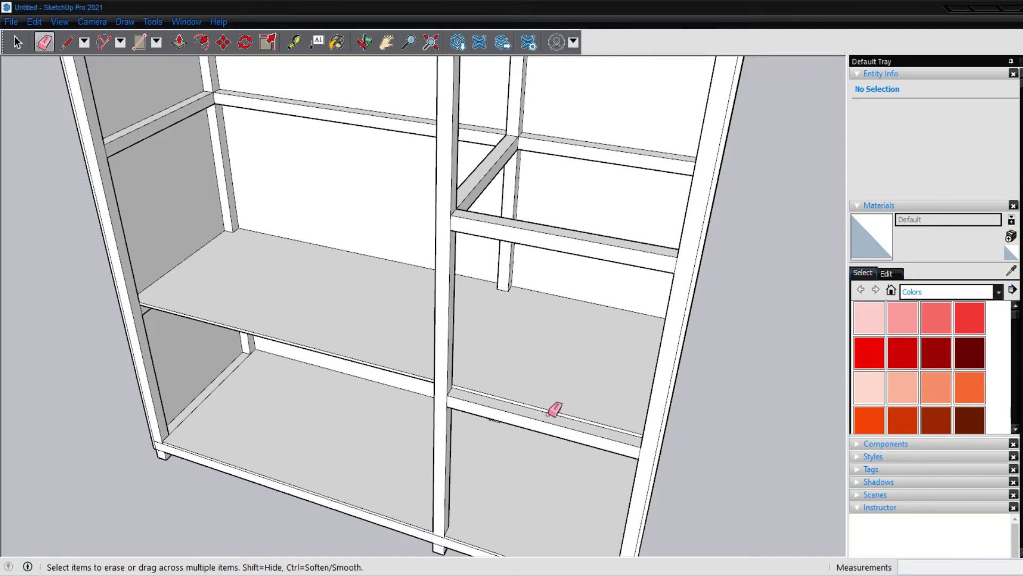
{"action": "key", "text": "p"}
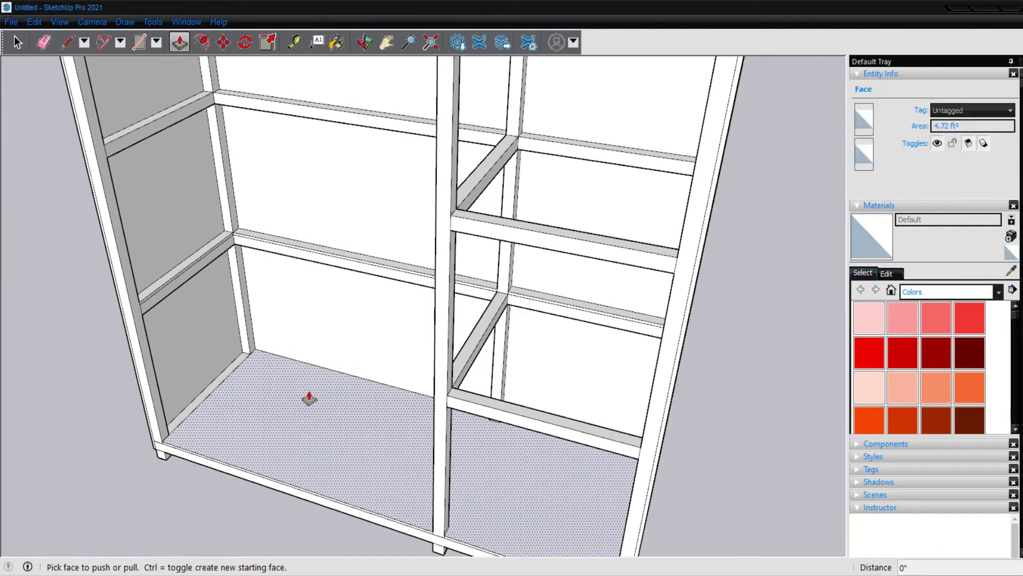
Step: Undo to restore the shelf faces and draw a line at the shelf's front-left edge
{"action": "scroll", "coordinate": [316, 401], "scroll_direction": "down", "scroll_amount": 1}
{"action": "scroll", "coordinate": [316, 400], "scroll_direction": "down", "scroll_amount": 1}
{"action": "scroll", "coordinate": [316, 401], "scroll_direction": "down", "scroll_amount": 1}
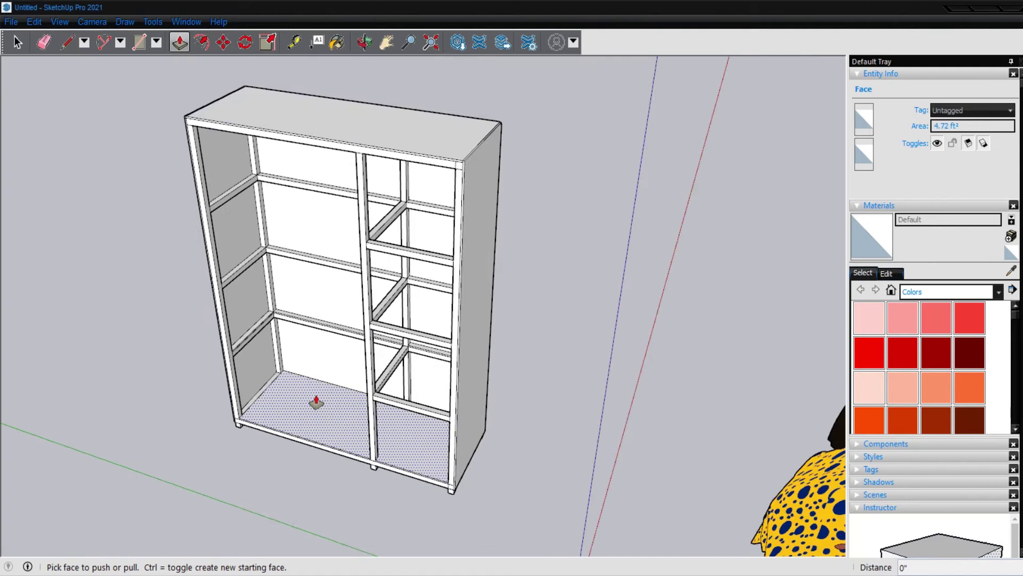
{"action": "scroll", "coordinate": [316, 401], "scroll_direction": "up", "scroll_amount": 2}
{"action": "key", "text": "ctrl+z"}
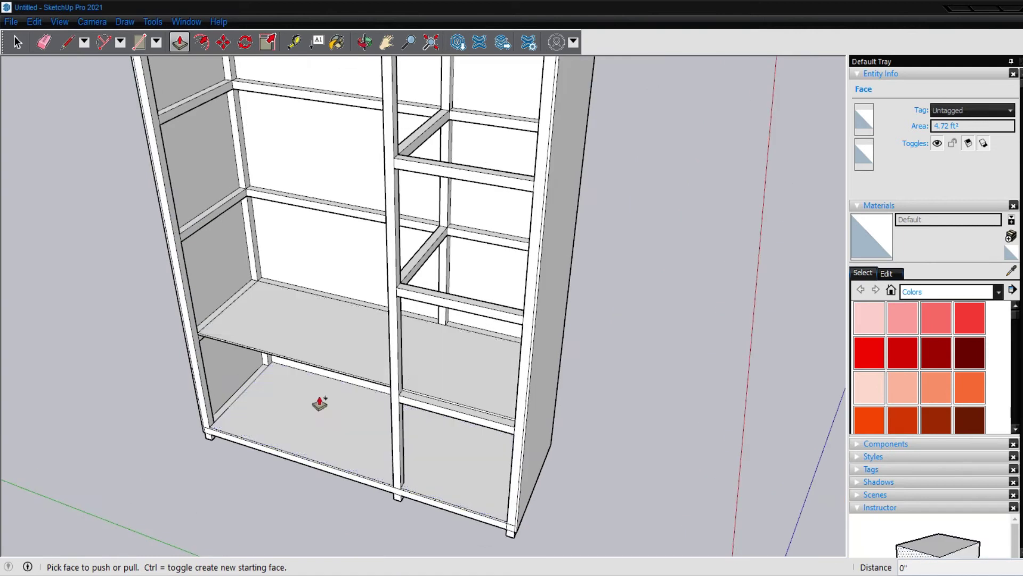
{"action": "scroll", "coordinate": [400, 406], "scroll_direction": "up", "scroll_amount": 1}
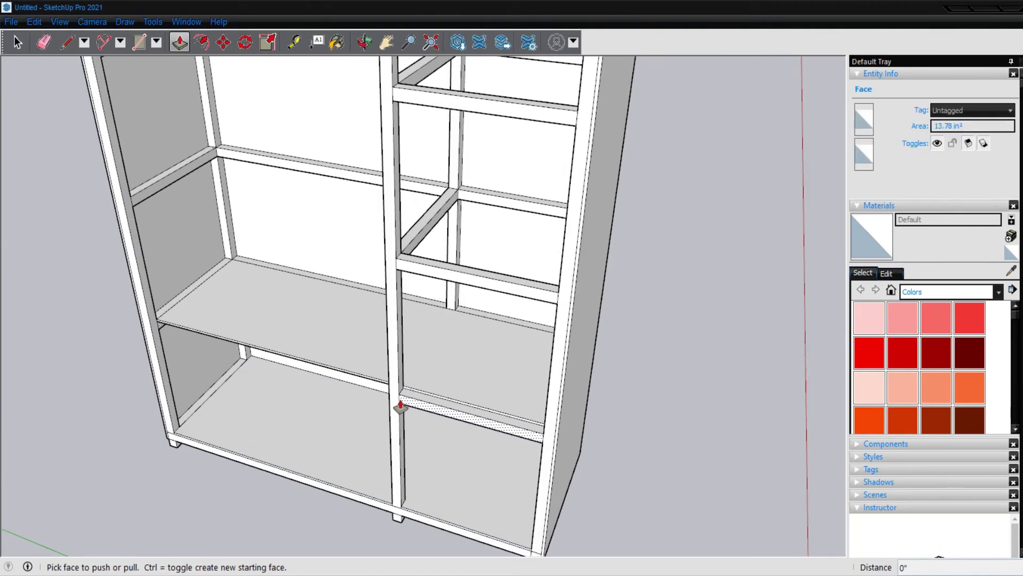
{"action": "scroll", "coordinate": [185, 360], "scroll_direction": "up", "scroll_amount": 2}
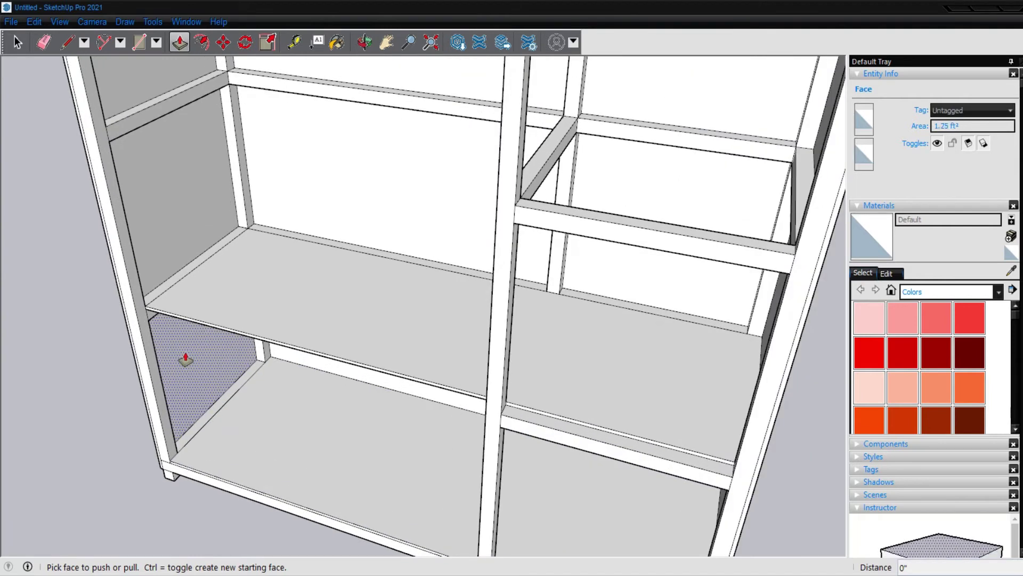
{"action": "key", "text": "l"}
{"action": "left_click", "coordinate": [142, 308]}
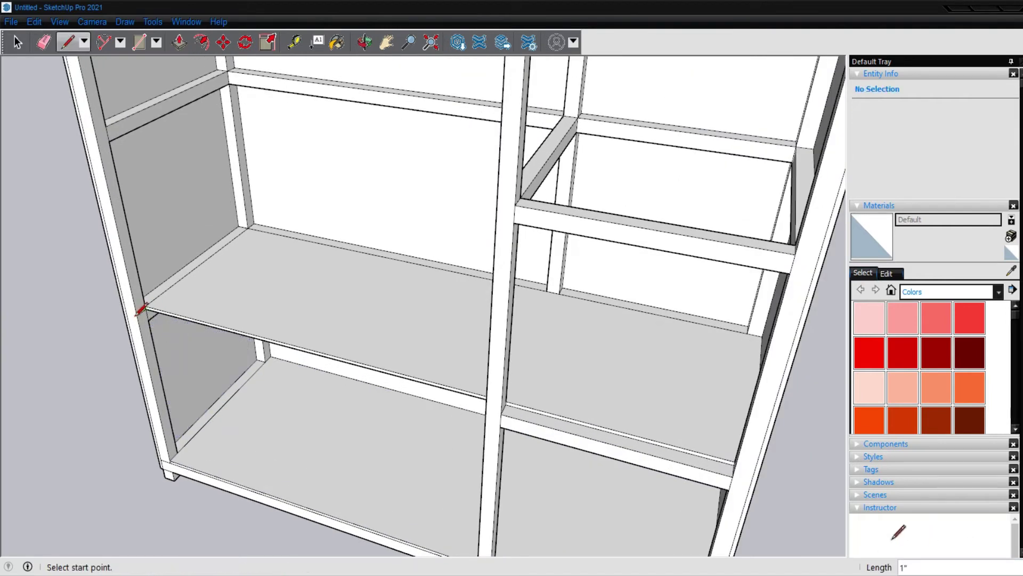
{"action": "left_click", "coordinate": [148, 320]}
Step: Push/Pull the shelf's front edges so left and right fronts sit flush
{"action": "key", "text": "p"}
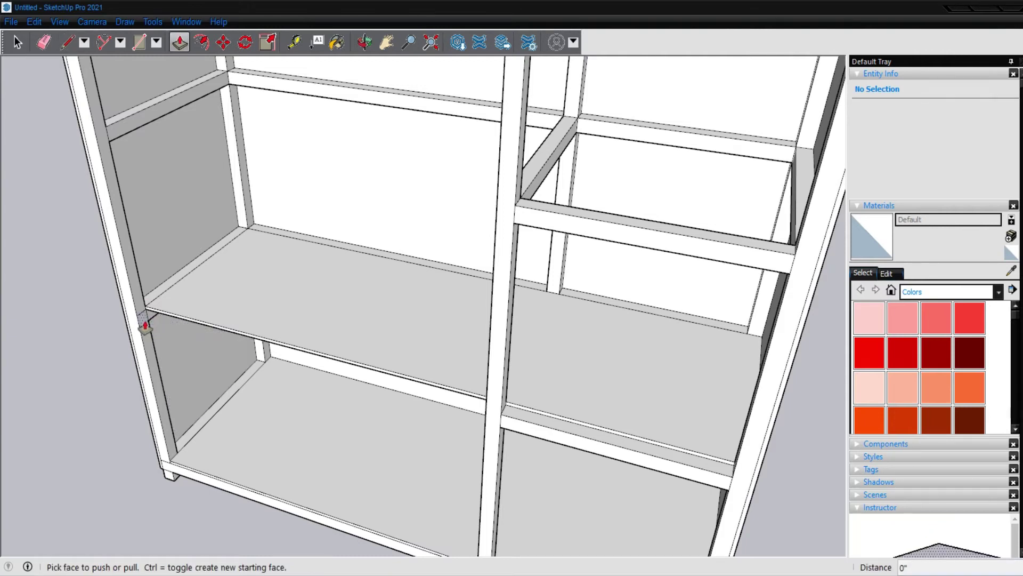
{"action": "left_click", "coordinate": [146, 320]}
{"action": "left_click", "coordinate": [488, 356]}
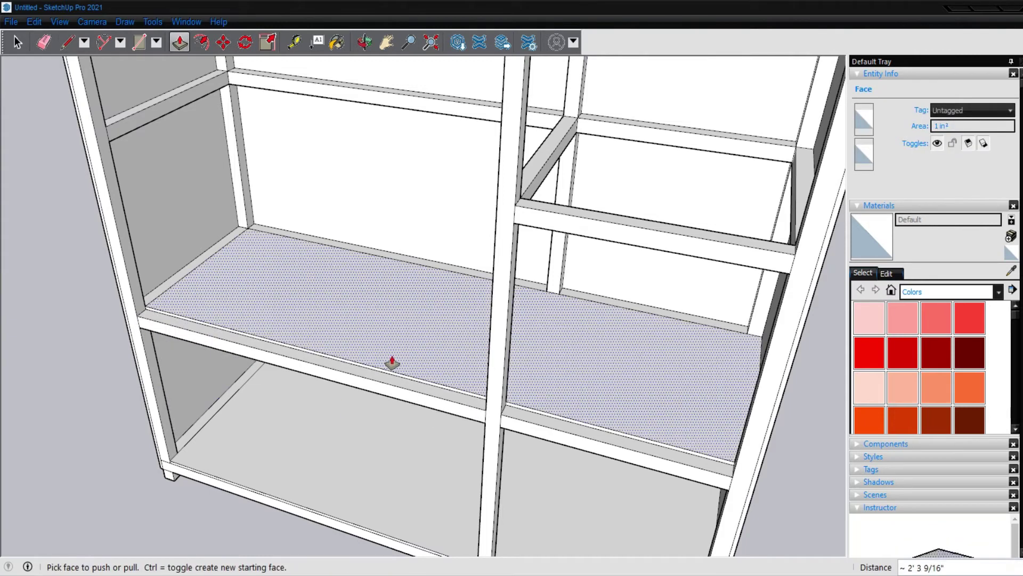
{"action": "left_click", "coordinate": [412, 390]}
{"action": "left_click", "coordinate": [488, 375]}
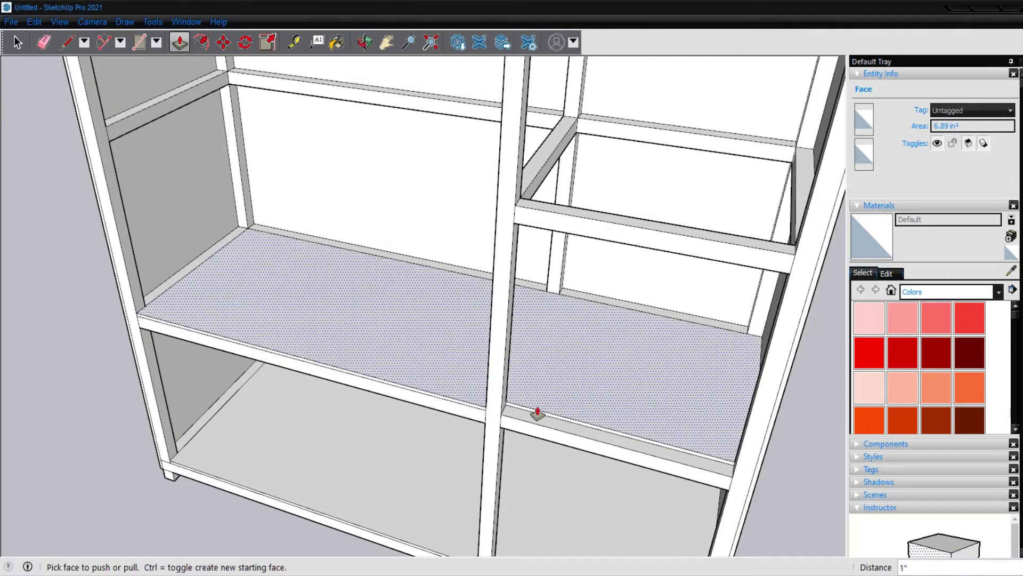
{"action": "left_click", "coordinate": [537, 417]}
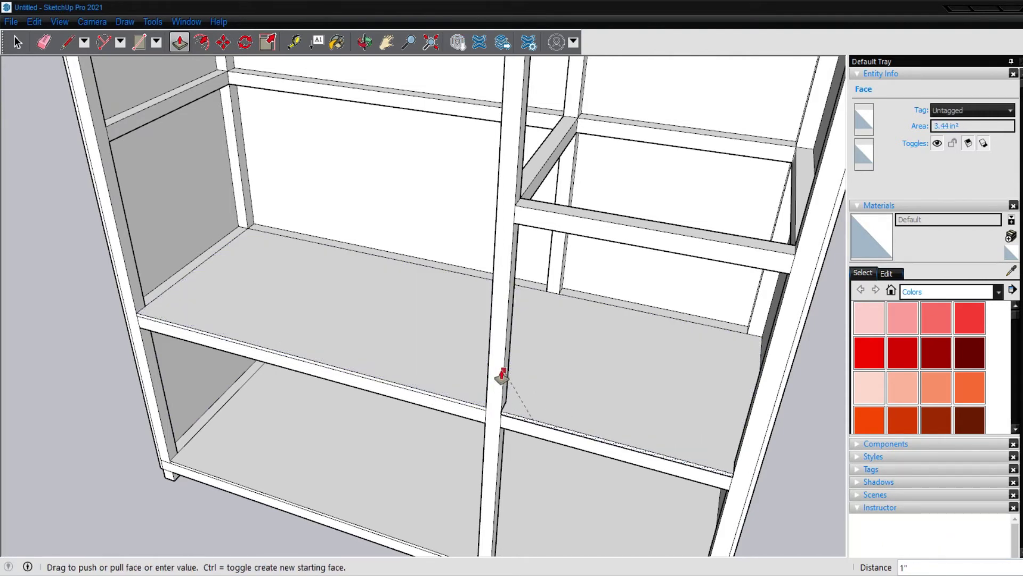
{"action": "left_click", "coordinate": [473, 385]}
{"action": "mouse_move", "coordinate": [459, 384]}
{"action": "middle_mouse_down"}
{"action": "mouse_move", "coordinate": [536, 167]}
{"action": "mouse_move", "coordinate": [393, 256]}
{"action": "mouse_move", "coordinate": [380, 291]}
{"action": "middle_mouse_up"}
Step: Draw a short vertical line at the rail's midpoint and place two half-inch guides beside it
{"action": "key", "text": "l"}
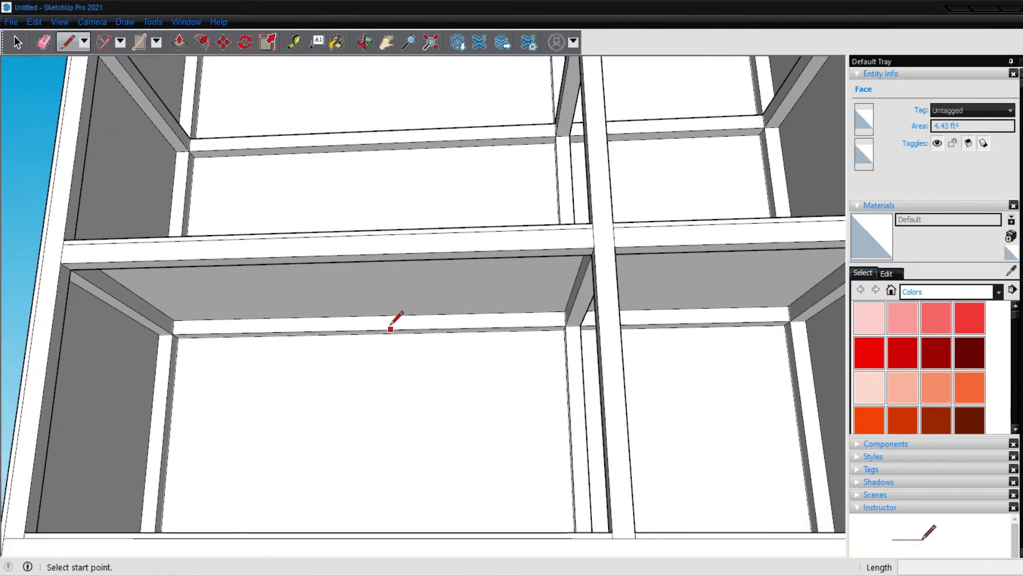
{"action": "left_click", "coordinate": [365, 330]}
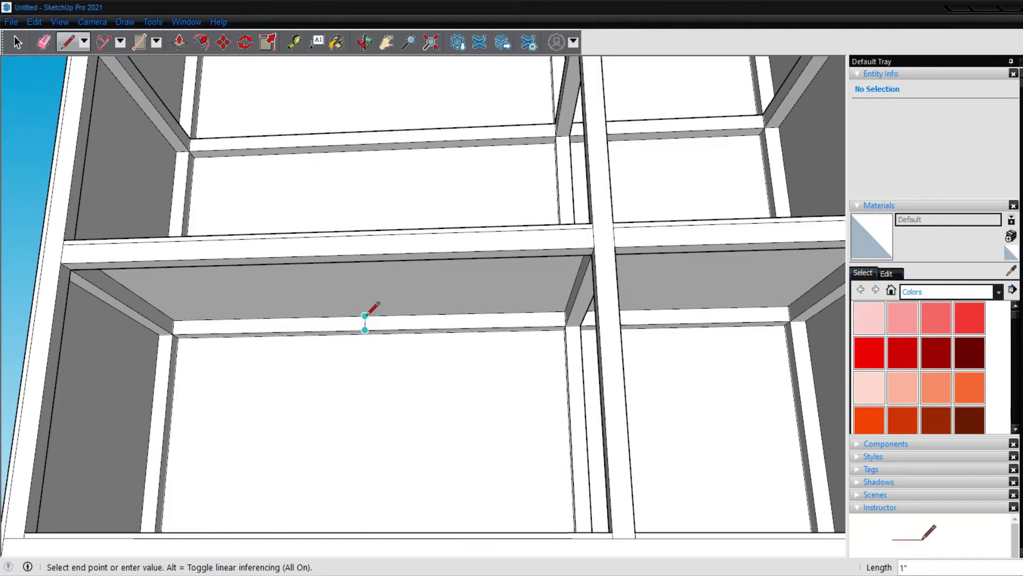
{"action": "left_click", "coordinate": [363, 315]}
{"action": "scroll", "coordinate": [363, 315], "scroll_direction": "up", "scroll_amount": 2}
{"action": "scroll", "coordinate": [363, 313], "scroll_direction": "up", "scroll_amount": 4}
{"action": "key", "text": "t"}
{"action": "left_click", "coordinate": [362, 329]}
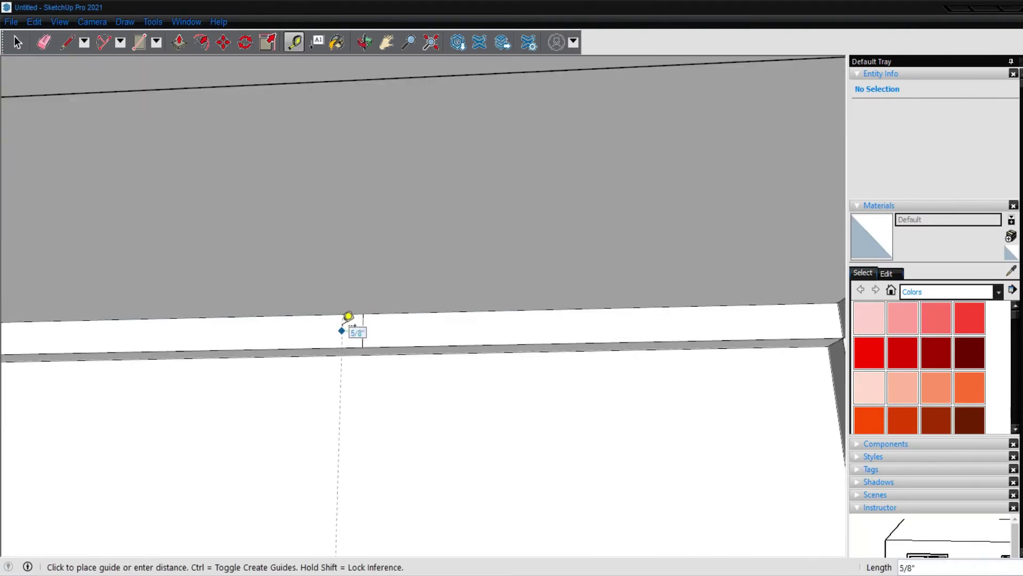
{"action": "type", "text": ".5"}
{"action": "key", "text": "Return"}
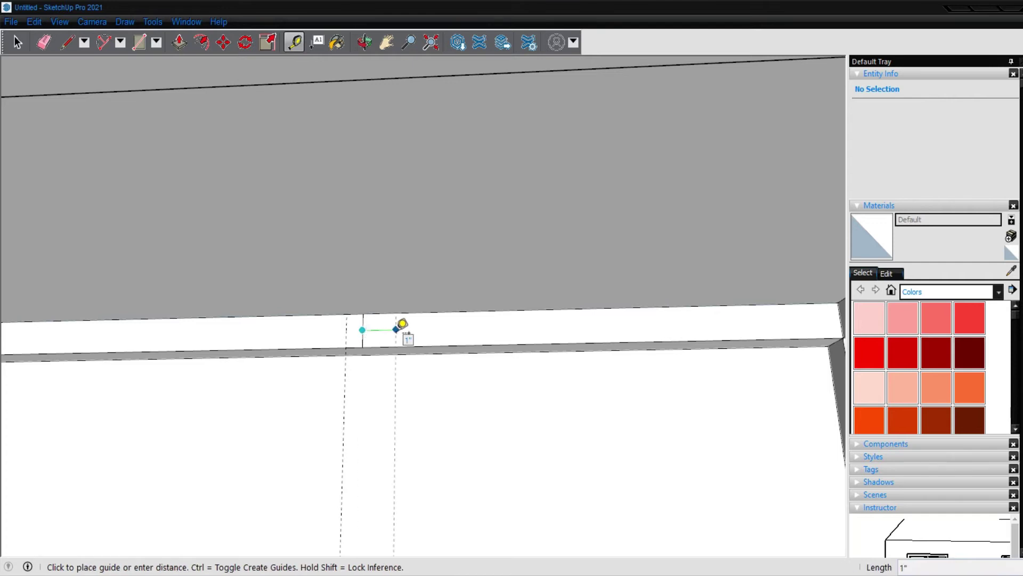
{"action": "key", "text": "Return"}
Step: Outline a small post face along the guide across the rail strip
{"action": "key", "text": "e"}
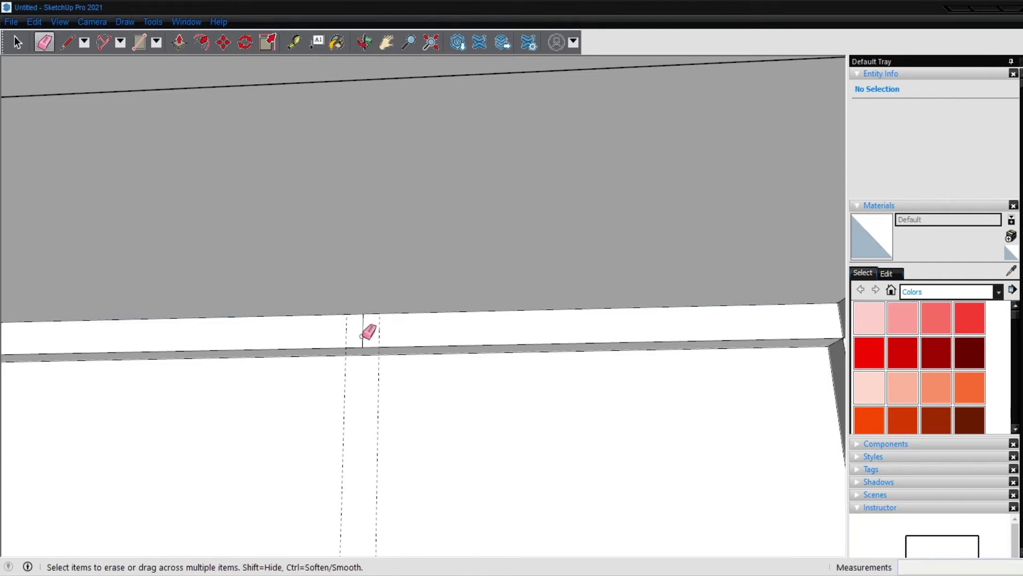
{"action": "key", "text": "l"}
{"action": "left_click", "coordinate": [346, 348]}
{"action": "left_click", "coordinate": [346, 315]}
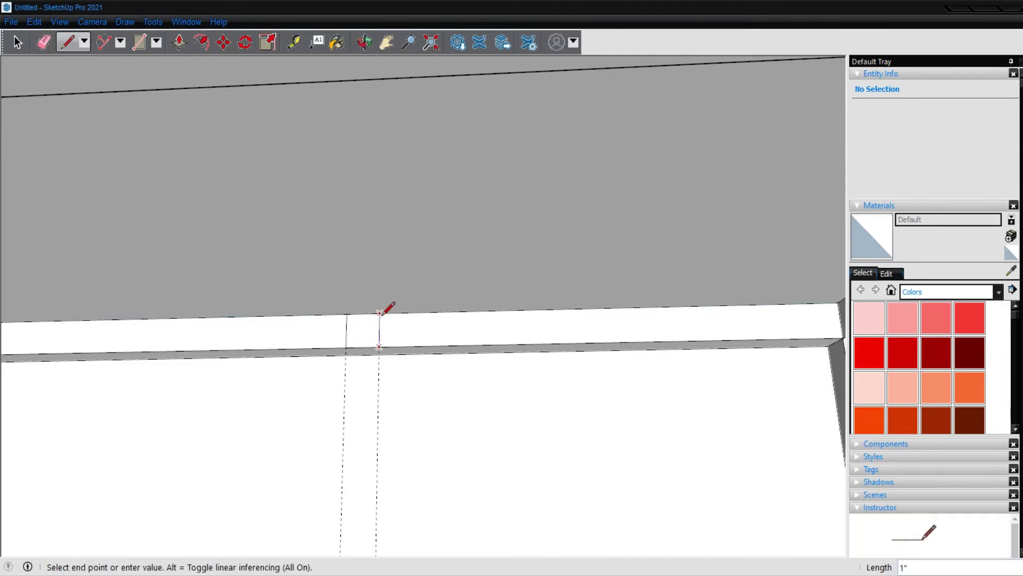
{"action": "left_click", "coordinate": [379, 314]}
{"action": "scroll", "coordinate": [379, 314], "scroll_direction": "down", "scroll_amount": 2}
{"action": "scroll", "coordinate": [379, 314], "scroll_direction": "down", "scroll_amount": 2}
Step: Push/Pull the small face up into a thin post reaching the shelf above
{"action": "key", "text": "p"}
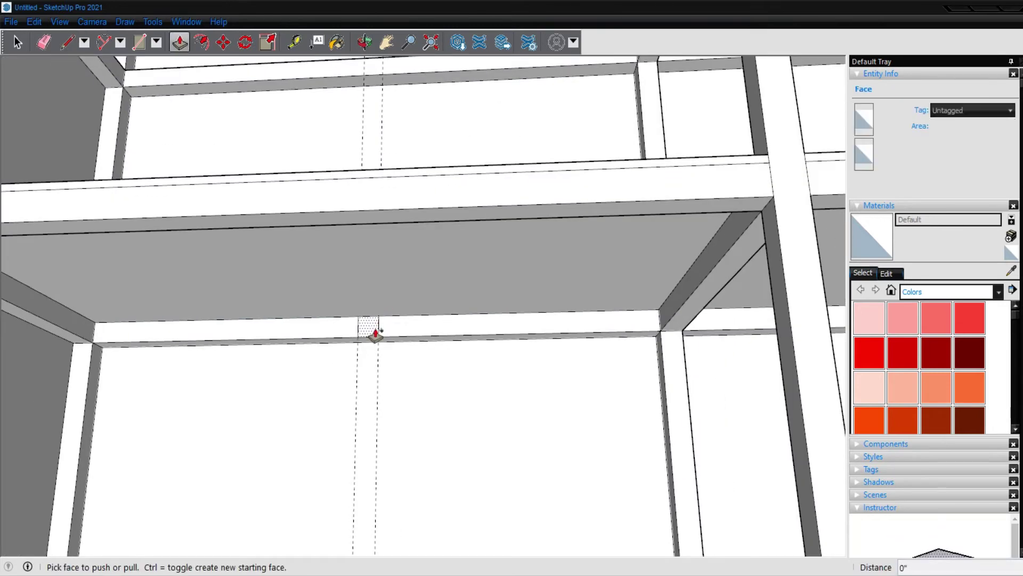
{"action": "left_click", "coordinate": [376, 335]}
{"action": "left_click", "coordinate": [409, 228]}
{"action": "scroll", "coordinate": [323, 366], "scroll_direction": "down", "scroll_amount": 3}
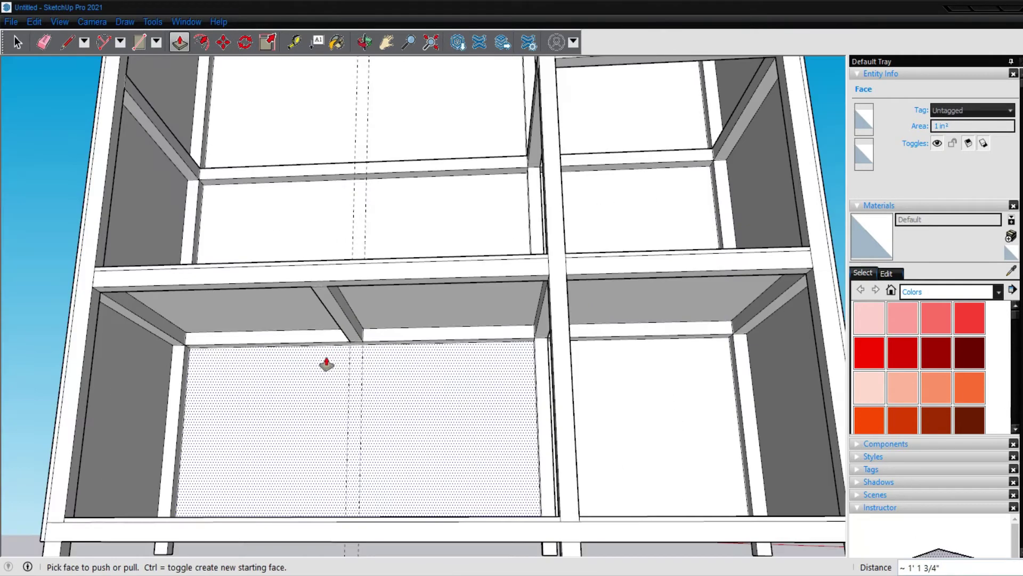
{"action": "scroll", "coordinate": [319, 365], "scroll_direction": "down", "scroll_amount": 2}
{"action": "mouse_move", "coordinate": [612, 353]}
{"action": "middle_mouse_down"}
{"action": "mouse_move", "coordinate": [674, 406]}
{"action": "mouse_move", "coordinate": [633, 430]}
{"action": "mouse_move", "coordinate": [413, 236]}
{"action": "middle_mouse_up"}
Step: Erase the dashed guide lines running through the middle bay
{"action": "key", "text": "e"}
{"action": "mouse_move", "coordinate": [407, 240]}
{"action": "left_mouse_down"}
{"action": "mouse_move", "coordinate": [354, 242]}
{"action": "mouse_move", "coordinate": [385, 267]}
{"action": "left_mouse_up"}
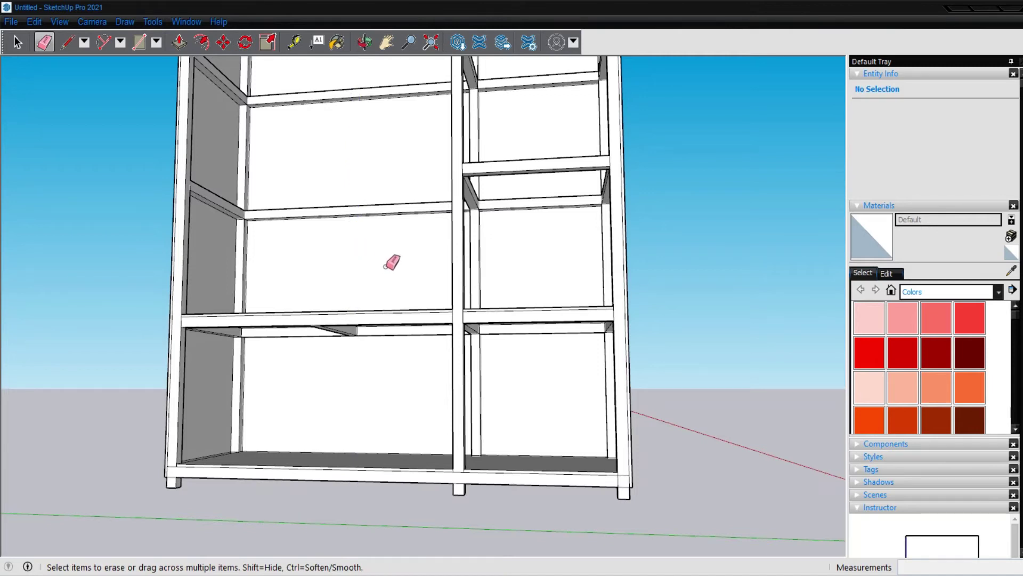
{"action": "scroll", "coordinate": [393, 261], "scroll_direction": "down", "scroll_amount": 3}
{"action": "mouse_move", "coordinate": [402, 277]}
{"action": "middle_mouse_down"}
{"action": "mouse_move", "coordinate": [418, 288]}
{"action": "mouse_move", "coordinate": [448, 210]}
{"action": "mouse_move", "coordinate": [448, 169]}
{"action": "mouse_move", "coordinate": [458, 295]}
{"action": "mouse_move", "coordinate": [438, 414]}
{"action": "mouse_move", "coordinate": [482, 327]}
{"action": "mouse_move", "coordinate": [421, 365]}
{"action": "middle_mouse_up"}
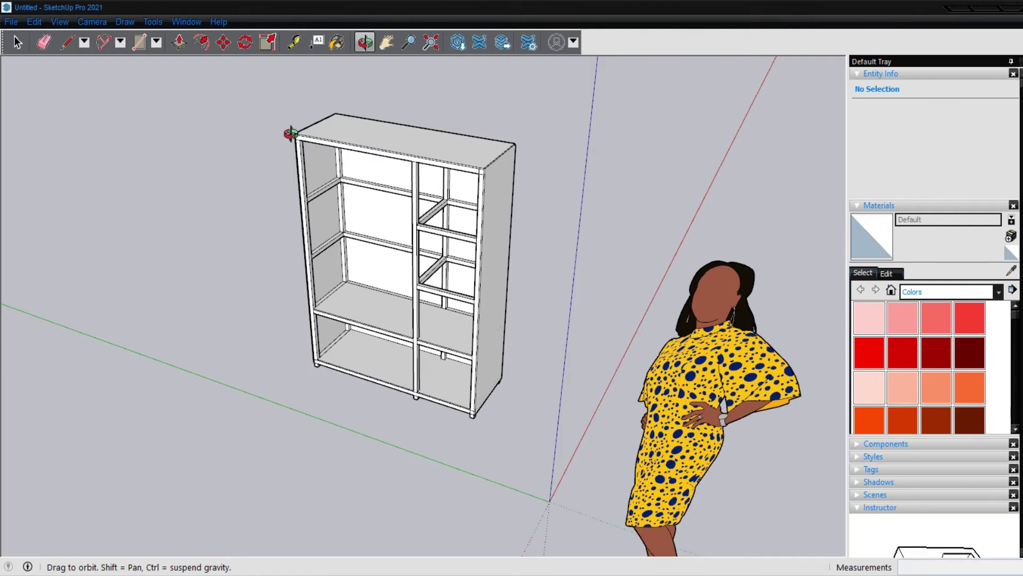
{"action": "scroll", "coordinate": [413, 277], "scroll_direction": "up", "scroll_amount": 5}
{"action": "scroll", "coordinate": [521, 371], "scroll_direction": "up", "scroll_amount": 3}
{"action": "mouse_move", "coordinate": [522, 370]}
{"action": "left_mouse_down"}
{"action": "mouse_move", "coordinate": [685, 373]}
{"action": "mouse_move", "coordinate": [724, 358]}
{"action": "left_mouse_up"}
Step: Push/Pull the right-bay rail face 1" and the side rail face 1/4"
{"action": "key", "text": "p"}
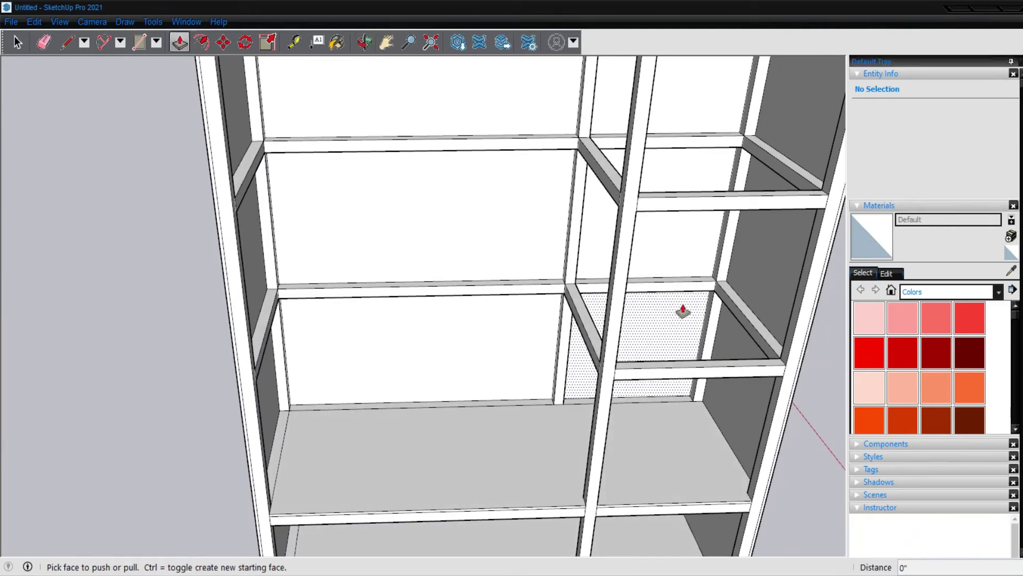
{"action": "left_click", "coordinate": [673, 284]}
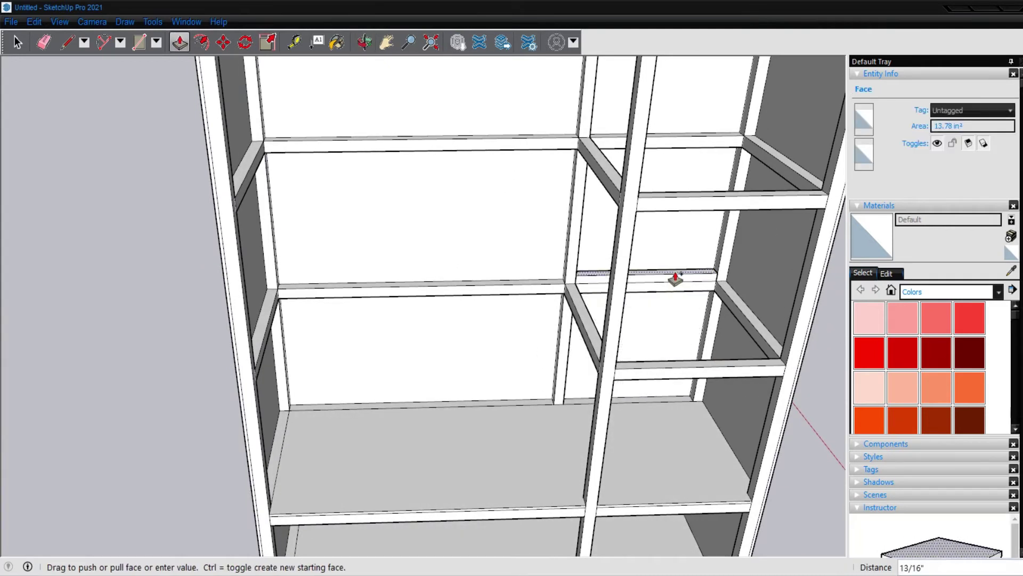
{"action": "type", "text": "1"}
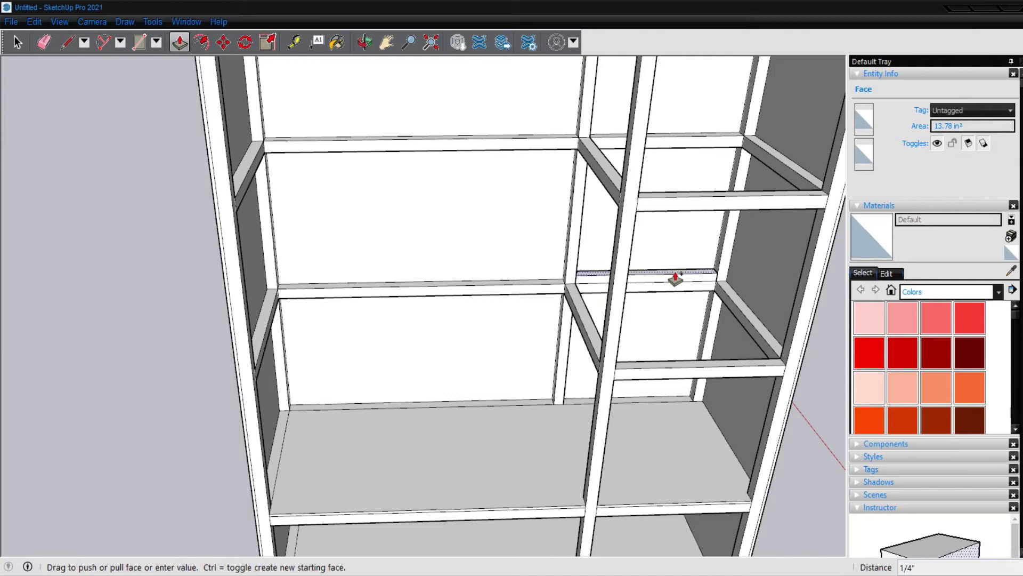
{"action": "left_click", "coordinate": [676, 279]}
{"action": "scroll", "coordinate": [677, 279], "scroll_direction": "up", "scroll_amount": 3}
{"action": "left_click", "coordinate": [744, 295]}
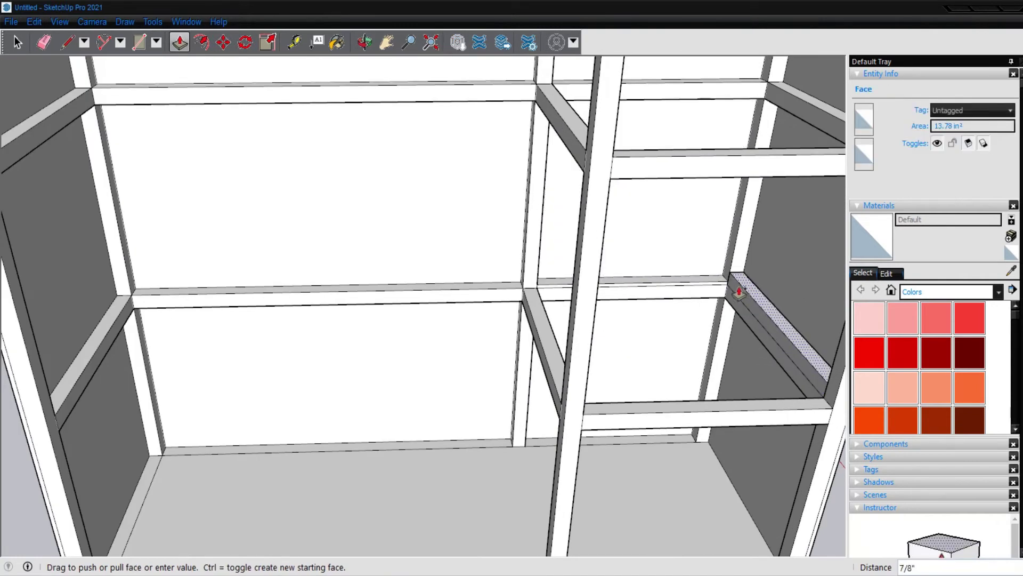
{"action": "left_click", "coordinate": [714, 286]}
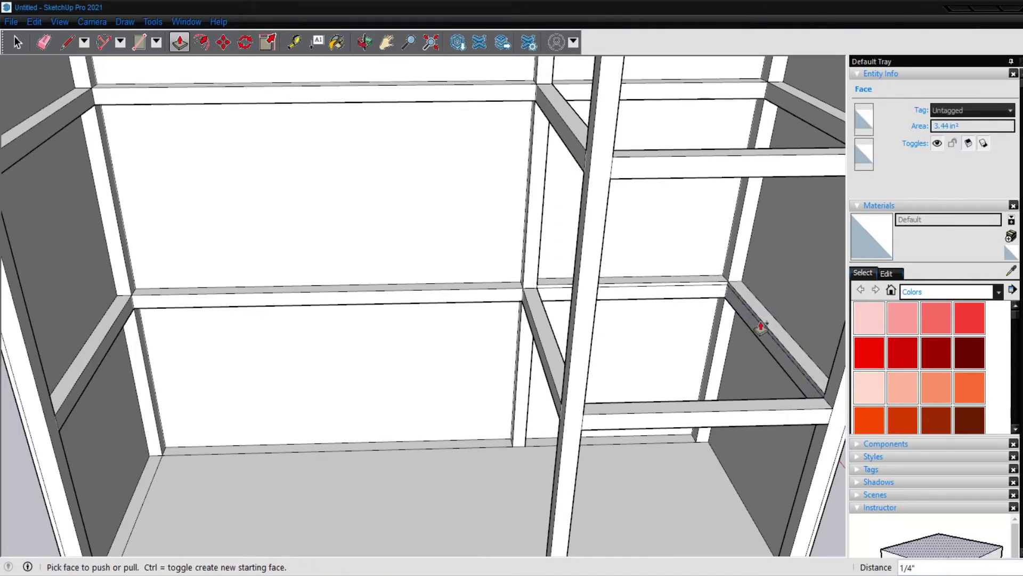
Step: Extend the shelf face to the centre divider, erase the stray edge, and pull the front 1"
{"action": "left_click", "coordinate": [760, 322]}
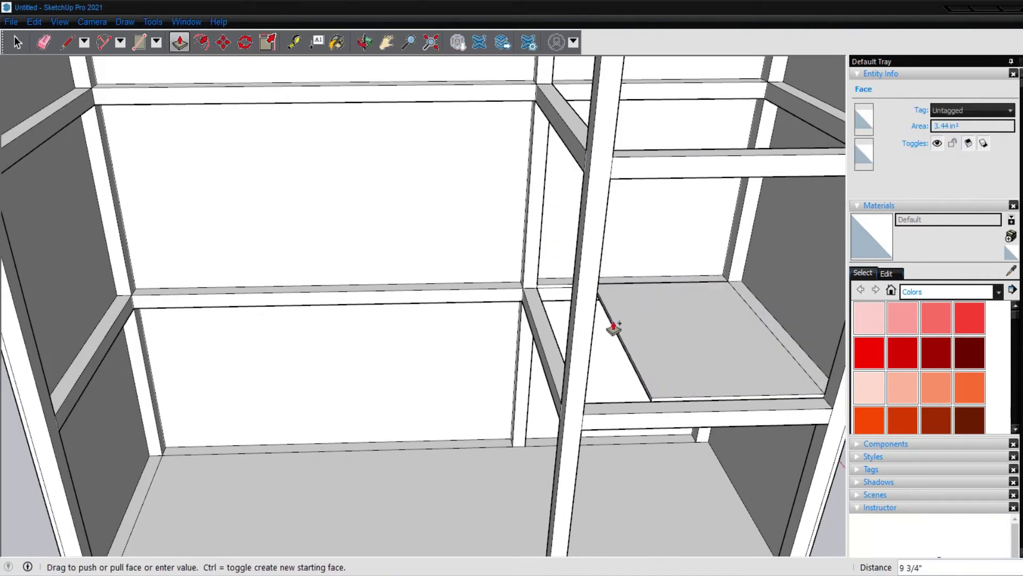
{"action": "left_click", "coordinate": [523, 283]}
{"action": "key", "text": "e"}
{"action": "left_click", "coordinate": [777, 326]}
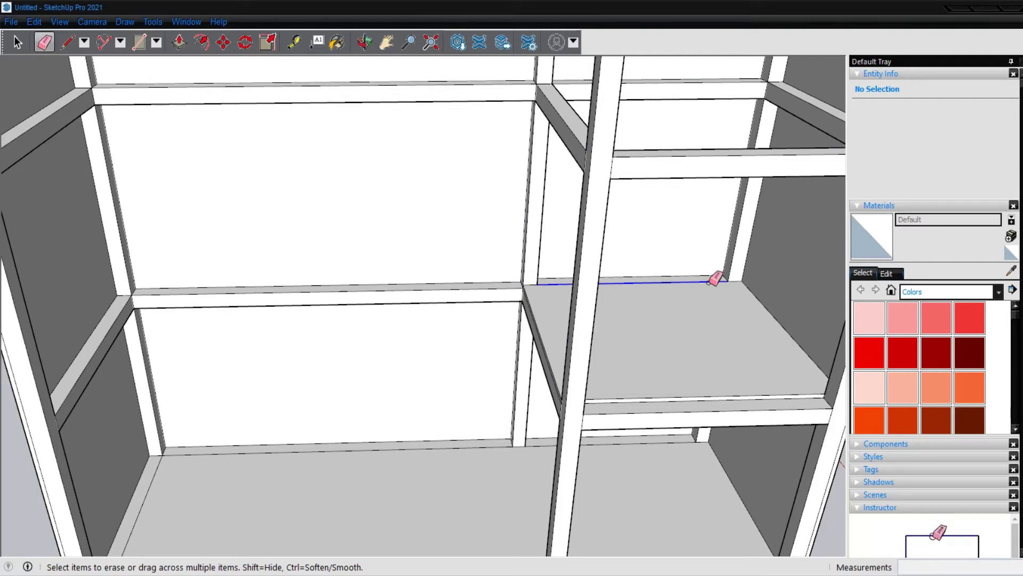
{"action": "key", "text": "p"}
{"action": "left_click", "coordinate": [739, 403]}
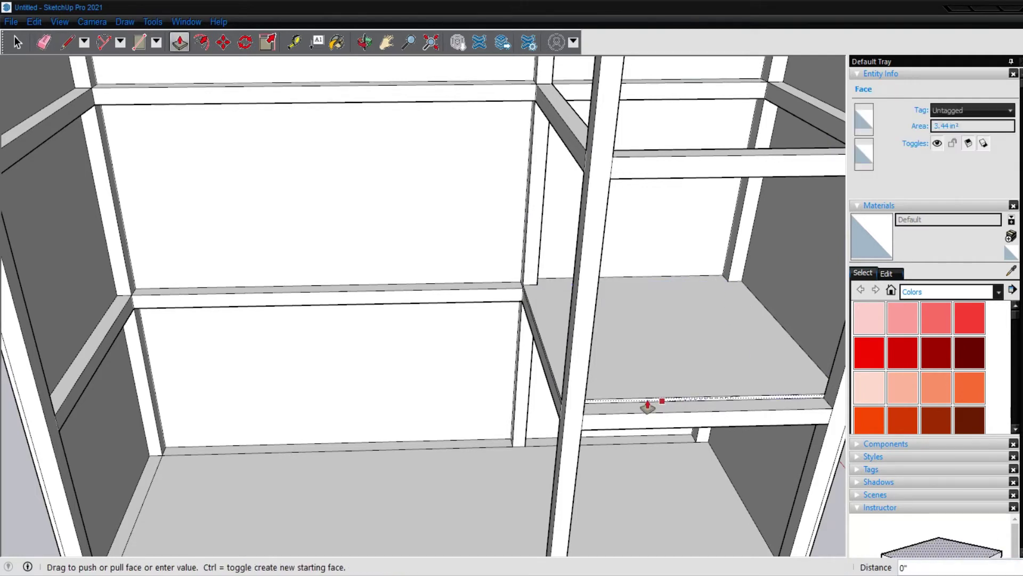
{"action": "left_click", "coordinate": [589, 372]}
{"action": "middle_click_drag", "start_coordinate": [589, 372], "coordinate": [247, 334]}
Step: Push/Pull the upper rail's top face out by 2
{"action": "scroll", "coordinate": [248, 335], "scroll_direction": "down", "scroll_amount": 5}
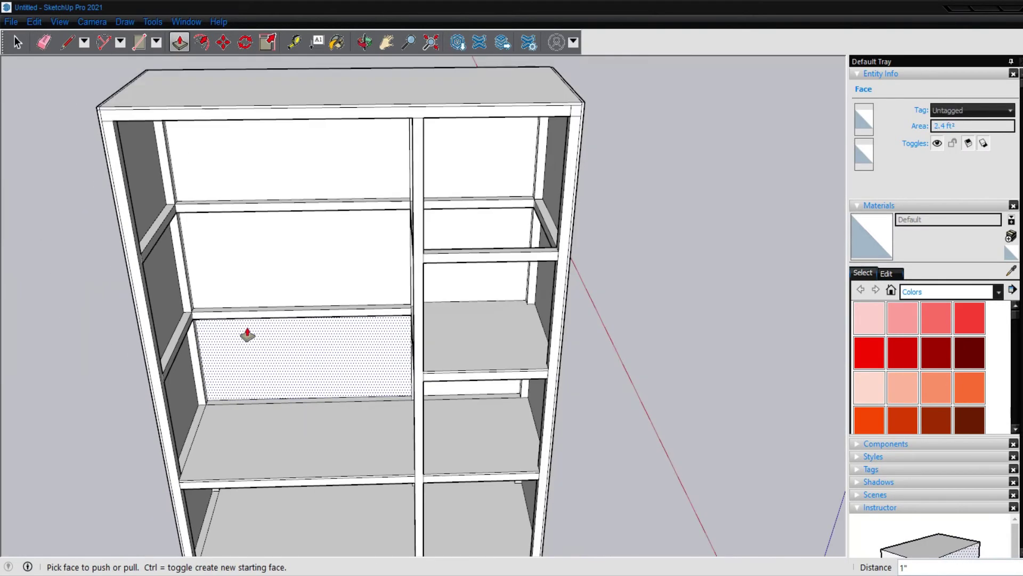
{"action": "scroll", "coordinate": [653, 317], "scroll_direction": "down", "scroll_amount": 2}
{"action": "scroll", "coordinate": [512, 233], "scroll_direction": "up", "scroll_amount": 2}
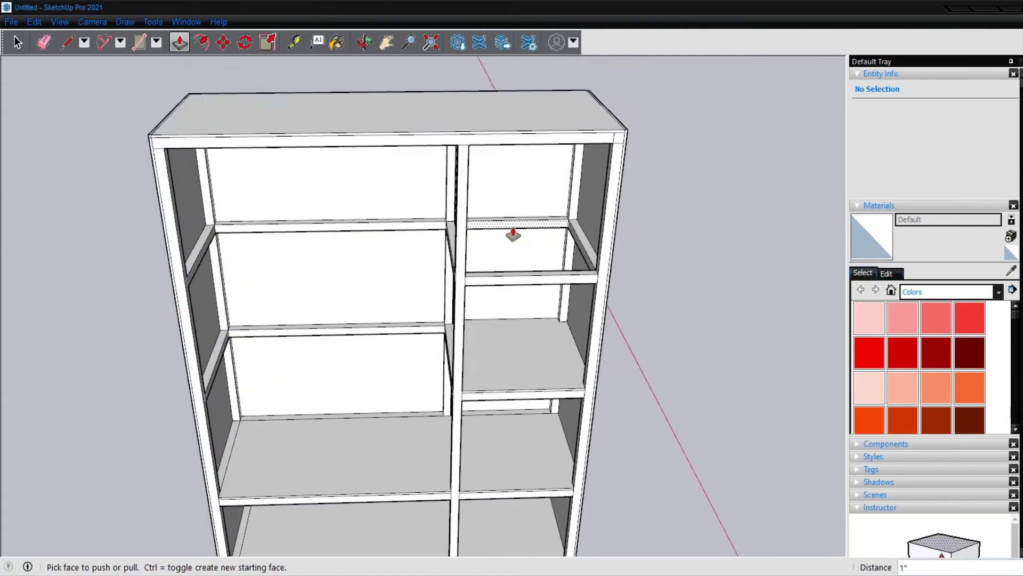
{"action": "scroll", "coordinate": [552, 235], "scroll_direction": "up", "scroll_amount": 3}
{"action": "scroll", "coordinate": [548, 229], "scroll_direction": "up", "scroll_amount": 1}
{"action": "left_click", "coordinate": [558, 211]}
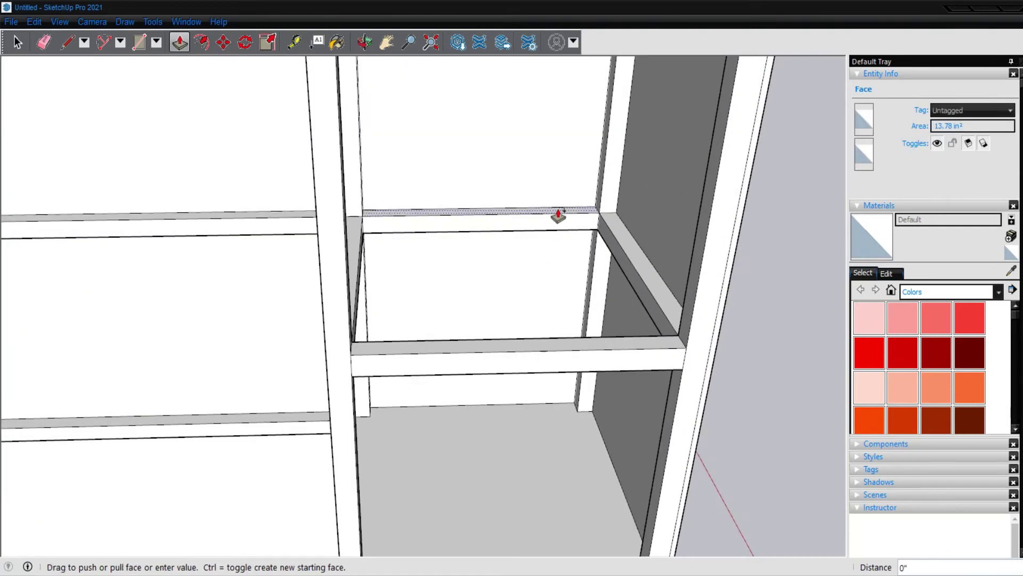
{"action": "type", "text": "2"}
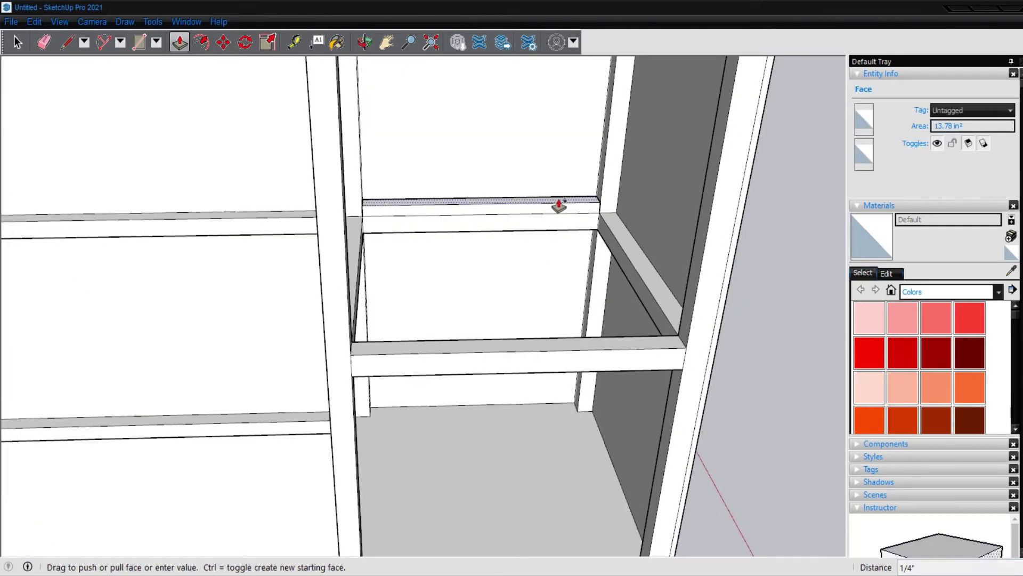
{"action": "key", "text": "Return"}
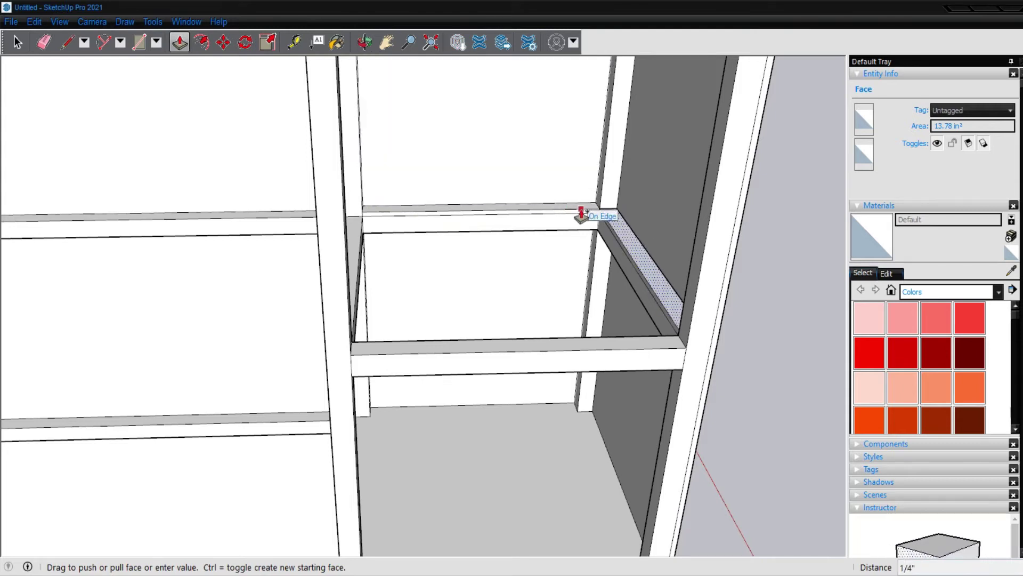
{"action": "key", "text": "Escape"}
Step: Widen the side rail into a full shelf and pull its front out 1 inch
{"action": "left_click", "coordinate": [612, 229]}
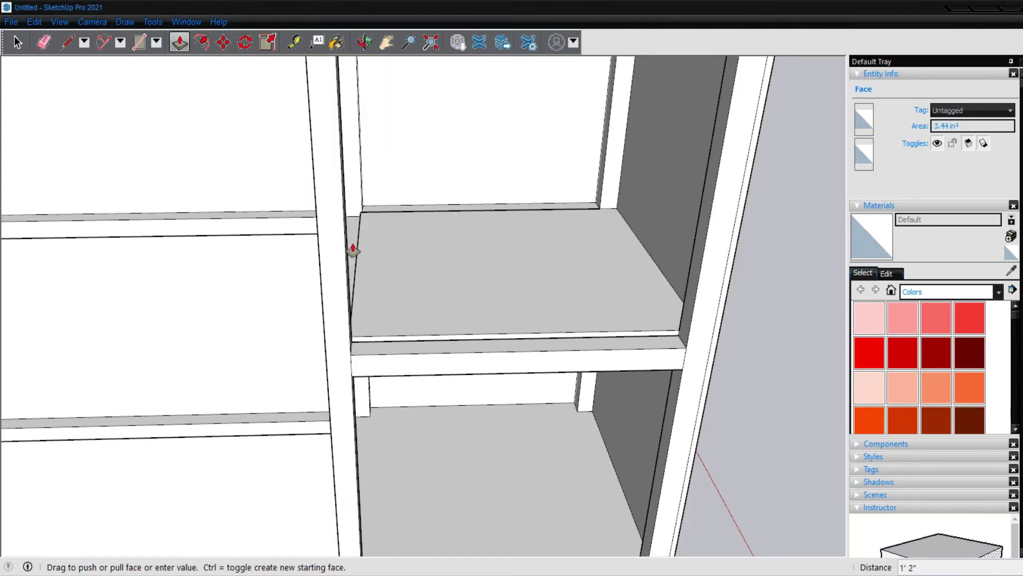
{"action": "left_click", "coordinate": [319, 228]}
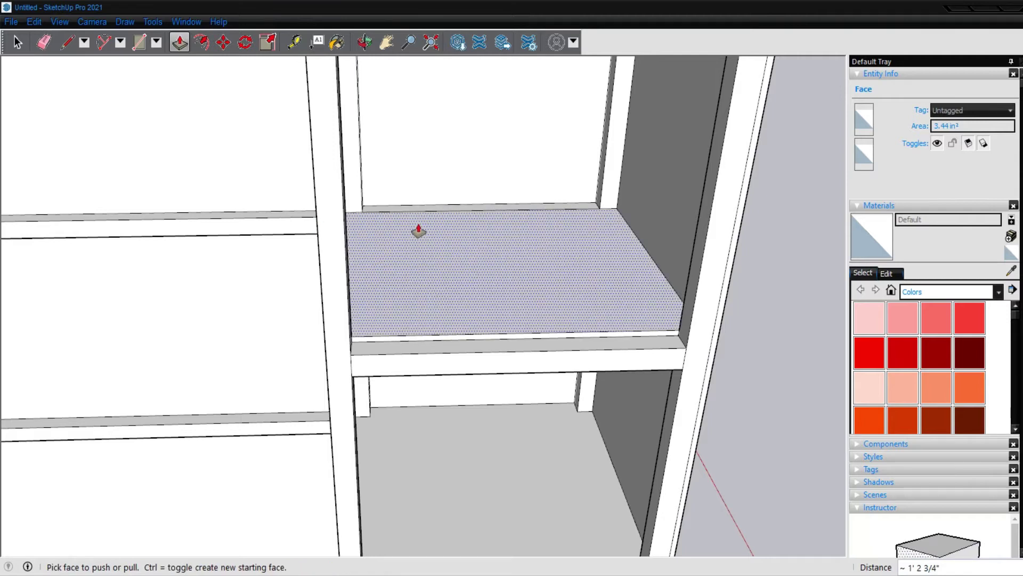
{"action": "left_click", "coordinate": [466, 342]}
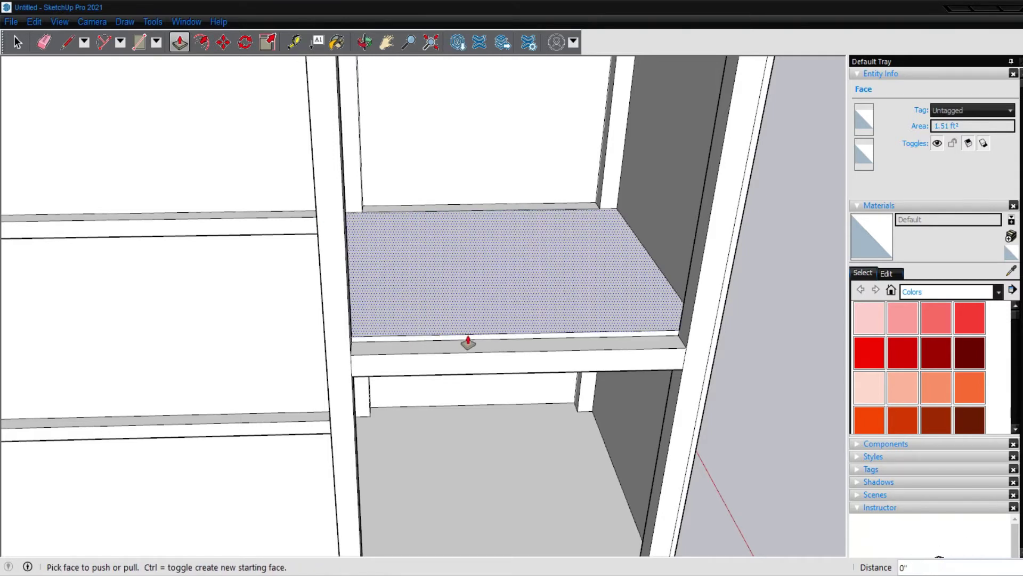
{"action": "left_click", "coordinate": [468, 342]}
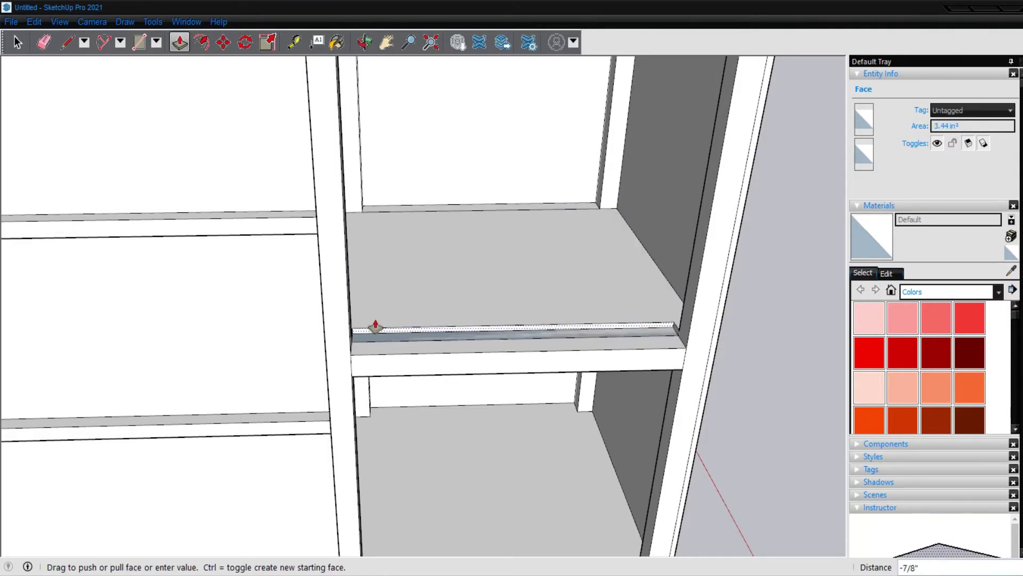
{"action": "left_click", "coordinate": [350, 305]}
{"action": "key", "text": "e"}
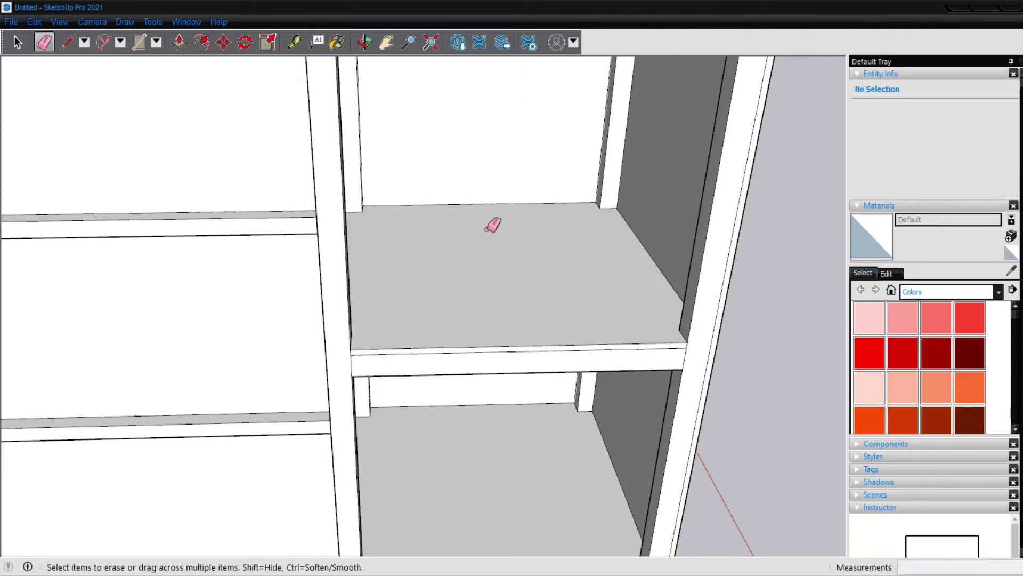
{"action": "scroll", "coordinate": [606, 263], "scroll_direction": "down", "scroll_amount": 3}
{"action": "scroll", "coordinate": [607, 267], "scroll_direction": "down", "scroll_amount": 3}
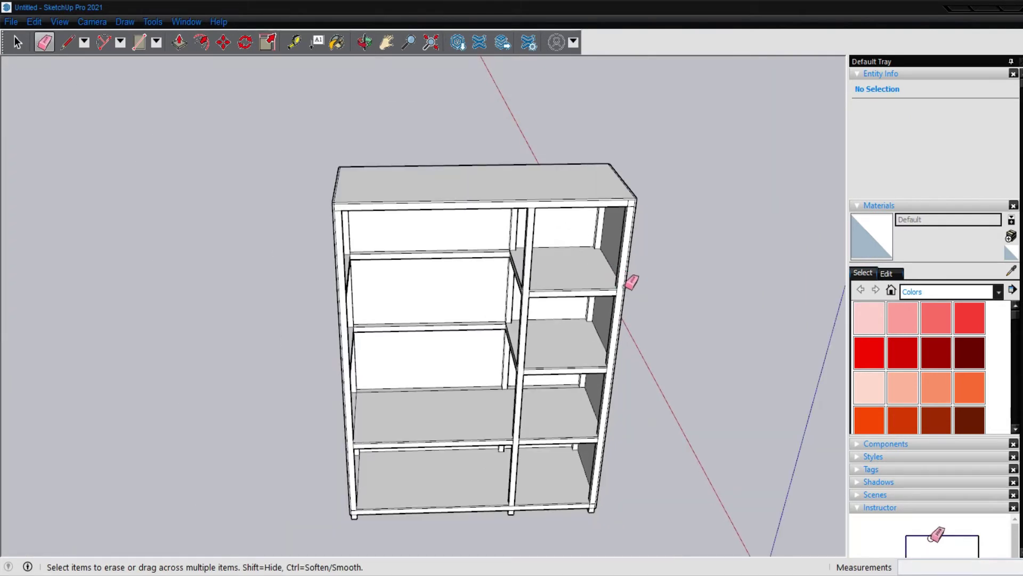
{"action": "scroll", "coordinate": [632, 281], "scroll_direction": "down", "scroll_amount": 1}
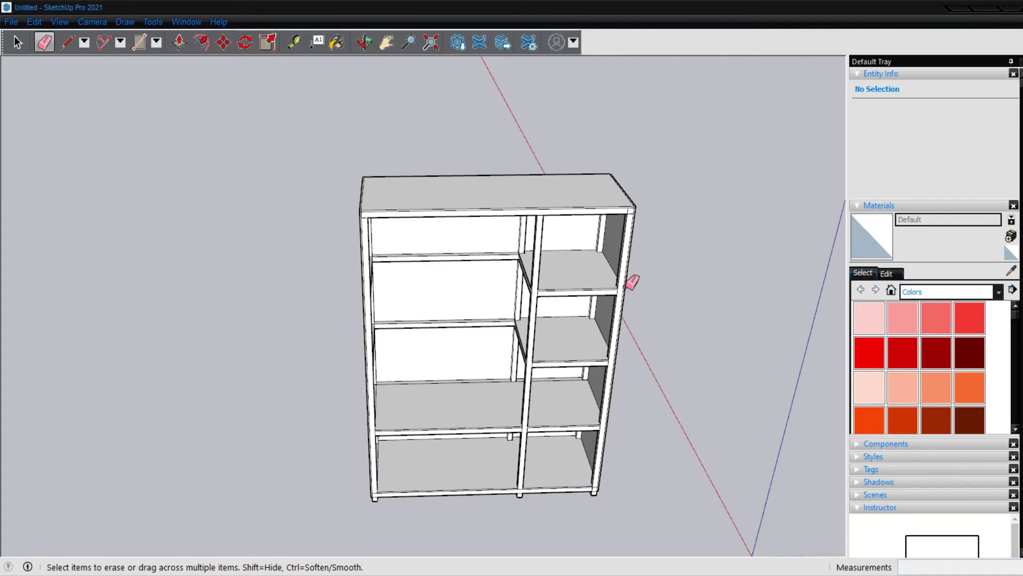
{"action": "mouse_move", "coordinate": [631, 281]}
{"action": "middle_mouse_down"}
{"action": "mouse_move", "coordinate": [580, 321]}
{"action": "mouse_move", "coordinate": [676, 279]}
{"action": "mouse_move", "coordinate": [501, 331]}
{"action": "mouse_move", "coordinate": [502, 276]}
{"action": "middle_mouse_up"}
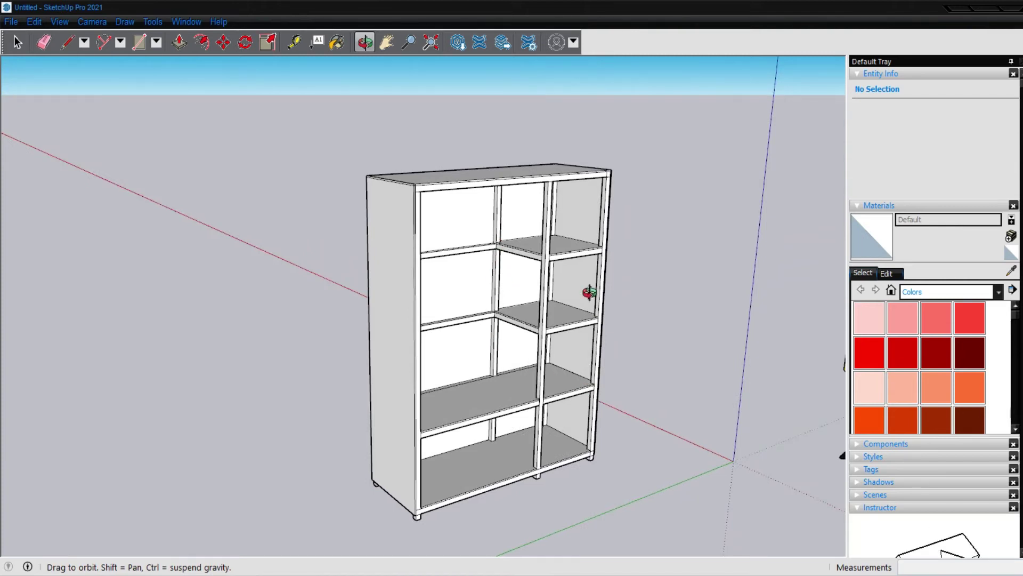
{"action": "scroll", "coordinate": [555, 201], "scroll_direction": "up", "scroll_amount": 2}
{"action": "scroll", "coordinate": [575, 238], "scroll_direction": "up", "scroll_amount": 1}
{"action": "scroll", "coordinate": [553, 177], "scroll_direction": "up", "scroll_amount": 2}
{"action": "scroll", "coordinate": [553, 177], "scroll_direction": "down", "scroll_amount": 1}
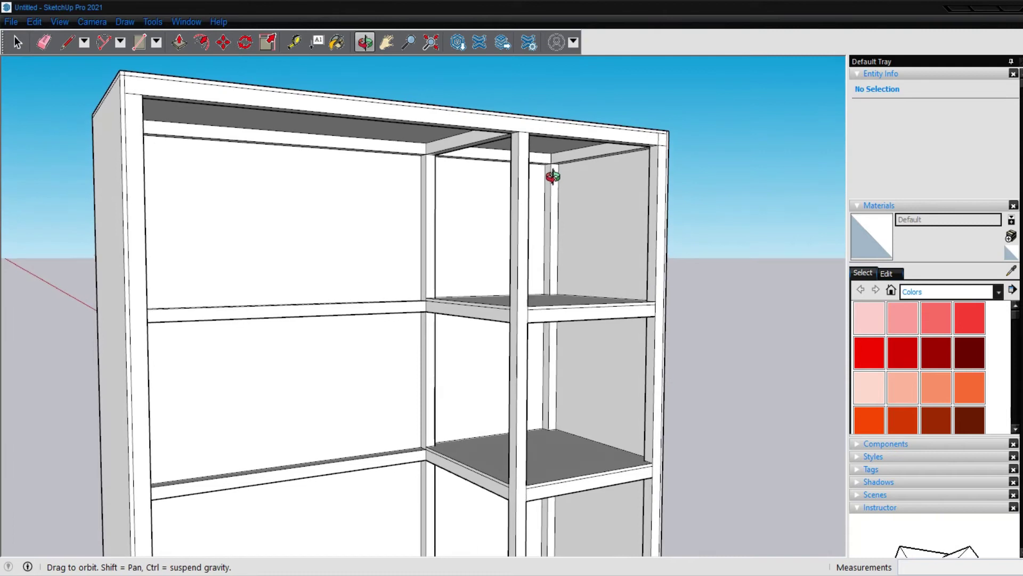
{"action": "scroll", "coordinate": [436, 181], "scroll_direction": "up", "scroll_amount": 1}
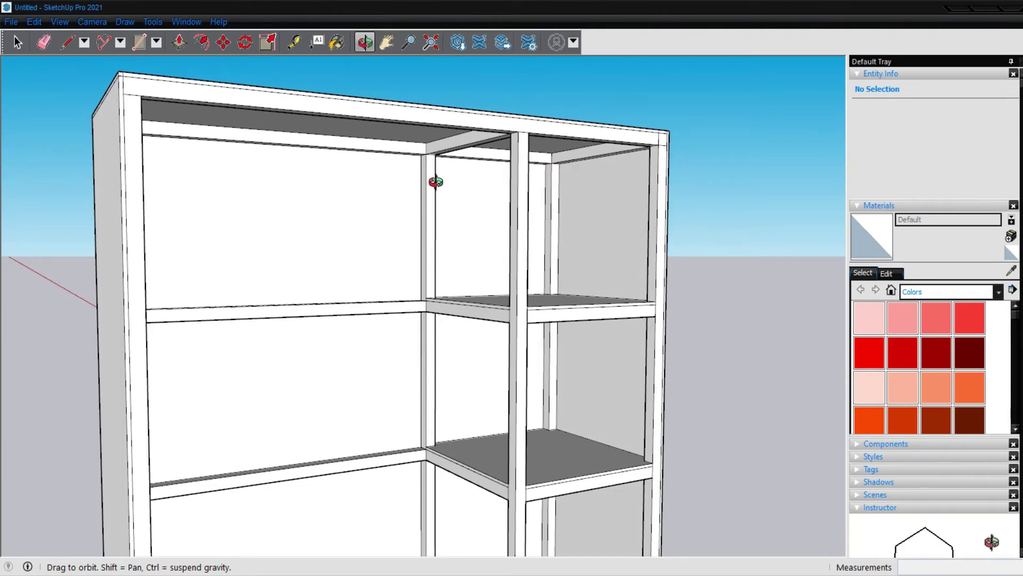
{"action": "scroll", "coordinate": [436, 182], "scroll_direction": "up", "scroll_amount": 1}
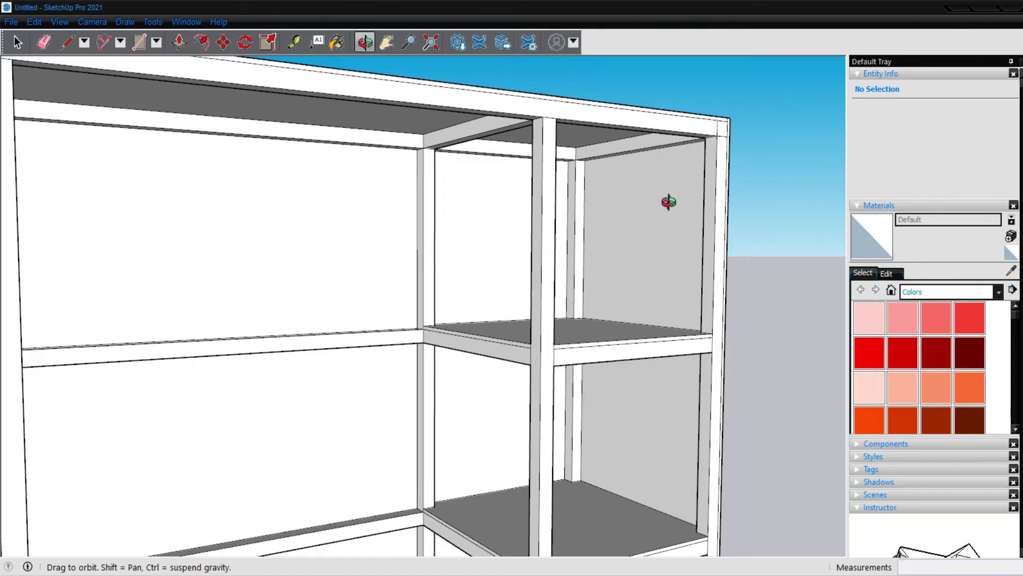
Step: Push/Pull the thin column face out 1/2" and then another 1/4"
{"action": "key", "text": "p"}
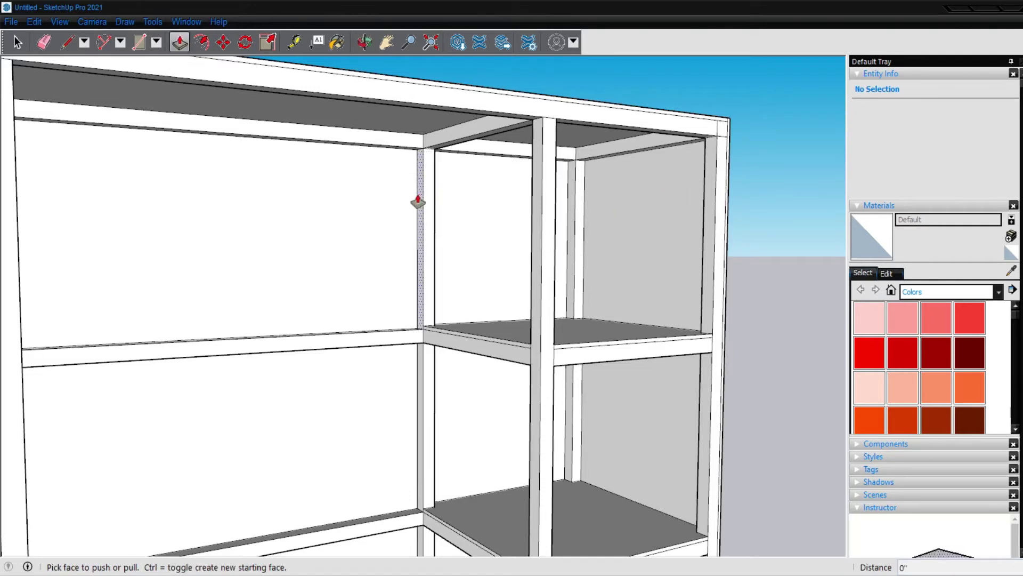
{"action": "left_click_drag", "start_coordinate": [418, 202], "coordinate": [412, 201]}
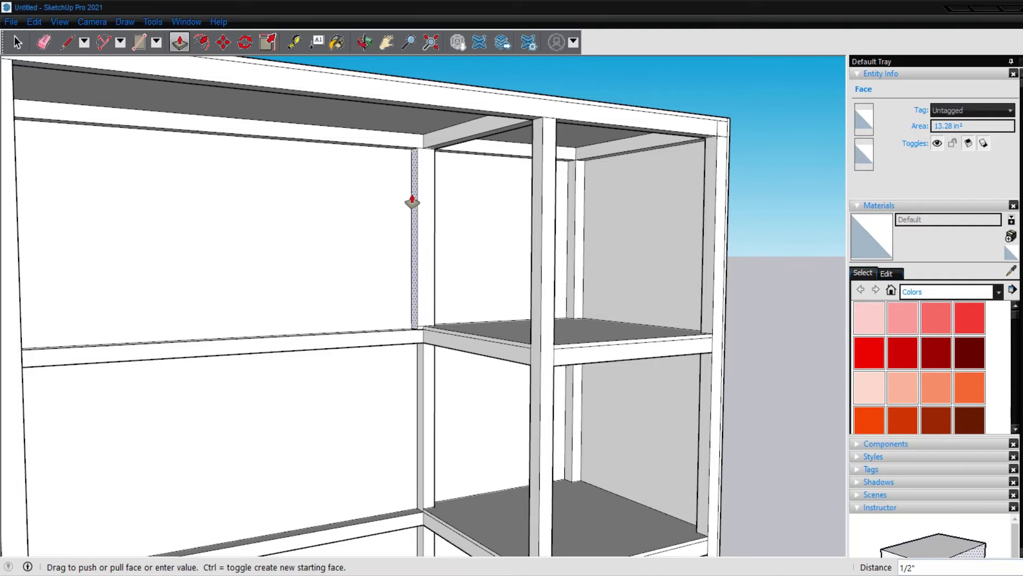
{"action": "left_click", "coordinate": [412, 202]}
{"action": "left_click", "coordinate": [411, 208]}
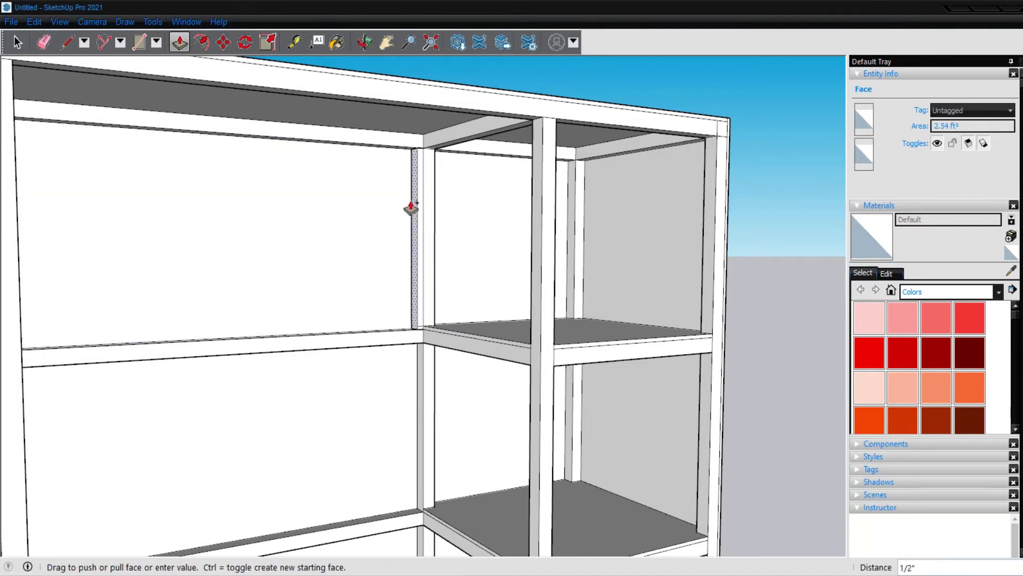
{"action": "type", "text": "1"}
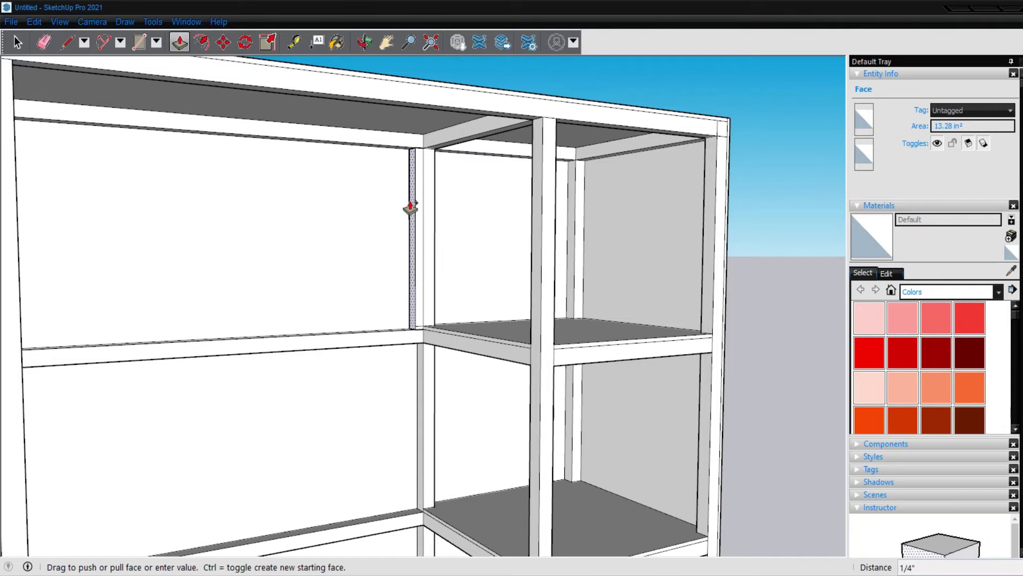
{"action": "key", "text": "Return"}
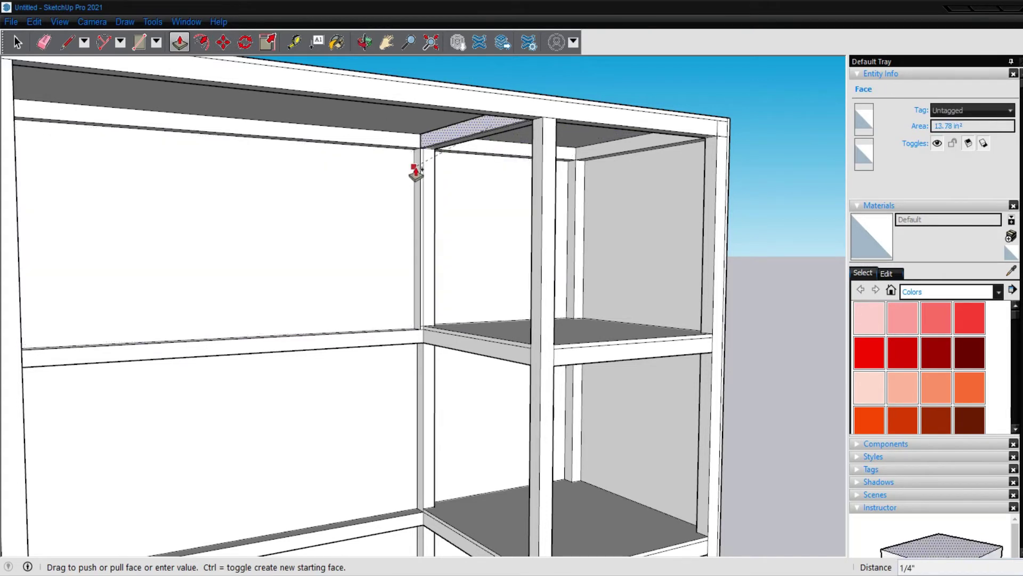
Step: Extend the three thin column pieces upward to close the gaps up to the shelf
{"action": "scroll", "coordinate": [480, 143], "scroll_direction": "down", "scroll_amount": 3}
{"action": "scroll", "coordinate": [469, 206], "scroll_direction": "up", "scroll_amount": 3}
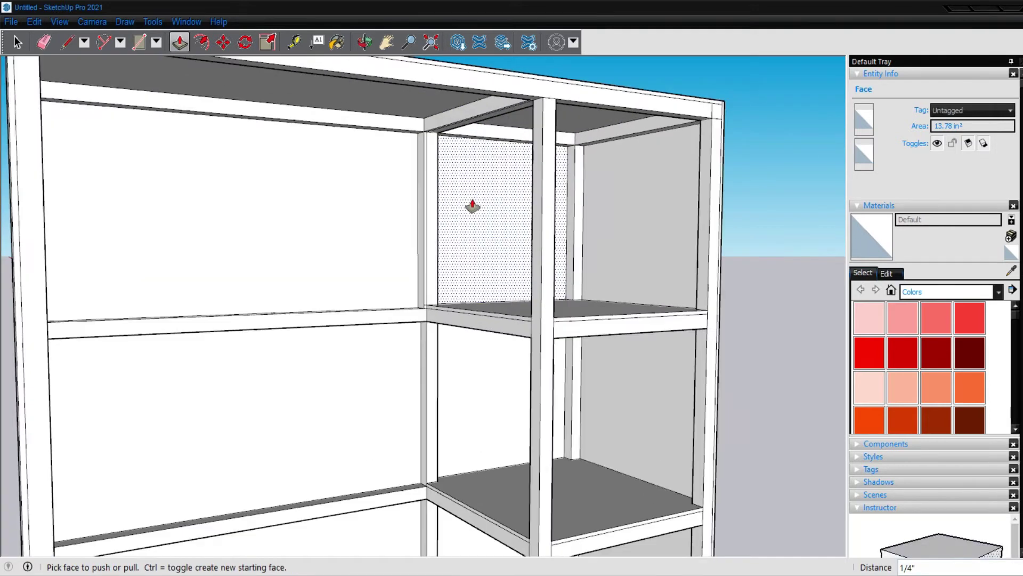
{"action": "scroll", "coordinate": [469, 206], "scroll_direction": "up", "scroll_amount": 1}
{"action": "left_click", "coordinate": [418, 387]}
{"action": "left_click", "coordinate": [417, 299]}
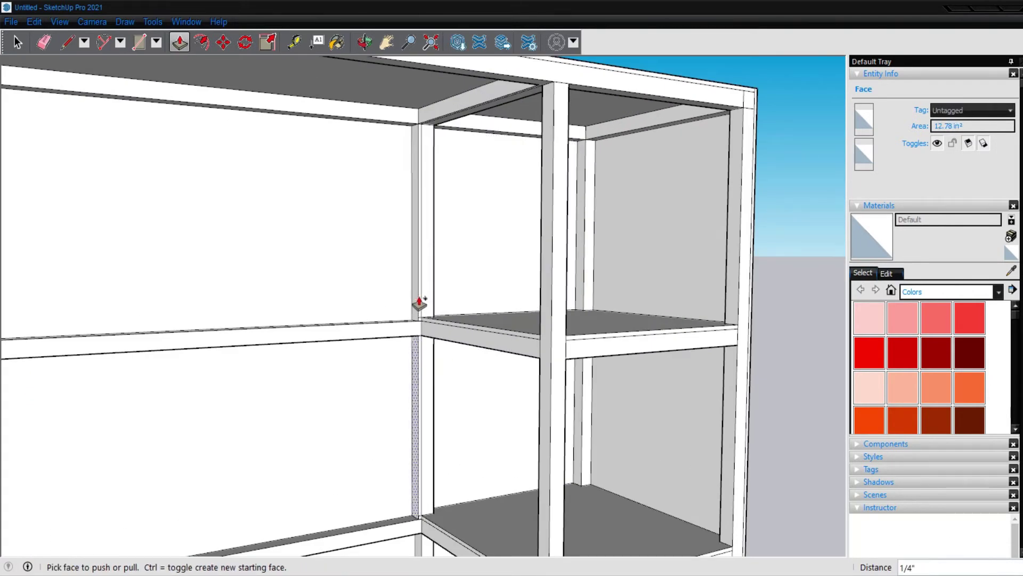
{"action": "scroll", "coordinate": [465, 303], "scroll_direction": "down", "scroll_amount": 5}
{"action": "scroll", "coordinate": [448, 424], "scroll_direction": "down", "scroll_amount": 2}
{"action": "scroll", "coordinate": [445, 423], "scroll_direction": "up", "scroll_amount": 3}
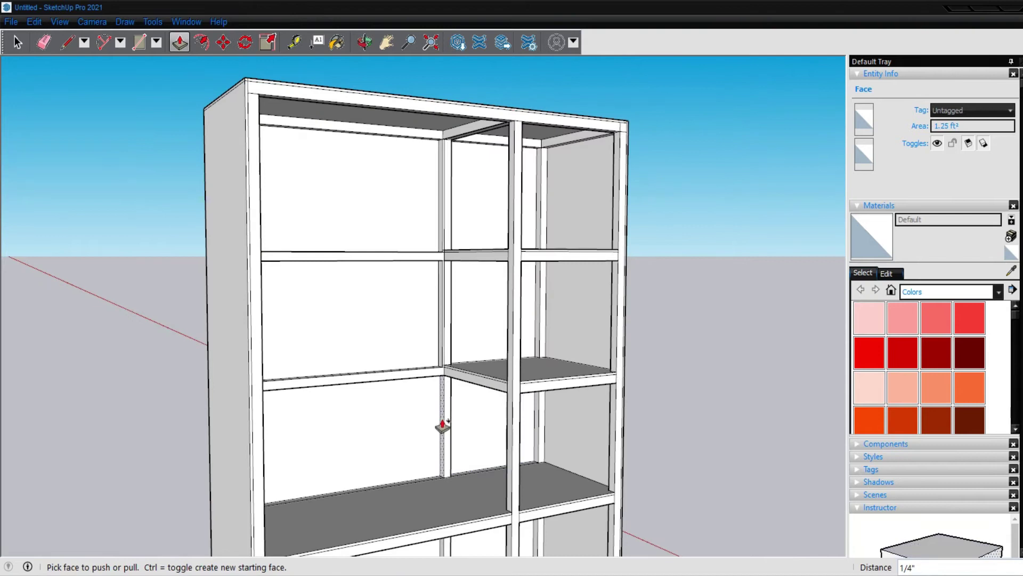
{"action": "left_click", "coordinate": [443, 425]}
{"action": "left_click", "coordinate": [442, 341]}
{"action": "scroll", "coordinate": [447, 395], "scroll_direction": "down", "scroll_amount": 3}
{"action": "scroll", "coordinate": [453, 498], "scroll_direction": "up", "scroll_amount": 1}
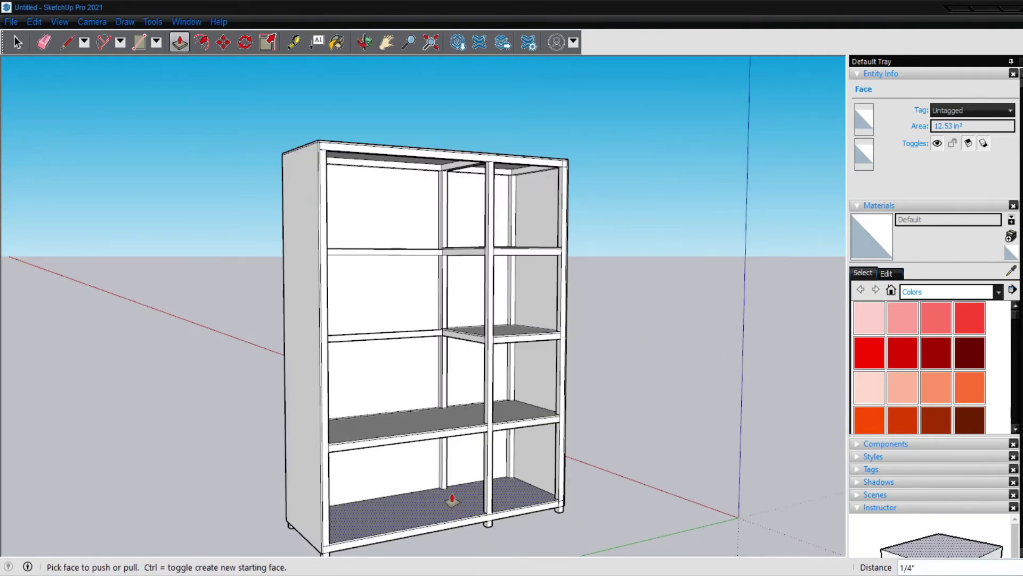
{"action": "scroll", "coordinate": [441, 466], "scroll_direction": "up", "scroll_amount": 3}
{"action": "left_click", "coordinate": [441, 468]}
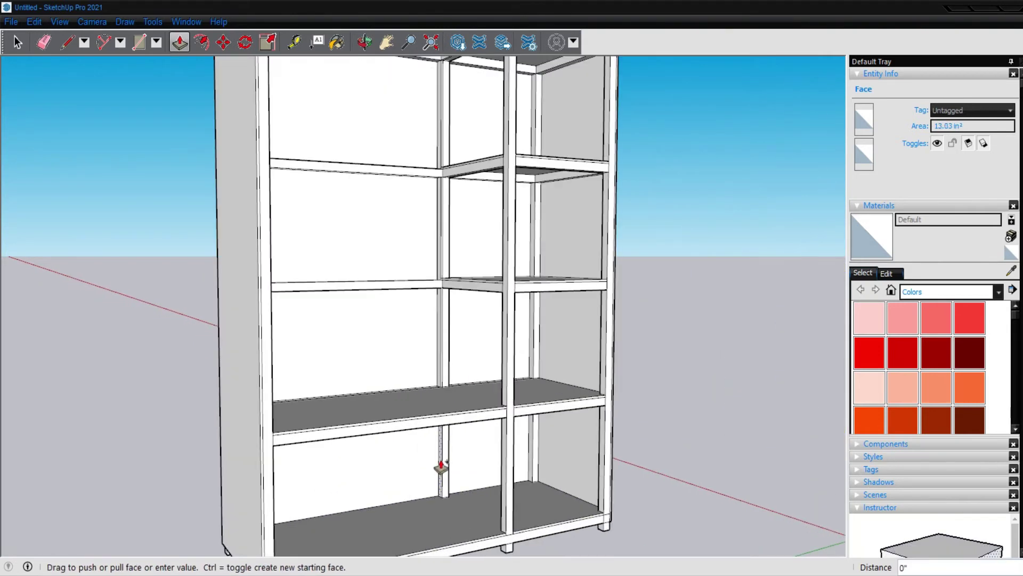
{"action": "left_click", "coordinate": [441, 368]}
Step: Begin pushing the top divider face down toward the wide lower shelf
{"action": "scroll", "coordinate": [488, 213], "scroll_direction": "down", "scroll_amount": 3}
{"action": "scroll", "coordinate": [493, 160], "scroll_direction": "up", "scroll_amount": 3}
{"action": "scroll", "coordinate": [496, 129], "scroll_direction": "up", "scroll_amount": 1}
{"action": "scroll", "coordinate": [474, 115], "scroll_direction": "up", "scroll_amount": 2}
{"action": "scroll", "coordinate": [469, 103], "scroll_direction": "up", "scroll_amount": 1}
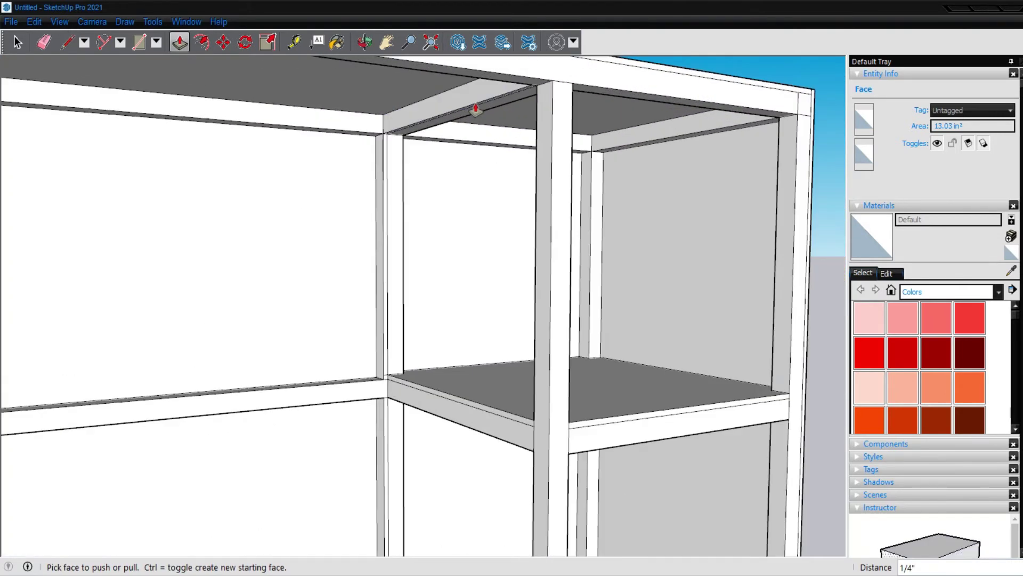
{"action": "scroll", "coordinate": [476, 114], "scroll_direction": "up", "scroll_amount": 2}
{"action": "left_click", "coordinate": [479, 110]}
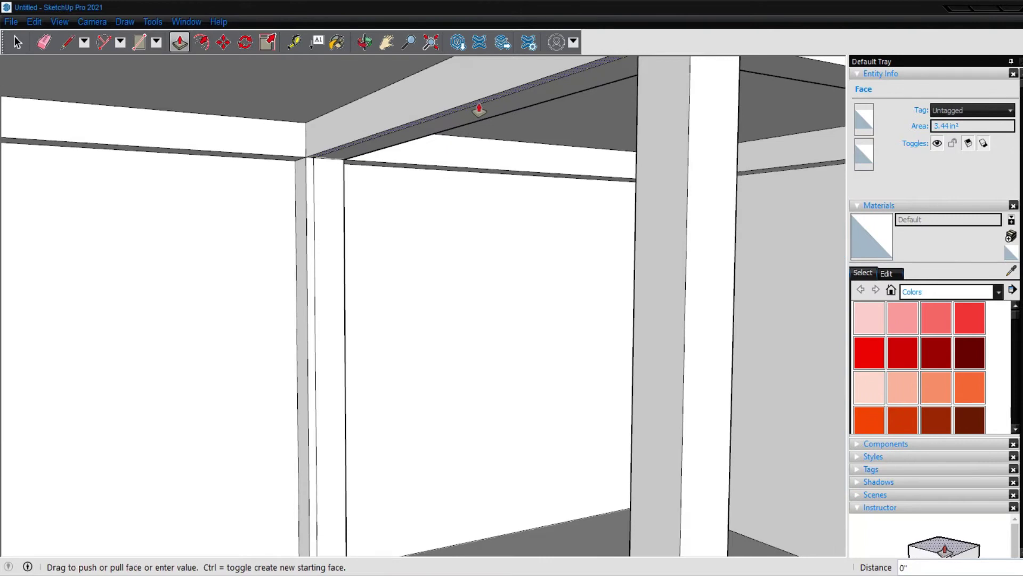
{"action": "scroll", "coordinate": [475, 155], "scroll_direction": "down", "scroll_amount": 2}
{"action": "scroll", "coordinate": [473, 155], "scroll_direction": "down", "scroll_amount": 2}
{"action": "scroll", "coordinate": [475, 155], "scroll_direction": "down", "scroll_amount": 2}
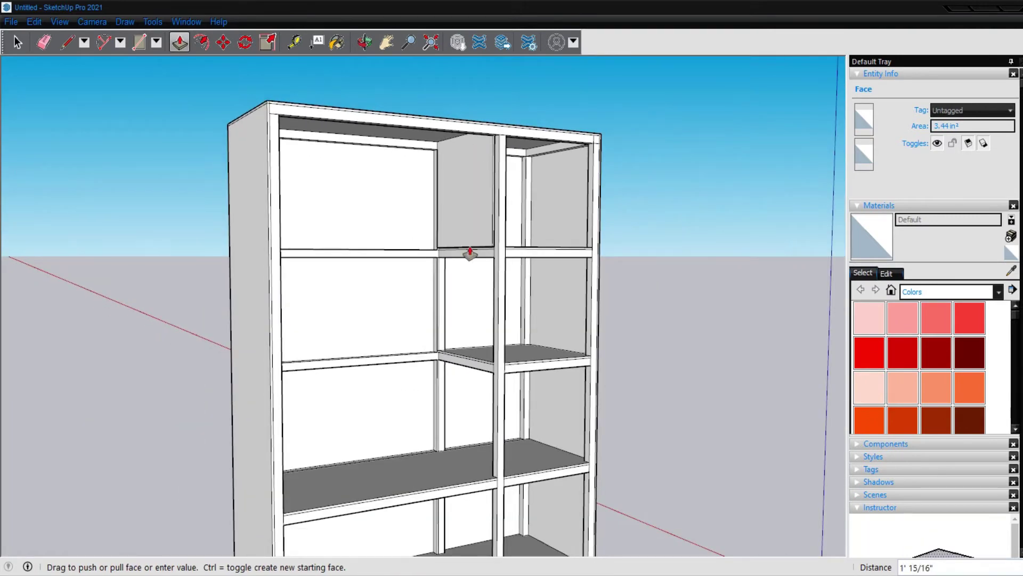
{"action": "scroll", "coordinate": [469, 251], "scroll_direction": "down", "scroll_amount": 3}
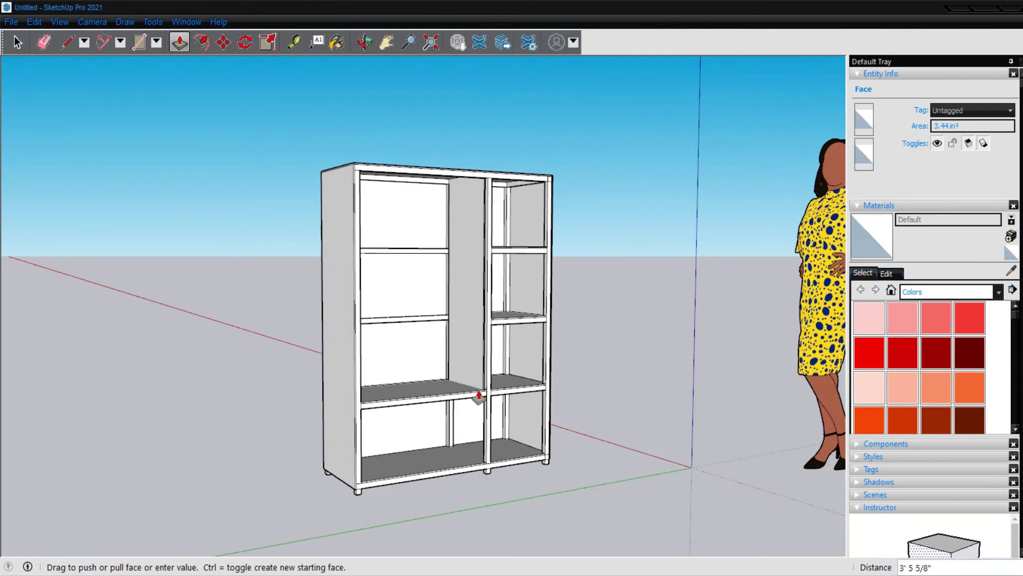
{"action": "scroll", "coordinate": [479, 395], "scroll_direction": "up", "scroll_amount": 3}
Step: Finish extending the divider panel down to the wide lower shelf
{"action": "scroll", "coordinate": [477, 393], "scroll_direction": "up", "scroll_amount": 2}
{"action": "left_click", "coordinate": [478, 393]}
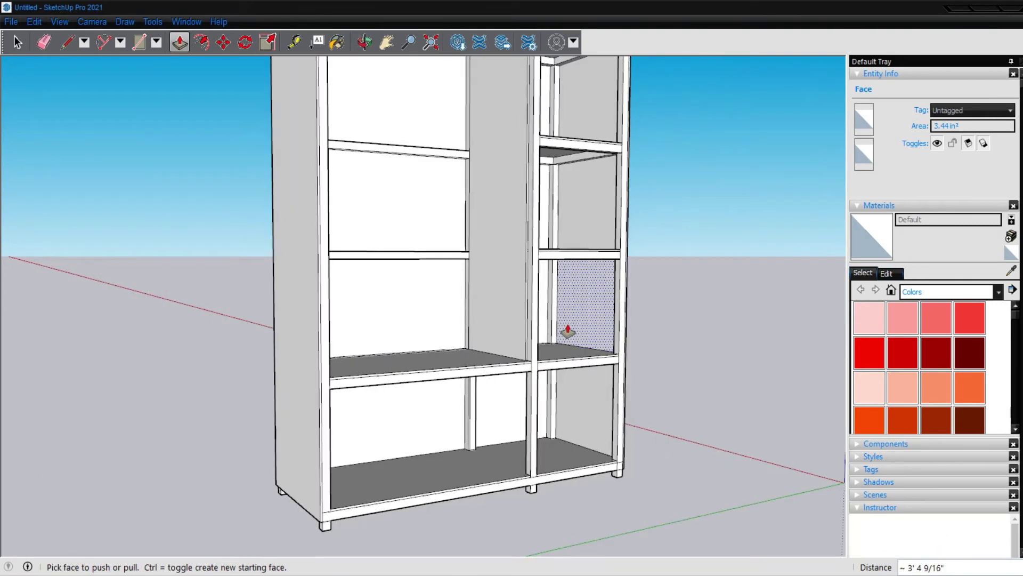
{"action": "scroll", "coordinate": [589, 383], "scroll_direction": "up", "scroll_amount": 3}
{"action": "middle_click_drag", "start_coordinate": [511, 460], "coordinate": [521, 368]}
{"action": "scroll", "coordinate": [448, 325], "scroll_direction": "up", "scroll_amount": 2}
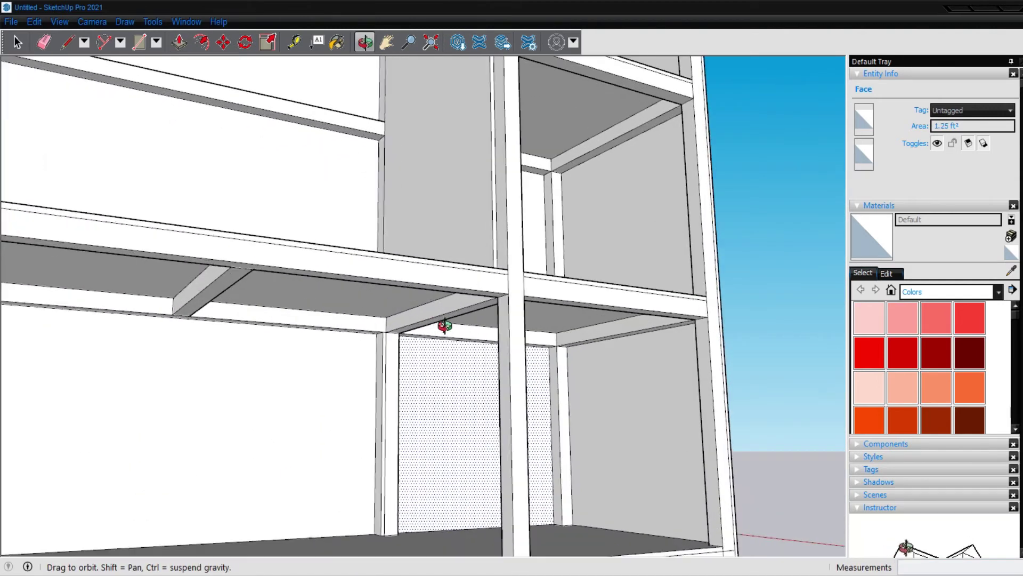
{"action": "scroll", "coordinate": [451, 314], "scroll_direction": "up", "scroll_amount": 2}
Step: Push/Pull the divider's lower face down to the bottom of the unit
{"action": "key", "text": "t"}
{"action": "key", "text": "p"}
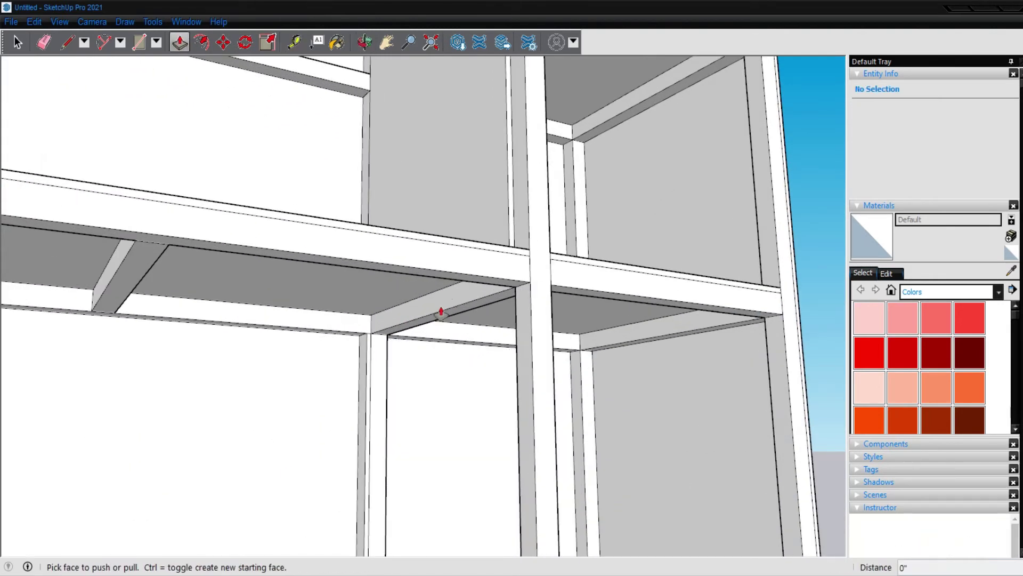
{"action": "left_click", "coordinate": [440, 298]}
{"action": "type", "text": "1/4"}
{"action": "scroll", "coordinate": [416, 326], "scroll_direction": "up", "scroll_amount": 1}
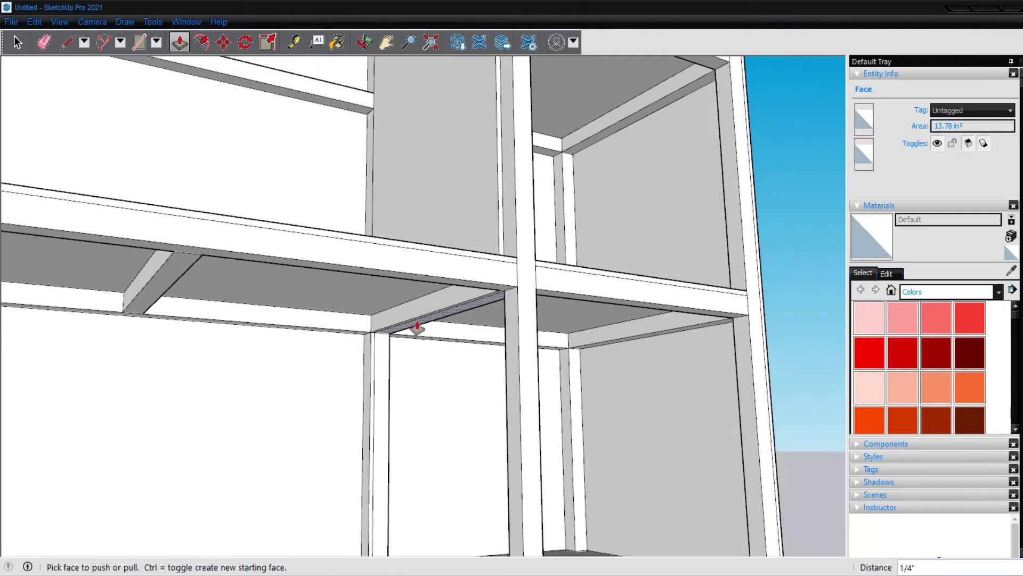
{"action": "scroll", "coordinate": [418, 325], "scroll_direction": "up", "scroll_amount": 2}
{"action": "scroll", "coordinate": [420, 323], "scroll_direction": "up", "scroll_amount": 1}
{"action": "scroll", "coordinate": [421, 322], "scroll_direction": "down", "scroll_amount": 3}
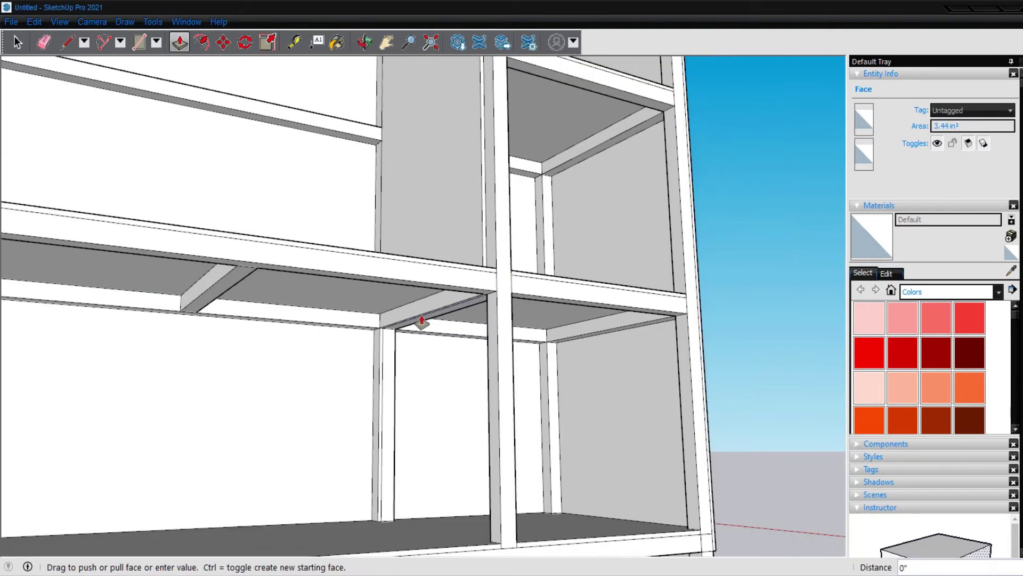
{"action": "scroll", "coordinate": [431, 363], "scroll_direction": "down", "scroll_amount": 2}
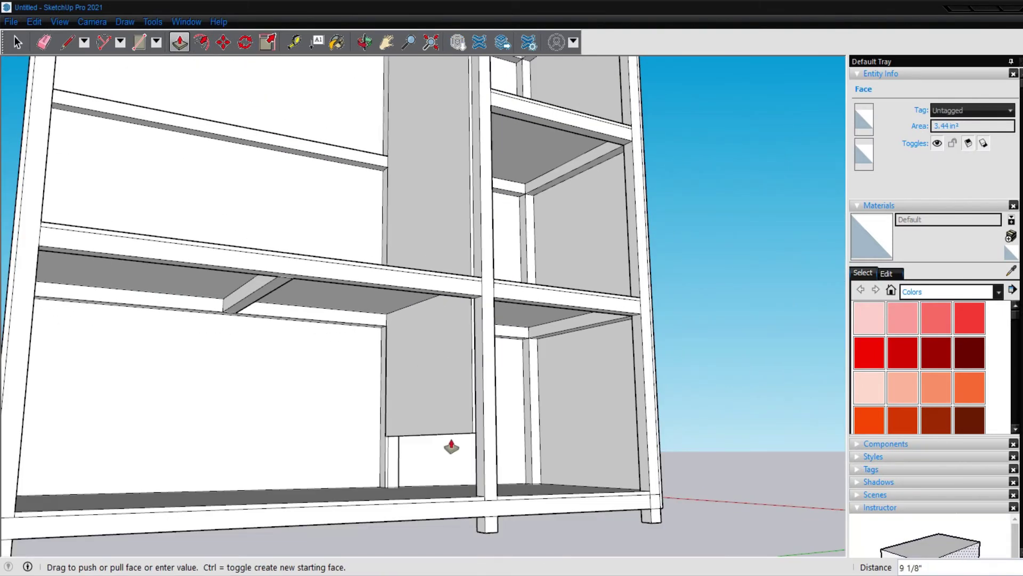
{"action": "left_click", "coordinate": [481, 499]}
Step: Push the thin leftover faces beside the divider flush
{"action": "key", "text": "e"}
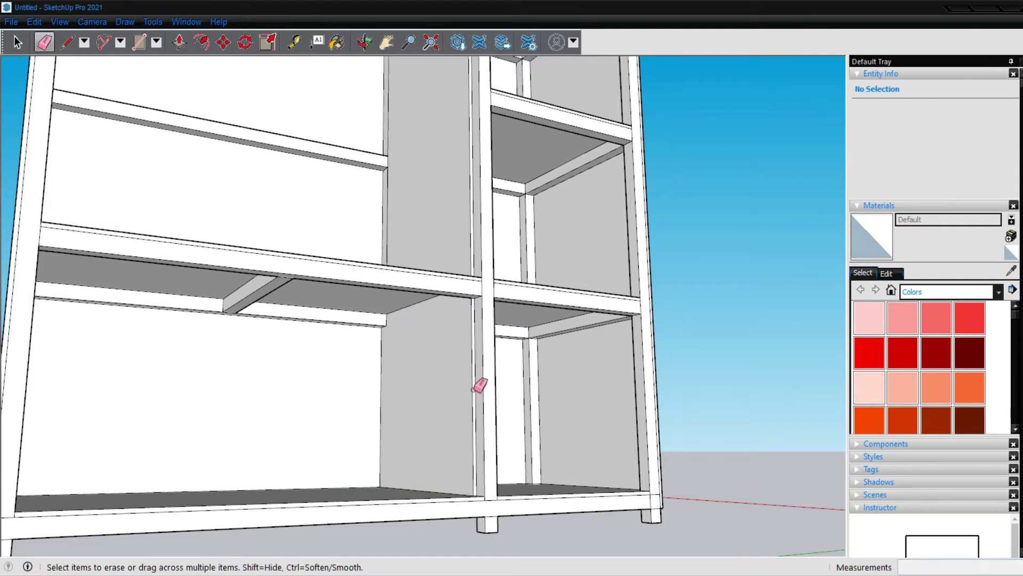
{"action": "key", "text": "p"}
{"action": "left_click", "coordinate": [473, 389]}
{"action": "left_click", "coordinate": [484, 355]}
{"action": "left_click", "coordinate": [479, 217]}
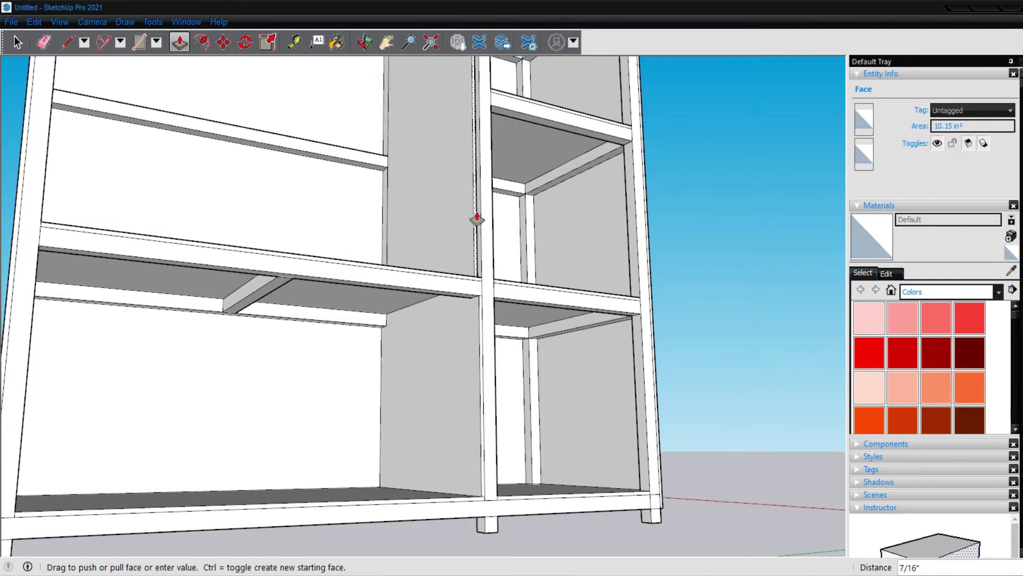
{"action": "left_click", "coordinate": [420, 196]}
Step: Erase the stray edge along the divider's side
{"action": "key", "text": "e"}
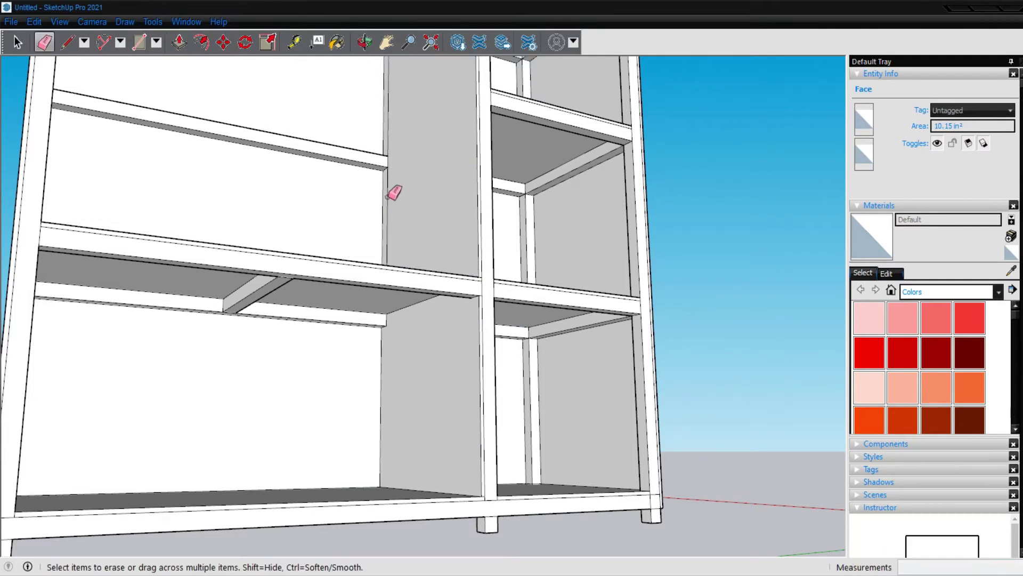
{"action": "middle_click_drag", "start_coordinate": [478, 178], "coordinate": [364, 367], "text": "shift"}
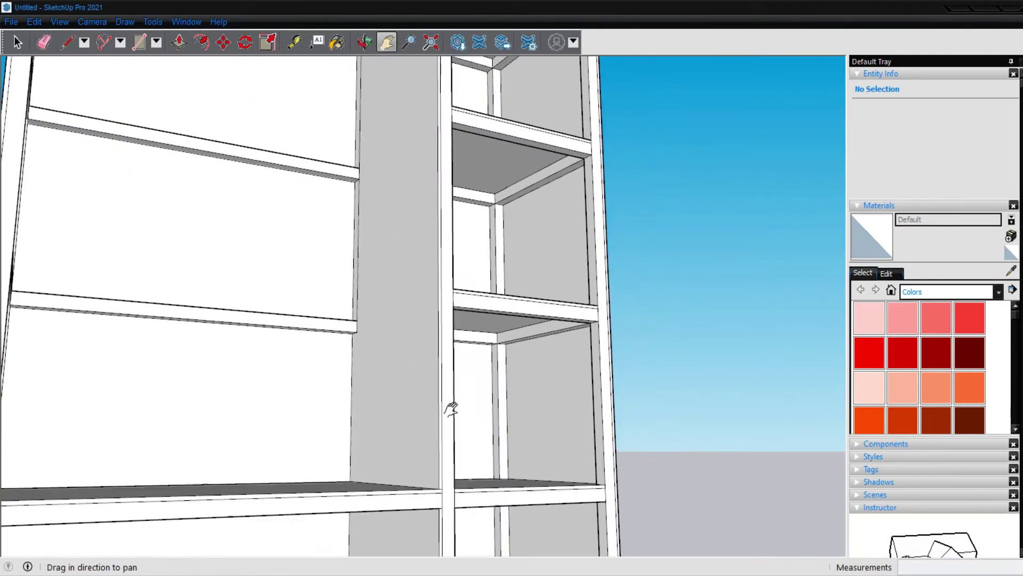
{"action": "left_click", "coordinate": [357, 371]}
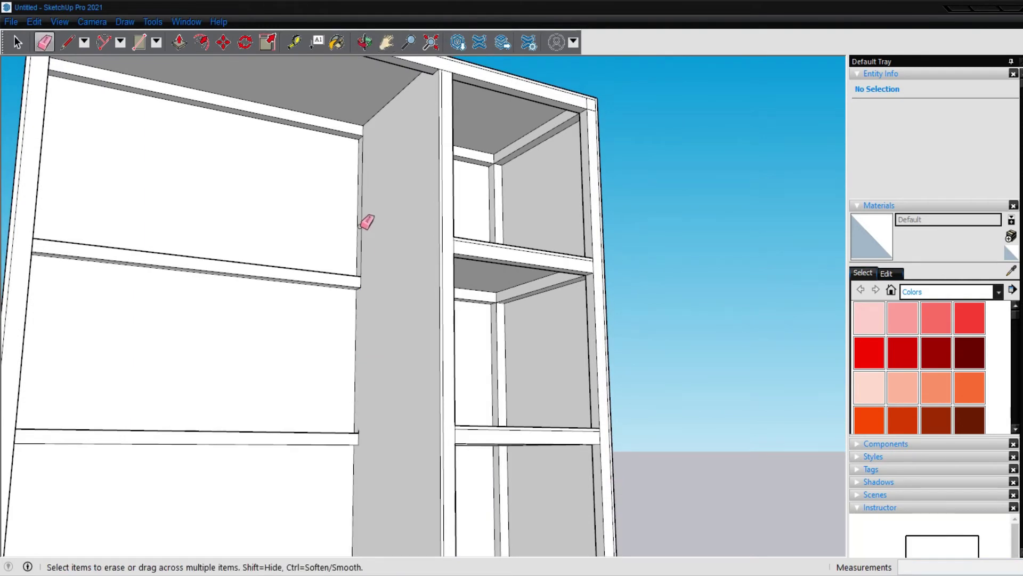
{"action": "key", "text": "p"}
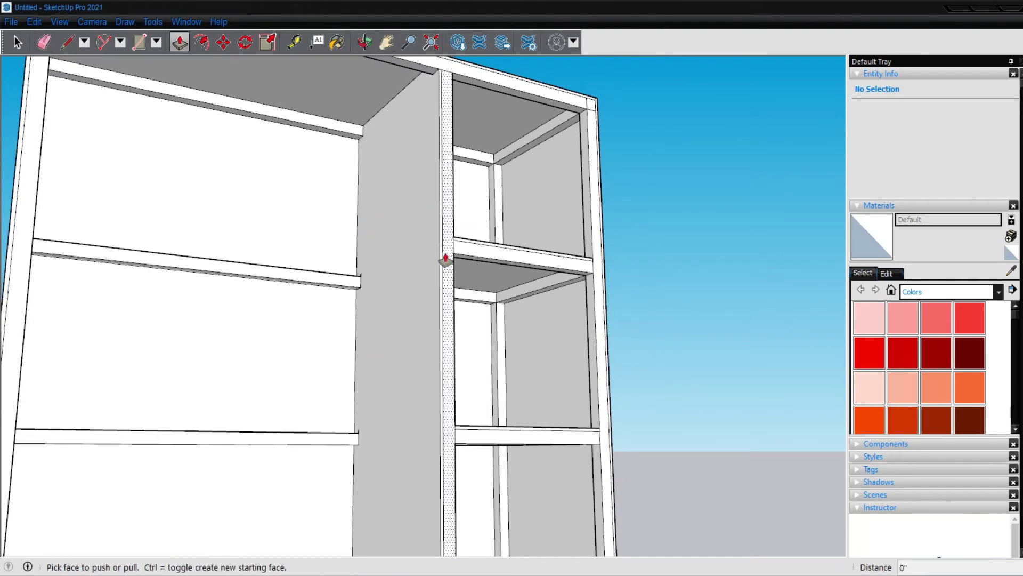
{"action": "scroll", "coordinate": [441, 259], "scroll_direction": "down", "scroll_amount": 3}
{"action": "scroll", "coordinate": [462, 263], "scroll_direction": "down", "scroll_amount": 2}
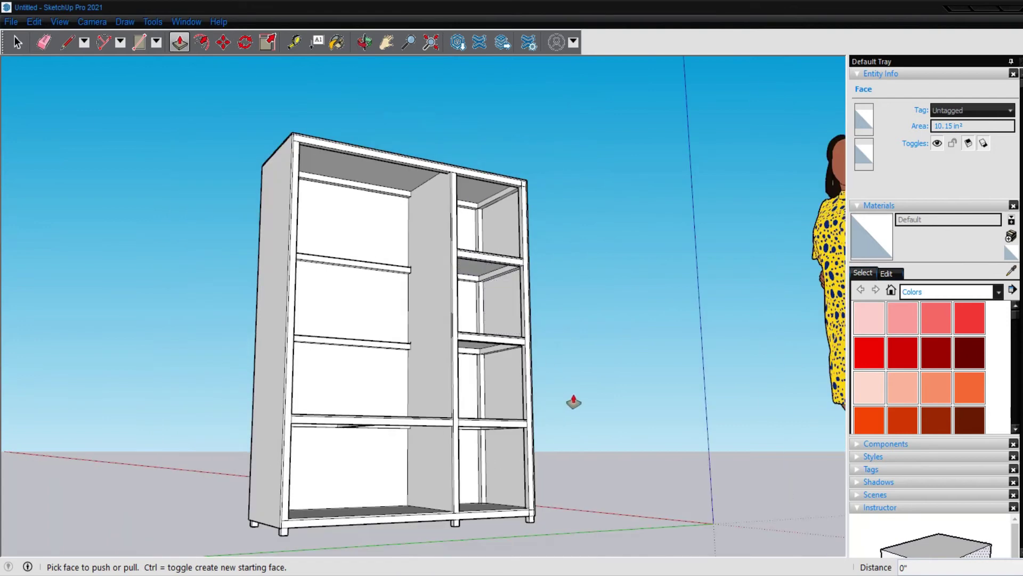
{"action": "mouse_move", "coordinate": [541, 350]}
{"action": "middle_mouse_down"}
{"action": "mouse_move", "coordinate": [485, 425]}
{"action": "mouse_move", "coordinate": [365, 430]}
{"action": "mouse_move", "coordinate": [676, 418]}
{"action": "mouse_move", "coordinate": [627, 470]}
{"action": "mouse_move", "coordinate": [530, 477]}
{"action": "mouse_move", "coordinate": [461, 455]}
{"action": "middle_mouse_up"}
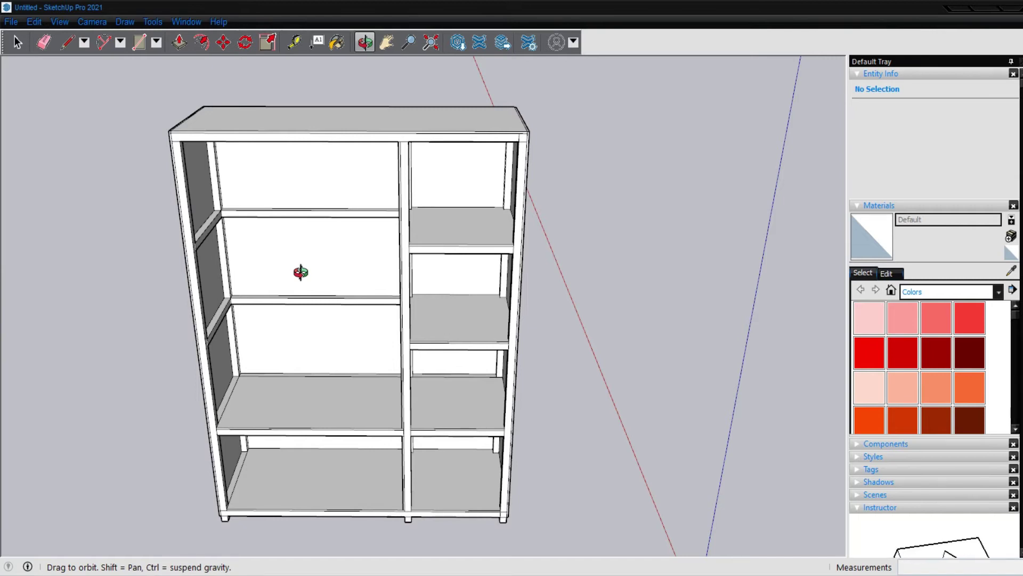
{"action": "mouse_move", "coordinate": [306, 270]}
{"action": "left_mouse_down"}
{"action": "mouse_move", "coordinate": [434, 237]}
{"action": "mouse_move", "coordinate": [358, 155]}
{"action": "left_mouse_up"}
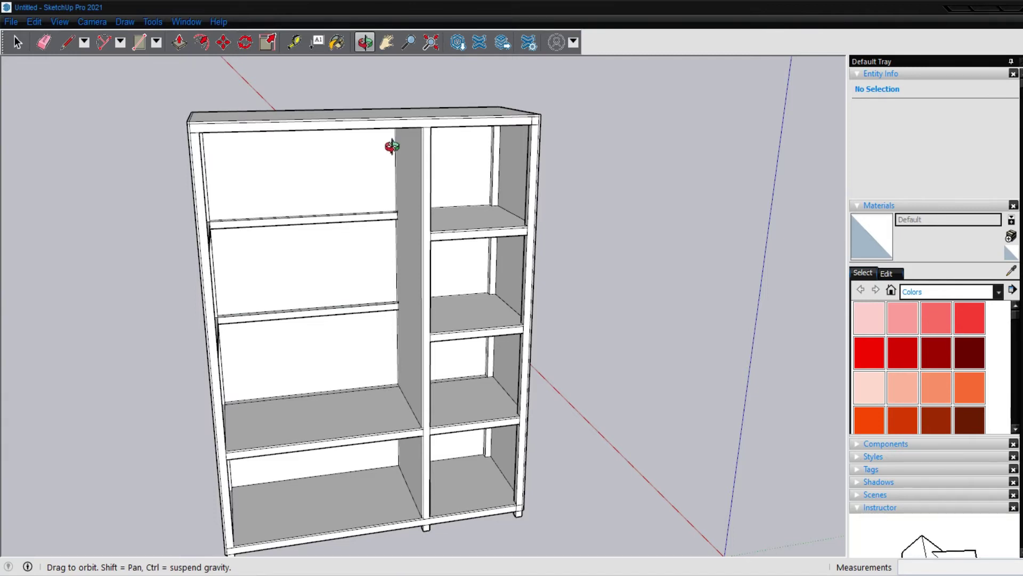
{"action": "scroll", "coordinate": [320, 119], "scroll_direction": "down", "scroll_amount": 3}
{"action": "scroll", "coordinate": [463, 393], "scroll_direction": "up", "scroll_amount": 5}
{"action": "scroll", "coordinate": [384, 401], "scroll_direction": "up", "scroll_amount": 2}
Step: Measure the bookcase's height from its bottom with the Tape Measure
{"action": "scroll", "coordinate": [358, 402], "scroll_direction": "up", "scroll_amount": 2}
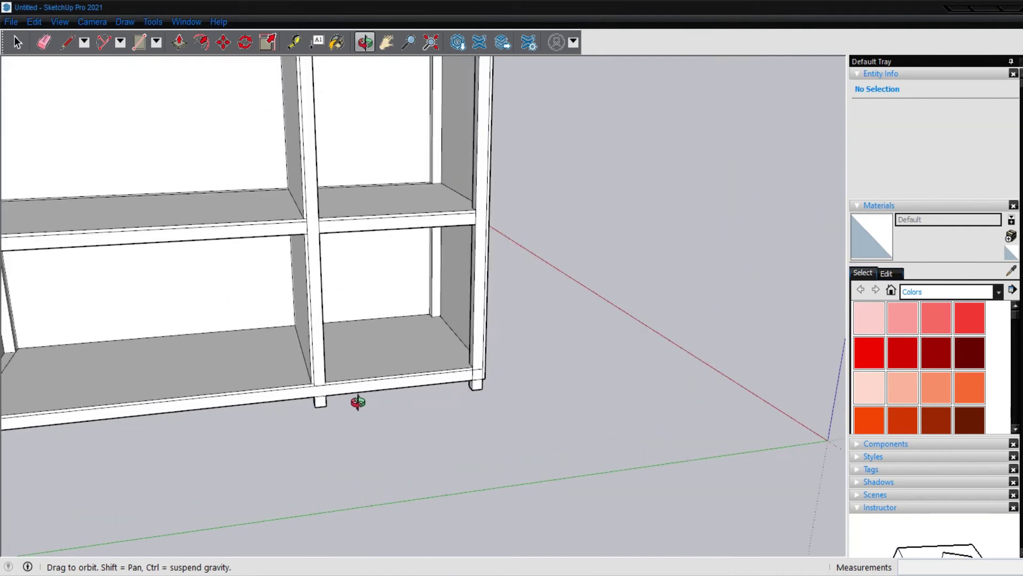
{"action": "scroll", "coordinate": [358, 402], "scroll_direction": "up", "scroll_amount": 1}
{"action": "key", "text": "t"}
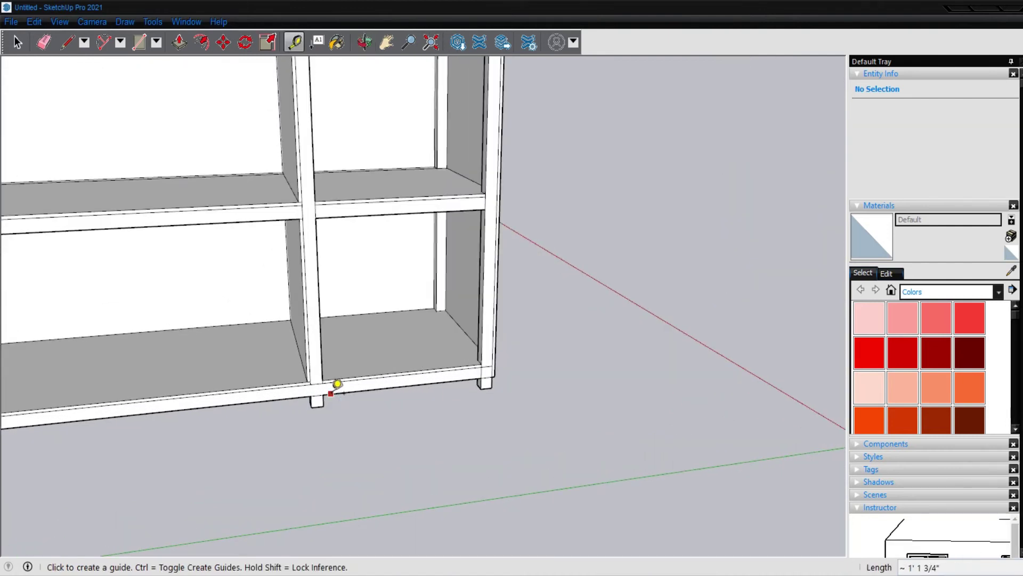
{"action": "left_click", "coordinate": [332, 393]}
{"action": "scroll", "coordinate": [332, 393], "scroll_direction": "down", "scroll_amount": 2}
{"action": "scroll", "coordinate": [331, 393], "scroll_direction": "down", "scroll_amount": 3}
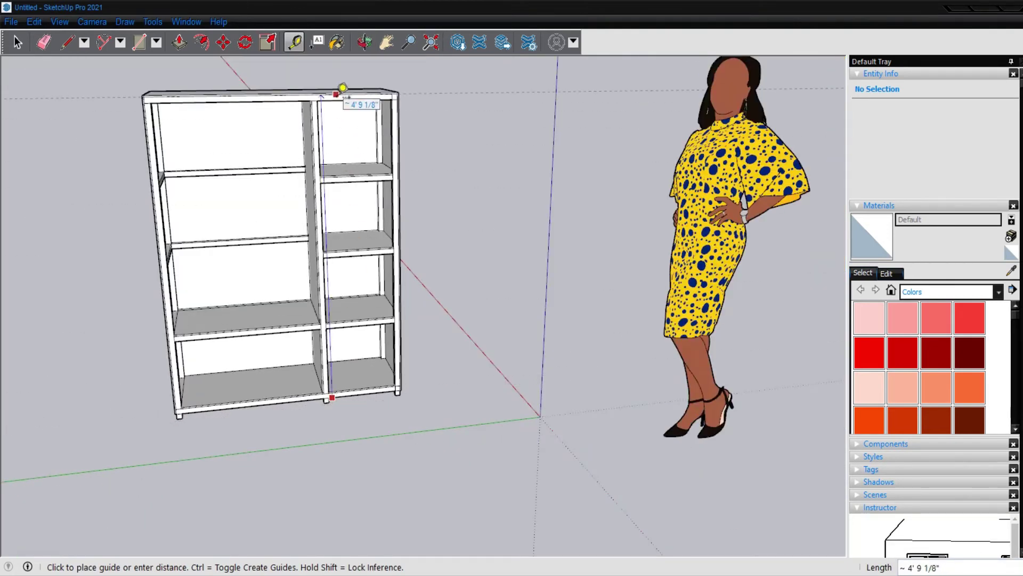
{"action": "scroll", "coordinate": [344, 94], "scroll_direction": "up", "scroll_amount": 3}
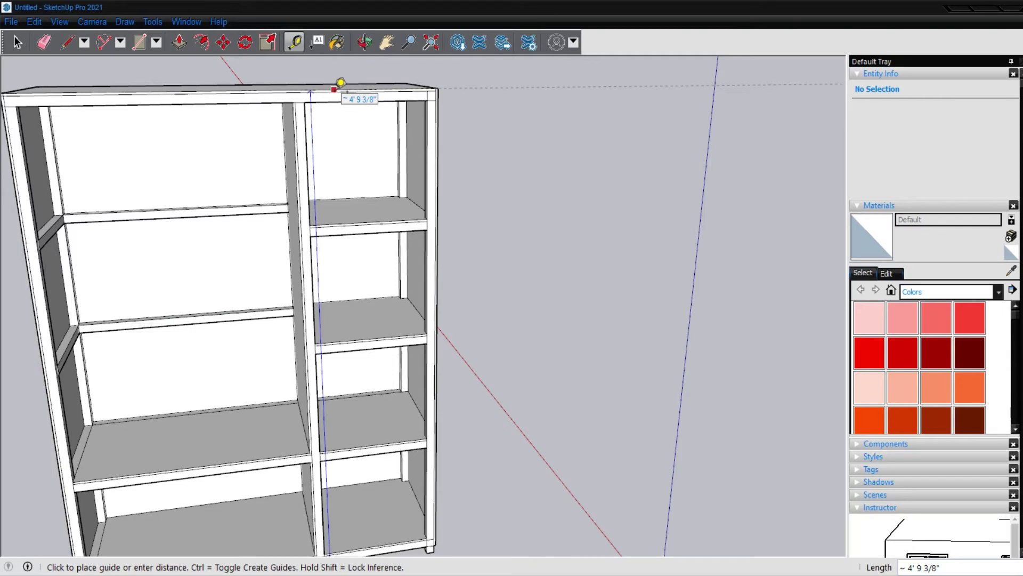
{"action": "key", "text": "Escape"}
{"action": "scroll", "coordinate": [318, 159], "scroll_direction": "down", "scroll_amount": 3}
{"action": "scroll", "coordinate": [325, 171], "scroll_direction": "down", "scroll_amount": 2}
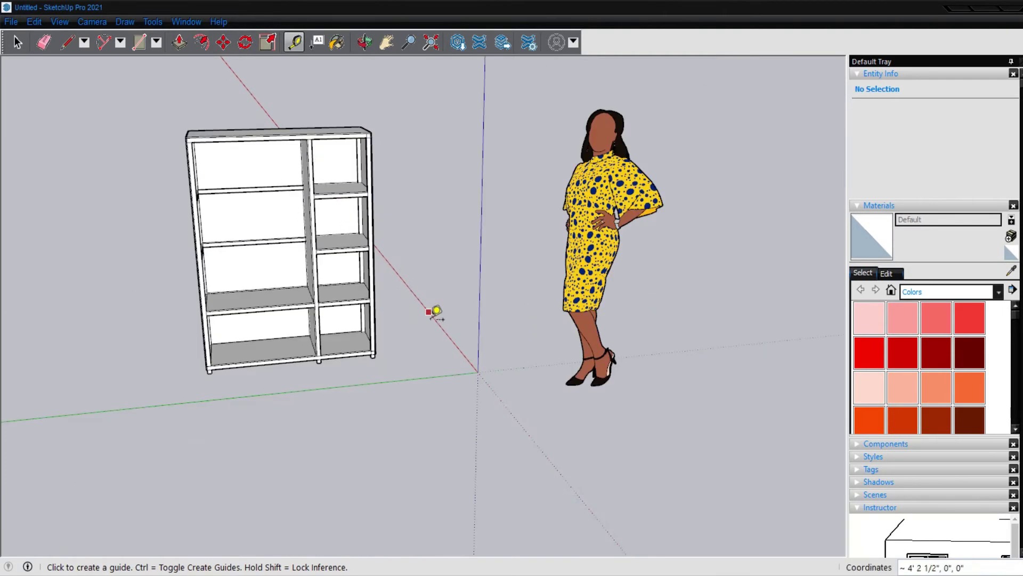
Step: Draw a 4' 9 3/8" line up the blue axis from the origin
{"action": "key", "text": "l"}
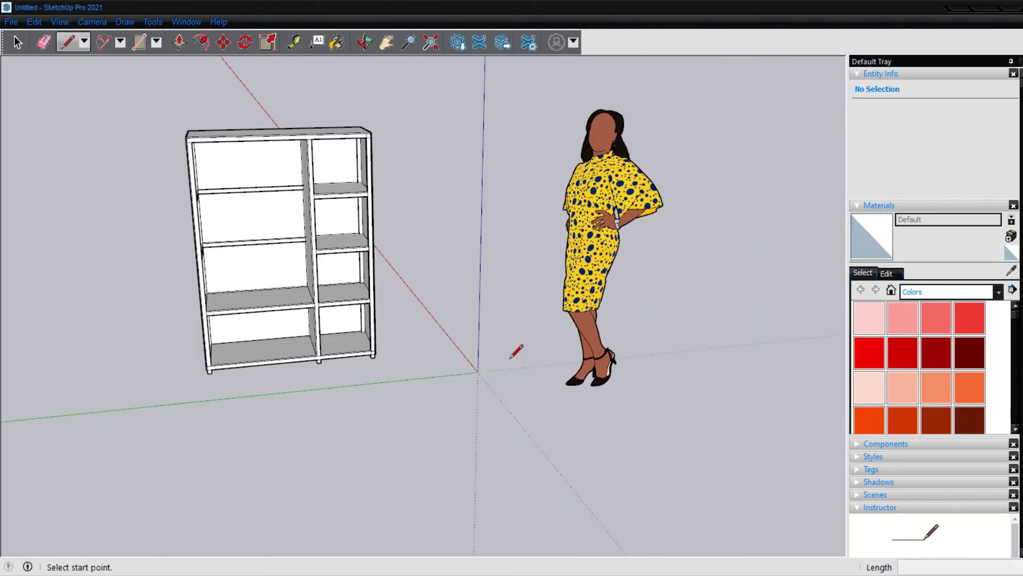
{"action": "left_click", "coordinate": [477, 372]}
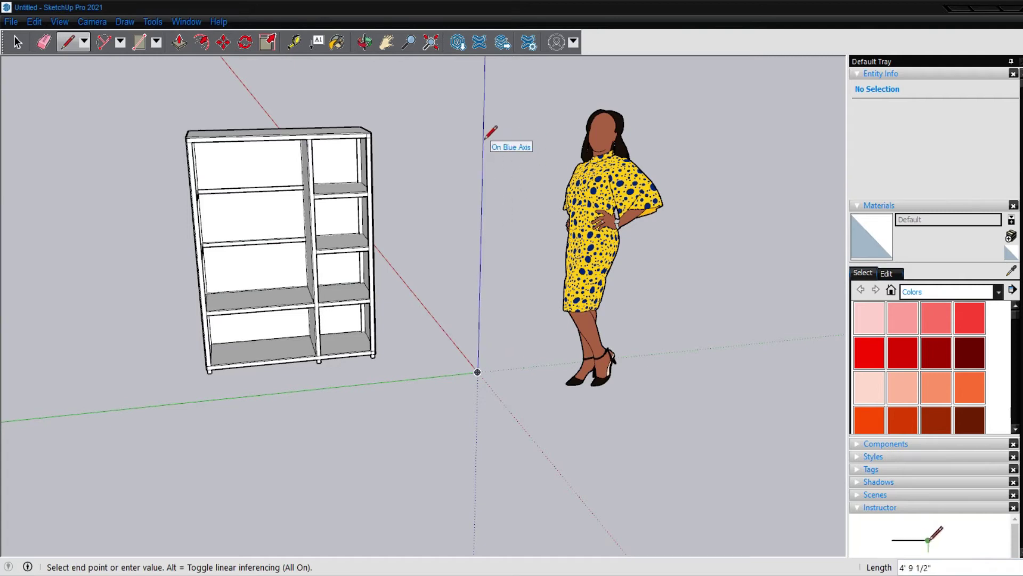
{"action": "type", "text": "4' 9"}
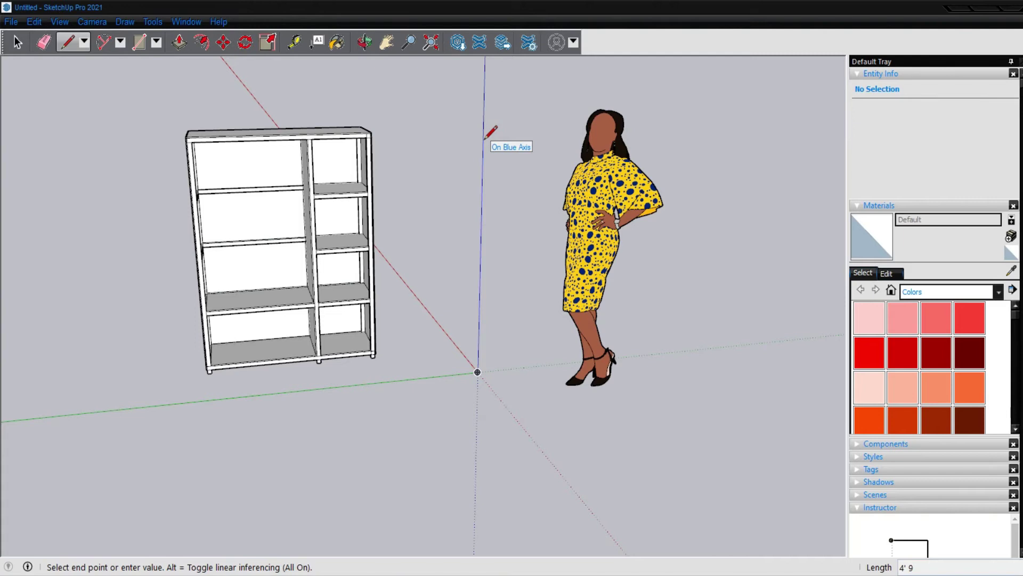
{"action": "type", "text": " 3/8"}
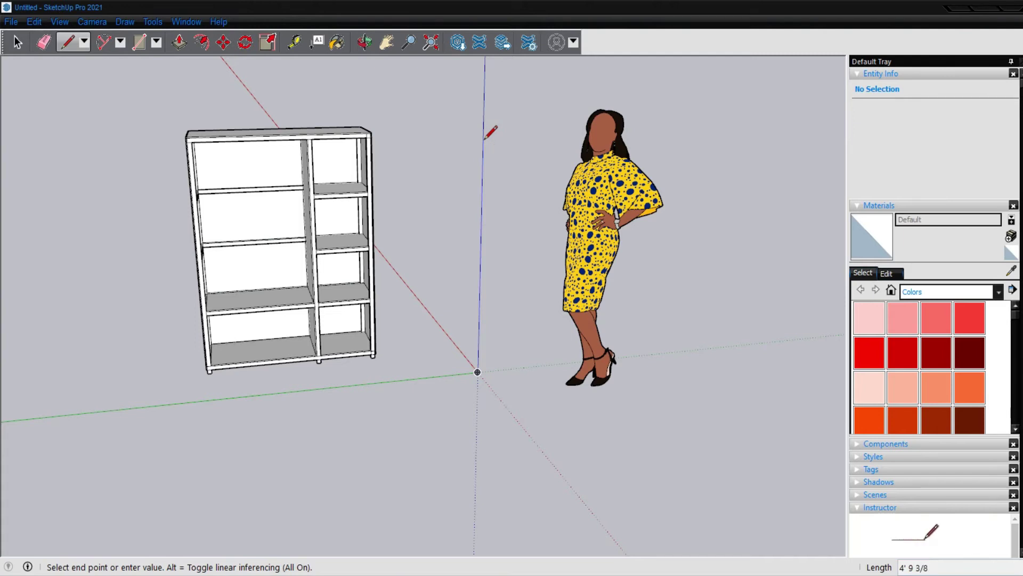
{"action": "key", "text": "Return"}
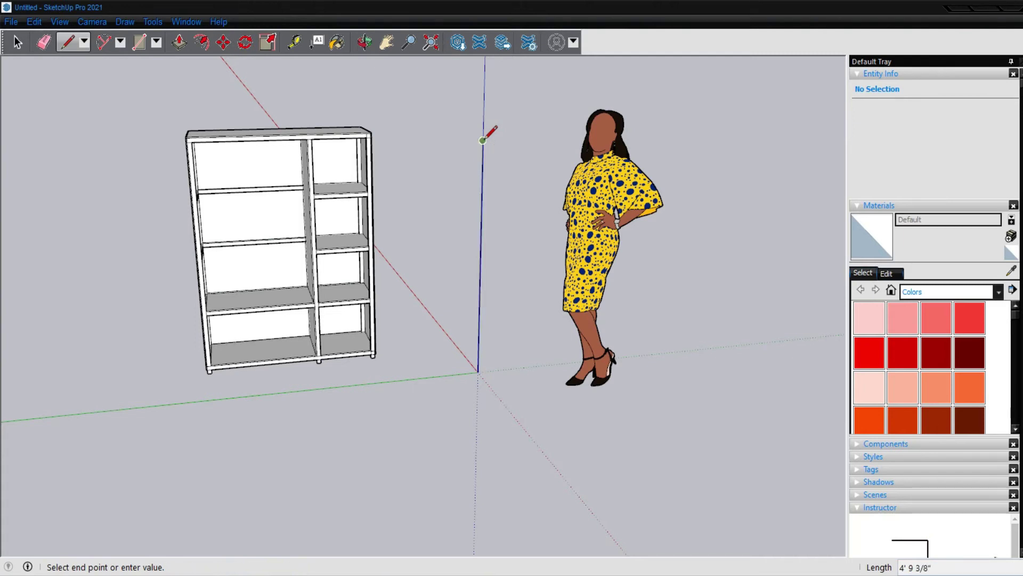
{"action": "key", "text": "Escape"}
{"action": "scroll", "coordinate": [381, 144], "scroll_direction": "up", "scroll_amount": 1}
Step: Zoom in on the bookcase top, then start and cancel a line at the divider's top midpoint
{"action": "scroll", "coordinate": [320, 160], "scroll_direction": "up", "scroll_amount": 3}
{"action": "scroll", "coordinate": [297, 160], "scroll_direction": "up", "scroll_amount": 2}
{"action": "scroll", "coordinate": [292, 179], "scroll_direction": "up", "scroll_amount": 2}
{"action": "scroll", "coordinate": [288, 133], "scroll_direction": "down", "scroll_amount": 5}
{"action": "scroll", "coordinate": [278, 130], "scroll_direction": "up", "scroll_amount": 4}
{"action": "scroll", "coordinate": [262, 146], "scroll_direction": "up", "scroll_amount": 1}
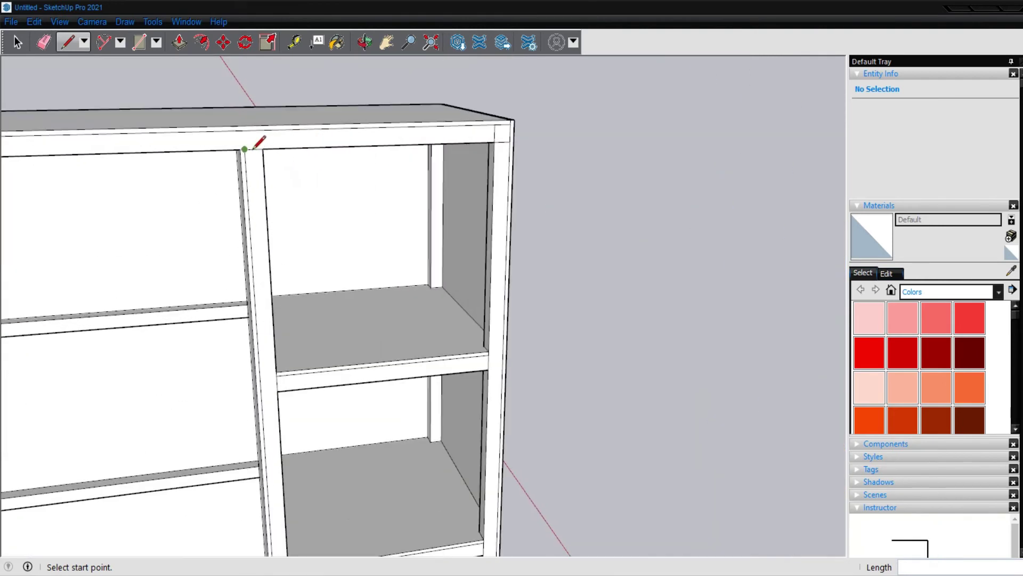
{"action": "scroll", "coordinate": [254, 146], "scroll_direction": "down", "scroll_amount": 1}
{"action": "scroll", "coordinate": [254, 146], "scroll_direction": "down", "scroll_amount": 1}
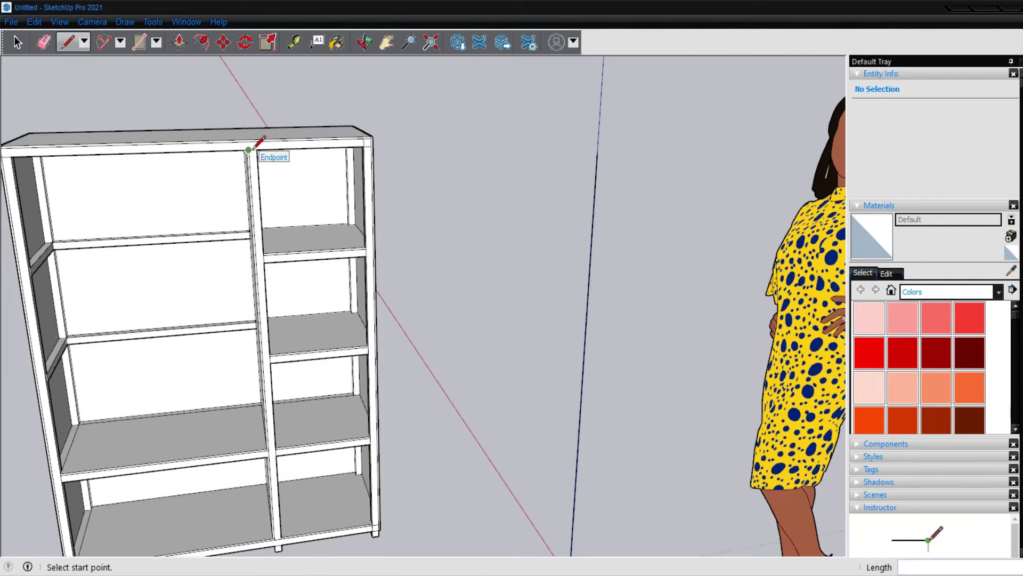
{"action": "scroll", "coordinate": [255, 146], "scroll_direction": "up", "scroll_amount": 1}
{"action": "scroll", "coordinate": [254, 147], "scroll_direction": "up", "scroll_amount": 1}
{"action": "scroll", "coordinate": [254, 146], "scroll_direction": "up", "scroll_amount": 1}
{"action": "scroll", "coordinate": [255, 146], "scroll_direction": "up", "scroll_amount": 1}
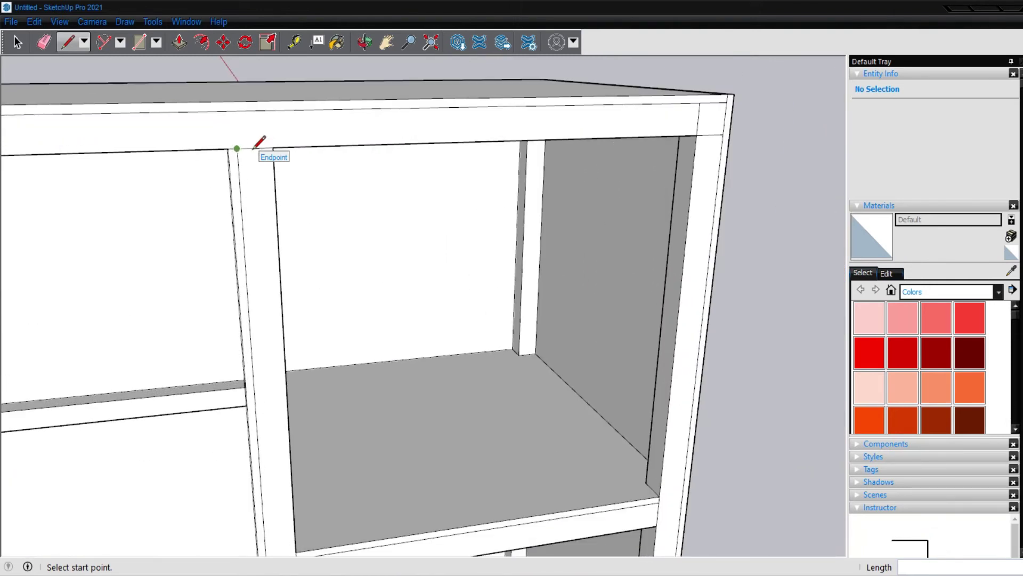
{"action": "left_click", "coordinate": [255, 148]}
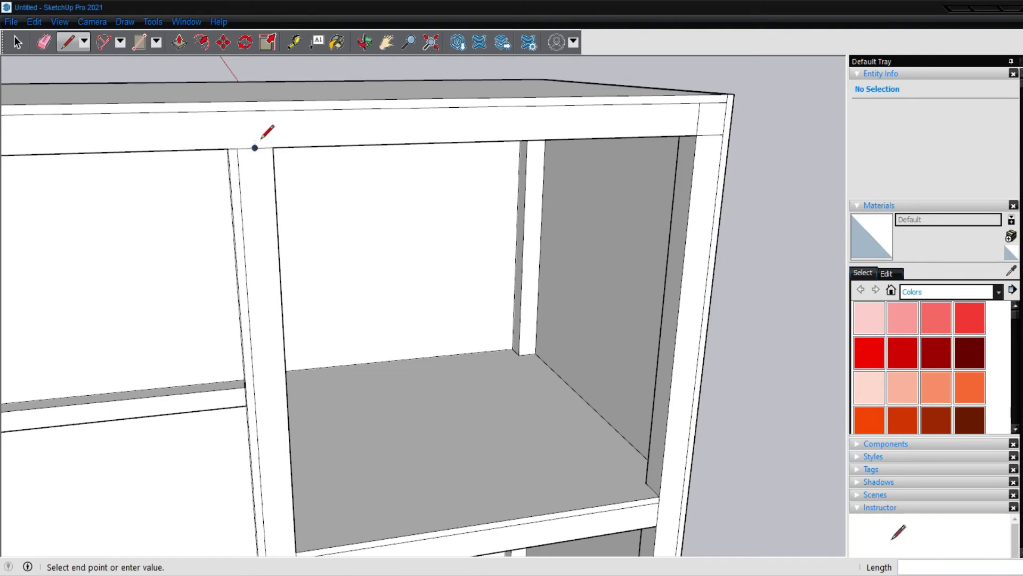
{"action": "key", "text": "Escape"}
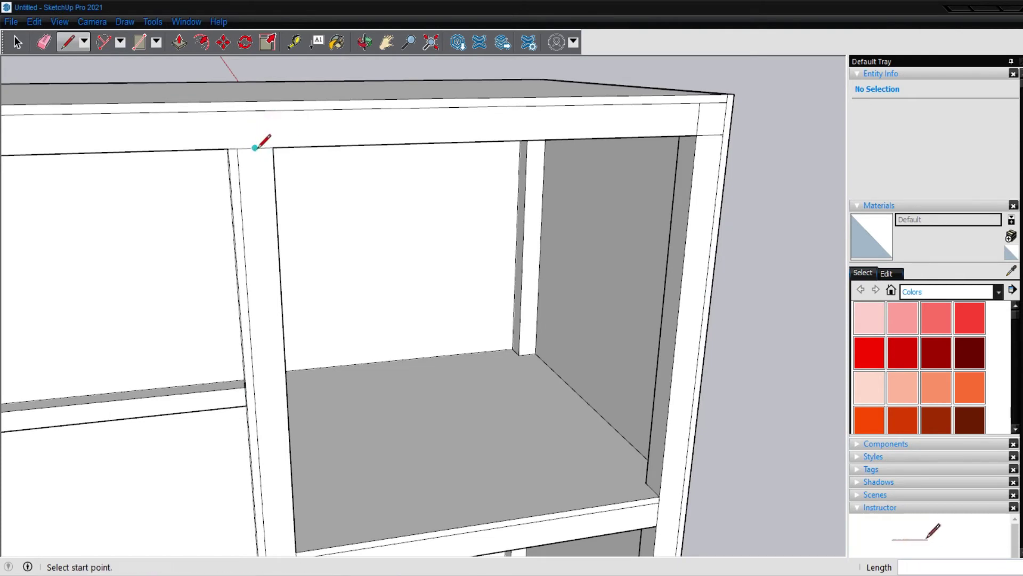
Step: Add Tape Measure guides 1/4" off the centre divider's vertical edge
{"action": "scroll", "coordinate": [255, 147], "scroll_direction": "down", "scroll_amount": 1}
{"action": "scroll", "coordinate": [254, 147], "scroll_direction": "down", "scroll_amount": 1}
{"action": "scroll", "coordinate": [255, 148], "scroll_direction": "down", "scroll_amount": 1}
{"action": "scroll", "coordinate": [256, 149], "scroll_direction": "up", "scroll_amount": 2}
{"action": "scroll", "coordinate": [256, 148], "scroll_direction": "up", "scroll_amount": 2}
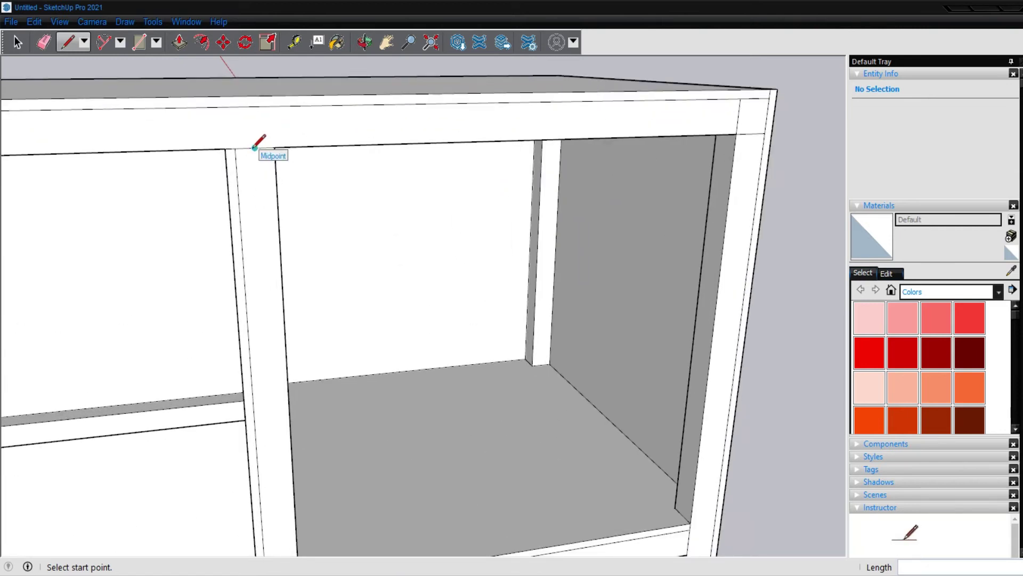
{"action": "scroll", "coordinate": [255, 147], "scroll_direction": "up", "scroll_amount": 2}
{"action": "scroll", "coordinate": [254, 148], "scroll_direction": "up", "scroll_amount": 1}
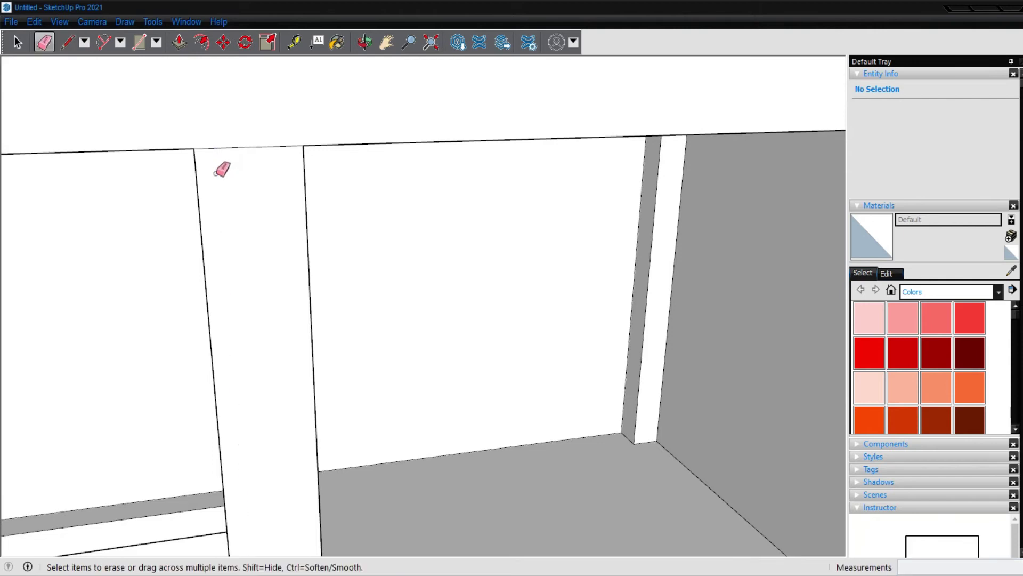
{"action": "scroll", "coordinate": [255, 148], "scroll_direction": "down", "scroll_amount": 1}
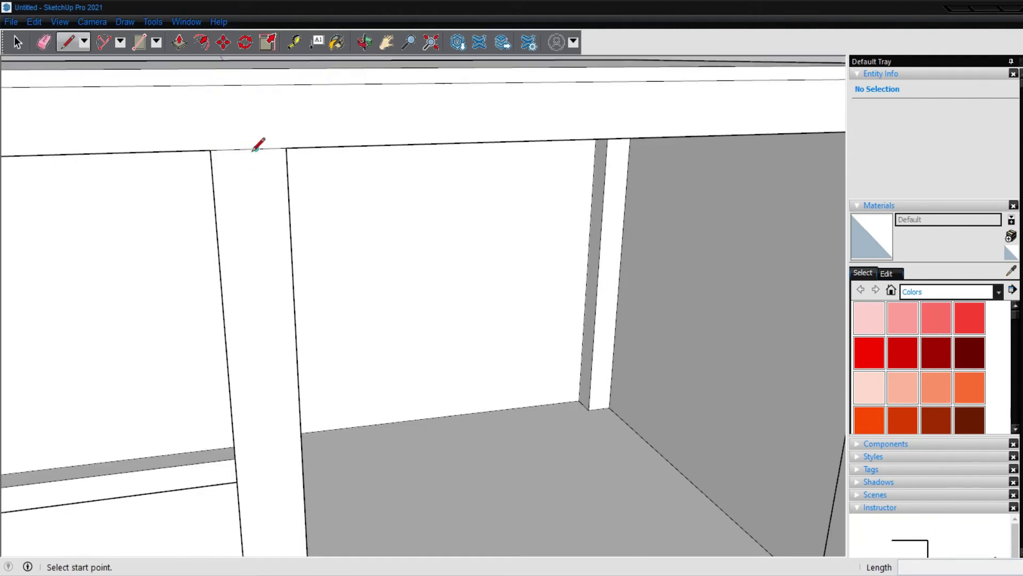
{"action": "scroll", "coordinate": [290, 216], "scroll_direction": "up", "scroll_amount": 1}
{"action": "scroll", "coordinate": [290, 216], "scroll_direction": "down", "scroll_amount": 2}
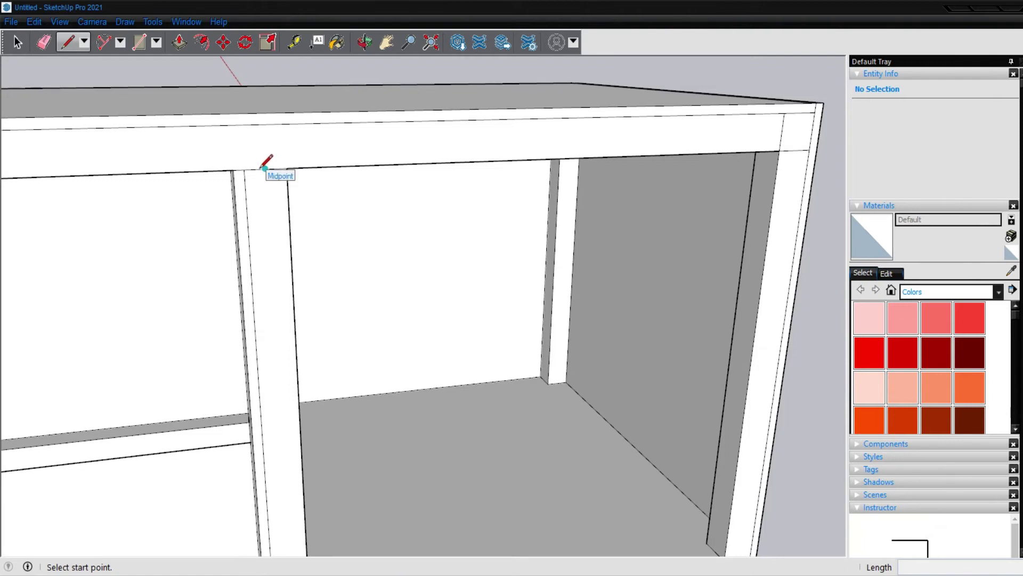
{"action": "scroll", "coordinate": [265, 169], "scroll_direction": "up", "scroll_amount": 1}
{"action": "scroll", "coordinate": [264, 166], "scroll_direction": "up", "scroll_amount": 1}
{"action": "scroll", "coordinate": [265, 165], "scroll_direction": "up", "scroll_amount": 1}
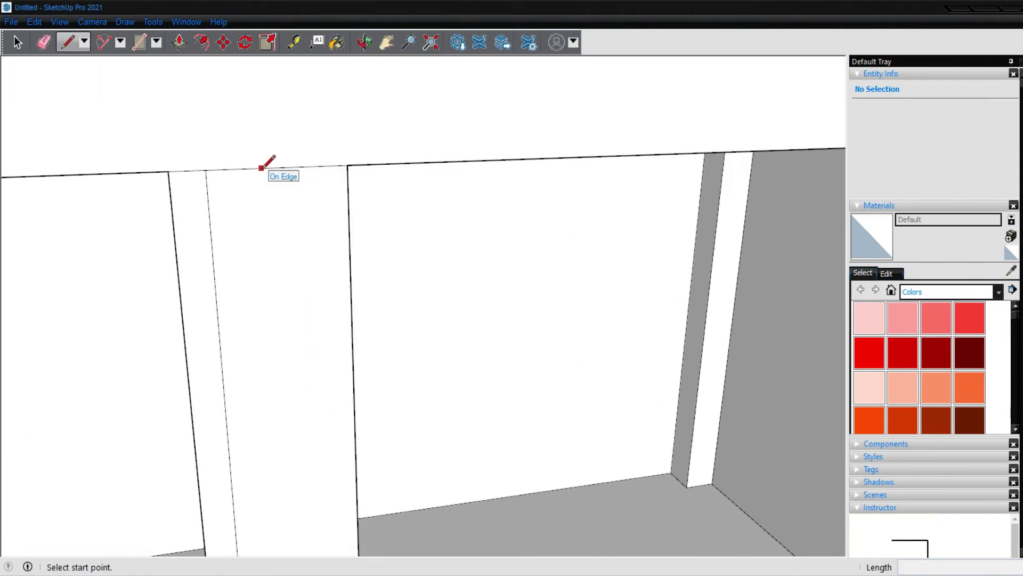
{"action": "key", "text": "t"}
{"action": "left_click", "coordinate": [348, 193]}
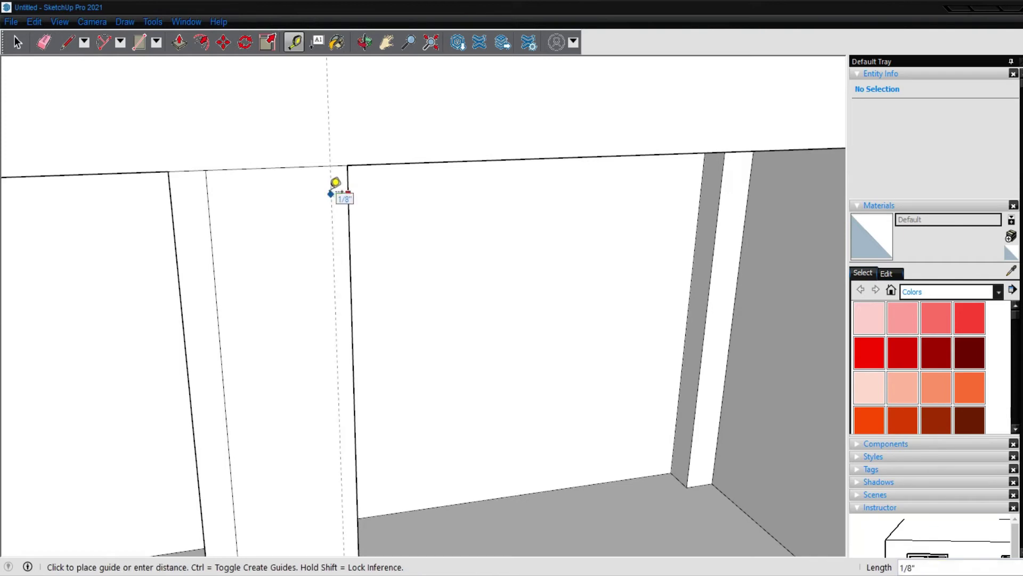
{"action": "type", "text": "/1"}
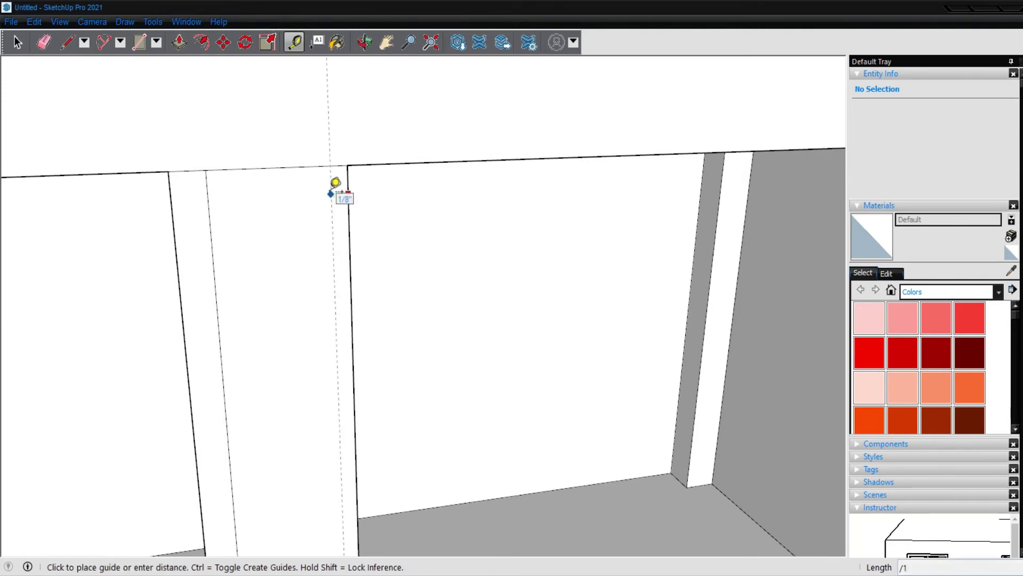
{"action": "type", "text": "4\""}
{"action": "key", "text": "Return"}
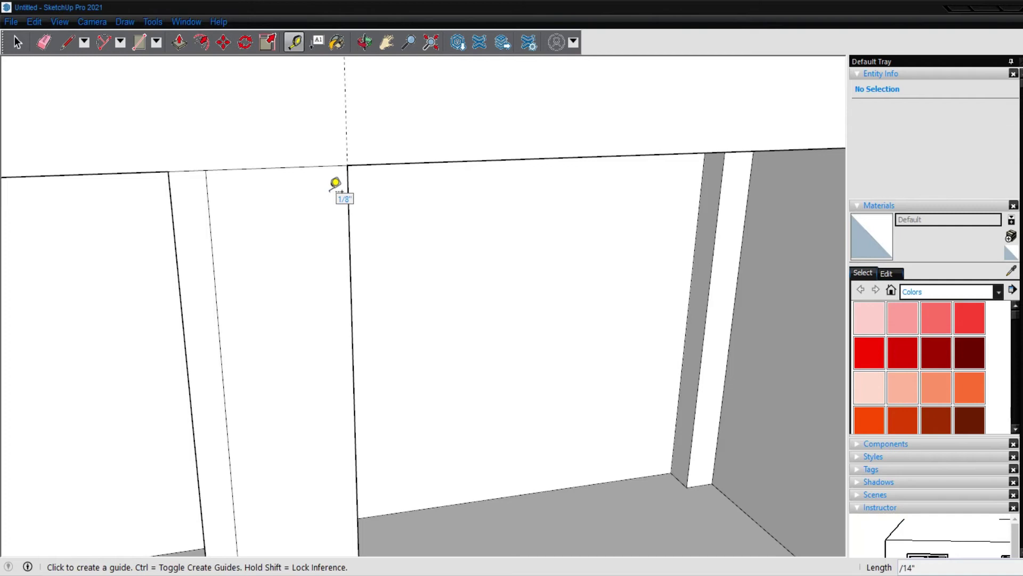
{"action": "left_click", "coordinate": [348, 195]}
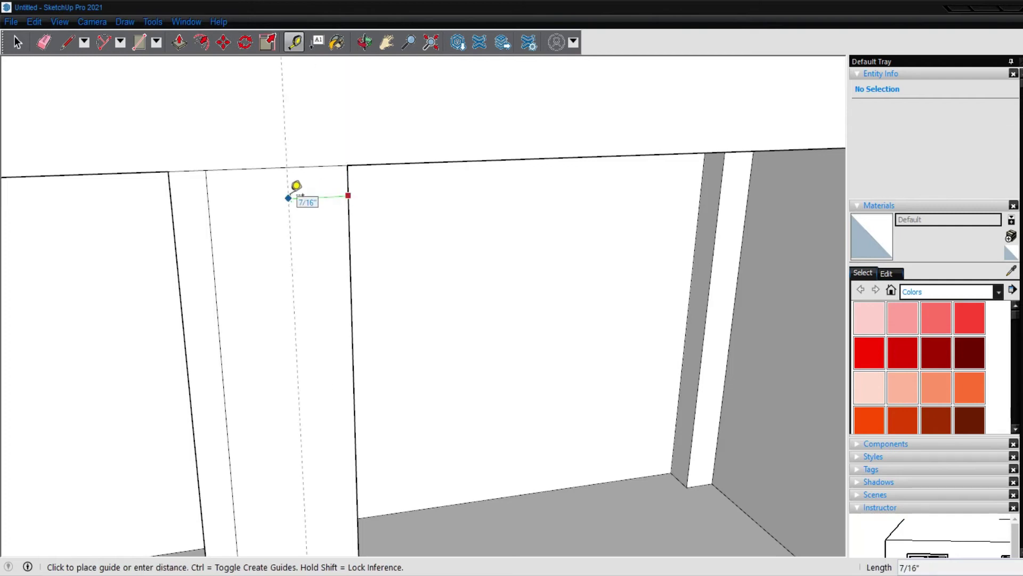
{"action": "type", "text": "1/4"}
{"action": "key", "text": "Return"}
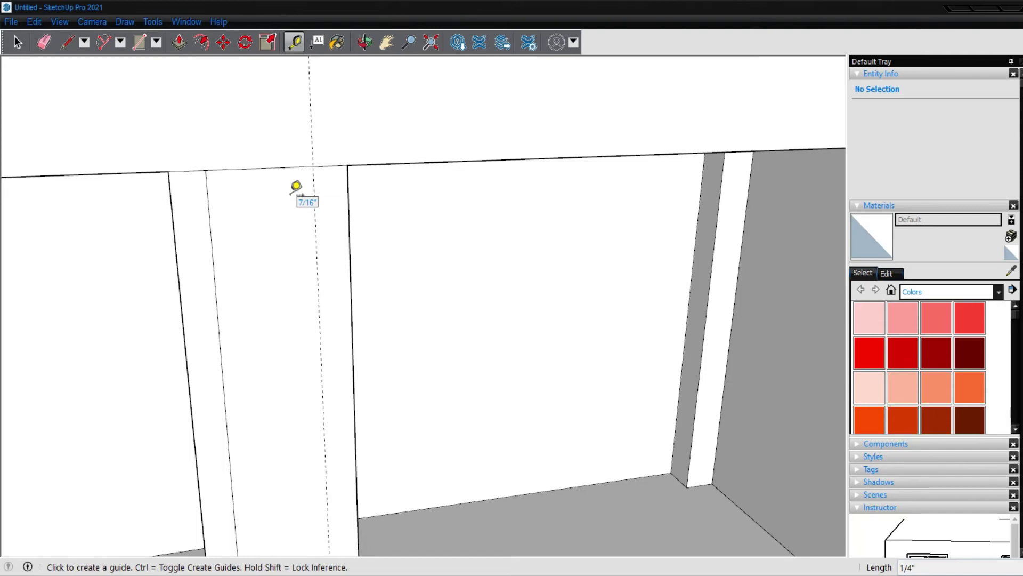
{"action": "left_click", "coordinate": [277, 167]}
Step: Draw a short vertical line down the divider from the bookcase's top edge
{"action": "key", "text": "l"}
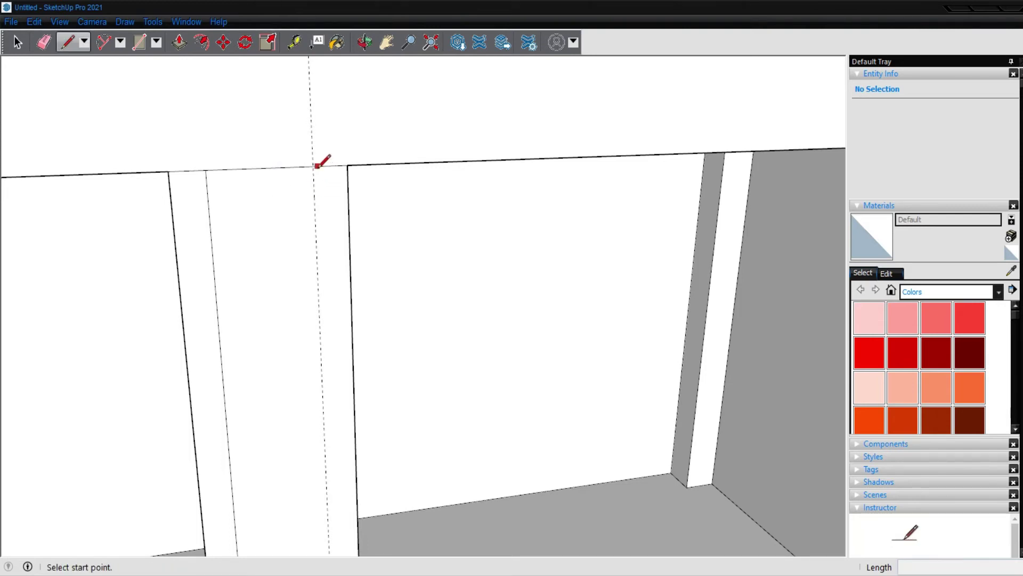
{"action": "left_click", "coordinate": [312, 166]}
{"action": "left_click", "coordinate": [314, 202]}
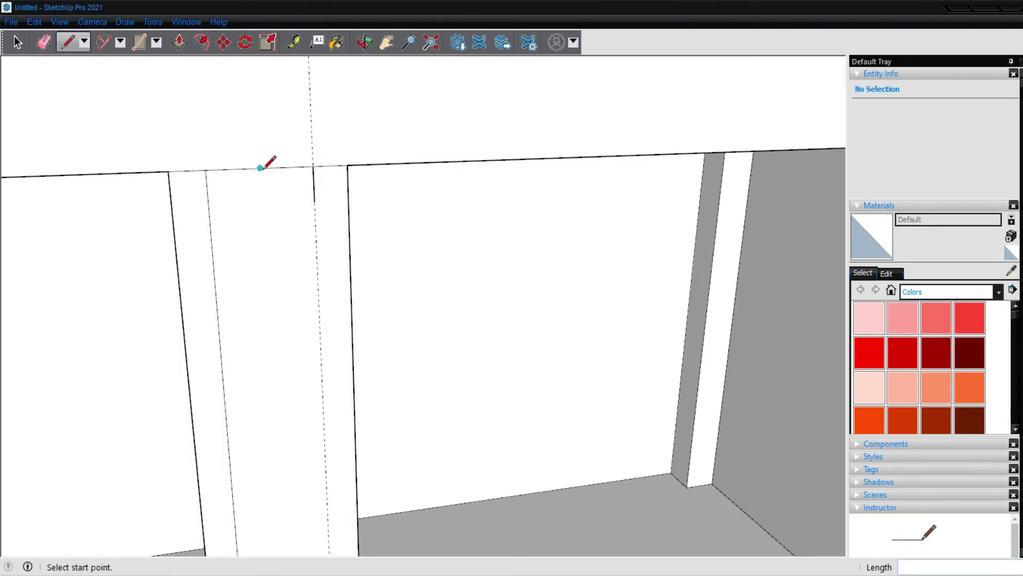
{"action": "left_click", "coordinate": [261, 168]}
{"action": "scroll", "coordinate": [261, 168], "scroll_direction": "down", "scroll_amount": 1}
{"action": "scroll", "coordinate": [261, 168], "scroll_direction": "down", "scroll_amount": 1}
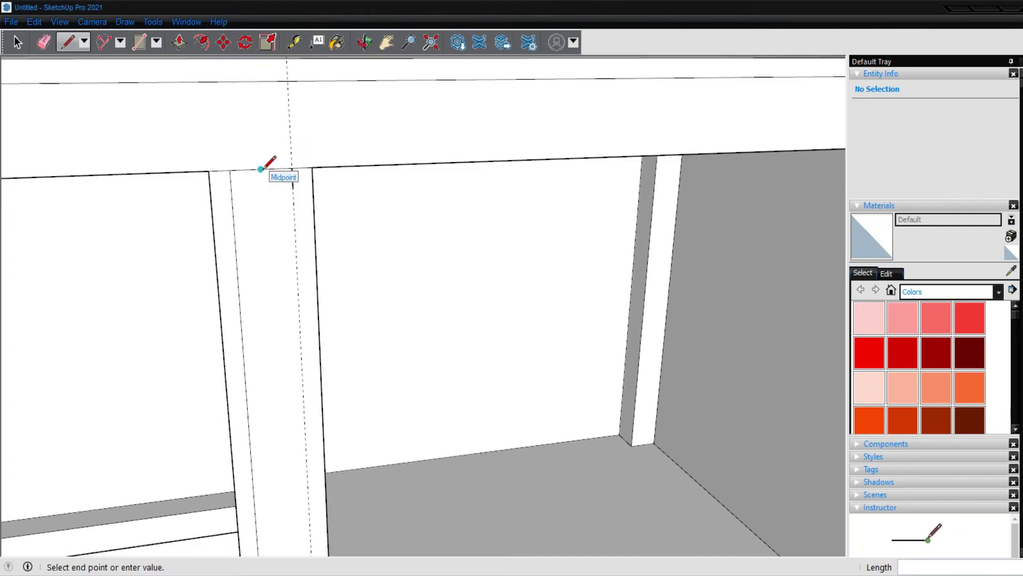
{"action": "scroll", "coordinate": [260, 168], "scroll_direction": "down", "scroll_amount": 1}
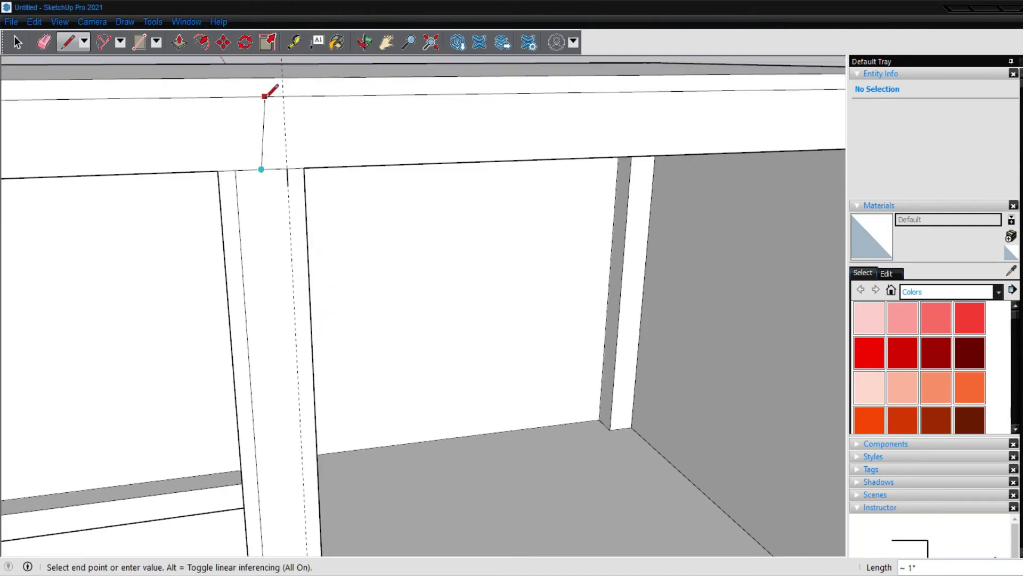
{"action": "key", "text": "Escape"}
{"action": "scroll", "coordinate": [254, 107], "scroll_direction": "down", "scroll_amount": 1}
Step: Measure from the divider top across to the right side edge, about 1' 3 5/8"
{"action": "key", "text": "t"}
{"action": "left_click", "coordinate": [255, 133]}
{"action": "scroll", "coordinate": [255, 134], "scroll_direction": "down", "scroll_amount": 1}
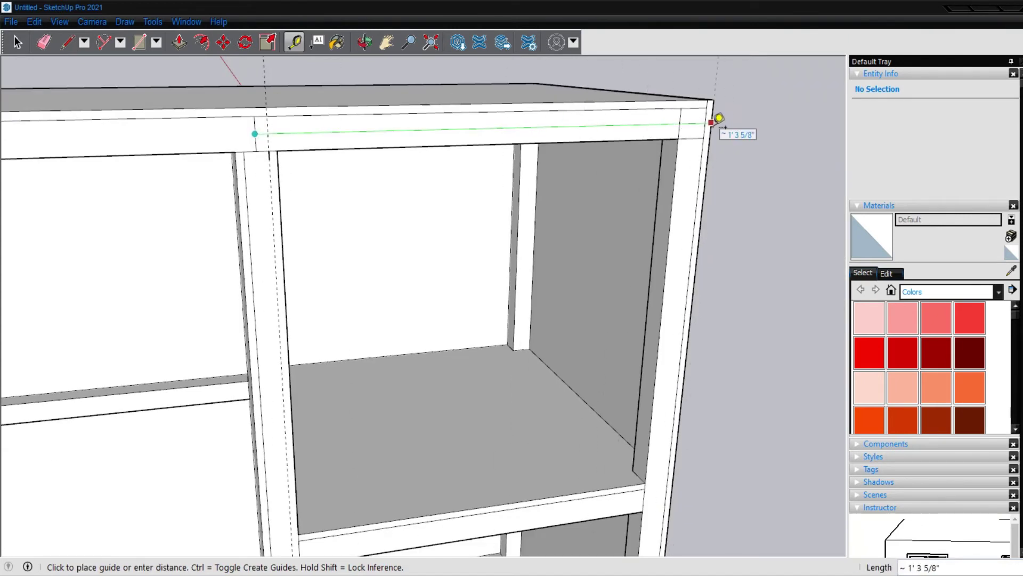
{"action": "left_click", "coordinate": [719, 118]}
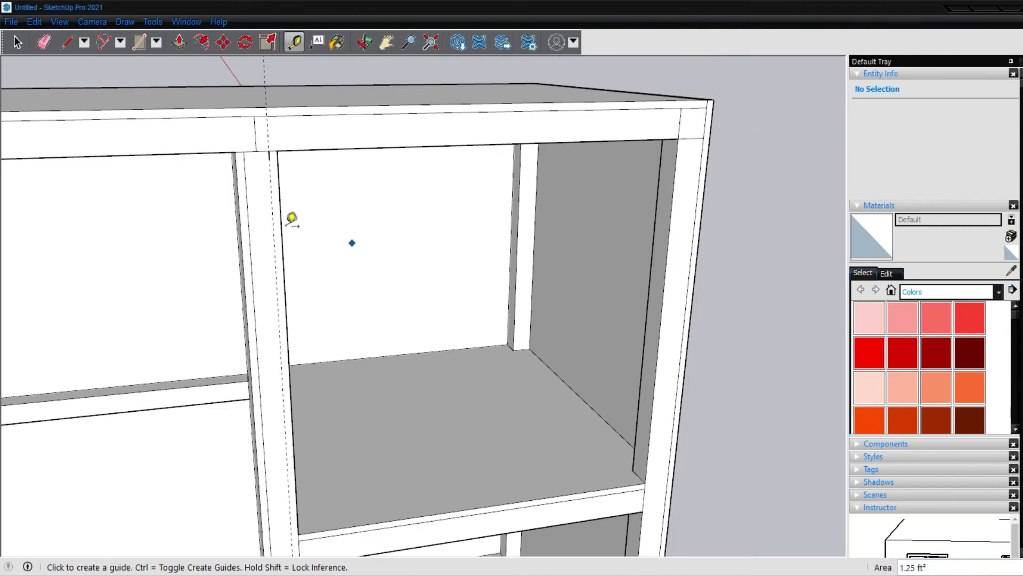
{"action": "scroll", "coordinate": [293, 222], "scroll_direction": "down", "scroll_amount": 2}
{"action": "scroll", "coordinate": [96, 228], "scroll_direction": "down", "scroll_amount": 2}
{"action": "scroll", "coordinate": [505, 247], "scroll_direction": "up", "scroll_amount": 1}
{"action": "left_click", "coordinate": [476, 213]}
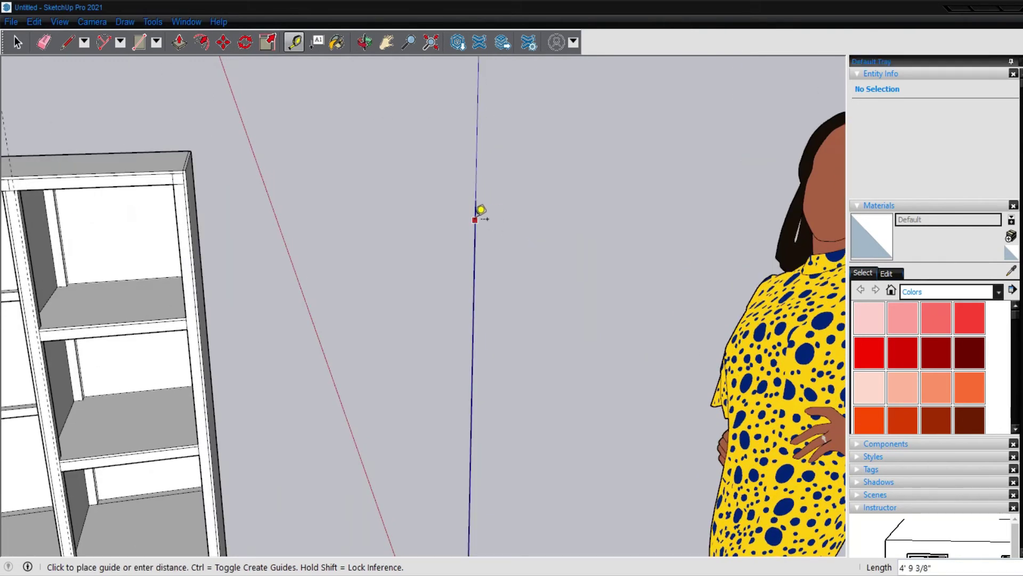
{"action": "key", "text": "Escape"}
{"action": "key", "text": "l"}
{"action": "left_click", "coordinate": [476, 200]}
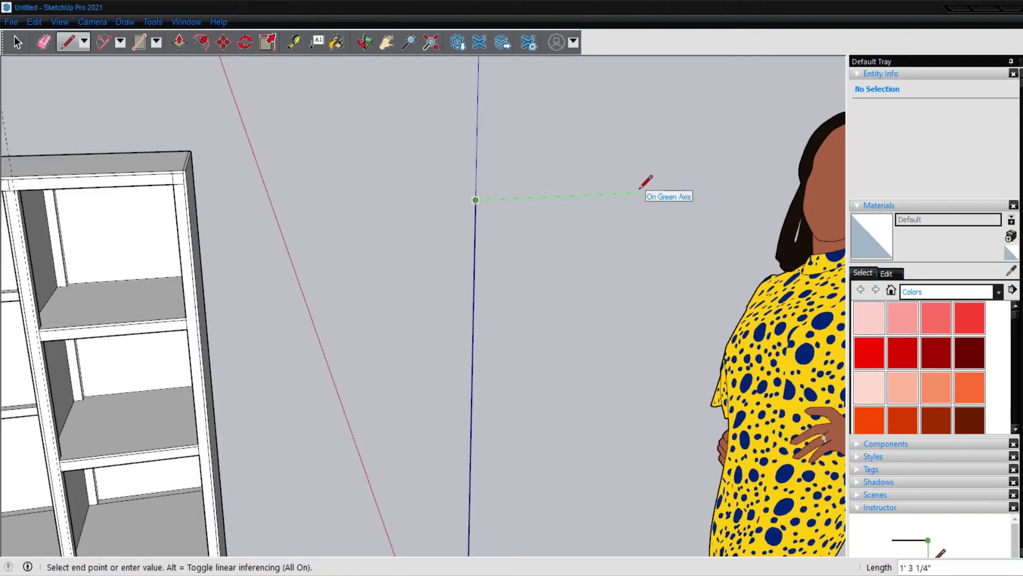
{"action": "type", "text": "1'"}
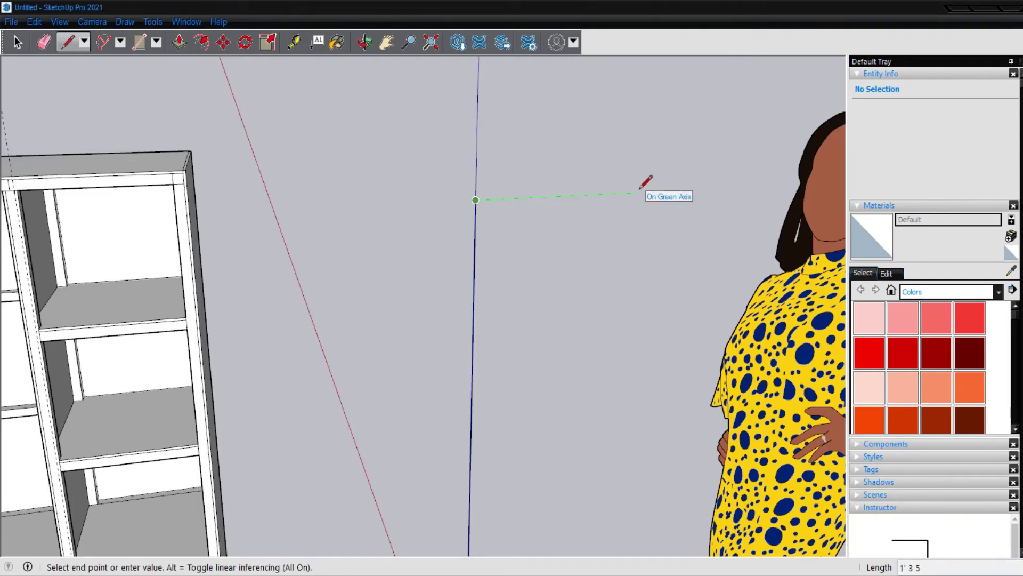
{"action": "type", "text": "8"}
{"action": "key", "text": "Return"}
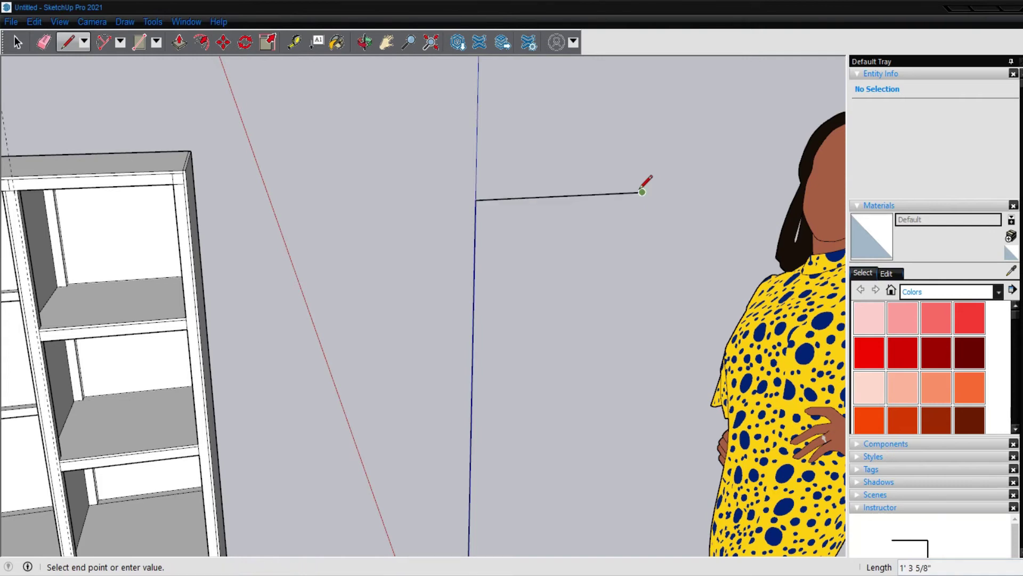
{"action": "scroll", "coordinate": [641, 183], "scroll_direction": "down", "scroll_amount": 2}
{"action": "scroll", "coordinate": [640, 182], "scroll_direction": "down", "scroll_amount": 3}
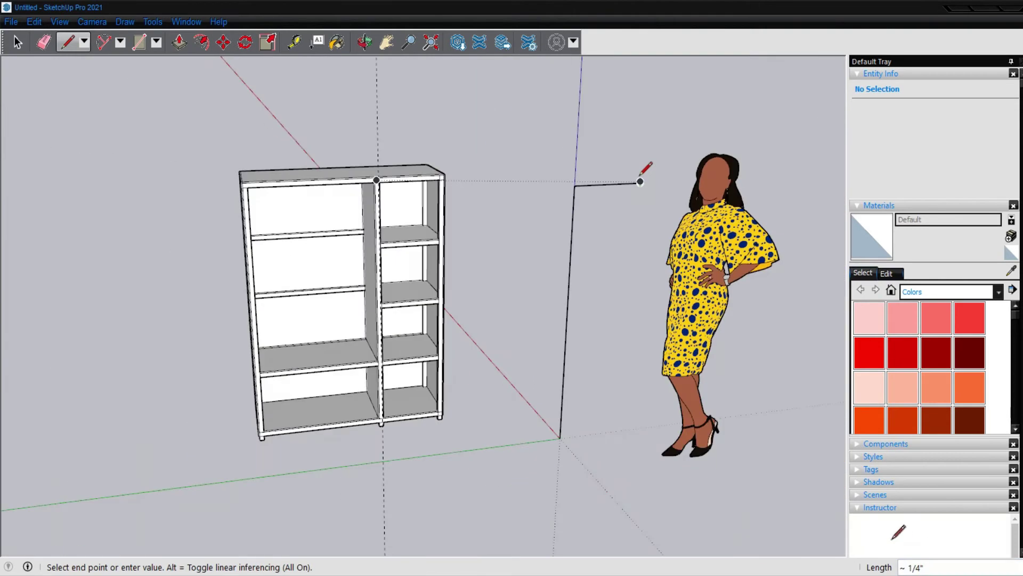
{"action": "left_click", "coordinate": [621, 429]}
{"action": "left_click", "coordinate": [559, 438]}
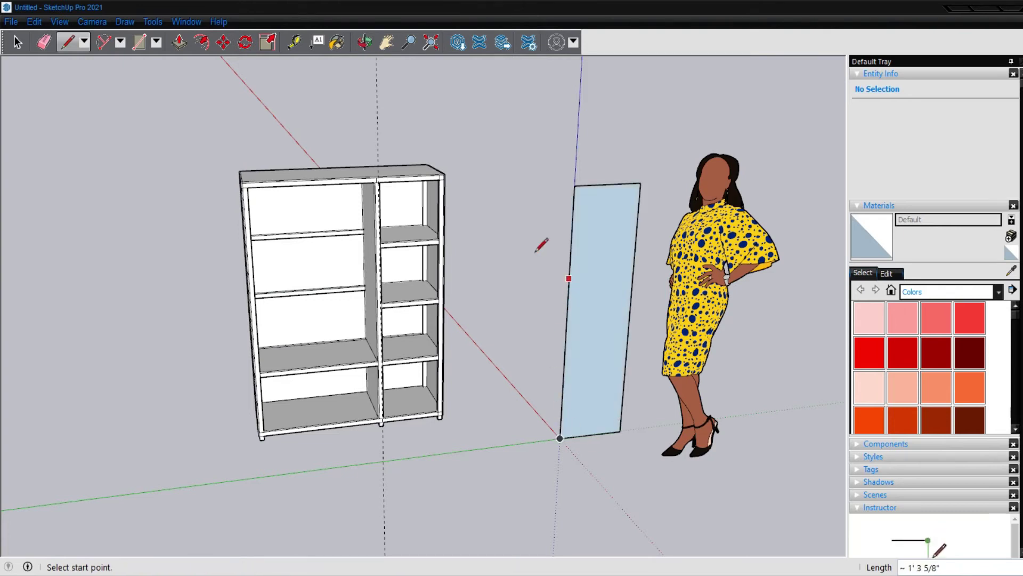
{"action": "key", "text": "e"}
{"action": "scroll", "coordinate": [379, 159], "scroll_direction": "up", "scroll_amount": 1}
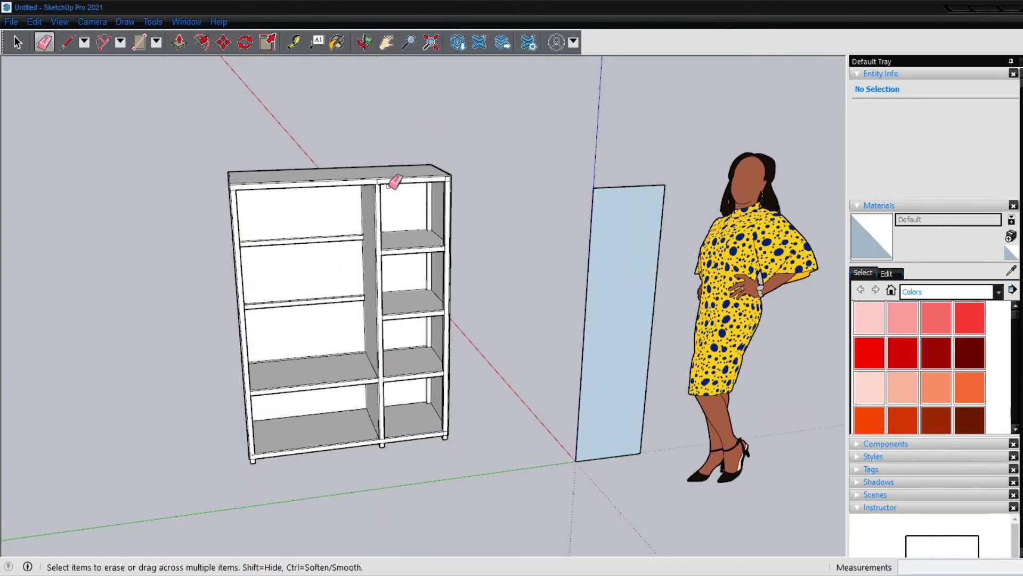
{"action": "scroll", "coordinate": [392, 184], "scroll_direction": "up", "scroll_amount": 3}
{"action": "scroll", "coordinate": [384, 176], "scroll_direction": "up", "scroll_amount": 3}
{"action": "scroll", "coordinate": [366, 176], "scroll_direction": "up", "scroll_amount": 1}
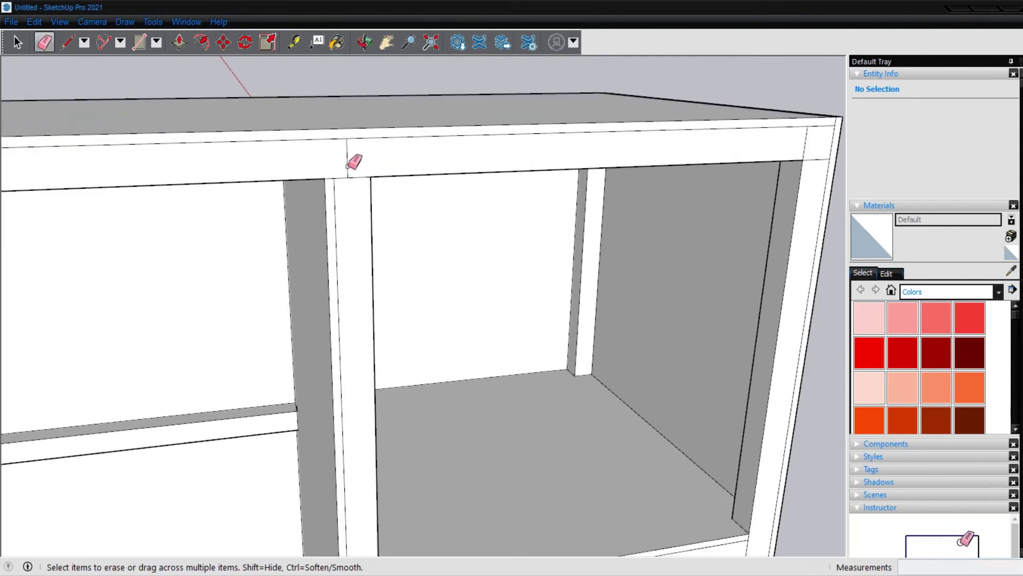
{"action": "scroll", "coordinate": [354, 162], "scroll_direction": "down", "scroll_amount": 2}
{"action": "scroll", "coordinate": [378, 142], "scroll_direction": "down", "scroll_amount": 2}
{"action": "scroll", "coordinate": [379, 142], "scroll_direction": "down", "scroll_amount": 3}
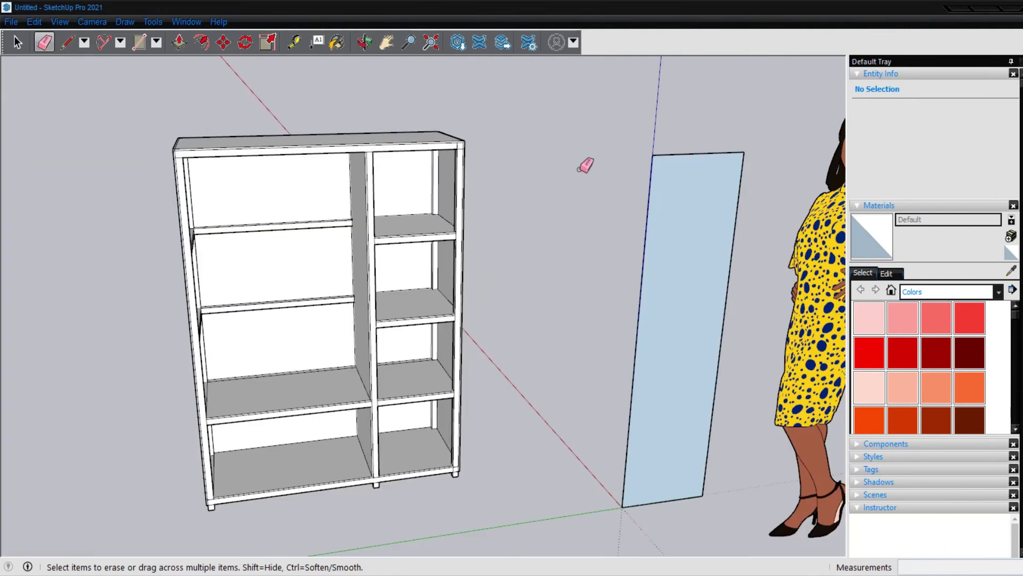
{"action": "scroll", "coordinate": [586, 165], "scroll_direction": "down", "scroll_amount": 1}
{"action": "key", "text": "p"}
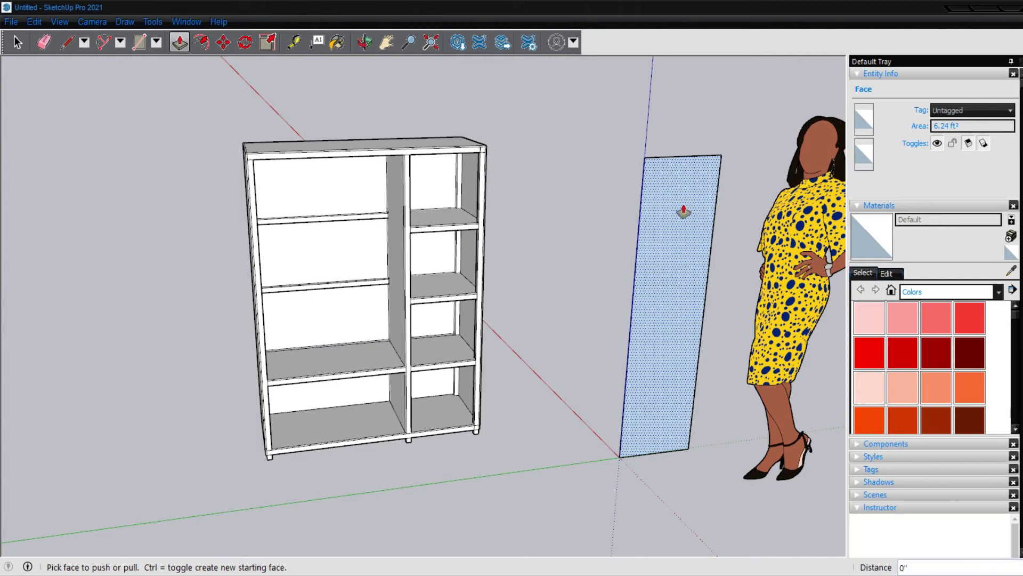
Step: Push/Pull the flat blue panel out to 1" thick and turn to face it
{"action": "left_click_drag", "start_coordinate": [684, 212], "coordinate": [692, 219]}
{"action": "type", "text": "1/4"}
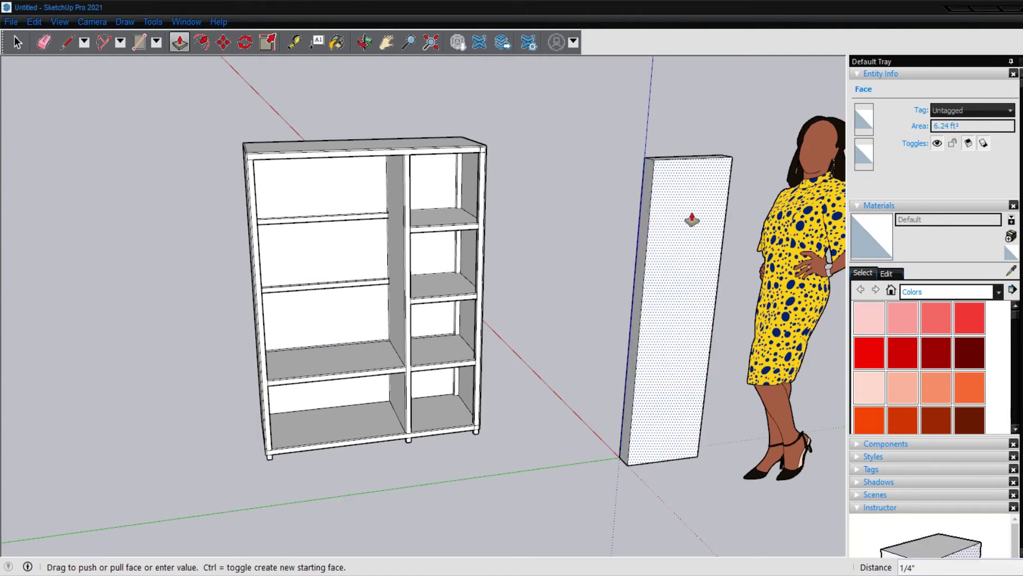
{"action": "key", "text": "Return"}
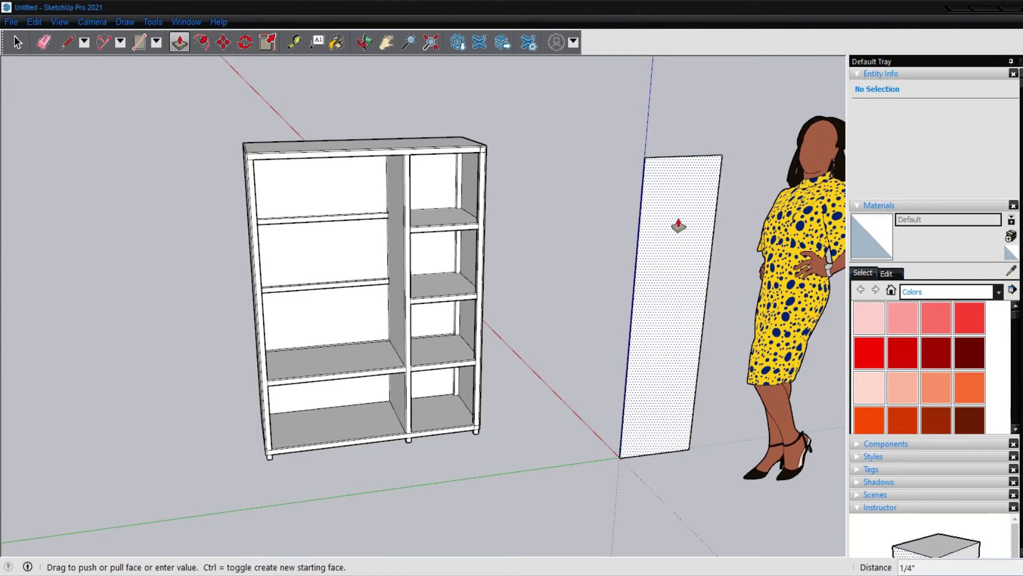
{"action": "middle_click_drag", "start_coordinate": [678, 222], "coordinate": [487, 193]}
{"action": "mouse_move", "coordinate": [486, 193]}
{"action": "left_mouse_down"}
{"action": "mouse_move", "coordinate": [722, 171]}
{"action": "mouse_move", "coordinate": [184, 165]}
{"action": "left_mouse_up"}
Step: Offset the panel's front face 1" to form an inset border
{"action": "left_click", "coordinate": [181, 42]}
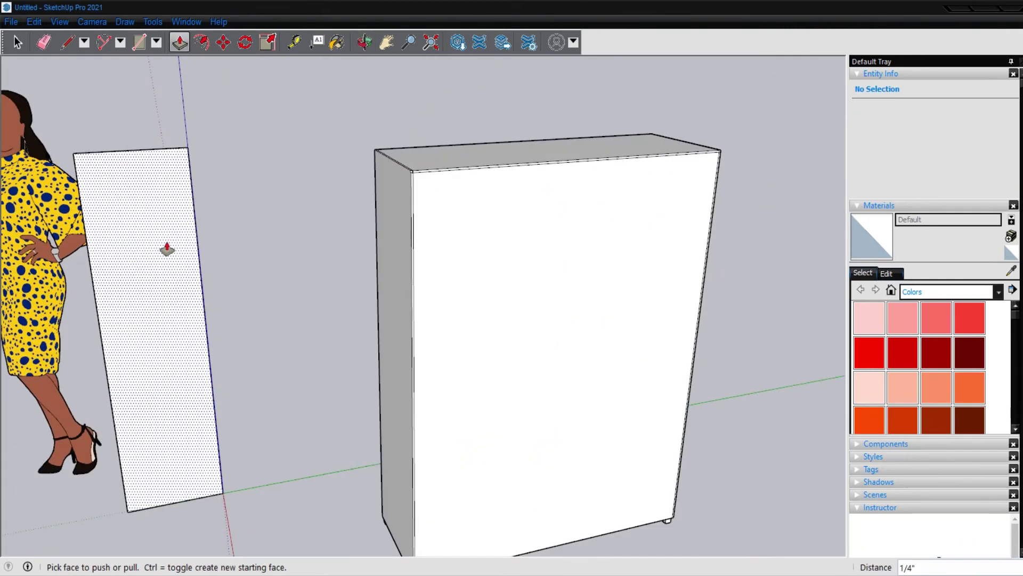
{"action": "left_click", "coordinate": [201, 42]}
{"action": "left_click", "coordinate": [149, 333]}
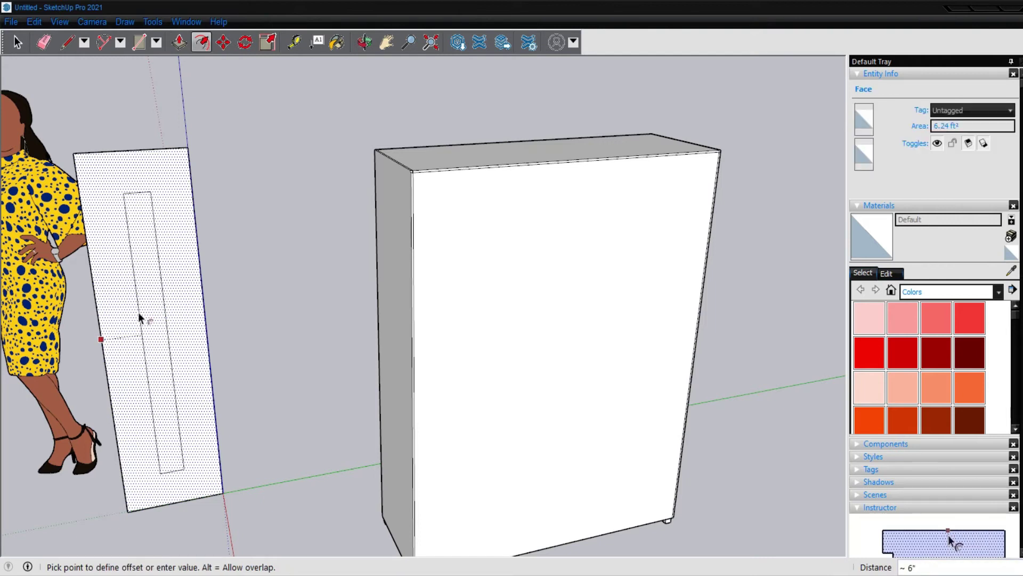
{"action": "key", "text": "Return"}
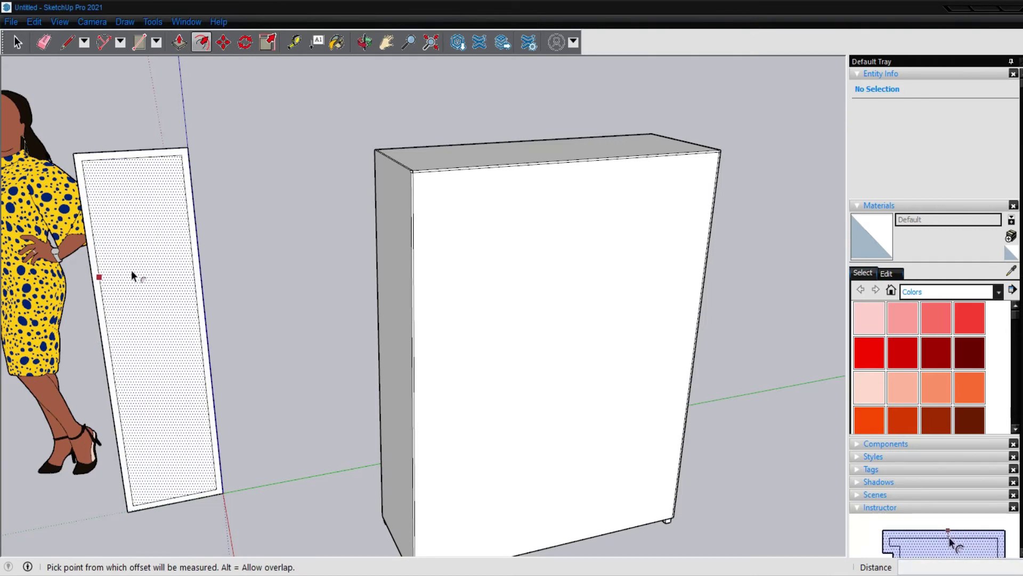
Step: Push the inner face in 1" to recess the panel's centre
{"action": "key", "text": "p"}
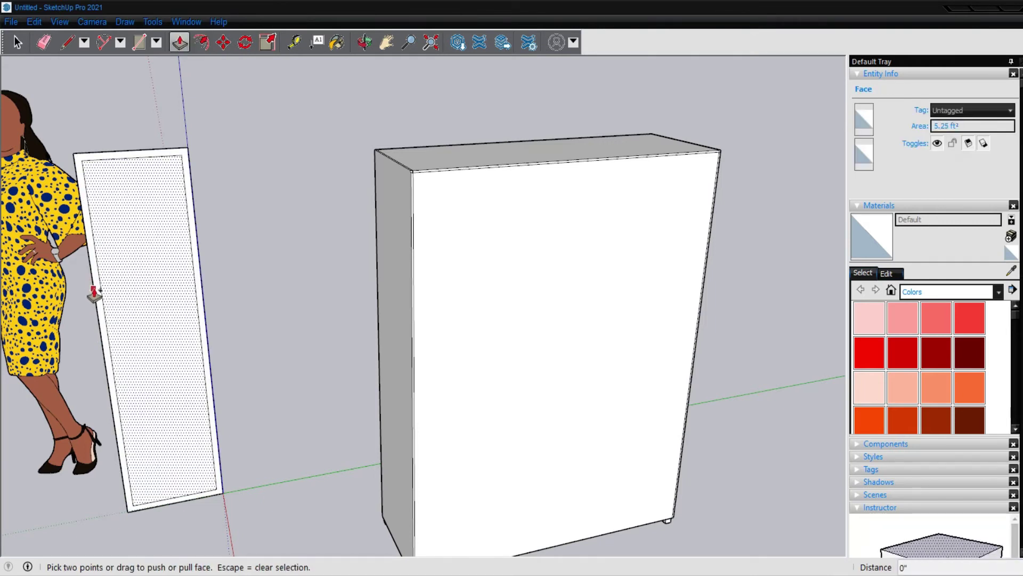
{"action": "left_click", "coordinate": [95, 293]}
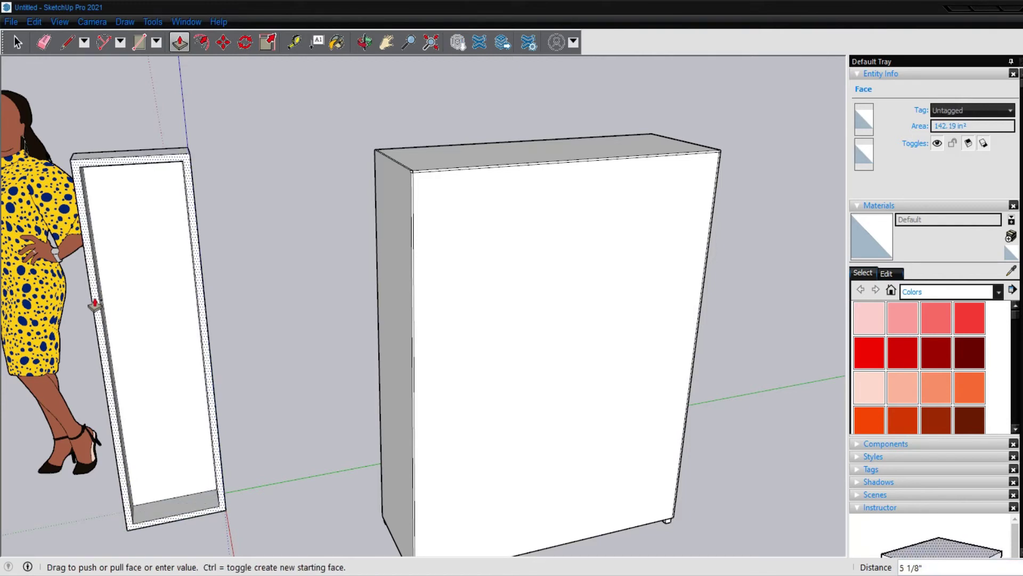
{"action": "type", "text": "1"}
{"action": "key", "text": "Return"}
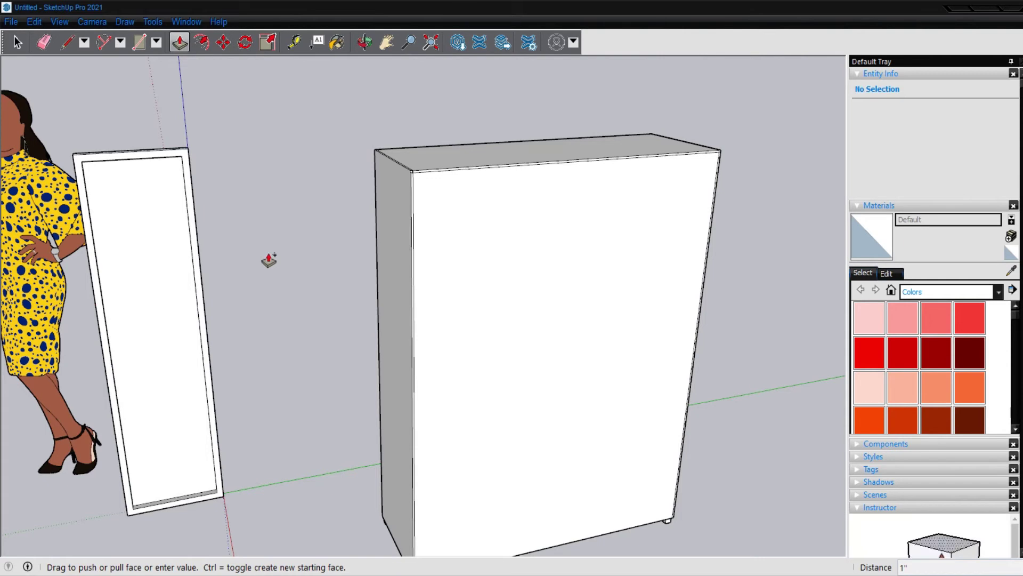
{"action": "scroll", "coordinate": [226, 329], "scroll_direction": "up", "scroll_amount": 1}
{"action": "scroll", "coordinate": [230, 331], "scroll_direction": "down", "scroll_amount": 1}
{"action": "scroll", "coordinate": [238, 333], "scroll_direction": "down", "scroll_amount": 1}
Step: Zoom in on the door frame and draw a short edge across the frame border
{"action": "mouse_move", "coordinate": [255, 340]}
{"action": "middle_mouse_down"}
{"action": "mouse_move", "coordinate": [171, 389]}
{"action": "mouse_move", "coordinate": [263, 336]}
{"action": "mouse_move", "coordinate": [240, 293]}
{"action": "middle_mouse_up"}
{"action": "scroll", "coordinate": [235, 282], "scroll_direction": "up", "scroll_amount": 3}
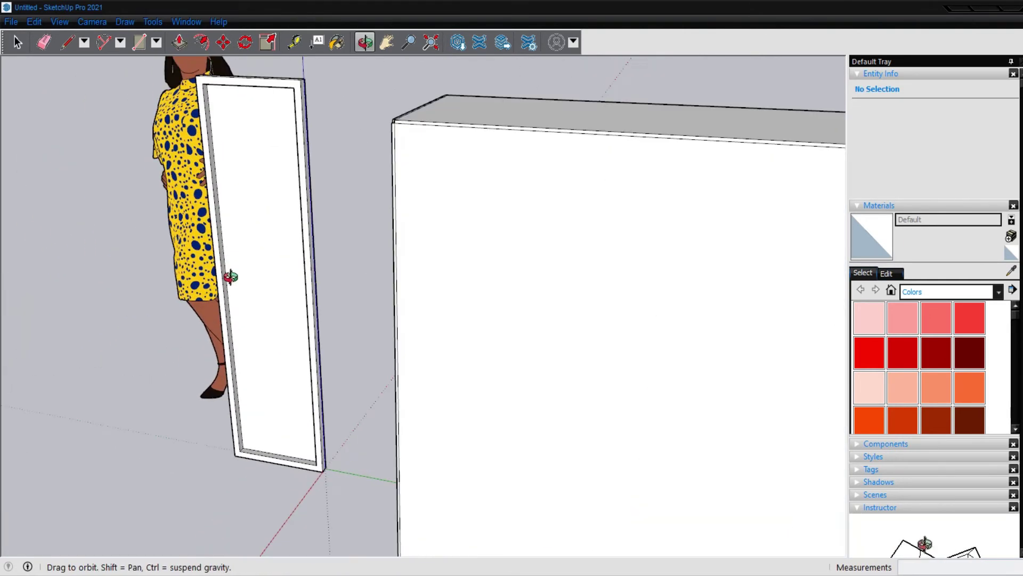
{"action": "scroll", "coordinate": [231, 277], "scroll_direction": "up", "scroll_amount": 3}
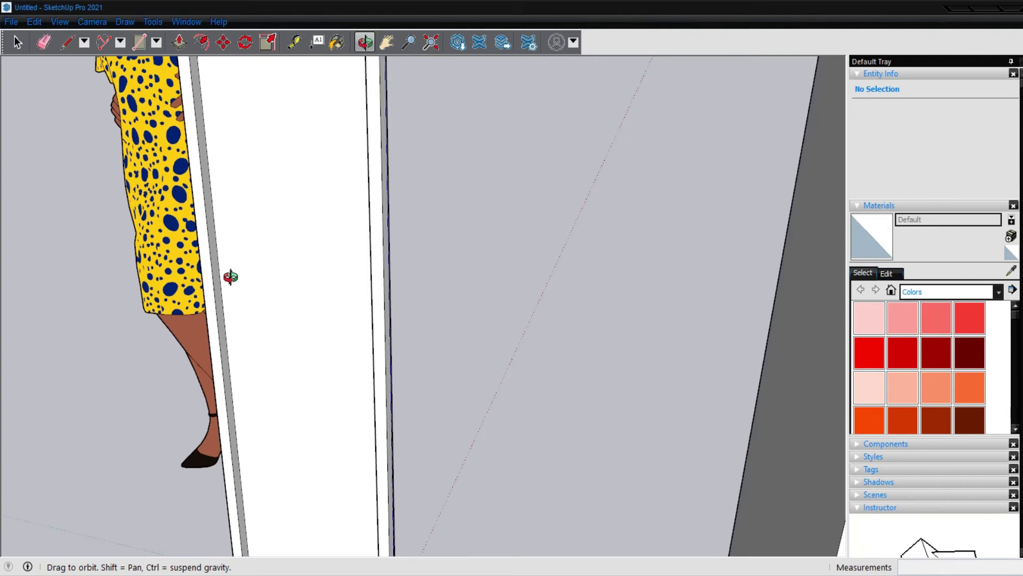
{"action": "key", "text": "l"}
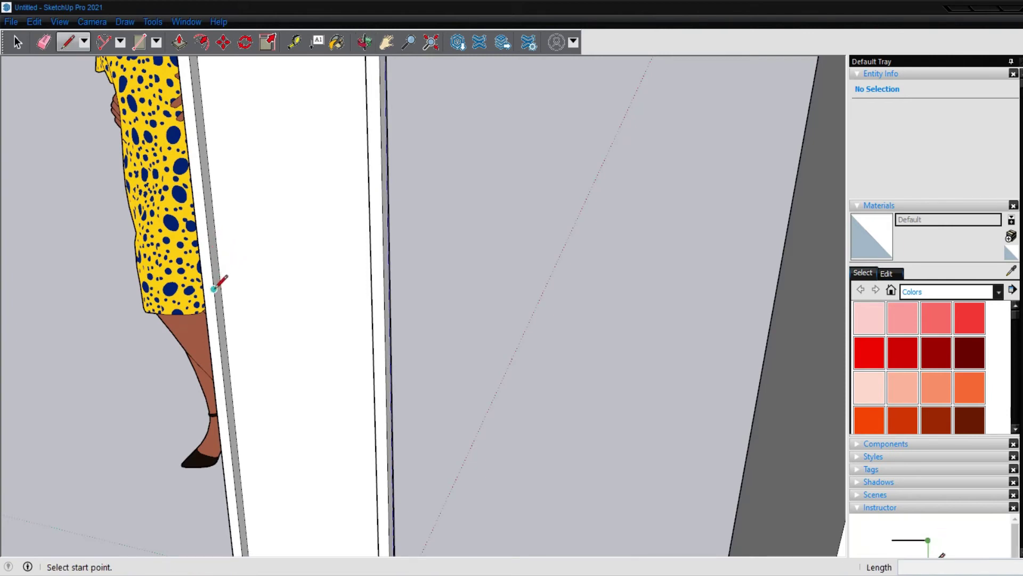
{"action": "left_click", "coordinate": [214, 289]}
{"action": "scroll", "coordinate": [226, 273], "scroll_direction": "up", "scroll_amount": 2}
{"action": "scroll", "coordinate": [227, 273], "scroll_direction": "up", "scroll_amount": 1}
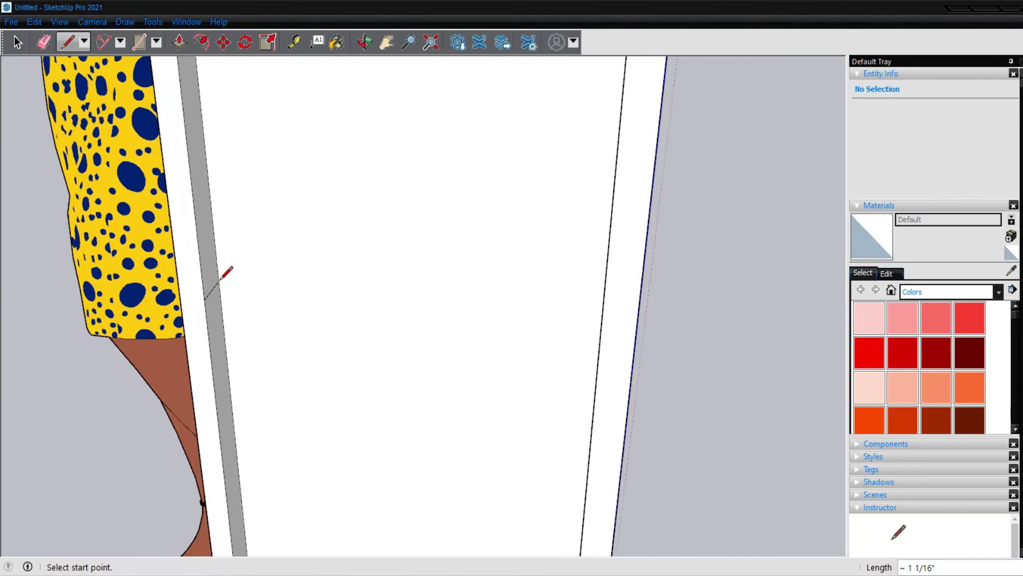
{"action": "key", "text": "e"}
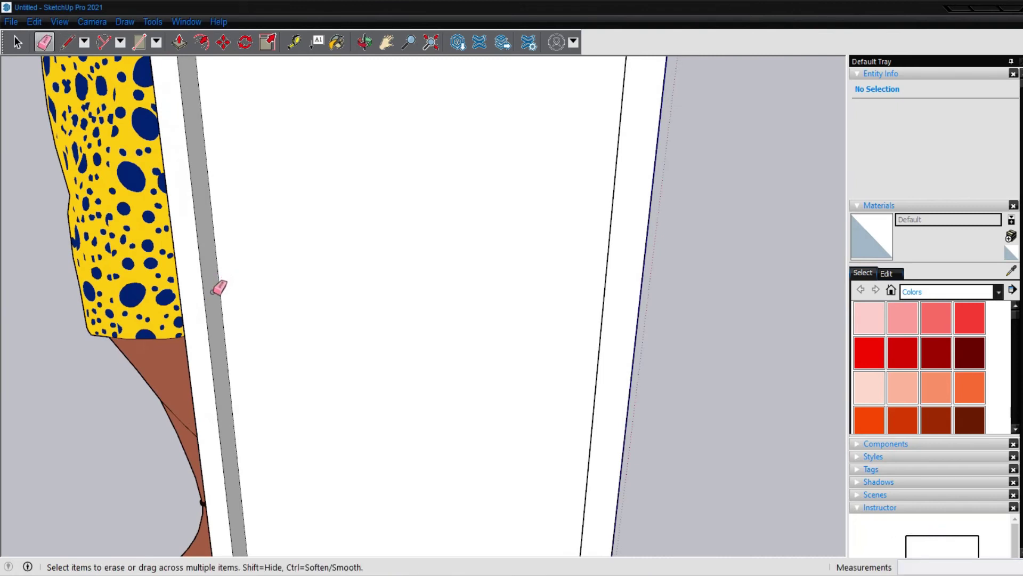
{"action": "key", "text": "l"}
{"action": "left_click_drag", "start_coordinate": [207, 298], "coordinate": [222, 288]}
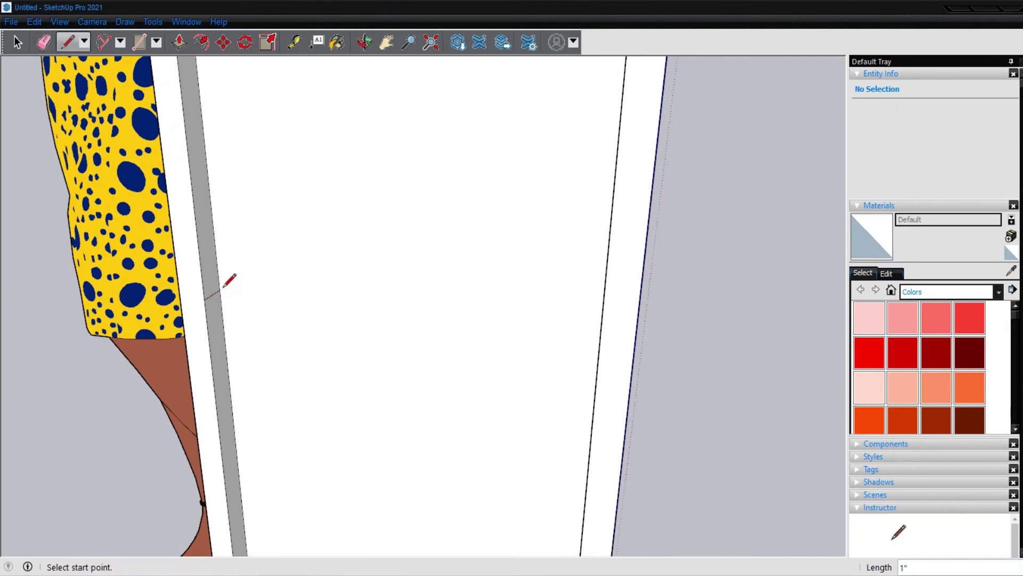
Step: Place a Tape Measure guide half an inch from the frame edge
{"action": "key", "text": "t"}
{"action": "scroll", "coordinate": [219, 286], "scroll_direction": "up", "scroll_amount": 2}
{"action": "scroll", "coordinate": [219, 285], "scroll_direction": "up", "scroll_amount": 1}
{"action": "left_click", "coordinate": [211, 292]}
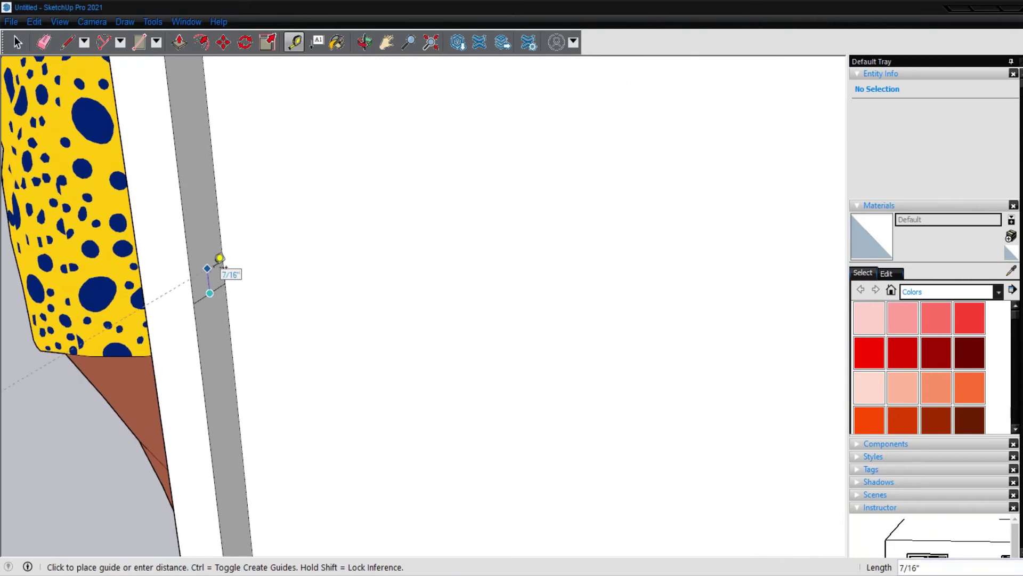
{"action": "type", "text": ".5"}
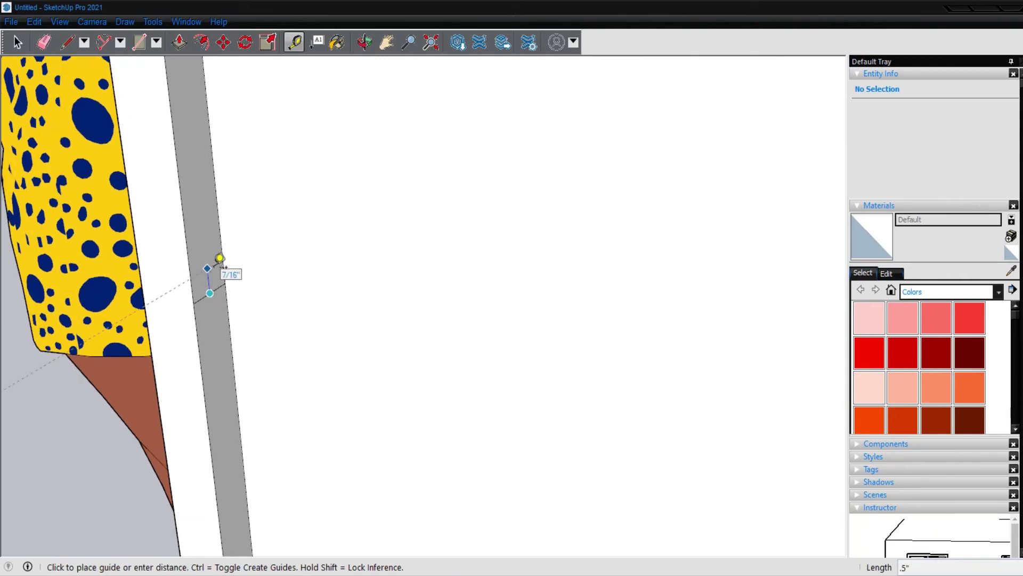
{"action": "key", "text": "Return"}
{"action": "left_click", "coordinate": [210, 292]}
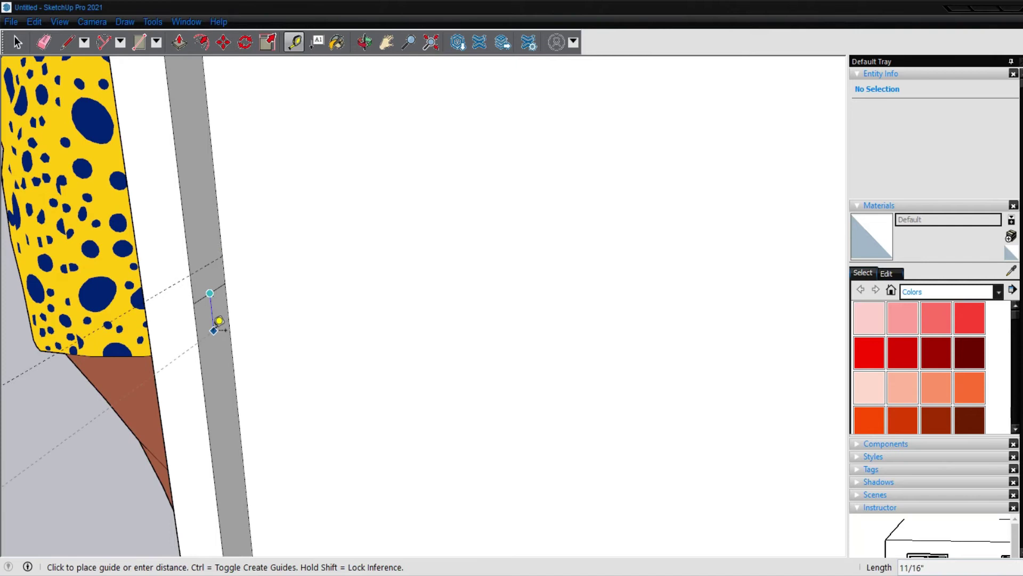
{"action": "key", "text": "Escape"}
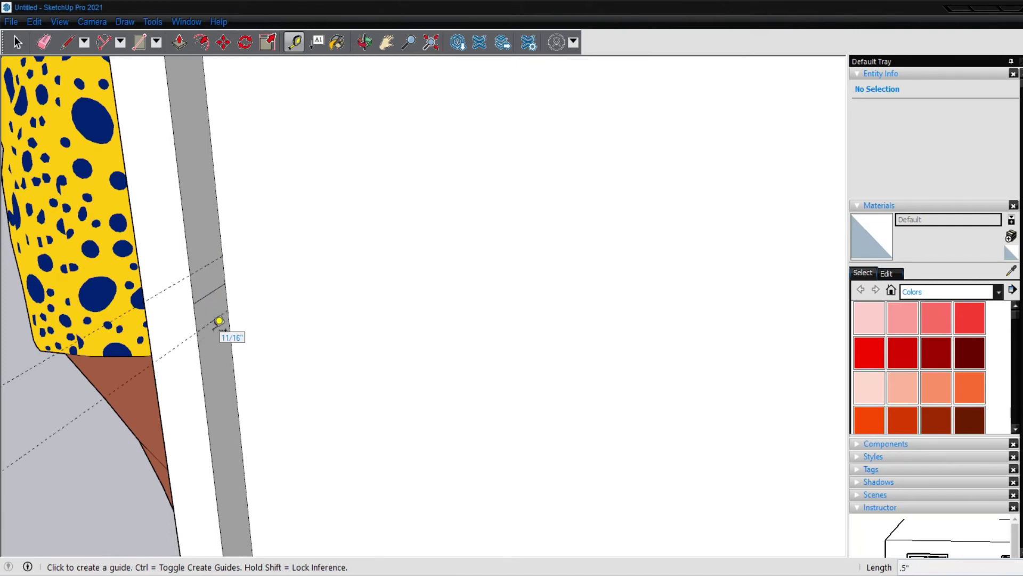
Step: Draw the rail's edges across the frame border along the guide
{"action": "key", "text": "r"}
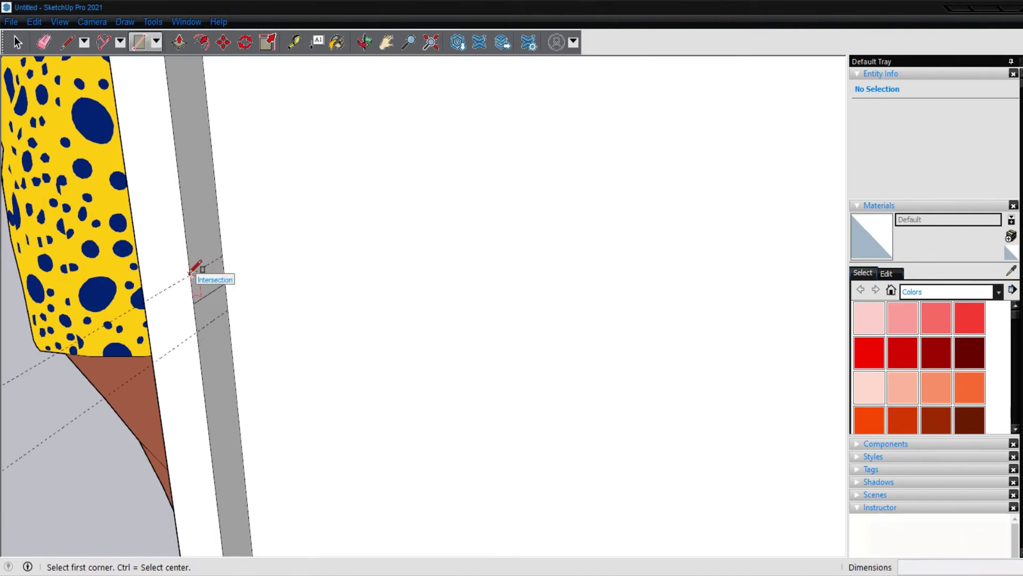
{"action": "key", "text": "l"}
{"action": "left_click", "coordinate": [191, 274]}
{"action": "left_click", "coordinate": [222, 256]}
{"action": "left_click", "coordinate": [211, 293]}
{"action": "key", "text": "Escape"}
{"action": "key", "text": "e"}
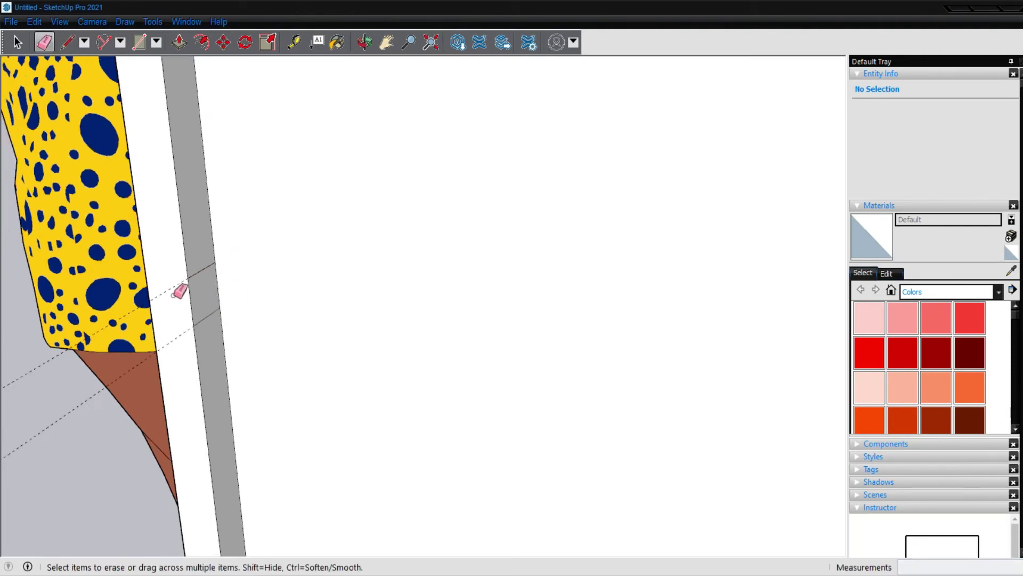
{"action": "scroll", "coordinate": [172, 291], "scroll_direction": "down", "scroll_amount": 5}
{"action": "scroll", "coordinate": [172, 307], "scroll_direction": "down", "scroll_amount": 2}
Step: Push/Pull the rail strip across the opening to the opposite frame side
{"action": "key", "text": "p"}
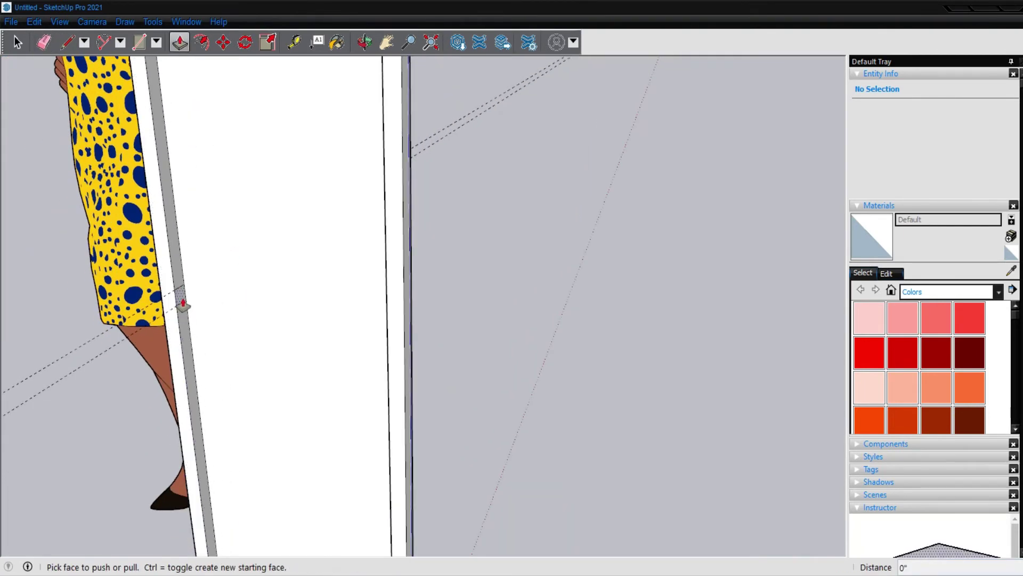
{"action": "left_click", "coordinate": [182, 302]}
{"action": "left_click", "coordinate": [389, 245]}
{"action": "scroll", "coordinate": [376, 261], "scroll_direction": "down", "scroll_amount": 4}
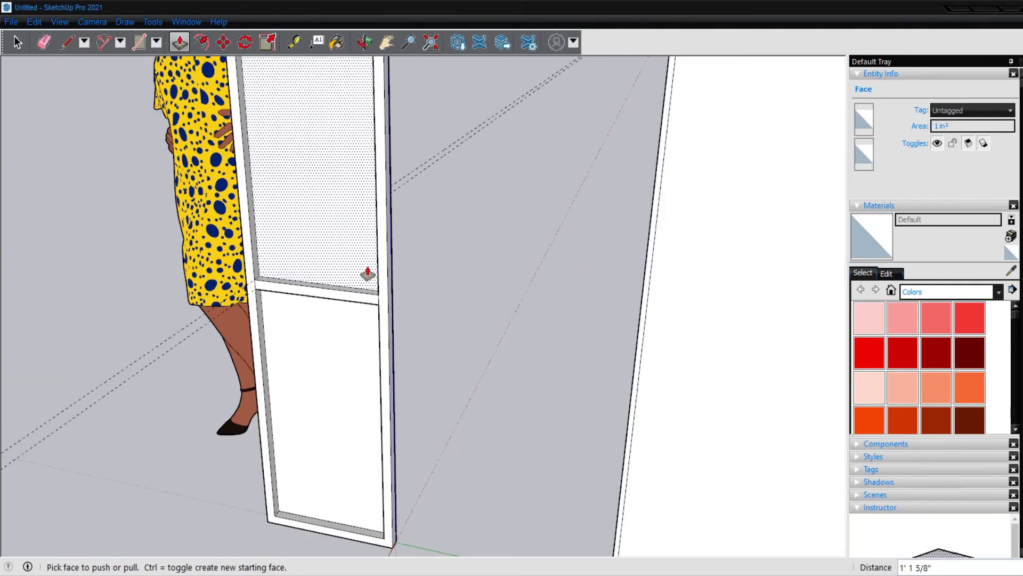
{"action": "scroll", "coordinate": [358, 277], "scroll_direction": "down", "scroll_amount": 3}
Step: Orbit around to a frontal view of the shelving and door panel
{"action": "key", "text": "e"}
{"action": "scroll", "coordinate": [243, 344], "scroll_direction": "down", "scroll_amount": 3}
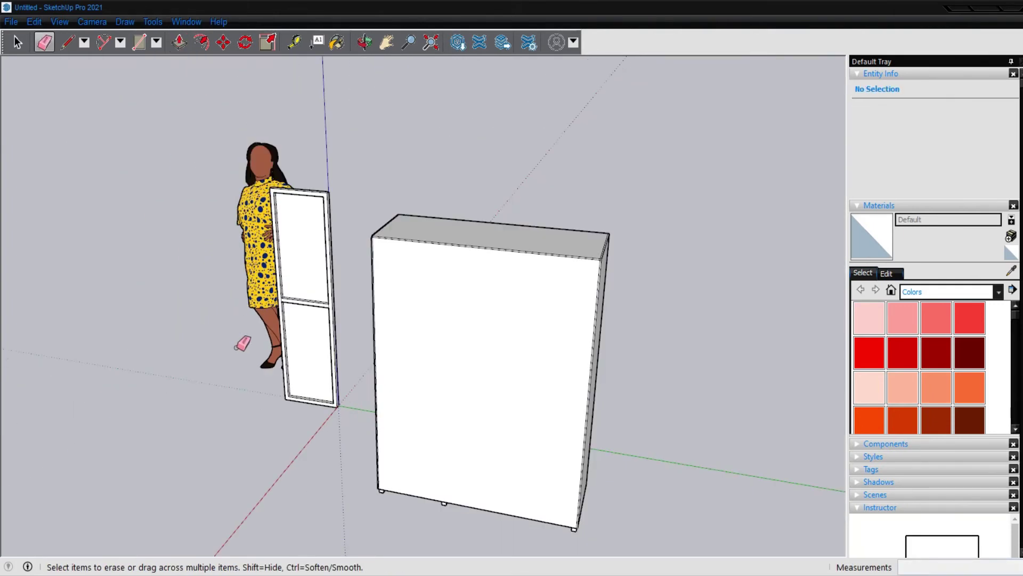
{"action": "key", "text": "o"}
{"action": "mouse_move", "coordinate": [725, 315]}
{"action": "left_mouse_down"}
{"action": "mouse_move", "coordinate": [658, 343]}
{"action": "mouse_move", "coordinate": [712, 368]}
{"action": "mouse_move", "coordinate": [544, 345]}
{"action": "mouse_move", "coordinate": [586, 303]}
{"action": "left_mouse_up"}
{"action": "mouse_move", "coordinate": [927, 375]}
{"action": "left_mouse_down"}
{"action": "mouse_move", "coordinate": [1002, 402]}
{"action": "mouse_move", "coordinate": [642, 386]}
{"action": "mouse_move", "coordinate": [660, 379]}
{"action": "mouse_move", "coordinate": [611, 412]}
{"action": "mouse_move", "coordinate": [616, 421]}
{"action": "mouse_move", "coordinate": [454, 421]}
{"action": "left_mouse_up"}
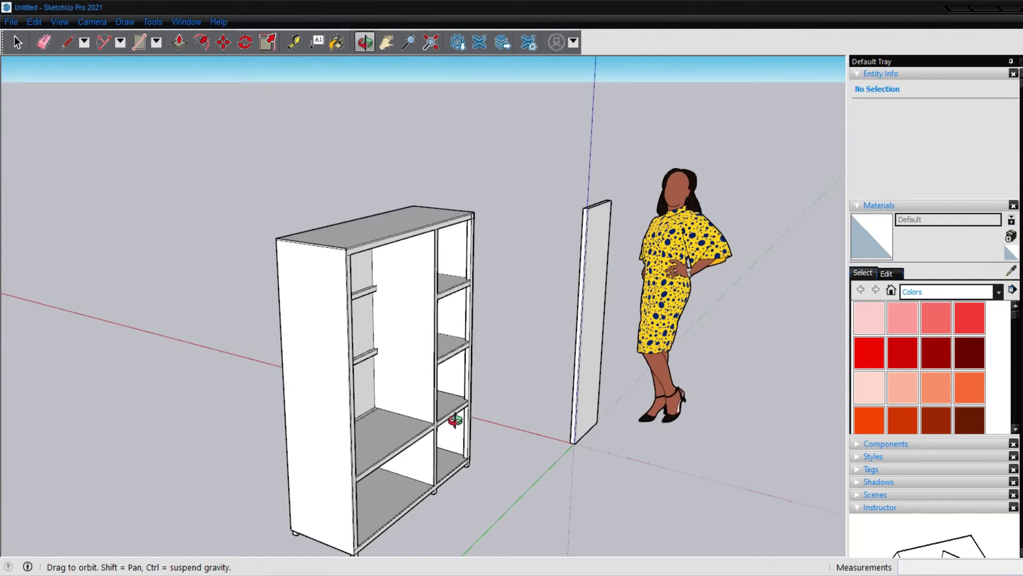
{"action": "mouse_move", "coordinate": [552, 418]}
{"action": "left_mouse_down"}
{"action": "mouse_move", "coordinate": [447, 406]}
{"action": "mouse_move", "coordinate": [413, 372]}
{"action": "left_mouse_up"}
Step: Window-select the whole door panel and make it a component named Door
{"action": "key", "text": "space"}
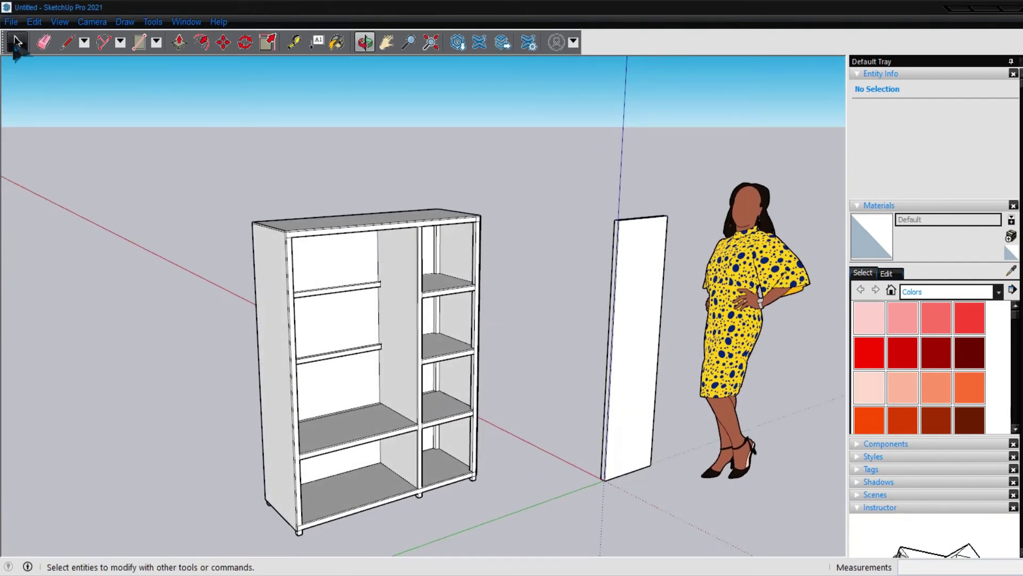
{"action": "left_click_drag", "start_coordinate": [555, 191], "coordinate": [667, 512]}
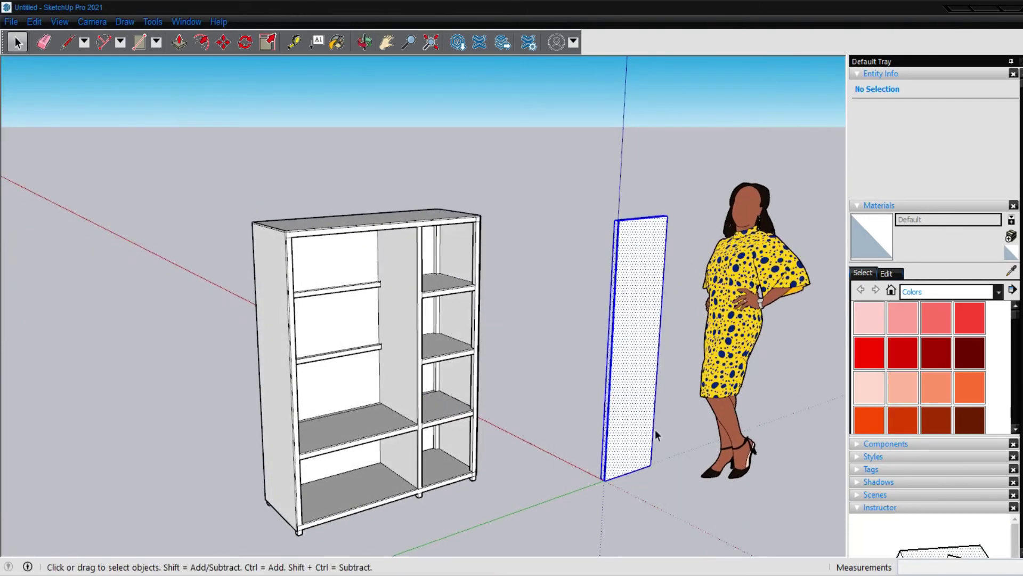
{"action": "right_click", "coordinate": [645, 401]}
{"action": "left_click", "coordinate": [693, 288]}
{"action": "type", "text": "Dorror"}
{"action": "left_click", "coordinate": [539, 433]}
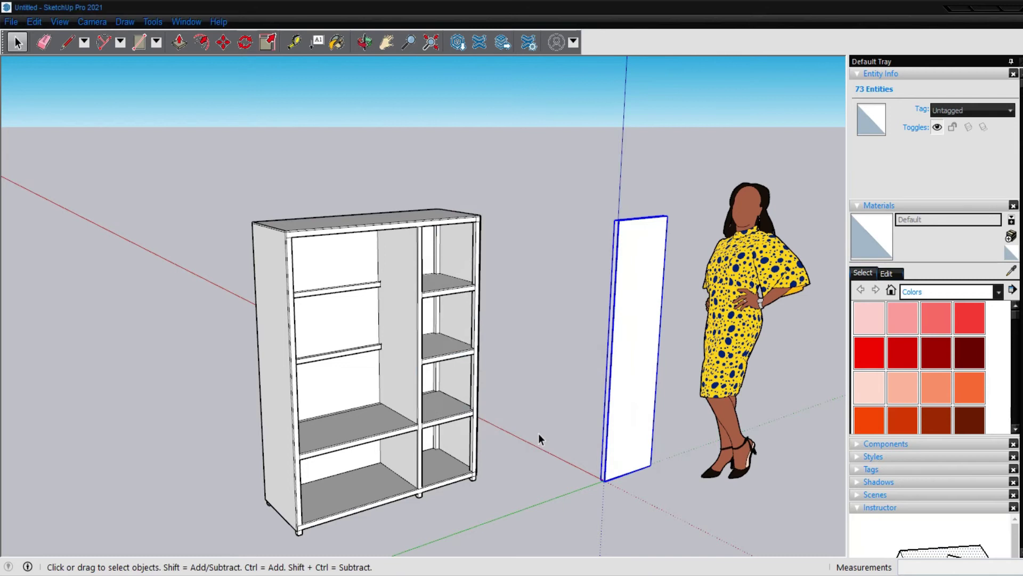
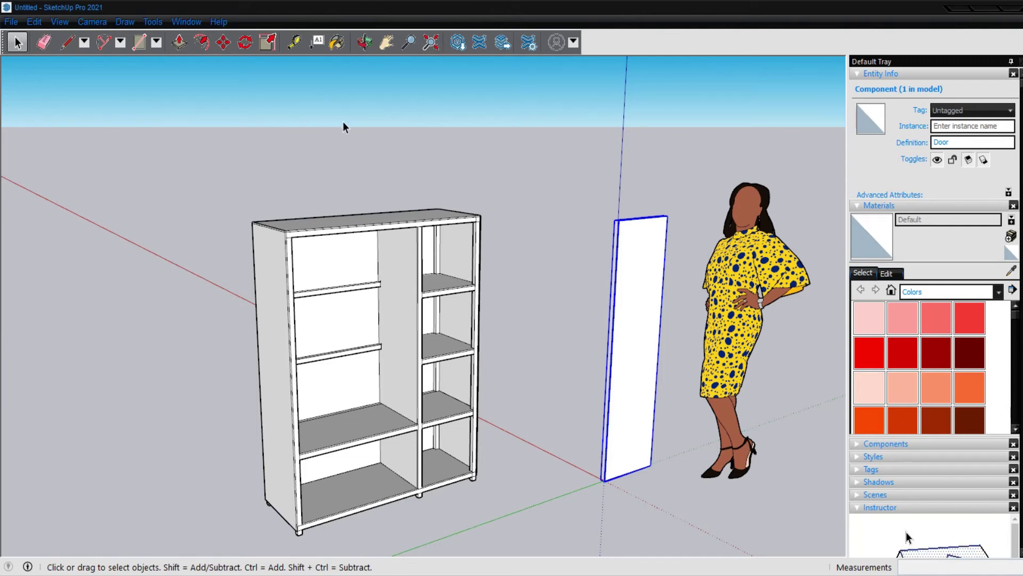
Step: Open the door component for editing and orbit toward its face
{"action": "scroll", "coordinate": [618, 298], "scroll_direction": "up", "scroll_amount": 2}
{"action": "right_click", "coordinate": [626, 307]}
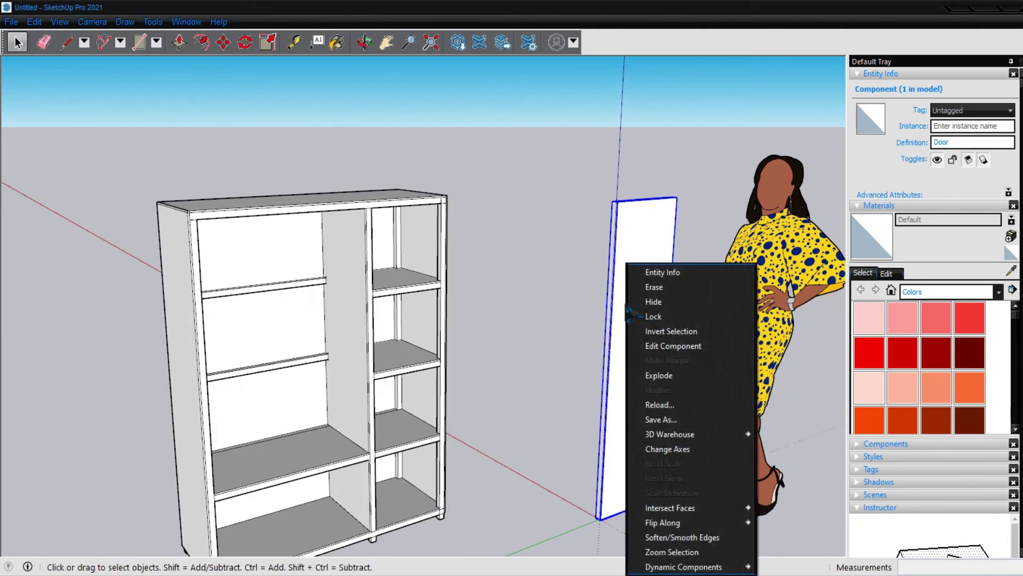
{"action": "left_click", "coordinate": [661, 346]}
{"action": "scroll", "coordinate": [647, 350], "scroll_direction": "up", "scroll_amount": 2}
{"action": "scroll", "coordinate": [647, 350], "scroll_direction": "up", "scroll_amount": 2}
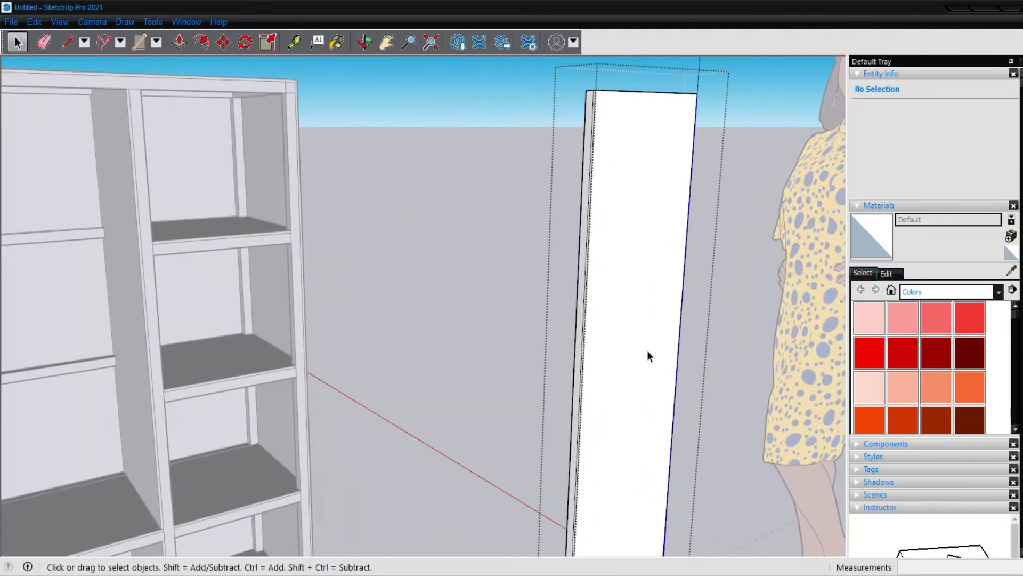
{"action": "mouse_move", "coordinate": [648, 393]}
{"action": "middle_mouse_down"}
{"action": "mouse_move", "coordinate": [510, 341]}
{"action": "mouse_move", "coordinate": [567, 361]}
{"action": "middle_mouse_up"}
Step: Place two guides 1 inch in from the door's edges
{"action": "left_click", "coordinate": [544, 364]}
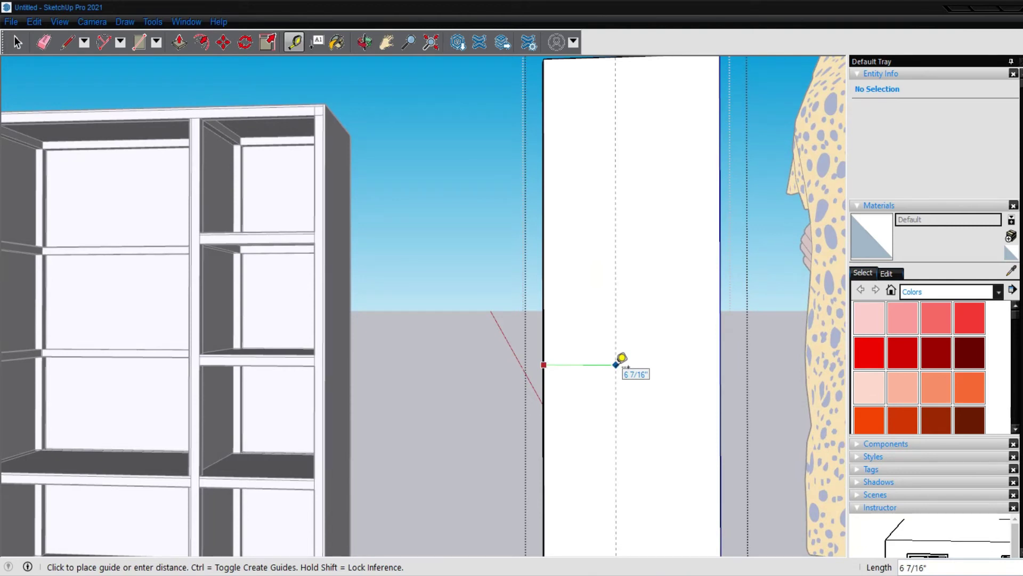
{"action": "type", "text": "1"}
{"action": "key", "text": "Return"}
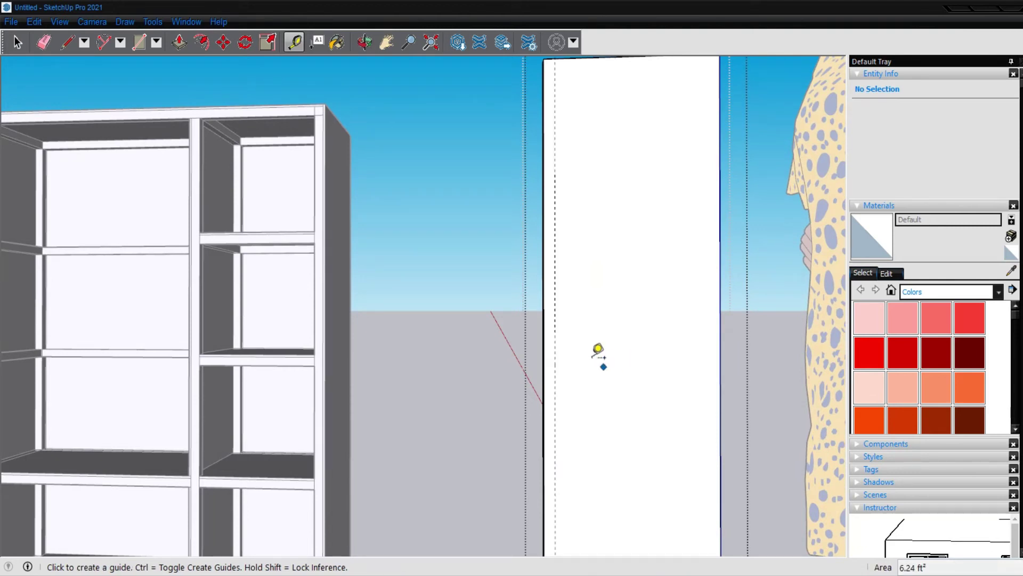
{"action": "left_click", "coordinate": [555, 355]}
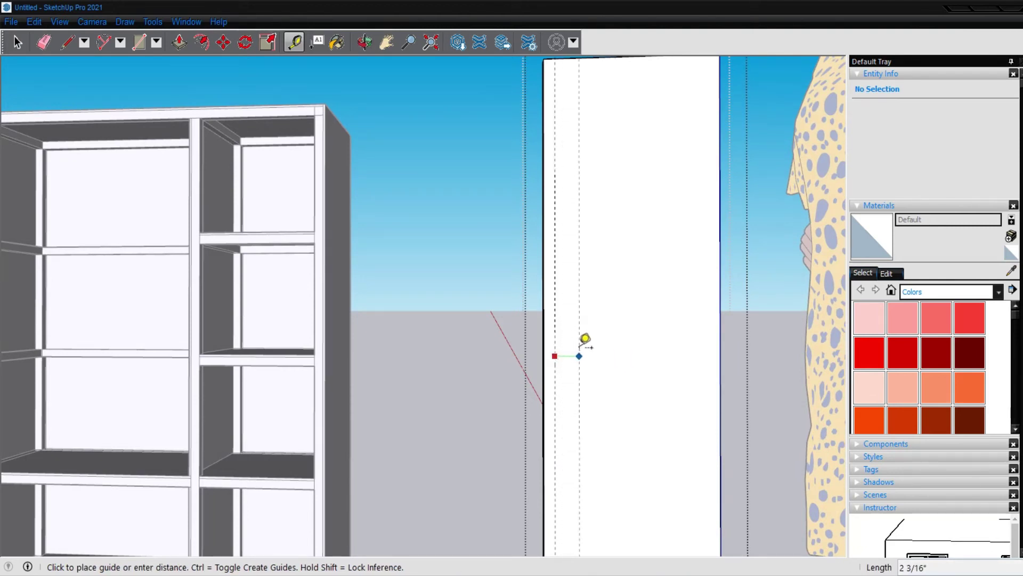
{"action": "type", "text": "1"}
{"action": "key", "text": "Return"}
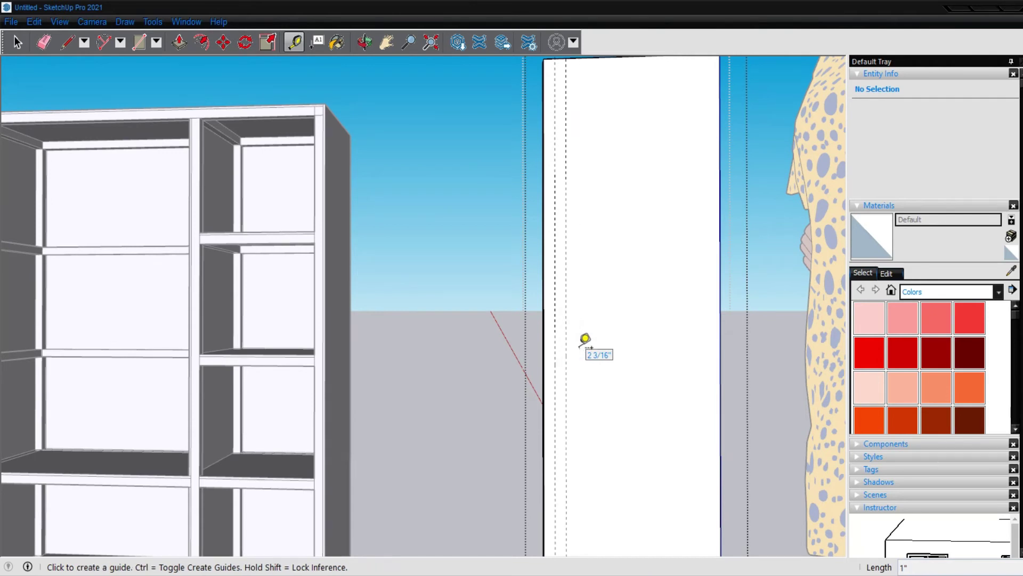
{"action": "scroll", "coordinate": [585, 339], "scroll_direction": "down", "scroll_amount": 3}
{"action": "scroll", "coordinate": [586, 334], "scroll_direction": "down", "scroll_amount": 2}
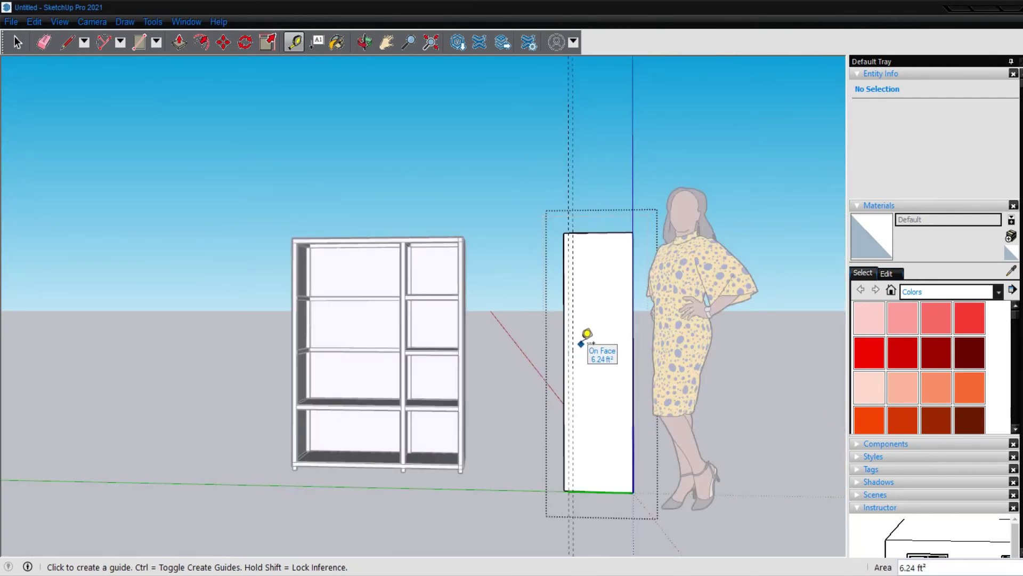
{"action": "scroll", "coordinate": [586, 335], "scroll_direction": "up", "scroll_amount": 1}
{"action": "scroll", "coordinate": [587, 336], "scroll_direction": "up", "scroll_amount": 3}
Step: Draw a short horizontal reference line and add a guide 4 inches above it
{"action": "key", "text": "l"}
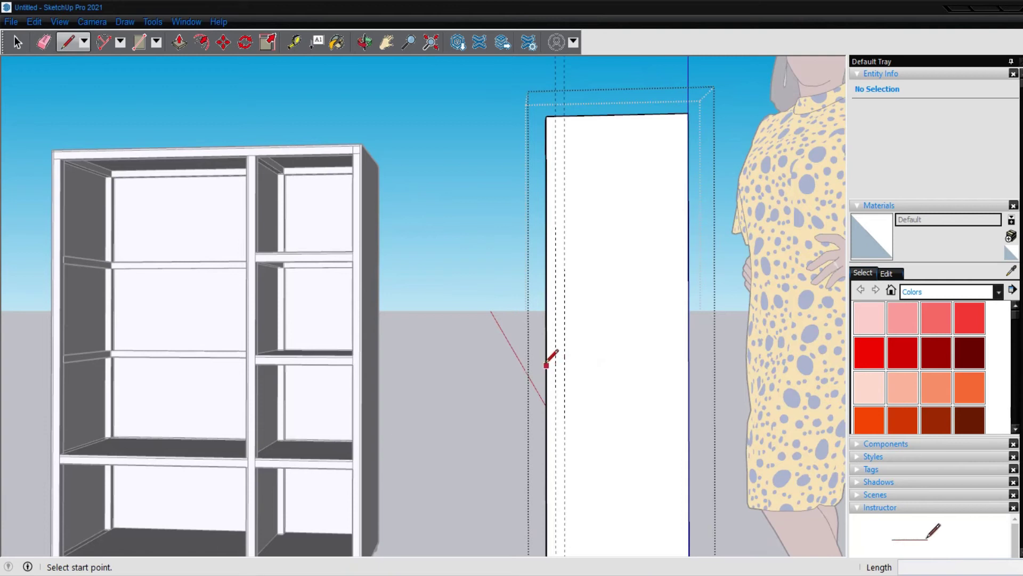
{"action": "left_click", "coordinate": [546, 380]}
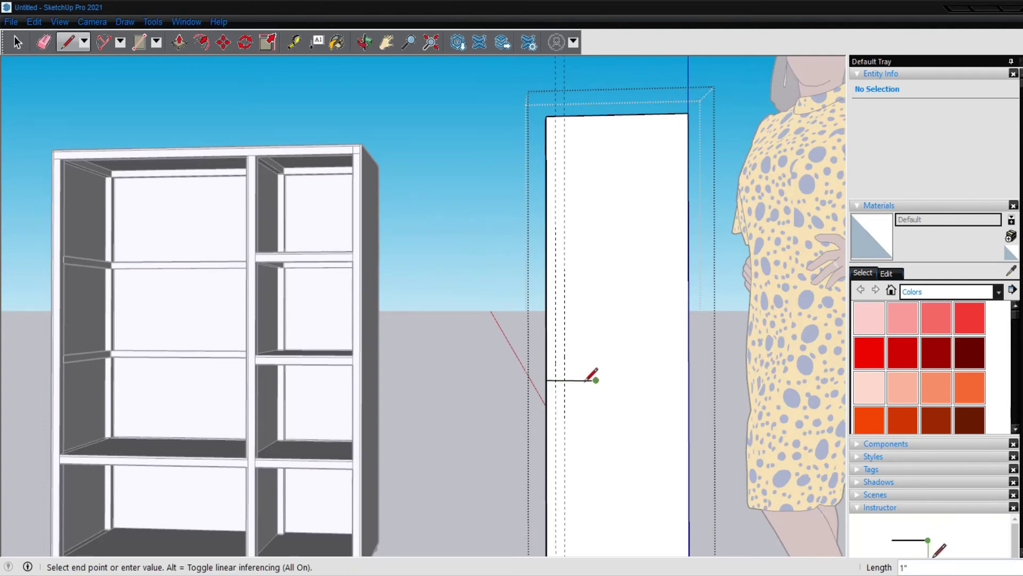
{"action": "left_click", "coordinate": [595, 380]}
{"action": "key", "text": "t"}
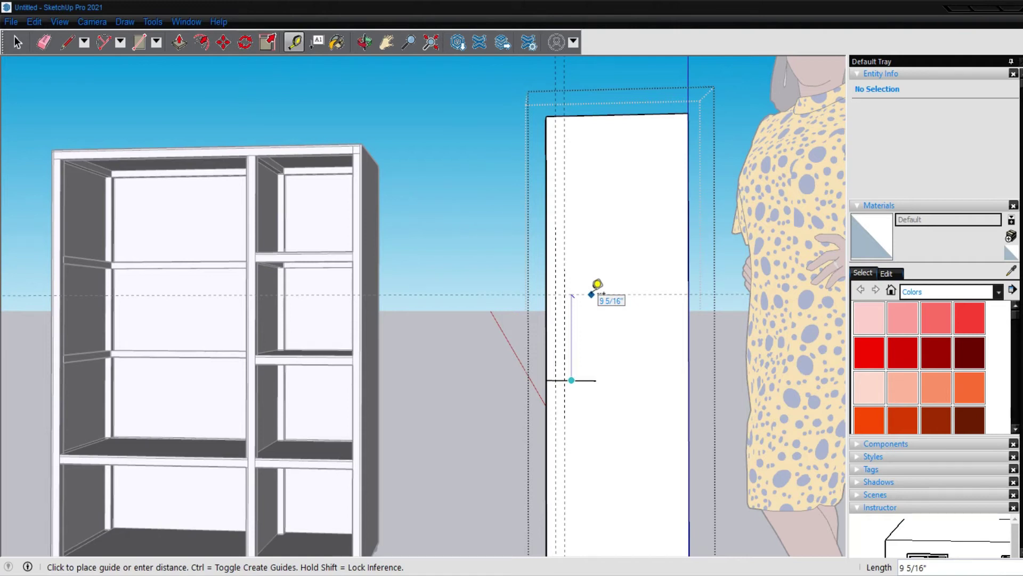
{"action": "type", "text": "4"}
{"action": "key", "text": "Return"}
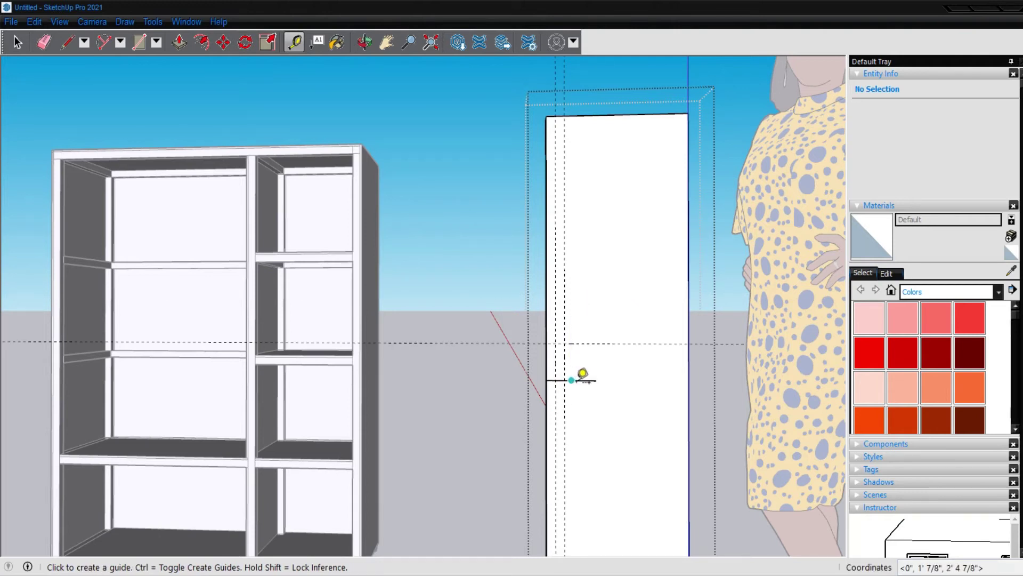
Step: Add a guide 4 inches below the reference line
{"action": "left_click", "coordinate": [571, 380]}
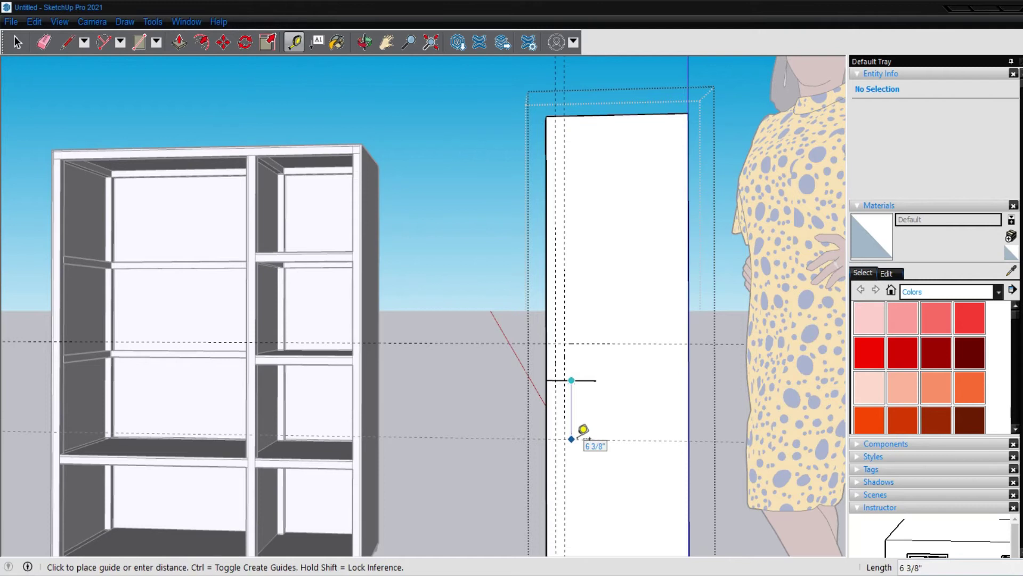
{"action": "type", "text": "4"}
{"action": "key", "text": "Return"}
{"action": "scroll", "coordinate": [567, 347], "scroll_direction": "up", "scroll_amount": 2}
{"action": "scroll", "coordinate": [568, 346], "scroll_direction": "up", "scroll_amount": 2}
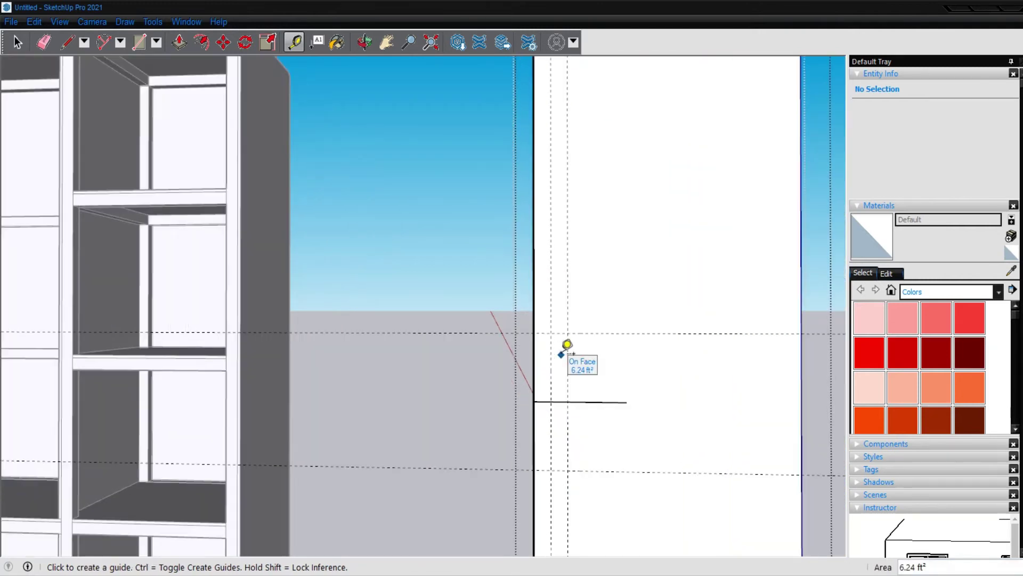
{"action": "scroll", "coordinate": [567, 344], "scroll_direction": "up", "scroll_amount": 1}
{"action": "scroll", "coordinate": [567, 346], "scroll_direction": "up", "scroll_amount": 1}
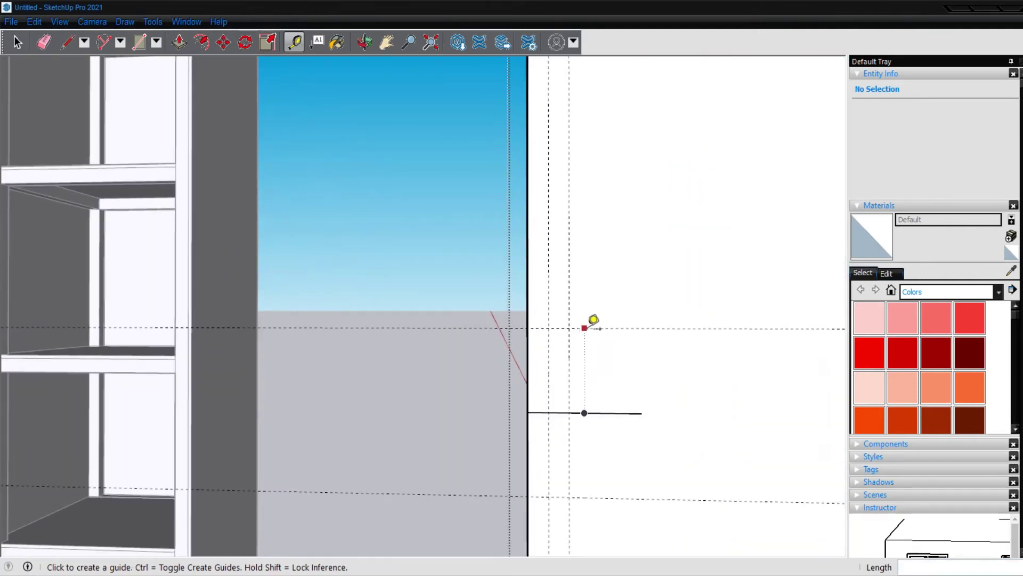
Step: Add guides 1 inch from the upper and lower horizontal guides
{"action": "left_click", "coordinate": [614, 328]}
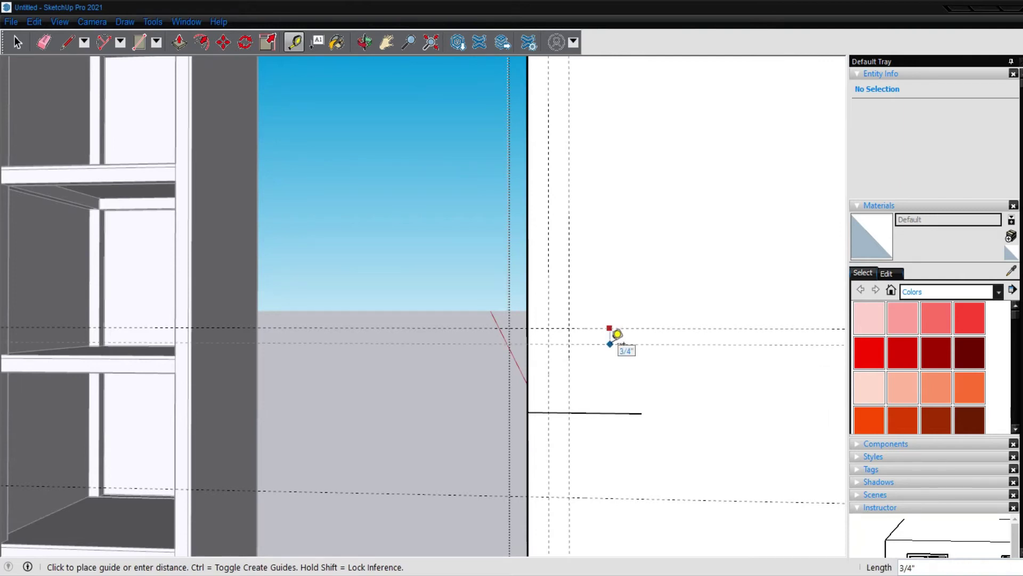
{"action": "type", "text": "1"}
{"action": "key", "text": "Return"}
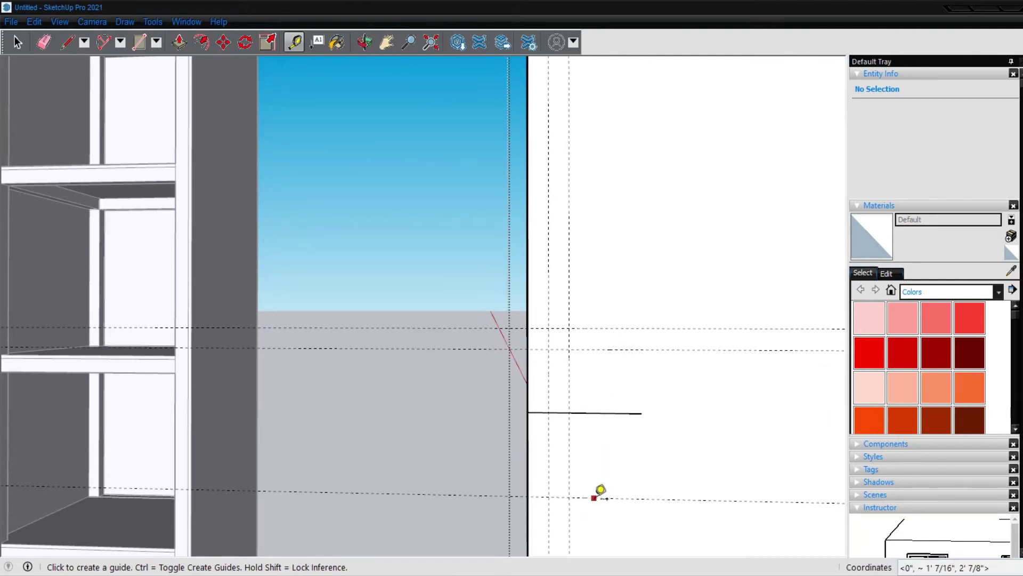
{"action": "left_click", "coordinate": [594, 498]}
{"action": "key", "text": "Return"}
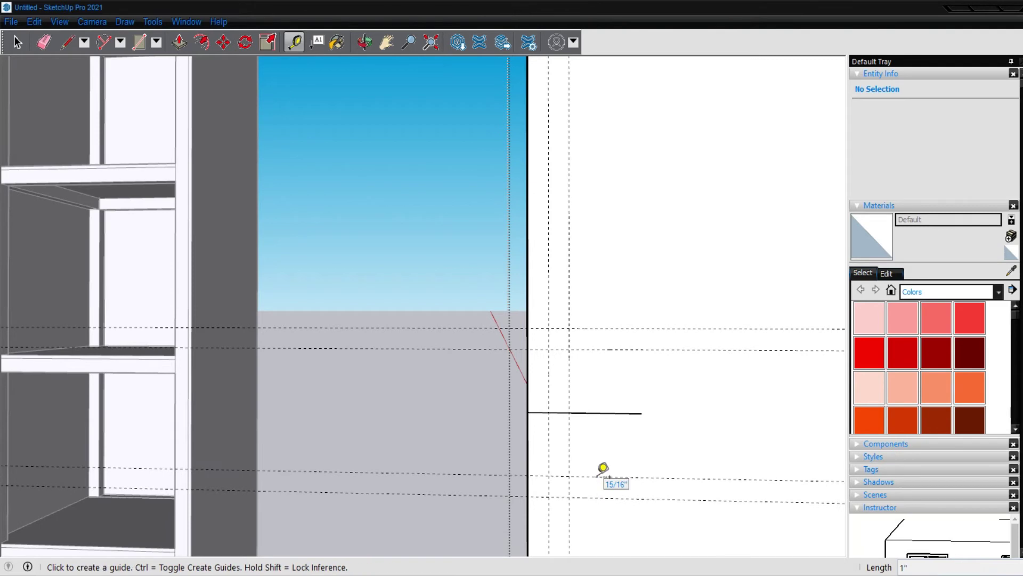
Step: Draw two 1-inch squares at the upper and lower guide intersections
{"action": "key", "text": "r"}
{"action": "left_click", "coordinate": [548, 328]}
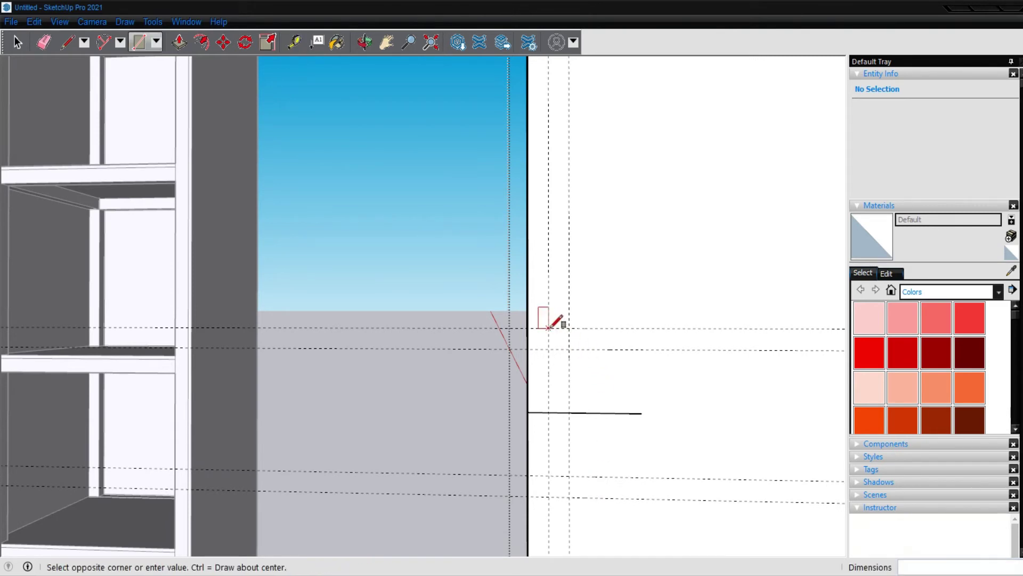
{"action": "left_click", "coordinate": [569, 349]}
{"action": "left_click", "coordinate": [549, 476]}
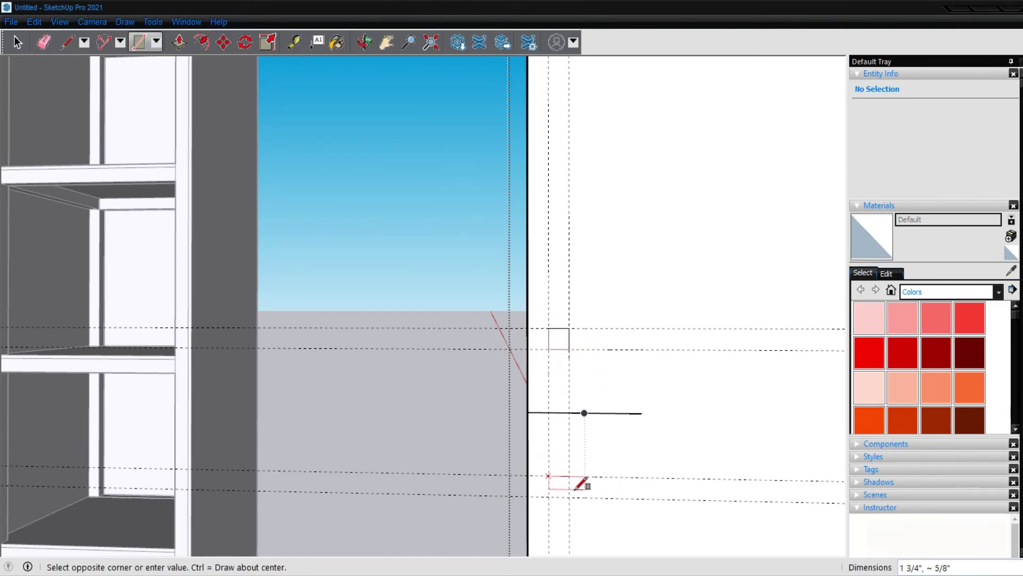
{"action": "left_click", "coordinate": [569, 497]}
Step: Push/Pull both squares outward into 1-inch standoffs
{"action": "key", "text": "p"}
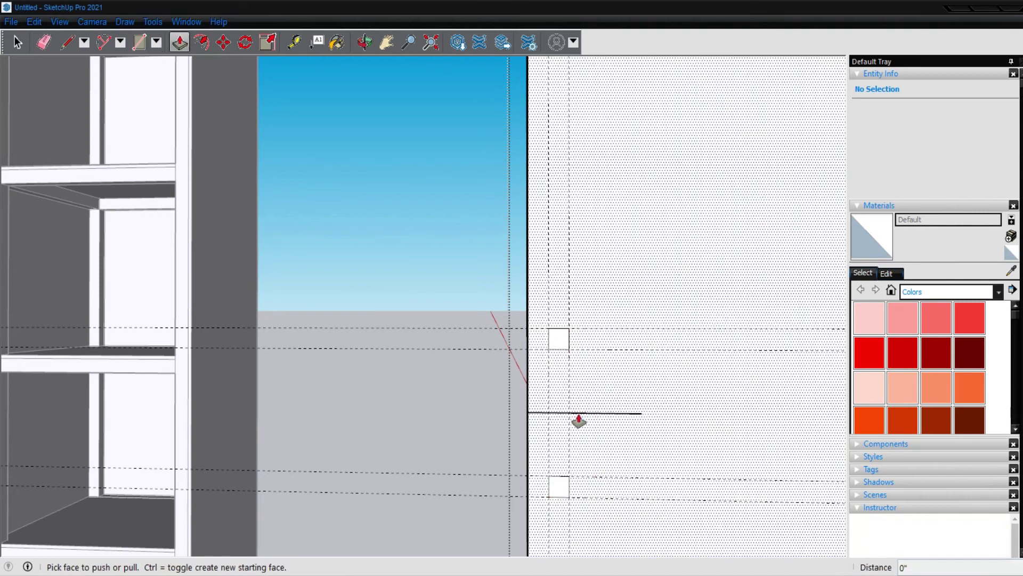
{"action": "left_click", "coordinate": [564, 347]}
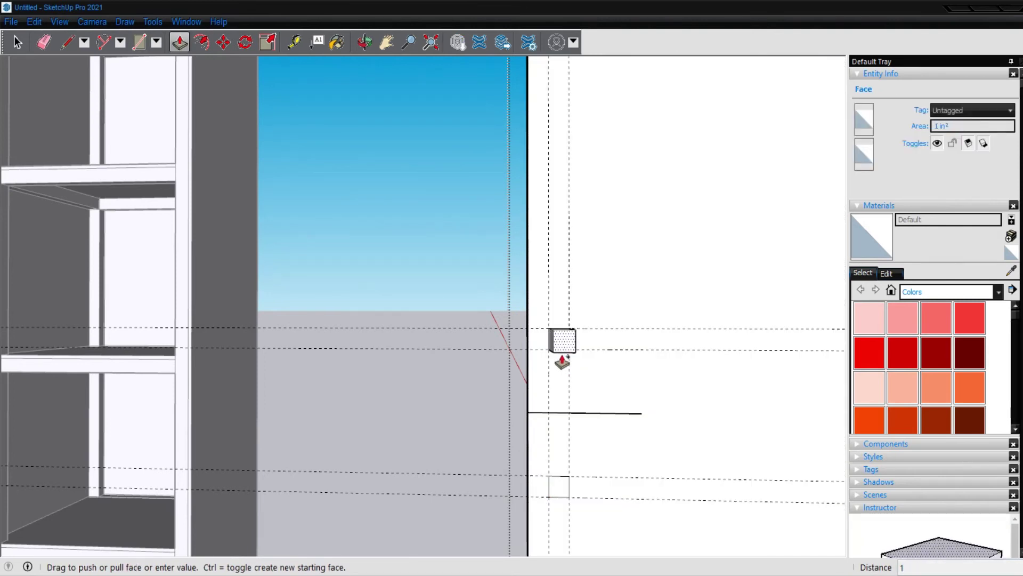
{"action": "left_click", "coordinate": [563, 362]}
{"action": "left_click", "coordinate": [557, 487]}
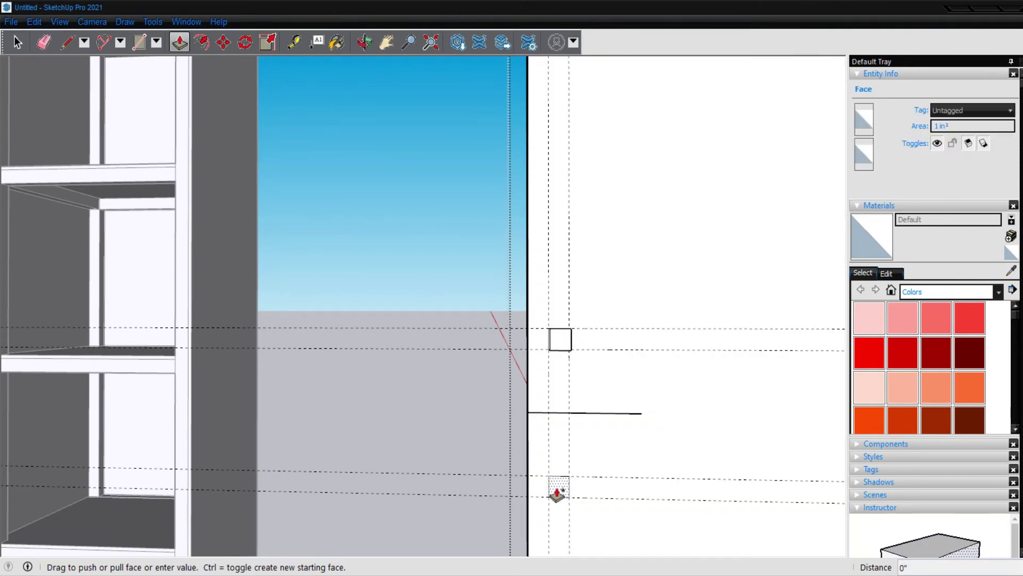
{"action": "left_click", "coordinate": [560, 341]}
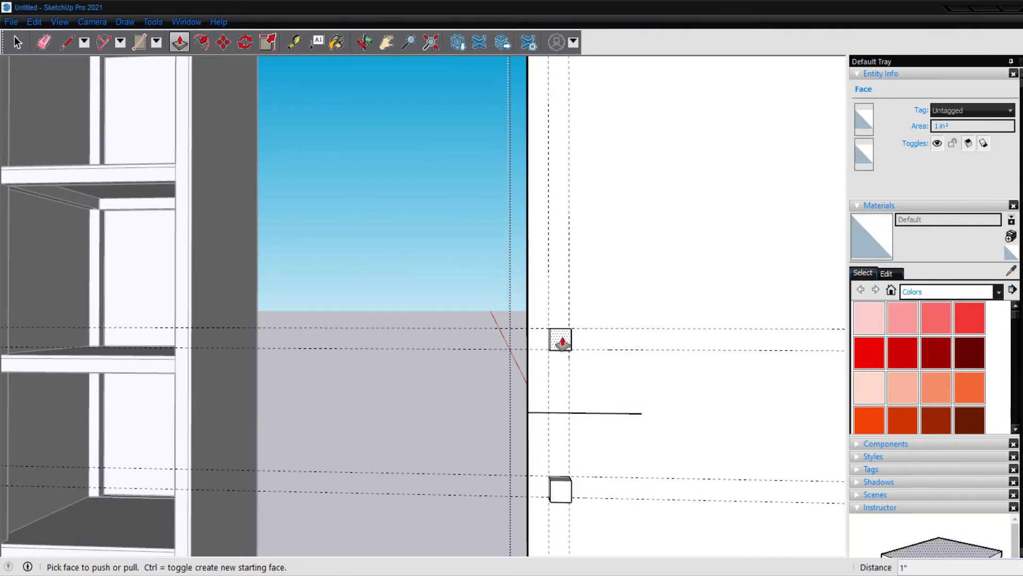
Step: Extend the upper box down past the lower standoff by 2 inches to form the bar
{"action": "left_click", "coordinate": [562, 342]}
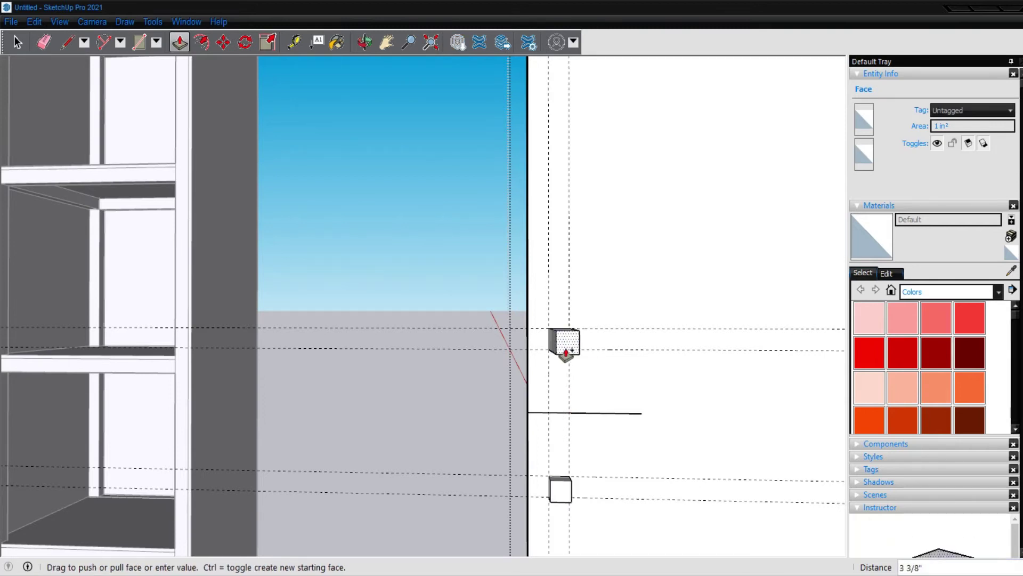
{"action": "mouse_move", "coordinate": [562, 355]}
{"action": "middle_mouse_down"}
{"action": "mouse_move", "coordinate": [680, 301]}
{"action": "mouse_move", "coordinate": [671, 317]}
{"action": "middle_mouse_up"}
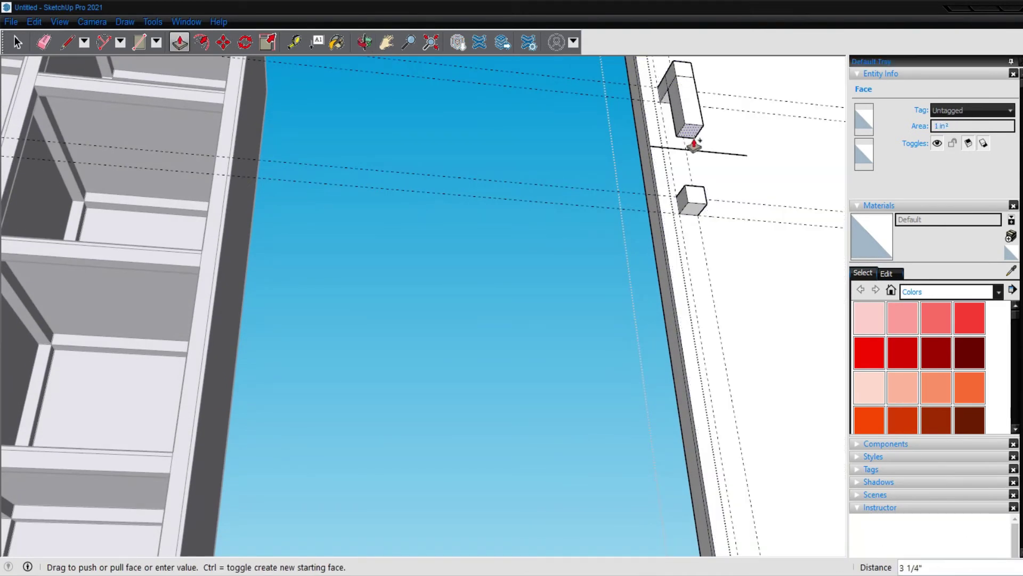
{"action": "left_click", "coordinate": [698, 207]}
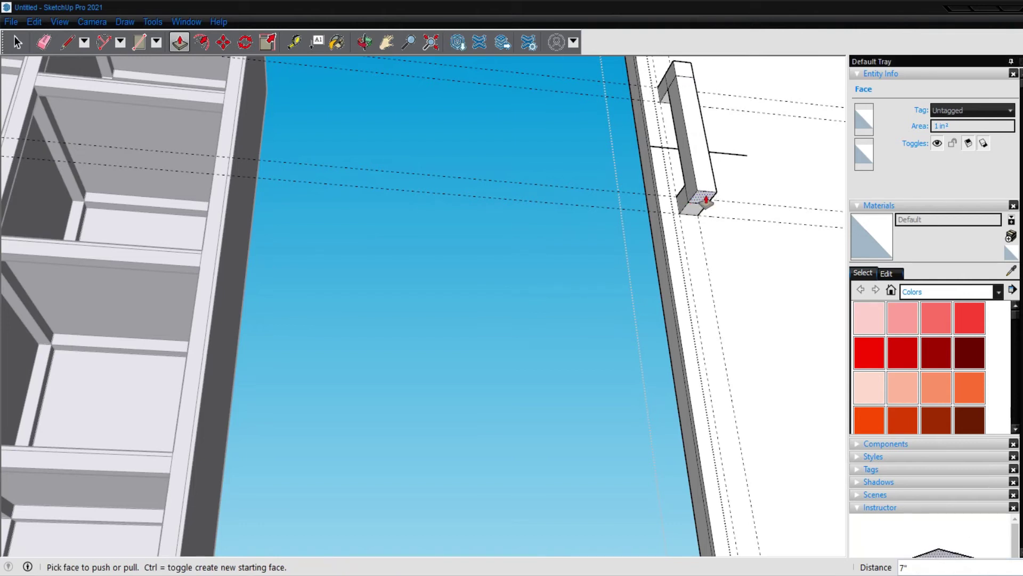
{"action": "left_click", "coordinate": [706, 200]}
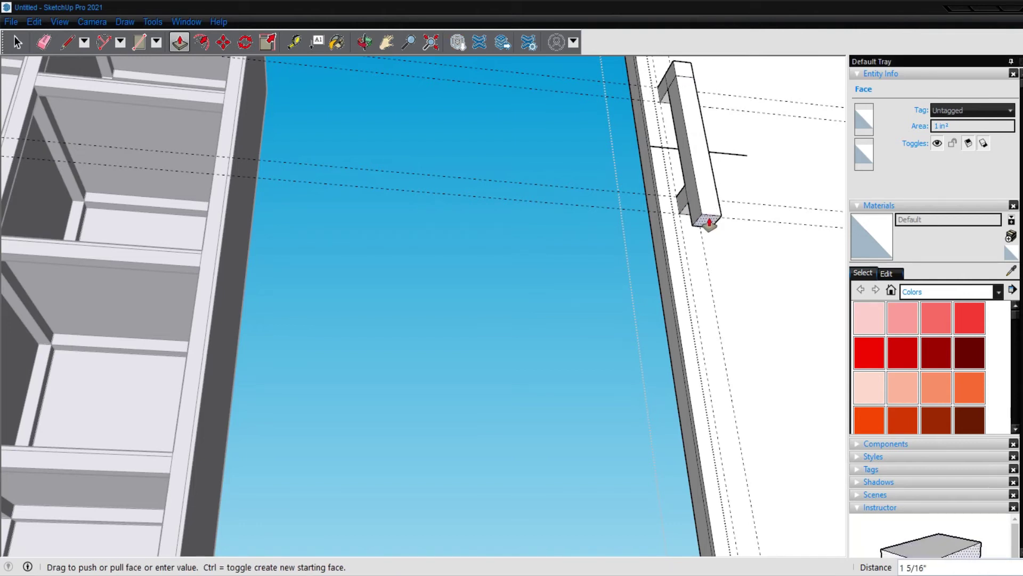
{"action": "type", "text": "2"}
{"action": "key", "text": "Return"}
{"action": "mouse_move", "coordinate": [666, 218]}
{"action": "middle_mouse_down"}
{"action": "mouse_move", "coordinate": [612, 199]}
{"action": "mouse_move", "coordinate": [783, 327]}
{"action": "middle_mouse_up"}
Step: Erase the leftover edges at the handle's top corner
{"action": "key", "text": "e"}
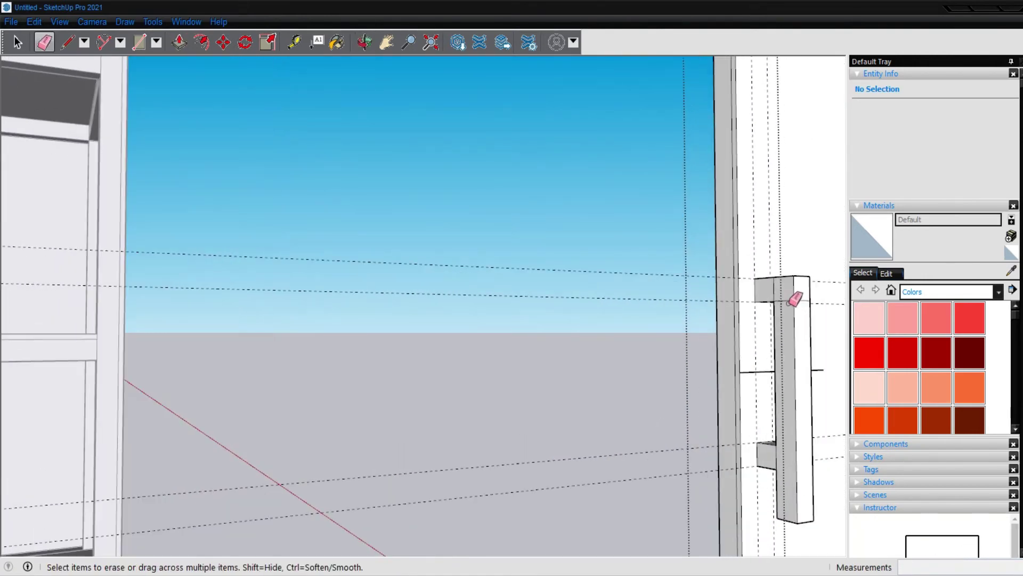
{"action": "mouse_move", "coordinate": [811, 318]}
{"action": "middle_mouse_down"}
{"action": "mouse_move", "coordinate": [735, 402]}
{"action": "mouse_move", "coordinate": [413, 398]}
{"action": "mouse_move", "coordinate": [414, 411]}
{"action": "middle_mouse_up"}
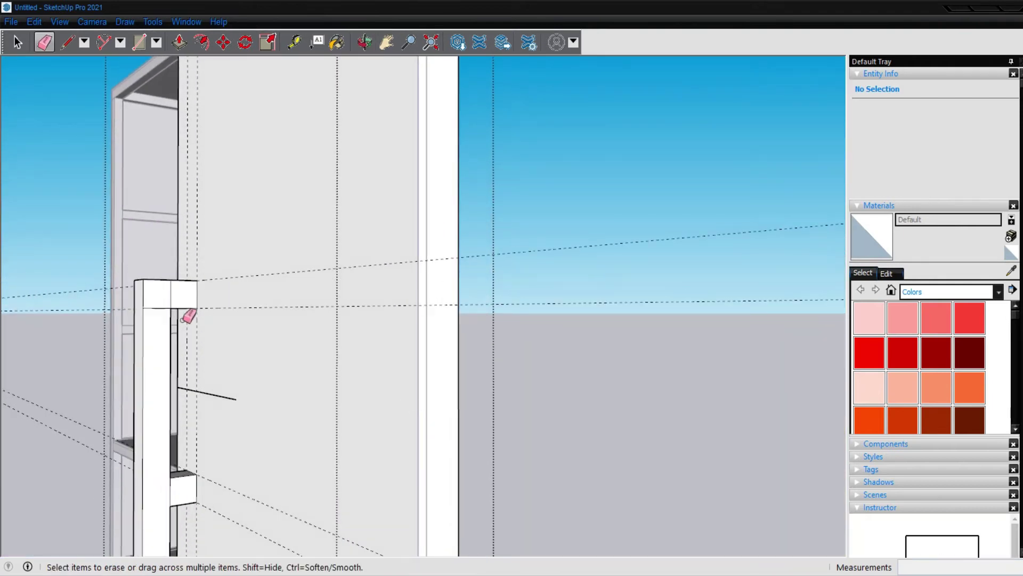
{"action": "left_click_drag", "start_coordinate": [153, 309], "coordinate": [166, 298]}
{"action": "mouse_move", "coordinate": [251, 219]}
{"action": "middle_mouse_down"}
{"action": "mouse_move", "coordinate": [292, 338]}
{"action": "mouse_move", "coordinate": [313, 280]}
{"action": "mouse_move", "coordinate": [304, 267]}
{"action": "mouse_move", "coordinate": [347, 530]}
{"action": "middle_mouse_up"}
{"action": "scroll", "coordinate": [304, 266], "scroll_direction": "down", "scroll_amount": 3}
{"action": "scroll", "coordinate": [299, 274], "scroll_direction": "down", "scroll_amount": 3}
{"action": "scroll", "coordinate": [315, 283], "scroll_direction": "down", "scroll_amount": 3}
{"action": "scroll", "coordinate": [361, 297], "scroll_direction": "down", "scroll_amount": 2}
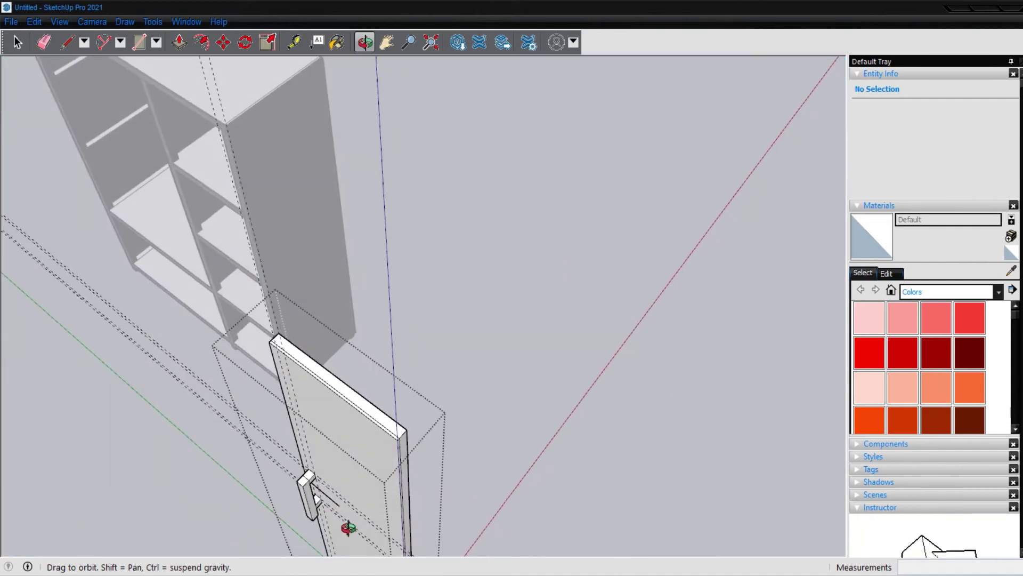
{"action": "scroll", "coordinate": [327, 500], "scroll_direction": "up", "scroll_amount": 3}
{"action": "scroll", "coordinate": [292, 473], "scroll_direction": "up", "scroll_amount": 3}
{"action": "scroll", "coordinate": [295, 476], "scroll_direction": "up", "scroll_amount": 2}
{"action": "scroll", "coordinate": [295, 476], "scroll_direction": "up", "scroll_amount": 3}
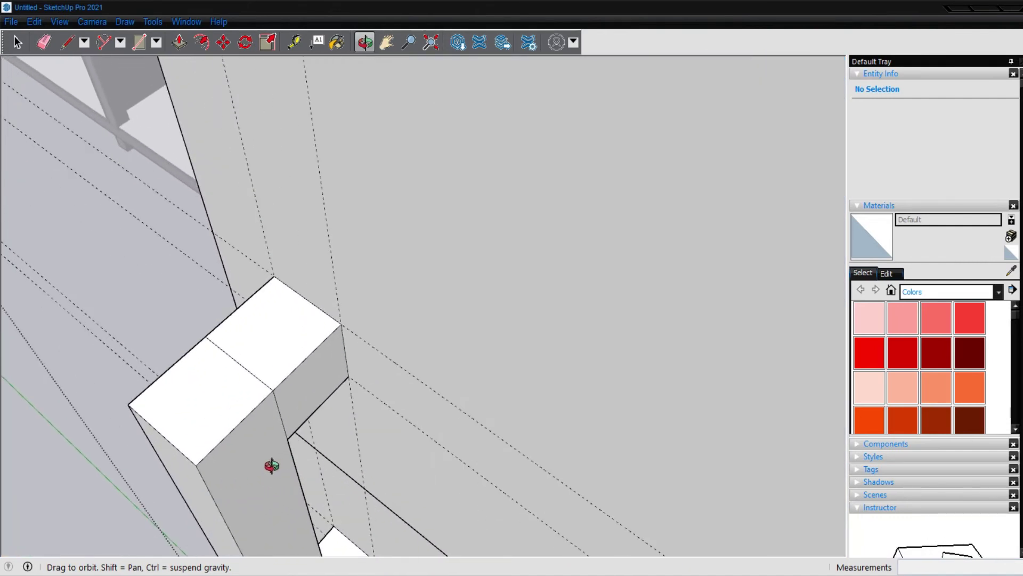
Step: Push/Pull the handle bar's top face up 2 inches
{"action": "key", "text": "p"}
{"action": "left_click", "coordinate": [203, 394]}
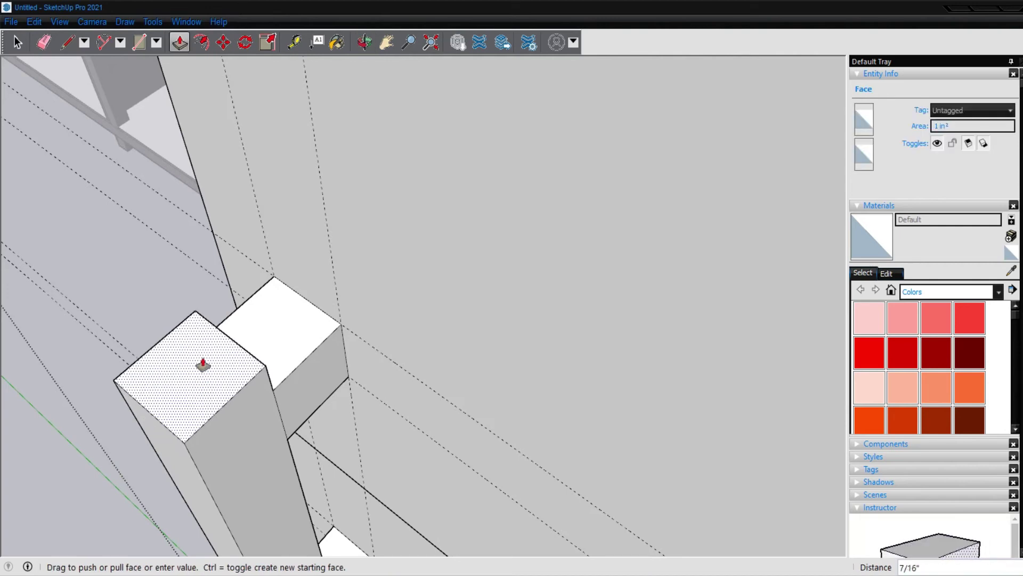
{"action": "type", "text": "2"}
{"action": "key", "text": "Return"}
{"action": "scroll", "coordinate": [338, 107], "scroll_direction": "down", "scroll_amount": 2}
{"action": "scroll", "coordinate": [344, 109], "scroll_direction": "down", "scroll_amount": 1}
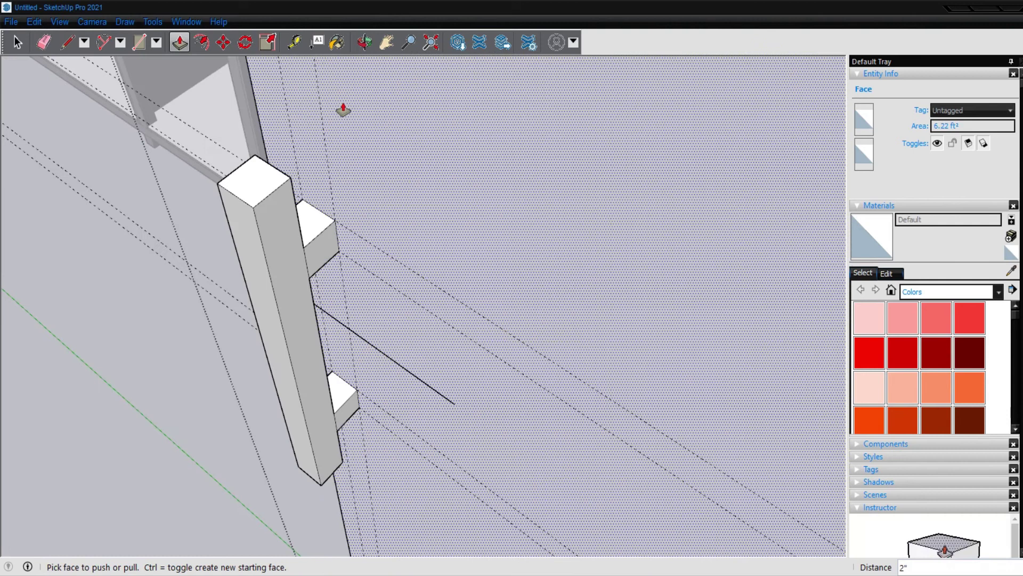
{"action": "scroll", "coordinate": [343, 110], "scroll_direction": "down", "scroll_amount": 1}
Step: Erase the dotted guide lines beside the handle
{"action": "key", "text": "e"}
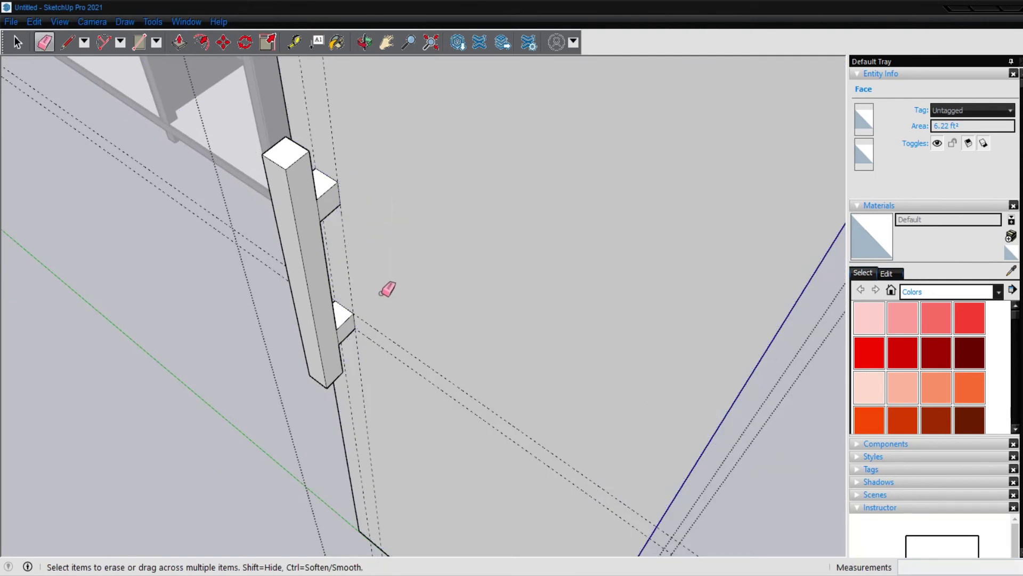
{"action": "left_click_drag", "start_coordinate": [354, 279], "coordinate": [350, 269]}
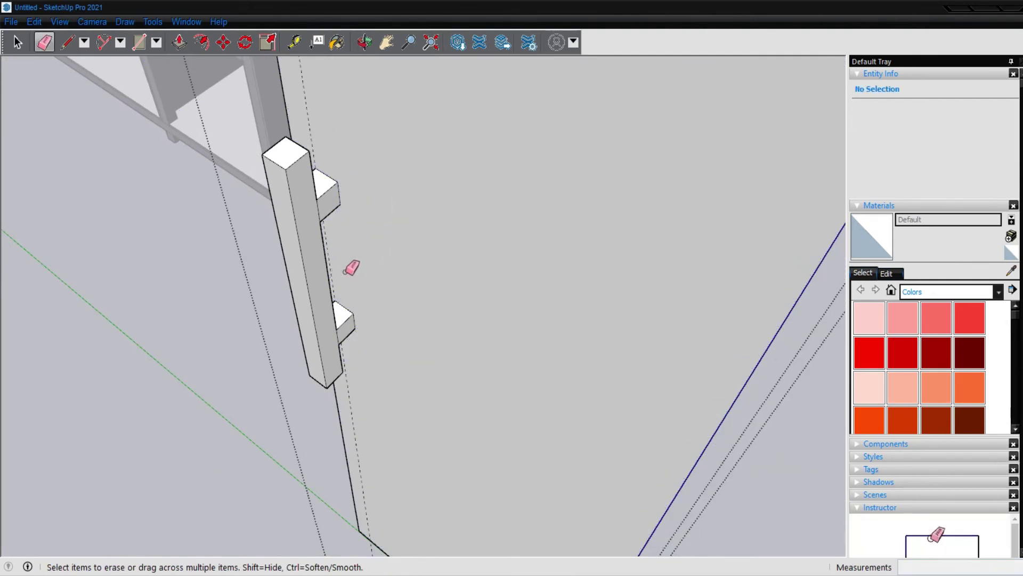
{"action": "scroll", "coordinate": [568, 164], "scroll_direction": "down", "scroll_amount": 3}
{"action": "scroll", "coordinate": [568, 164], "scroll_direction": "up", "scroll_amount": 1}
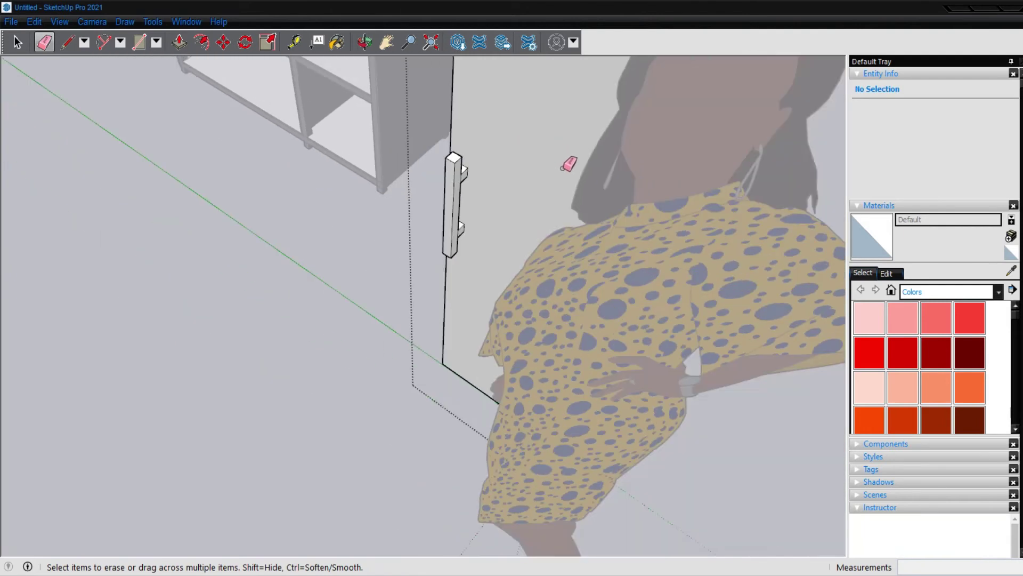
{"action": "middle_click_drag", "start_coordinate": [463, 228], "coordinate": [727, 206]}
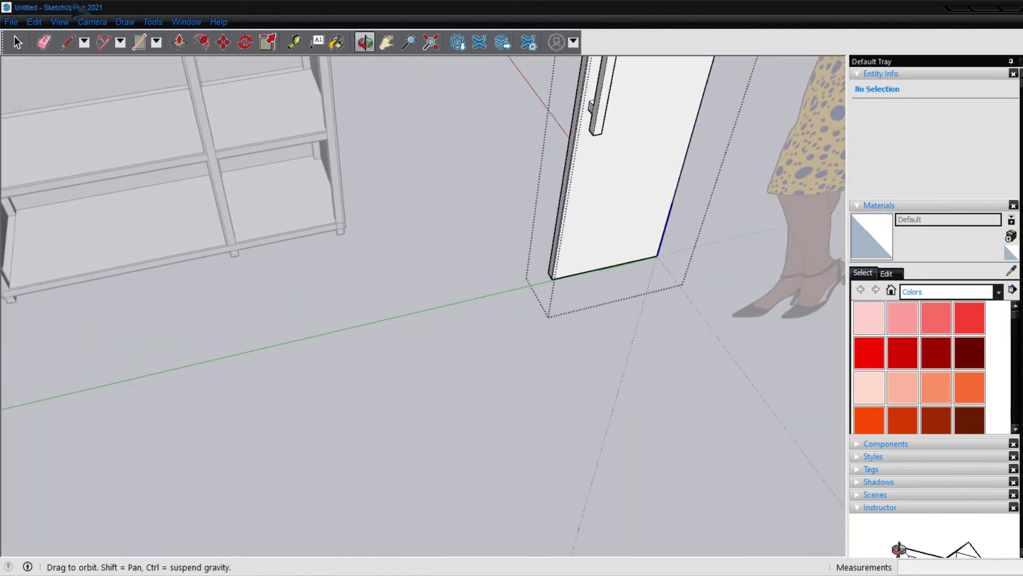
Step: Start a rotation at the door's corner, then cancel the misaligned setup
{"action": "left_click", "coordinate": [17, 42]}
{"action": "scroll", "coordinate": [360, 335], "scroll_direction": "down", "scroll_amount": 2}
{"action": "scroll", "coordinate": [364, 357], "scroll_direction": "down", "scroll_amount": 2}
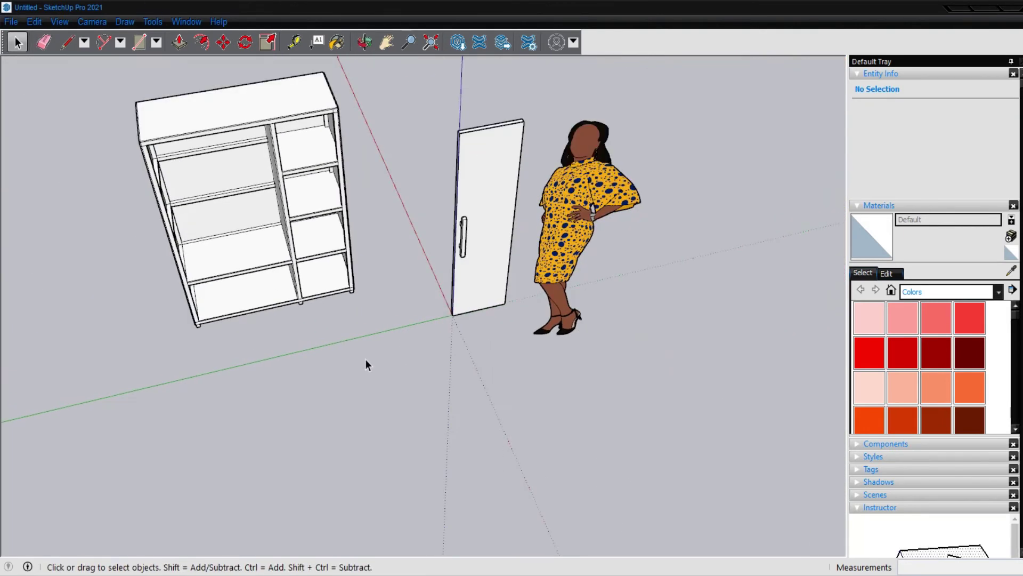
{"action": "scroll", "coordinate": [443, 319], "scroll_direction": "up", "scroll_amount": 2}
{"action": "key", "text": "m"}
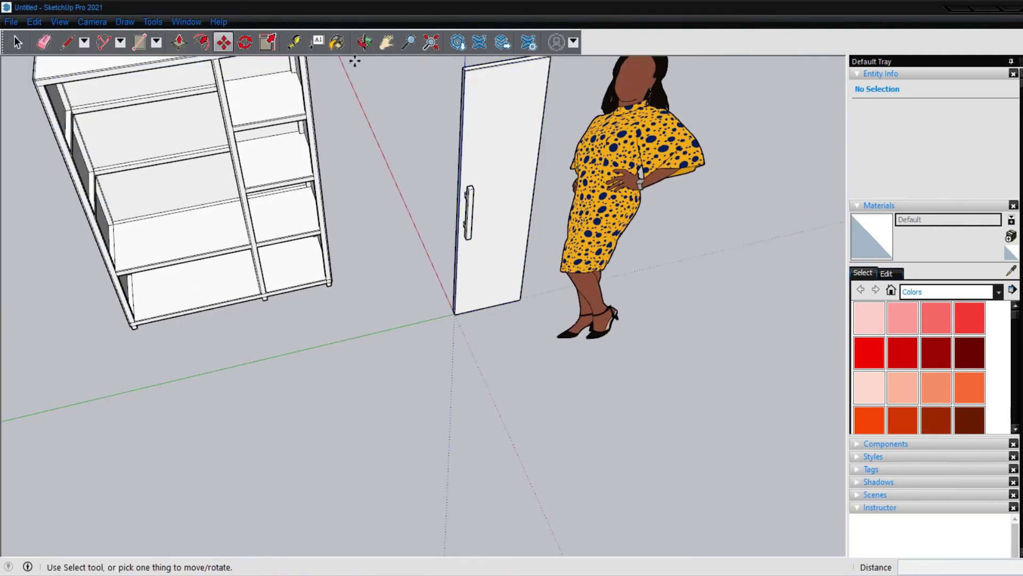
{"action": "left_click", "coordinate": [245, 42]}
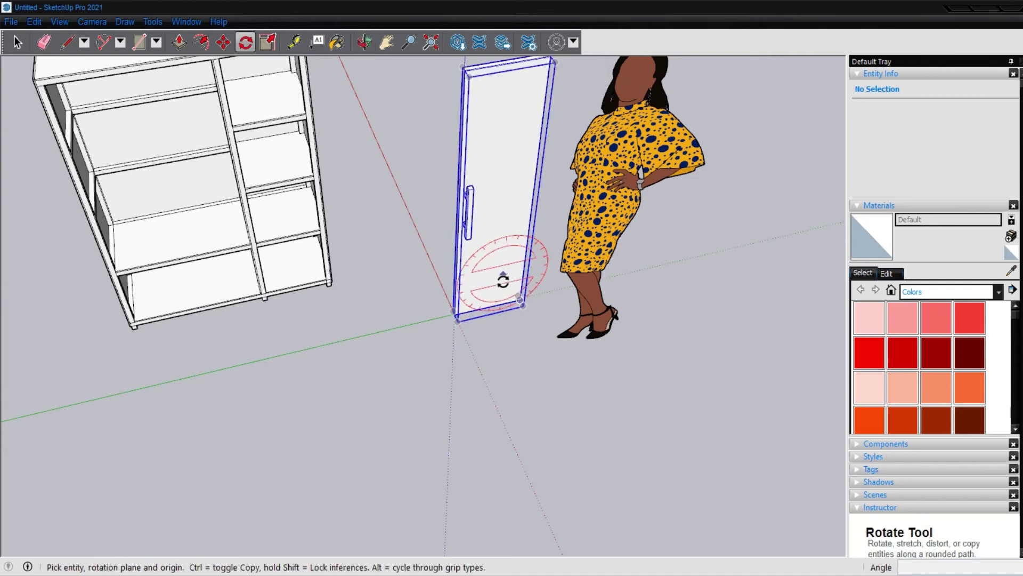
{"action": "left_click_drag", "start_coordinate": [455, 315], "coordinate": [500, 324]}
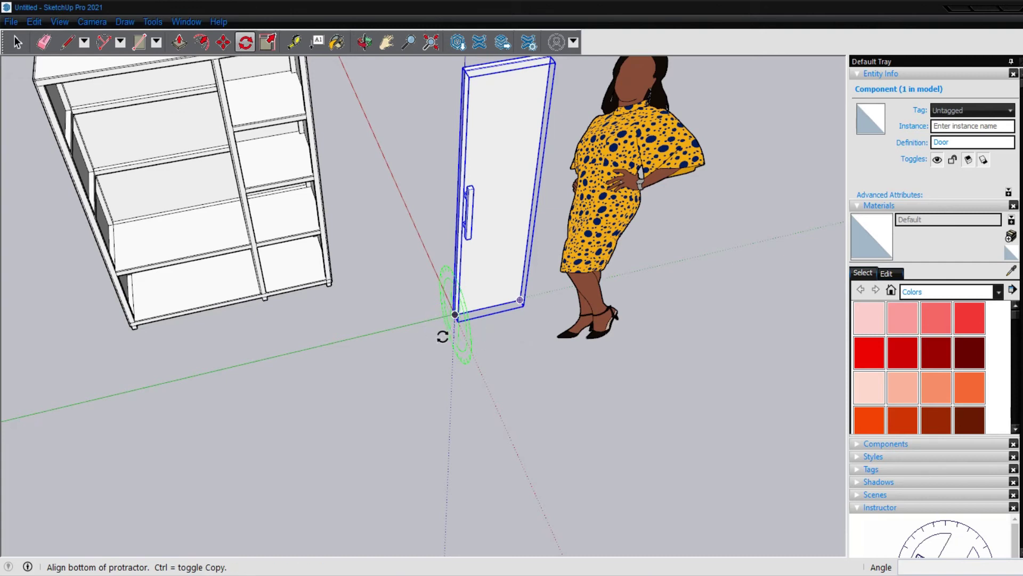
{"action": "key", "text": "Escape"}
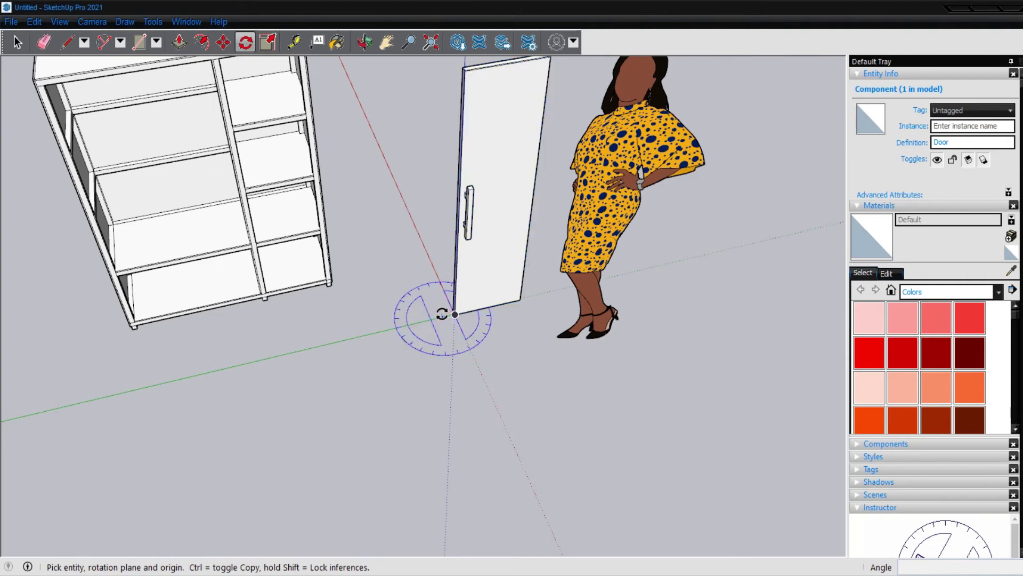
Step: Rotate the door about its bottom corner along its bottom edge to swing it open
{"action": "scroll", "coordinate": [442, 313], "scroll_direction": "up", "scroll_amount": 3}
{"action": "scroll", "coordinate": [463, 316], "scroll_direction": "up", "scroll_amount": 2}
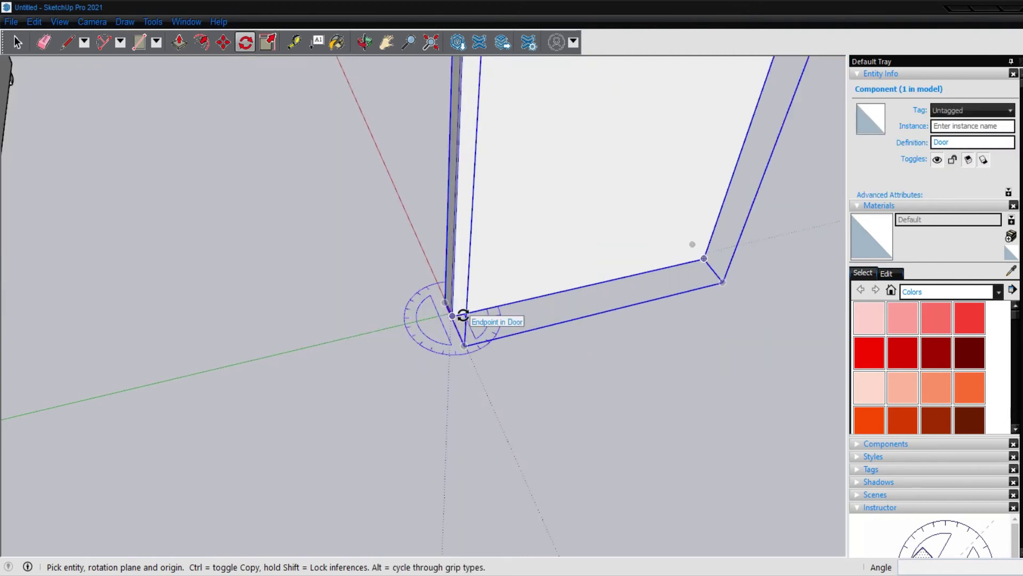
{"action": "left_click", "coordinate": [452, 316]}
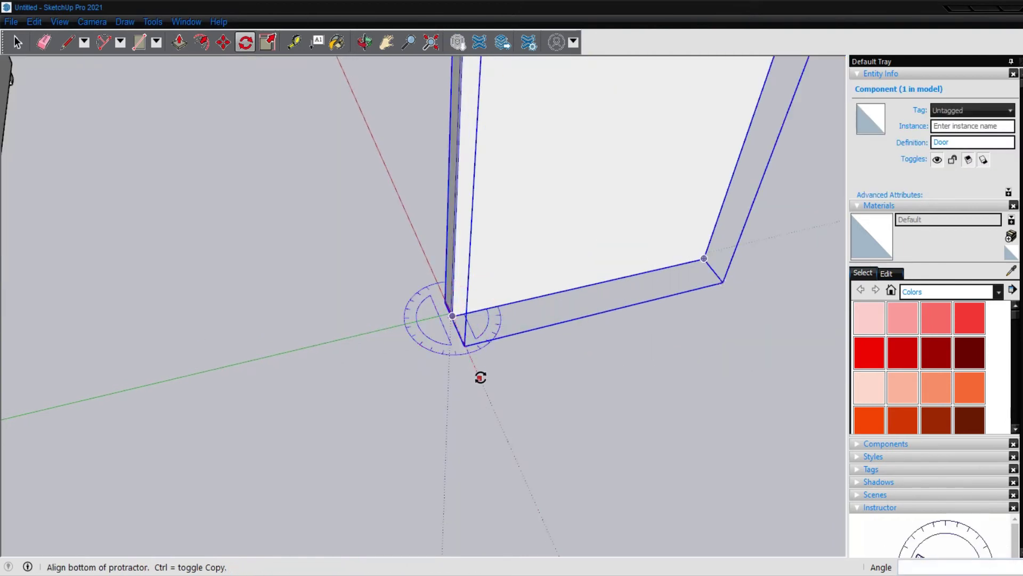
{"action": "left_click", "coordinate": [480, 377]}
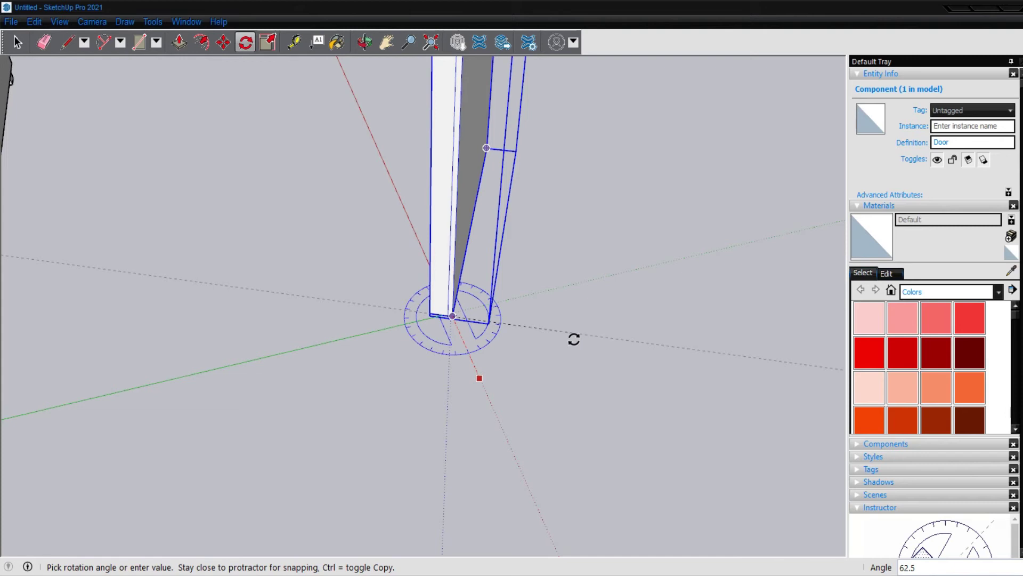
{"action": "scroll", "coordinate": [571, 339], "scroll_direction": "up", "scroll_amount": 3}
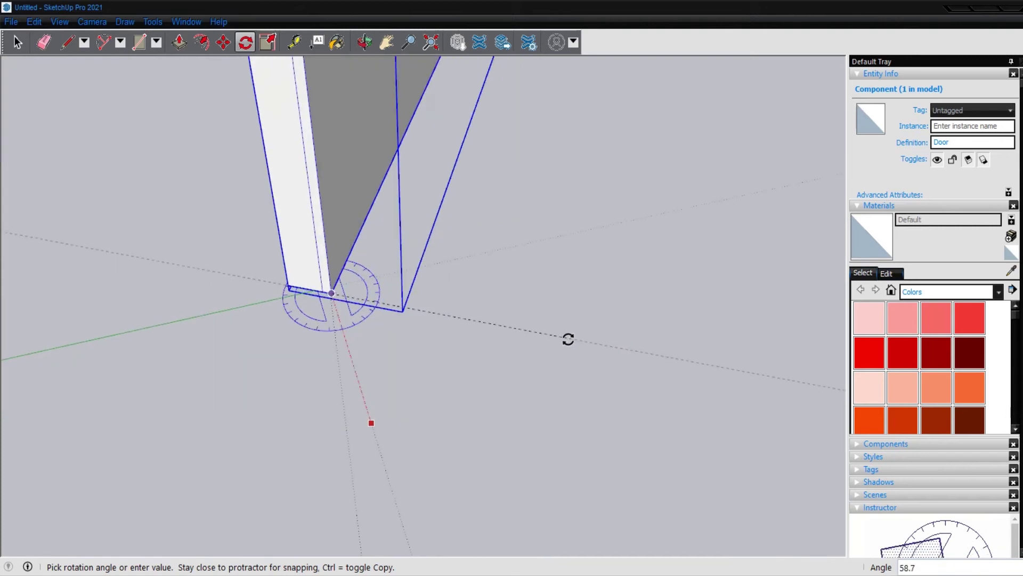
{"action": "left_click", "coordinate": [473, 319]}
{"action": "scroll", "coordinate": [604, 331], "scroll_direction": "down", "scroll_amount": 3}
{"action": "scroll", "coordinate": [669, 331], "scroll_direction": "up", "scroll_amount": 2}
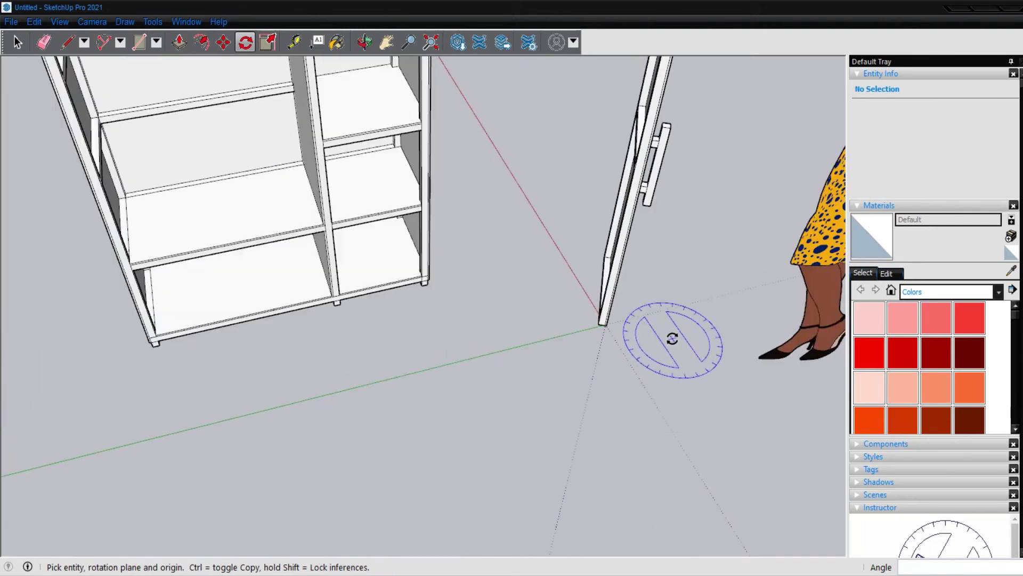
{"action": "scroll", "coordinate": [542, 217], "scroll_direction": "up", "scroll_amount": 1}
{"action": "scroll", "coordinate": [583, 216], "scroll_direction": "up", "scroll_amount": 2}
{"action": "scroll", "coordinate": [583, 217], "scroll_direction": "up", "scroll_amount": 1}
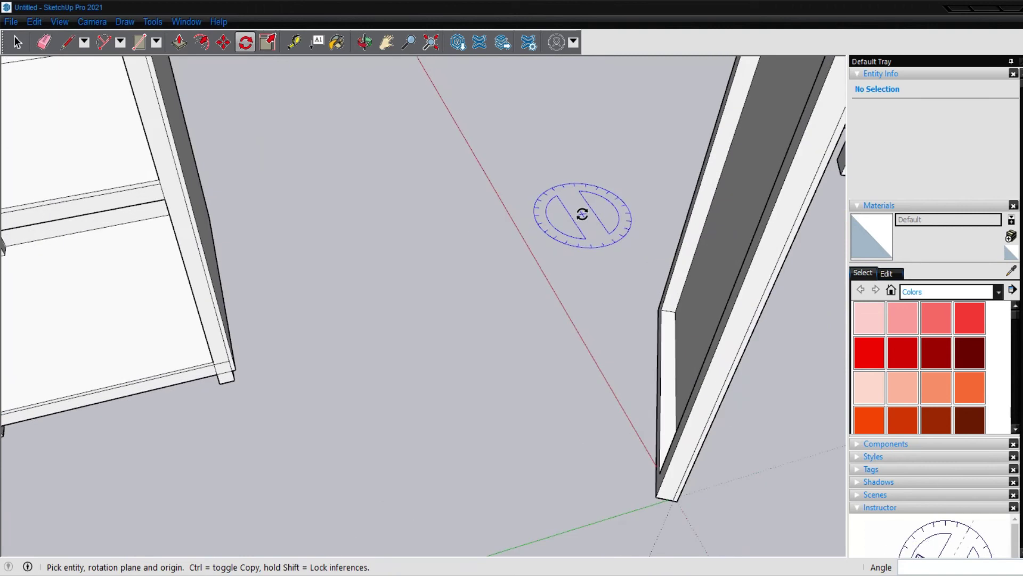
Step: Move the door by its corner against the cabinet's side
{"action": "key", "text": "m"}
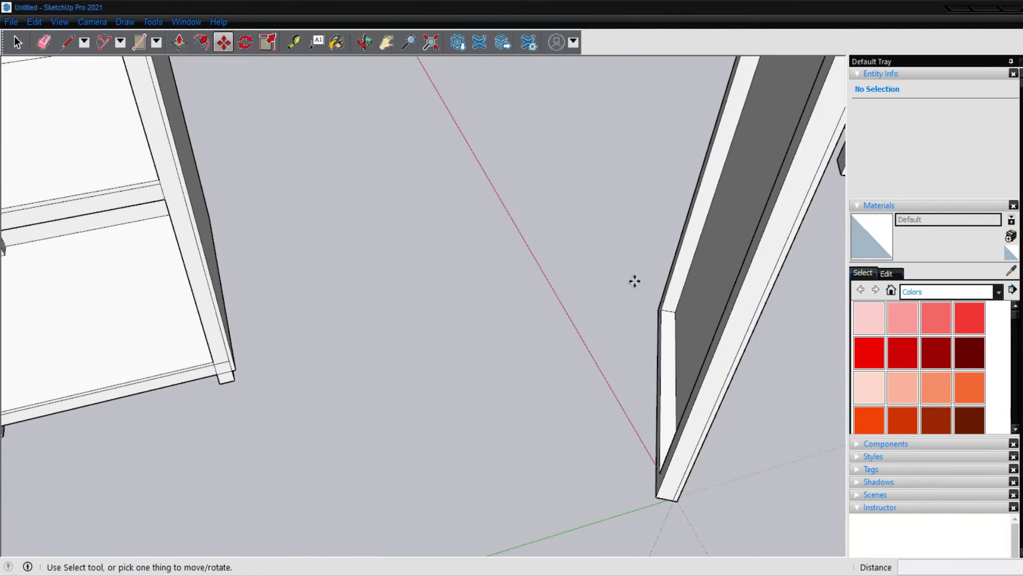
{"action": "left_click", "coordinate": [657, 310]}
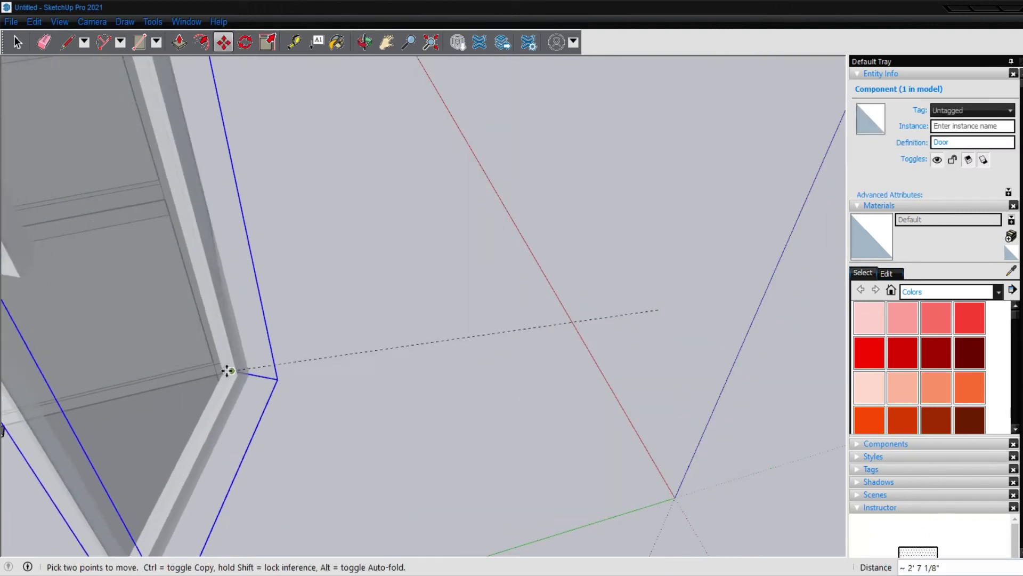
{"action": "left_click", "coordinate": [213, 375]}
{"action": "scroll", "coordinate": [520, 274], "scroll_direction": "down", "scroll_amount": 3}
{"action": "scroll", "coordinate": [542, 267], "scroll_direction": "down", "scroll_amount": 2}
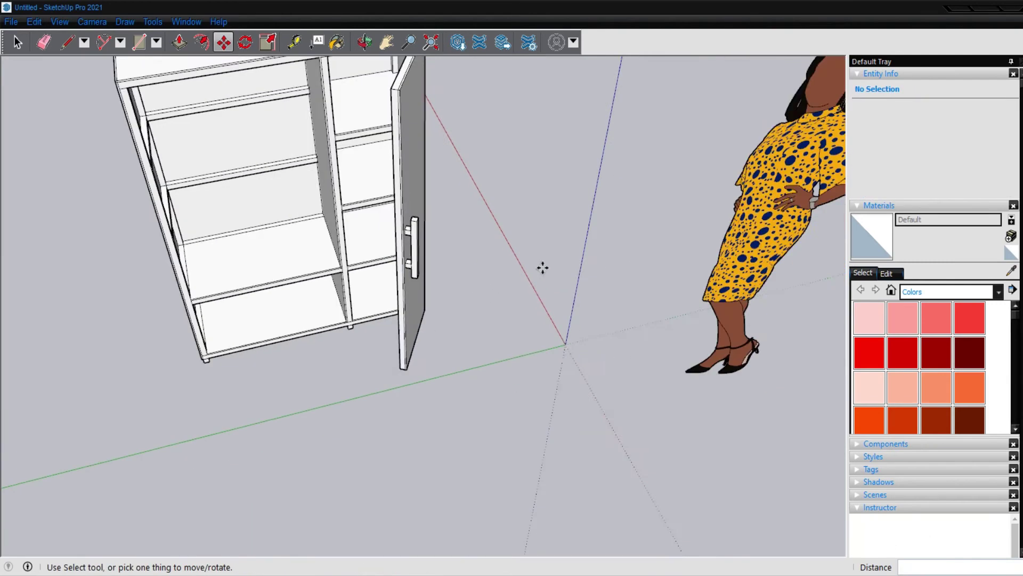
{"action": "scroll", "coordinate": [542, 268], "scroll_direction": "down", "scroll_amount": 1}
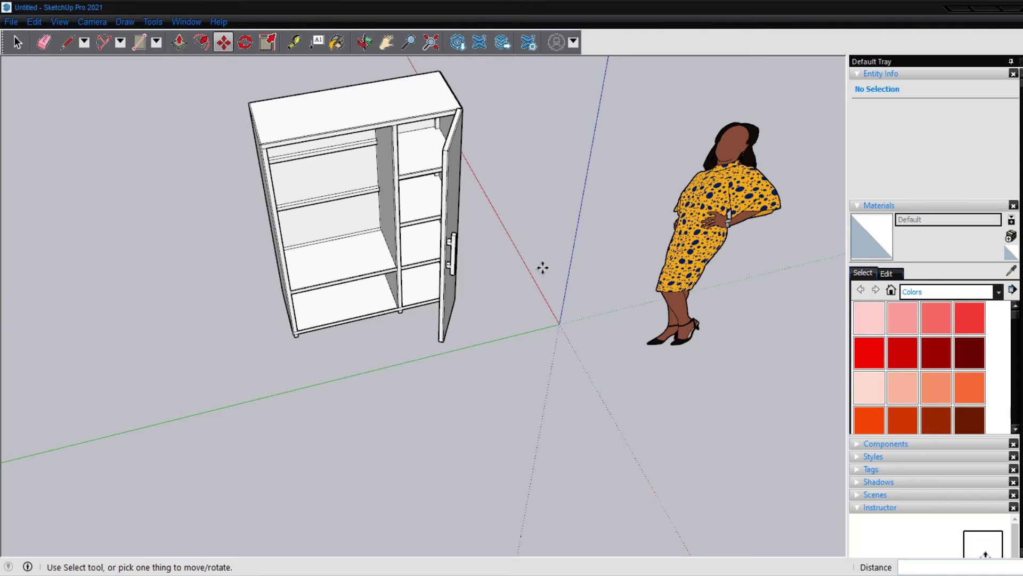
{"action": "scroll", "coordinate": [466, 103], "scroll_direction": "up", "scroll_amount": 3}
{"action": "scroll", "coordinate": [457, 104], "scroll_direction": "up", "scroll_amount": 2}
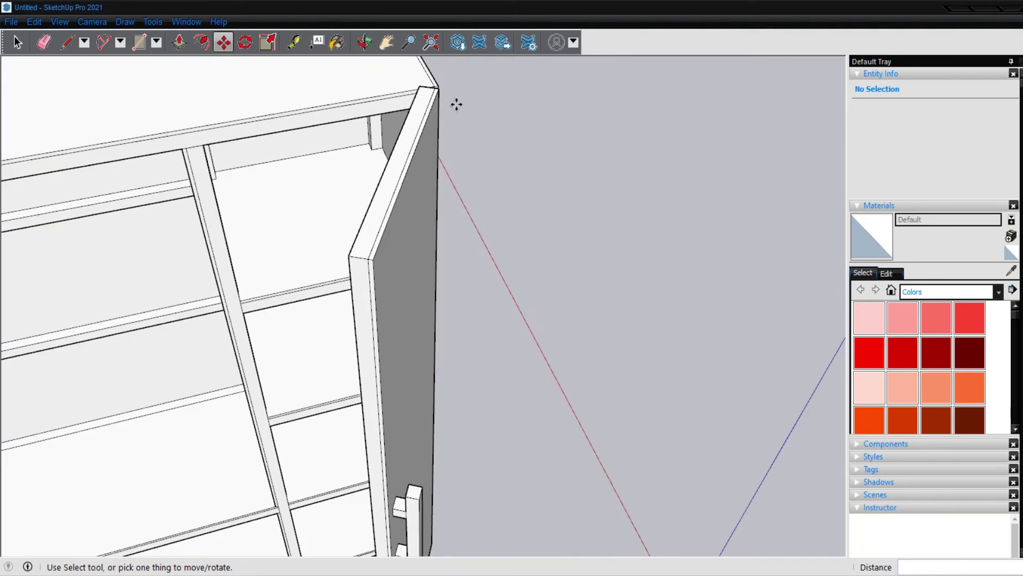
{"action": "scroll", "coordinate": [456, 104], "scroll_direction": "up", "scroll_amount": 2}
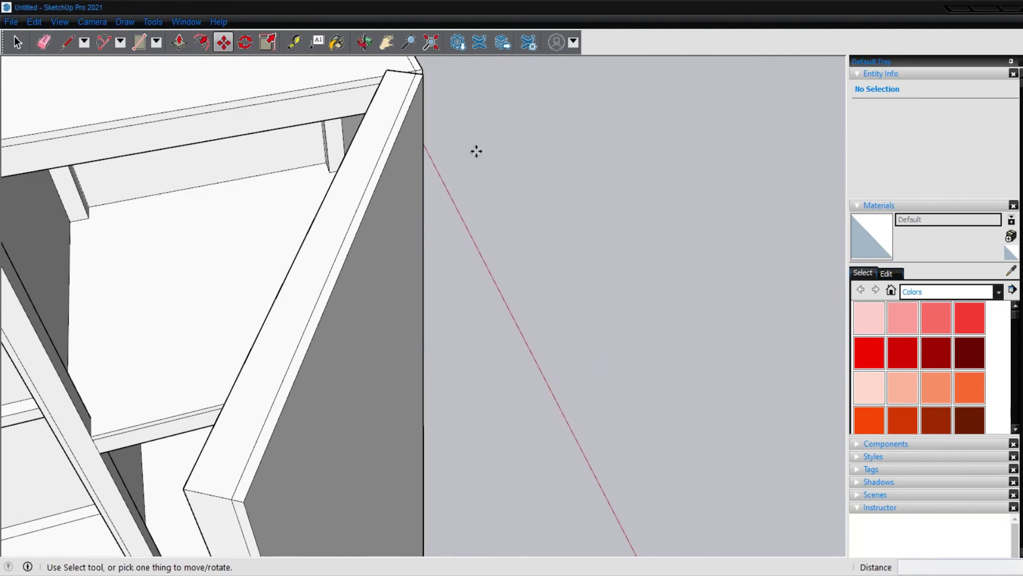
Step: Snap the door's top corner onto the cabinet's corner and check the fit
{"action": "key", "text": "o"}
{"action": "left_click_drag", "start_coordinate": [477, 151], "coordinate": [498, 251]}
{"action": "left_click_drag", "start_coordinate": [435, 304], "coordinate": [402, 331]}
{"action": "key", "text": "m"}
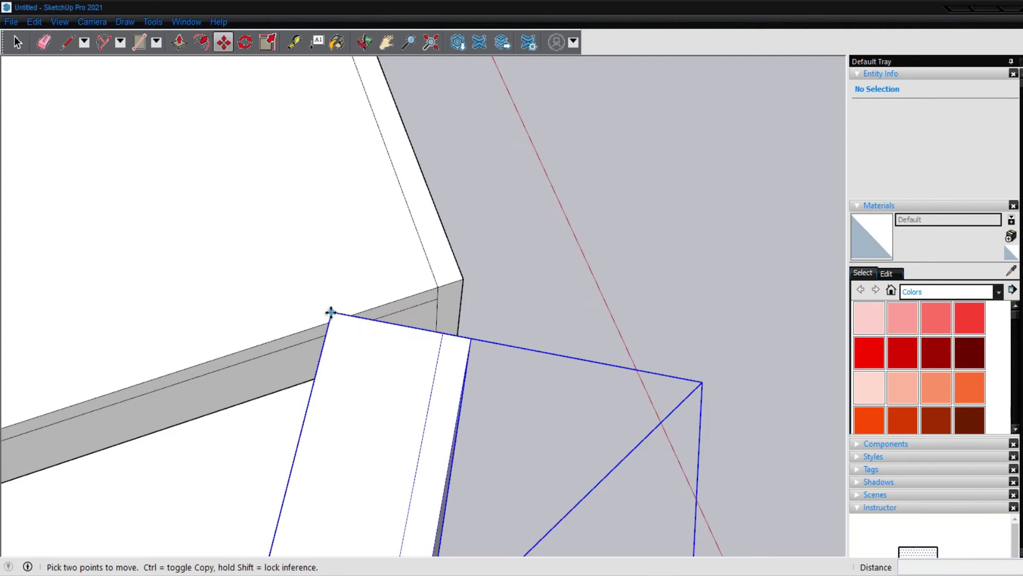
{"action": "left_click", "coordinate": [331, 312]}
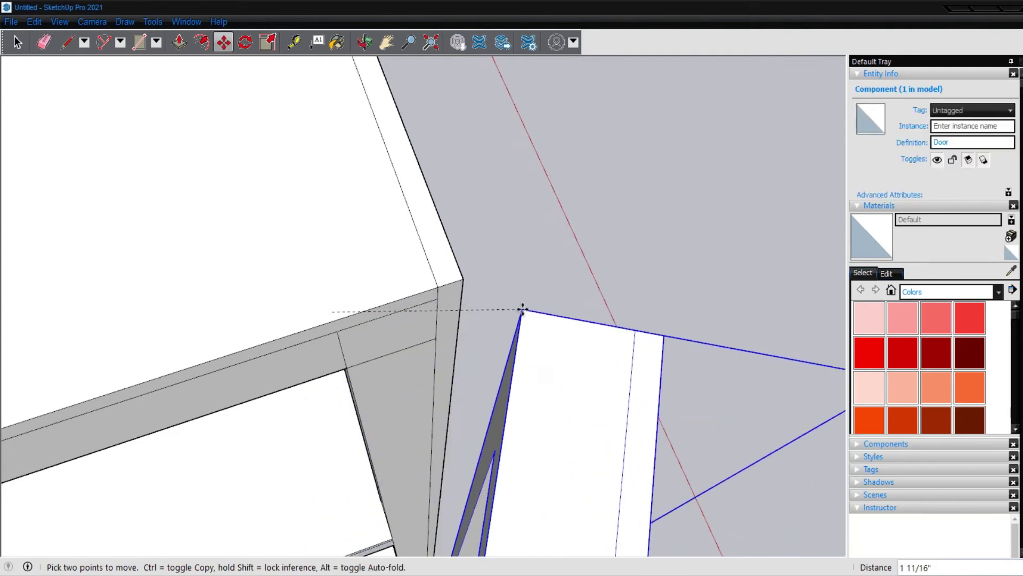
{"action": "left_click", "coordinate": [462, 278]}
{"action": "middle_click_drag", "start_coordinate": [700, 246], "coordinate": [601, 160]}
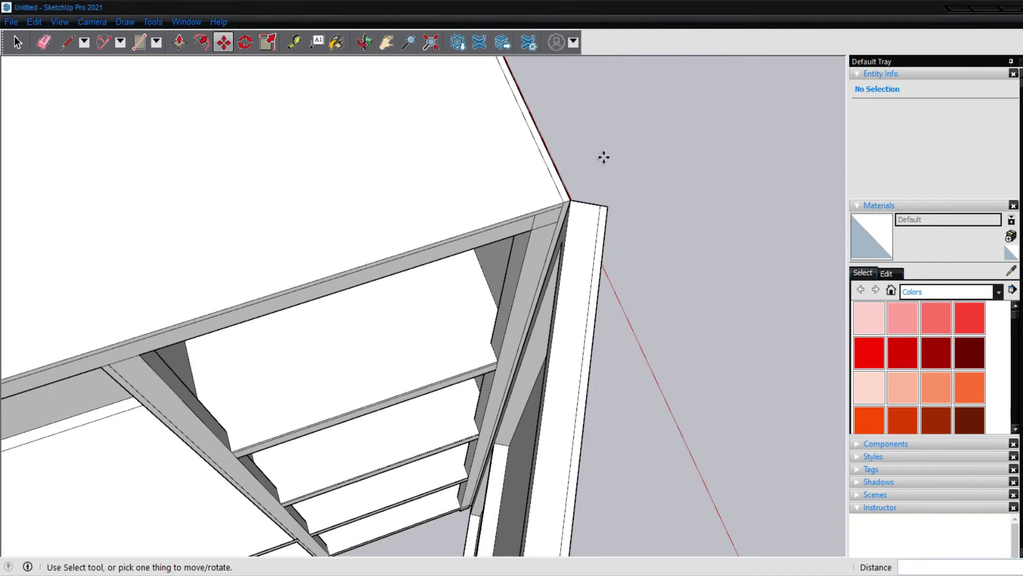
{"action": "scroll", "coordinate": [604, 156], "scroll_direction": "down", "scroll_amount": 3}
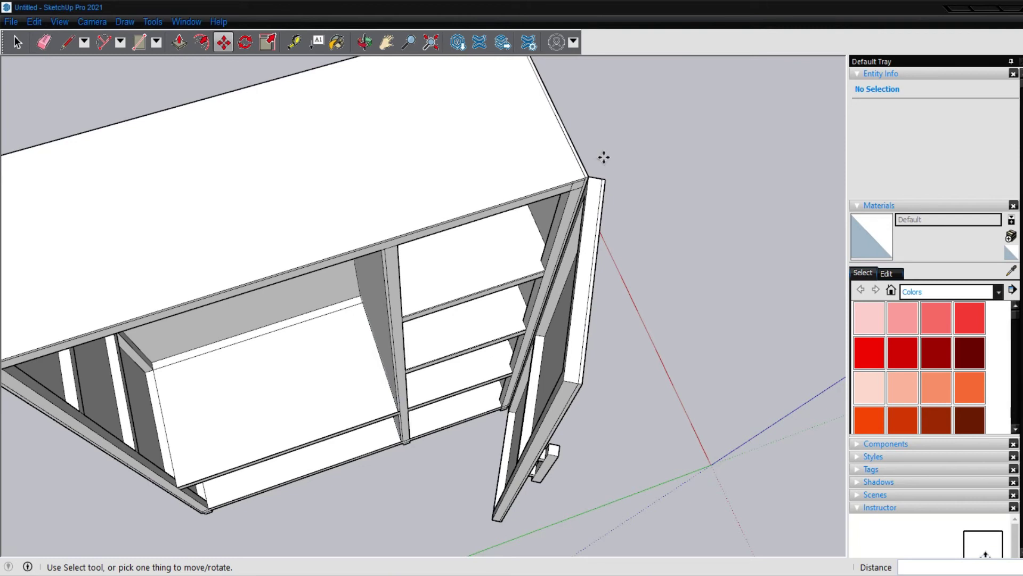
{"action": "scroll", "coordinate": [604, 157], "scroll_direction": "down", "scroll_amount": 2}
{"action": "scroll", "coordinate": [604, 156], "scroll_direction": "down", "scroll_amount": 3}
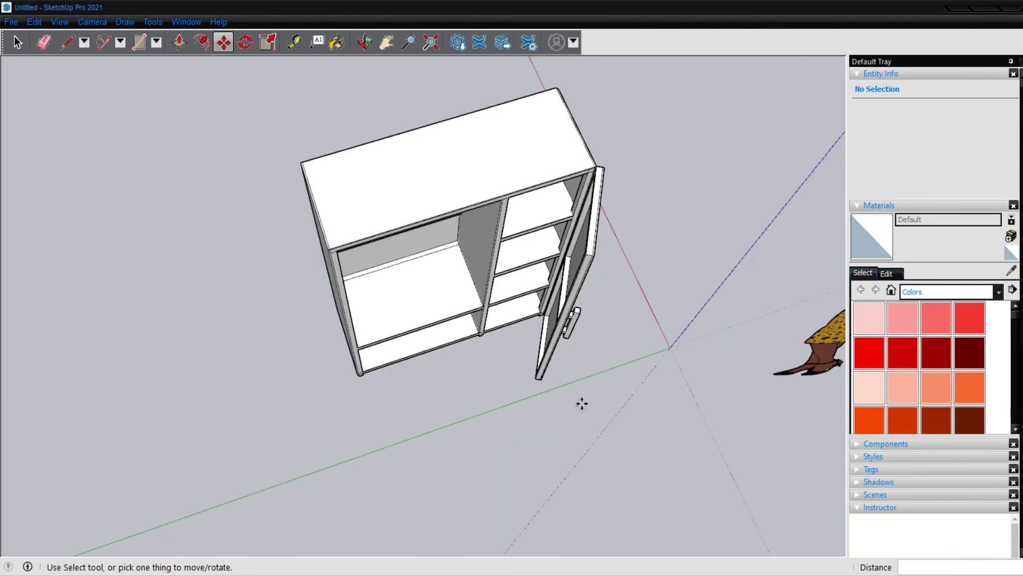
Step: Measure the open door from its bottom corner, about 4' 9 7/16" tall
{"action": "mouse_move", "coordinate": [589, 468]}
{"action": "middle_mouse_down"}
{"action": "mouse_move", "coordinate": [498, 366]}
{"action": "mouse_move", "coordinate": [469, 206]}
{"action": "mouse_move", "coordinate": [462, 255]}
{"action": "middle_mouse_up"}
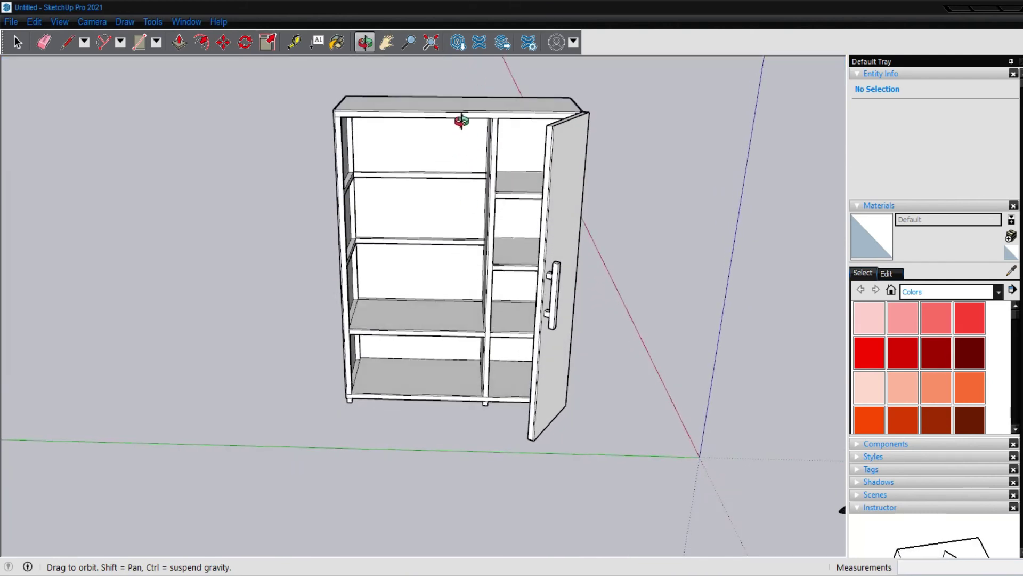
{"action": "scroll", "coordinate": [461, 121], "scroll_direction": "up", "scroll_amount": 2}
{"action": "scroll", "coordinate": [448, 107], "scroll_direction": "up", "scroll_amount": 2}
{"action": "scroll", "coordinate": [464, 109], "scroll_direction": "up", "scroll_amount": 2}
{"action": "scroll", "coordinate": [479, 110], "scroll_direction": "up", "scroll_amount": 2}
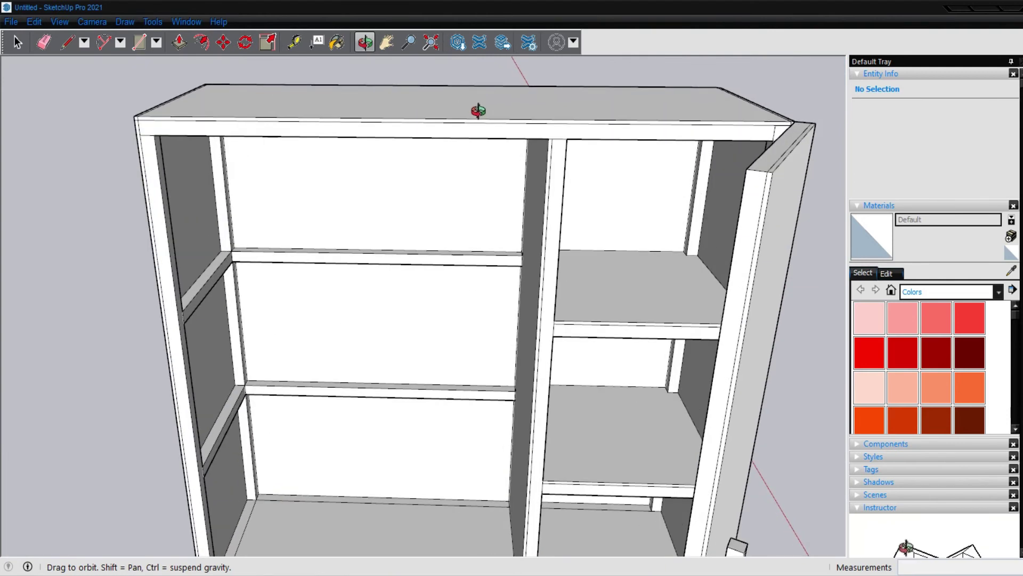
{"action": "scroll", "coordinate": [598, 151], "scroll_direction": "up", "scroll_amount": 2}
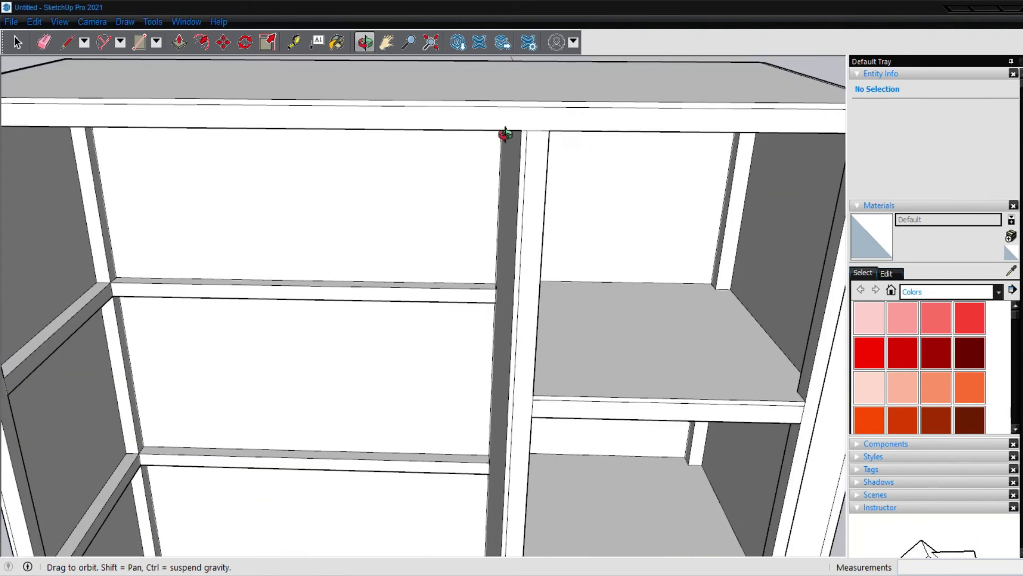
{"action": "scroll", "coordinate": [506, 134], "scroll_direction": "down", "scroll_amount": 3}
{"action": "scroll", "coordinate": [504, 136], "scroll_direction": "down", "scroll_amount": 2}
{"action": "scroll", "coordinate": [514, 133], "scroll_direction": "down", "scroll_amount": 1}
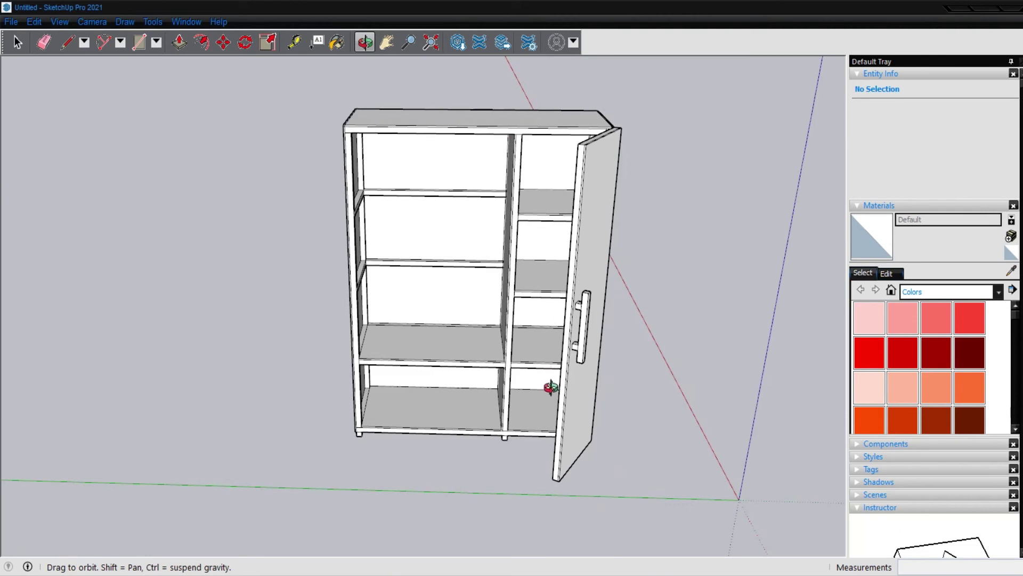
{"action": "scroll", "coordinate": [569, 468], "scroll_direction": "up", "scroll_amount": 2}
{"action": "scroll", "coordinate": [581, 462], "scroll_direction": "up", "scroll_amount": 1}
{"action": "key", "text": "t"}
{"action": "left_click", "coordinate": [574, 462]}
{"action": "scroll", "coordinate": [574, 462], "scroll_direction": "down", "scroll_amount": 2}
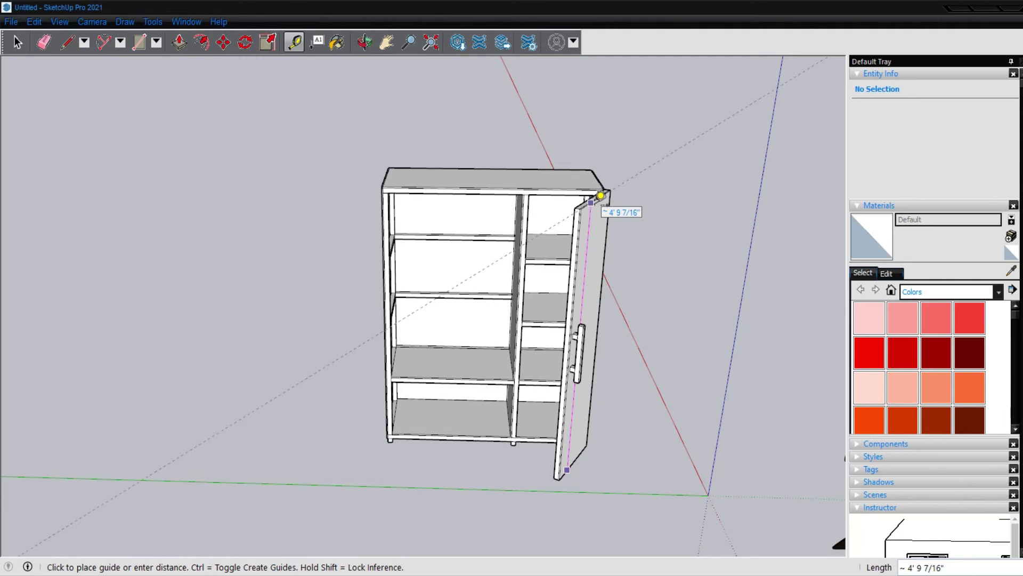
Step: Draw a 4' 9 7/16" vertical line up from the model origin to match the door height
{"action": "scroll", "coordinate": [601, 196], "scroll_direction": "up", "scroll_amount": 1}
{"action": "scroll", "coordinate": [600, 196], "scroll_direction": "up", "scroll_amount": 1}
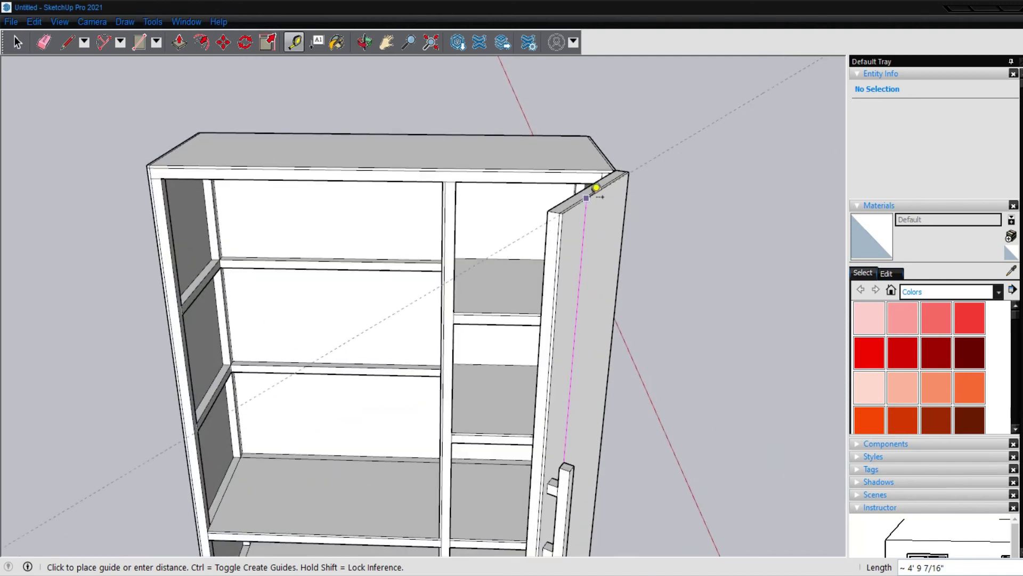
{"action": "key", "text": "Escape"}
{"action": "scroll", "coordinate": [674, 235], "scroll_direction": "down", "scroll_amount": 3}
{"action": "scroll", "coordinate": [674, 235], "scroll_direction": "down", "scroll_amount": 2}
{"action": "scroll", "coordinate": [676, 235], "scroll_direction": "down", "scroll_amount": 1}
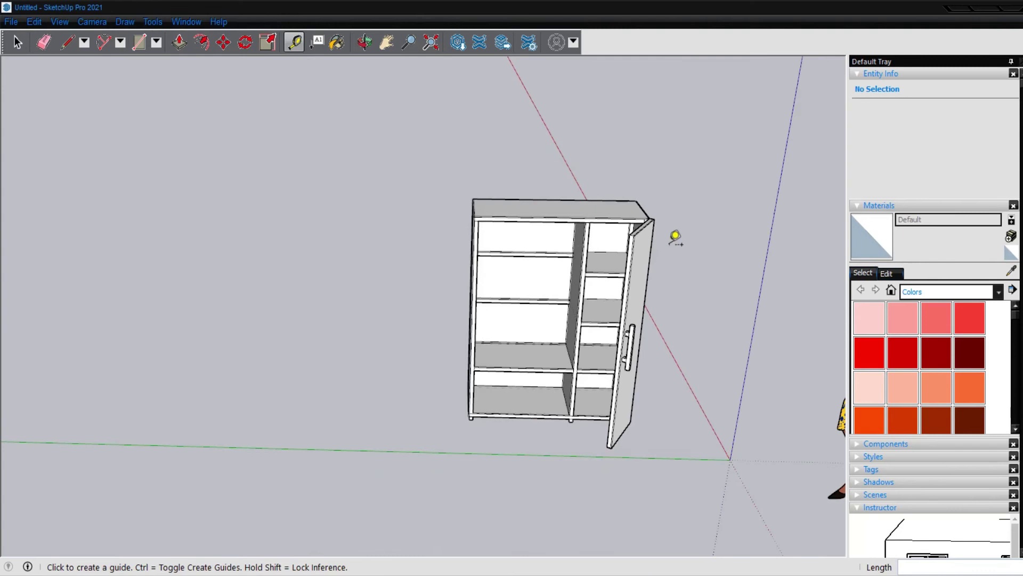
{"action": "key", "text": "l"}
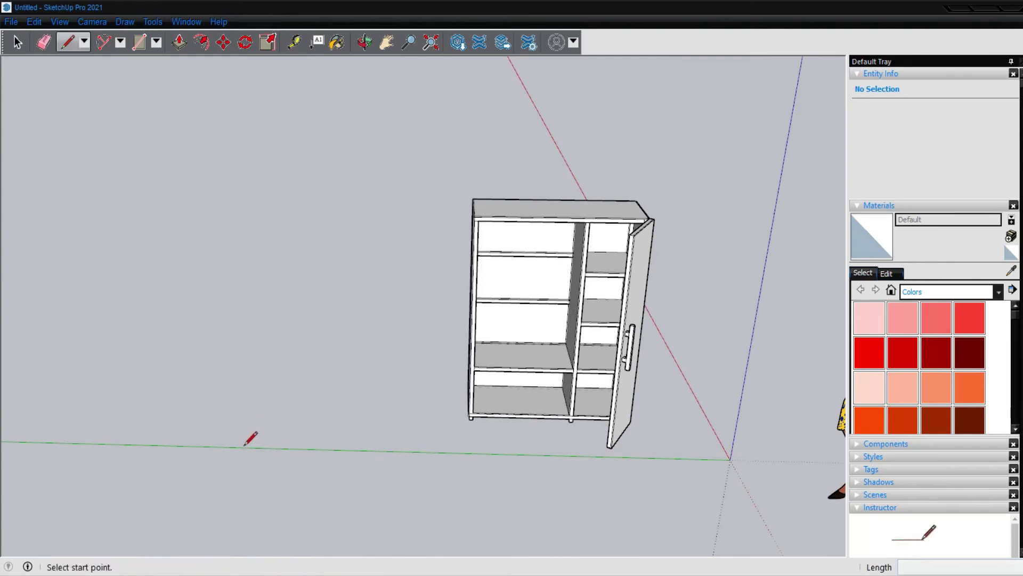
{"action": "left_click", "coordinate": [730, 459]}
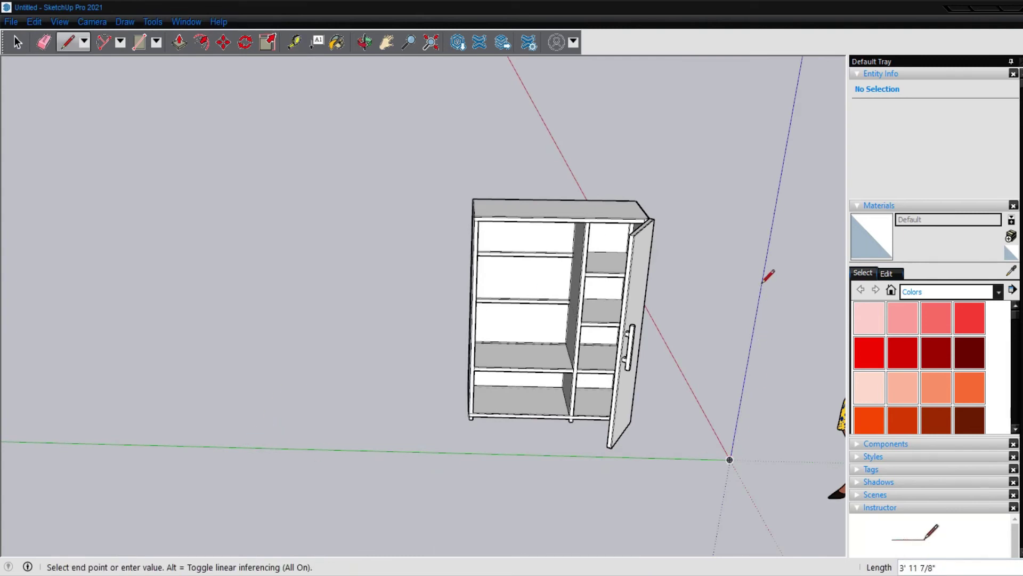
{"action": "type", "text": "4' 9 "}
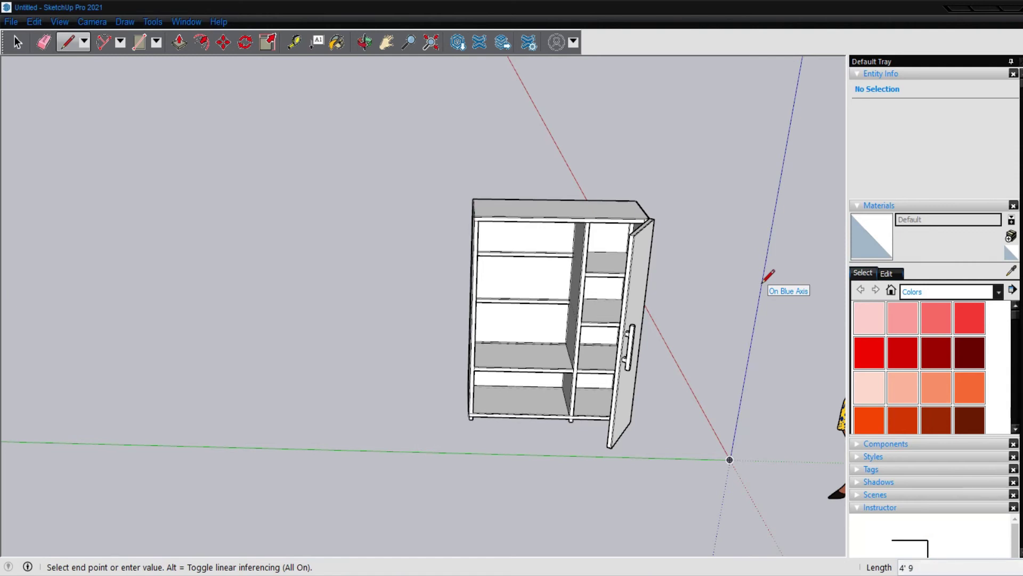
{"action": "type", "text": "7/16"}
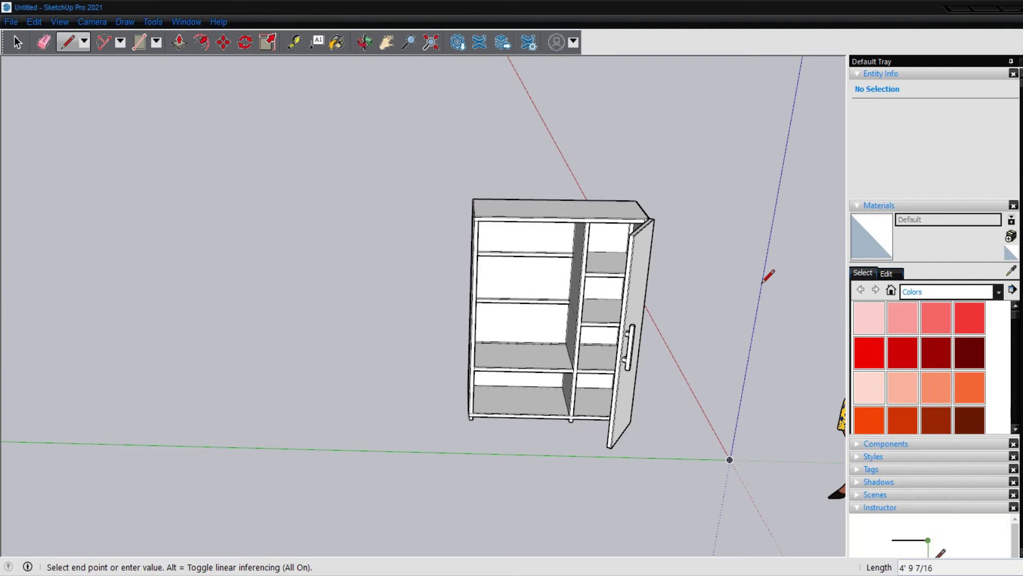
{"action": "key", "text": "Return"}
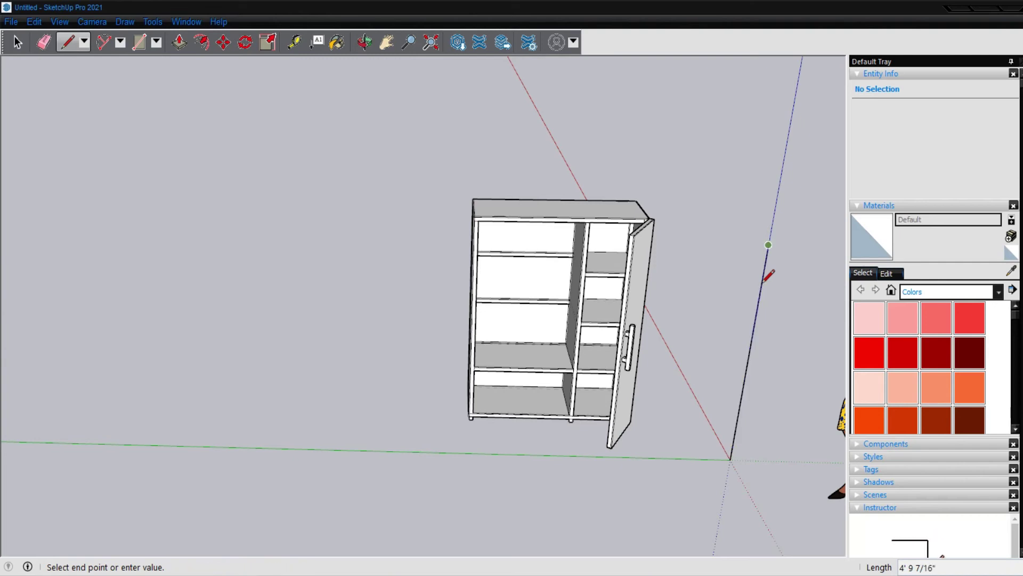
{"action": "key", "text": "Escape"}
Step: Place a guide 1" from the divider's edge with the Tape Measure
{"action": "scroll", "coordinate": [514, 201], "scroll_direction": "up", "scroll_amount": 2}
{"action": "scroll", "coordinate": [640, 213], "scroll_direction": "up", "scroll_amount": 2}
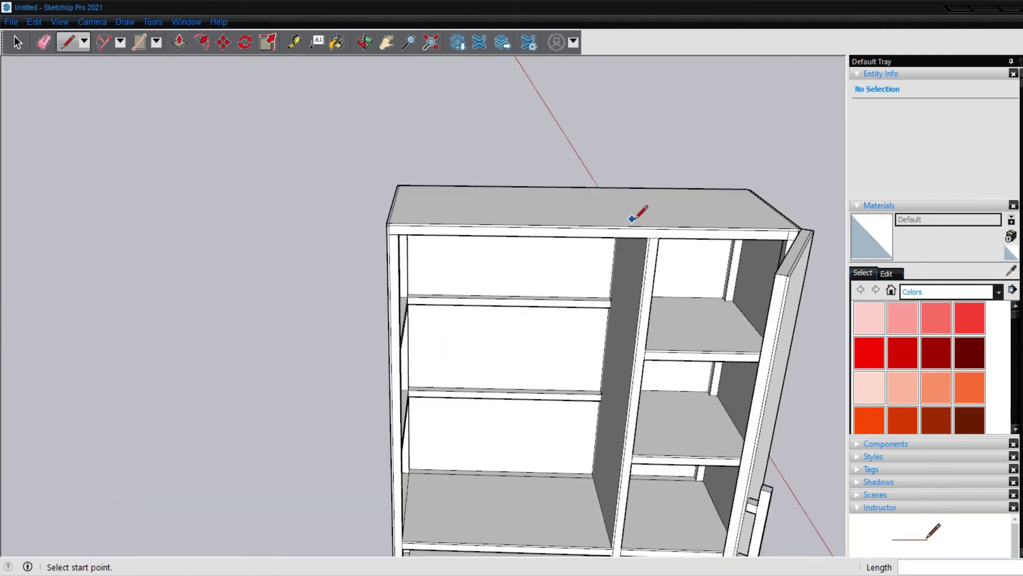
{"action": "scroll", "coordinate": [676, 237], "scroll_direction": "up", "scroll_amount": 3}
{"action": "scroll", "coordinate": [688, 263], "scroll_direction": "up", "scroll_amount": 2}
{"action": "key", "text": "t"}
{"action": "left_click", "coordinate": [682, 285]}
{"action": "type", "text": "1/"}
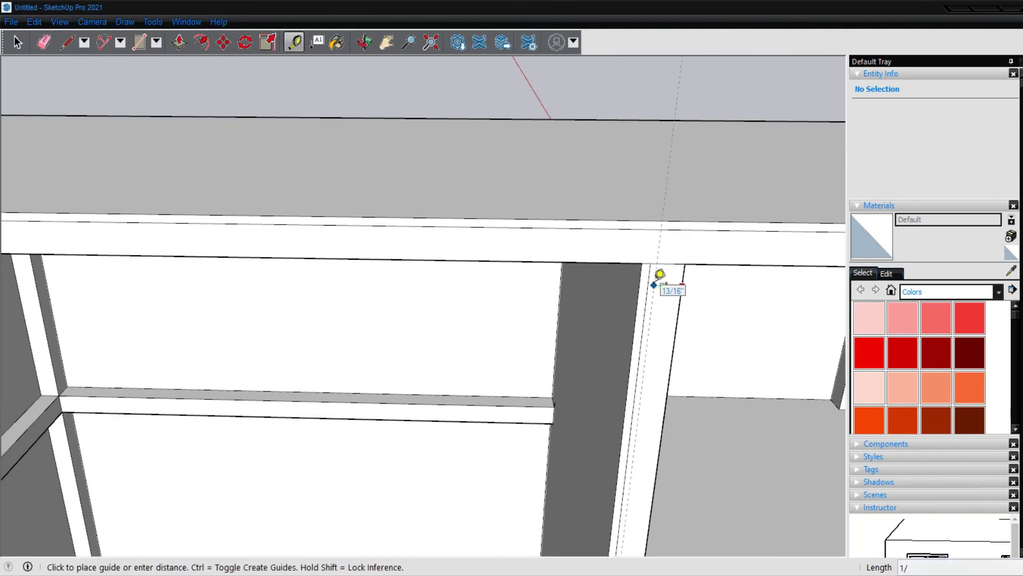
{"action": "key", "text": "Return"}
{"action": "scroll", "coordinate": [664, 276], "scroll_direction": "up", "scroll_amount": 2}
{"action": "scroll", "coordinate": [667, 275], "scroll_direction": "up", "scroll_amount": 2}
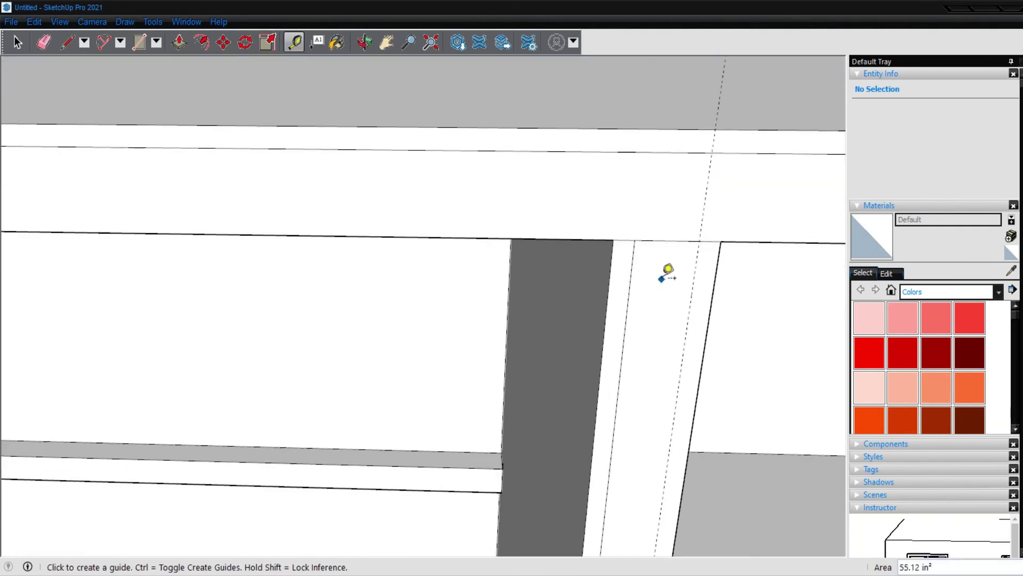
Step: Draw an edge across the top rail at the new guide
{"action": "key", "text": "l"}
{"action": "left_click", "coordinate": [699, 241]}
{"action": "key", "text": "Escape"}
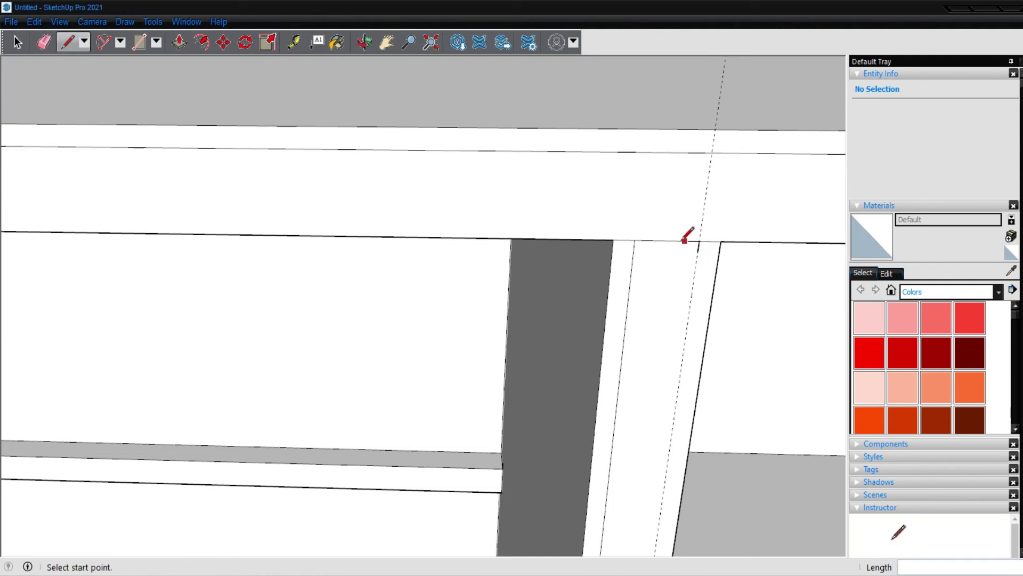
{"action": "left_click", "coordinate": [667, 239]}
{"action": "left_click", "coordinate": [678, 153]}
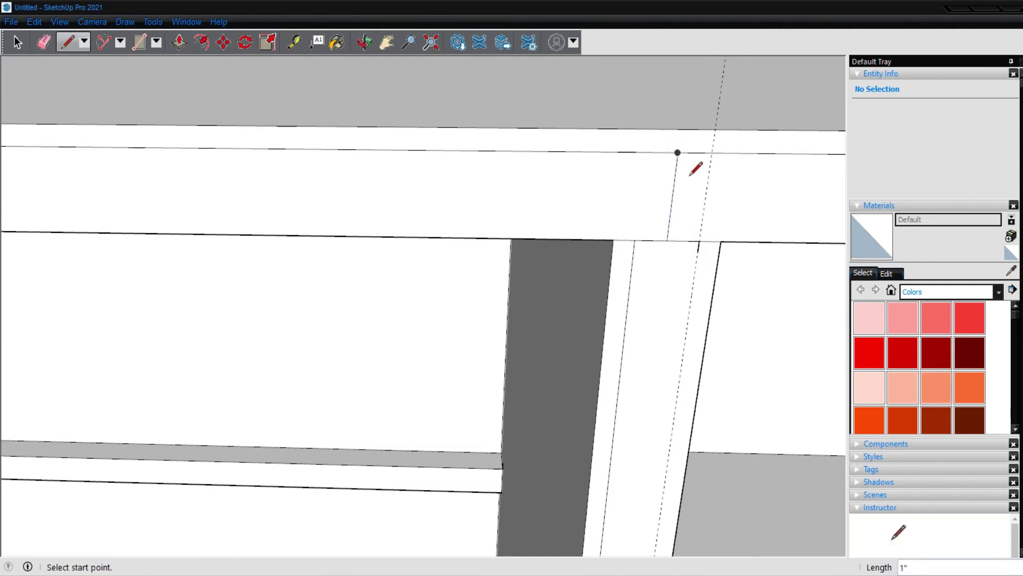
Step: Add a guide from the new edge to the cabinet's top-left corner
{"action": "key", "text": "t"}
{"action": "left_click", "coordinate": [673, 198]}
{"action": "scroll", "coordinate": [676, 195], "scroll_direction": "down", "scroll_amount": 1}
{"action": "scroll", "coordinate": [678, 194], "scroll_direction": "down", "scroll_amount": 2}
{"action": "scroll", "coordinate": [639, 194], "scroll_direction": "down", "scroll_amount": 1}
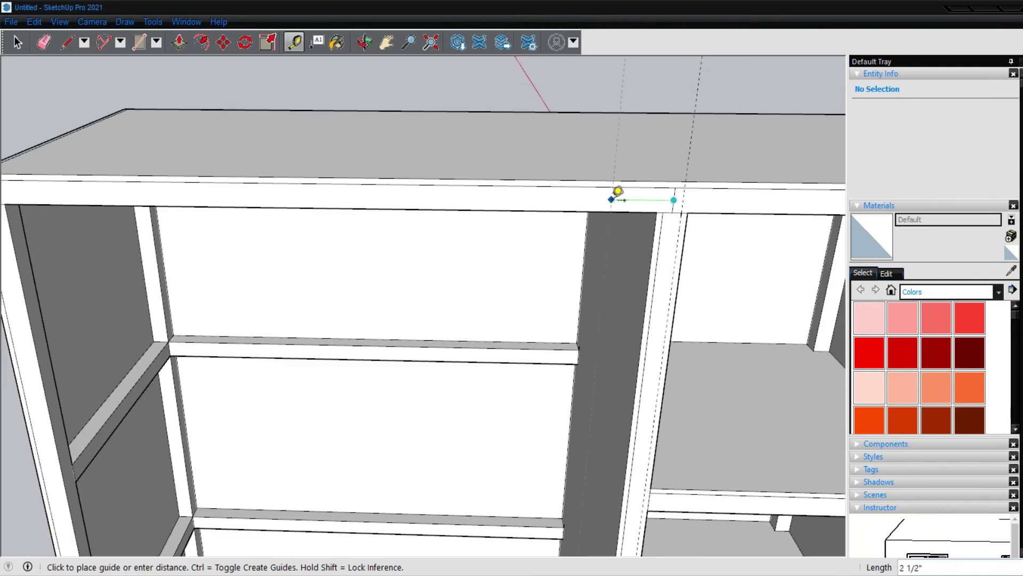
{"action": "scroll", "coordinate": [612, 194], "scroll_direction": "down", "scroll_amount": 1}
{"action": "scroll", "coordinate": [191, 178], "scroll_direction": "up", "scroll_amount": 1}
{"action": "scroll", "coordinate": [158, 183], "scroll_direction": "up", "scroll_amount": 2}
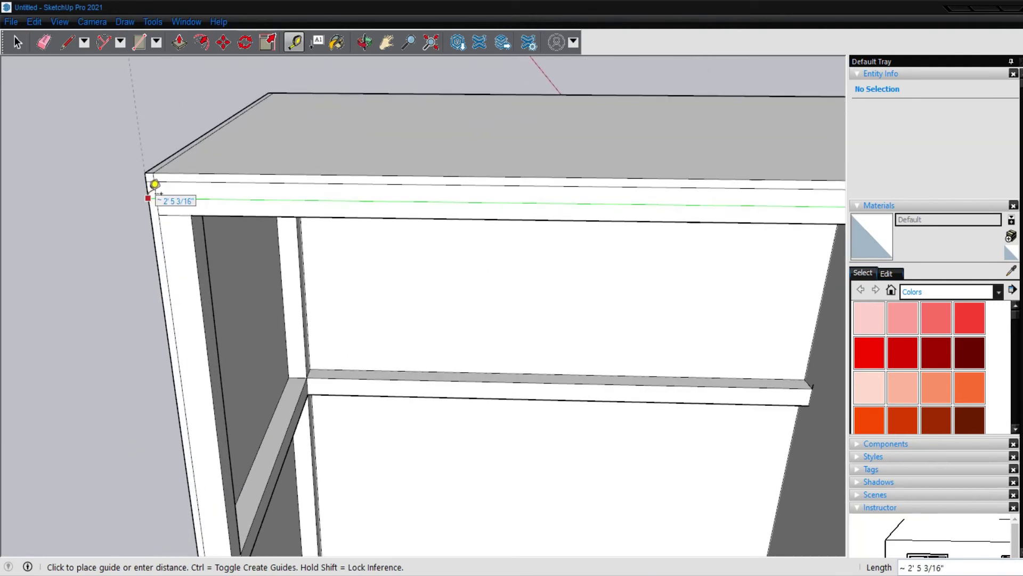
{"action": "left_click", "coordinate": [155, 184]}
{"action": "scroll", "coordinate": [152, 187], "scroll_direction": "down", "scroll_amount": 2}
{"action": "scroll", "coordinate": [160, 182], "scroll_direction": "down", "scroll_amount": 2}
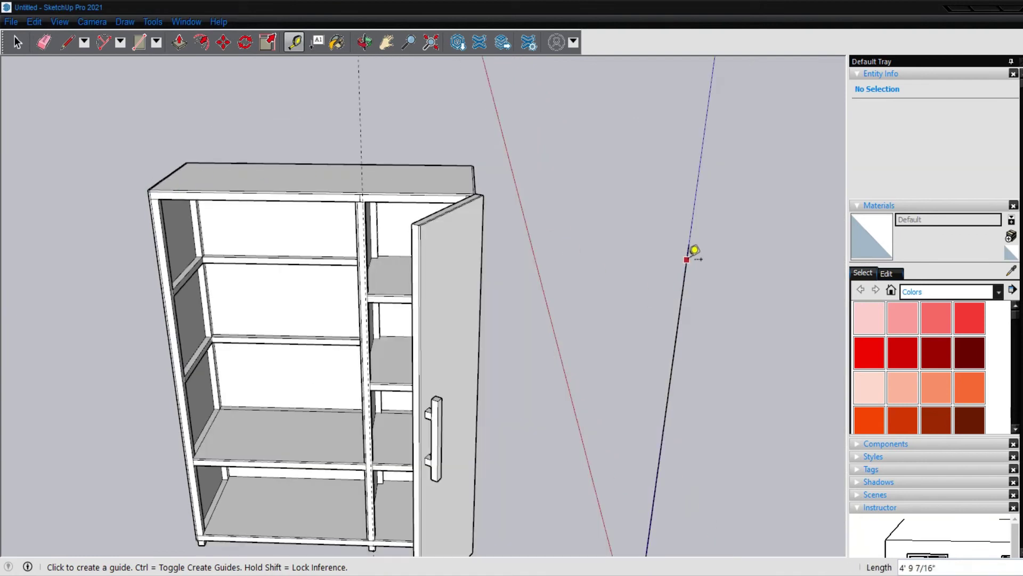
Step: Draw a 24' 2" line to the door, then edges down the door and back to the origin
{"action": "key", "text": "l"}
{"action": "left_click", "coordinate": [688, 243]}
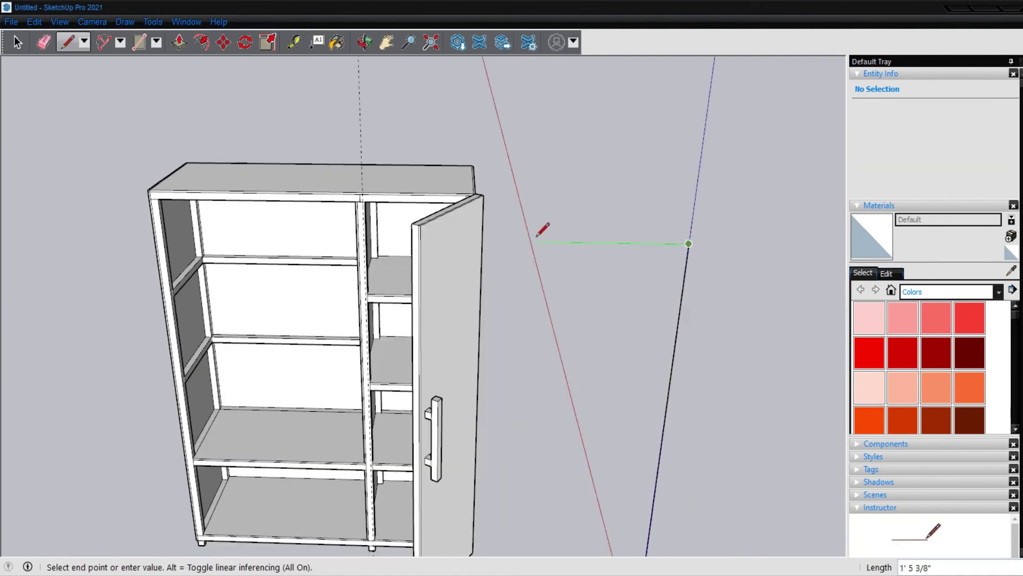
{"action": "type", "text": "2"}
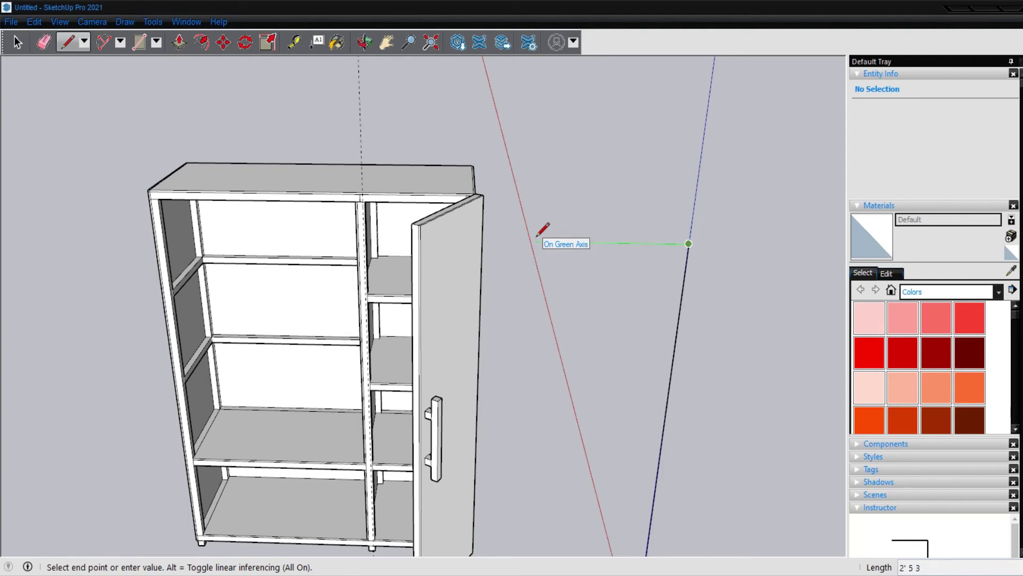
{"action": "type", "text": "4'2"}
{"action": "key", "text": "Return"}
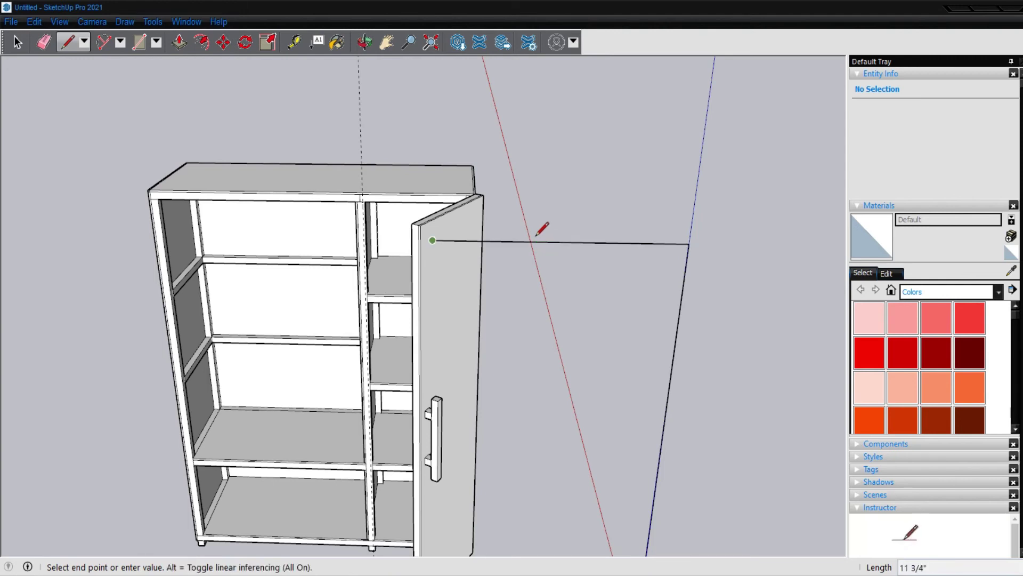
{"action": "scroll", "coordinate": [539, 234], "scroll_direction": "down", "scroll_amount": 3}
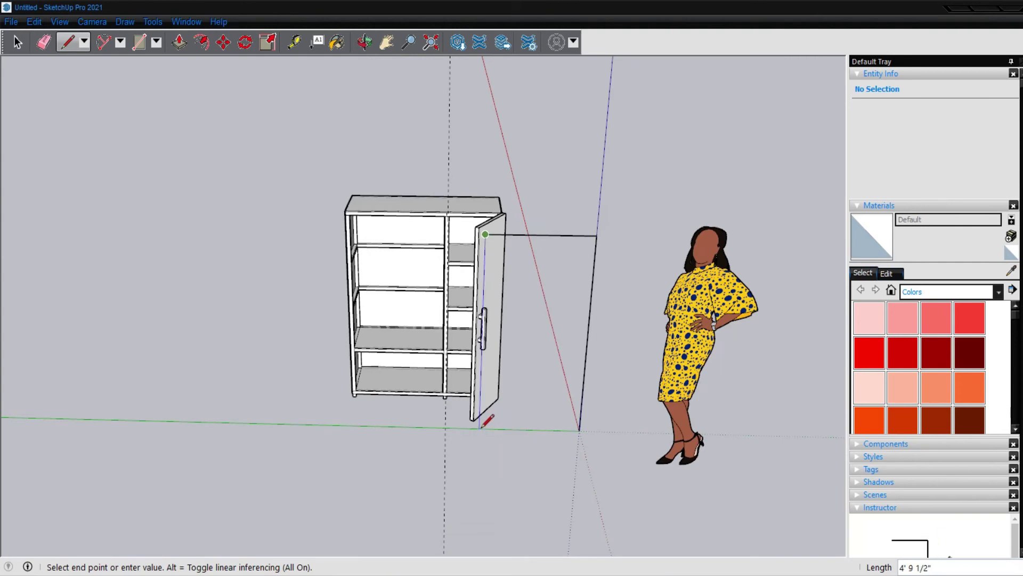
{"action": "scroll", "coordinate": [481, 426], "scroll_direction": "up", "scroll_amount": 2}
{"action": "scroll", "coordinate": [480, 426], "scroll_direction": "up", "scroll_amount": 2}
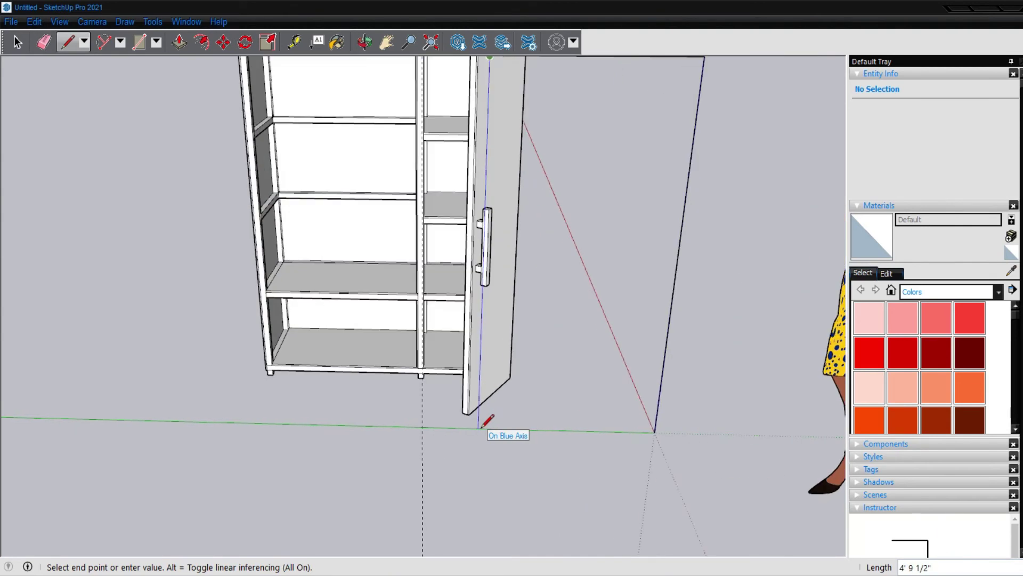
{"action": "left_click", "coordinate": [479, 427]}
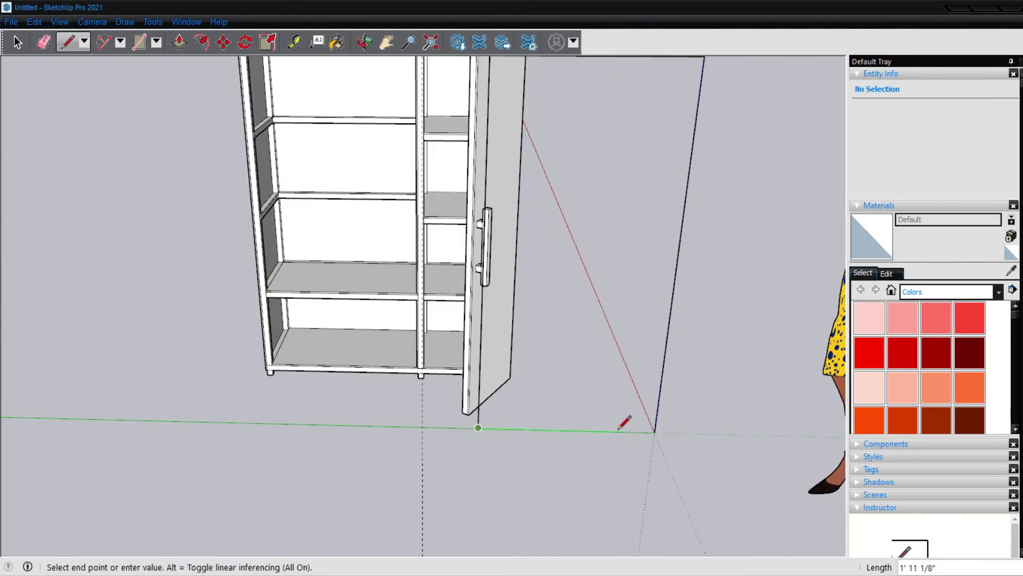
{"action": "left_click", "coordinate": [654, 432]}
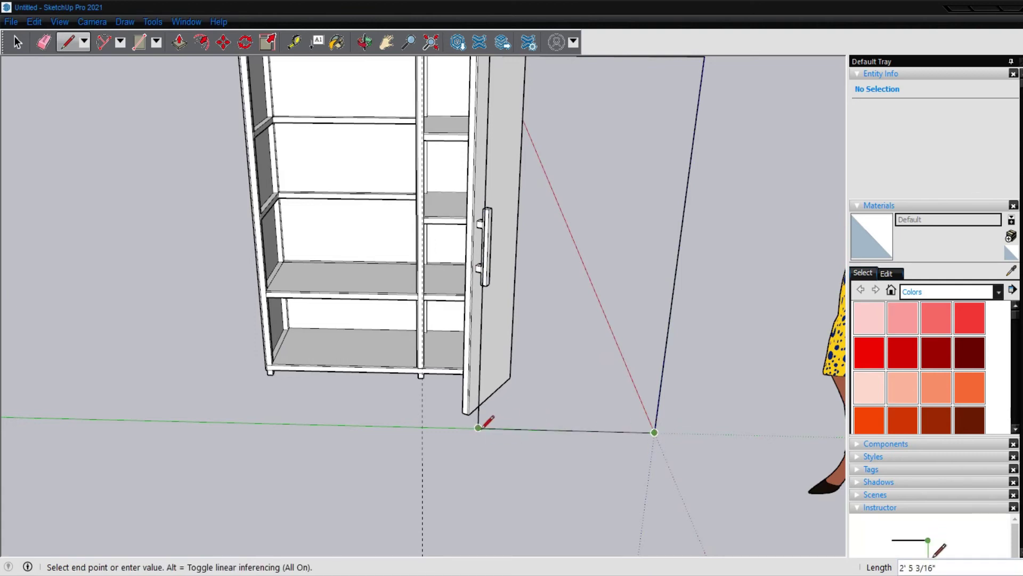
Step: Close the outline into a flat rectangular face in front of the open door
{"action": "scroll", "coordinate": [479, 427], "scroll_direction": "up", "scroll_amount": 2}
{"action": "scroll", "coordinate": [480, 427], "scroll_direction": "up", "scroll_amount": 2}
{"action": "scroll", "coordinate": [481, 423], "scroll_direction": "up", "scroll_amount": 2}
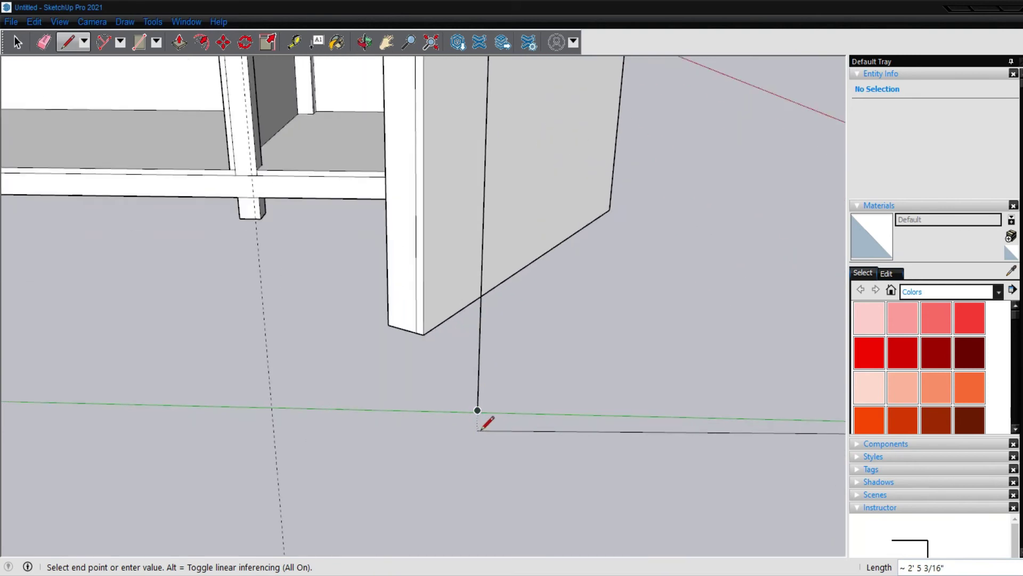
{"action": "scroll", "coordinate": [482, 417], "scroll_direction": "up", "scroll_amount": 2}
{"action": "scroll", "coordinate": [481, 405], "scroll_direction": "up", "scroll_amount": 2}
{"action": "scroll", "coordinate": [476, 392], "scroll_direction": "up", "scroll_amount": 2}
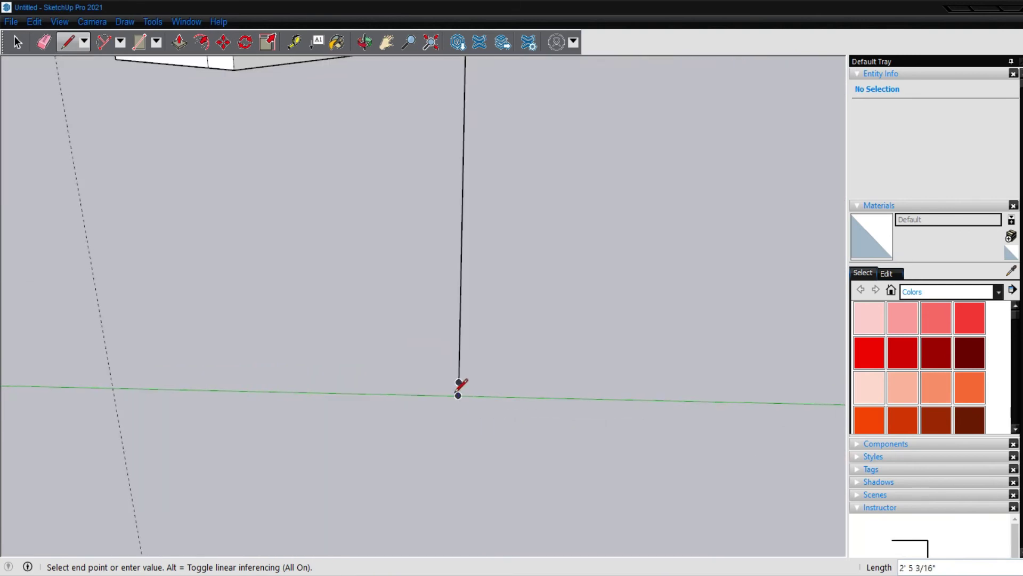
{"action": "left_click", "coordinate": [458, 395]}
{"action": "scroll", "coordinate": [456, 400], "scroll_direction": "down", "scroll_amount": 2}
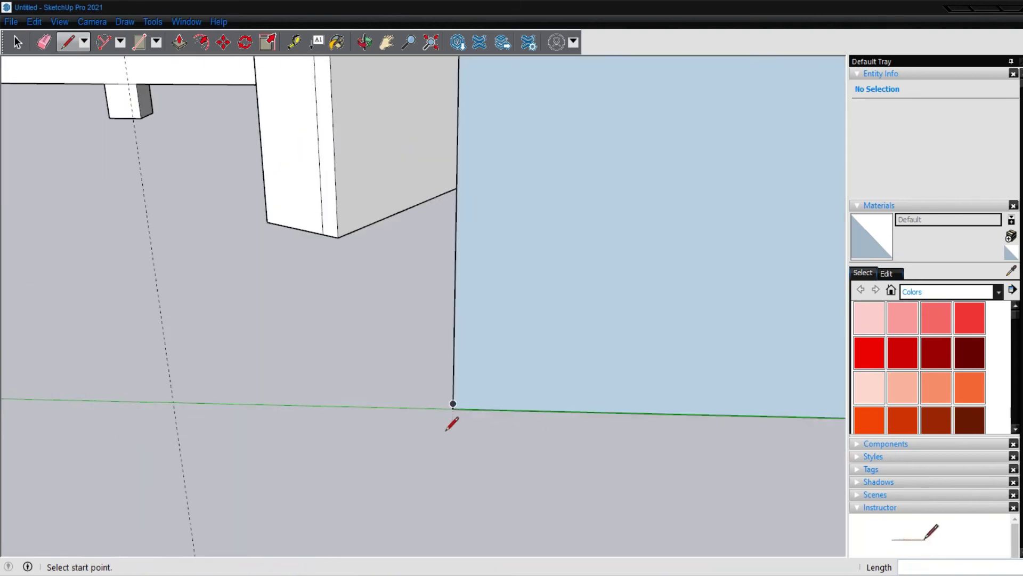
{"action": "scroll", "coordinate": [448, 429], "scroll_direction": "down", "scroll_amount": 2}
{"action": "scroll", "coordinate": [443, 444], "scroll_direction": "down", "scroll_amount": 1}
{"action": "scroll", "coordinate": [446, 443], "scroll_direction": "down", "scroll_amount": 2}
{"action": "scroll", "coordinate": [450, 451], "scroll_direction": "down", "scroll_amount": 2}
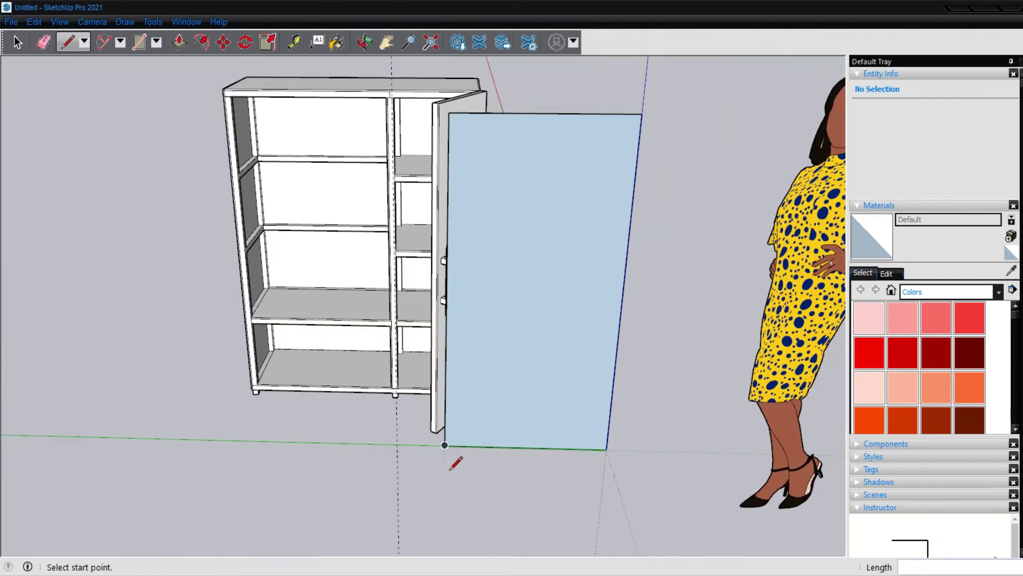
{"action": "scroll", "coordinate": [458, 458], "scroll_direction": "down", "scroll_amount": 1}
{"action": "scroll", "coordinate": [544, 376], "scroll_direction": "up", "scroll_amount": 2}
Step: Push/Pull the door face out 1" to give it thickness
{"action": "key", "text": "p"}
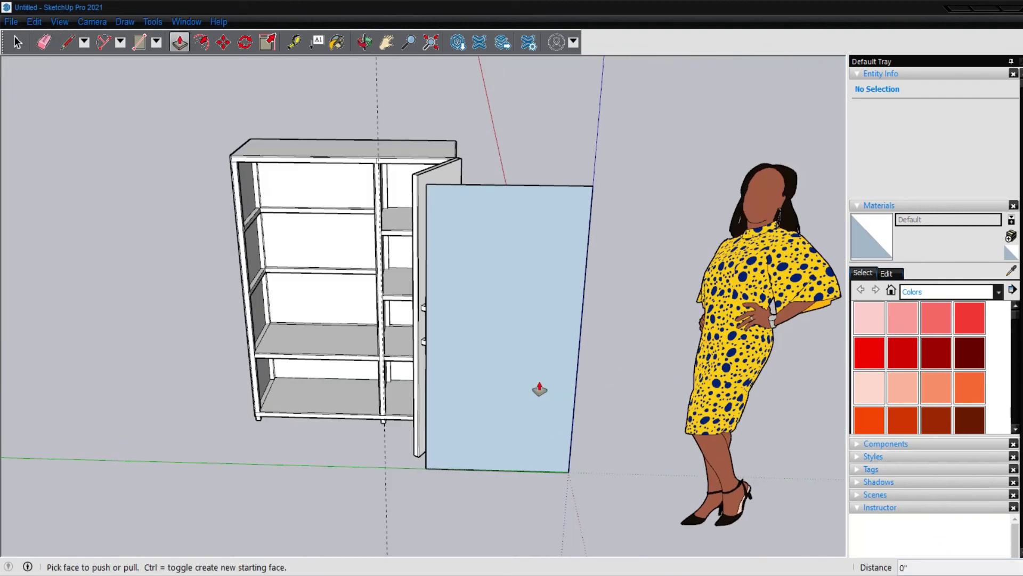
{"action": "left_click", "coordinate": [525, 360]}
{"action": "left_click_drag", "start_coordinate": [525, 359], "coordinate": [537, 408]}
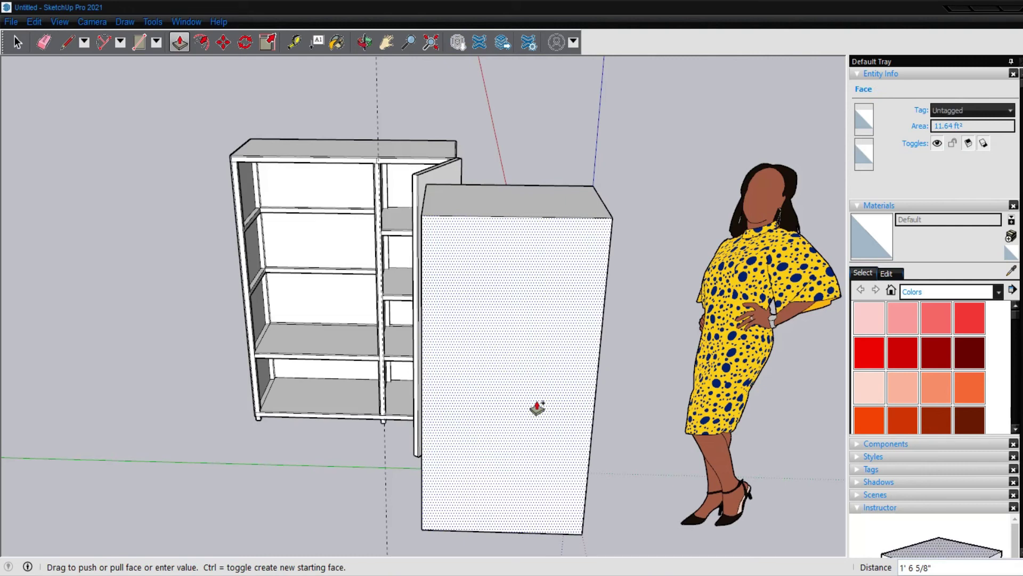
{"action": "type", "text": "1/4"}
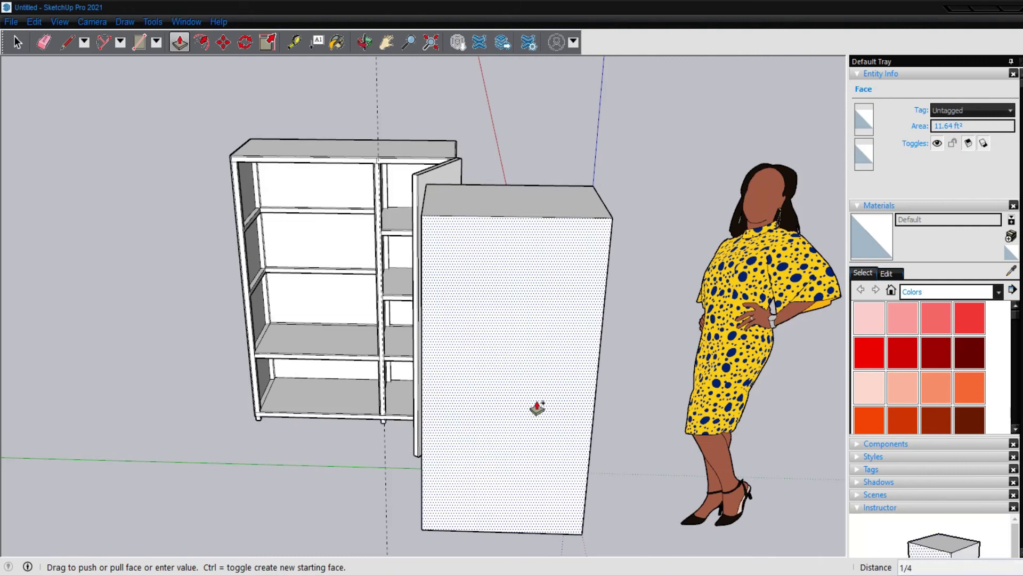
{"action": "key", "text": "Return"}
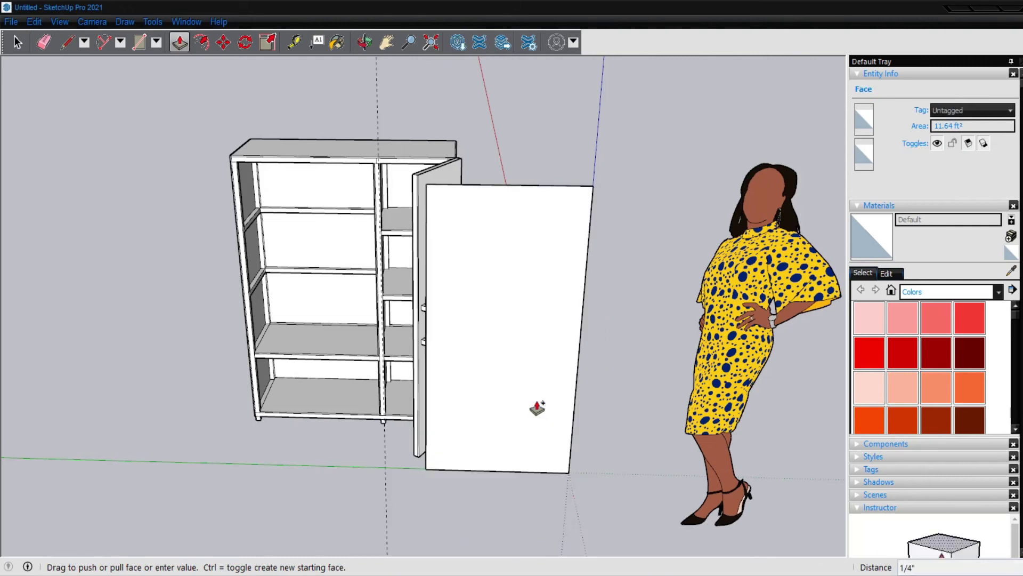
{"action": "mouse_move", "coordinate": [533, 420]}
{"action": "middle_mouse_down"}
{"action": "mouse_move", "coordinate": [393, 405]}
{"action": "mouse_move", "coordinate": [303, 347]}
{"action": "mouse_move", "coordinate": [297, 258]}
{"action": "middle_mouse_up"}
{"action": "scroll", "coordinate": [298, 250], "scroll_direction": "up", "scroll_amount": 5}
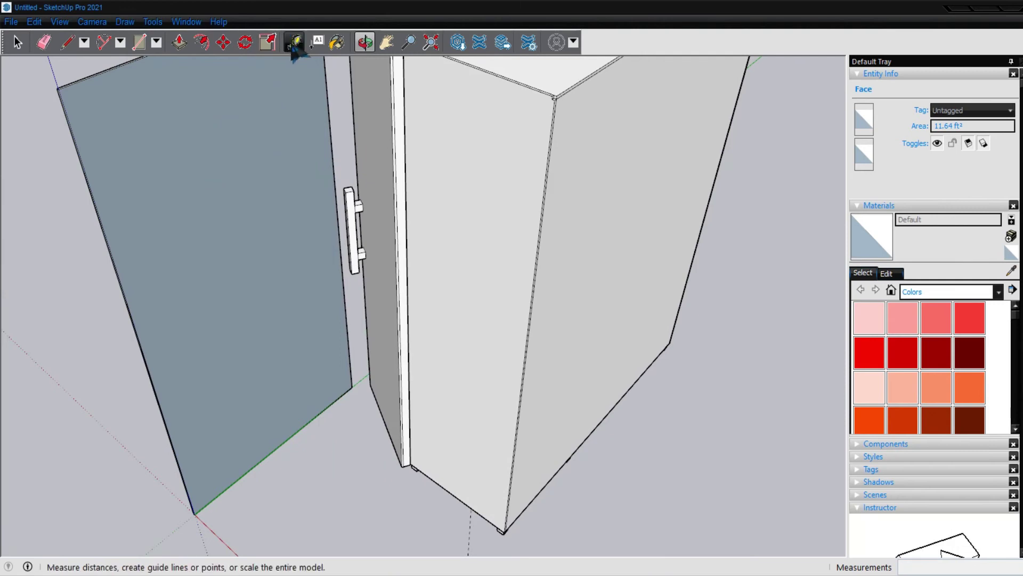
Step: Offset the door face outline 1" inward to create a border strip
{"action": "left_click", "coordinate": [202, 42]}
{"action": "left_click", "coordinate": [336, 210]}
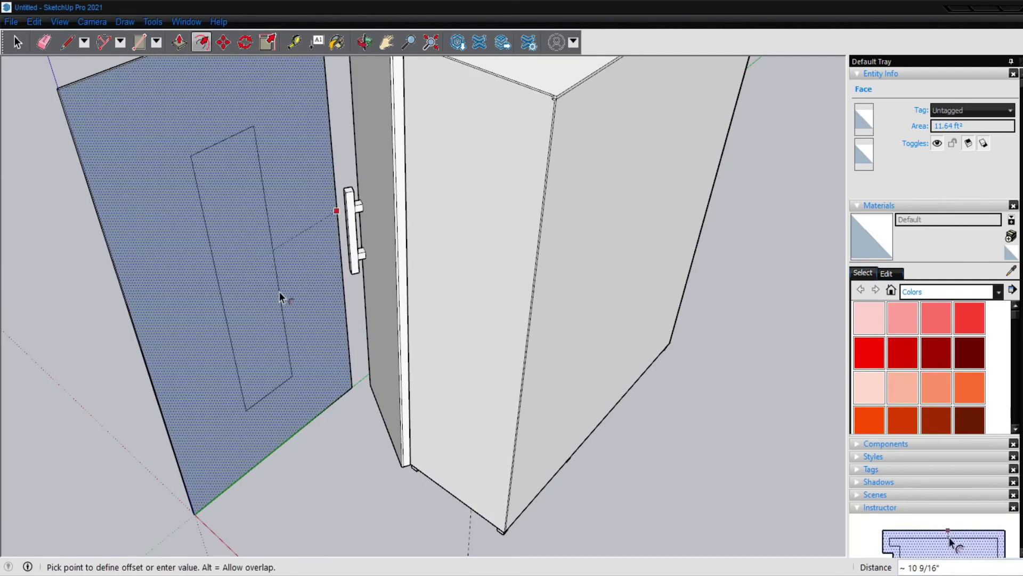
{"action": "type", "text": "1"}
{"action": "key", "text": "Return"}
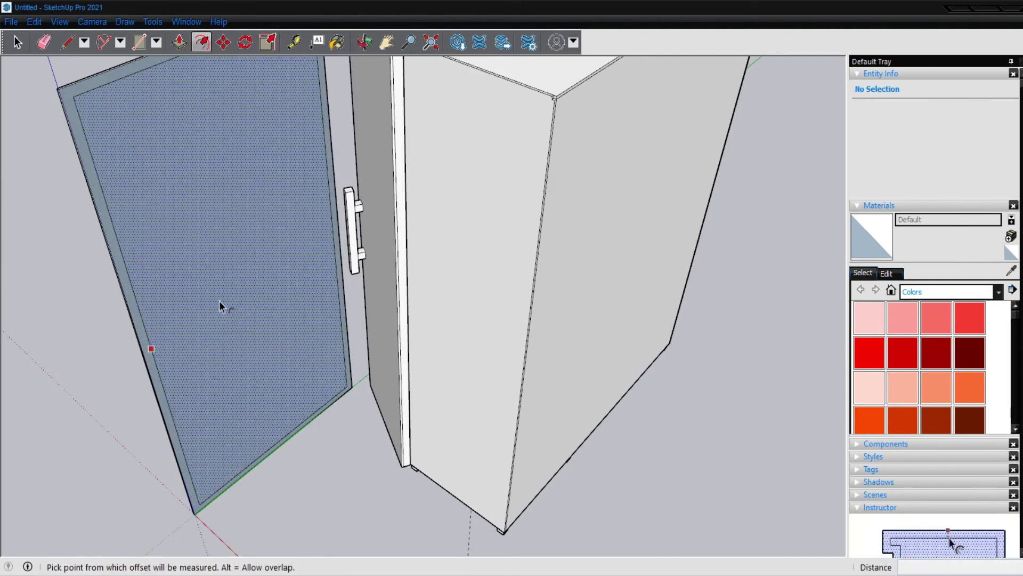
Step: Pull the outer border strip out 1" into a raised frame
{"action": "key", "text": "p"}
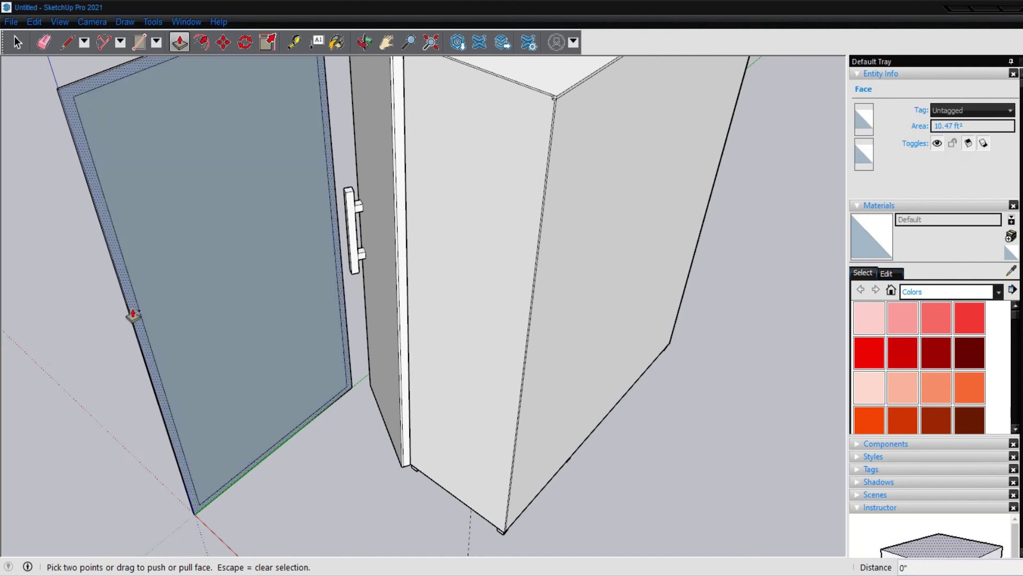
{"action": "left_click", "coordinate": [131, 315]}
{"action": "type", "text": "1"}
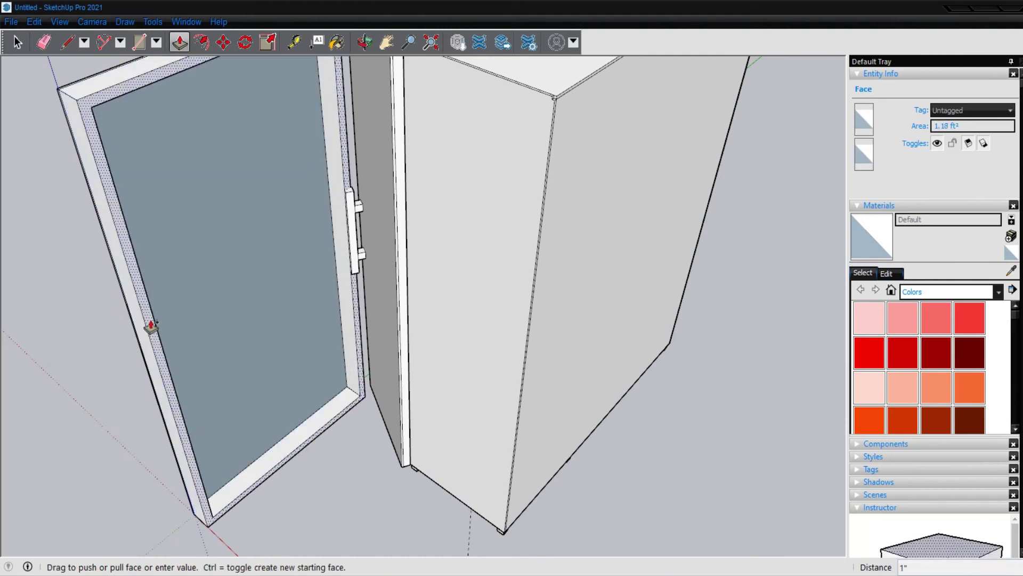
{"action": "key", "text": "Return"}
{"action": "scroll", "coordinate": [155, 341], "scroll_direction": "down", "scroll_amount": 3}
{"action": "scroll", "coordinate": [208, 326], "scroll_direction": "up", "scroll_amount": 3}
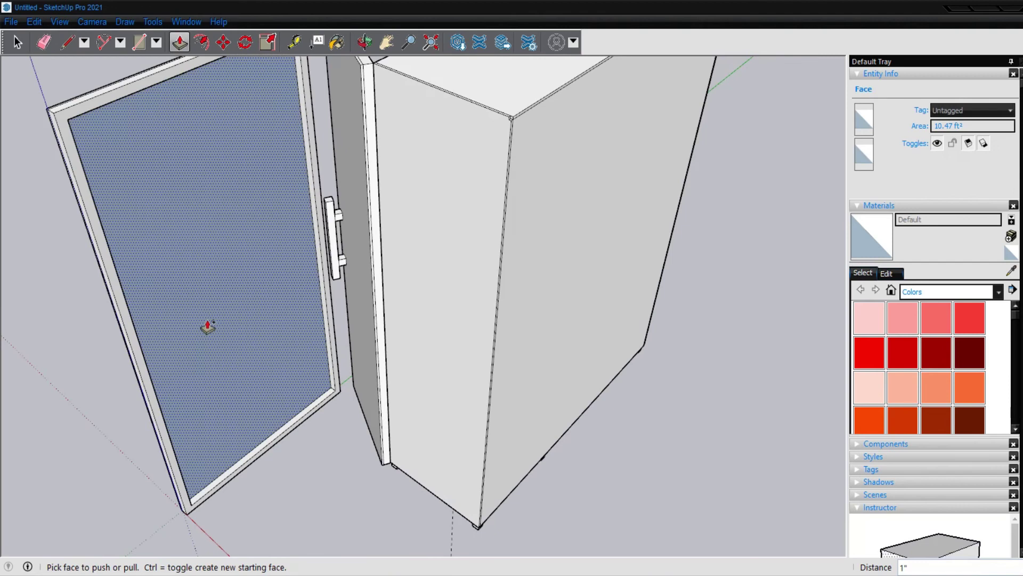
Step: Place two 0.5" guides on the side of the door's lower frame
{"action": "key", "text": "l"}
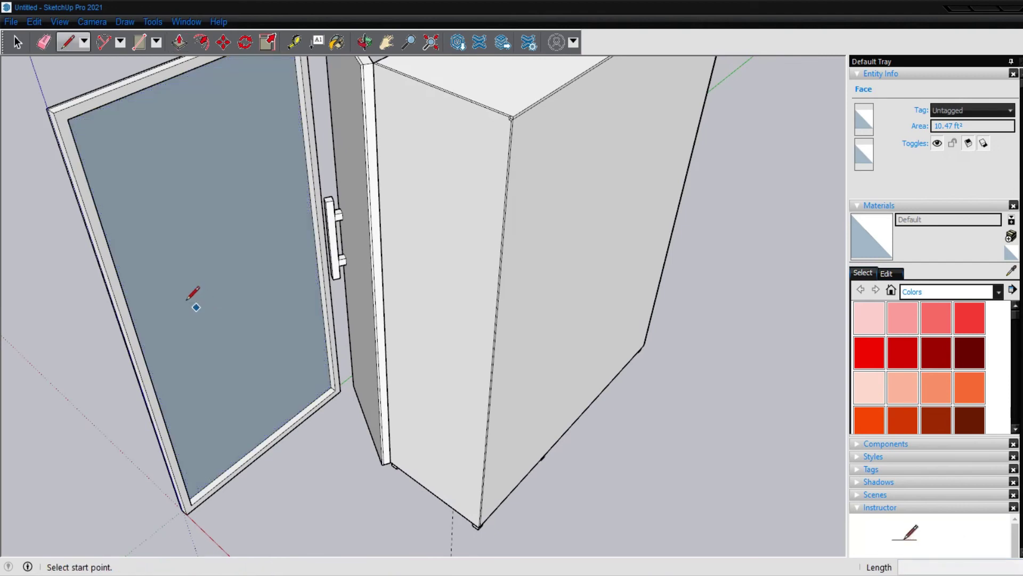
{"action": "scroll", "coordinate": [153, 286], "scroll_direction": "up", "scroll_amount": 1}
{"action": "middle_click_drag", "start_coordinate": [207, 333], "coordinate": [329, 318]}
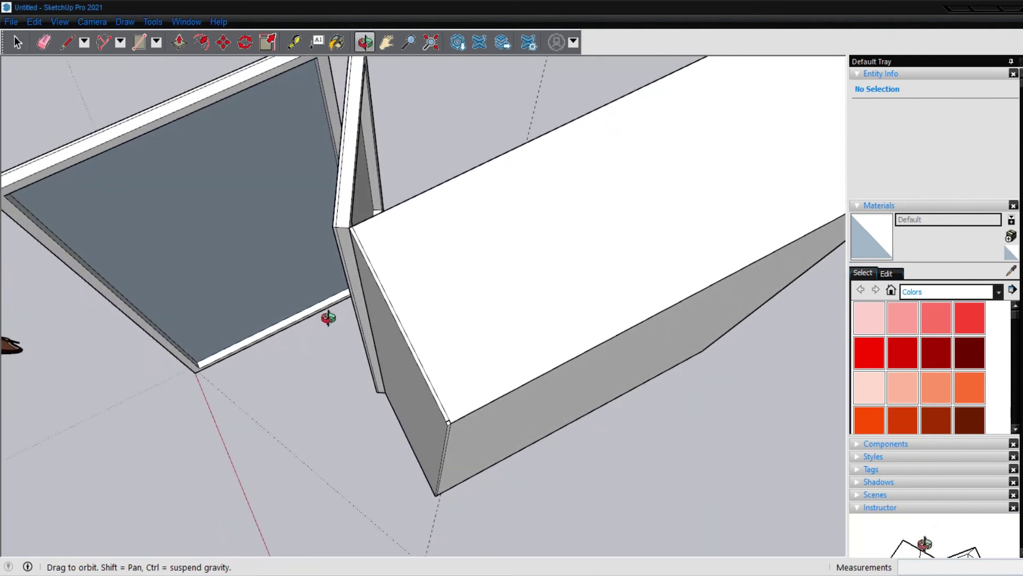
{"action": "mouse_move", "coordinate": [328, 317]}
{"action": "left_mouse_down"}
{"action": "mouse_move", "coordinate": [299, 331]}
{"action": "mouse_move", "coordinate": [160, 263]}
{"action": "left_mouse_up"}
{"action": "key", "text": "l"}
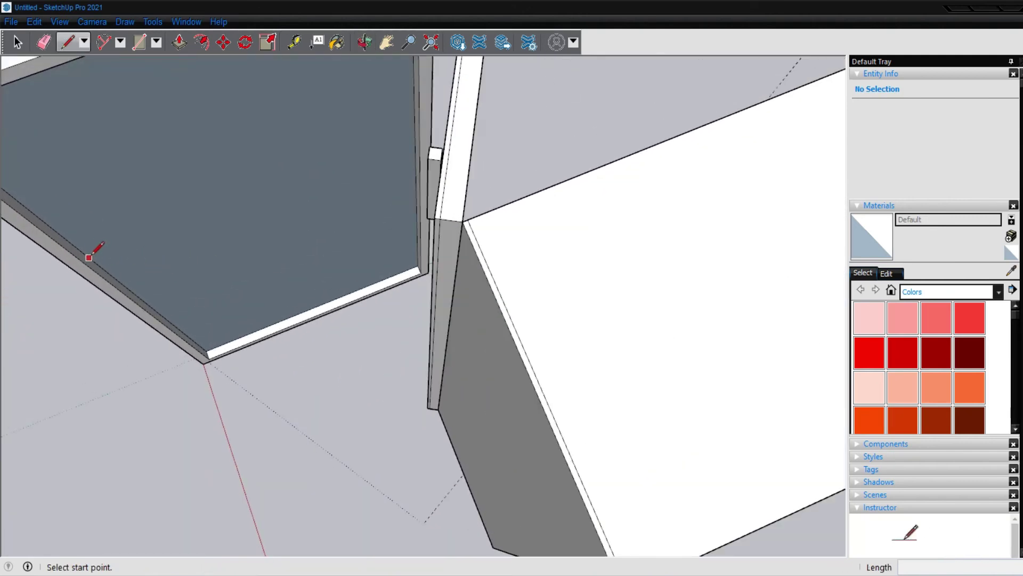
{"action": "left_click", "coordinate": [116, 278]}
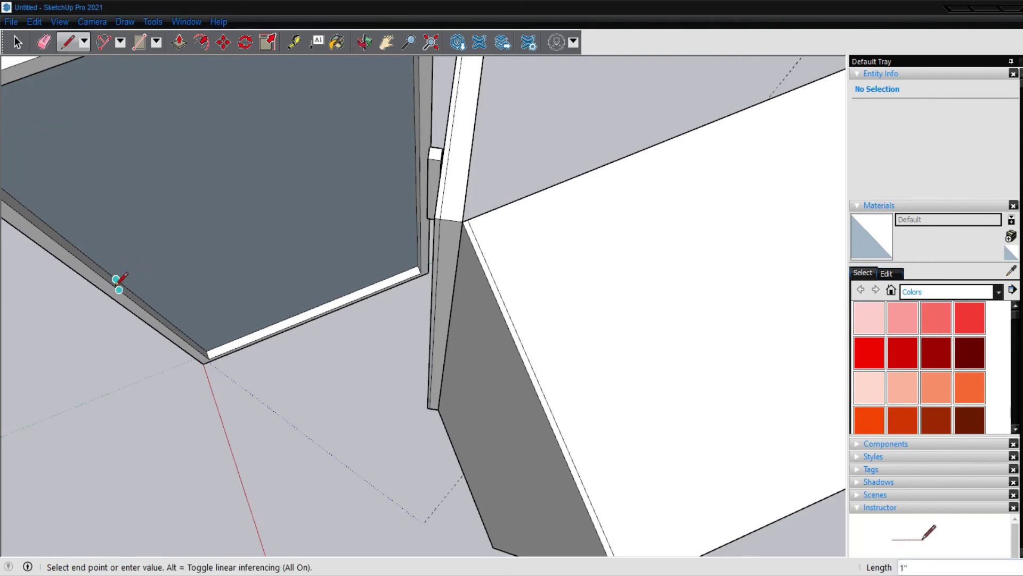
{"action": "scroll", "coordinate": [116, 278], "scroll_direction": "up", "scroll_amount": 3}
{"action": "left_click", "coordinate": [127, 281]}
{"action": "type", "text": "t"}
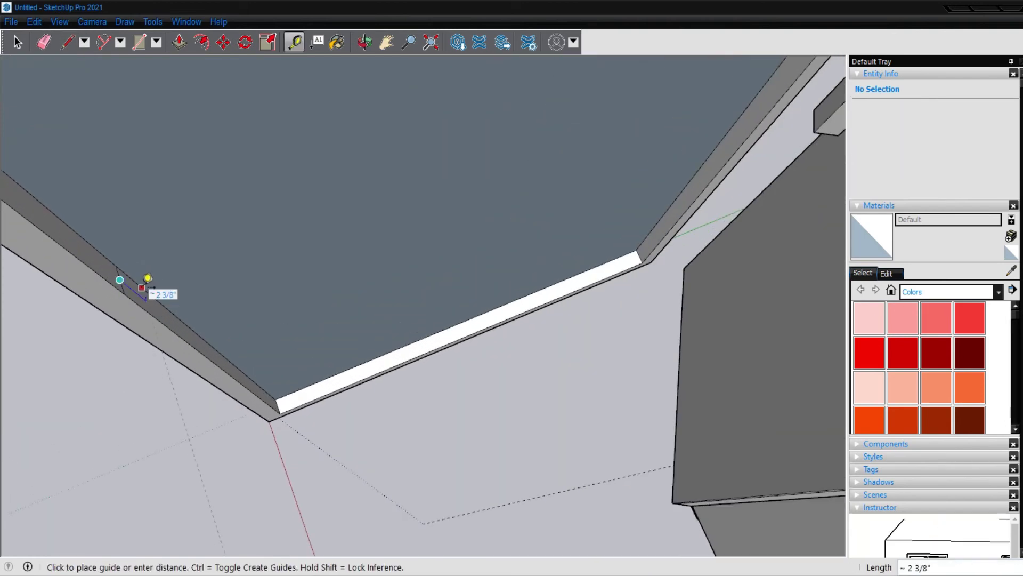
{"action": "type", "text": "."}
{"action": "key", "text": "Return"}
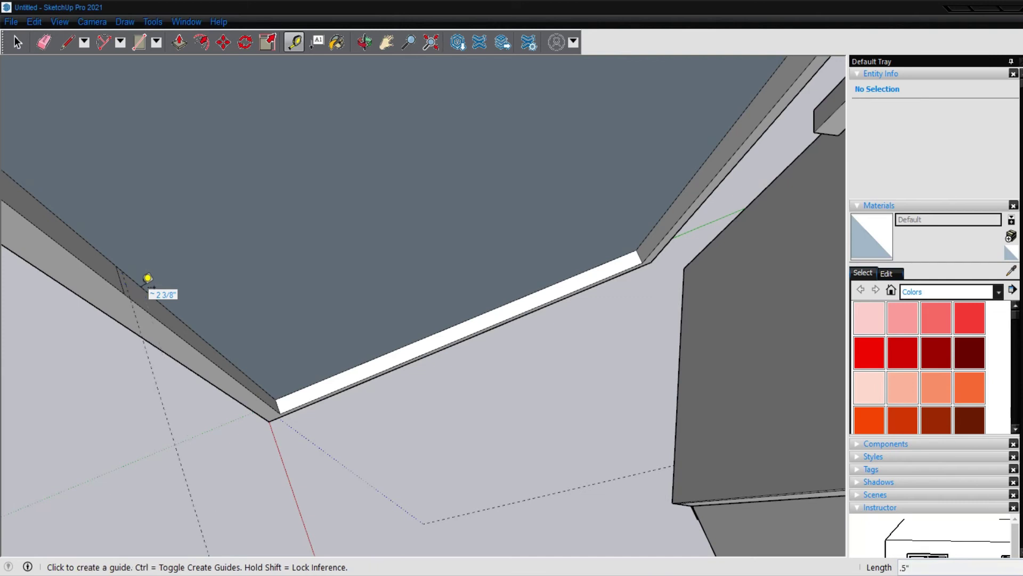
{"action": "scroll", "coordinate": [149, 279], "scroll_direction": "up", "scroll_amount": 1}
{"action": "left_click", "coordinate": [103, 273]}
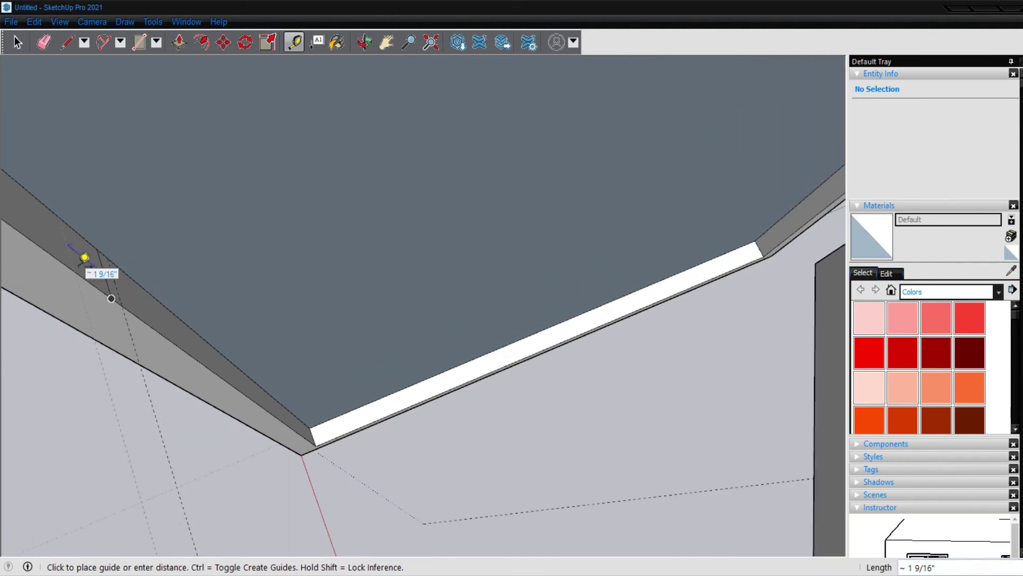
{"action": "left_click", "coordinate": [111, 299]}
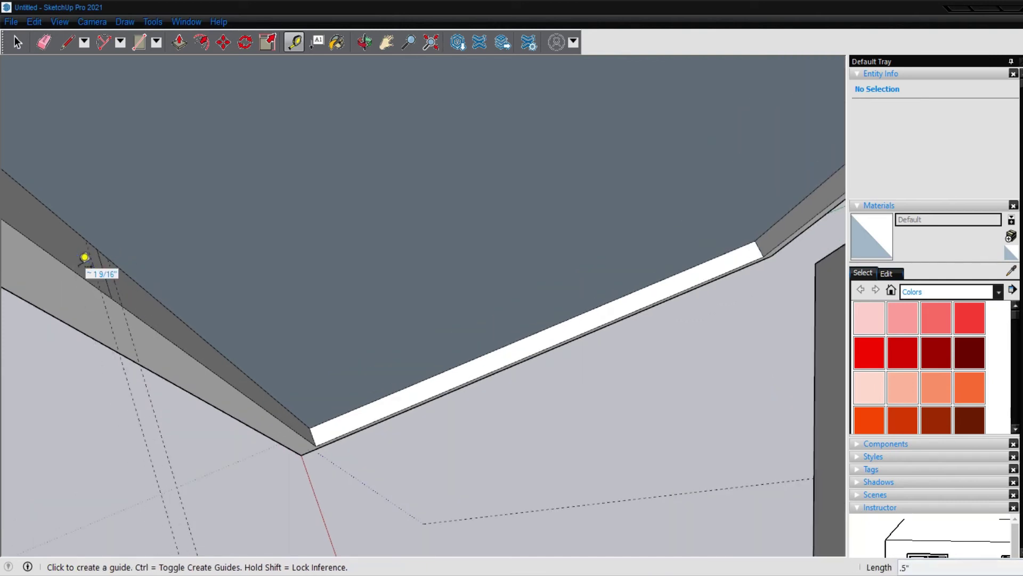
Step: Draw two edges across the frame side along the guides
{"action": "key", "text": "e"}
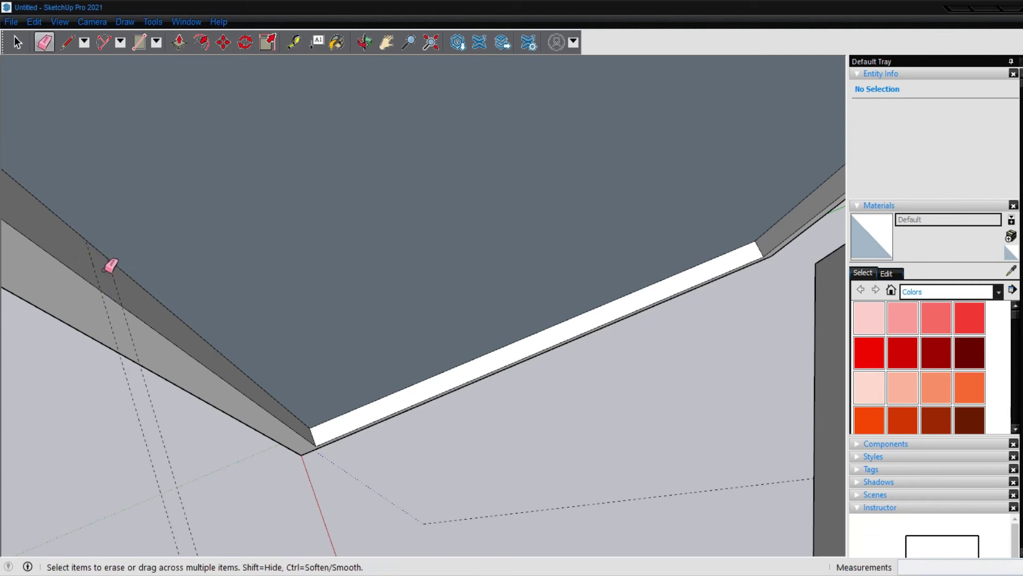
{"action": "key", "text": "l"}
{"action": "left_click", "coordinate": [84, 239]}
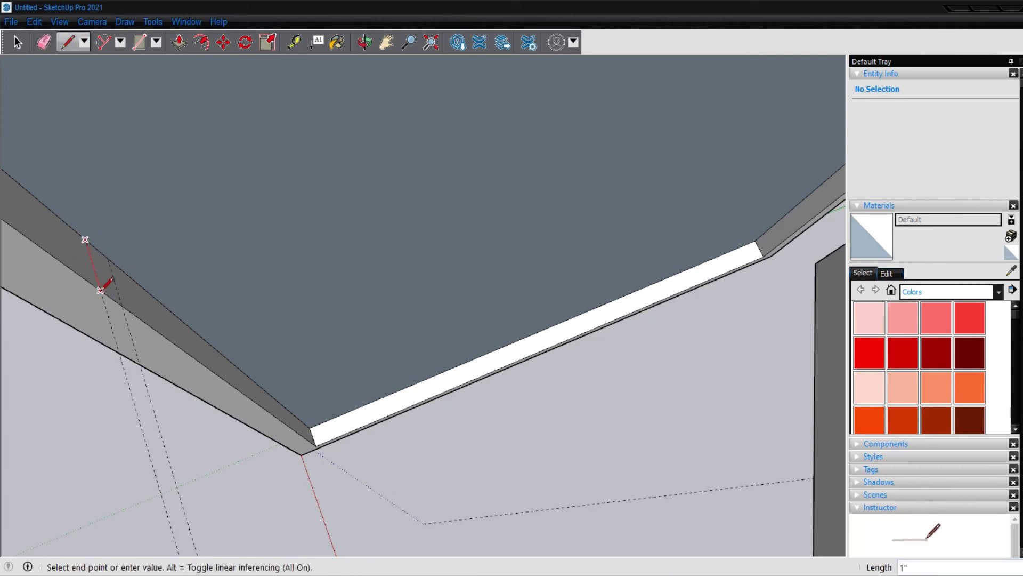
{"action": "left_click", "coordinate": [100, 290]}
{"action": "left_click", "coordinate": [121, 305]}
{"action": "left_click", "coordinate": [117, 255]}
{"action": "scroll", "coordinate": [100, 291], "scroll_direction": "down", "scroll_amount": 1}
Step: Push/Pull the strip between the edges across to the far side of the frame as a crossbar
{"action": "key", "text": "p"}
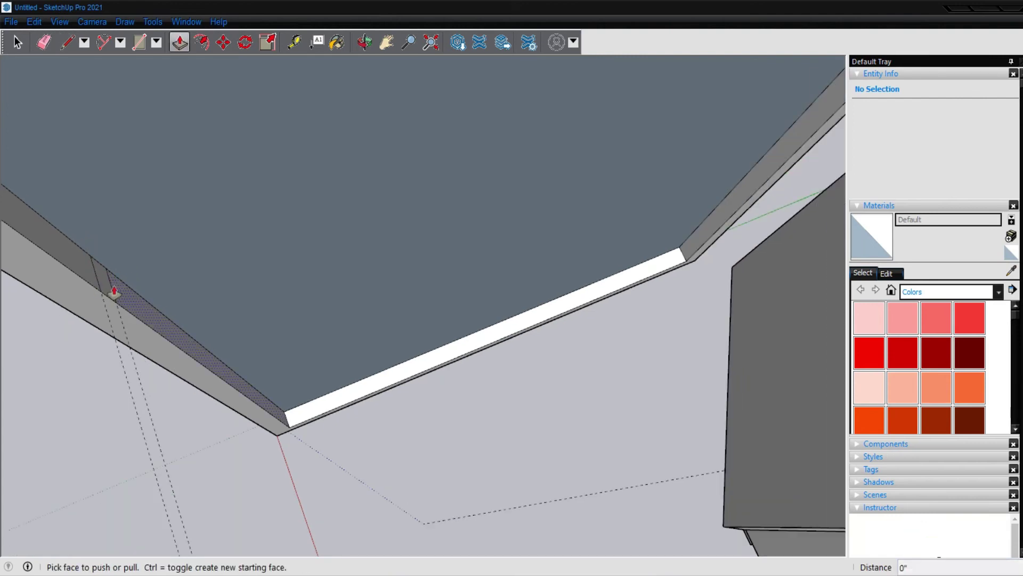
{"action": "left_click", "coordinate": [108, 291]}
{"action": "scroll", "coordinate": [208, 273], "scroll_direction": "down", "scroll_amount": 1}
{"action": "scroll", "coordinate": [201, 272], "scroll_direction": "down", "scroll_amount": 1}
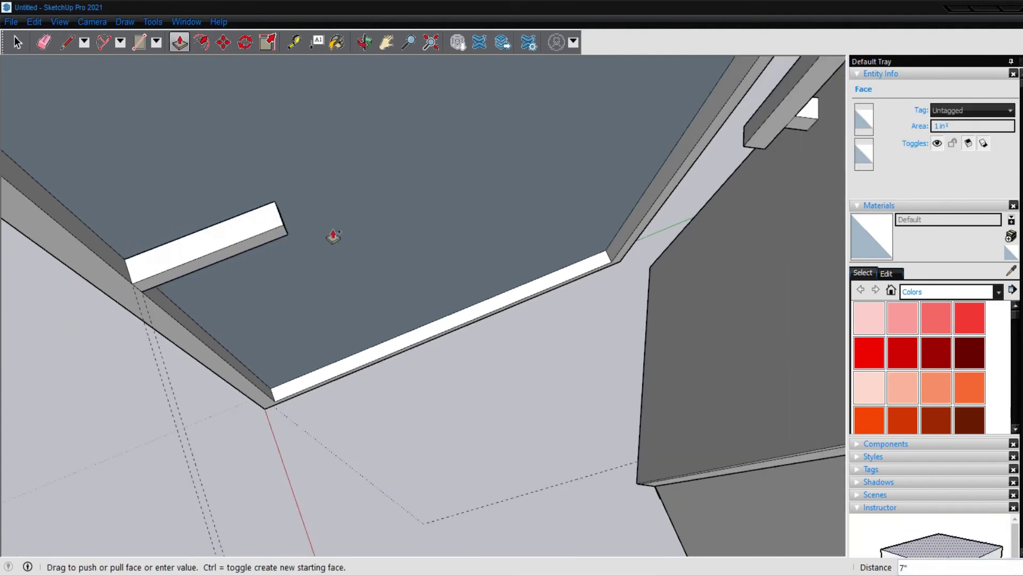
{"action": "left_click", "coordinate": [738, 91]}
{"action": "scroll", "coordinate": [524, 271], "scroll_direction": "down", "scroll_amount": 3}
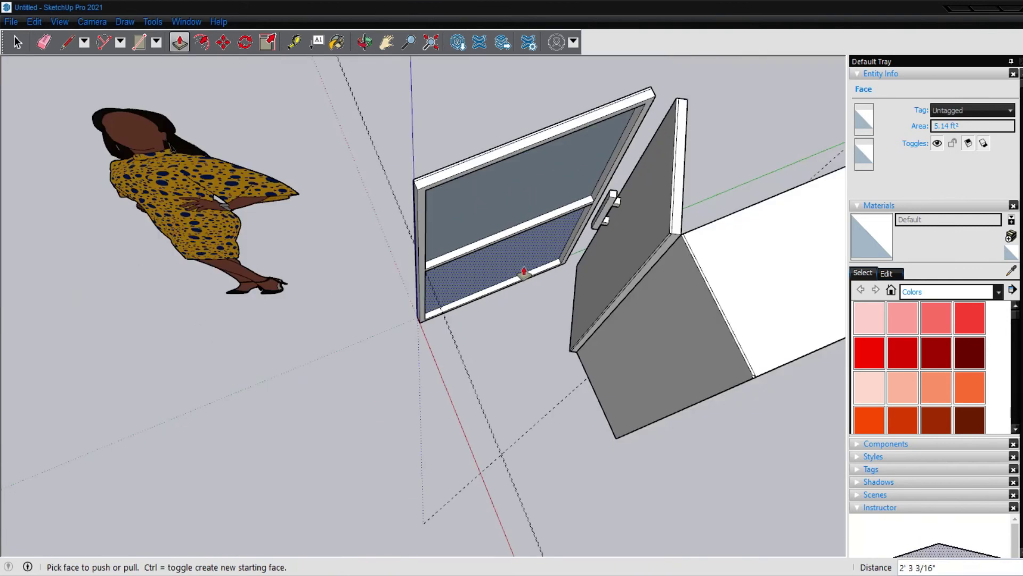
Step: Face the door and place two guides 0.5" from the bottom rail point to mark the mullion width
{"action": "mouse_move", "coordinate": [484, 271]}
{"action": "middle_mouse_down"}
{"action": "mouse_move", "coordinate": [400, 68]}
{"action": "mouse_move", "coordinate": [370, 96]}
{"action": "mouse_move", "coordinate": [386, 57]}
{"action": "middle_mouse_up"}
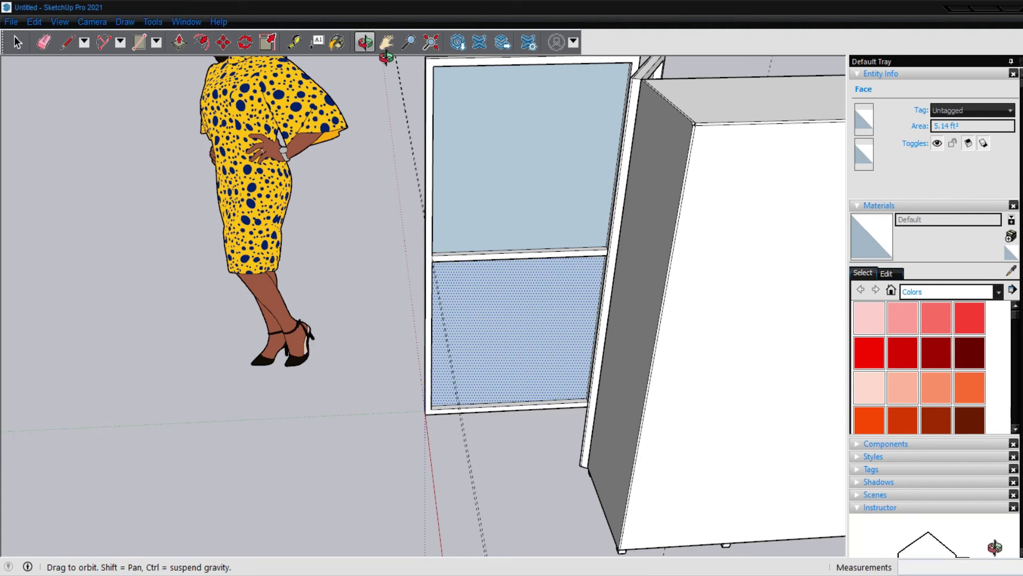
{"action": "mouse_move", "coordinate": [583, 165]}
{"action": "middle_mouse_down"}
{"action": "mouse_move", "coordinate": [555, 176]}
{"action": "mouse_move", "coordinate": [576, 187]}
{"action": "mouse_move", "coordinate": [589, 221]}
{"action": "mouse_move", "coordinate": [548, 270]}
{"action": "middle_mouse_up"}
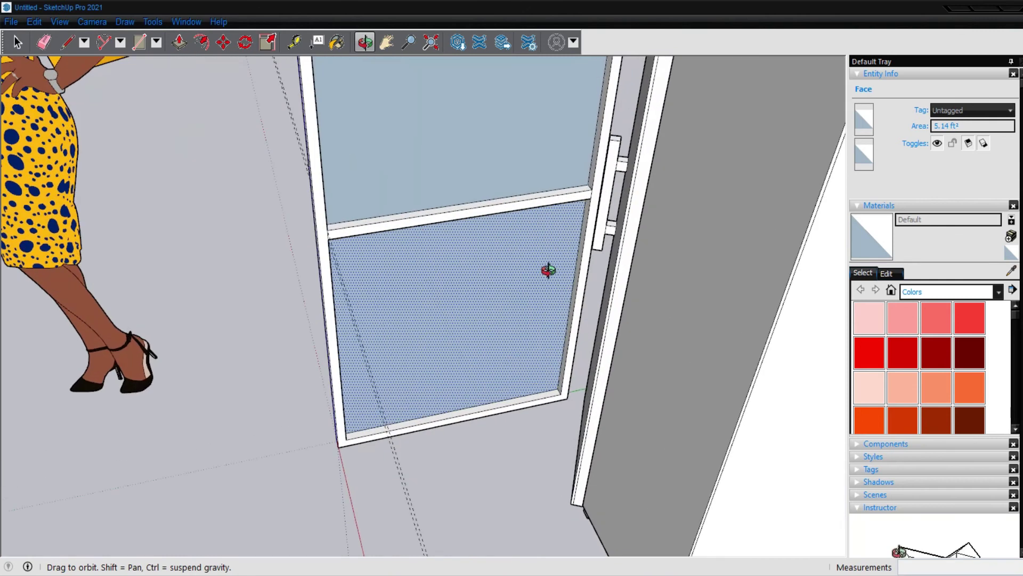
{"action": "key", "text": "l"}
{"action": "left_click", "coordinate": [456, 416]}
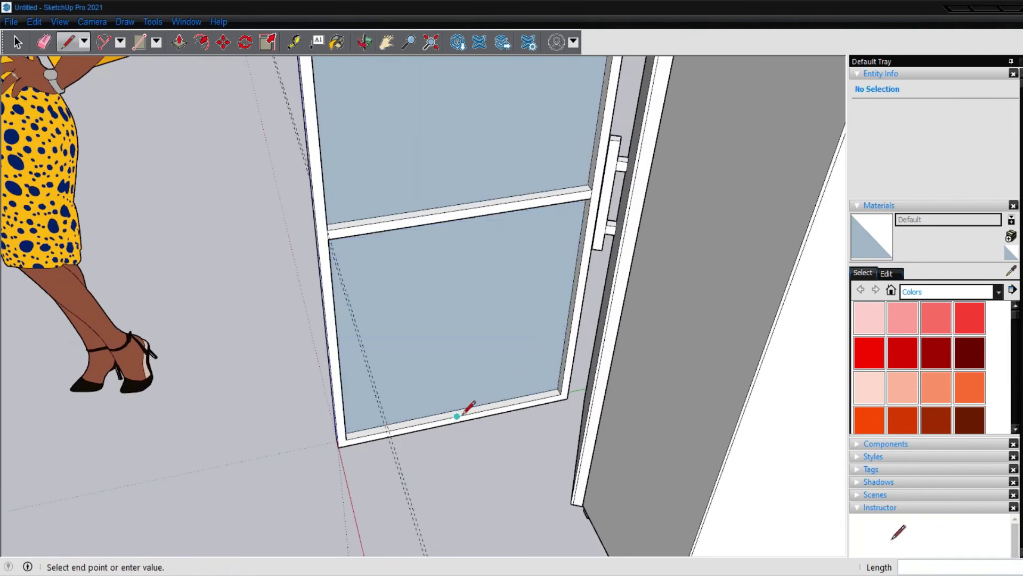
{"action": "scroll", "coordinate": [451, 416], "scroll_direction": "up", "scroll_amount": 4}
{"action": "key", "text": "Escape"}
{"action": "scroll", "coordinate": [452, 397], "scroll_direction": "up", "scroll_amount": 3}
{"action": "scroll", "coordinate": [452, 404], "scroll_direction": "up", "scroll_amount": 2}
{"action": "key", "text": "t"}
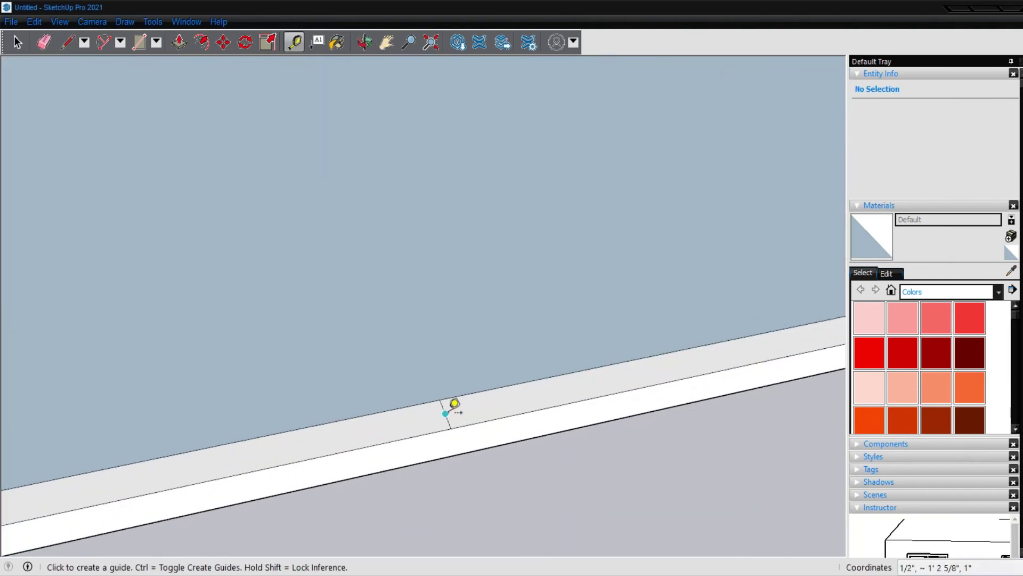
{"action": "left_click", "coordinate": [445, 413]}
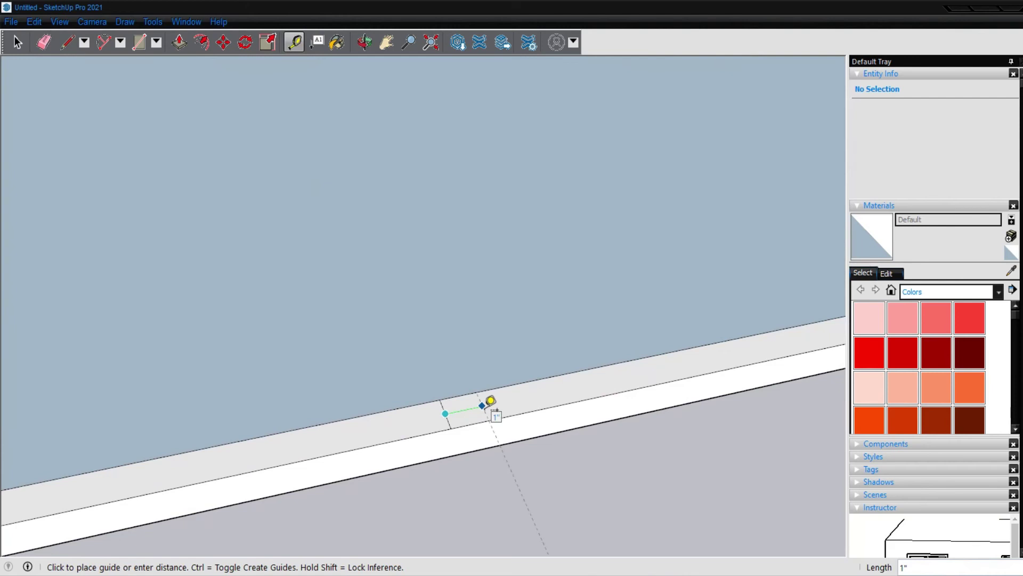
{"action": "type", "text": ".5"}
{"action": "key", "text": "Return"}
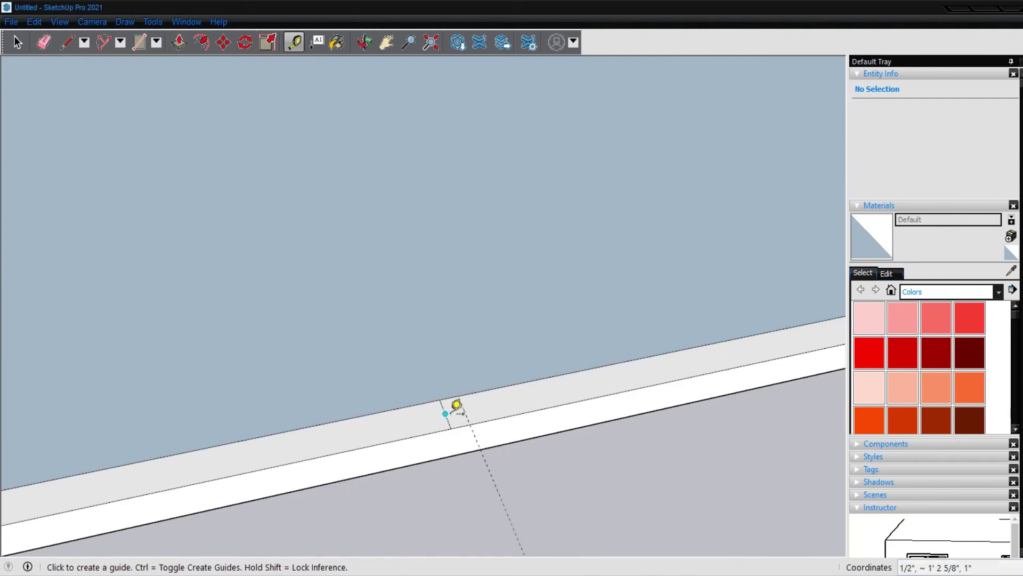
{"action": "left_click", "coordinate": [445, 414]}
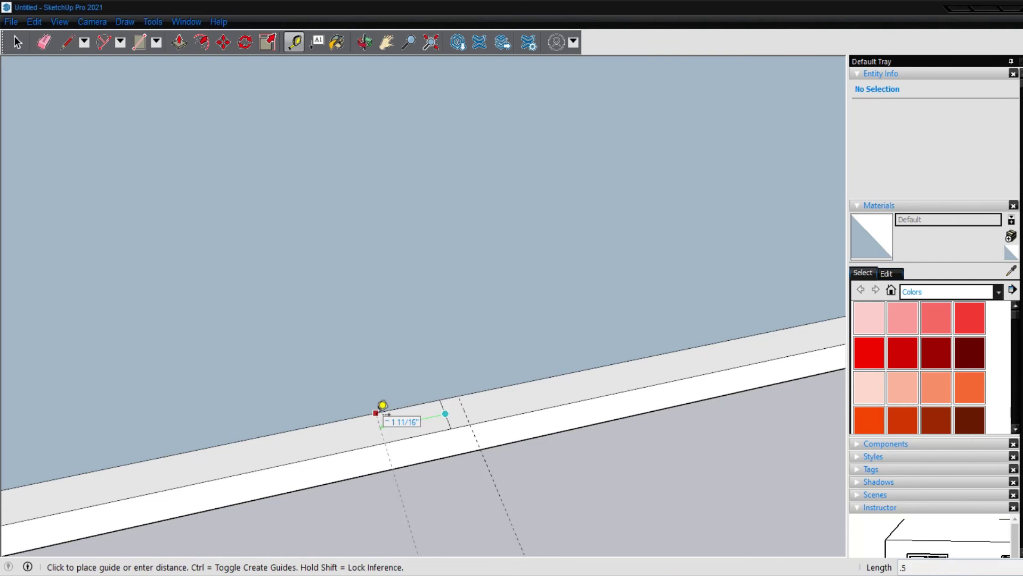
{"action": "type", "text": ".5"}
{"action": "key", "text": "Return"}
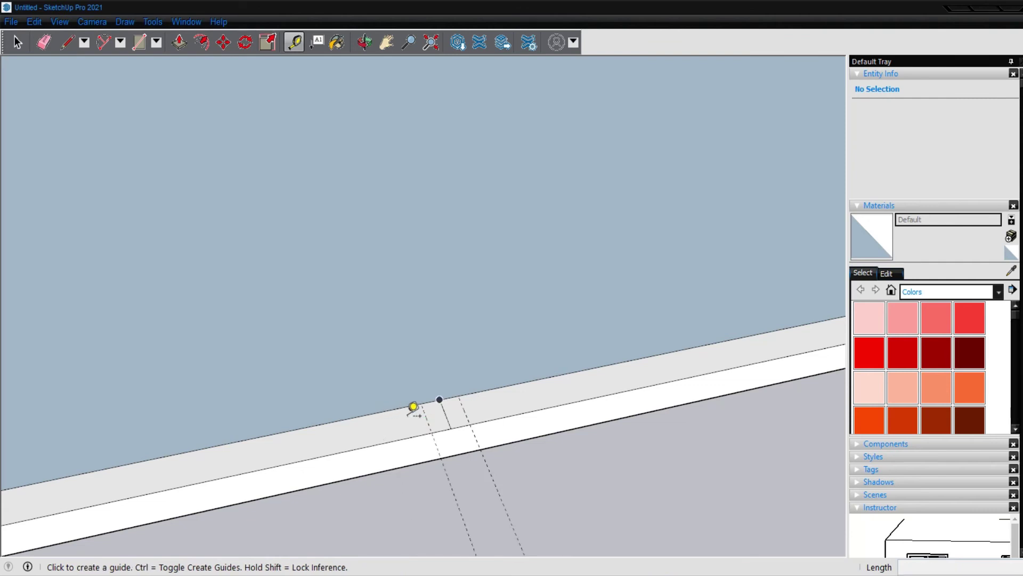
Step: Draw edges along both guides and Push/Pull the narrow strip up to the horizontal rail
{"action": "key", "text": "l"}
{"action": "left_click", "coordinate": [433, 433]}
{"action": "left_click", "coordinate": [422, 404]}
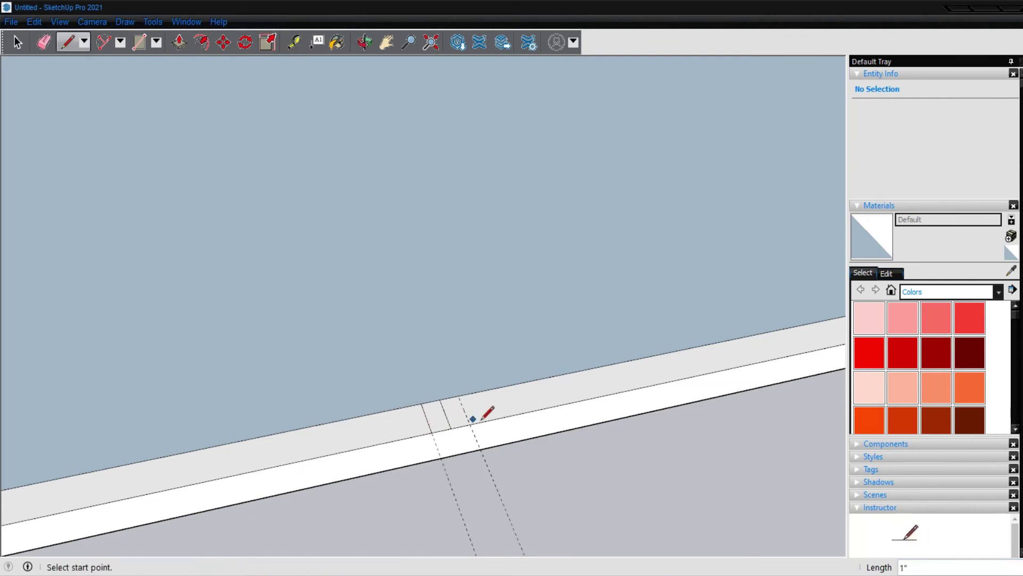
{"action": "left_click", "coordinate": [469, 423]}
{"action": "left_click", "coordinate": [459, 397]}
{"action": "key", "text": "e"}
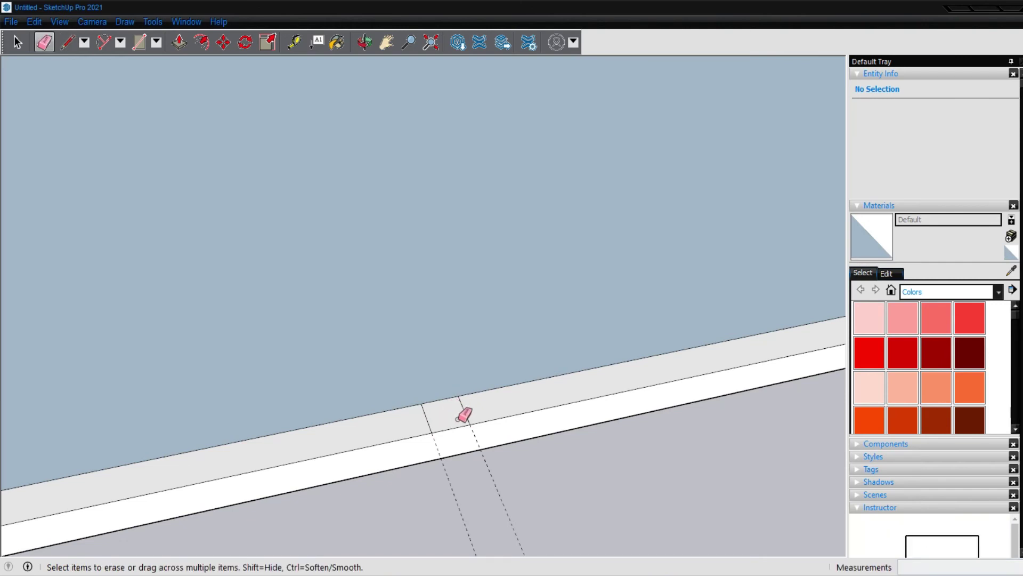
{"action": "scroll", "coordinate": [465, 415], "scroll_direction": "down", "scroll_amount": 3}
{"action": "key", "text": "p"}
{"action": "left_click", "coordinate": [458, 422]}
{"action": "scroll", "coordinate": [458, 424], "scroll_direction": "down", "scroll_amount": 3}
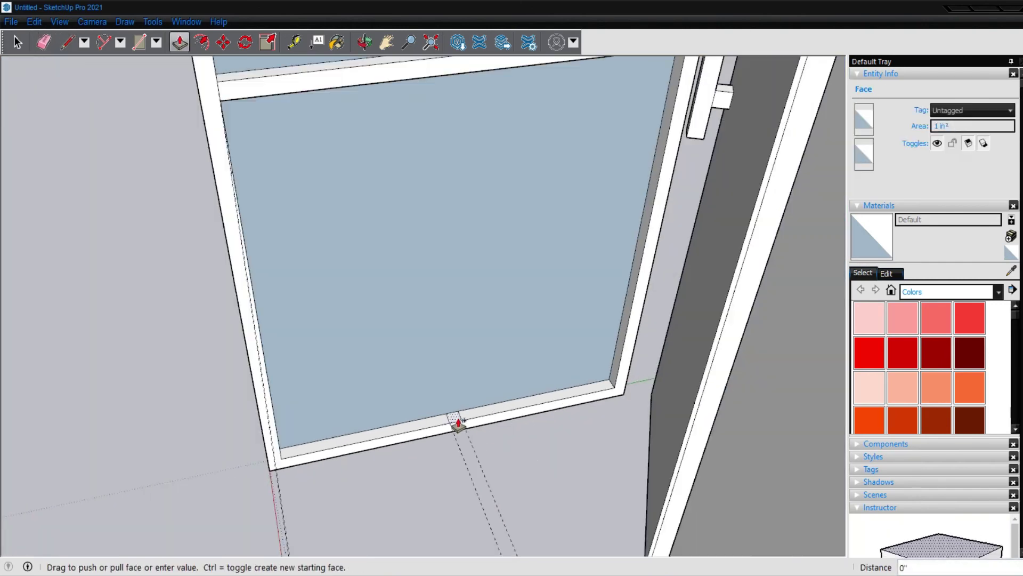
{"action": "scroll", "coordinate": [458, 424], "scroll_direction": "down", "scroll_amount": 2}
{"action": "left_click", "coordinate": [492, 154]}
Step: Outline the mullion strip on the rail top and Push/Pull it to full window height
{"action": "scroll", "coordinate": [463, 143], "scroll_direction": "up", "scroll_amount": 2}
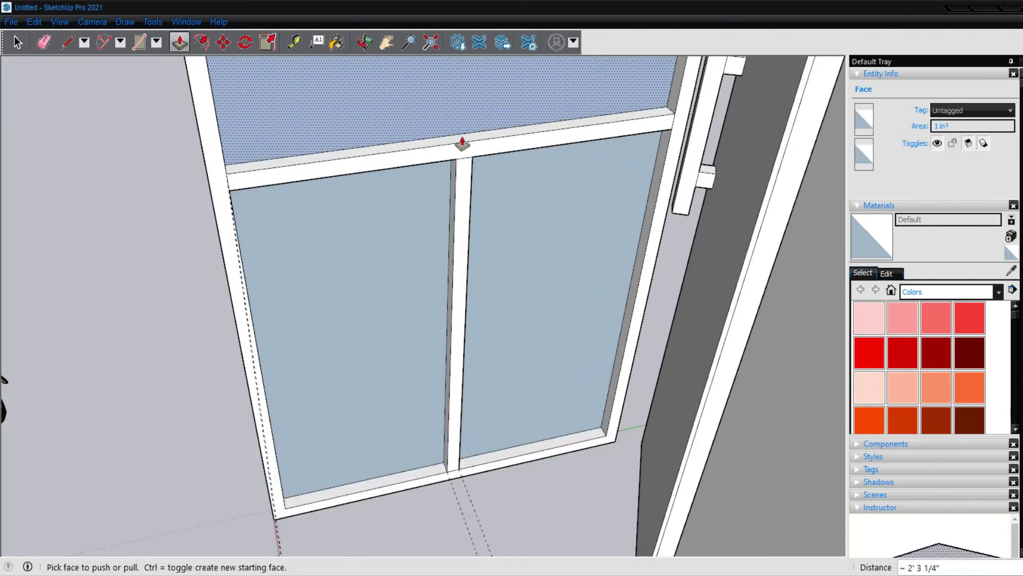
{"action": "scroll", "coordinate": [463, 144], "scroll_direction": "up", "scroll_amount": 3}
{"action": "key", "text": "l"}
{"action": "left_click", "coordinate": [450, 179]}
{"action": "left_click", "coordinate": [451, 146]}
{"action": "left_click", "coordinate": [483, 174]}
{"action": "left_click", "coordinate": [484, 143]}
{"action": "left_click", "coordinate": [451, 146]}
{"action": "left_click", "coordinate": [485, 142]}
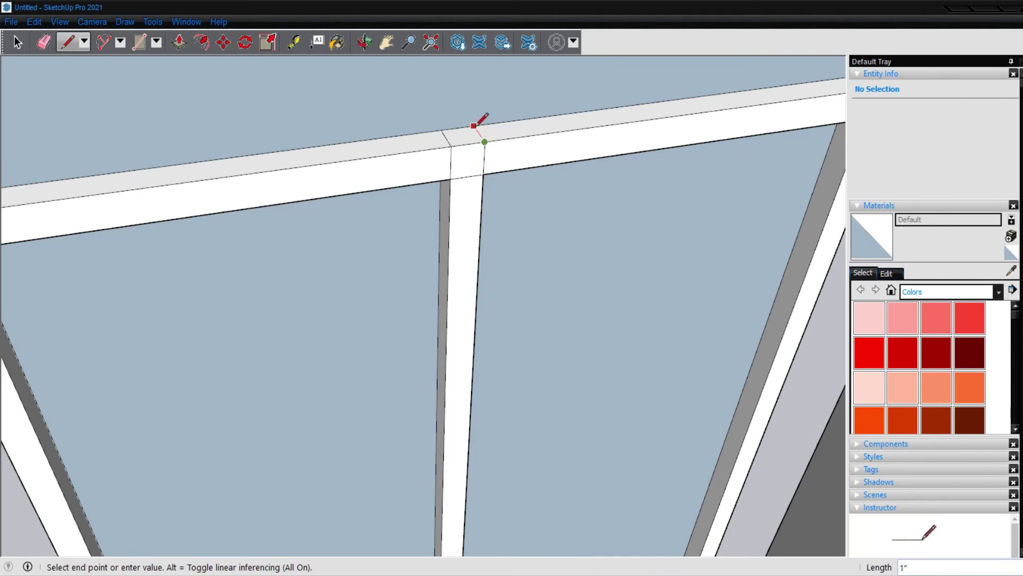
{"action": "left_click", "coordinate": [474, 126]}
{"action": "scroll", "coordinate": [470, 201], "scroll_direction": "down", "scroll_amount": 2}
{"action": "scroll", "coordinate": [470, 201], "scroll_direction": "down", "scroll_amount": 3}
{"action": "scroll", "coordinate": [483, 199], "scroll_direction": "down", "scroll_amount": 2}
{"action": "scroll", "coordinate": [490, 202], "scroll_direction": "down", "scroll_amount": 2}
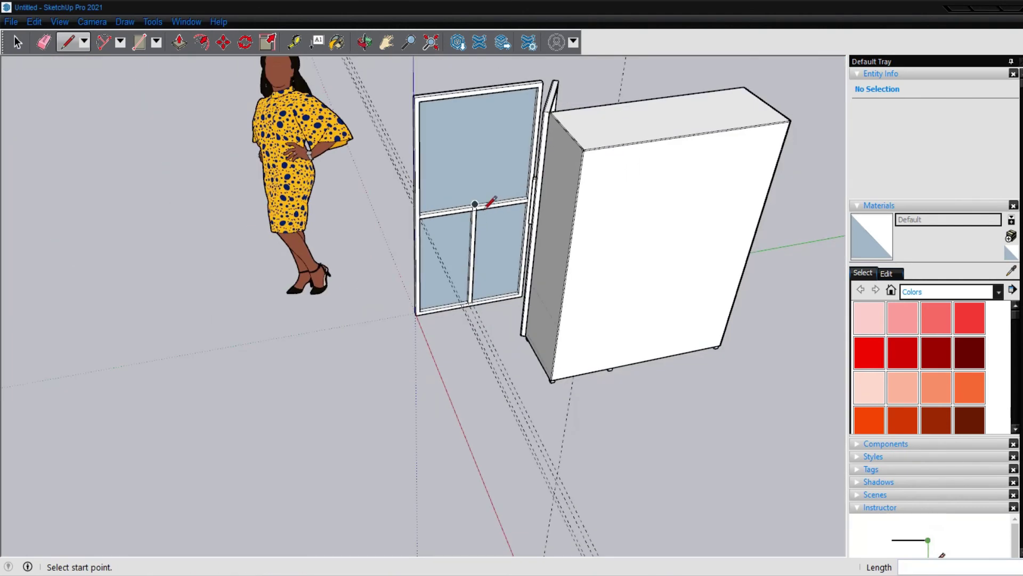
{"action": "scroll", "coordinate": [499, 160], "scroll_direction": "up", "scroll_amount": 2}
{"action": "key", "text": "p"}
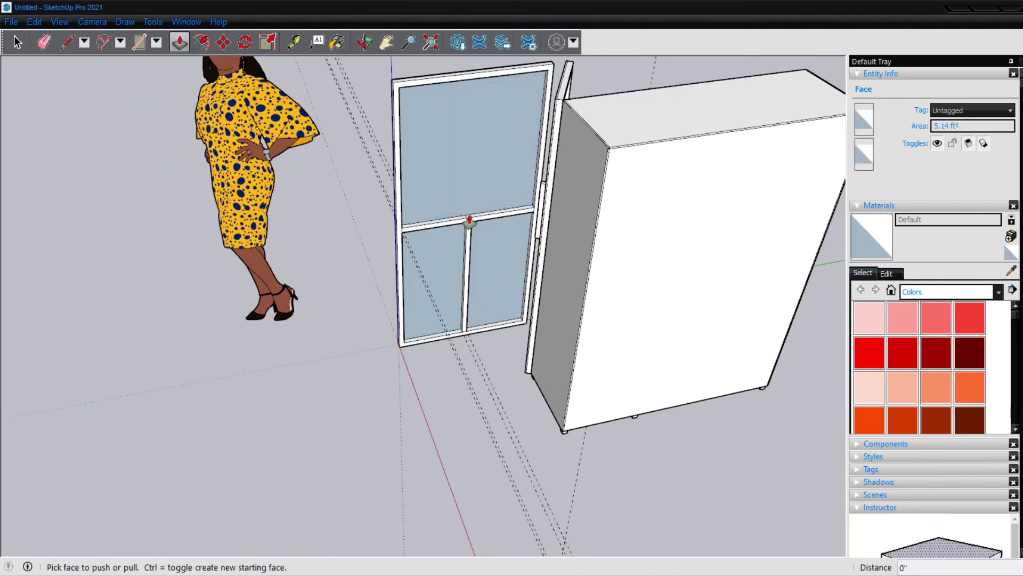
{"action": "left_click", "coordinate": [470, 218]}
{"action": "left_click", "coordinate": [507, 81]}
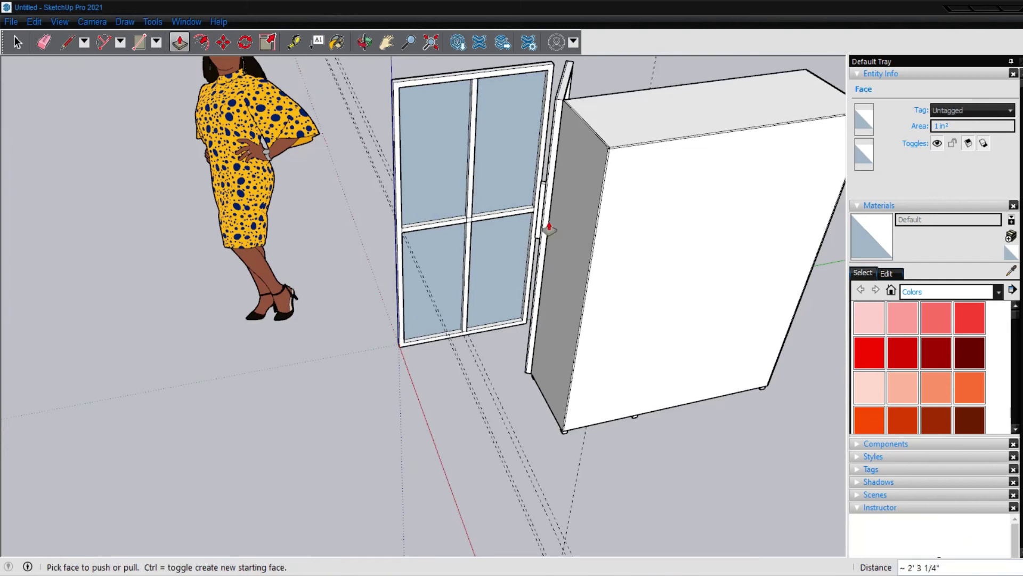
{"action": "scroll", "coordinate": [548, 234], "scroll_direction": "down", "scroll_amount": 2}
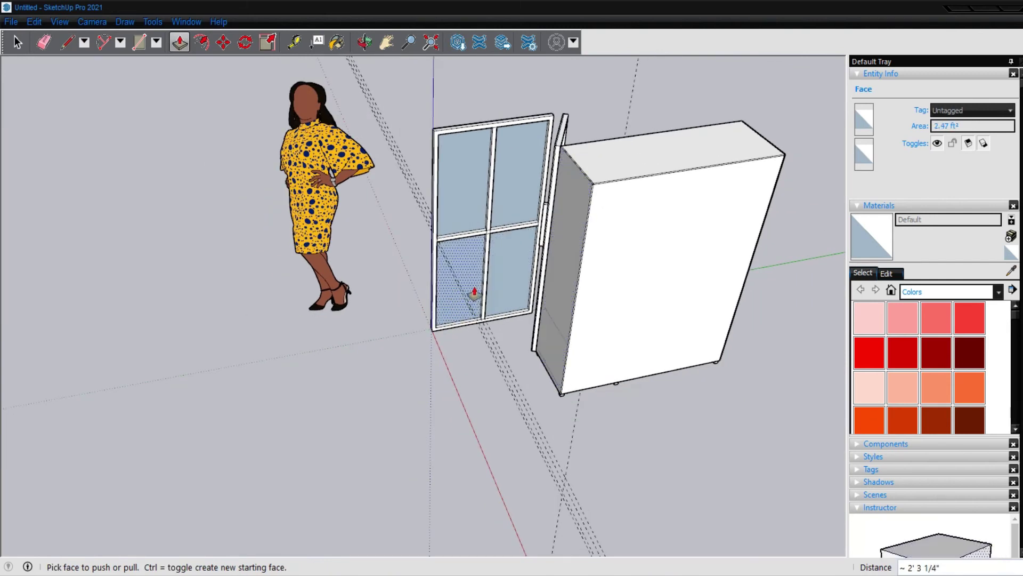
{"action": "key", "text": "o"}
{"action": "mouse_move", "coordinate": [474, 309]}
{"action": "left_mouse_down"}
{"action": "mouse_move", "coordinate": [671, 316]}
{"action": "mouse_move", "coordinate": [514, 277]}
{"action": "mouse_move", "coordinate": [514, 299]}
{"action": "mouse_move", "coordinate": [488, 238]}
{"action": "left_mouse_up"}
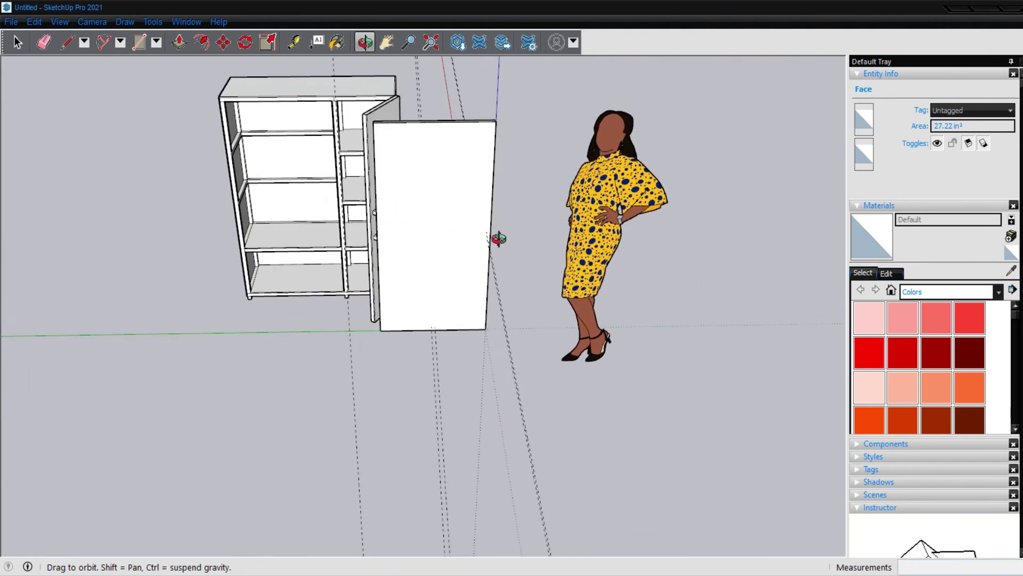
Step: Draw a horizontal line across the door from its edge midpoint
{"action": "scroll", "coordinate": [489, 237], "scroll_direction": "up", "scroll_amount": 3}
{"action": "key", "text": "l"}
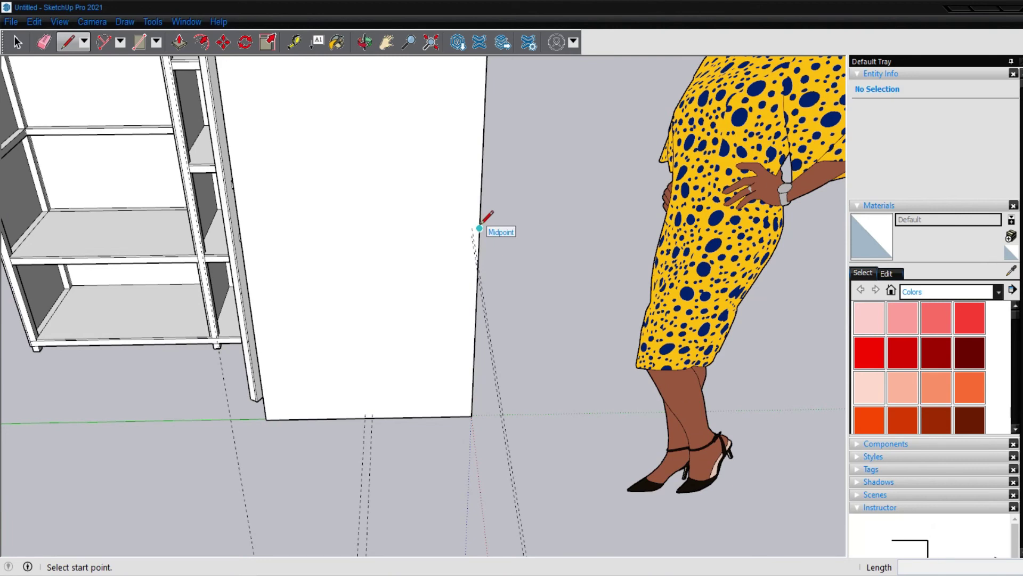
{"action": "left_click", "coordinate": [479, 228]}
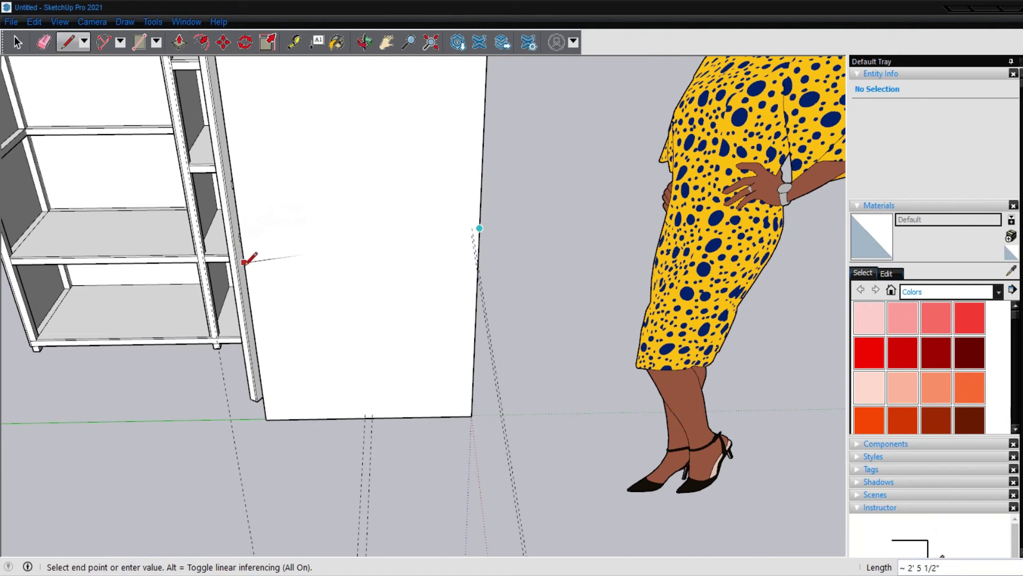
{"action": "key", "text": "Escape"}
{"action": "left_click", "coordinate": [480, 228]}
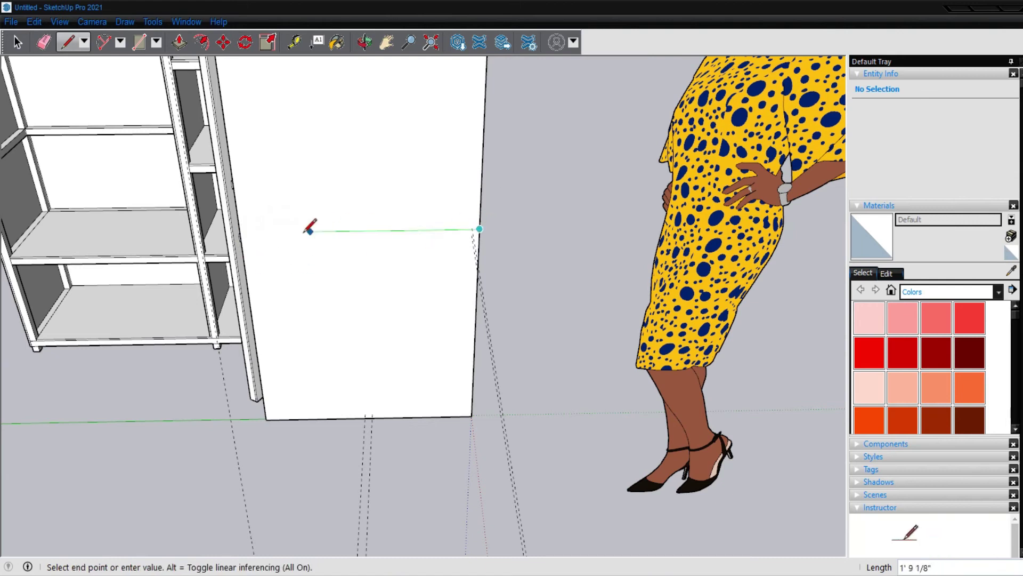
{"action": "left_click", "coordinate": [240, 232]}
{"action": "scroll", "coordinate": [469, 226], "scroll_direction": "up", "scroll_amount": 2}
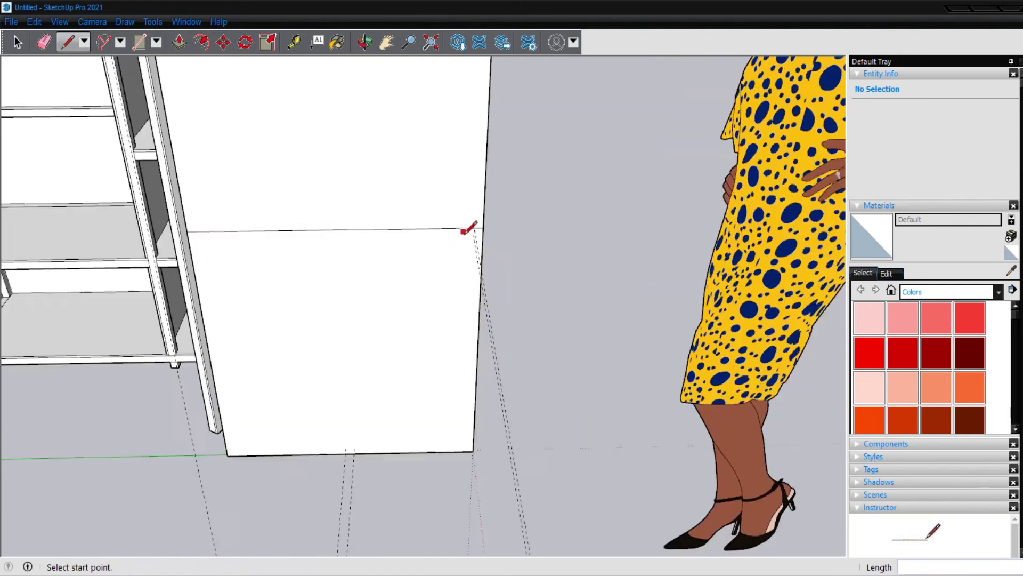
{"action": "scroll", "coordinate": [507, 197], "scroll_direction": "up", "scroll_amount": 2}
Step: Place guides 1" in from the door edge and 4" above the horizontal line
{"action": "key", "text": "t"}
{"action": "left_click", "coordinate": [501, 184]}
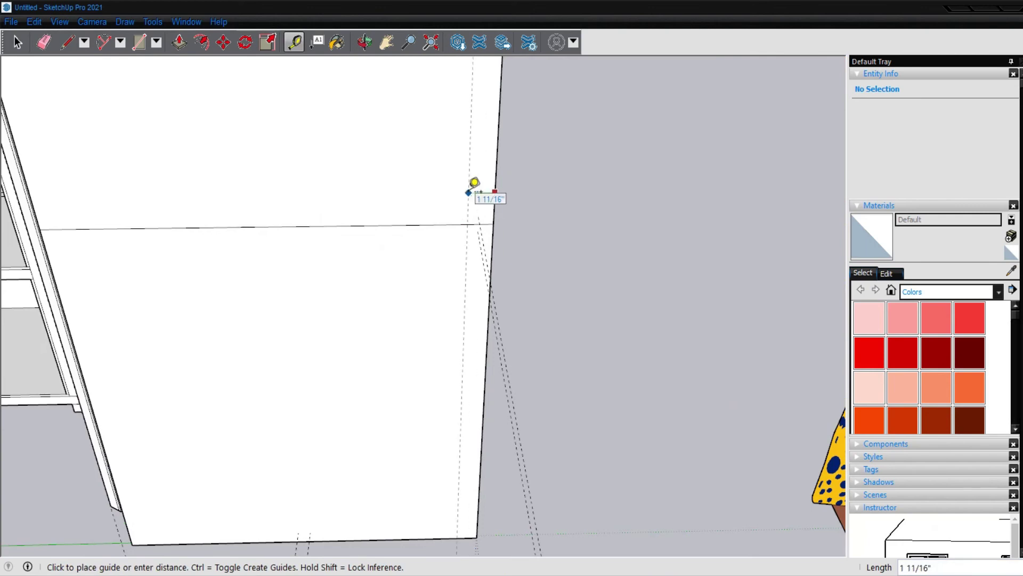
{"action": "left_click", "coordinate": [475, 183]}
{"action": "left_click", "coordinate": [485, 168]}
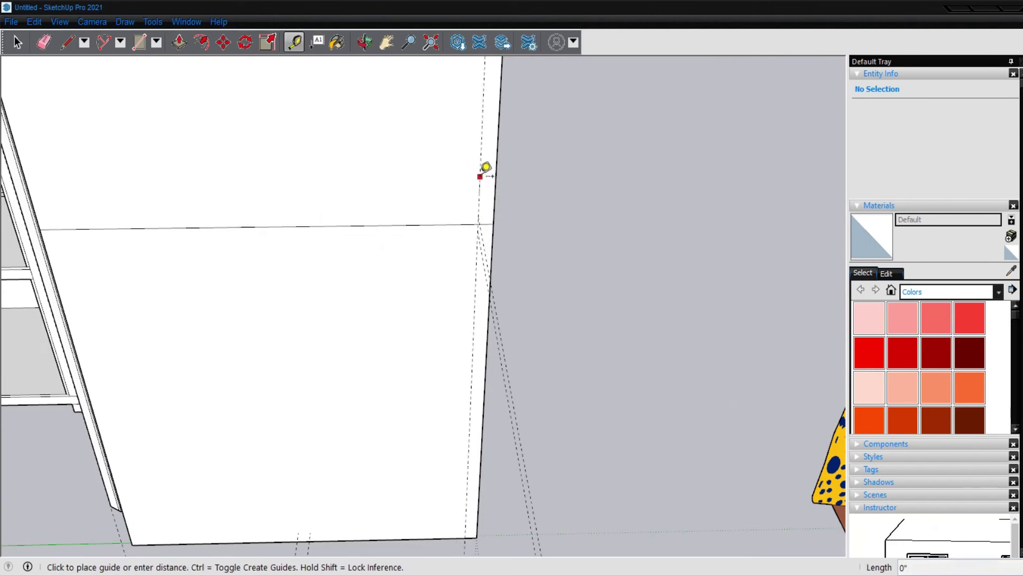
{"action": "key", "text": "Return"}
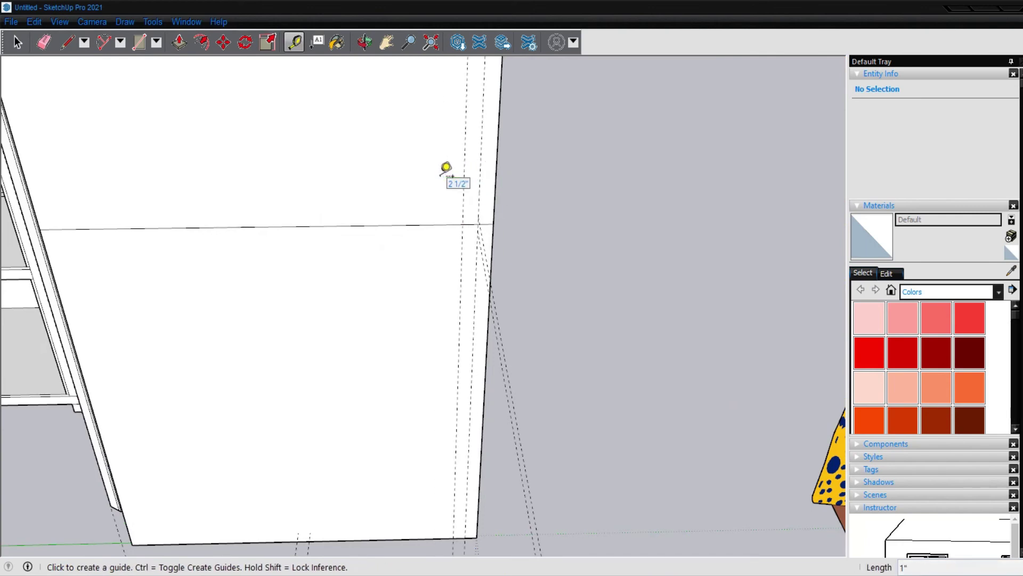
{"action": "left_click", "coordinate": [437, 224]}
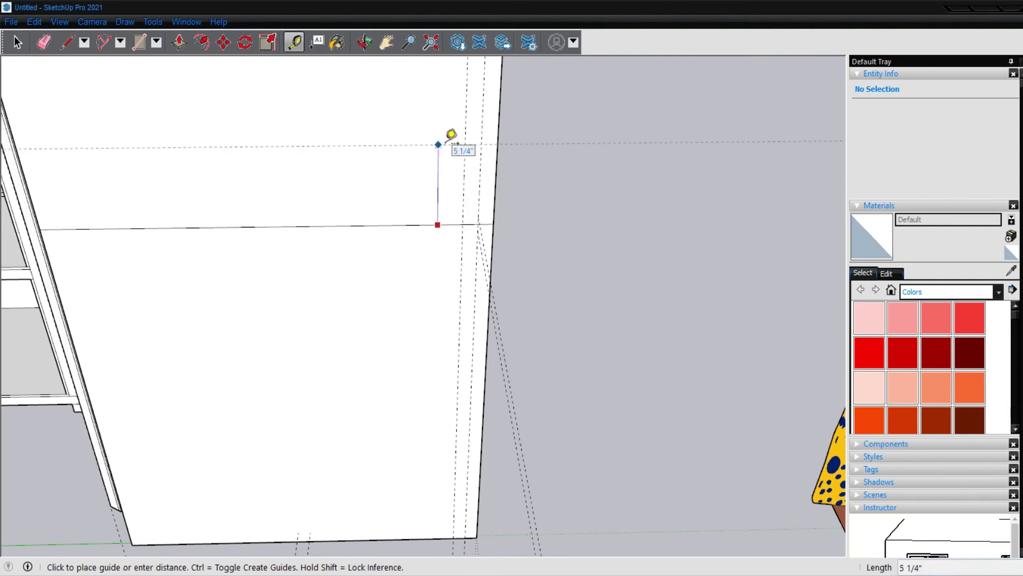
{"action": "key", "text": "Return"}
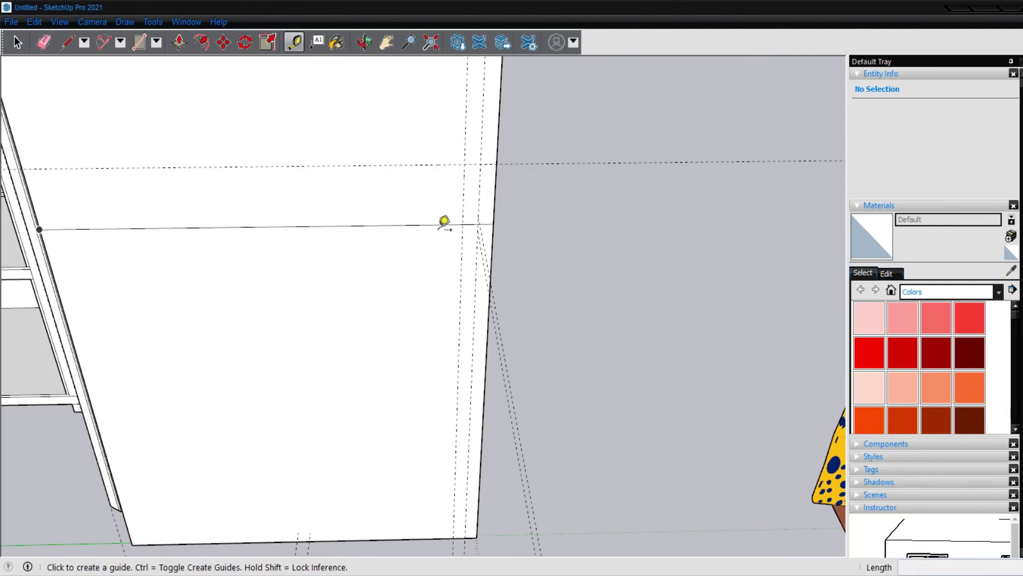
Step: Add a guide 4" below the line and 1" offset guides from the upper and lower guides
{"action": "left_click", "coordinate": [437, 225]}
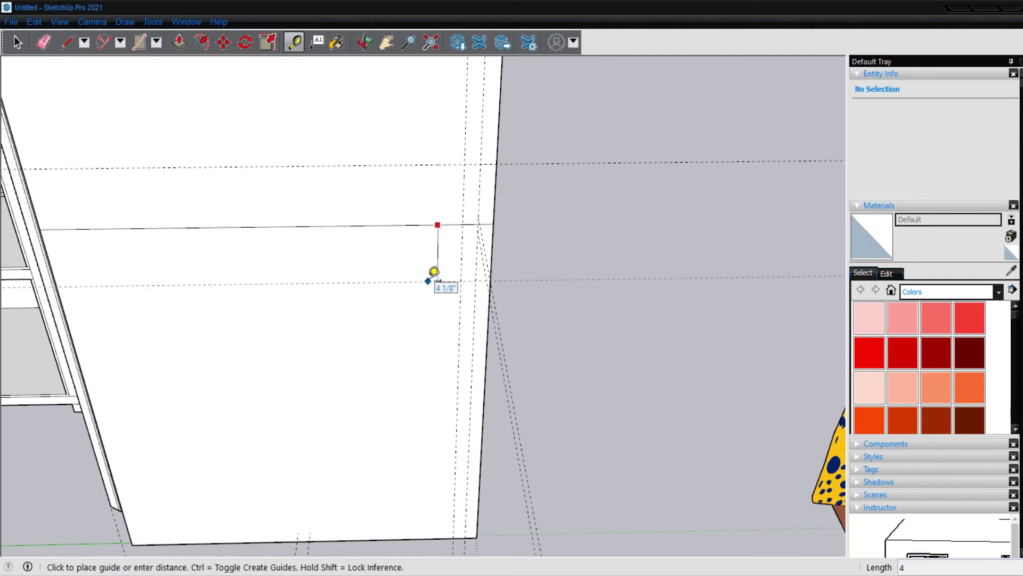
{"action": "left_click", "coordinate": [434, 272]}
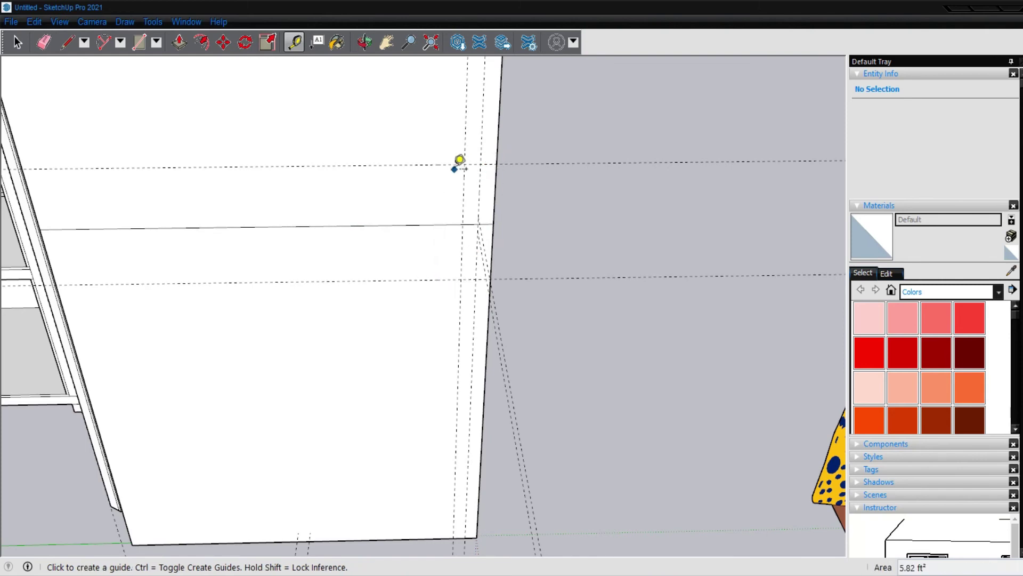
{"action": "left_click", "coordinate": [439, 165]}
{"action": "type", "text": "1\""}
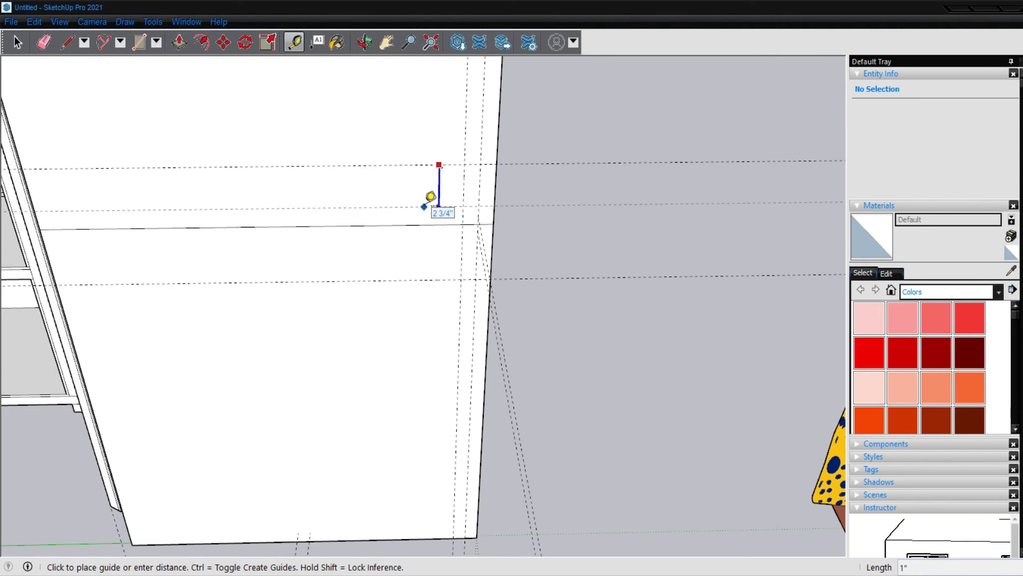
{"action": "key", "text": "Return"}
{"action": "left_click", "coordinate": [450, 279]}
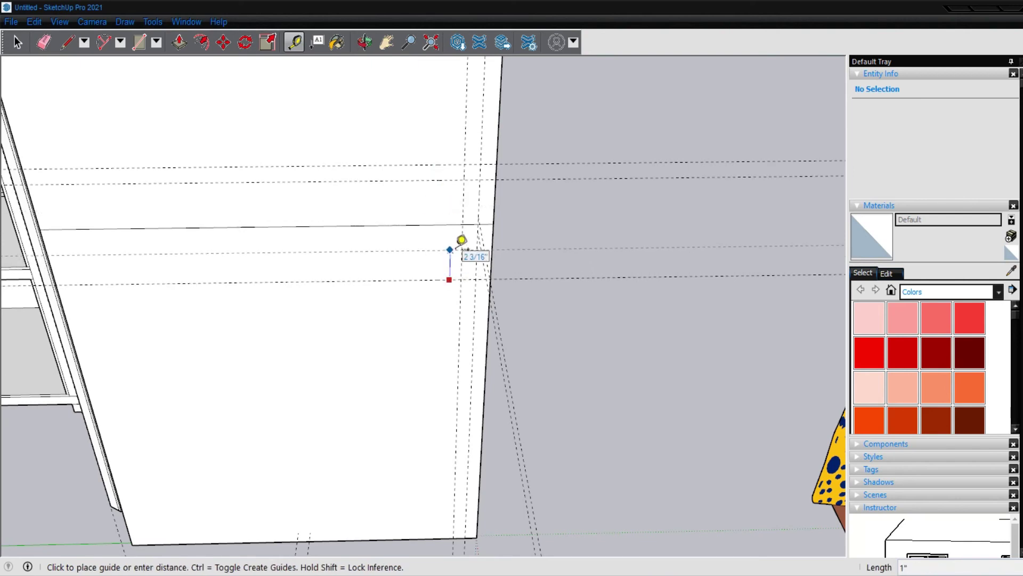
{"action": "key", "text": "Return"}
Step: Draw upper and lower 1" squares at the guide intersections for the handle posts
{"action": "key", "text": "r"}
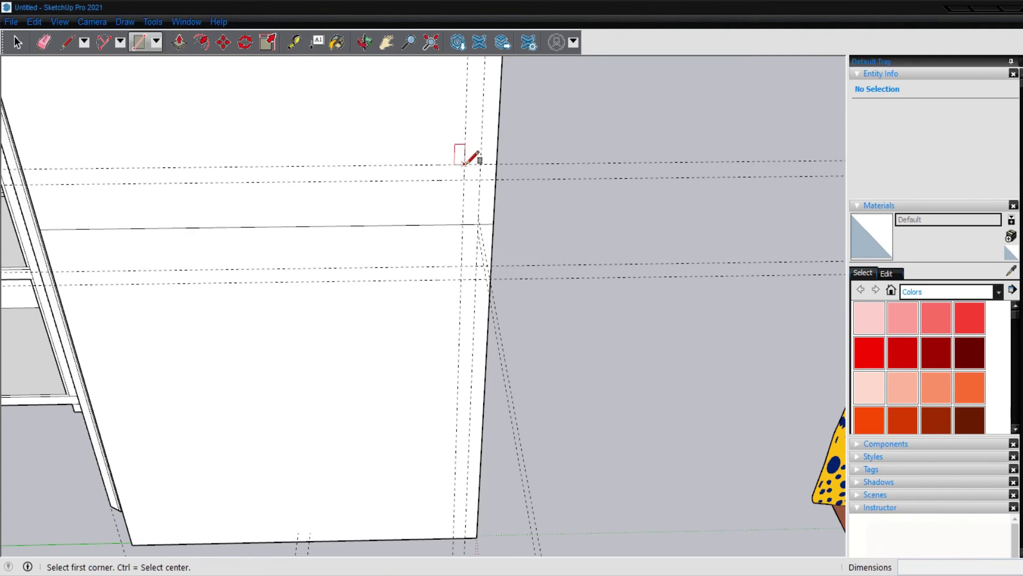
{"action": "left_click", "coordinate": [465, 165]}
{"action": "left_click", "coordinate": [479, 180]}
{"action": "left_click", "coordinate": [476, 279]}
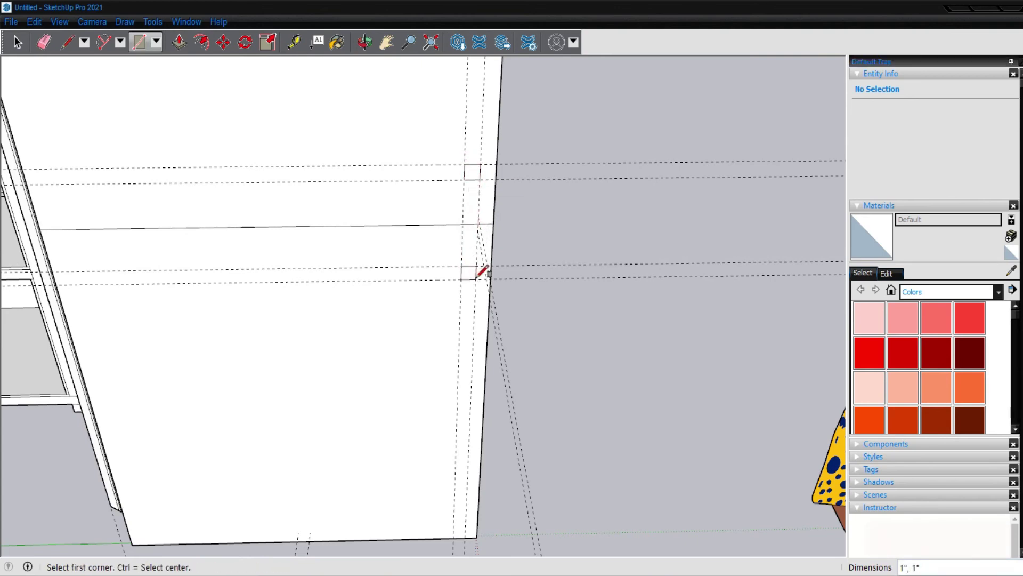
{"action": "scroll", "coordinate": [480, 272], "scroll_direction": "up", "scroll_amount": 2}
{"action": "scroll", "coordinate": [477, 277], "scroll_direction": "up", "scroll_amount": 1}
Step: Push/Pull both squares out 1" into handle blocks
{"action": "key", "text": "p"}
{"action": "left_click", "coordinate": [464, 273]}
{"action": "type", "text": "1"}
{"action": "key", "text": "Return"}
{"action": "scroll", "coordinate": [463, 283], "scroll_direction": "down", "scroll_amount": 2}
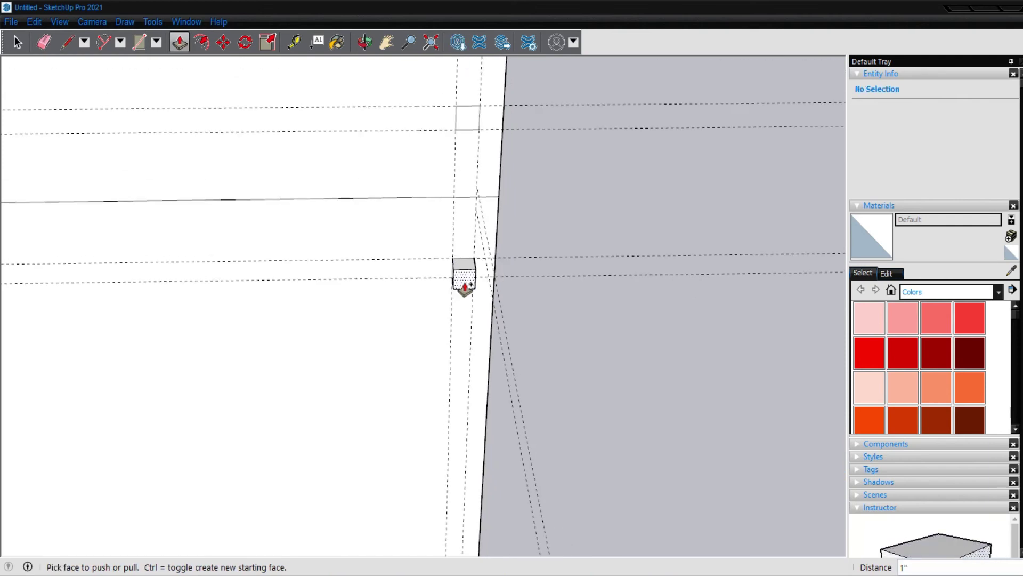
{"action": "left_click", "coordinate": [471, 119]}
{"action": "key", "text": "Escape"}
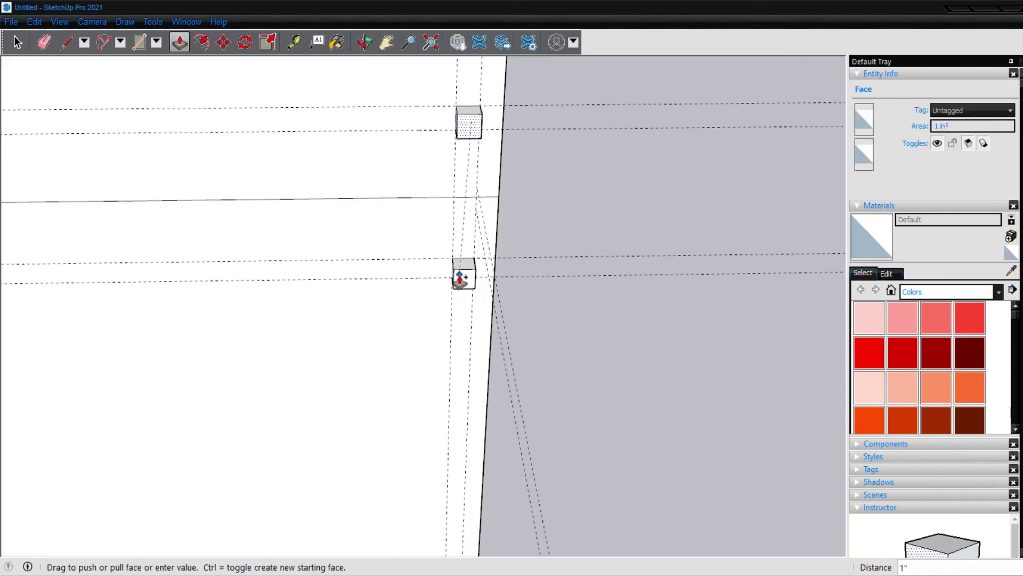
{"action": "left_click", "coordinate": [469, 126]}
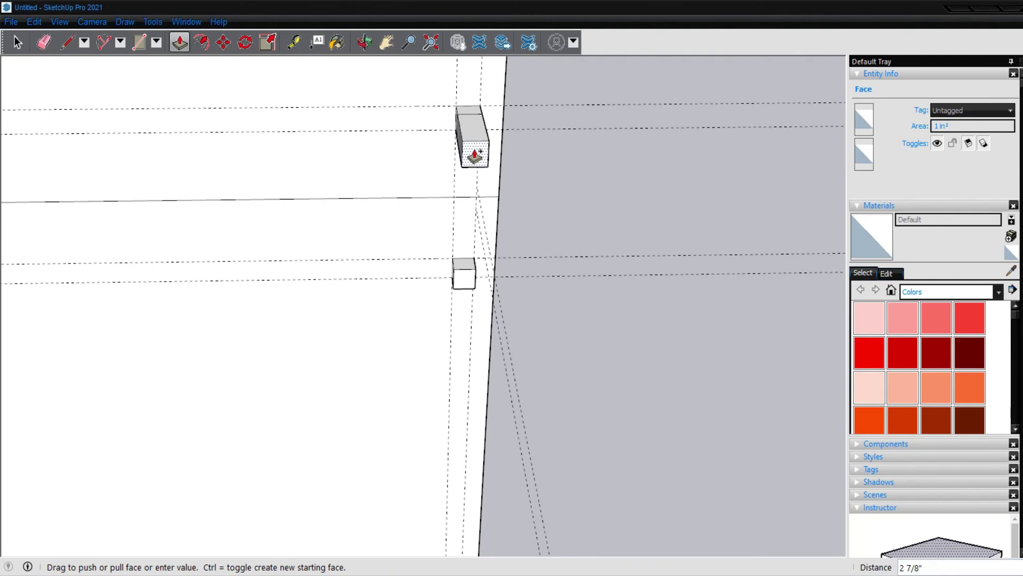
{"action": "type", "text": "1"}
{"action": "key", "text": "Return"}
Step: Extend the upper block down to the lower post to form the bar handle
{"action": "middle_click_drag", "start_coordinate": [473, 162], "coordinate": [525, 42]}
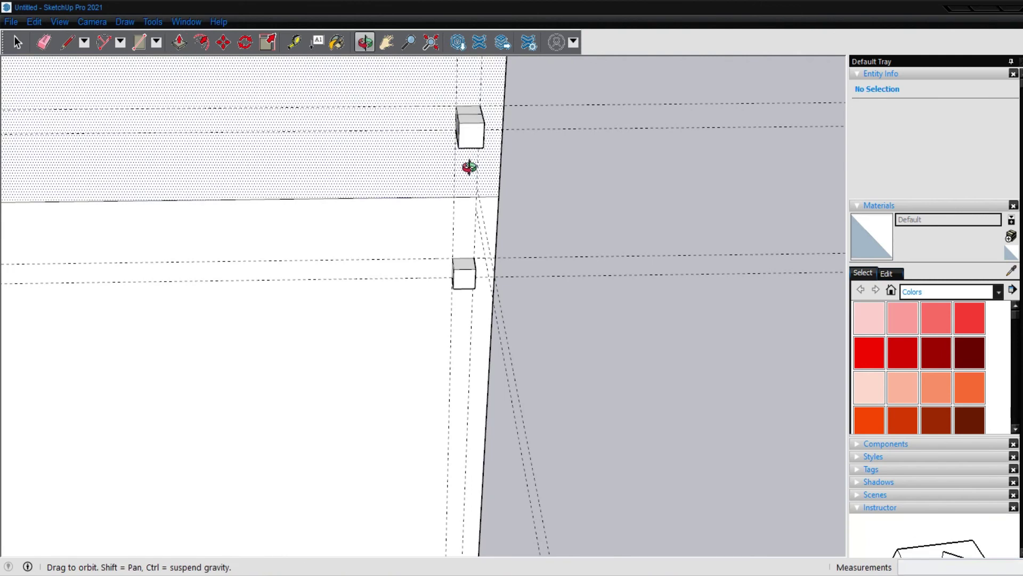
{"action": "mouse_move", "coordinate": [477, 344]}
{"action": "middle_mouse_down", "text": "shift"}
{"action": "mouse_move", "coordinate": [389, 311]}
{"action": "mouse_move", "coordinate": [403, 9]}
{"action": "middle_mouse_up", "text": "shift"}
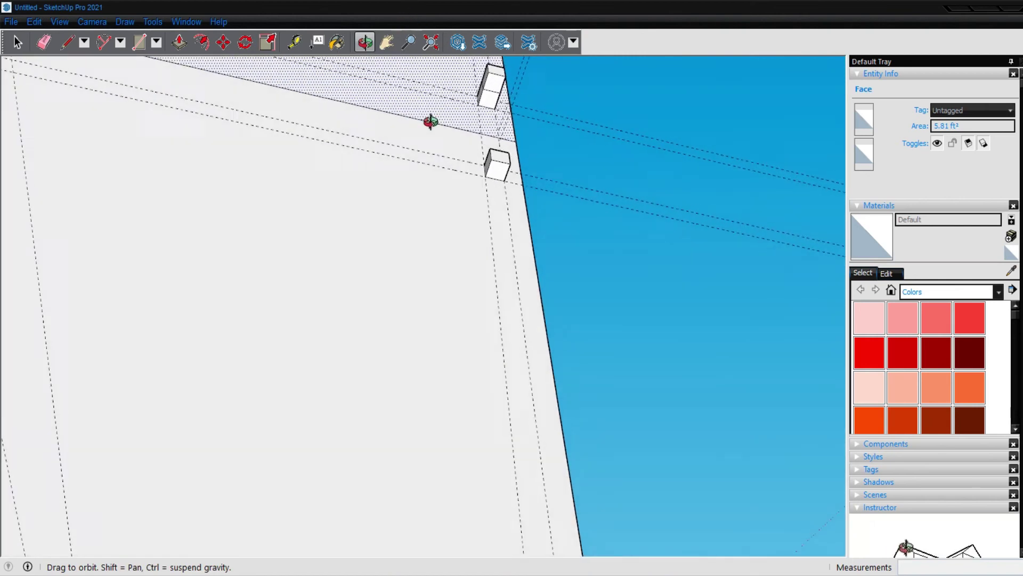
{"action": "mouse_move", "coordinate": [429, 121]}
{"action": "middle_mouse_down", "text": "shift"}
{"action": "mouse_move", "coordinate": [407, 251]}
{"action": "mouse_move", "coordinate": [478, 235]}
{"action": "middle_mouse_up", "text": "shift"}
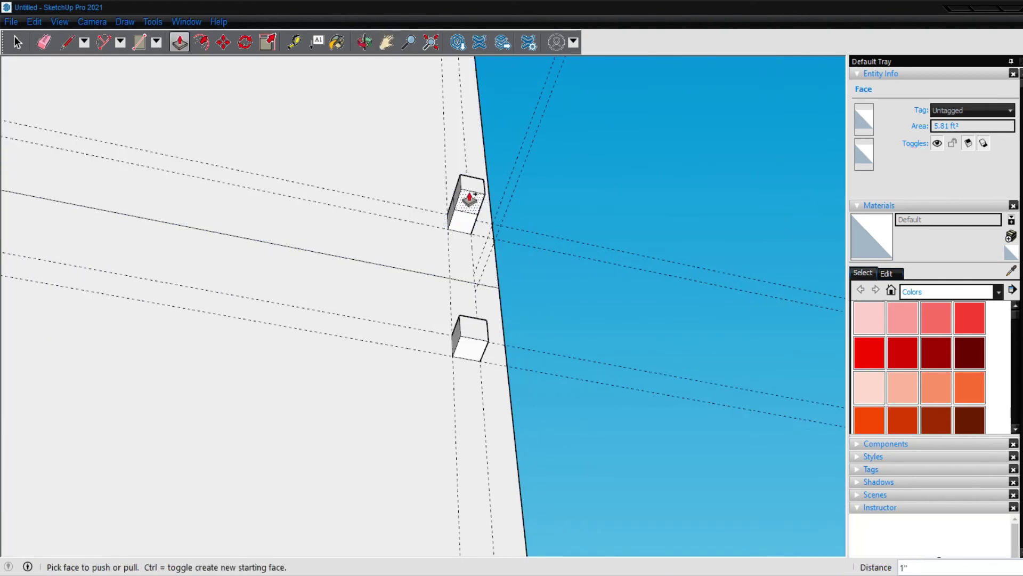
{"action": "left_click", "coordinate": [469, 202]}
{"action": "left_click", "coordinate": [462, 337]}
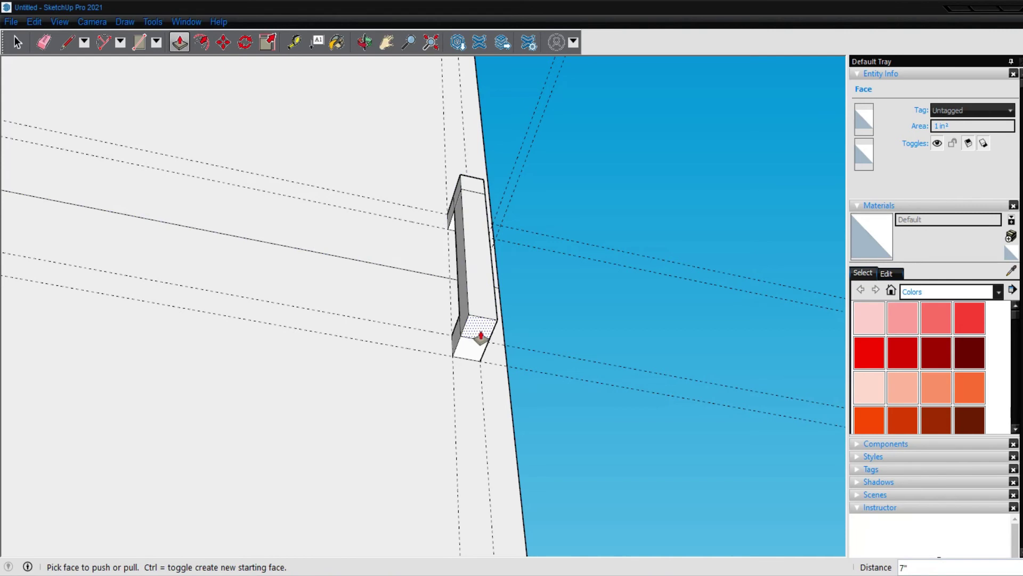
{"action": "type", "text": "2"}
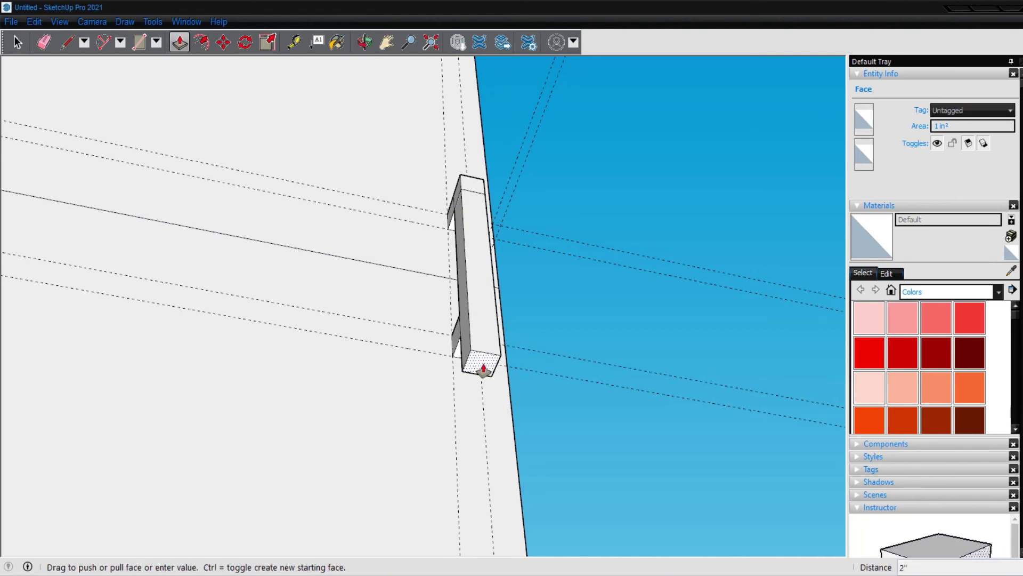
{"action": "key", "text": "Return"}
Step: Raise the handle post's top face by 2"
{"action": "mouse_move", "coordinate": [456, 342]}
{"action": "middle_mouse_down"}
{"action": "mouse_move", "coordinate": [416, 289]}
{"action": "mouse_move", "coordinate": [468, 342]}
{"action": "mouse_move", "coordinate": [575, 304]}
{"action": "middle_mouse_up"}
{"action": "scroll", "coordinate": [543, 282], "scroll_direction": "up", "scroll_amount": 3}
{"action": "key", "text": "e"}
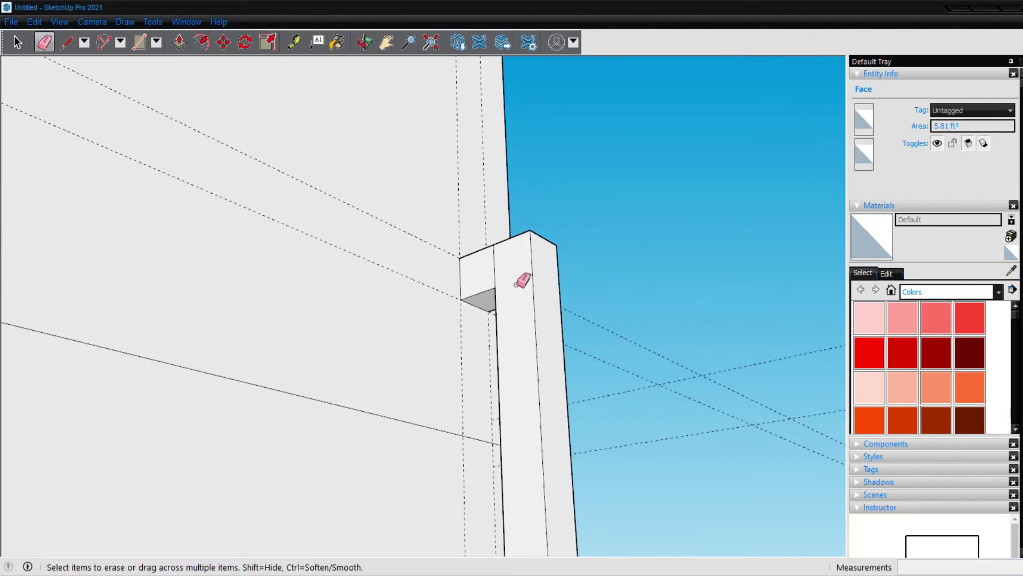
{"action": "mouse_move", "coordinate": [520, 282]}
{"action": "middle_mouse_down"}
{"action": "mouse_move", "coordinate": [324, 365]}
{"action": "mouse_move", "coordinate": [329, 297]}
{"action": "mouse_move", "coordinate": [402, 270]}
{"action": "mouse_move", "coordinate": [404, 253]}
{"action": "mouse_move", "coordinate": [393, 441]}
{"action": "mouse_move", "coordinate": [393, 370]}
{"action": "middle_mouse_up"}
{"action": "key", "text": "p"}
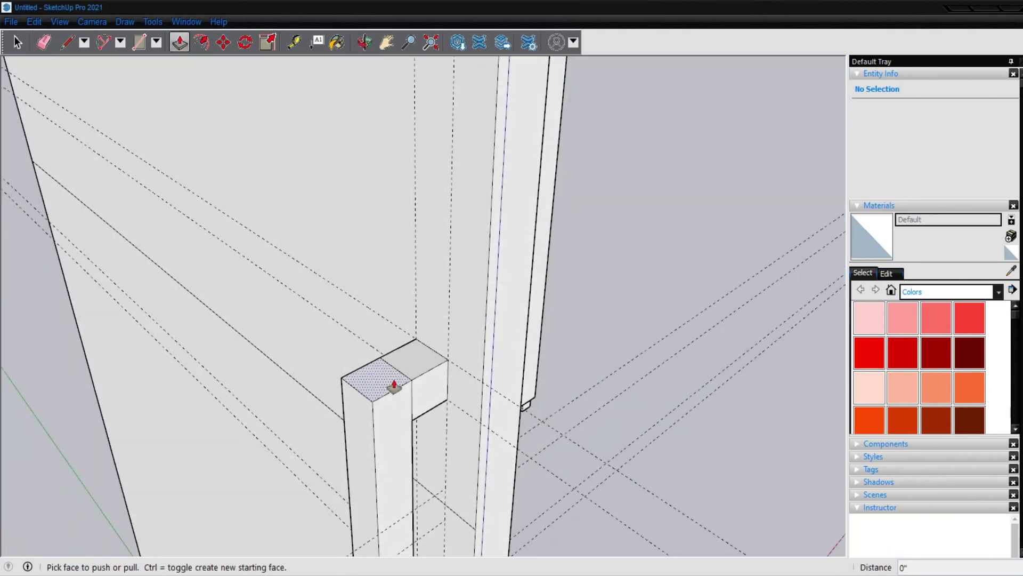
{"action": "left_click_drag", "start_coordinate": [393, 386], "coordinate": [405, 295]}
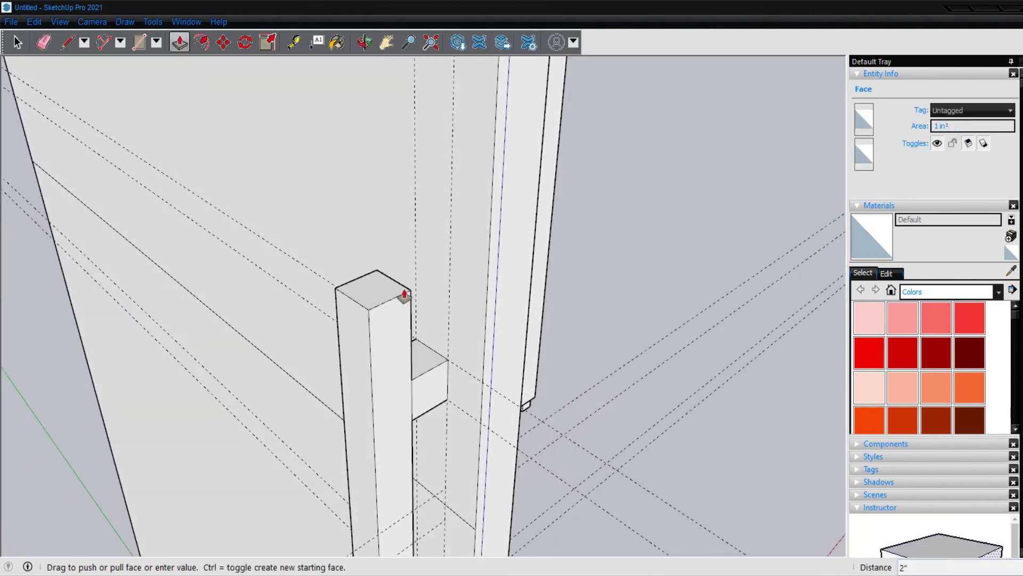
Step: Erase the leftover dashed guide lines around the handle
{"action": "scroll", "coordinate": [578, 277], "scroll_direction": "down", "scroll_amount": 5}
{"action": "scroll", "coordinate": [589, 278], "scroll_direction": "down", "scroll_amount": 3}
{"action": "scroll", "coordinate": [589, 278], "scroll_direction": "down", "scroll_amount": 2}
{"action": "key", "text": "e"}
{"action": "left_click_drag", "start_coordinate": [757, 344], "coordinate": [754, 380]}
{"action": "left_click_drag", "start_coordinate": [764, 203], "coordinate": [625, 268]}
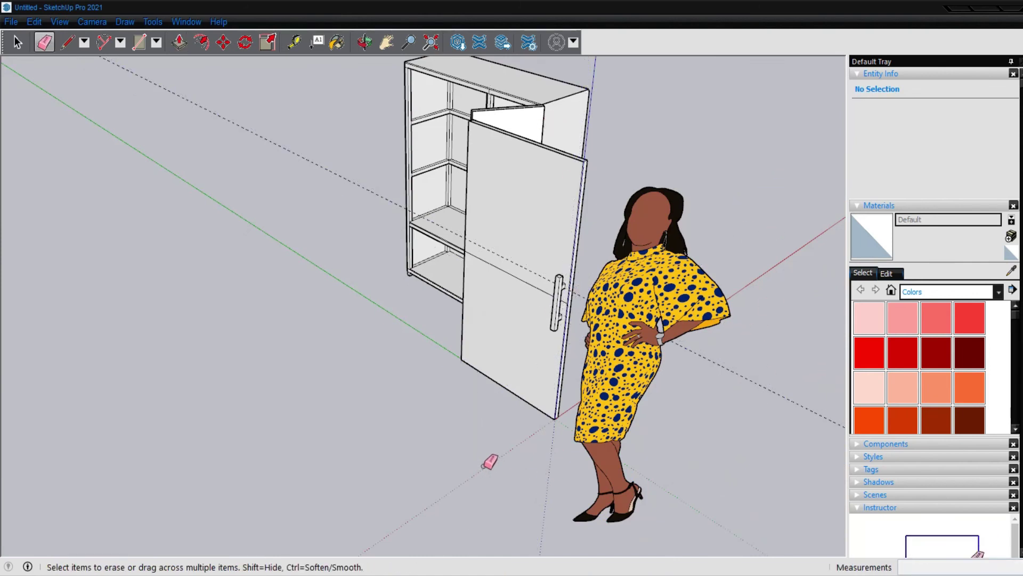
Step: Window-select the second door with its handle and make it a component named 'Door 2'
{"action": "middle_click_drag", "start_coordinate": [629, 290], "coordinate": [436, 300]}
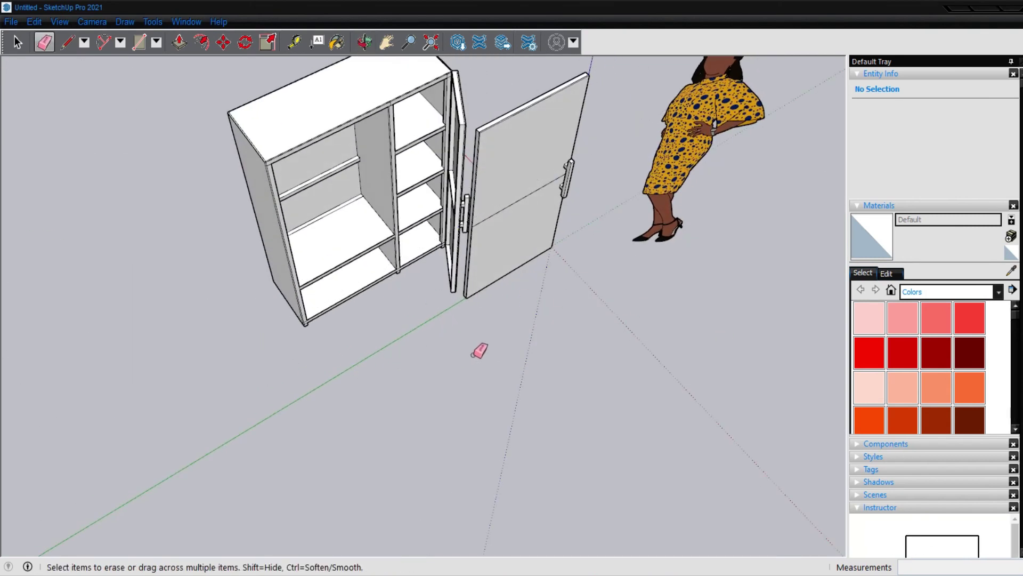
{"action": "middle_click_drag", "start_coordinate": [474, 354], "coordinate": [682, 208]}
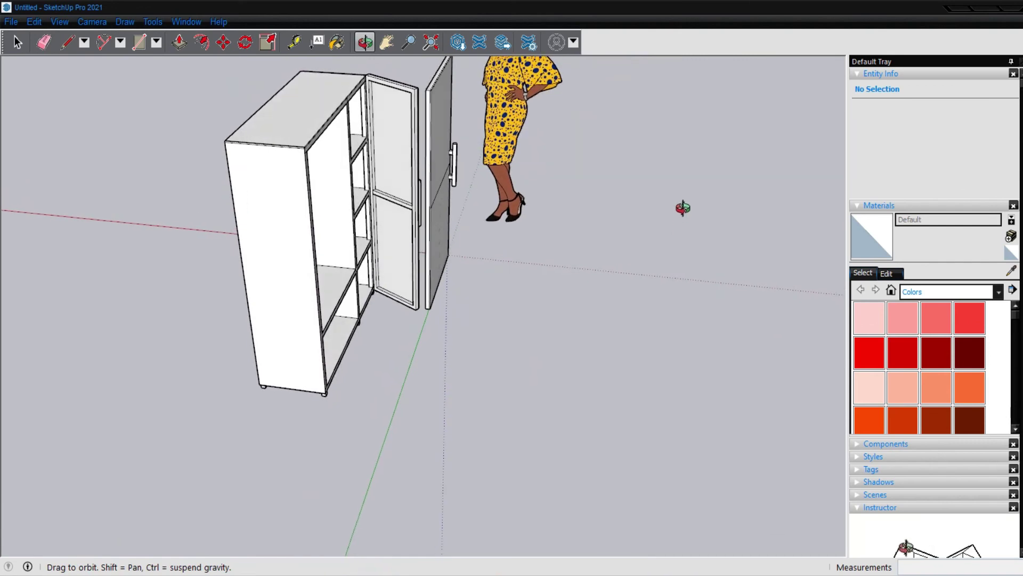
{"action": "scroll", "coordinate": [444, 160], "scroll_direction": "up", "scroll_amount": 2}
{"action": "scroll", "coordinate": [443, 160], "scroll_direction": "up", "scroll_amount": 2}
{"action": "scroll", "coordinate": [444, 160], "scroll_direction": "up", "scroll_amount": 1}
{"action": "mouse_move", "coordinate": [444, 160]}
{"action": "left_mouse_down"}
{"action": "mouse_move", "coordinate": [342, 480]}
{"action": "mouse_move", "coordinate": [333, 469]}
{"action": "left_mouse_up"}
{"action": "key", "text": "space"}
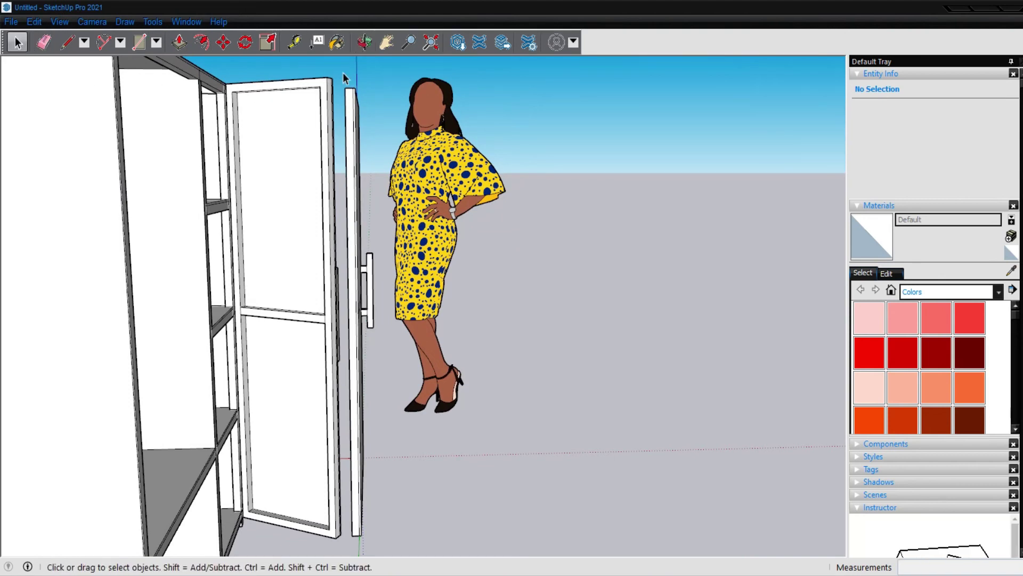
{"action": "mouse_move", "coordinate": [340, 72]}
{"action": "left_mouse_down"}
{"action": "mouse_move", "coordinate": [461, 555]}
{"action": "mouse_move", "coordinate": [432, 545]}
{"action": "left_mouse_up"}
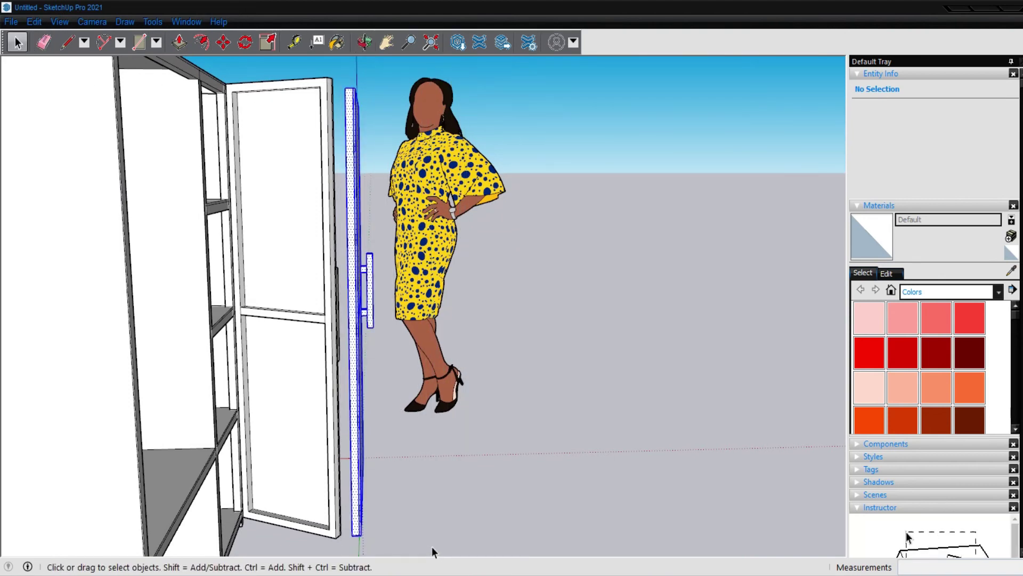
{"action": "right_click", "coordinate": [360, 336]}
{"action": "left_click", "coordinate": [416, 427]}
{"action": "type", "text": "Door 2"}
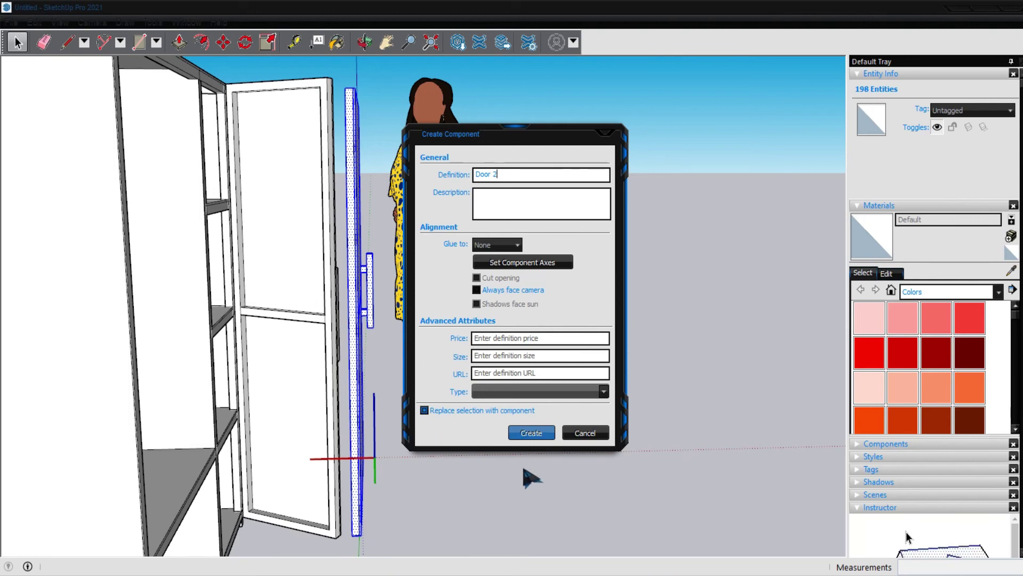
{"action": "left_click", "coordinate": [528, 432]}
Step: Swing Door 2 open by rotating it about its bottom corner
{"action": "key", "text": "o"}
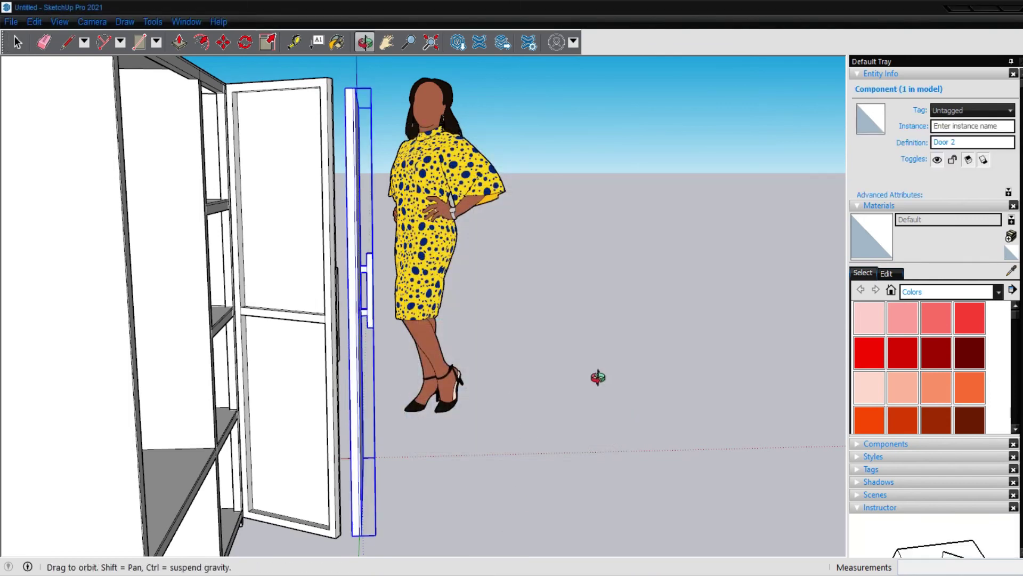
{"action": "left_click_drag", "start_coordinate": [598, 377], "coordinate": [416, 479]}
{"action": "mouse_move", "coordinate": [719, 459]}
{"action": "left_mouse_down"}
{"action": "mouse_move", "coordinate": [475, 450]}
{"action": "mouse_move", "coordinate": [414, 434]}
{"action": "left_mouse_up"}
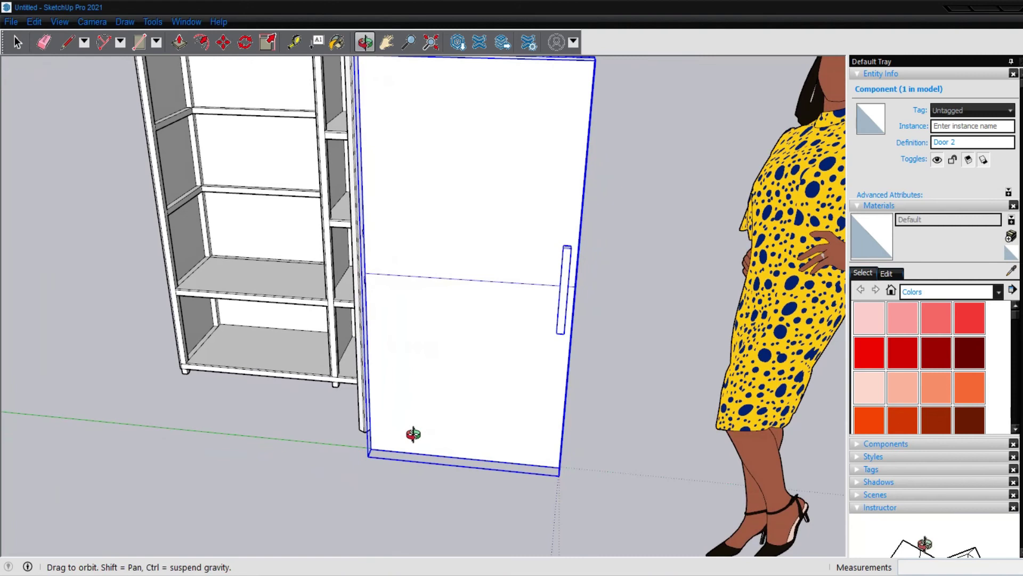
{"action": "left_click", "coordinate": [246, 44]}
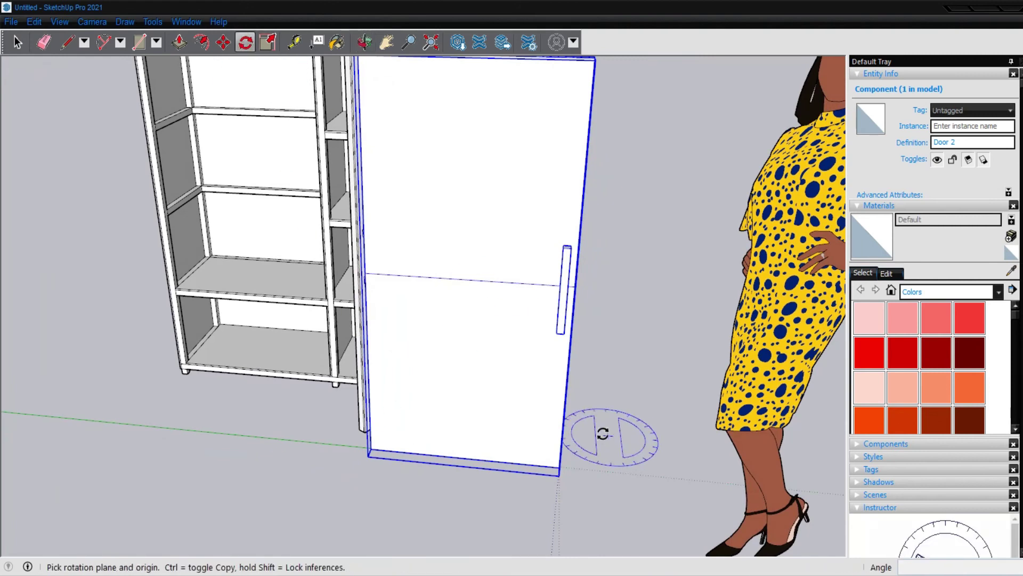
{"action": "left_click", "coordinate": [559, 469]}
{"action": "left_click", "coordinate": [559, 536]}
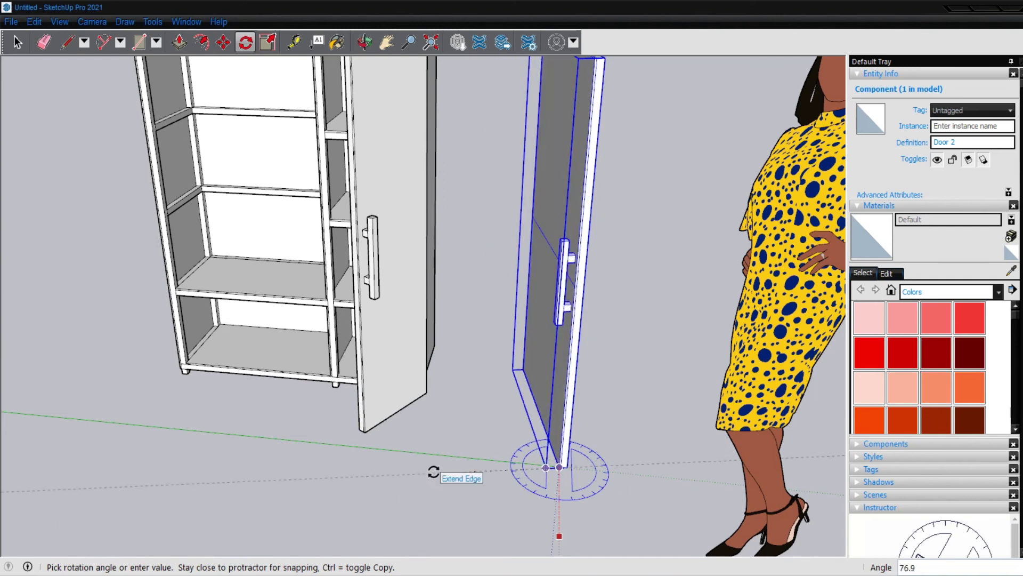
{"action": "left_click", "coordinate": [433, 473]}
{"action": "scroll", "coordinate": [658, 503], "scroll_direction": "down", "scroll_amount": 2}
{"action": "scroll", "coordinate": [647, 439], "scroll_direction": "down", "scroll_amount": 2}
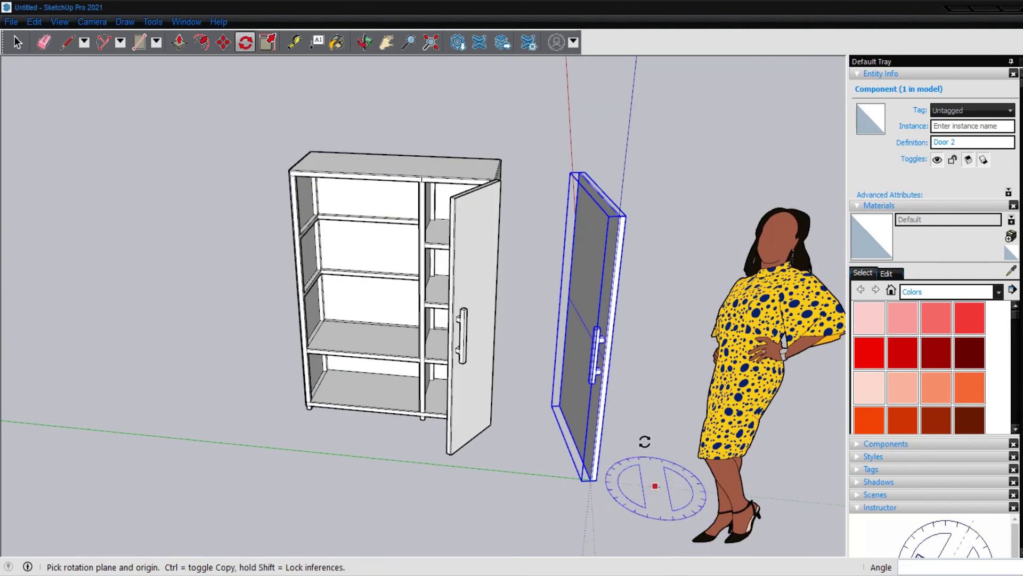
{"action": "scroll", "coordinate": [618, 163], "scroll_direction": "up", "scroll_amount": 2}
{"action": "scroll", "coordinate": [618, 162], "scroll_direction": "up", "scroll_amount": 1}
Step: Move Door 2 by its top corner onto the cabinet's top-left corner
{"action": "key", "text": "m"}
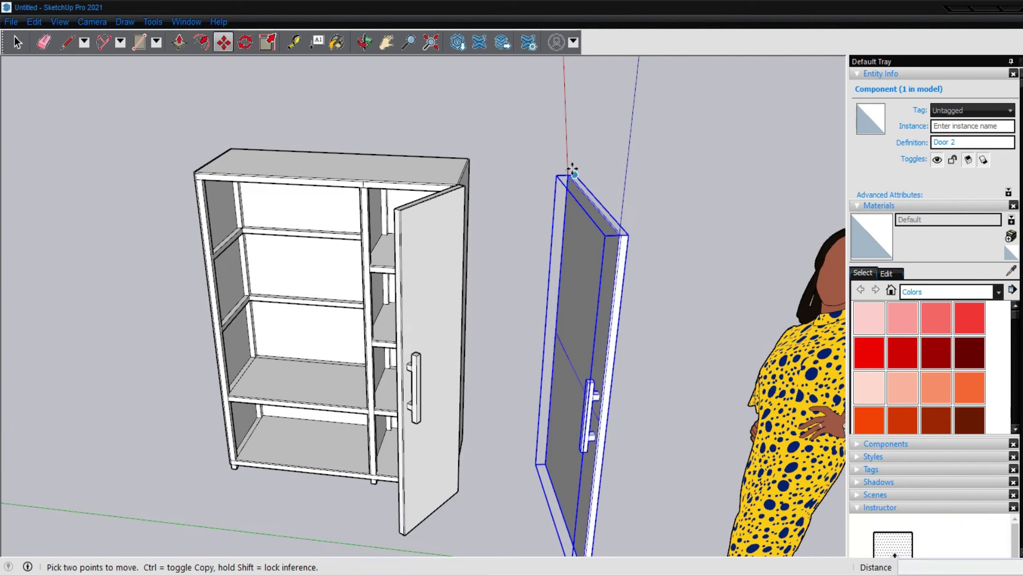
{"action": "left_click", "coordinate": [575, 171]}
{"action": "scroll", "coordinate": [183, 160], "scroll_direction": "up", "scroll_amount": 1}
{"action": "scroll", "coordinate": [183, 176], "scroll_direction": "up", "scroll_amount": 2}
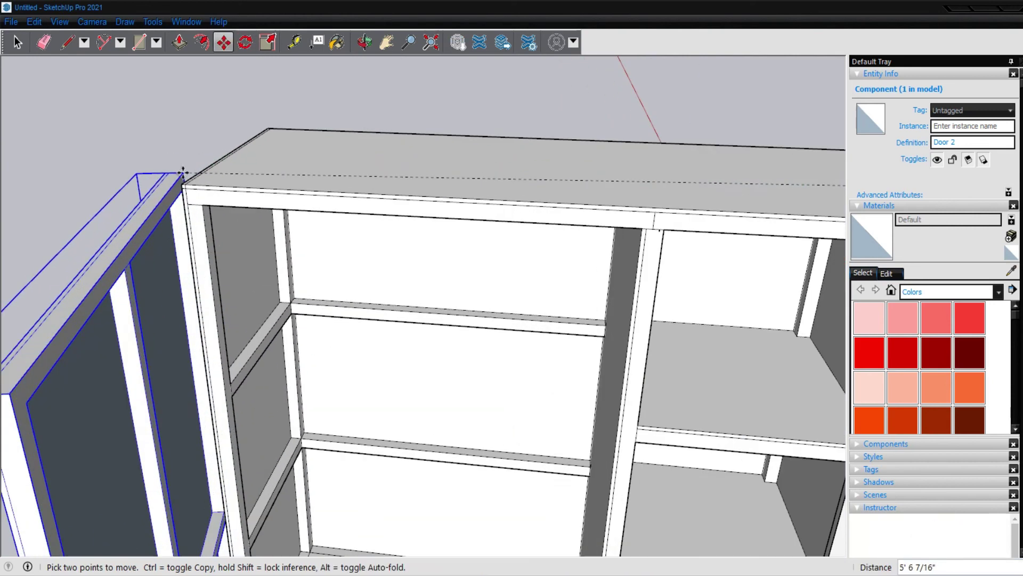
{"action": "scroll", "coordinate": [183, 185], "scroll_direction": "up", "scroll_amount": 1}
{"action": "scroll", "coordinate": [182, 185], "scroll_direction": "up", "scroll_amount": 1}
{"action": "scroll", "coordinate": [185, 183], "scroll_direction": "up", "scroll_amount": 1}
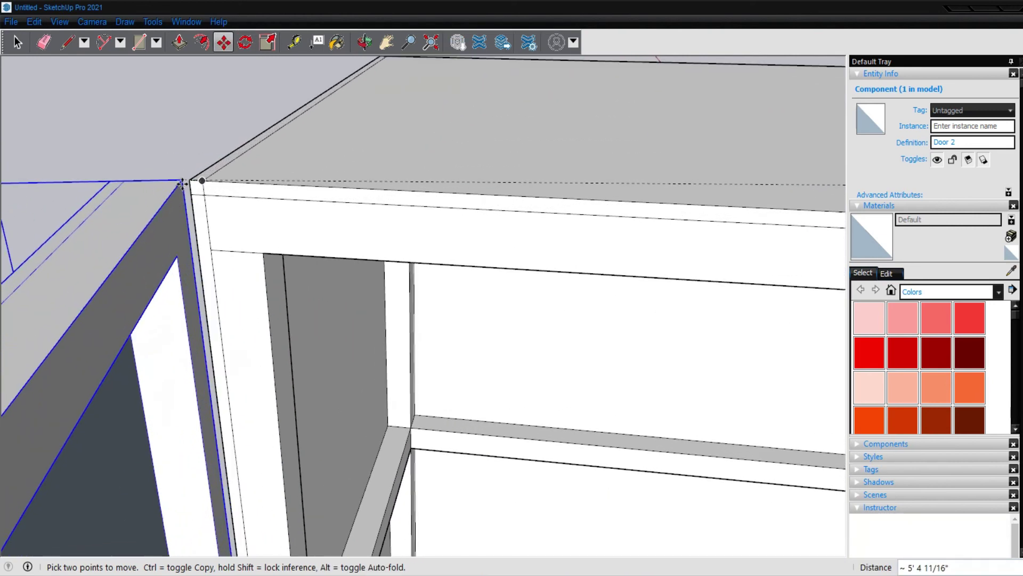
{"action": "scroll", "coordinate": [188, 182], "scroll_direction": "up", "scroll_amount": 1}
{"action": "left_click", "coordinate": [188, 181]}
{"action": "scroll", "coordinate": [373, 213], "scroll_direction": "down", "scroll_amount": 2}
{"action": "scroll", "coordinate": [400, 221], "scroll_direction": "down", "scroll_amount": 1}
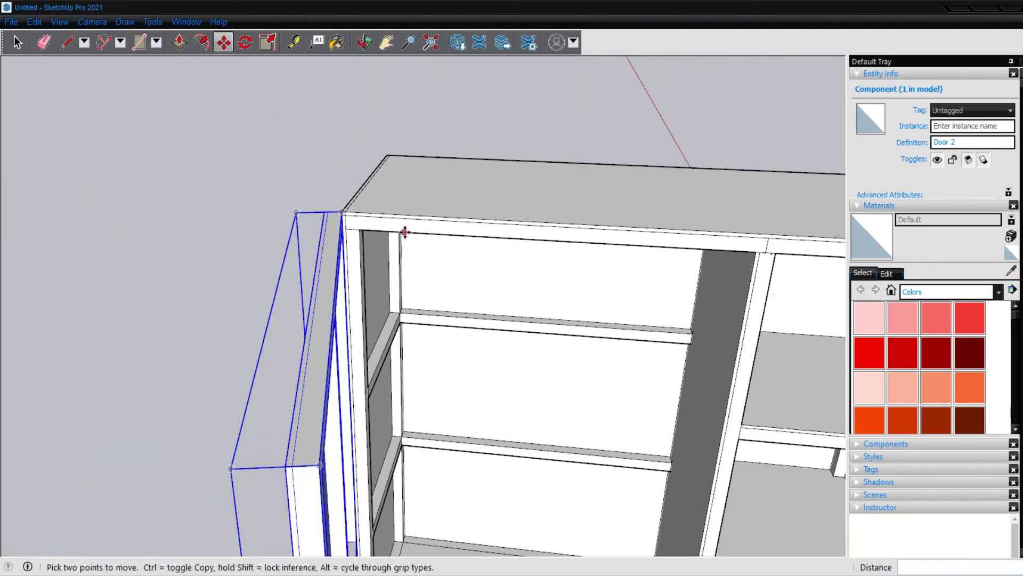
{"action": "scroll", "coordinate": [404, 231], "scroll_direction": "down", "scroll_amount": 1}
{"action": "scroll", "coordinate": [405, 232], "scroll_direction": "down", "scroll_amount": 1}
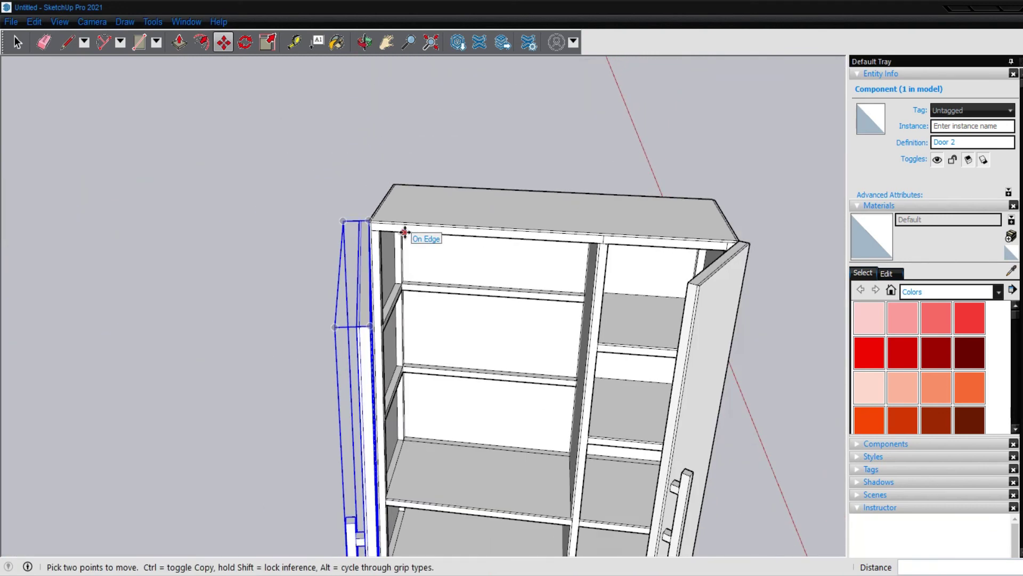
{"action": "scroll", "coordinate": [405, 231], "scroll_direction": "down", "scroll_amount": 1}
{"action": "scroll", "coordinate": [453, 261], "scroll_direction": "down", "scroll_amount": 2}
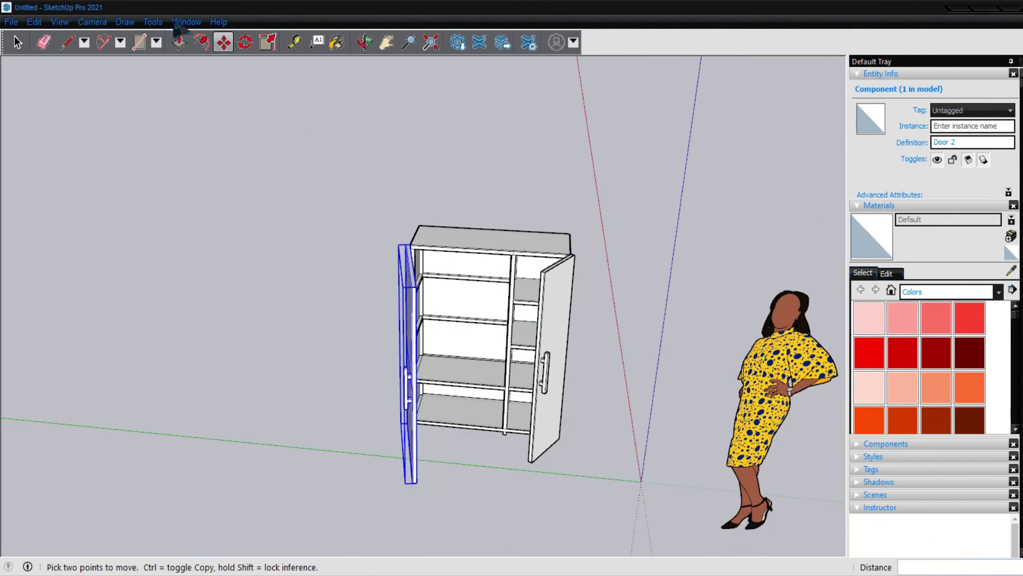
{"action": "left_click", "coordinate": [17, 42]}
{"action": "left_click", "coordinate": [171, 234]}
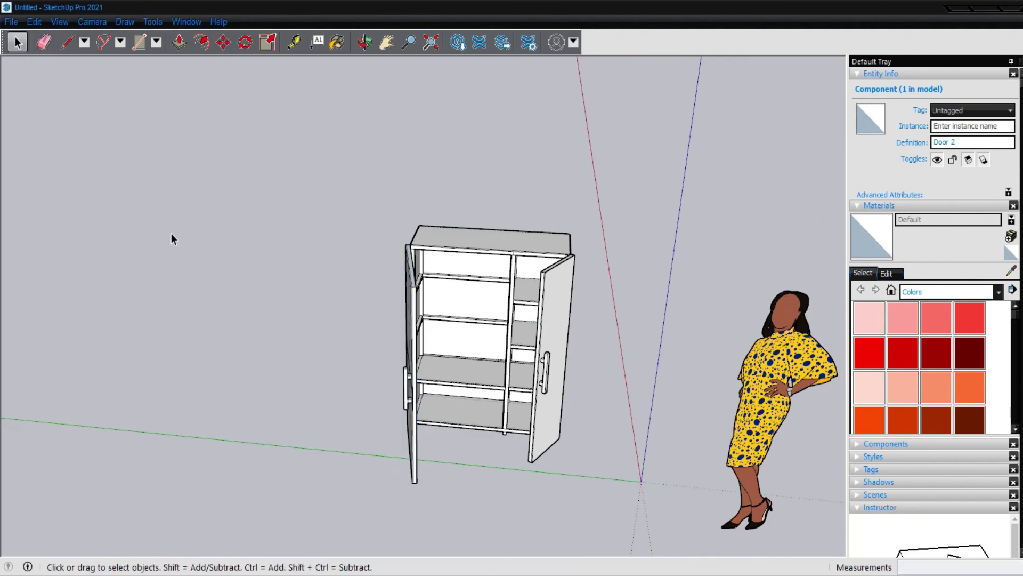
{"action": "mouse_move", "coordinate": [205, 343]}
{"action": "middle_mouse_down"}
{"action": "mouse_move", "coordinate": [435, 290]}
{"action": "mouse_move", "coordinate": [535, 308]}
{"action": "middle_mouse_up"}
{"action": "key", "text": "e"}
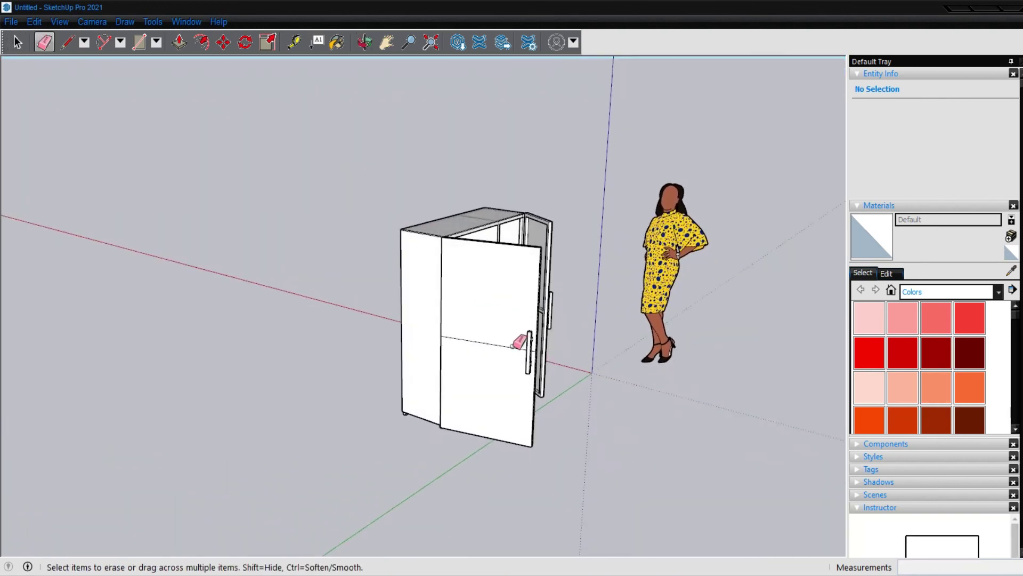
{"action": "left_click", "coordinate": [496, 355]}
{"action": "key", "text": "ctrl+z"}
{"action": "right_click", "coordinate": [481, 335]}
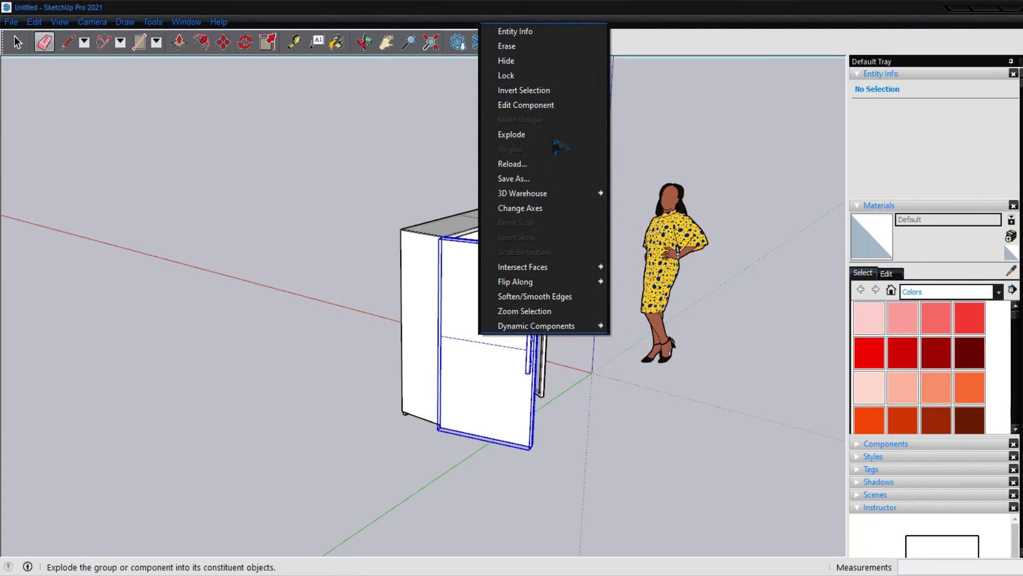
{"action": "left_click", "coordinate": [533, 105]}
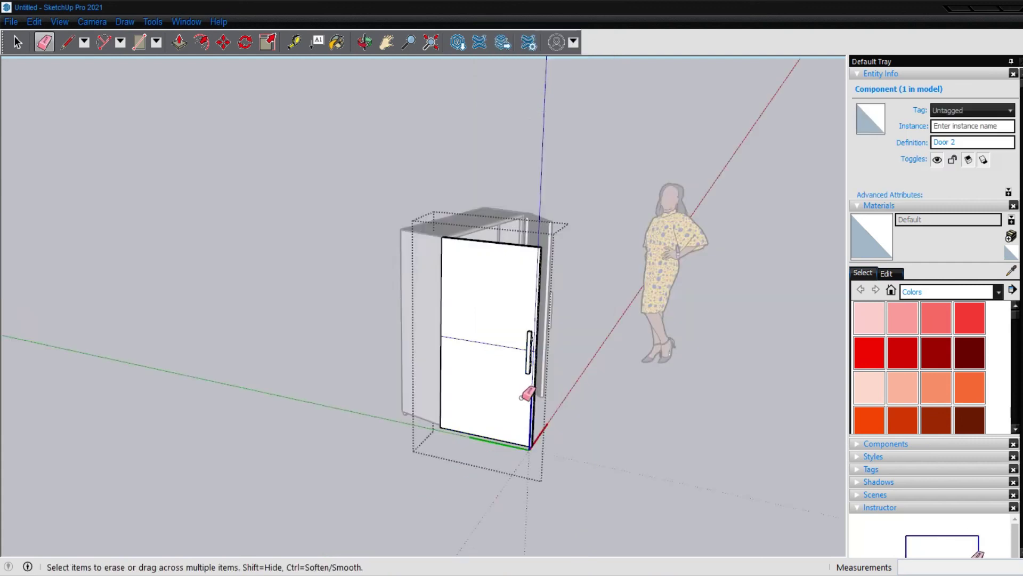
{"action": "scroll", "coordinate": [509, 315], "scroll_direction": "up", "scroll_amount": 5}
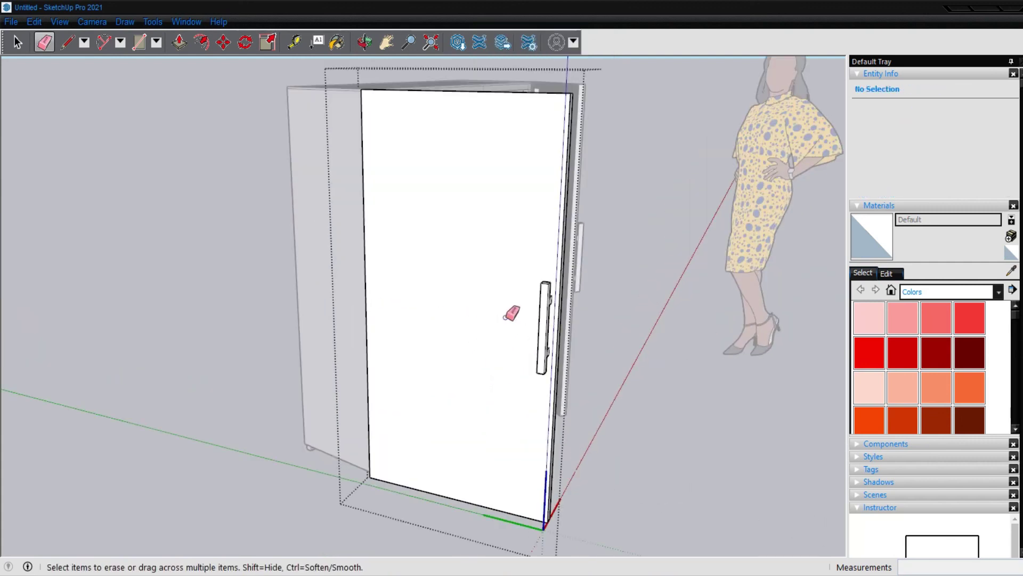
{"action": "scroll", "coordinate": [560, 216], "scroll_direction": "up", "scroll_amount": 2}
{"action": "scroll", "coordinate": [568, 173], "scroll_direction": "up", "scroll_amount": 2}
{"action": "scroll", "coordinate": [565, 181], "scroll_direction": "up", "scroll_amount": 2}
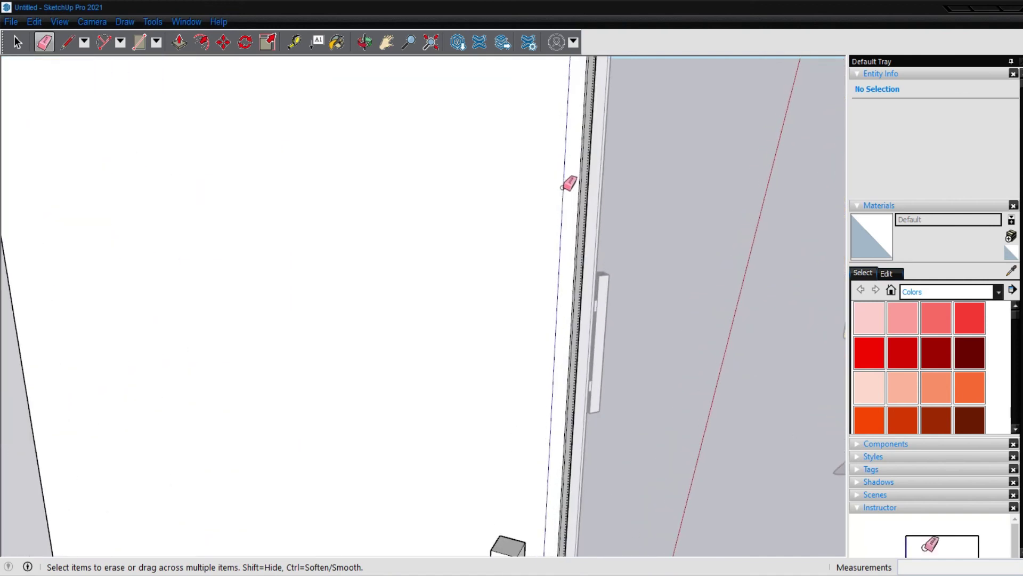
{"action": "scroll", "coordinate": [533, 224], "scroll_direction": "down", "scroll_amount": 3}
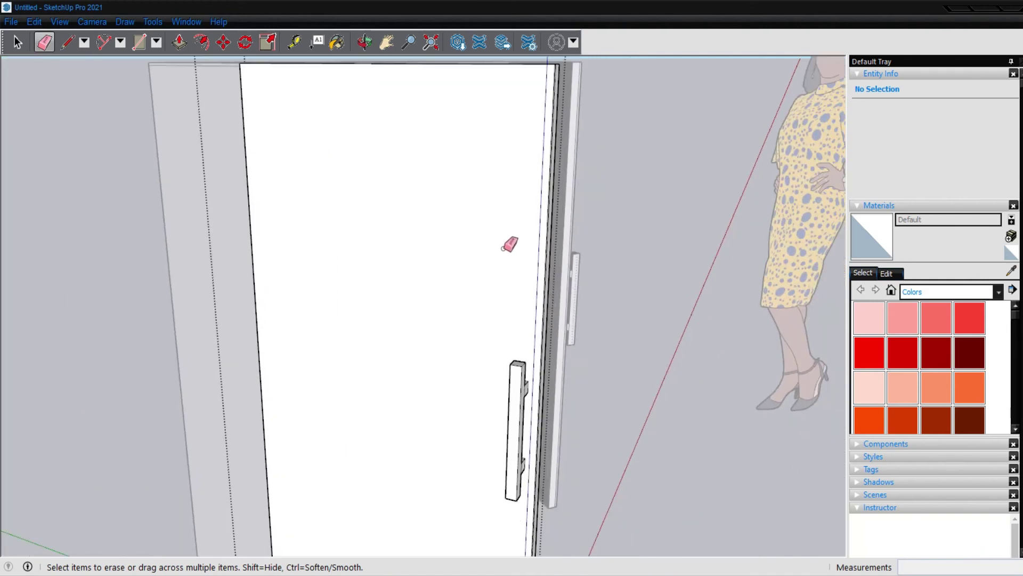
{"action": "scroll", "coordinate": [507, 245], "scroll_direction": "down", "scroll_amount": 3}
{"action": "scroll", "coordinate": [506, 258], "scroll_direction": "down", "scroll_amount": 2}
{"action": "left_click", "coordinate": [16, 43]}
{"action": "left_click", "coordinate": [138, 250]}
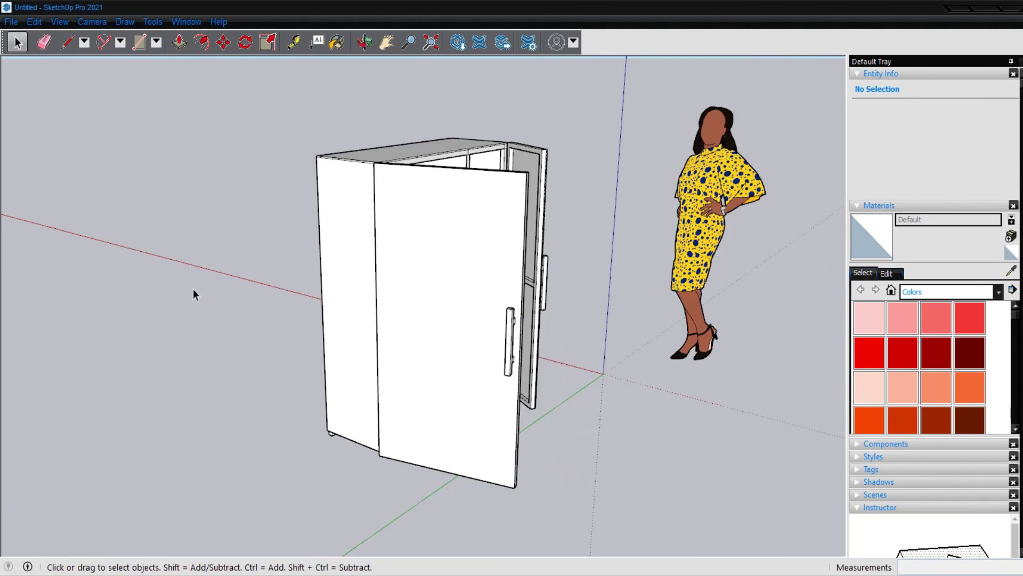
{"action": "mouse_move", "coordinate": [194, 294]}
{"action": "middle_mouse_down"}
{"action": "mouse_move", "coordinate": [174, 315]}
{"action": "mouse_move", "coordinate": [28, 316]}
{"action": "mouse_move", "coordinate": [223, 304]}
{"action": "mouse_move", "coordinate": [272, 324]}
{"action": "middle_mouse_up"}
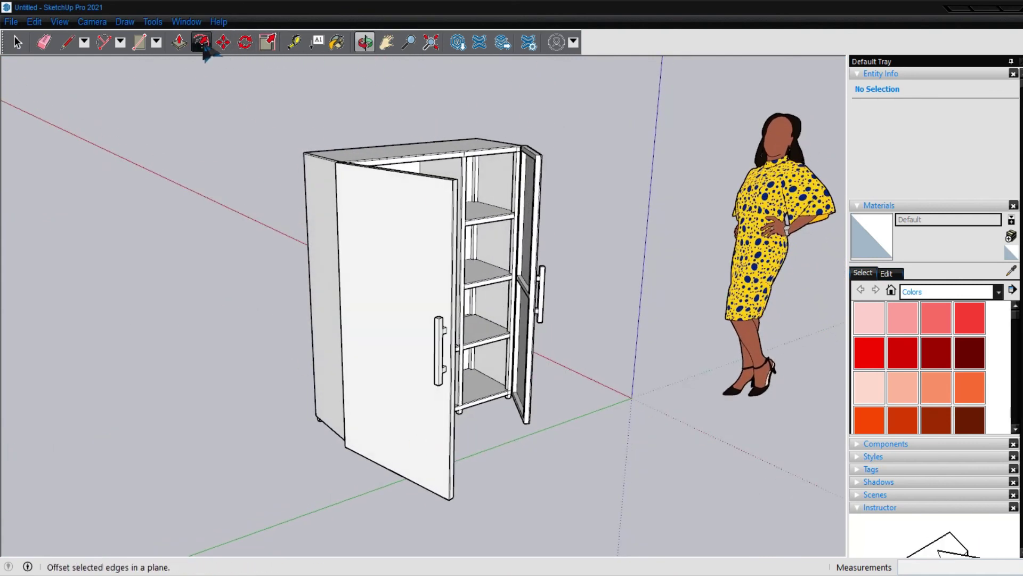
Step: Rotate the left door 20° about its top hinge corner
{"action": "left_click", "coordinate": [250, 45]}
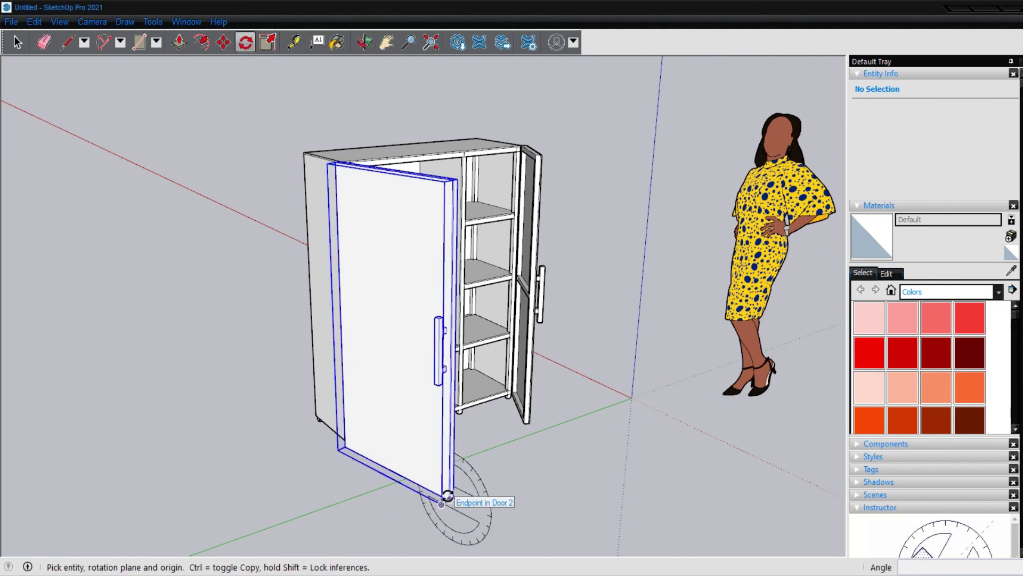
{"action": "scroll", "coordinate": [451, 497], "scroll_direction": "up", "scroll_amount": 3}
{"action": "scroll", "coordinate": [451, 496], "scroll_direction": "up", "scroll_amount": 2}
{"action": "scroll", "coordinate": [451, 495], "scroll_direction": "up", "scroll_amount": 1}
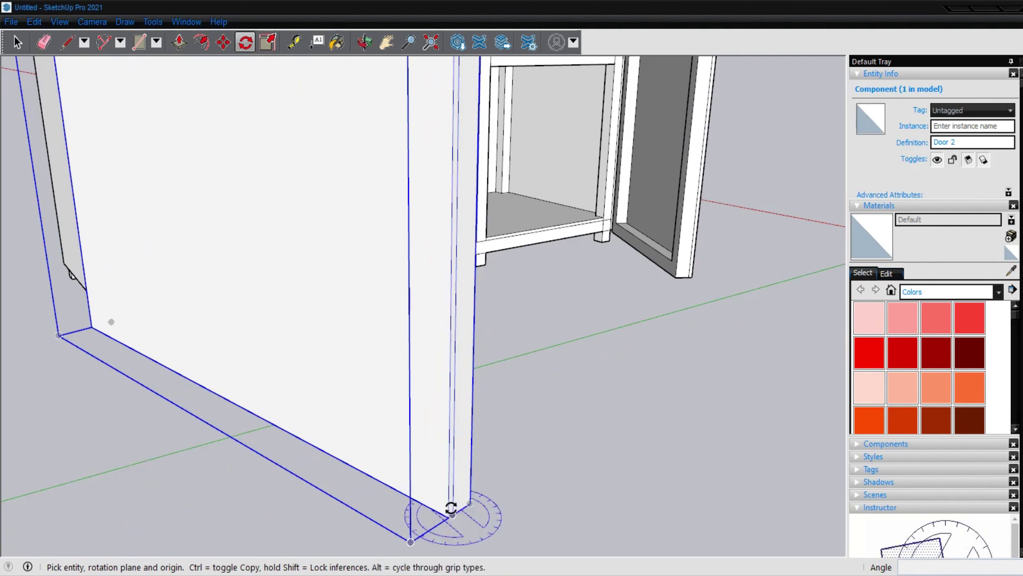
{"action": "scroll", "coordinate": [450, 495], "scroll_direction": "down", "scroll_amount": 3}
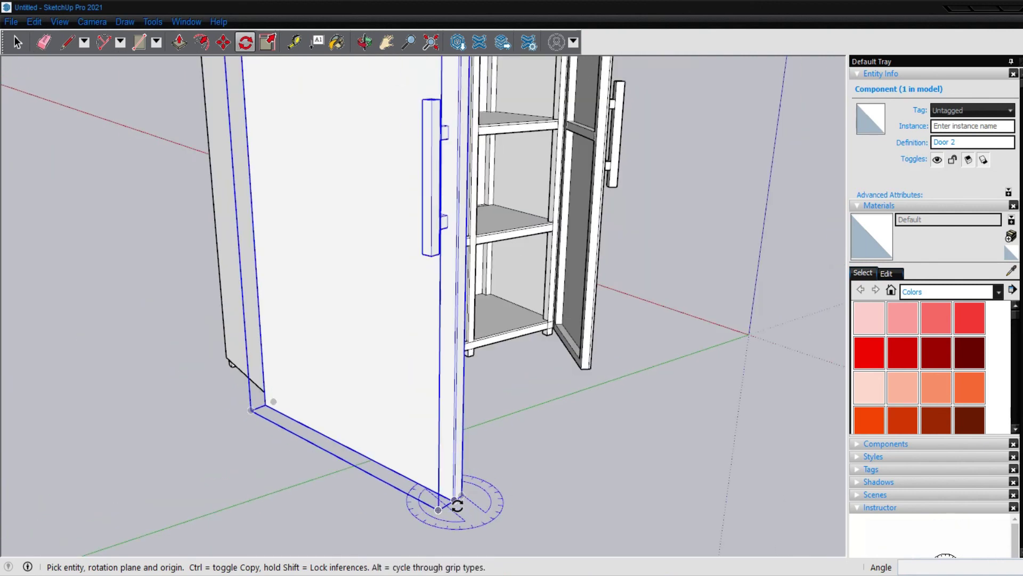
{"action": "scroll", "coordinate": [450, 520], "scroll_direction": "down", "scroll_amount": 3}
{"action": "scroll", "coordinate": [364, 220], "scroll_direction": "up", "scroll_amount": 2}
{"action": "scroll", "coordinate": [364, 219], "scroll_direction": "up", "scroll_amount": 2}
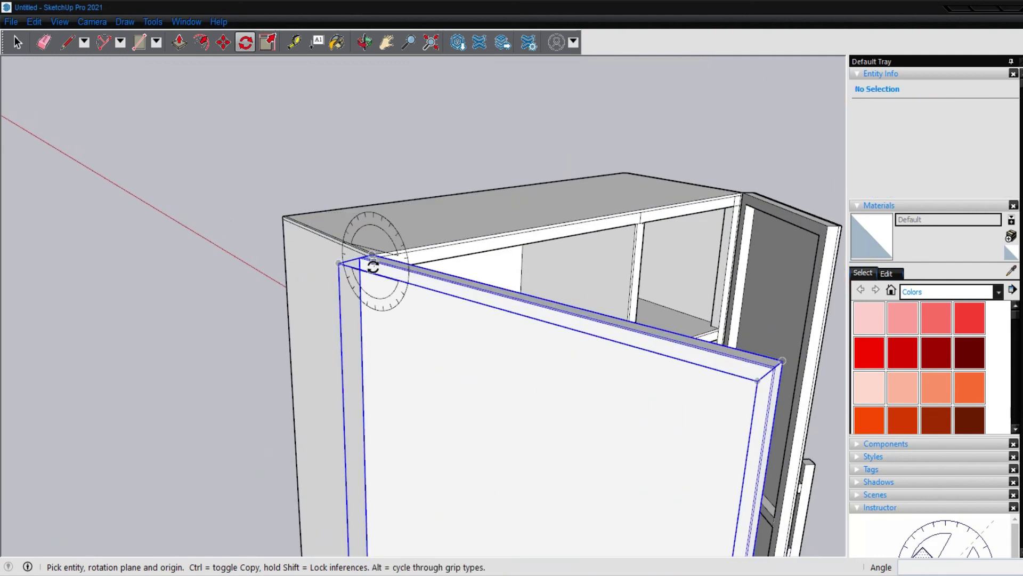
{"action": "scroll", "coordinate": [373, 253], "scroll_direction": "up", "scroll_amount": 1}
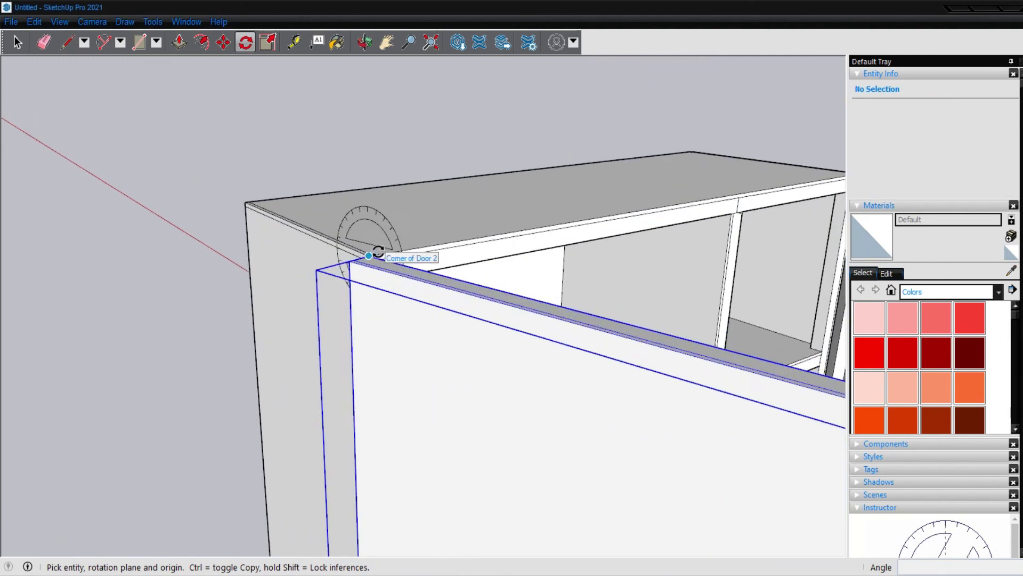
{"action": "scroll", "coordinate": [368, 256], "scroll_direction": "up", "scroll_amount": 2}
{"action": "scroll", "coordinate": [362, 261], "scroll_direction": "up", "scroll_amount": 1}
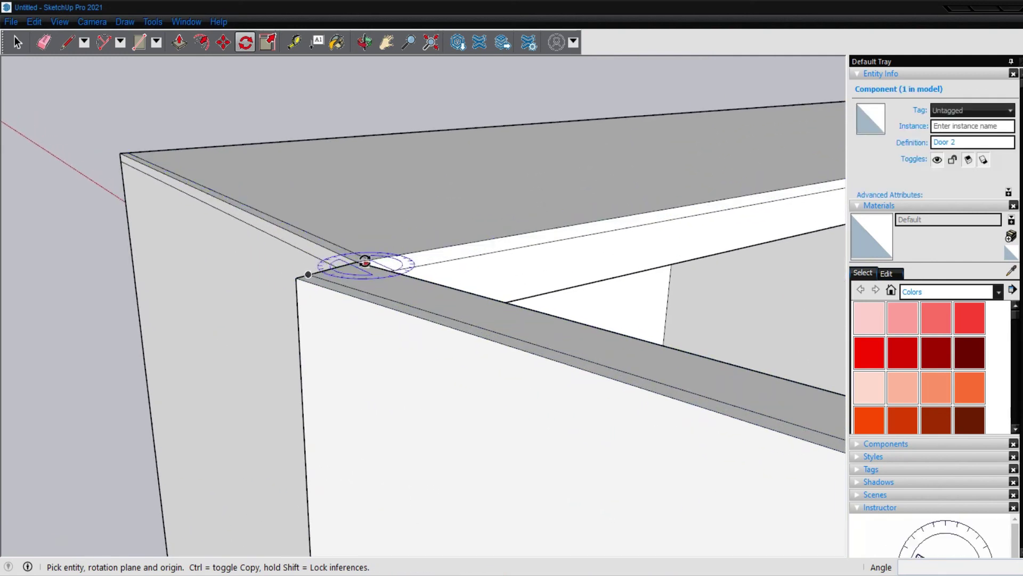
{"action": "left_click", "coordinate": [332, 268]}
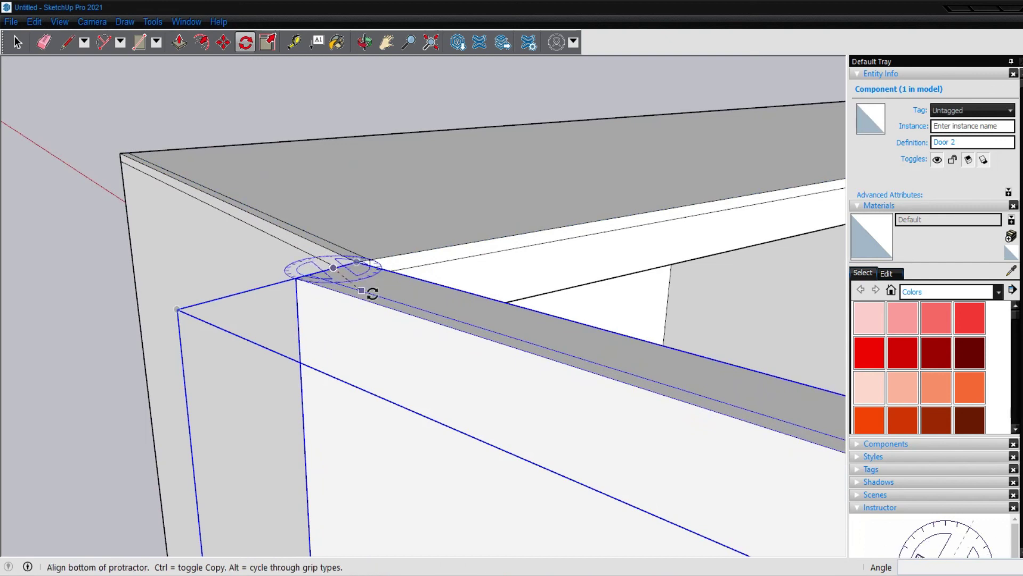
{"action": "left_click", "coordinate": [490, 314]}
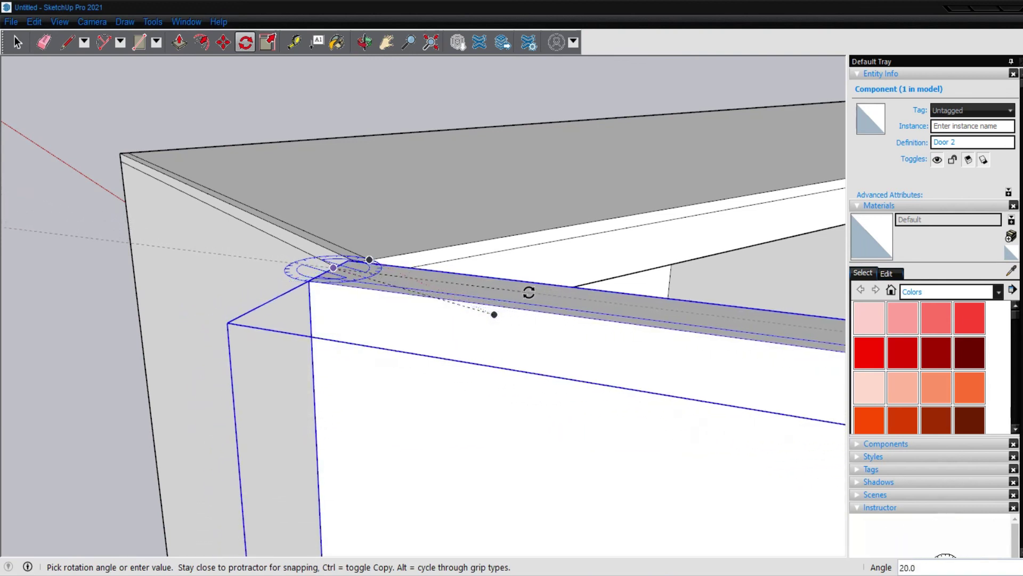
{"action": "left_click", "coordinate": [529, 292]}
{"action": "scroll", "coordinate": [382, 246], "scroll_direction": "up", "scroll_amount": 2}
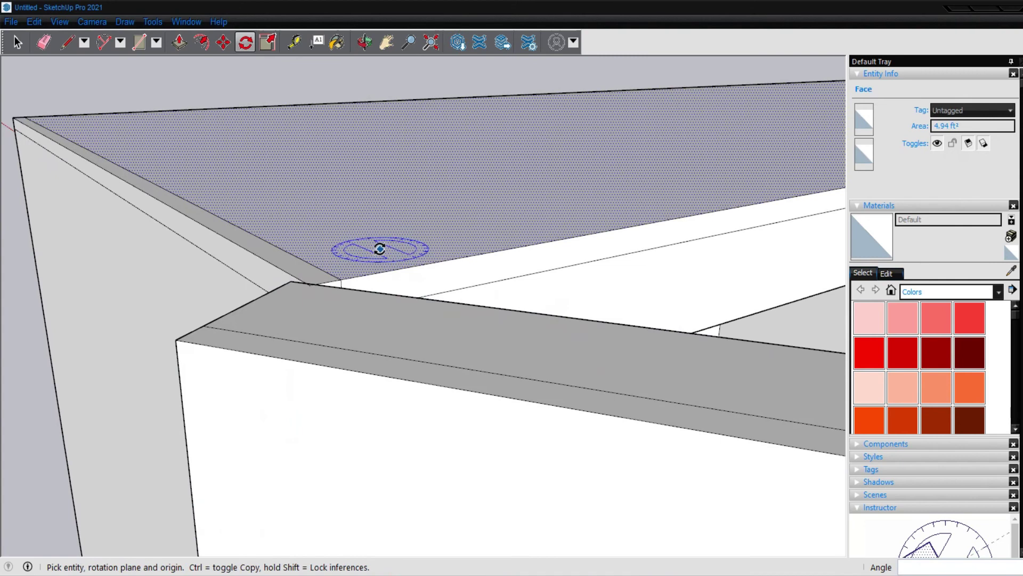
Step: Move the door by its top corner back into place at the cabinet front
{"action": "key", "text": "m"}
{"action": "left_click", "coordinate": [291, 280]}
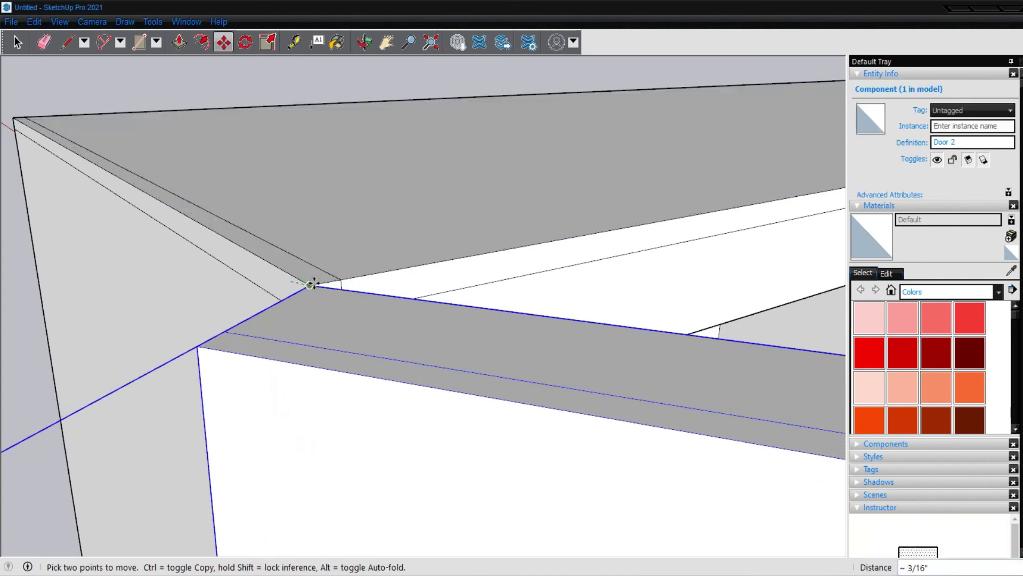
{"action": "scroll", "coordinate": [312, 285], "scroll_direction": "down", "scroll_amount": 2}
{"action": "scroll", "coordinate": [315, 208], "scroll_direction": "down", "scroll_amount": 2}
{"action": "scroll", "coordinate": [304, 222], "scroll_direction": "down", "scroll_amount": 4}
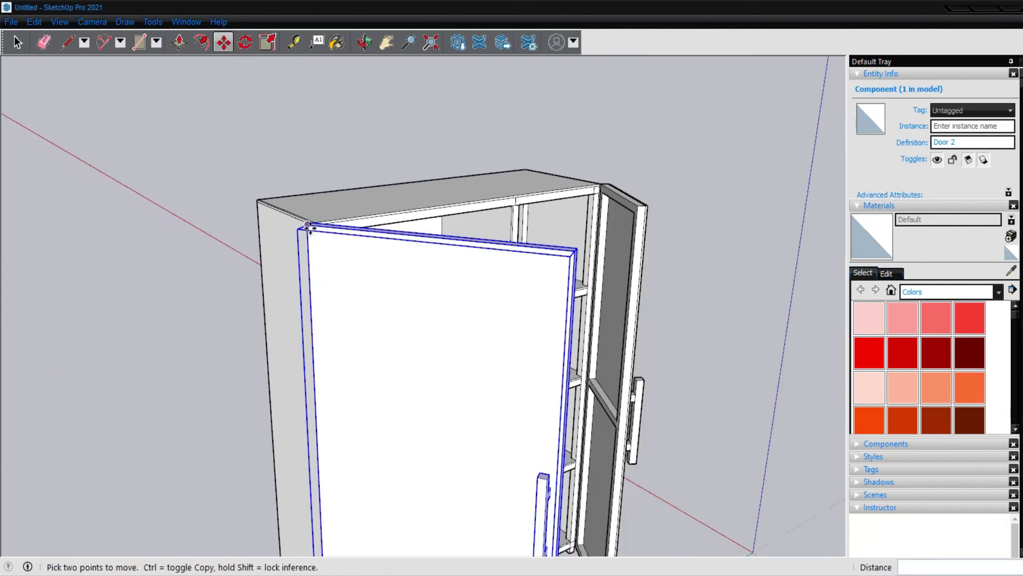
{"action": "left_click", "coordinate": [309, 224]}
{"action": "scroll", "coordinate": [875, 319], "scroll_direction": "down", "scroll_amount": 3}
Step: Orbit out to a low front view of the whole cabinet
{"action": "key", "text": "o"}
{"action": "left_click_drag", "start_coordinate": [827, 306], "coordinate": [640, 370]}
{"action": "scroll", "coordinate": [640, 371], "scroll_direction": "down", "scroll_amount": 2}
{"action": "mouse_move", "coordinate": [517, 277]}
{"action": "left_mouse_down"}
{"action": "mouse_move", "coordinate": [598, 307]}
{"action": "mouse_move", "coordinate": [548, 320]}
{"action": "mouse_move", "coordinate": [528, 258]}
{"action": "mouse_move", "coordinate": [539, 201]}
{"action": "mouse_move", "coordinate": [625, 206]}
{"action": "mouse_move", "coordinate": [610, 245]}
{"action": "mouse_move", "coordinate": [542, 315]}
{"action": "mouse_move", "coordinate": [473, 335]}
{"action": "mouse_move", "coordinate": [363, 325]}
{"action": "mouse_move", "coordinate": [670, 315]}
{"action": "left_mouse_up"}
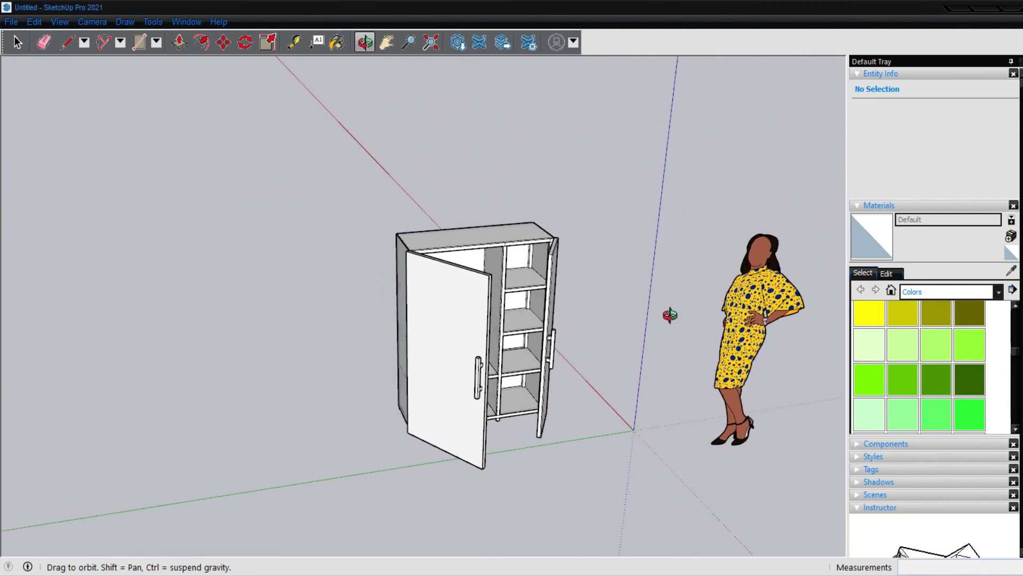
Step: Show the Wood material collection and paint the left door Wood OSB
{"action": "left_click", "coordinate": [999, 293]}
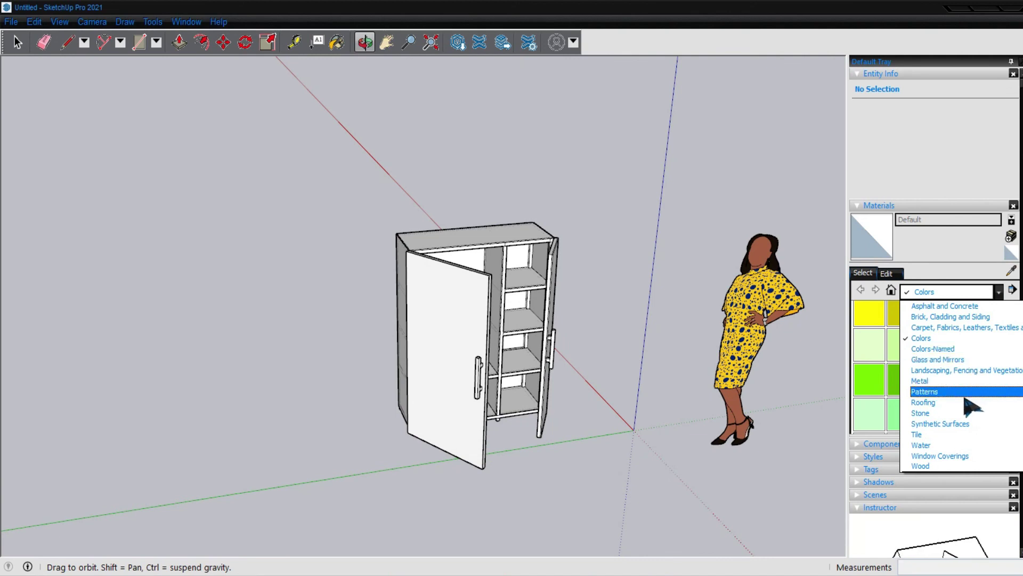
{"action": "left_click", "coordinate": [932, 466]}
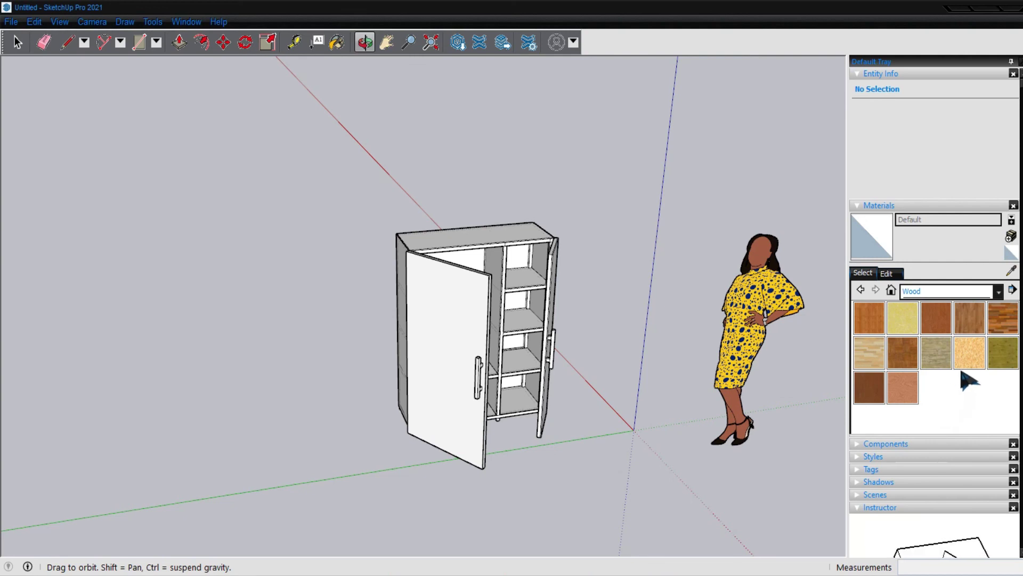
{"action": "left_click", "coordinate": [970, 352]}
{"action": "left_click", "coordinate": [474, 365]}
{"action": "scroll", "coordinate": [464, 297], "scroll_direction": "up", "scroll_amount": 2}
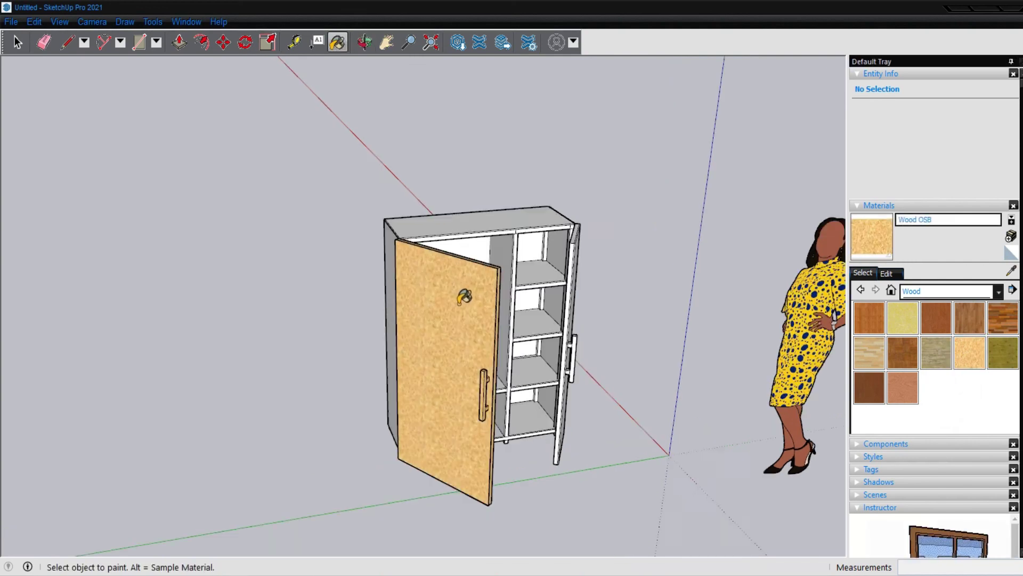
{"action": "scroll", "coordinate": [465, 297], "scroll_direction": "up", "scroll_amount": 1}
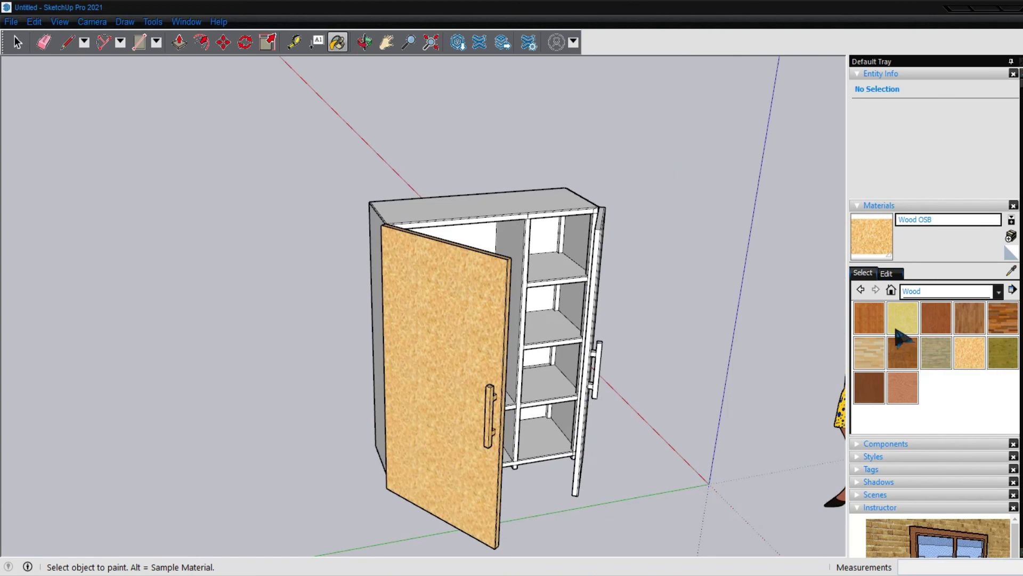
Step: Try Wood Bamboo on the left door, then undo both paints to restore white
{"action": "left_click", "coordinate": [870, 318]}
{"action": "left_click", "coordinate": [477, 388]}
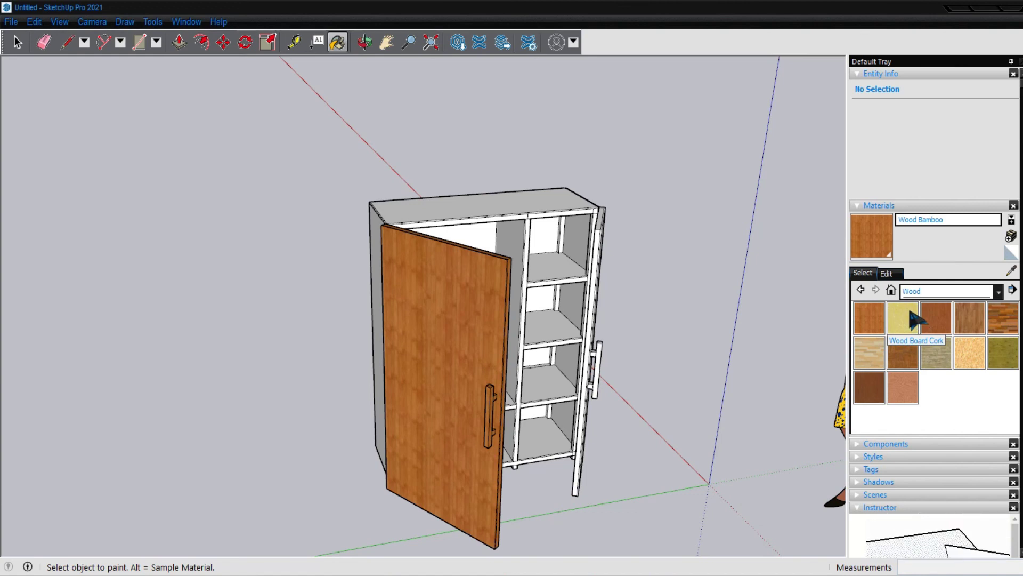
{"action": "key", "text": "ctrl+z"}
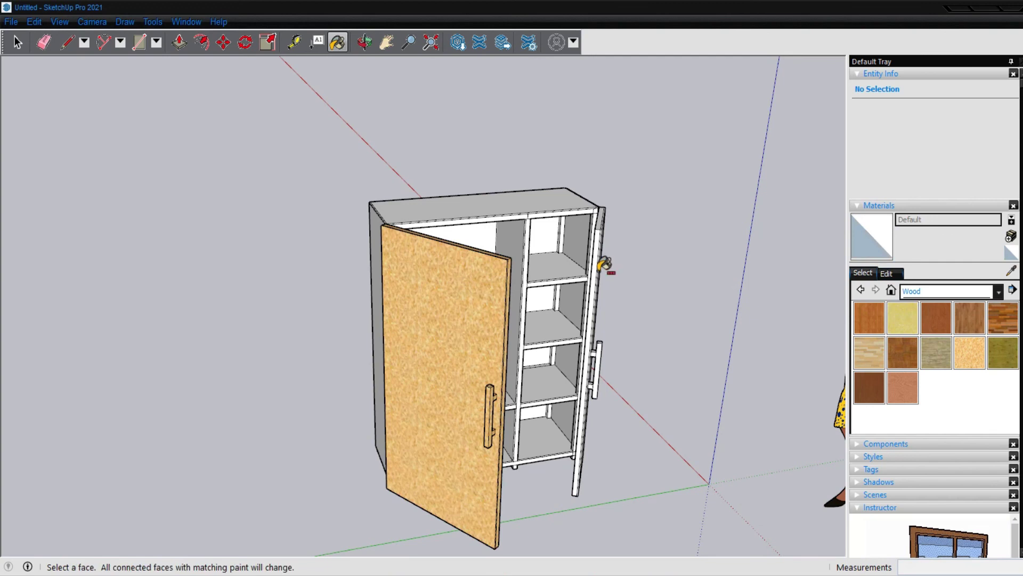
{"action": "key", "text": "ctrl+z"}
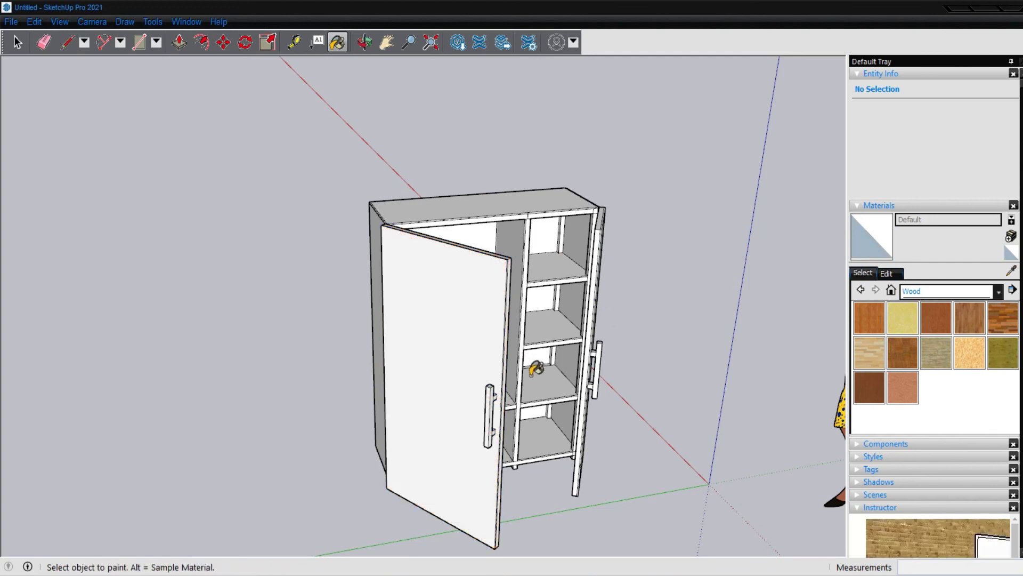
{"action": "key", "text": "o"}
{"action": "mouse_move", "coordinate": [497, 418]}
{"action": "left_mouse_down"}
{"action": "mouse_move", "coordinate": [688, 306]}
{"action": "mouse_move", "coordinate": [637, 229]}
{"action": "mouse_move", "coordinate": [334, 324]}
{"action": "mouse_move", "coordinate": [410, 377]}
{"action": "mouse_move", "coordinate": [281, 484]}
{"action": "mouse_move", "coordinate": [778, 255]}
{"action": "left_mouse_up"}
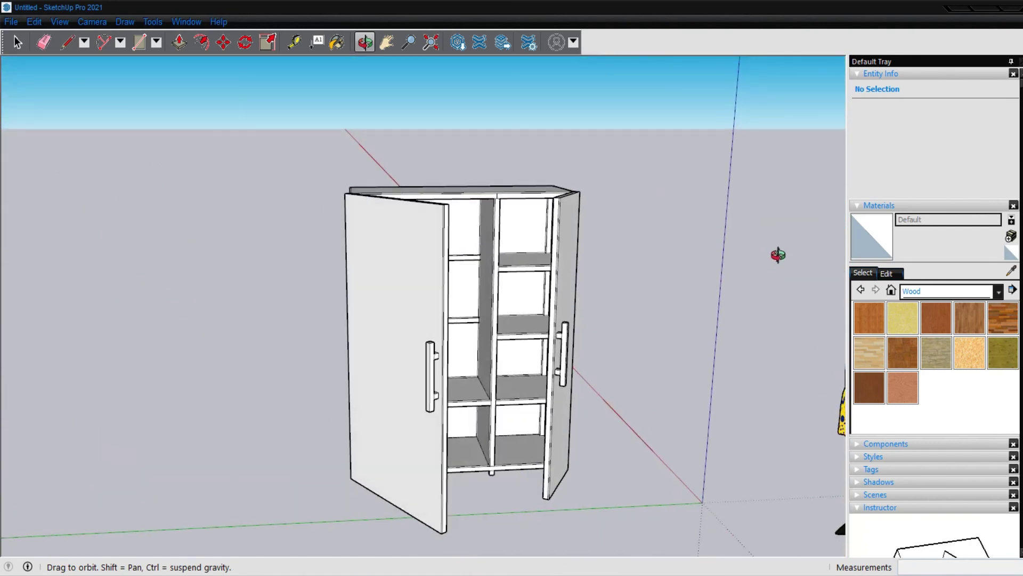
{"action": "mouse_move", "coordinate": [484, 186]}
{"action": "left_mouse_down"}
{"action": "mouse_move", "coordinate": [670, 388]}
{"action": "mouse_move", "coordinate": [548, 371]}
{"action": "mouse_move", "coordinate": [521, 293]}
{"action": "mouse_move", "coordinate": [457, 178]}
{"action": "mouse_move", "coordinate": [372, 121]}
{"action": "left_mouse_up"}
{"action": "mouse_move", "coordinate": [372, 121]}
{"action": "left_mouse_down"}
{"action": "mouse_move", "coordinate": [343, 121]}
{"action": "mouse_move", "coordinate": [293, 217]}
{"action": "mouse_move", "coordinate": [357, 260]}
{"action": "mouse_move", "coordinate": [597, 312]}
{"action": "mouse_move", "coordinate": [351, 337]}
{"action": "mouse_move", "coordinate": [635, 156]}
{"action": "mouse_move", "coordinate": [570, 310]}
{"action": "mouse_move", "coordinate": [247, 506]}
{"action": "mouse_move", "coordinate": [246, 421]}
{"action": "mouse_move", "coordinate": [221, 421]}
{"action": "mouse_move", "coordinate": [389, 366]}
{"action": "mouse_move", "coordinate": [515, 347]}
{"action": "mouse_move", "coordinate": [833, 372]}
{"action": "left_mouse_up"}
{"action": "scroll", "coordinate": [383, 331], "scroll_direction": "down", "scroll_amount": 3}
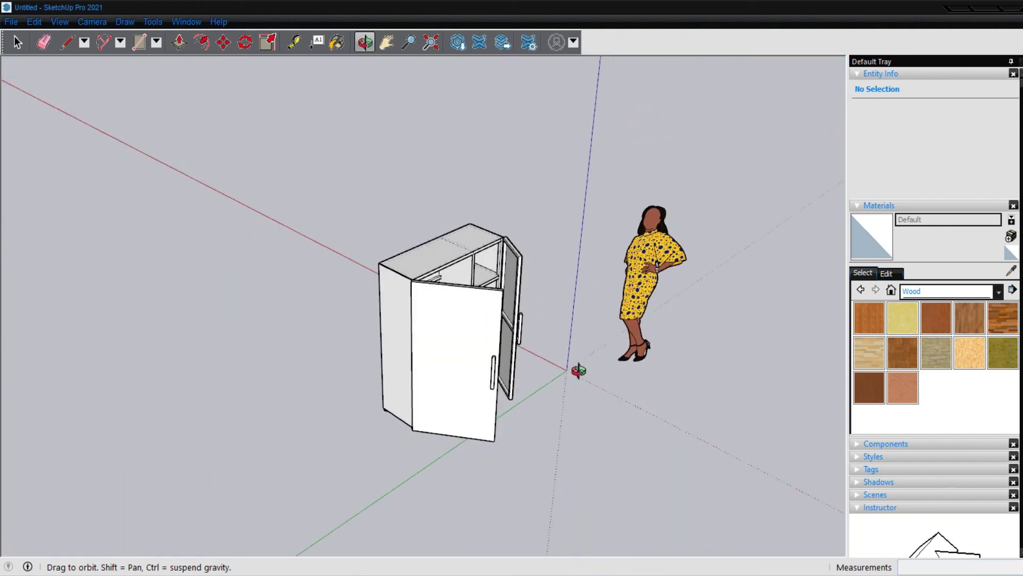
{"action": "mouse_move", "coordinate": [578, 370]}
{"action": "left_mouse_down"}
{"action": "mouse_move", "coordinate": [420, 406]}
{"action": "mouse_move", "coordinate": [183, 400]}
{"action": "mouse_move", "coordinate": [169, 368]}
{"action": "mouse_move", "coordinate": [252, 313]}
{"action": "mouse_move", "coordinate": [471, 273]}
{"action": "mouse_move", "coordinate": [525, 284]}
{"action": "left_mouse_up"}
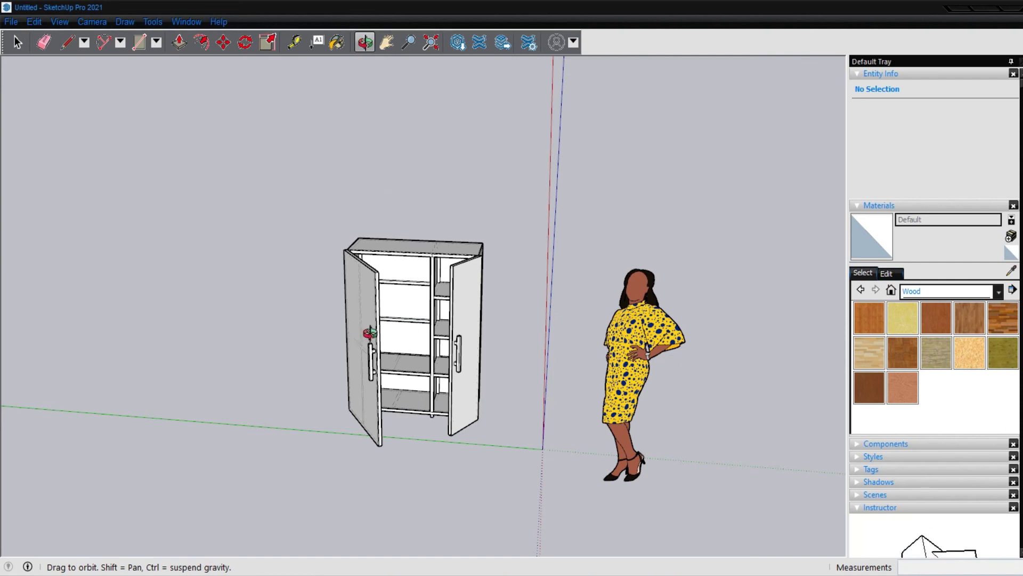
{"action": "scroll", "coordinate": [371, 333], "scroll_direction": "up", "scroll_amount": 2}
{"action": "mouse_move", "coordinate": [397, 343]}
{"action": "left_mouse_down"}
{"action": "mouse_move", "coordinate": [338, 286]}
{"action": "mouse_move", "coordinate": [523, 303]}
{"action": "mouse_move", "coordinate": [430, 312]}
{"action": "left_mouse_up"}
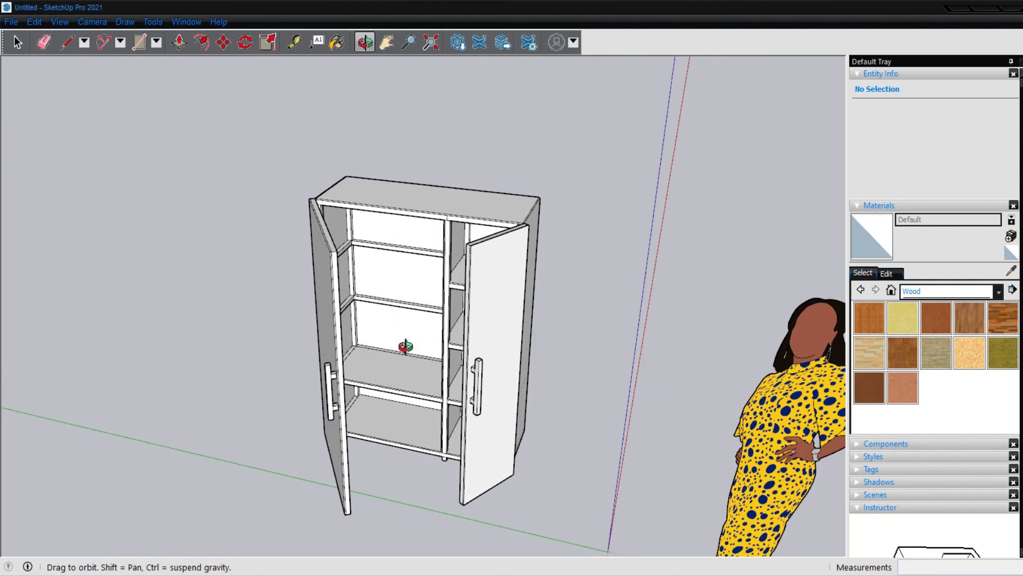
{"action": "left_click_drag", "start_coordinate": [401, 347], "coordinate": [682, 374]}
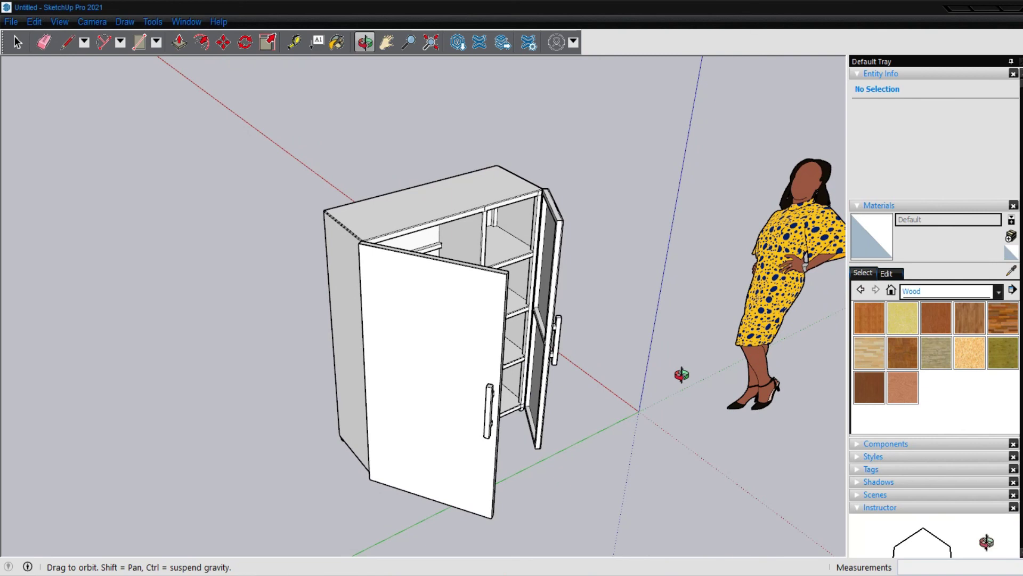
{"action": "mouse_move", "coordinate": [681, 375]}
{"action": "left_mouse_down"}
{"action": "mouse_move", "coordinate": [501, 381]}
{"action": "mouse_move", "coordinate": [544, 345]}
{"action": "mouse_move", "coordinate": [581, 257]}
{"action": "mouse_move", "coordinate": [468, 311]}
{"action": "mouse_move", "coordinate": [512, 311]}
{"action": "mouse_move", "coordinate": [521, 258]}
{"action": "mouse_move", "coordinate": [512, 389]}
{"action": "left_mouse_up"}
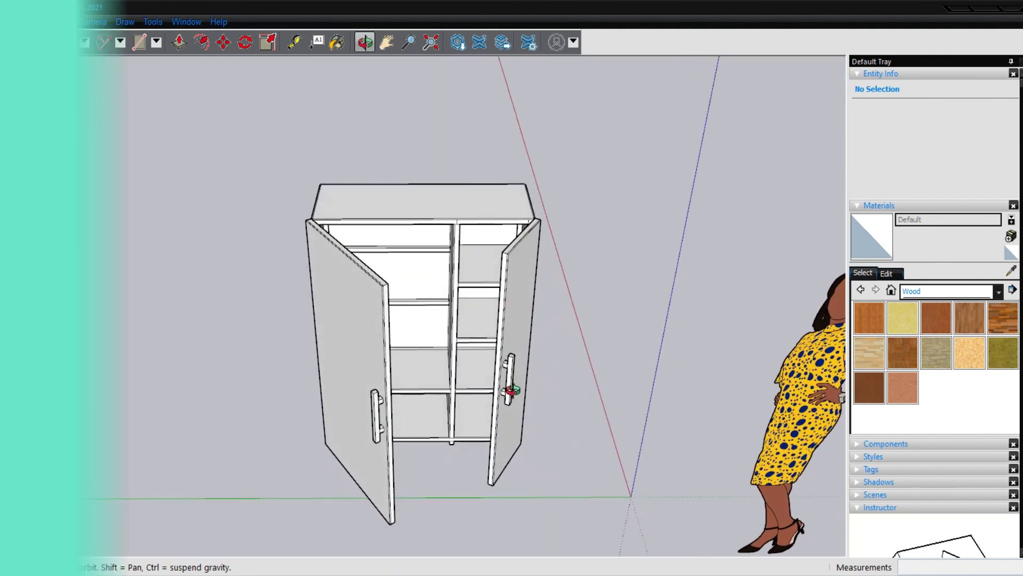